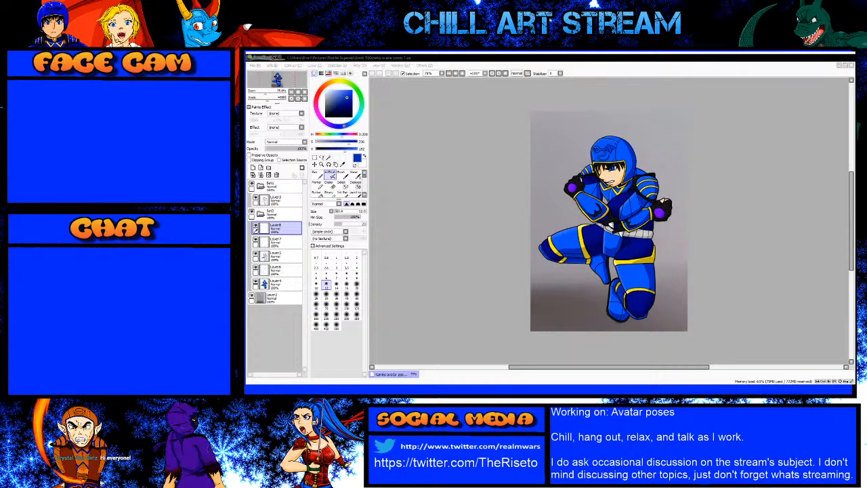
Step: Examine the armoured figure's torso, helmet, face and rear shoulder up close
left_click(511, 239)
scroll(744, 238, "up", 3)
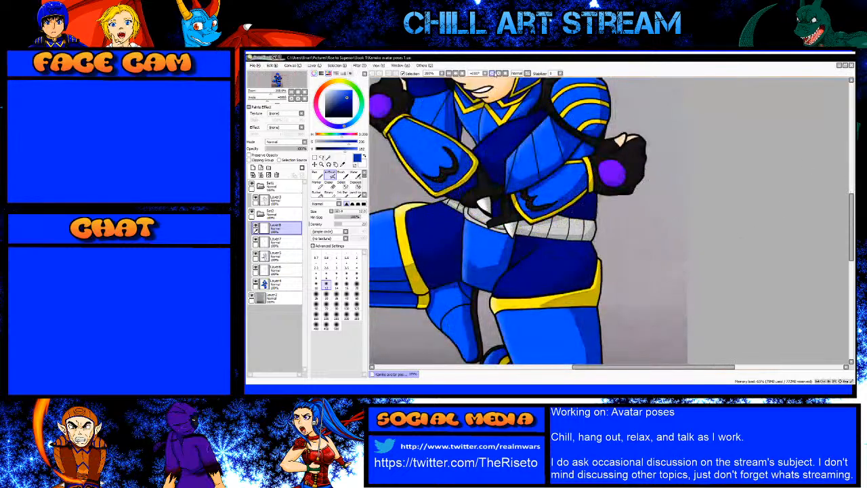
scroll(422, 93, "up", 1)
scroll(520, 202, "down", 2)
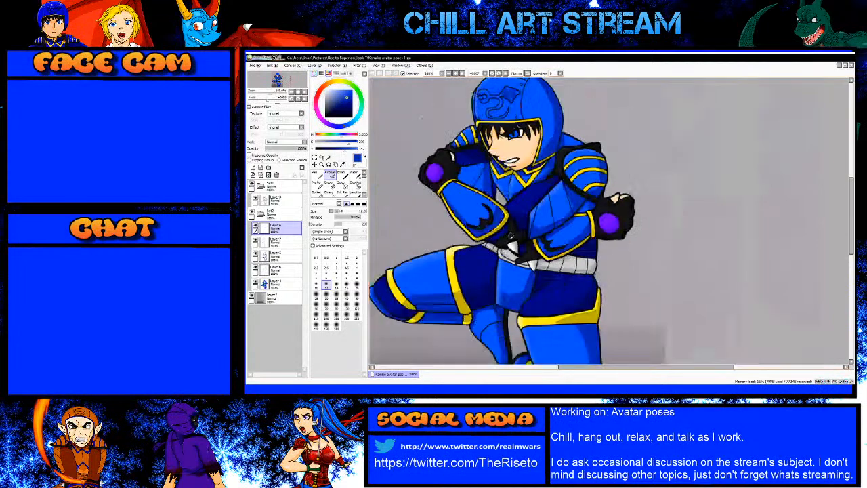
scroll(493, 130, "up", 2)
scroll(493, 130, "up", 1)
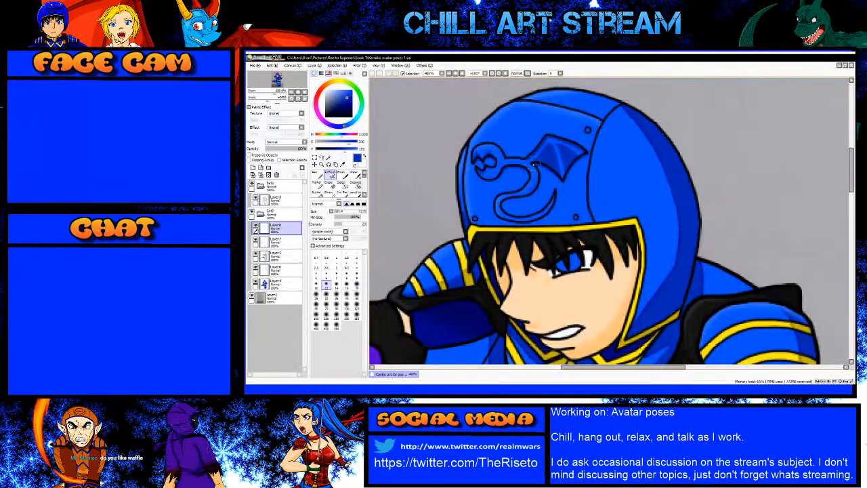
scroll(523, 162, "down", 1)
scroll(434, 256, "up", 3)
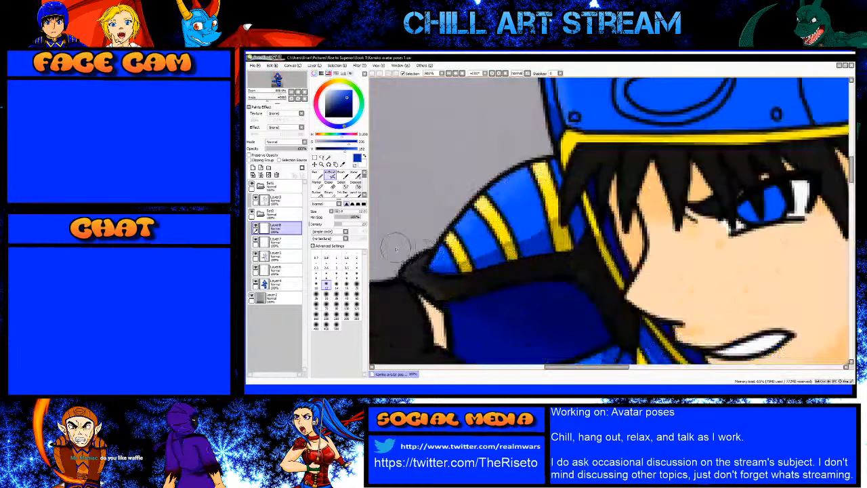
Step: On Layer6, shade the lower parts of the rear shoulder plates using a fine Pen and a dark blue sampled from the drawing
left_click(277, 270)
scroll(505, 216, "down", 3)
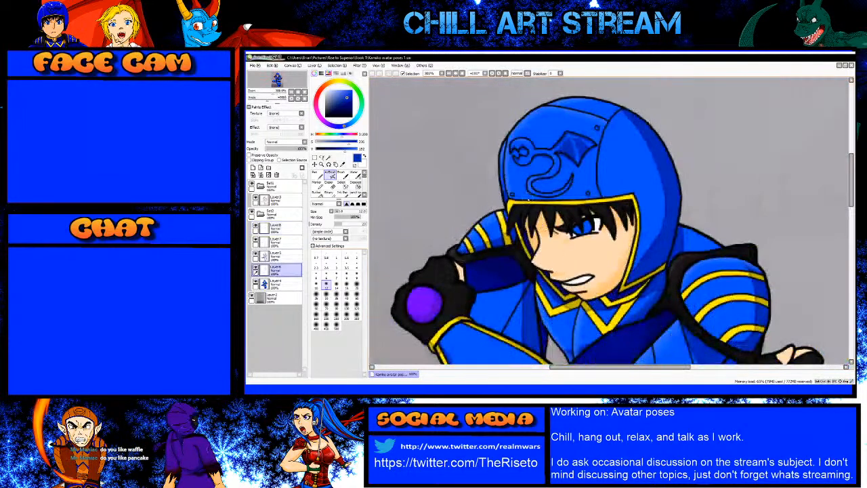
scroll(498, 224, "up", 5)
right_click(642, 161)
scroll(639, 158, "down", 5)
scroll(517, 237, "up", 3)
key("n")
scroll(596, 195, "up", 3)
scroll(543, 193, "up", 1)
key("[")
key("[")
key("[")
key("[")
key("[")
key("[")
left_click_drag(543, 191, 501, 194)
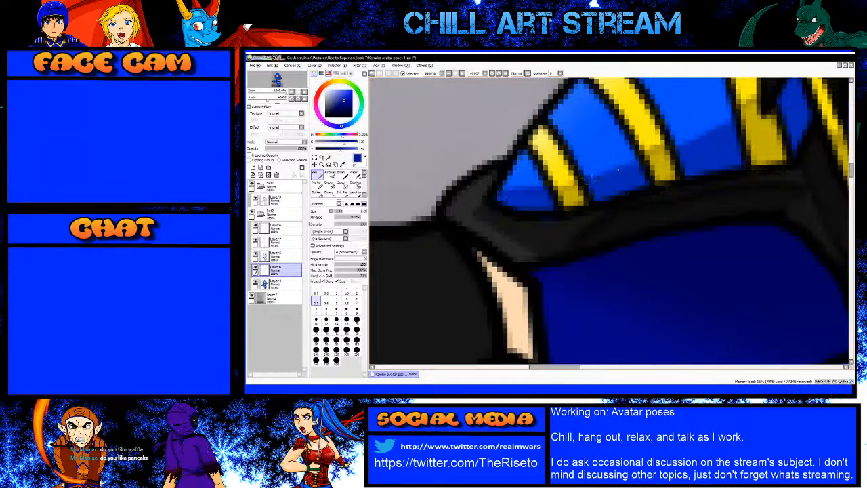
left_click_drag(635, 161, 590, 176)
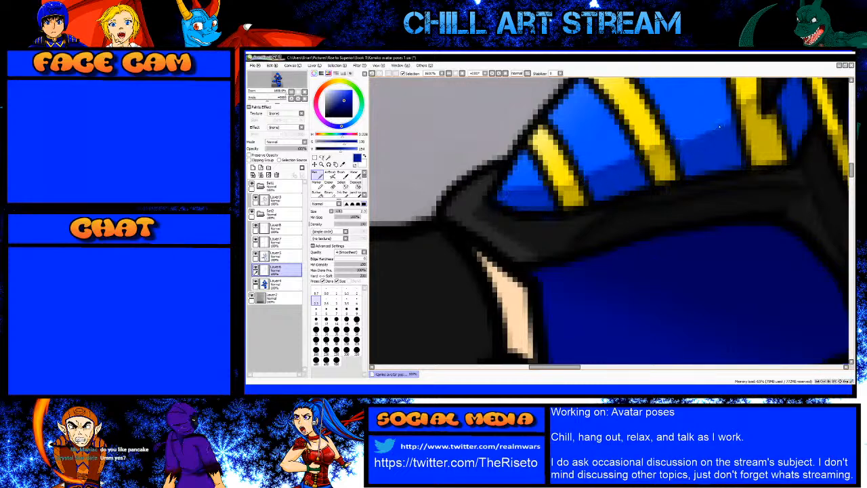
Step: Examine the shading on the figure's helmet, torso, shoulder armour, legs and boots
scroll(686, 177, "down", 3)
scroll(595, 202, "down", 6)
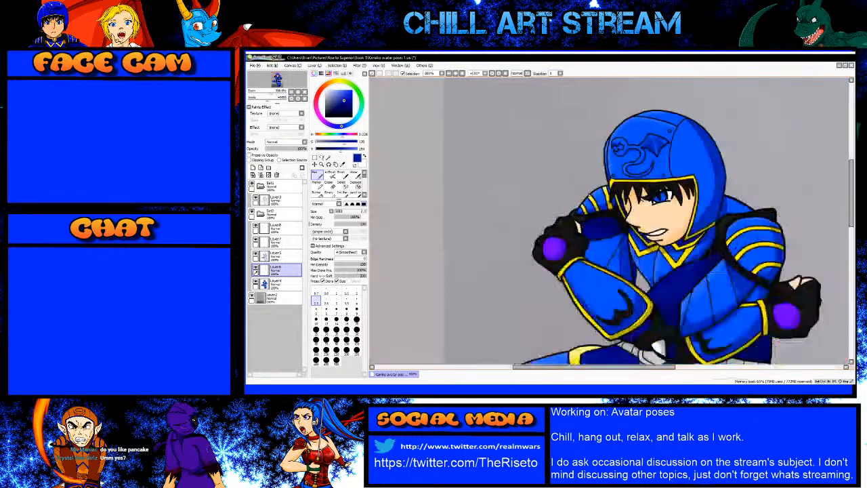
scroll(655, 220, "up", 4)
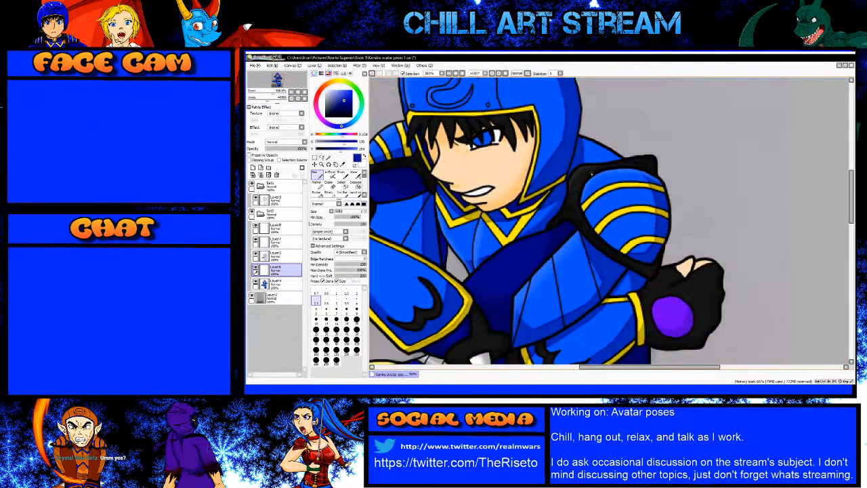
scroll(629, 219, "down", 3)
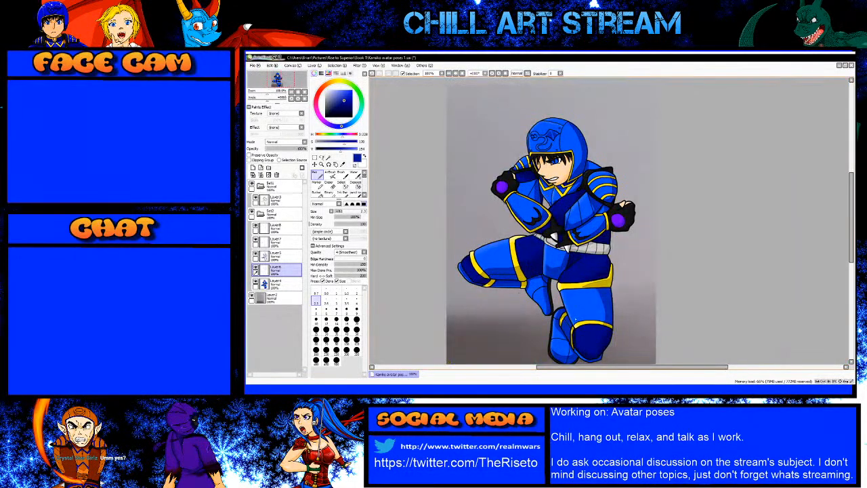
scroll(575, 319, "up", 4)
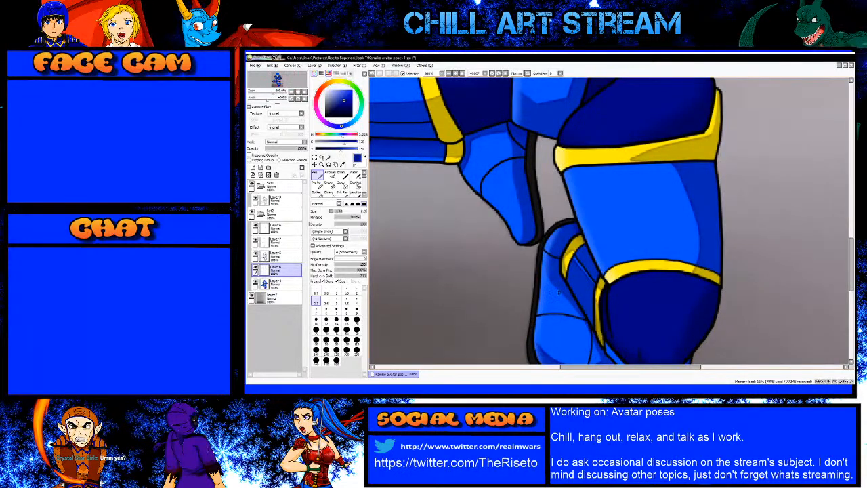
scroll(558, 292, "down", 3)
scroll(558, 257, "up", 4)
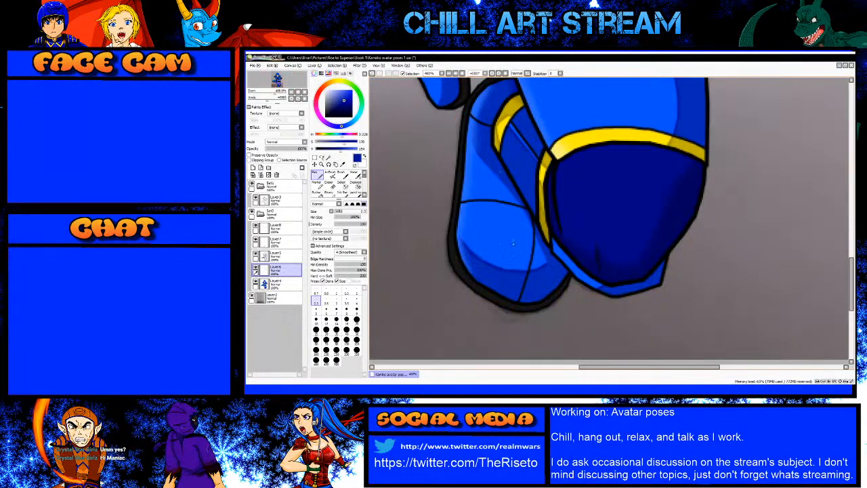
scroll(504, 178, "down", 3)
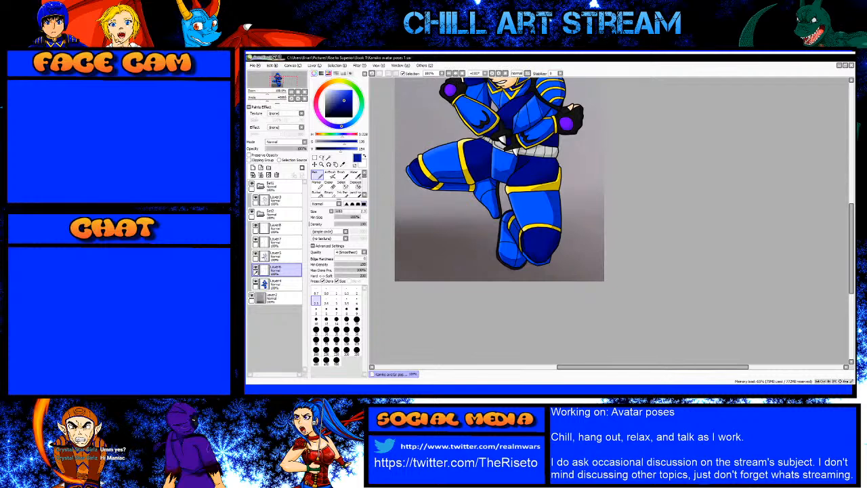
left_click(398, 388)
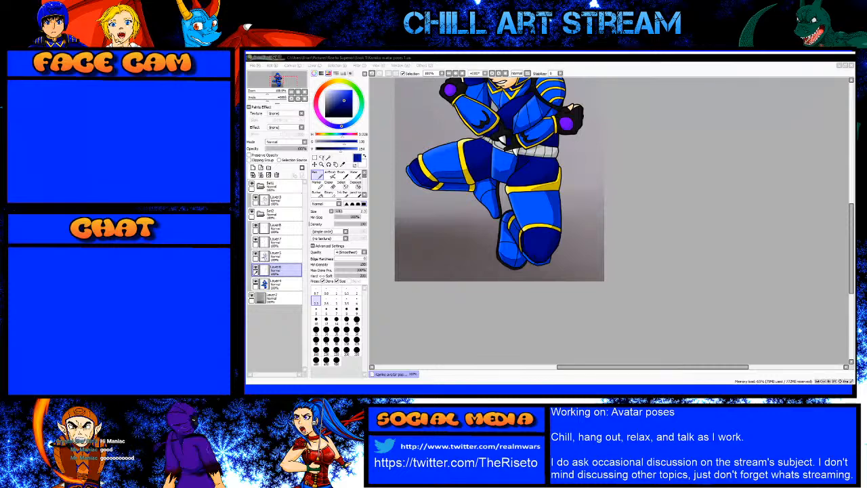
key("alt+Tab")
scroll(483, 164, "up", 3)
scroll(481, 168, "down", 3)
scroll(416, 153, "up", 3)
scroll(453, 110, "down", 3)
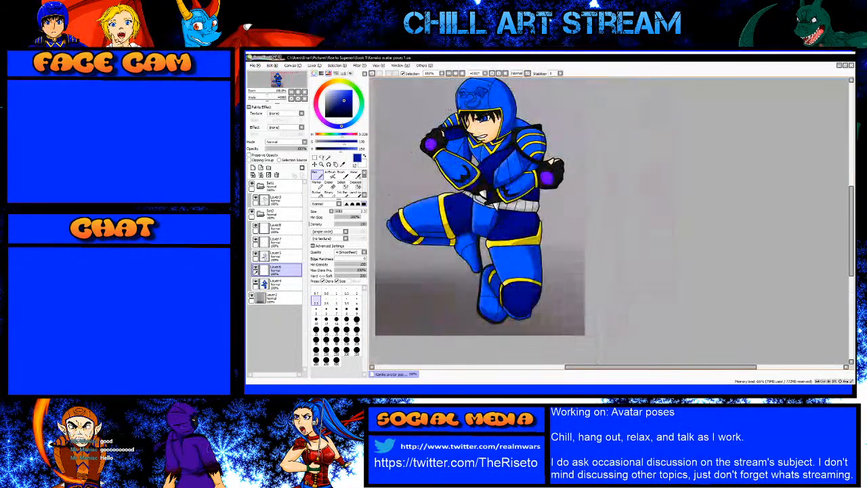
scroll(453, 111, "up", 3)
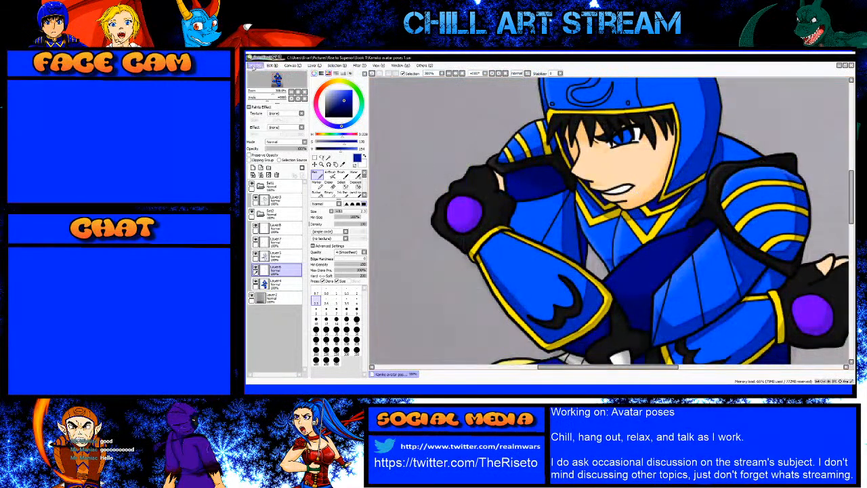
Step: Open the character reference sheet image and sample the darkest purple from its color palette
left_click(371, 96)
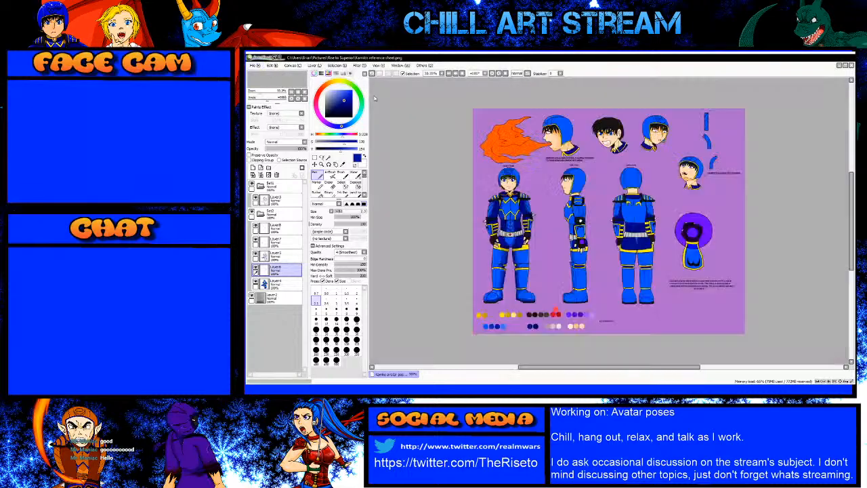
scroll(502, 245, "up", 3)
scroll(511, 196, "up", 4)
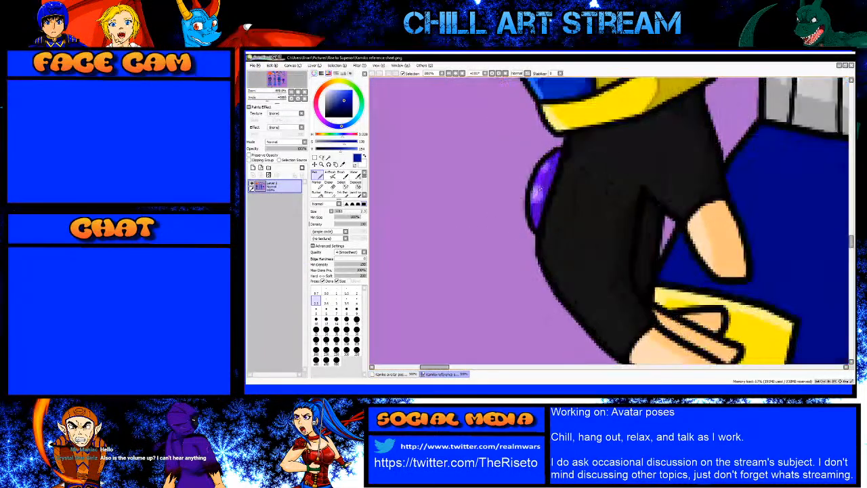
scroll(507, 196, "down", 7)
scroll(610, 271, "down", 3)
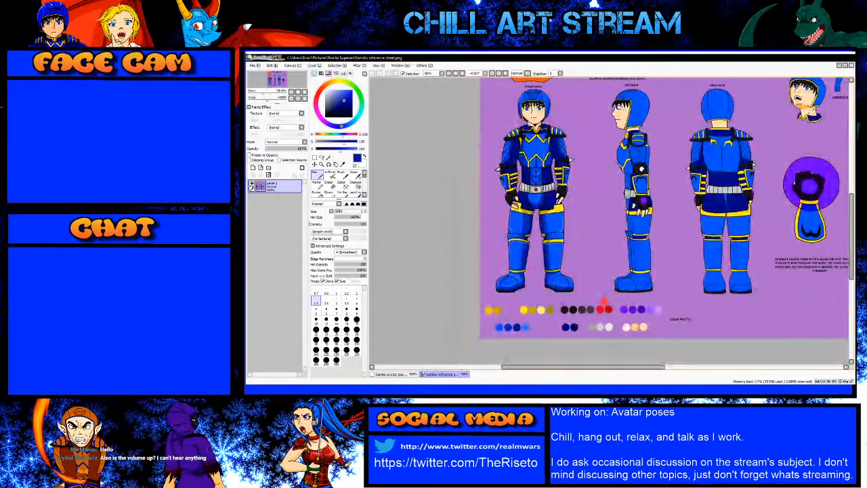
scroll(632, 307, "up", 4)
right_click(629, 294)
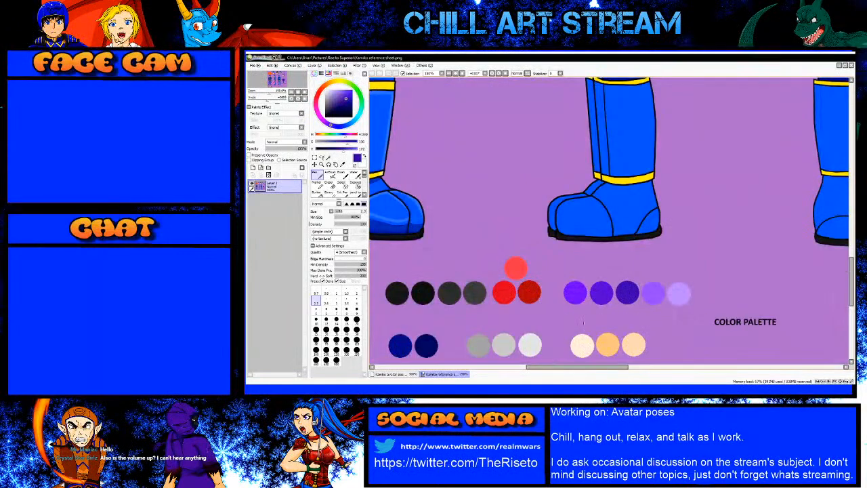
Step: In the avatar poses drawing, paint dark purple shading along the edge of the orb on the glove beside the face with a larger Pen
left_click(405, 374)
scroll(553, 152, "up", 6)
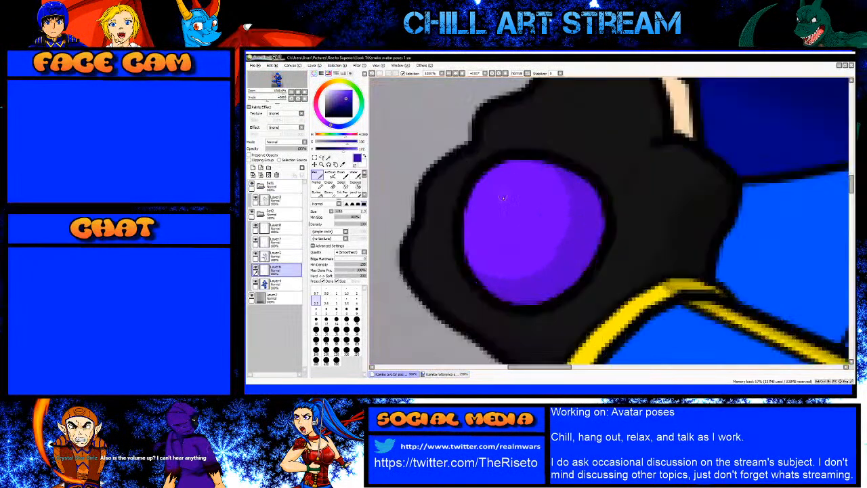
key("bracketright")
key("bracketright")
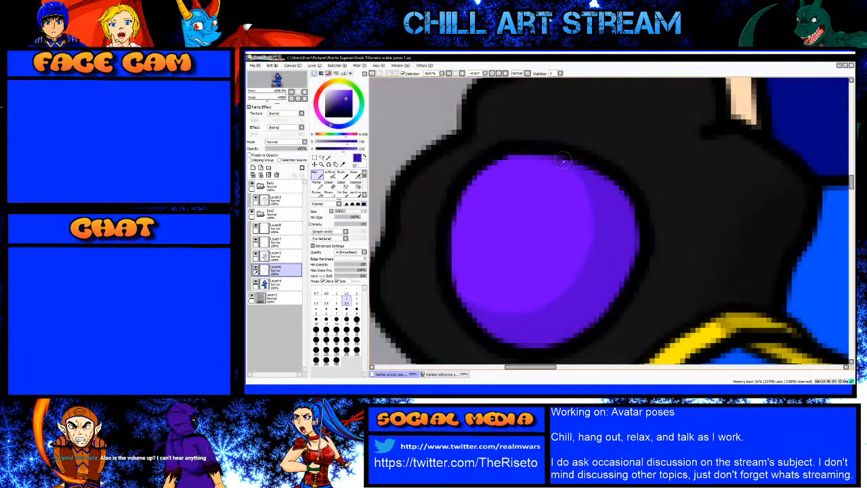
mouse_move(591, 199)
left_mouse_down()
mouse_move(585, 265)
mouse_move(549, 304)
mouse_move(520, 314)
mouse_move(451, 285)
left_mouse_up()
scroll(437, 279, "down", 6)
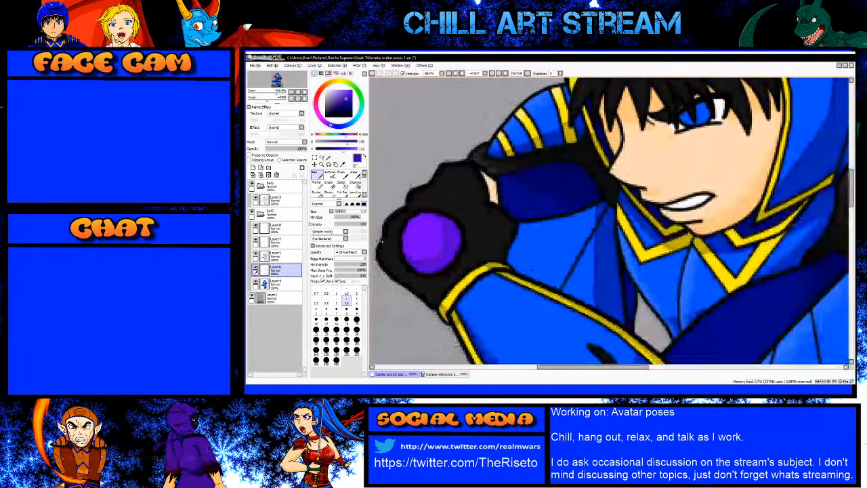
Step: Paint dark purple shading along the edge of the orb on the other glove, beside the front shoulder armour
scroll(632, 310, "up", 3)
scroll(634, 321, "up", 3)
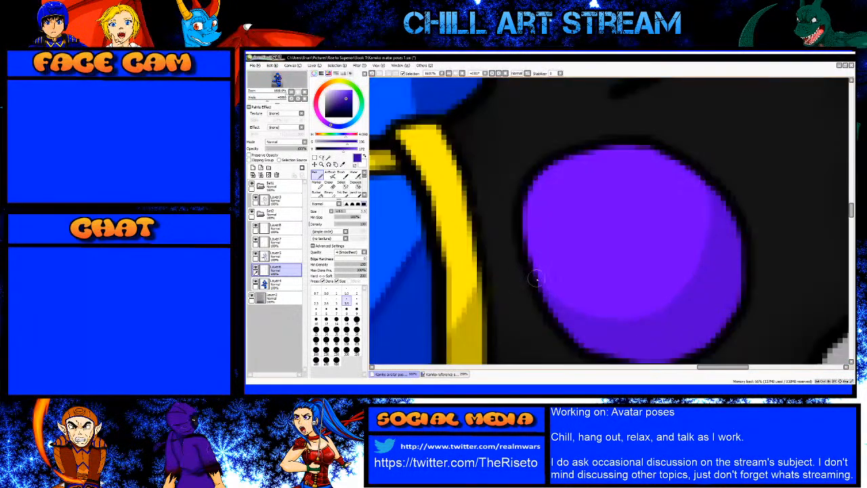
mouse_move(550, 296)
left_mouse_down()
mouse_move(572, 310)
mouse_move(615, 315)
mouse_move(645, 313)
mouse_move(677, 293)
mouse_move(709, 218)
mouse_move(704, 174)
left_mouse_up()
scroll(678, 204, "down", 4)
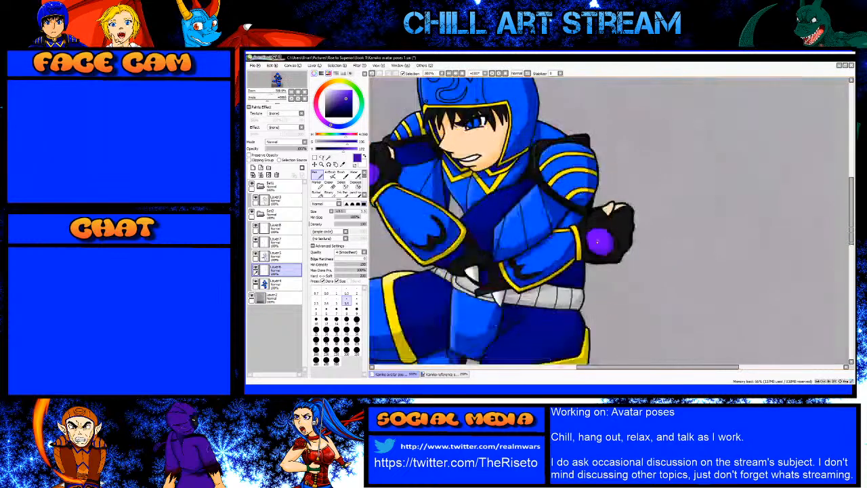
Step: On Layer7, add a thinner, darker crescent along the outer rim of the orb on the glove beside the face using a smaller Pen
left_click(276, 241)
scroll(439, 199, "up", 3)
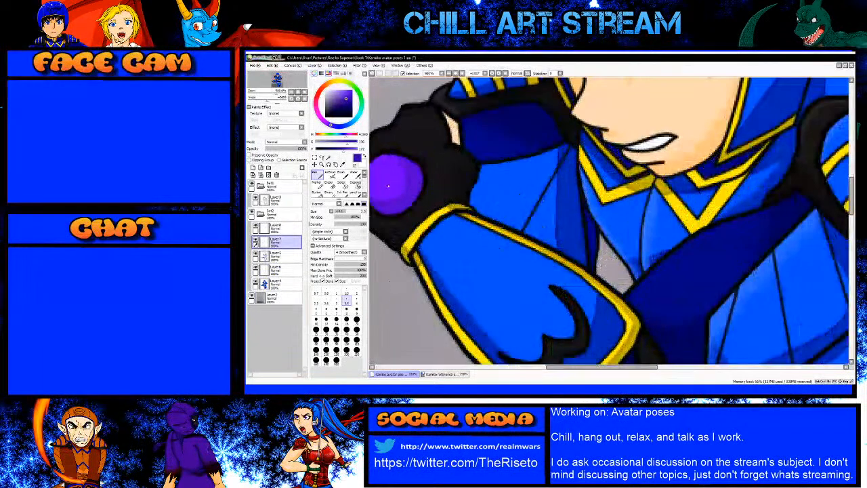
scroll(474, 197, "down", 2)
scroll(437, 191, "up", 5)
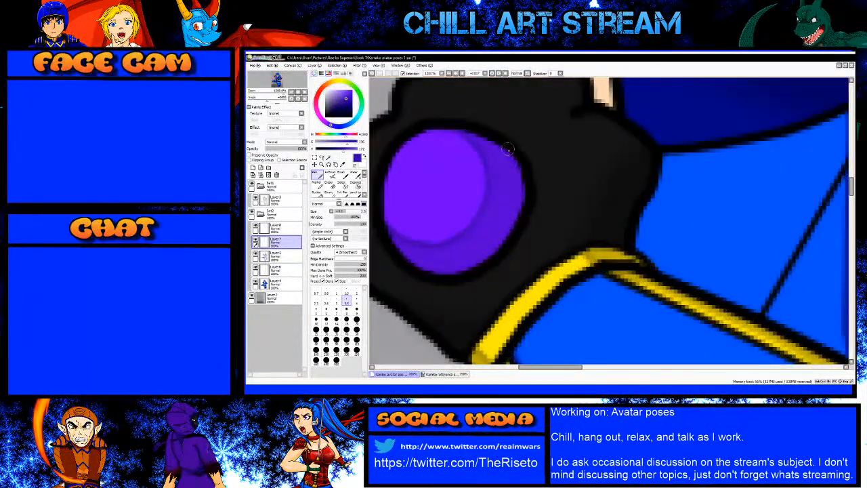
key("bracketleft")
mouse_move(508, 148)
left_mouse_down()
mouse_move(512, 205)
mouse_move(488, 241)
mouse_move(444, 269)
mouse_move(419, 271)
mouse_move(439, 275)
mouse_move(493, 249)
mouse_move(513, 226)
mouse_move(523, 183)
mouse_move(507, 232)
left_mouse_up()
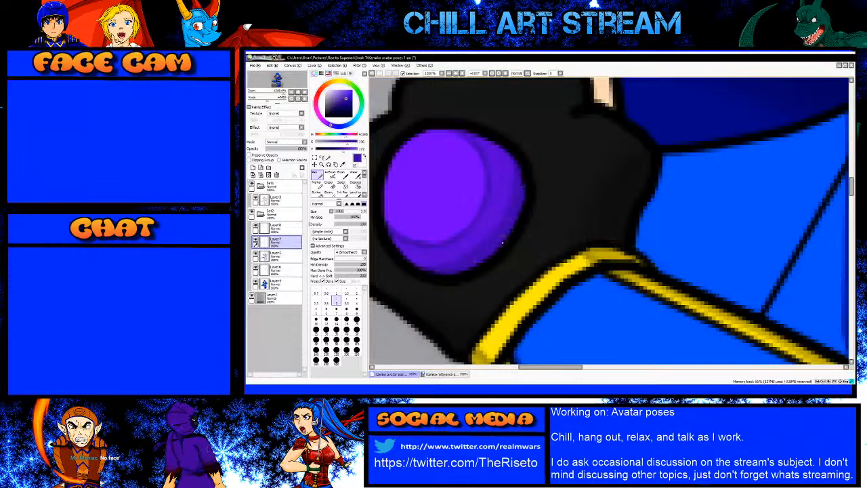
Step: Add a matching darker crescent along the lower rim of the orb on the other glove
scroll(447, 226, "down", 5)
scroll(697, 292, "up", 3)
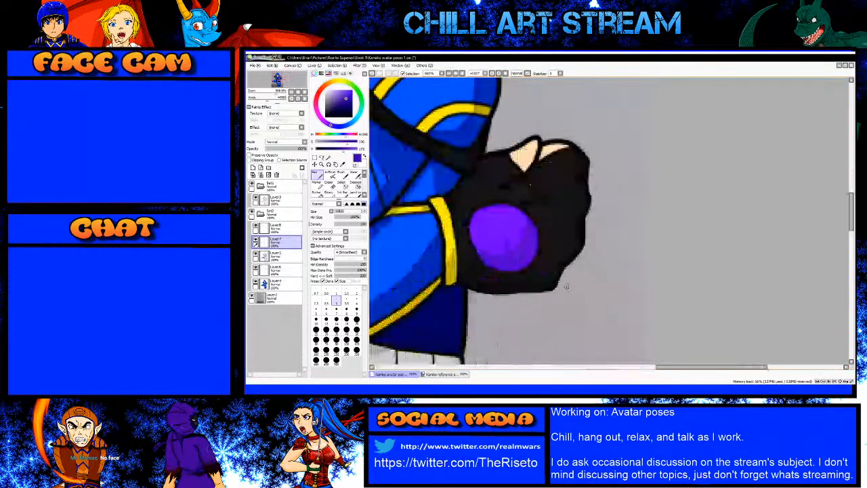
scroll(493, 264, "up", 2)
scroll(479, 262, "up", 1)
mouse_move(476, 265)
left_mouse_down()
mouse_move(503, 283)
mouse_move(561, 291)
mouse_move(601, 275)
mouse_move(635, 246)
mouse_move(658, 181)
left_mouse_up()
mouse_move(641, 239)
left_mouse_down()
mouse_move(652, 241)
mouse_move(615, 291)
left_mouse_up()
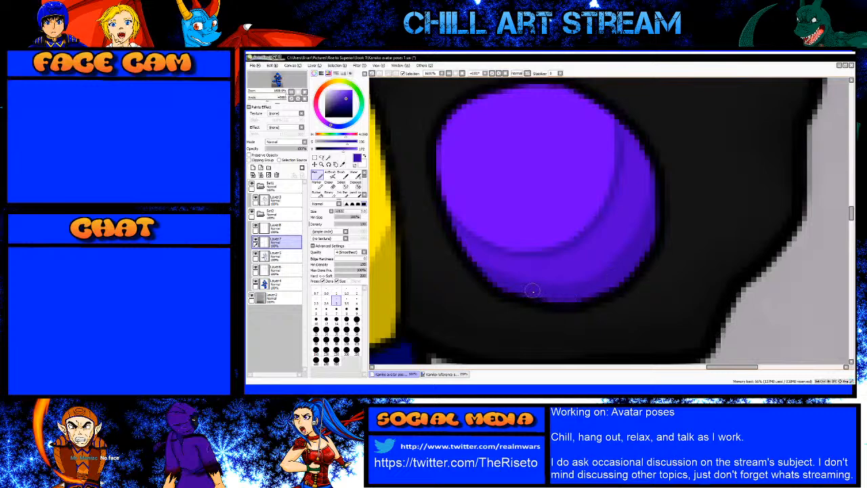
scroll(520, 287, "down", 3)
scroll(518, 287, "down", 4)
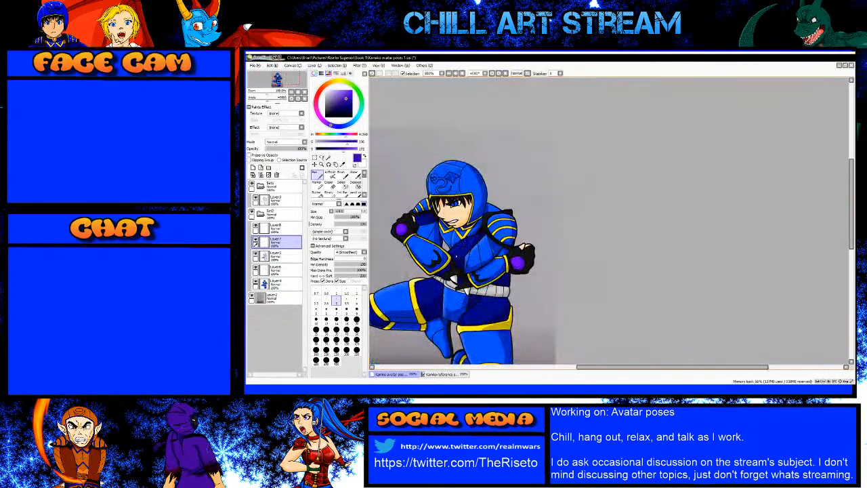
Step: Sample the lighter purple next to the darkest one in the reference sheet's palette and return to the avatar poses drawing
scroll(388, 225, "up", 3)
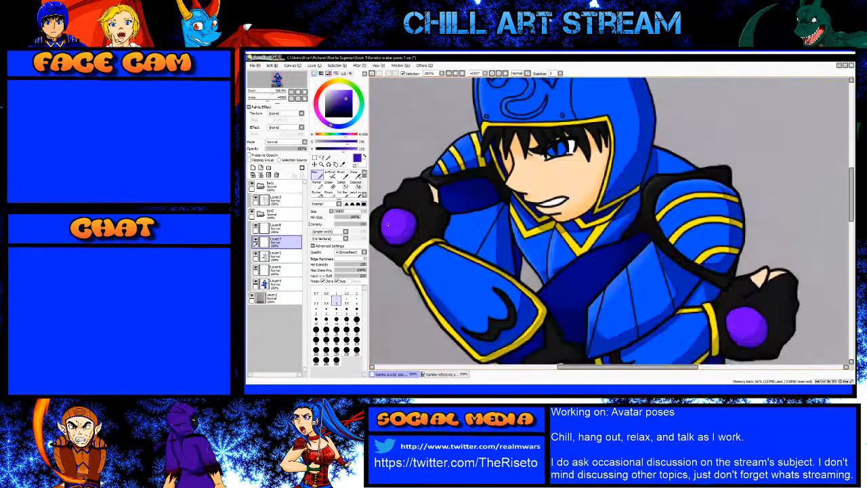
left_click(445, 375)
scroll(672, 231, "down", 3)
scroll(672, 232, "up", 3)
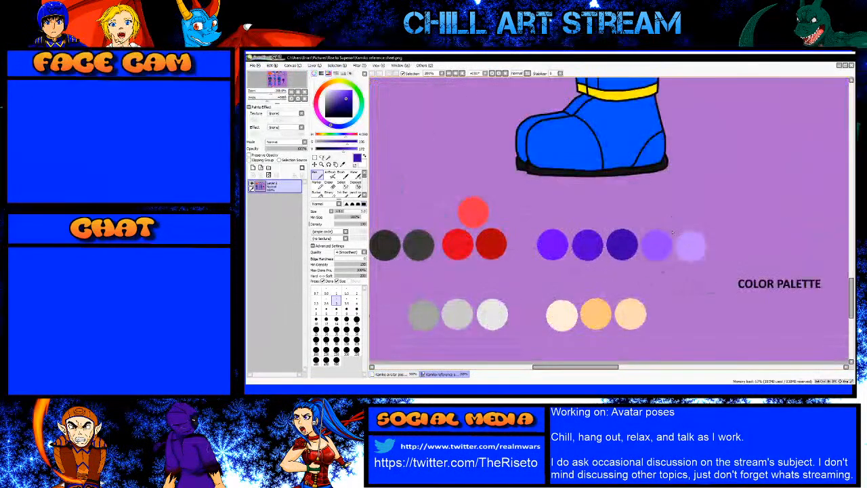
left_click(658, 244, "alt")
left_click(392, 375)
scroll(466, 248, "down", 3)
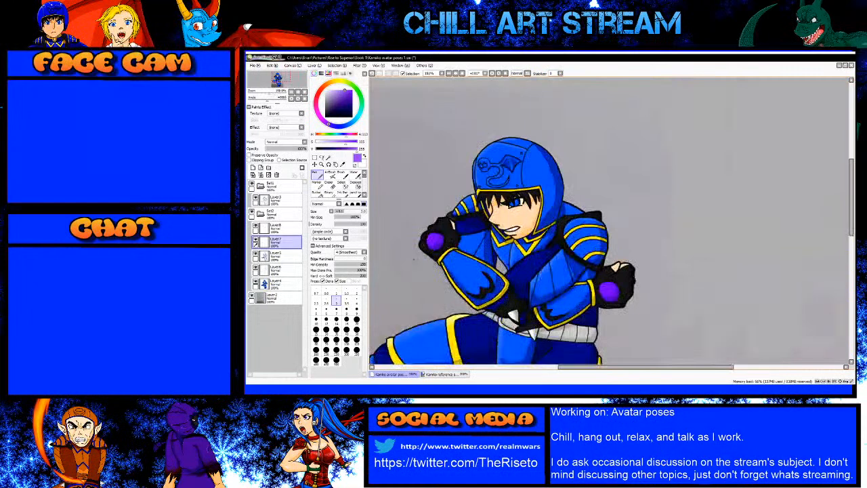
scroll(388, 330, "up", 3)
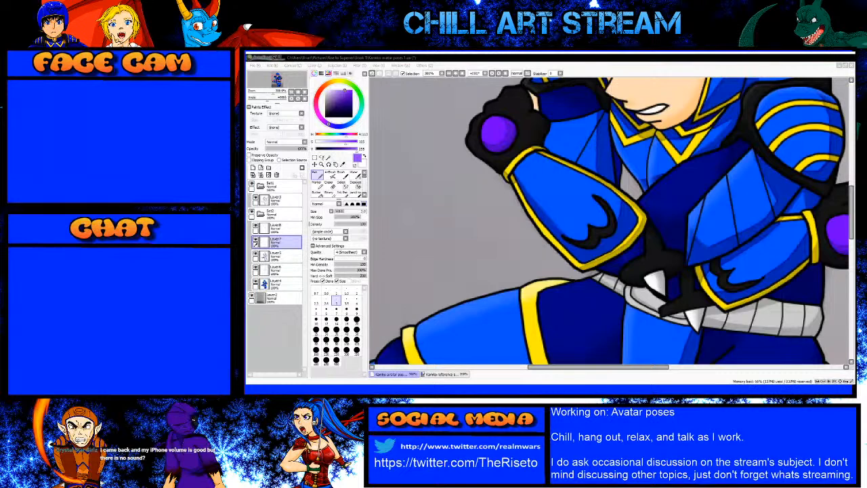
Step: Paint a lighter purple highlight on the upper part of the orb on the glove beside the face using a larger Pen
scroll(496, 149, "up", 3)
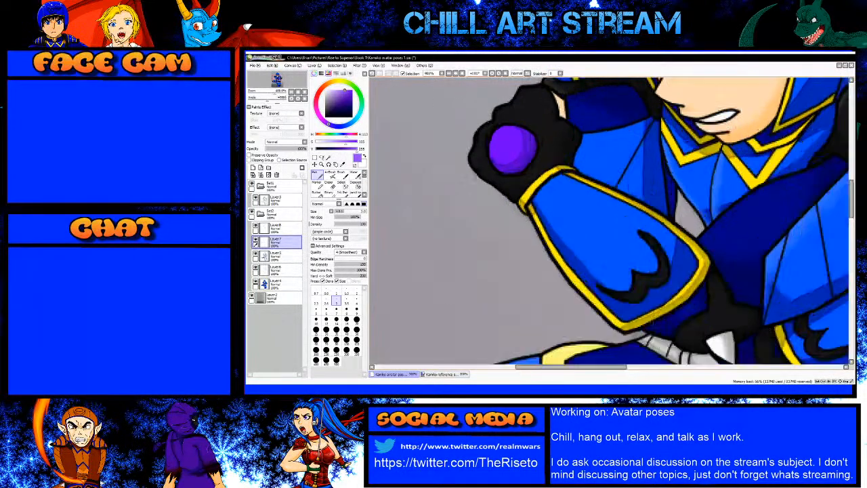
key("bracketright")
key("bracketright")
key("bracketright")
key("bracketright")
key("bracketright")
key("bracketright")
key("bracketright")
key("bracketright")
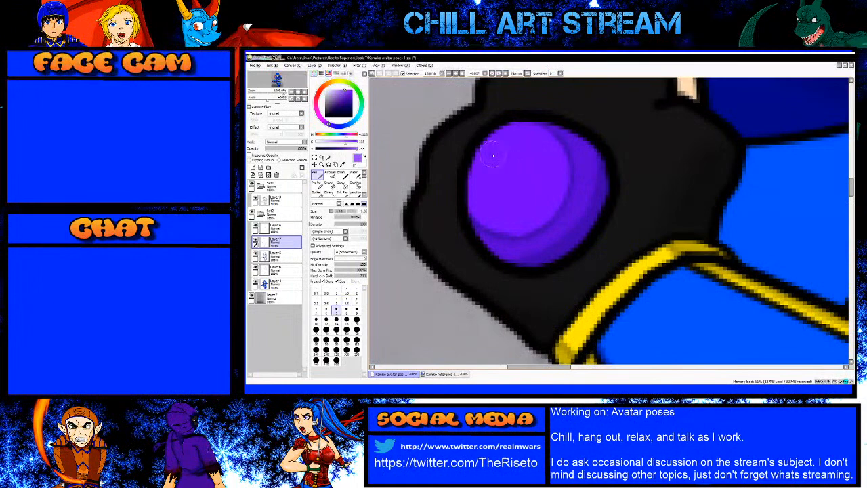
mouse_move(492, 151)
left_mouse_down()
mouse_move(489, 176)
mouse_move(518, 174)
mouse_move(511, 150)
mouse_move(490, 147)
left_mouse_up()
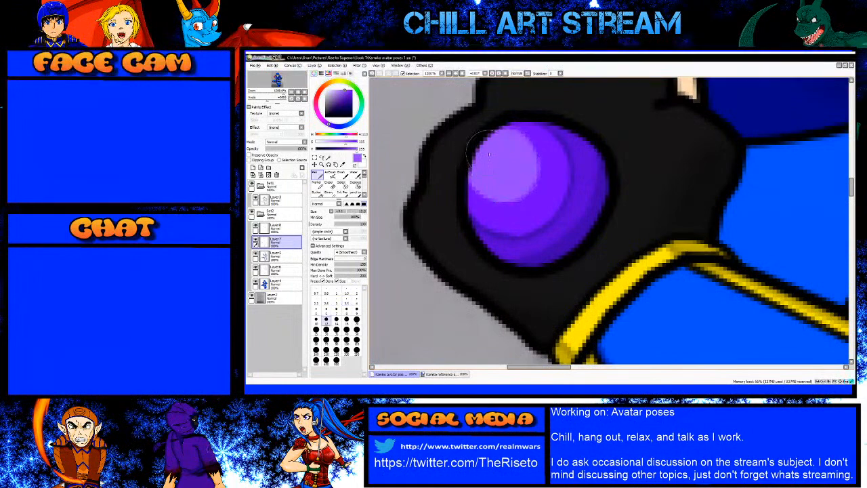
Step: Paint a matching lighter purple highlight on the upper part of the orb on the other glove
scroll(444, 216, "down", 8)
scroll(530, 172, "up", 3)
scroll(586, 249, "up", 4)
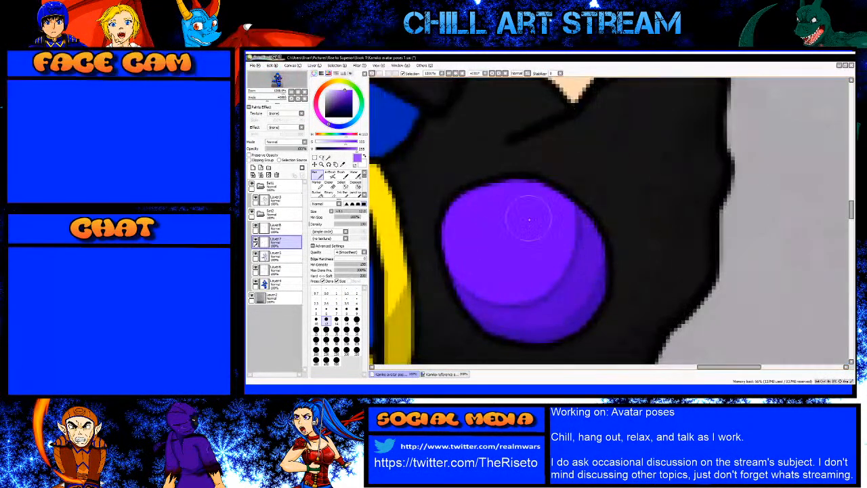
mouse_move(456, 207)
left_mouse_down()
mouse_move(461, 250)
mouse_move(528, 271)
mouse_move(515, 196)
mouse_move(467, 182)
mouse_move(468, 213)
left_mouse_up()
scroll(467, 213, "down", 4)
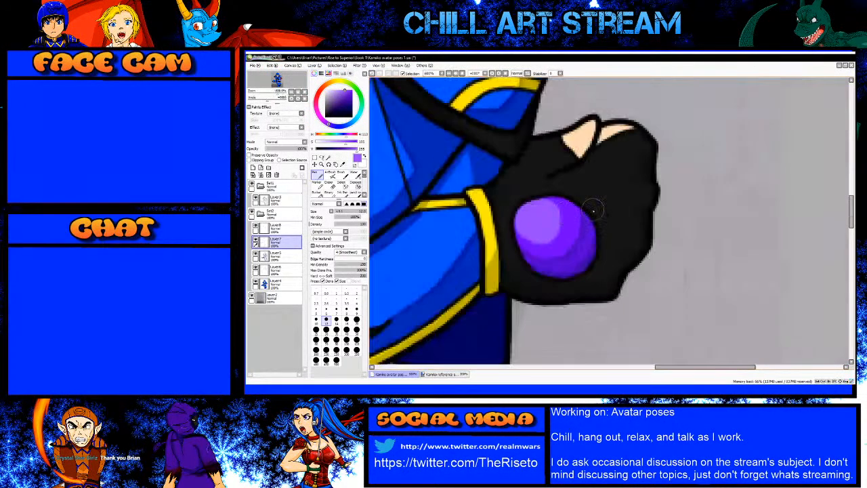
Step: Select the areas inside both glove orbs with the Magic Wand on the line-art layer in the first layer set
scroll(401, 153, "up", 4)
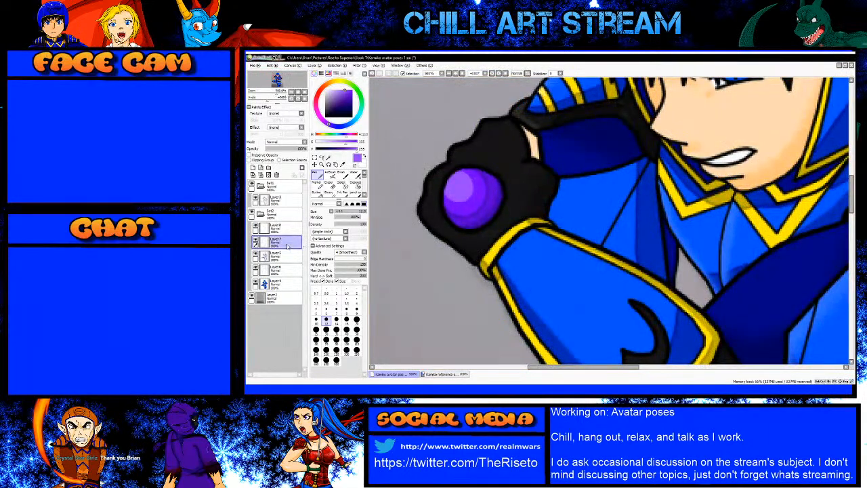
scroll(391, 152, "up", 2)
left_click(355, 183)
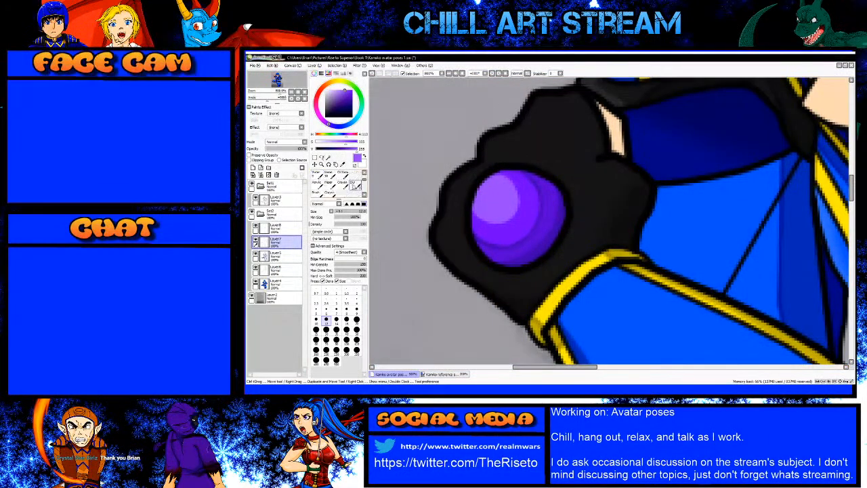
left_click(275, 198)
left_click(328, 157)
left_click(539, 201)
scroll(574, 229, "down", 4)
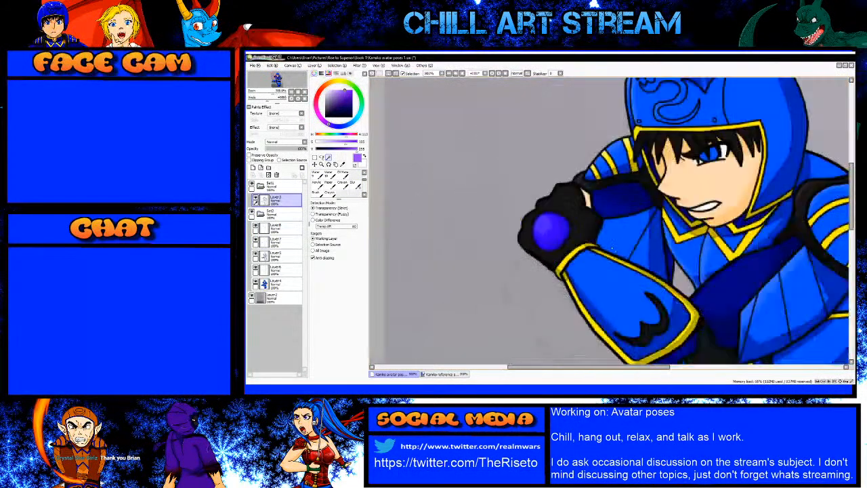
scroll(802, 271, "up", 1)
left_click(812, 304)
Step: On Layer7, blend the highlight's edges into the base purple on the orb beside the face using the Blur tool
left_click(275, 241)
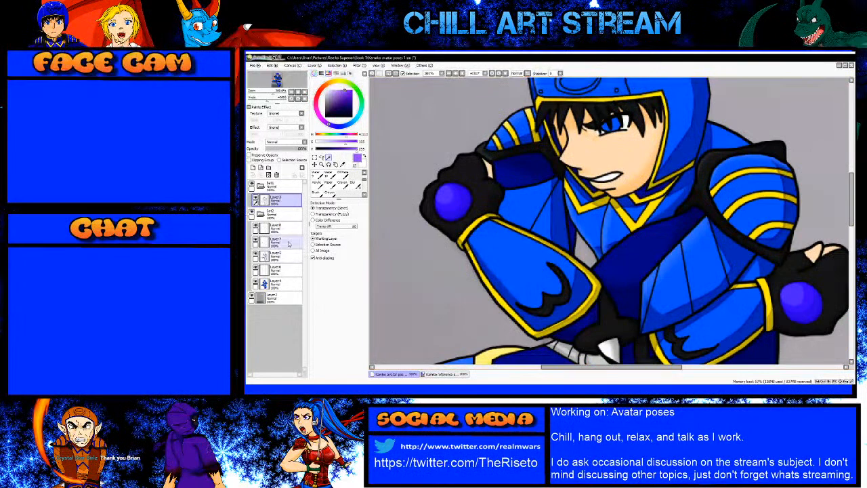
left_click(356, 184)
scroll(801, 304, "up", 4)
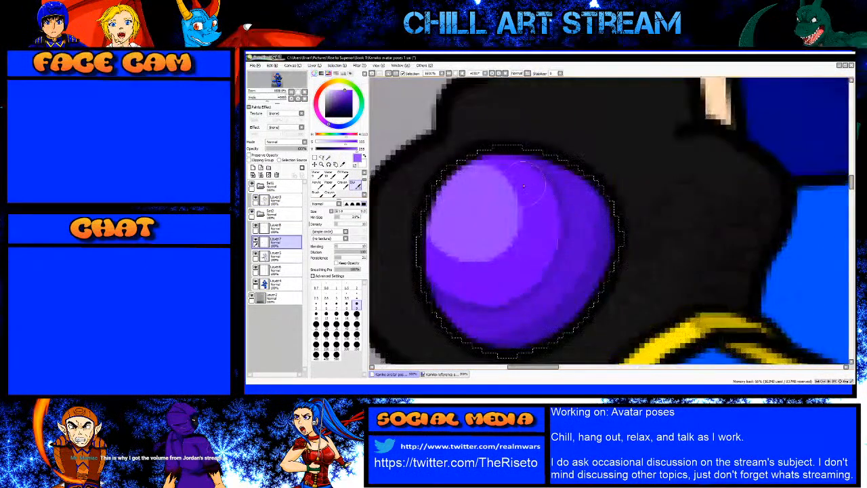
mouse_move(519, 218)
left_mouse_down()
mouse_move(512, 197)
mouse_move(514, 225)
mouse_move(519, 198)
mouse_move(527, 216)
mouse_move(524, 231)
mouse_move(492, 255)
mouse_move(431, 258)
mouse_move(458, 262)
mouse_move(430, 248)
mouse_move(494, 249)
mouse_move(507, 262)
mouse_move(471, 252)
mouse_move(475, 262)
mouse_move(433, 274)
mouse_move(442, 269)
mouse_move(433, 263)
mouse_move(492, 276)
mouse_move(478, 263)
mouse_move(492, 304)
mouse_move(504, 245)
mouse_move(451, 249)
mouse_move(479, 239)
left_mouse_up()
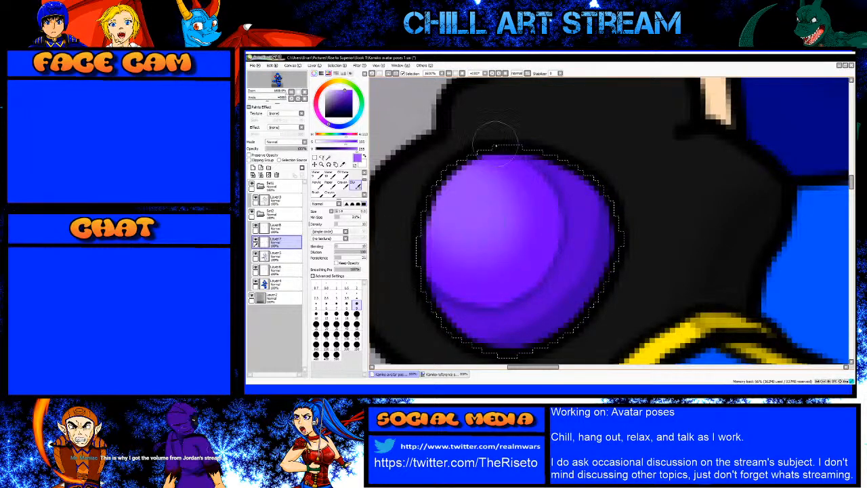
Step: Blend the highlight's edges into the base purple on the other glove's orb
scroll(488, 196, "down", 3)
scroll(646, 249, "up", 5)
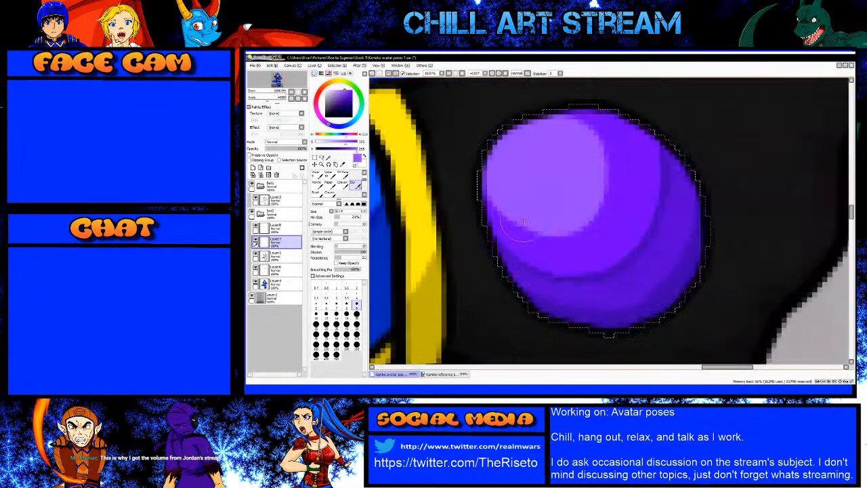
mouse_move(568, 244)
left_mouse_down()
mouse_move(414, 183)
mouse_move(548, 191)
left_mouse_up()
mouse_move(530, 230)
left_mouse_down()
mouse_move(618, 185)
mouse_move(618, 148)
mouse_move(615, 166)
mouse_move(622, 161)
mouse_move(591, 224)
mouse_move(618, 150)
mouse_move(591, 105)
mouse_move(561, 91)
mouse_move(584, 131)
mouse_move(630, 180)
mouse_move(617, 150)
mouse_move(608, 155)
mouse_move(588, 143)
mouse_move(610, 157)
mouse_move(574, 140)
mouse_move(532, 86)
mouse_move(601, 121)
mouse_move(604, 107)
mouse_move(620, 158)
mouse_move(584, 206)
mouse_move(641, 195)
mouse_move(567, 249)
mouse_move(532, 215)
mouse_move(571, 247)
left_mouse_up()
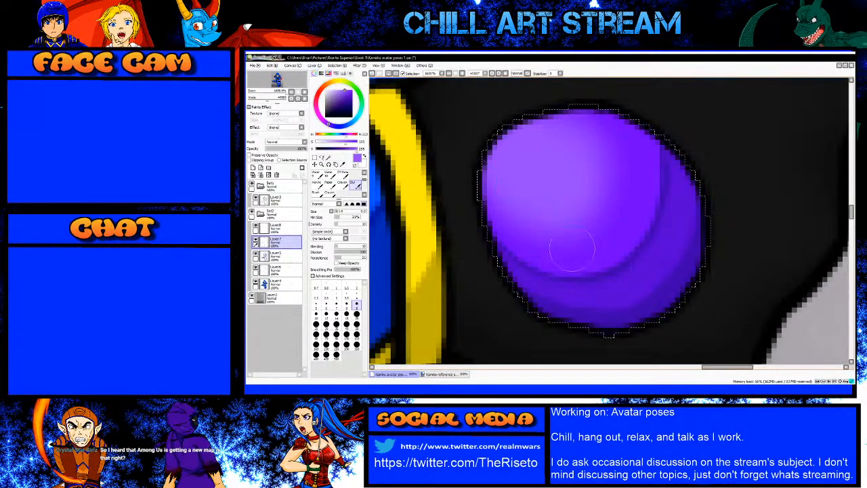
Step: Sample the lightest purple in the reference sheet's palette and return to the avatar poses drawing
scroll(579, 199, "down", 8)
scroll(429, 177, "up", 4)
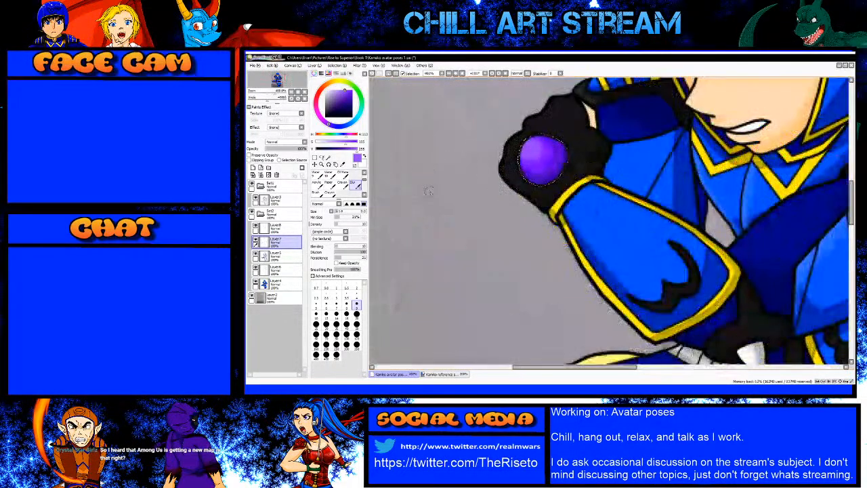
left_click(462, 374)
right_click(702, 246)
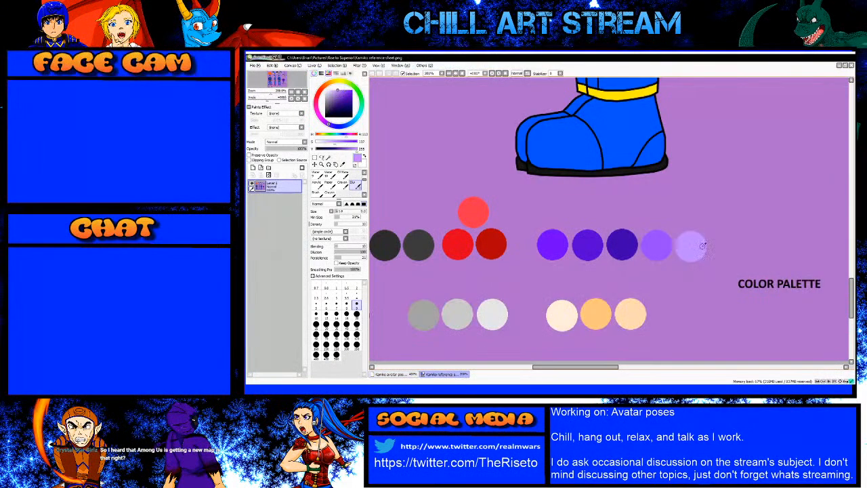
left_click(393, 374)
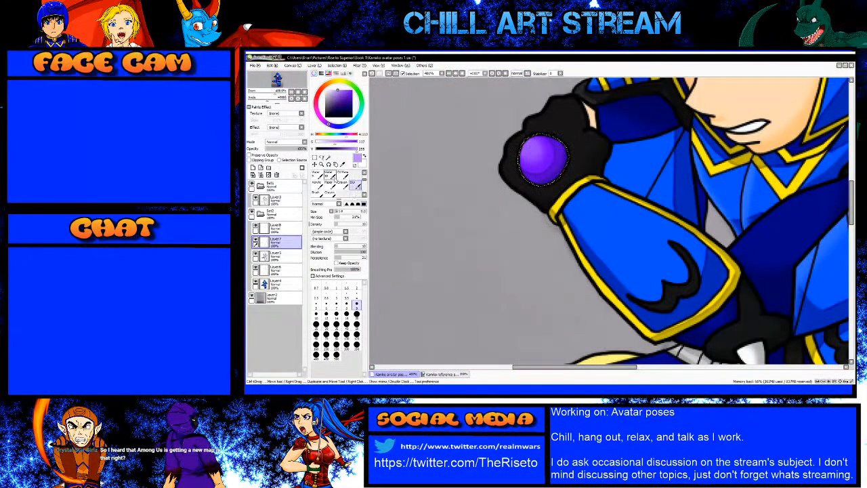
Step: Airbrush a soft, pale purple glow on the upper edge of the orb on the glove beside the face
left_click(332, 177)
scroll(532, 144, "up", 4)
mouse_move(529, 143)
left_mouse_down()
mouse_move(518, 154)
mouse_move(530, 176)
mouse_move(499, 144)
left_mouse_up()
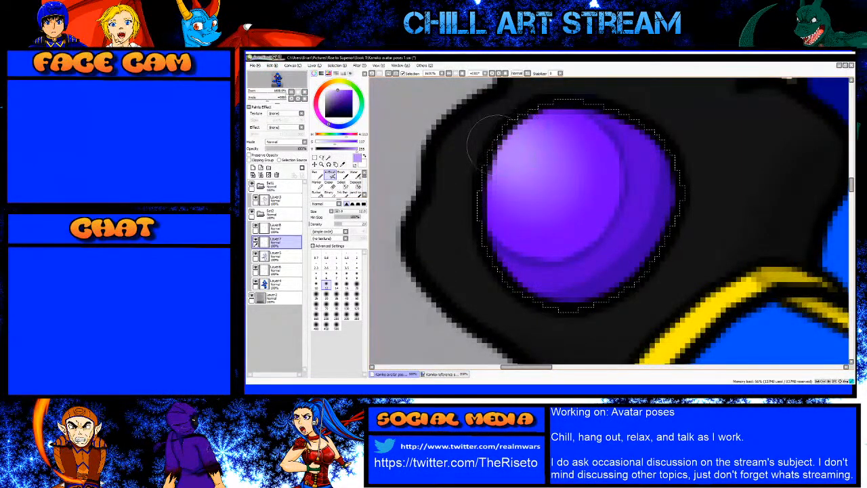
Step: Airbrush a matching pale purple glow on the upper edge of the other glove's orb
scroll(461, 255, "down", 3)
scroll(458, 256, "down", 3)
scroll(722, 258, "up", 6)
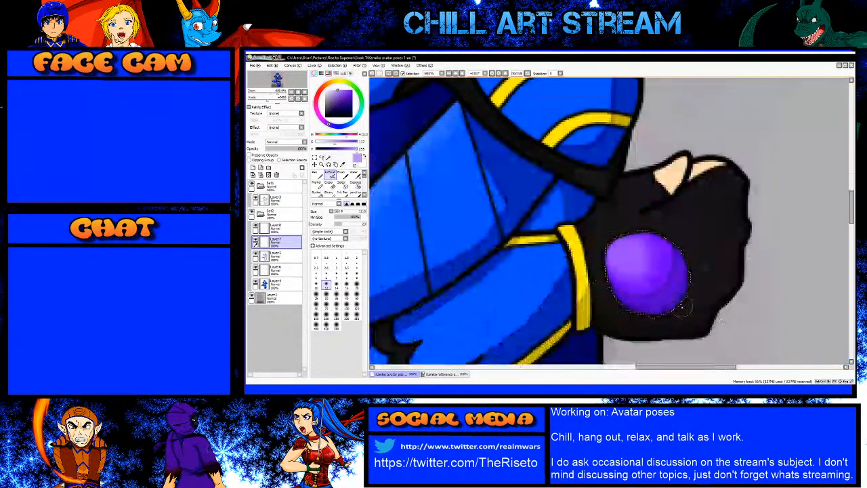
mouse_move(565, 241)
left_mouse_down()
mouse_move(586, 212)
mouse_move(582, 227)
left_mouse_up()
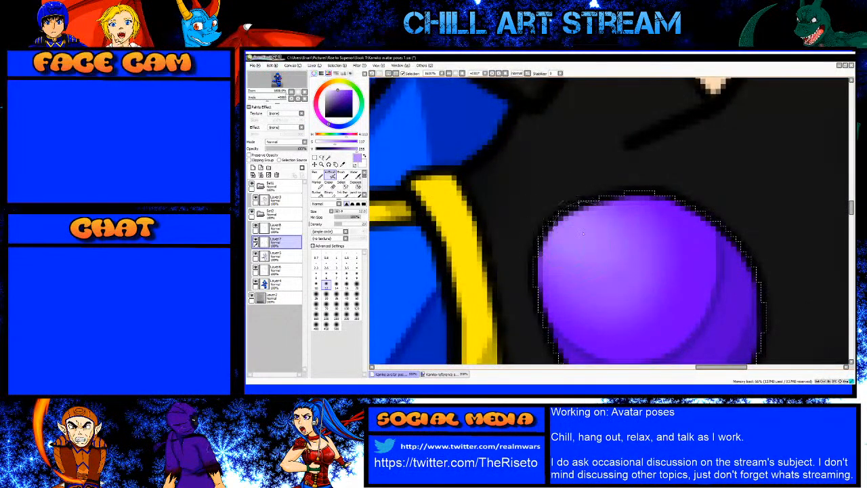
scroll(599, 226, "down", 8)
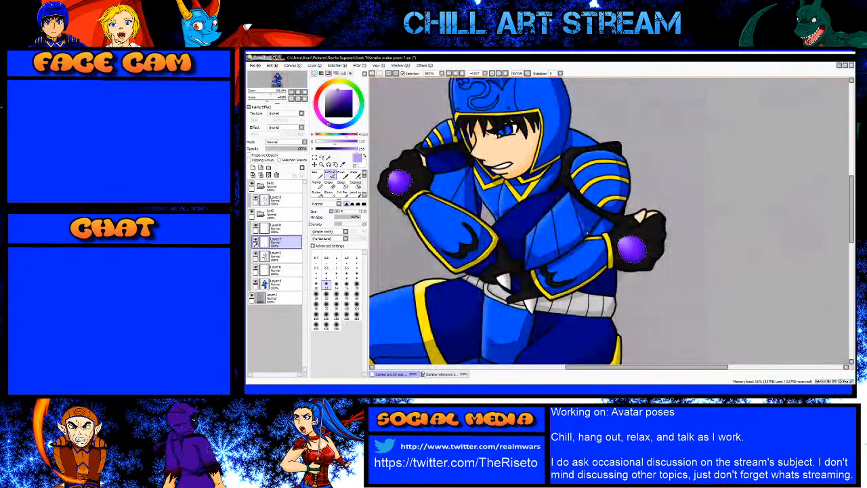
Step: Examine the character's face, gloves, armour and legs for areas that still need shading
scroll(573, 223, "up", 2)
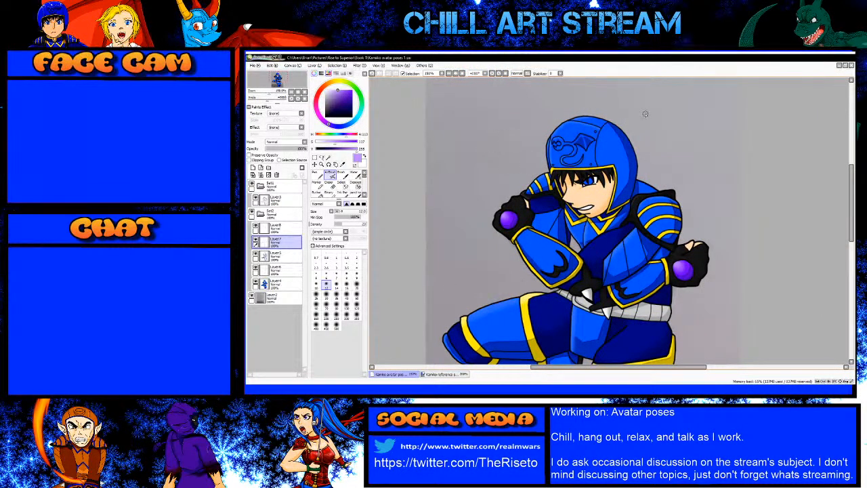
scroll(643, 132, "up", 2)
scroll(520, 171, "down", 2)
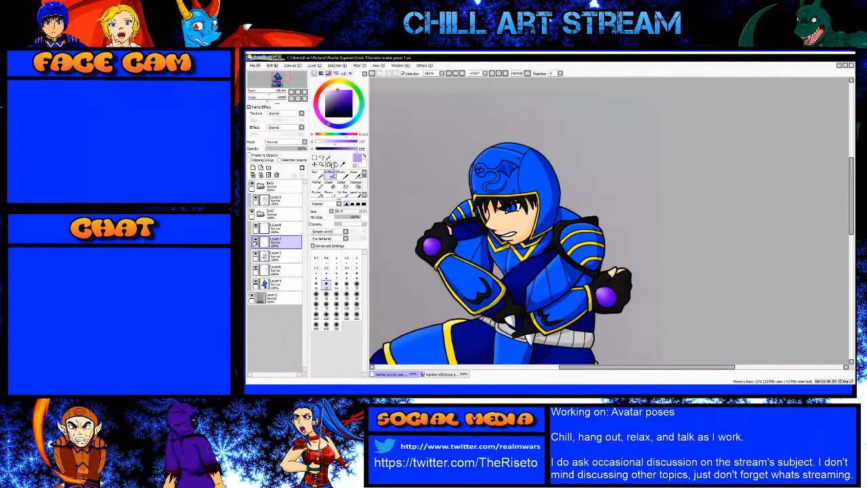
left_click(327, 157)
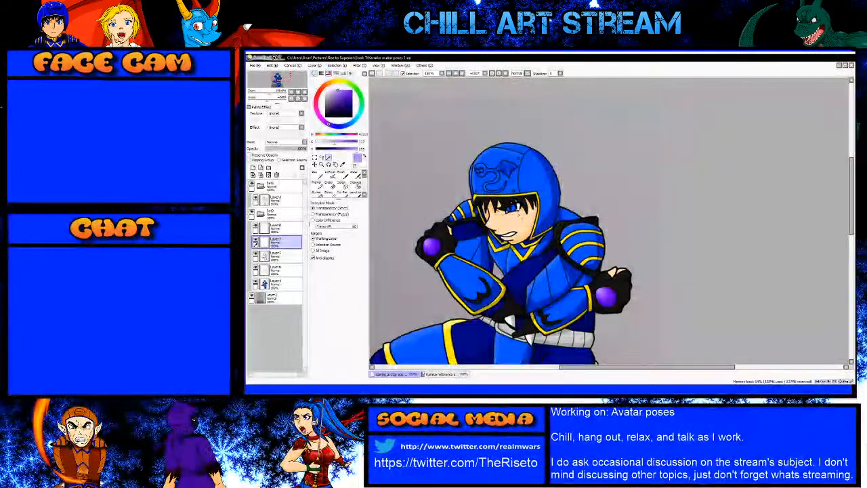
scroll(502, 206, "up", 4)
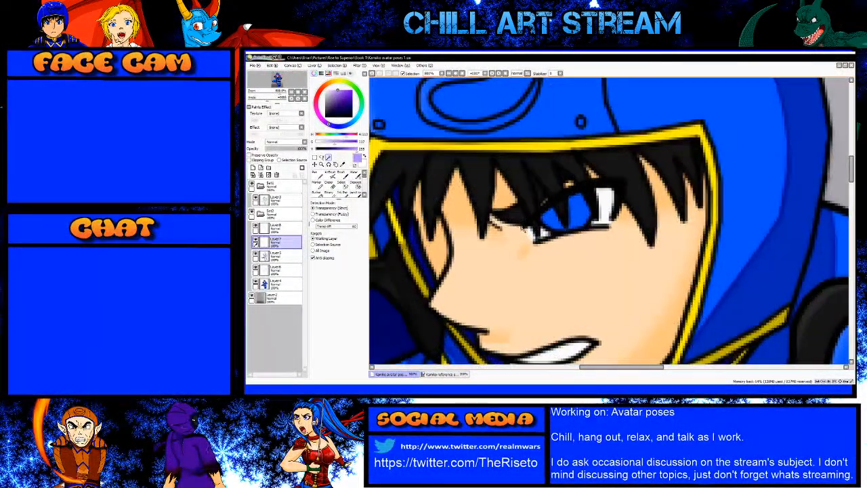
scroll(523, 229, "down", 3)
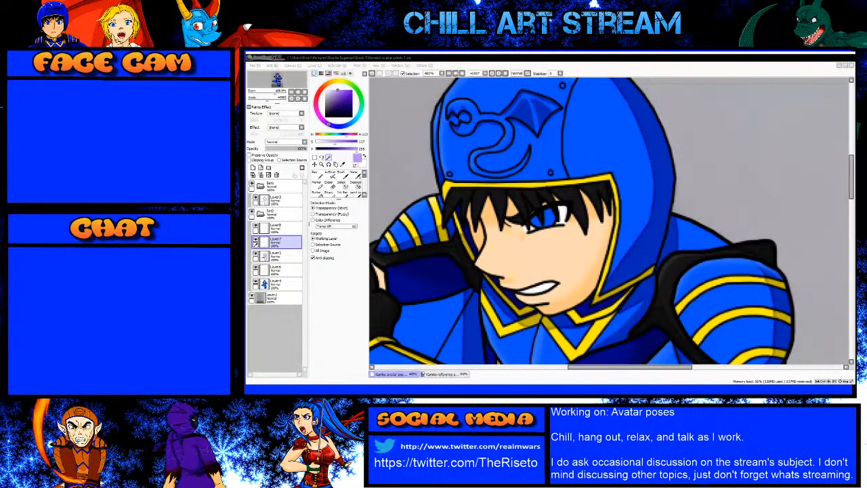
left_click(416, 301)
scroll(485, 211, "down", 3)
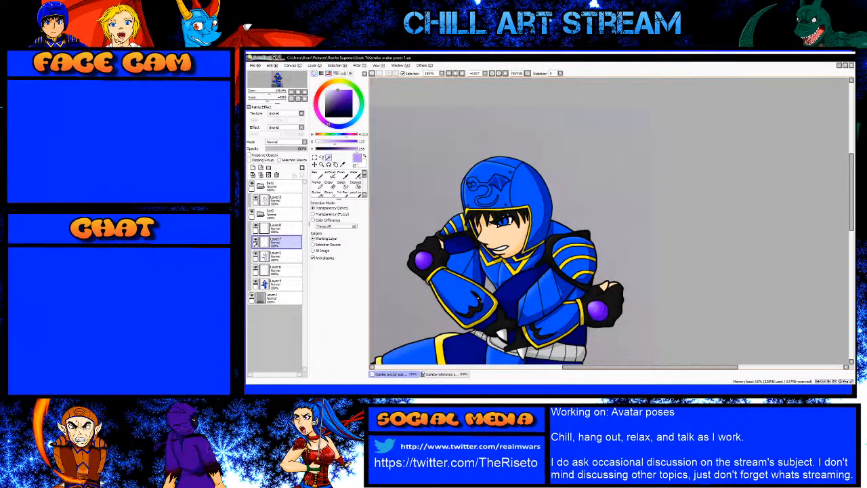
scroll(464, 269, "down", 2)
scroll(428, 331, "up", 3)
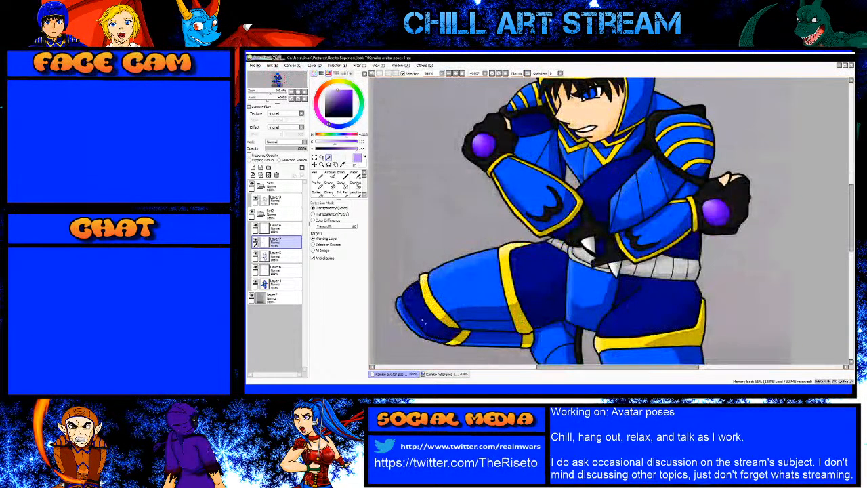
scroll(429, 304, "down", 2)
scroll(460, 224, "up", 2)
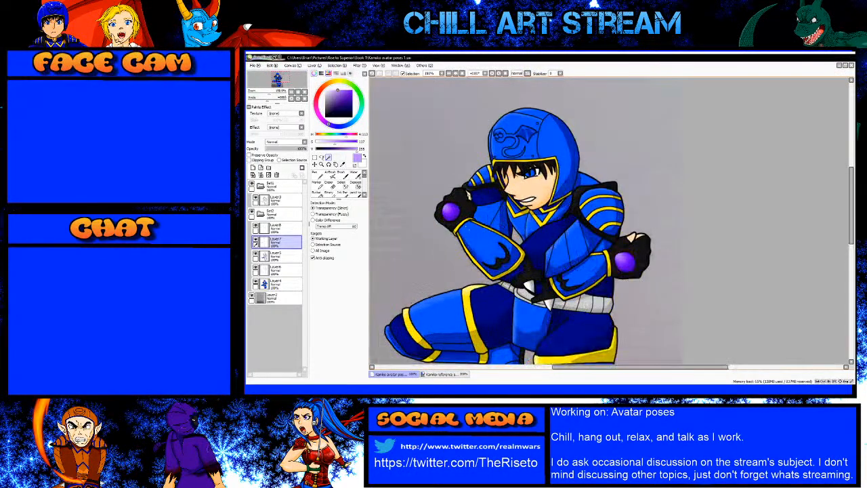
scroll(426, 224, "down", 1)
scroll(469, 198, "up", 3)
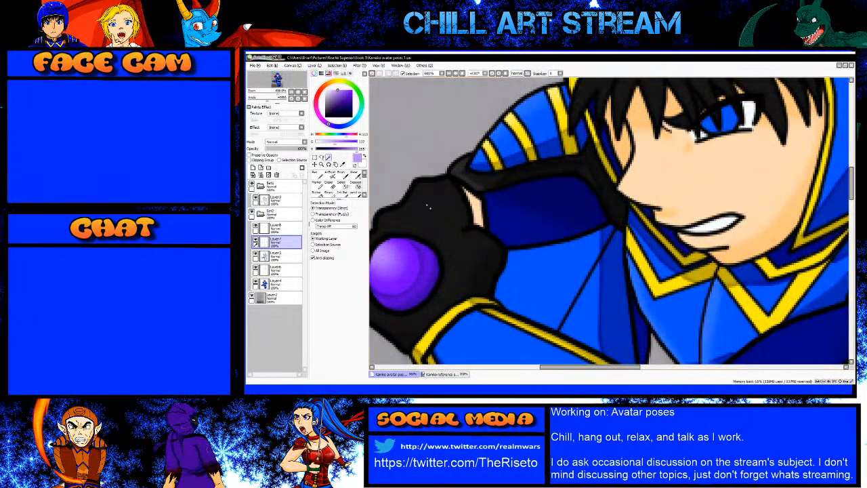
Step: On the layer directly below Layer7, sample the glove's near-black and airbrush dark shading on the glove beside the face with a smaller brush
left_click(278, 255)
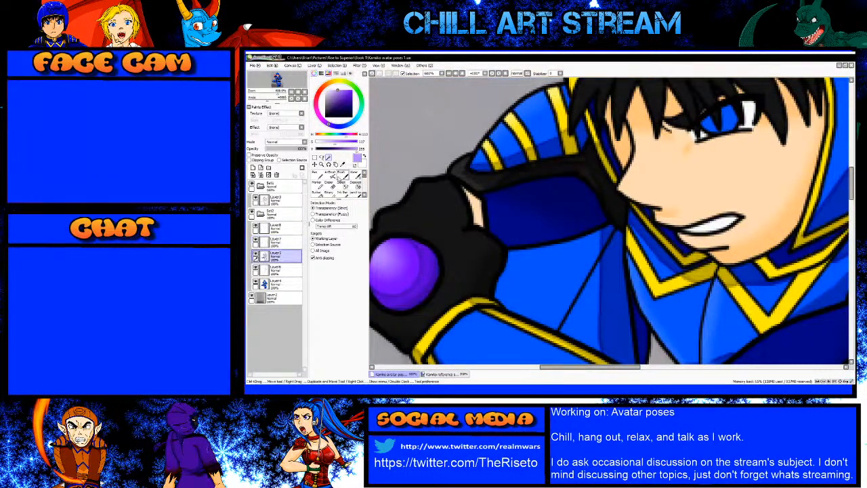
left_click(332, 176)
right_click(484, 275)
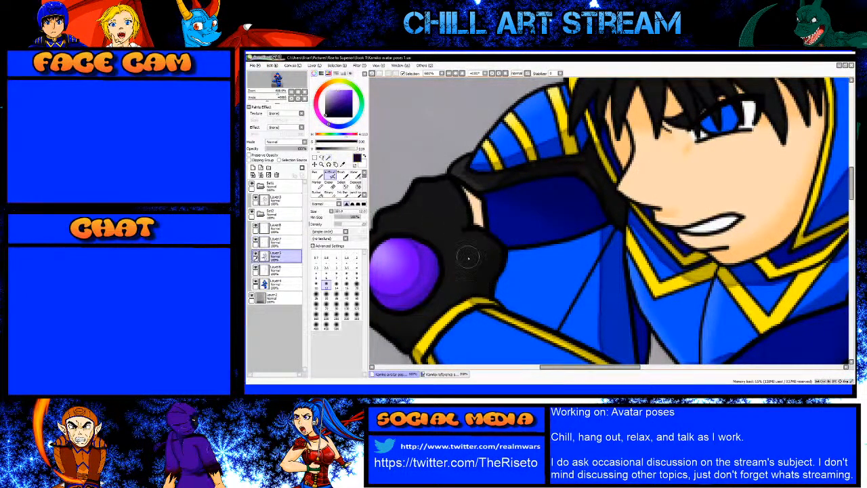
scroll(484, 275, "up", 3)
key("[")
key("[")
key("[")
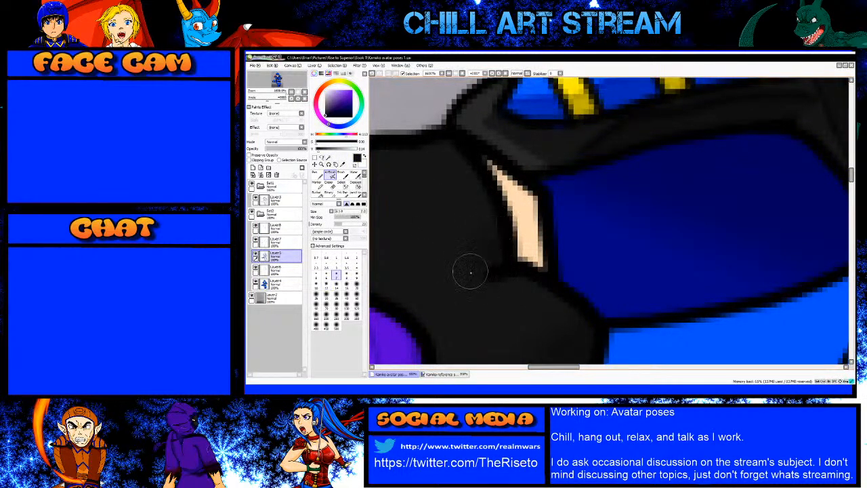
Step: Airbrush near-black shading over the thumb crease above the purple orb on the other glove
scroll(467, 272, "down", 3)
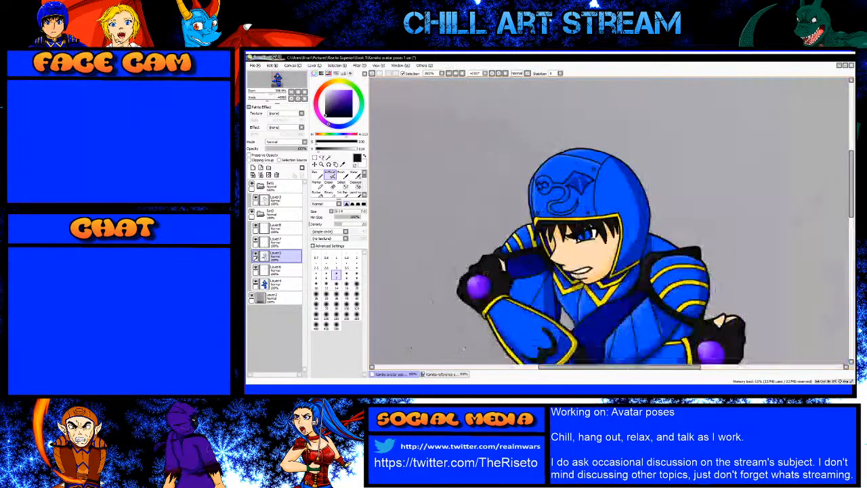
scroll(576, 277, "down", 1)
scroll(606, 283, "up", 2)
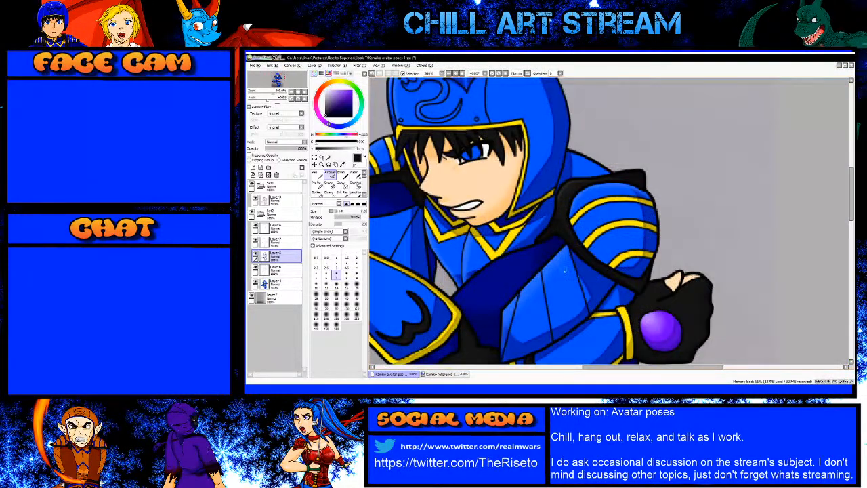
scroll(554, 252, "down", 1)
scroll(602, 251, "up", 4)
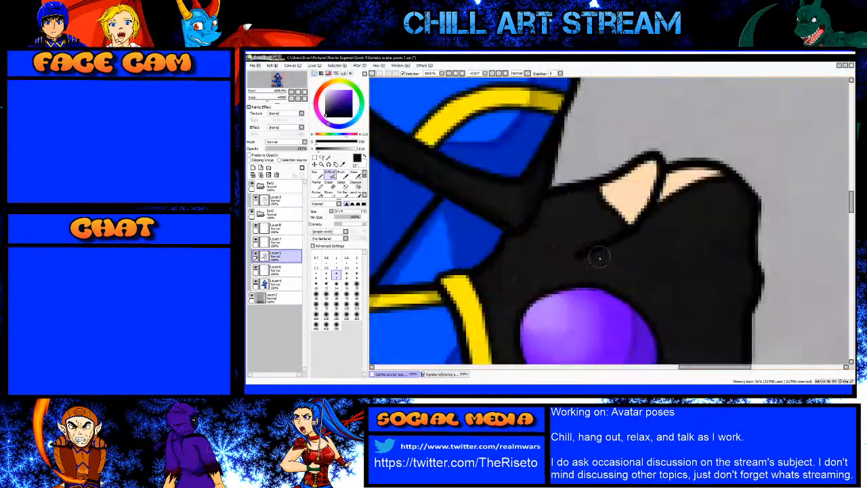
mouse_move(606, 249)
left_mouse_down()
mouse_move(642, 237)
mouse_move(638, 245)
mouse_move(671, 217)
left_mouse_up()
scroll(687, 199, "down", 3)
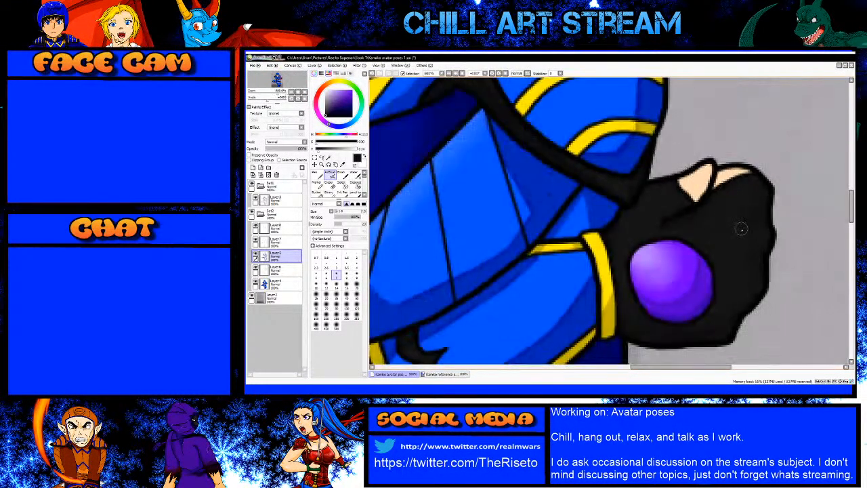
scroll(635, 218, "down", 3)
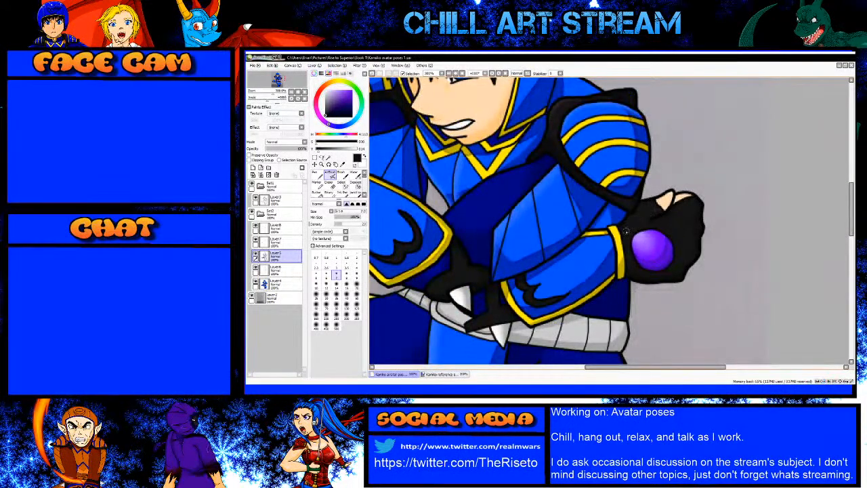
Step: Sample the dark yellow of the forearm trim and touch up its corner beside that glove with a smaller Pen brush
scroll(618, 229, "up", 1)
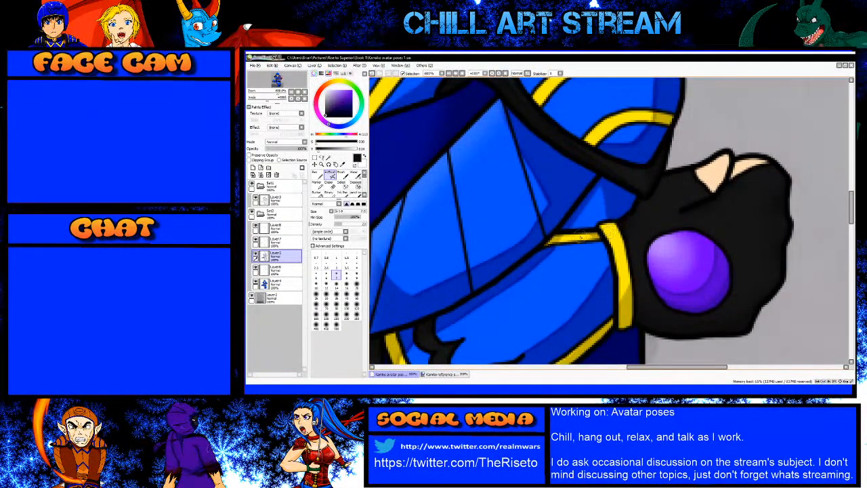
scroll(558, 239, "up", 2)
right_click(554, 241)
left_click(317, 175)
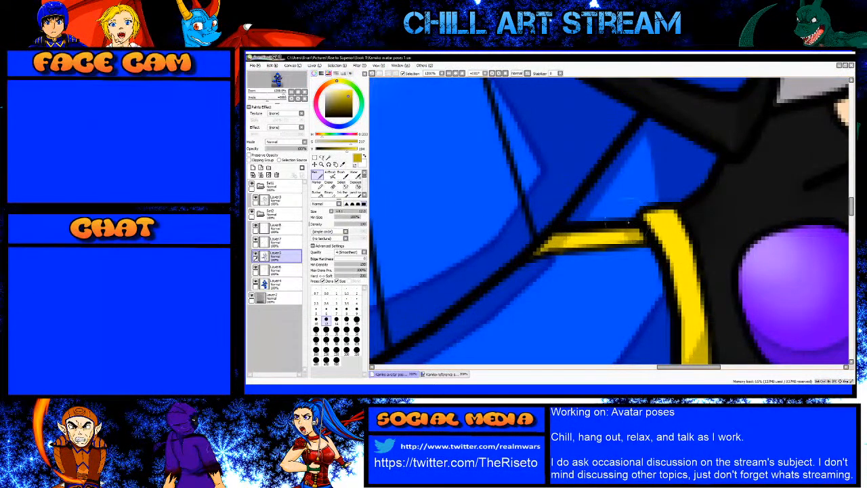
key("bracketleft")
key("bracketleft")
key("bracketleft")
key("bracketleft")
key("bracketleft")
key("bracketleft")
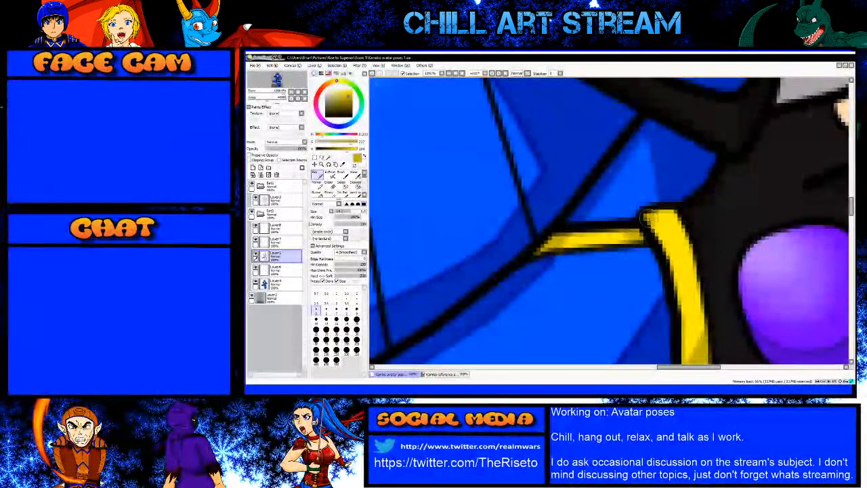
scroll(646, 217, "down", 5)
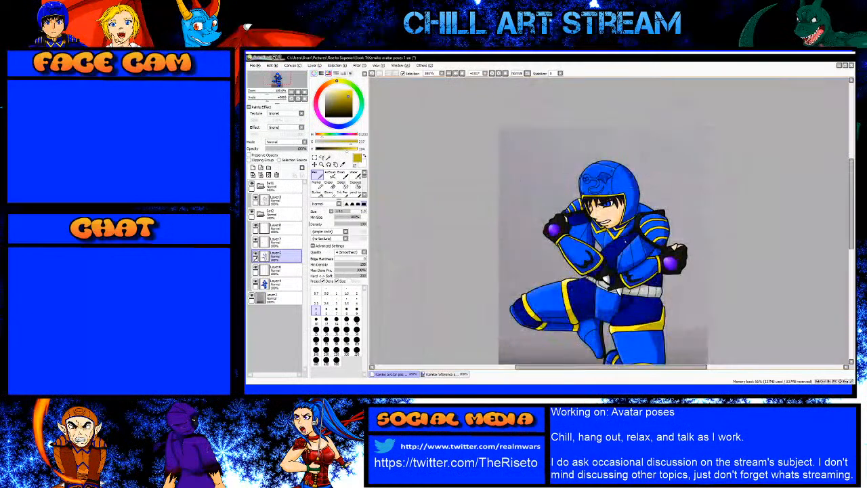
Step: Collapse the Set2 and Set1 layer folders
scroll(616, 218, "up", 2)
scroll(617, 217, "up", 2)
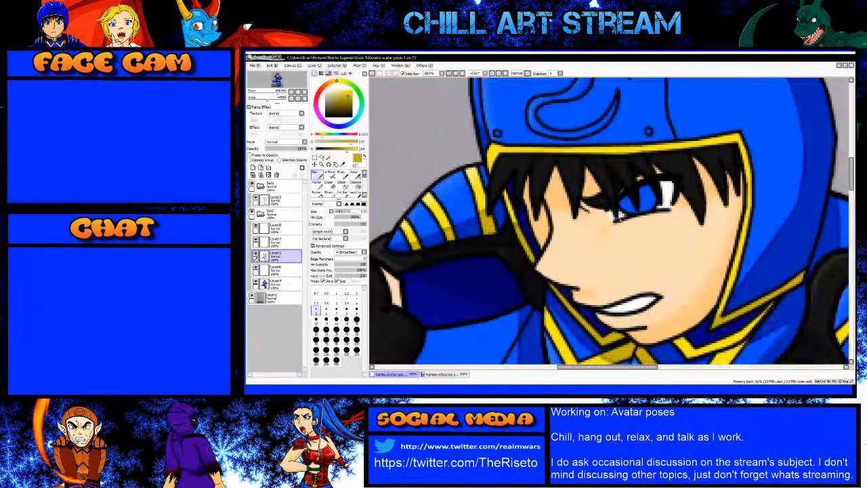
scroll(616, 217, "down", 2)
left_click(260, 213)
left_click(267, 201)
left_click(262, 187)
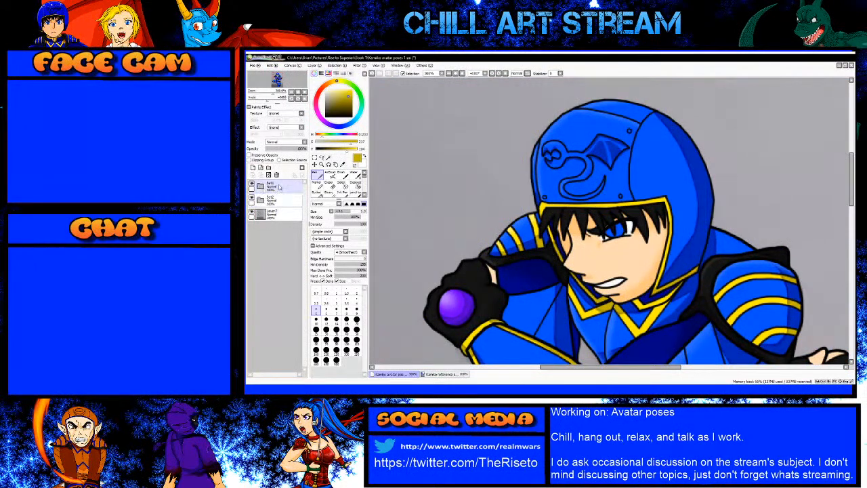
left_click(268, 167)
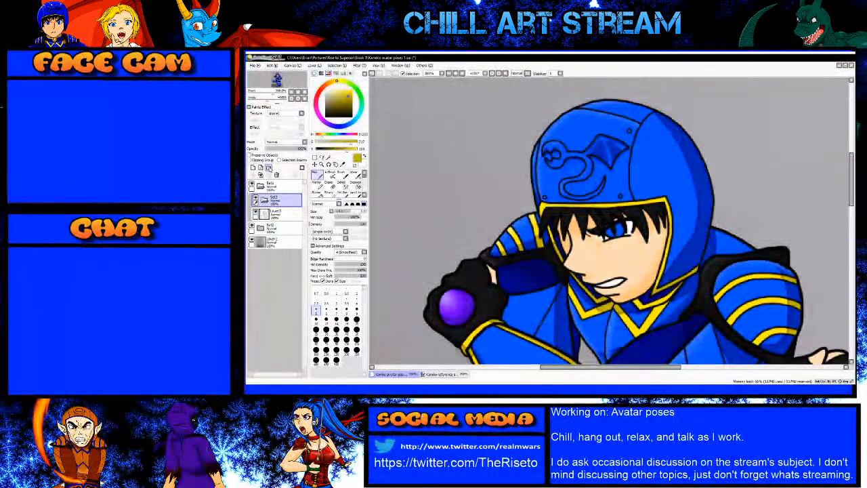
left_click(276, 174)
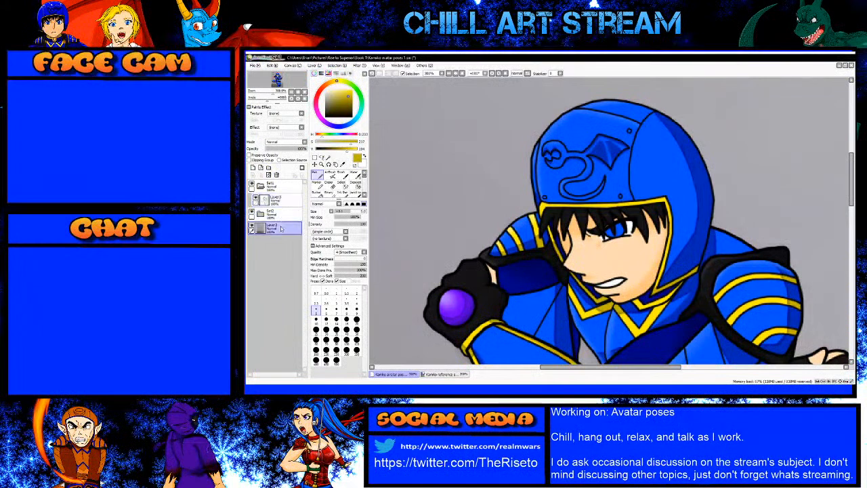
left_click(276, 175)
key("ctrl+z")
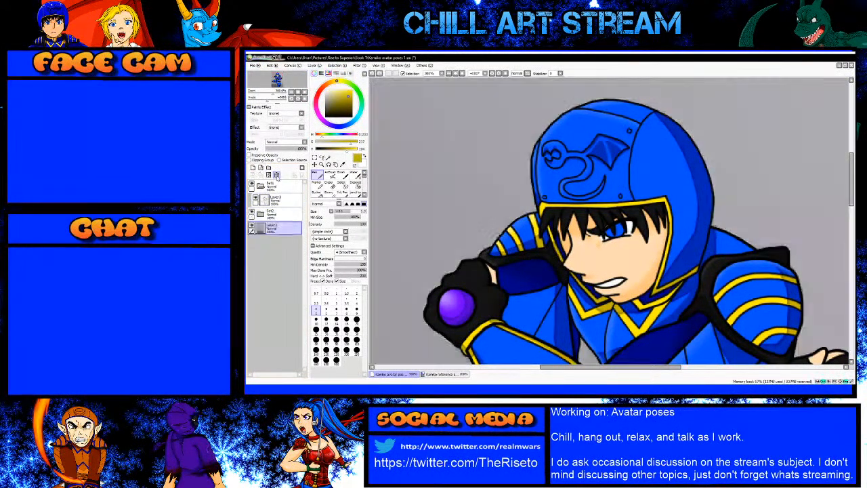
left_click(269, 168)
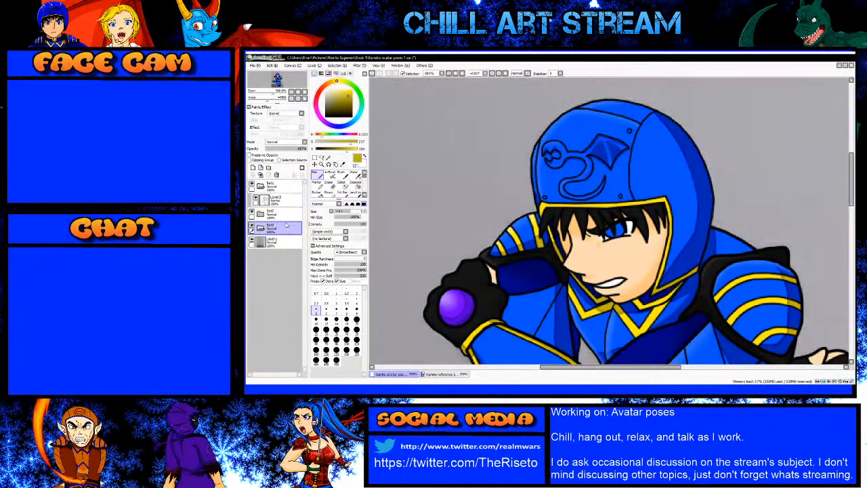
left_click(276, 174)
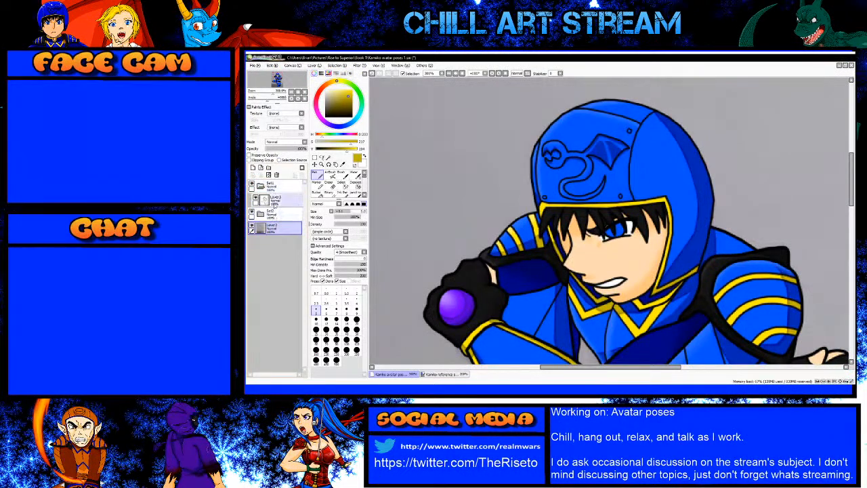
Step: Create a new layer folder, move it above Set1, and add an empty layer inside it
left_click(269, 168)
left_click_drag(271, 228, 271, 181)
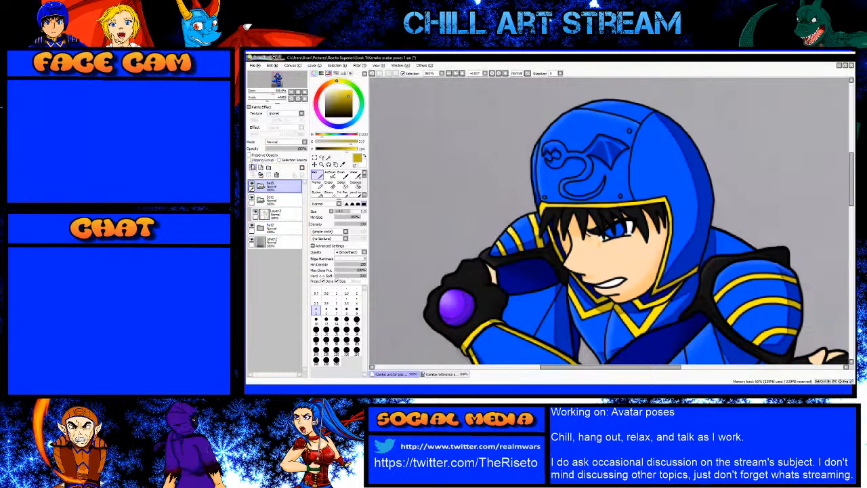
left_click(253, 167)
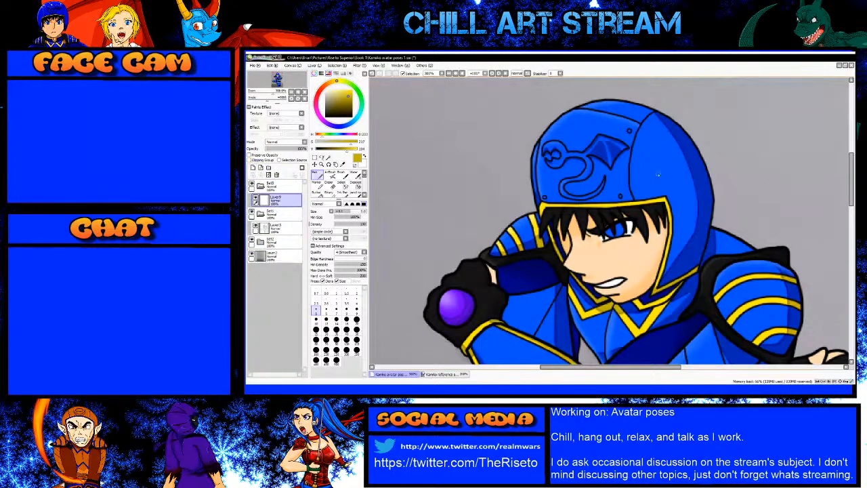
Step: Sample the bright yellow forearm trim and paint over its outer black outline near the cuff of the glove beside the face
scroll(658, 175, "up", 2)
scroll(596, 212, "down", 2)
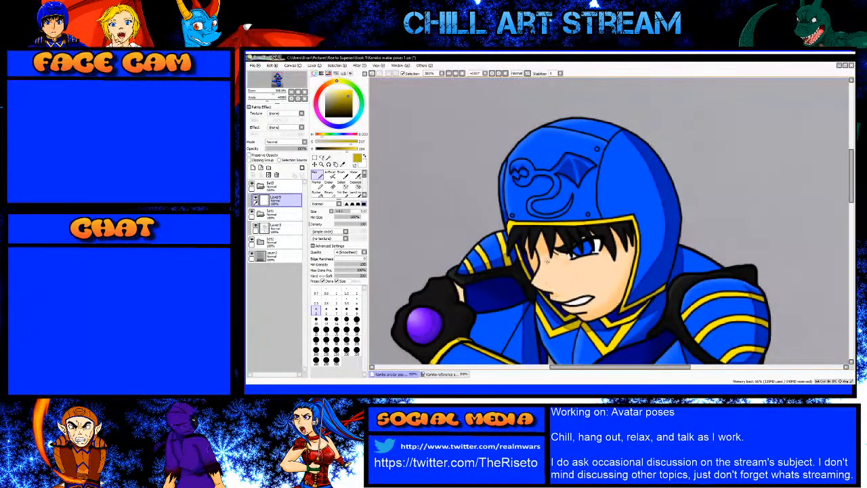
scroll(547, 266, "down", 3)
scroll(521, 298, "up", 4)
scroll(460, 292, "up", 3)
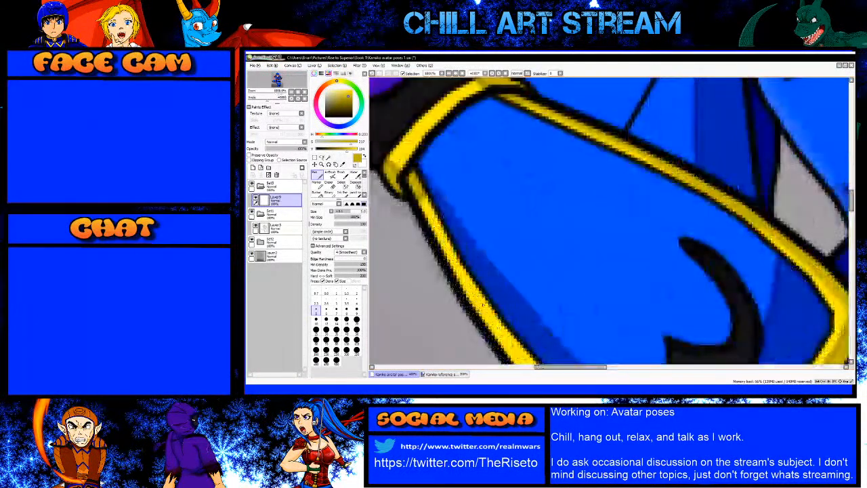
right_click(483, 304)
scroll(409, 200, "up", 1)
key("bracketleft")
key("bracketright")
key("bracketright")
key("bracketright")
key("bracketright")
key("bracketright")
key("bracketright")
left_click_drag(413, 199, 445, 258)
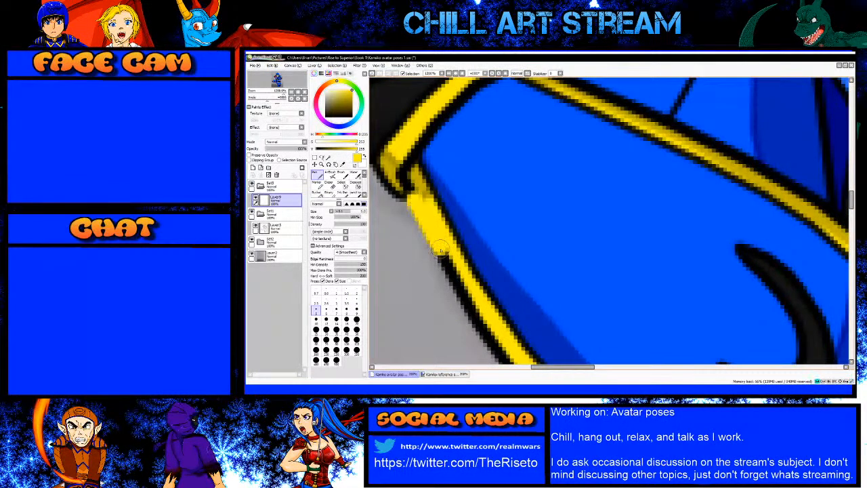
left_click(480, 320, "shift")
Step: Extend the bright yellow over the outer black outline along the middle of the same forearm trim with straight strokes
scroll(449, 220, "down", 4)
scroll(486, 297, "up", 4)
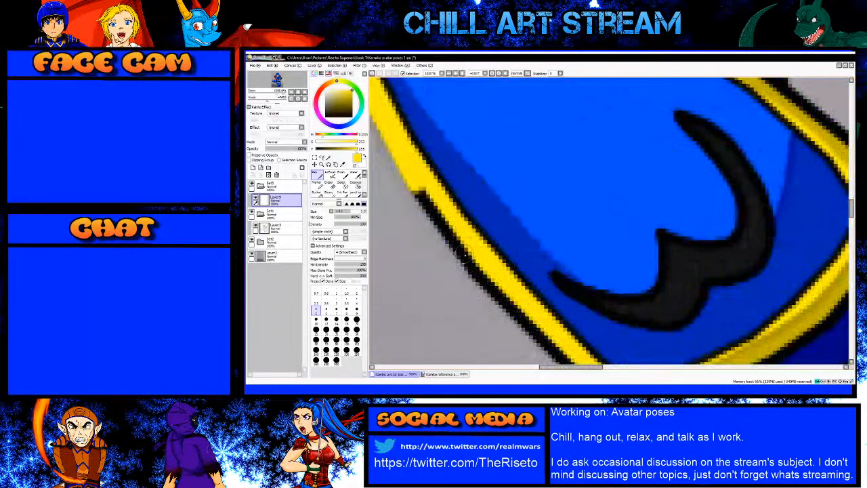
left_click(470, 268, "shift")
left_click(512, 308, "shift")
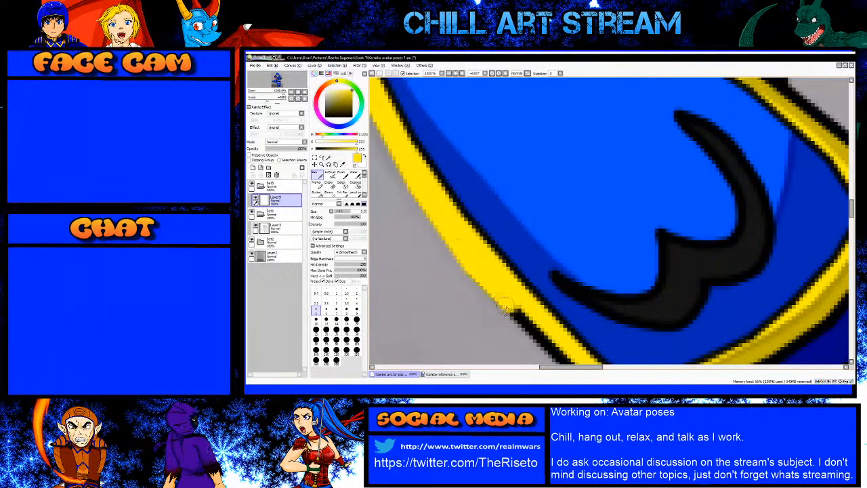
left_click(512, 310)
Step: Cover the last stretch of outer black outline on the forearm trim with bright yellow, down to its elbow corner
scroll(507, 296, "down", 4)
scroll(537, 324, "up", 4)
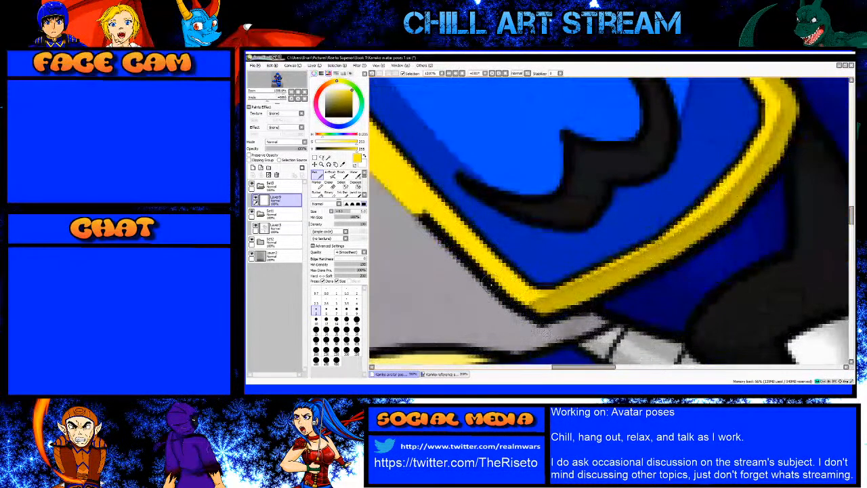
left_click(488, 281, "shift")
left_click(516, 303, "shift")
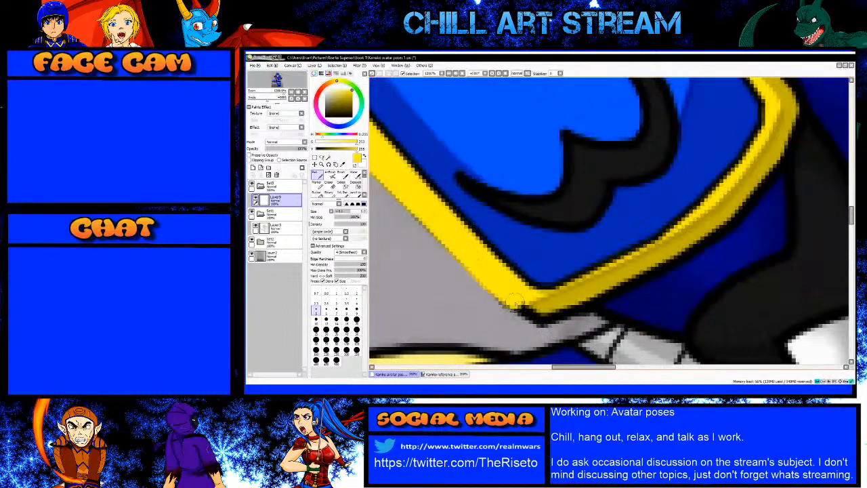
key("ctrl+z")
left_click(509, 300, "shift")
left_click(518, 303, "shift")
left_click(522, 303, "shift")
scroll(501, 278, "down", 5)
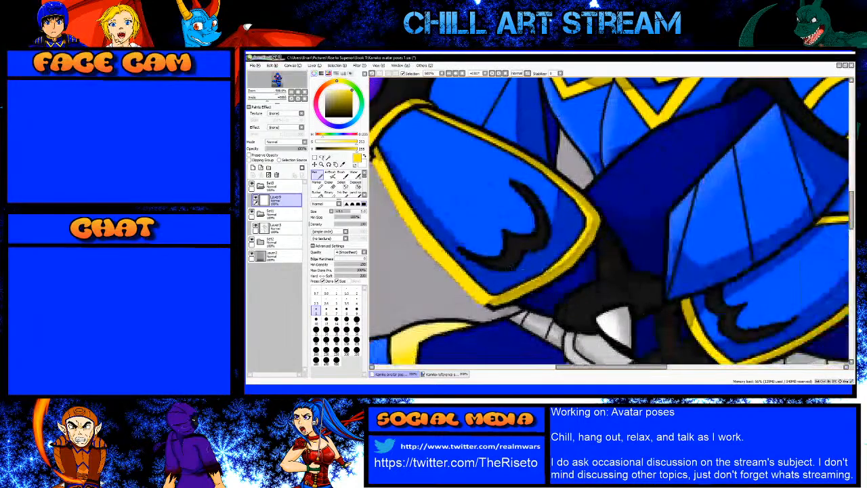
scroll(512, 195, "up", 5)
scroll(512, 195, "down", 3)
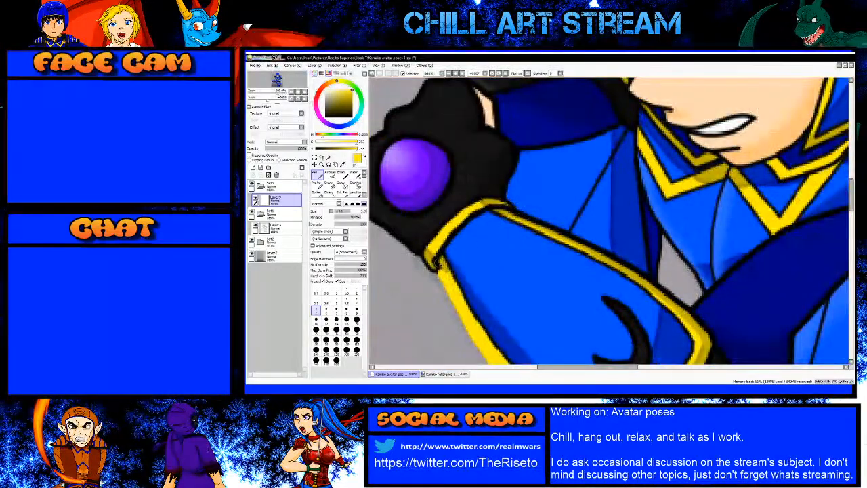
scroll(455, 290, "up", 4)
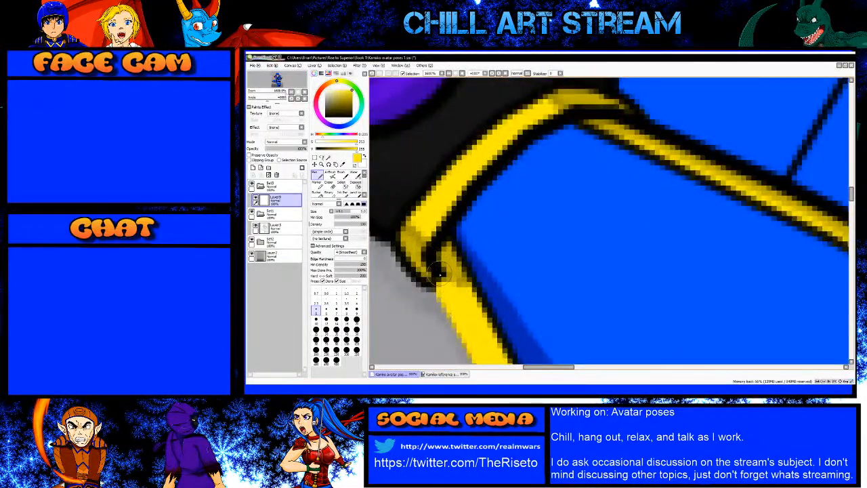
scroll(453, 292, "down", 3)
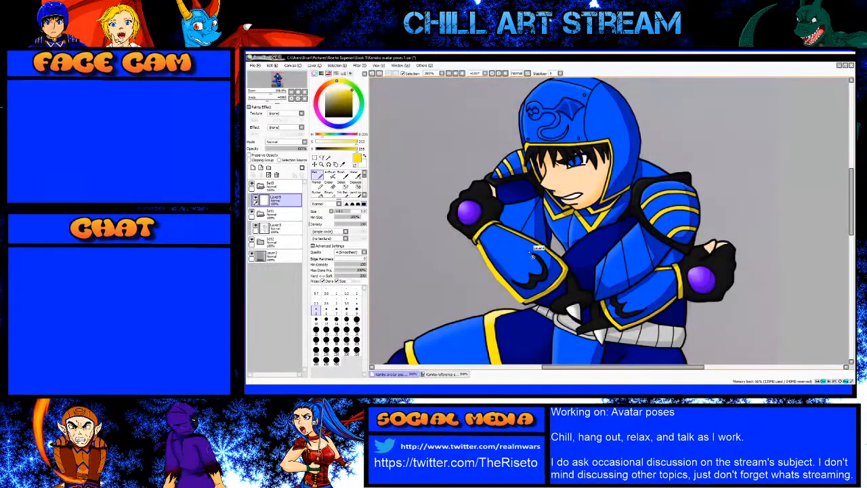
Step: Sample the leg armour's darker blue and paint over the start of the lower black line between the gold trims with a smaller brush
scroll(533, 255, "down", 2)
scroll(522, 329, "up", 5)
right_click(524, 316)
scroll(498, 338, "up", 2)
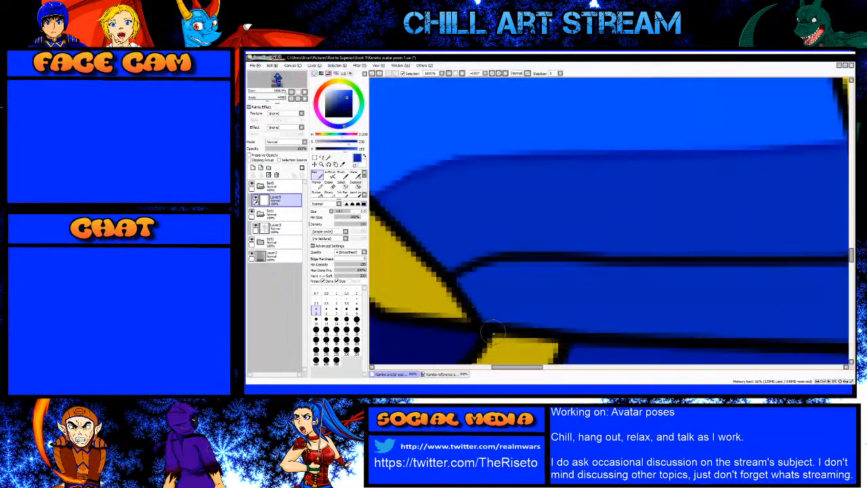
key("bracketleft")
key("bracketleft")
key("bracketleft")
left_click_drag(480, 326, 539, 331)
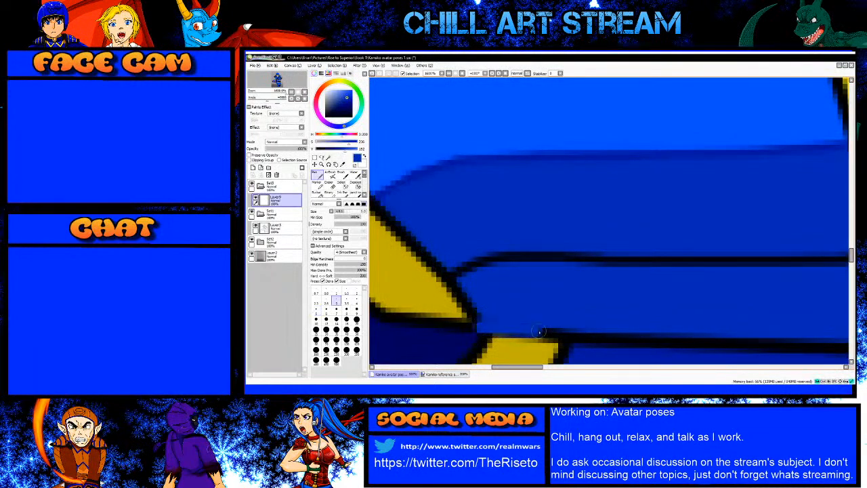
left_click(609, 339, "shift")
Step: Continue the darker blue over the rest of that black line up to the wide gold trim with straight strokes
scroll(525, 294, "down", 3)
scroll(601, 312, "up", 3)
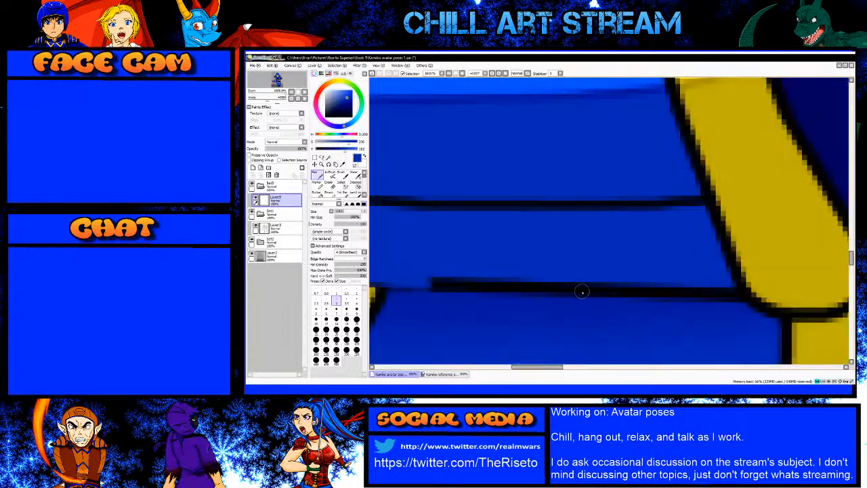
left_click(581, 291, "shift")
left_click(705, 293, "shift")
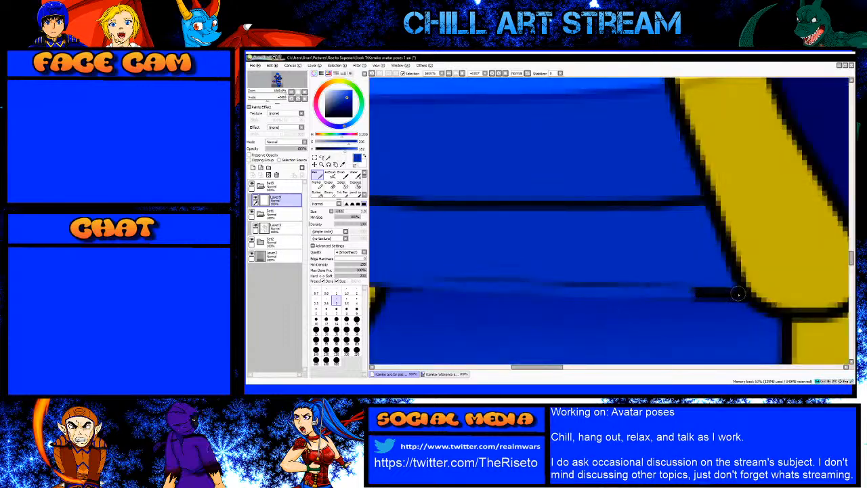
left_click(736, 293, "shift")
key("ctrl+z")
left_click(734, 292, "shift")
key("ctrl+z")
left_click(735, 294, "shift")
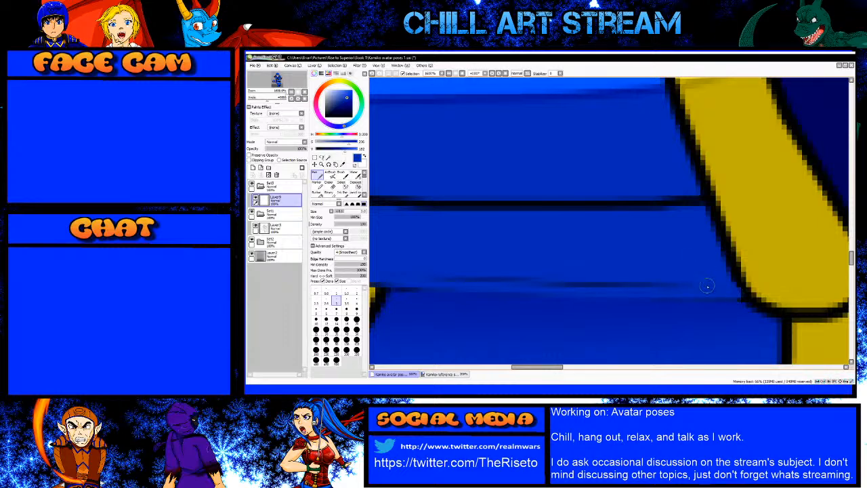
Step: Blend out the remaining dark traces of the covered leg line with the same blue, enlarging the brush
mouse_move(657, 284)
left_mouse_down()
mouse_move(379, 274)
mouse_move(374, 263)
mouse_move(644, 279)
mouse_move(475, 273)
mouse_move(524, 272)
left_mouse_up()
key("bracketright")
key("bracketright")
key("bracketright")
scroll(644, 278, "down", 2)
scroll(645, 279, "down", 1)
scroll(481, 271, "up", 4)
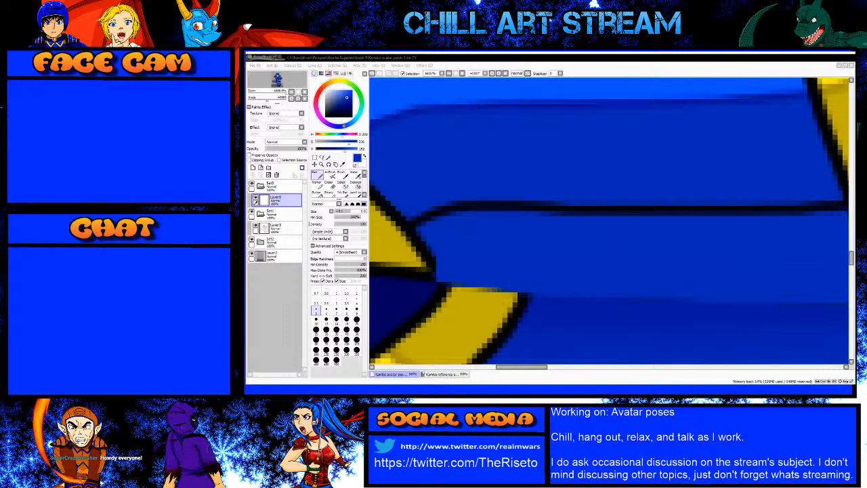
Step: Sample the raised foot's bright blue and paint over its outer black outline from below the gold trim toward the curved ankle line
scroll(535, 244, "down", 4)
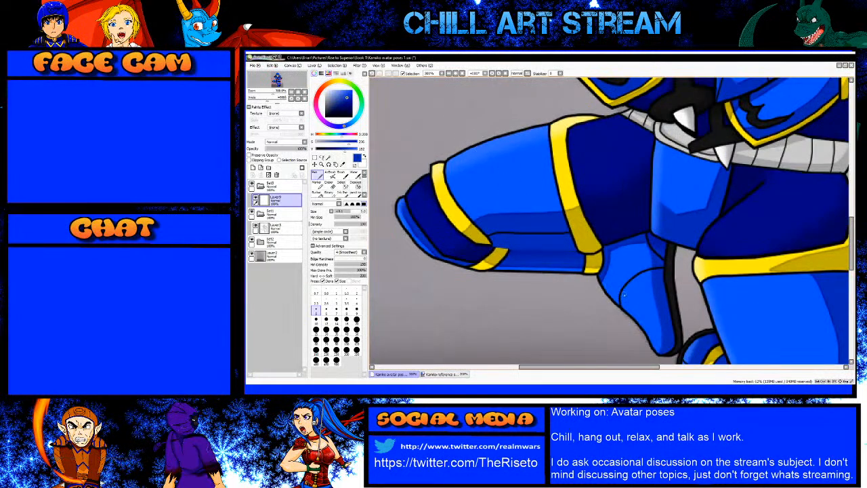
scroll(617, 291, "up", 2)
left_click(599, 262, "alt")
scroll(598, 262, "up", 3)
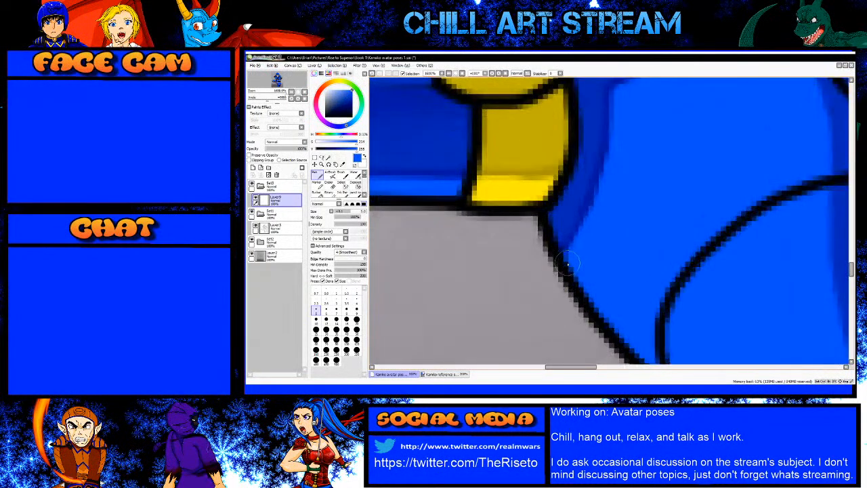
scroll(563, 264, "down", 2)
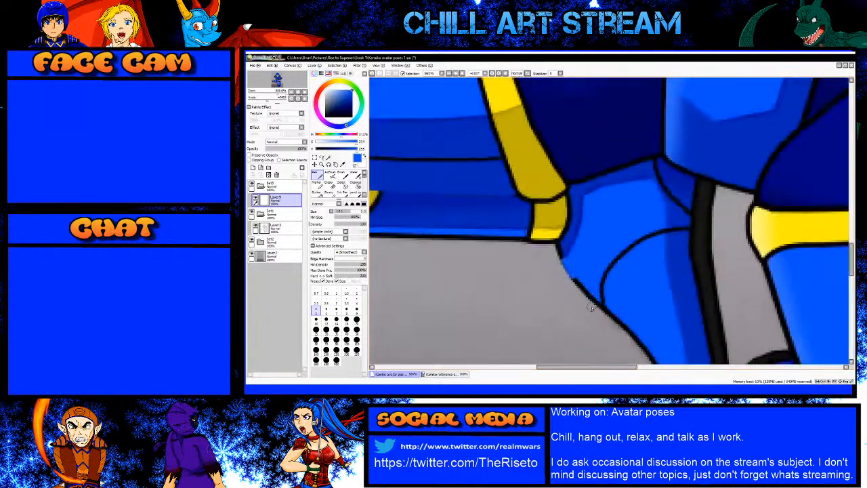
scroll(589, 270, "up", 2)
left_click(589, 270, "shift")
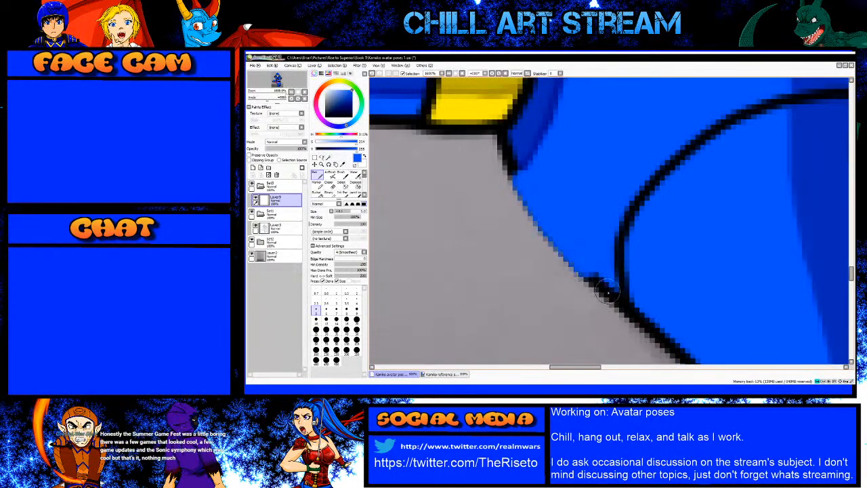
left_click(608, 292, "shift")
Step: Finish covering the foot outline where it meets the curved line with a 2.3 brush, restoring the brush size to 5
key("bracketleft")
key("bracketleft")
key("bracketleft")
key("bracketleft")
key("bracketleft")
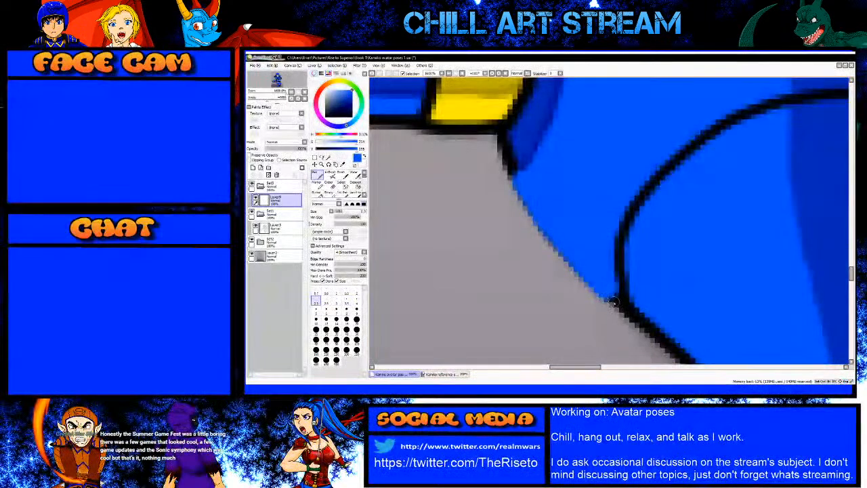
left_click(614, 300, "shift")
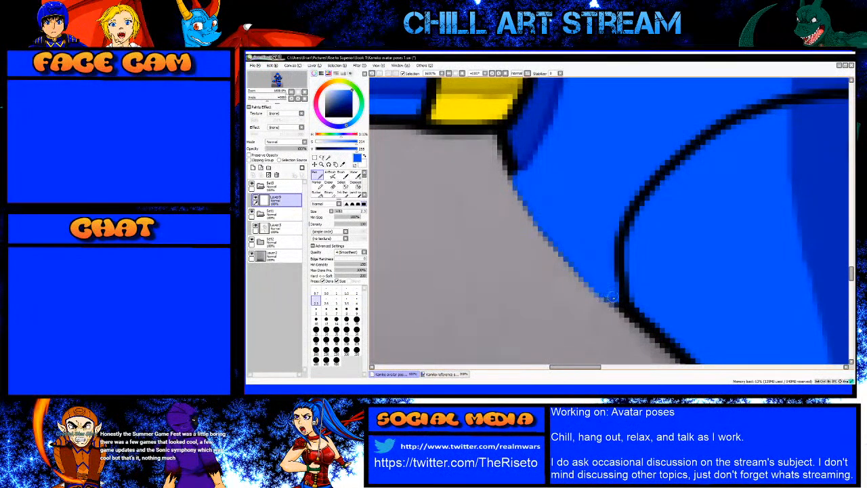
key("bracketright")
key("bracketright")
key("bracketright")
key("bracketright")
key("bracketright")
scroll(587, 279, "down", 3)
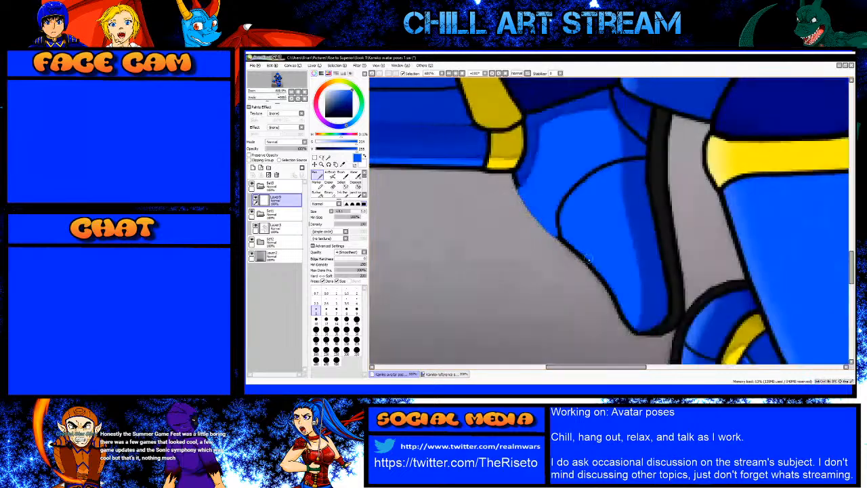
Step: Sample the darker shading blue at the top of the raised foot and reduce the brush size to 4
scroll(582, 273, "up", 3)
scroll(509, 201, "down", 4)
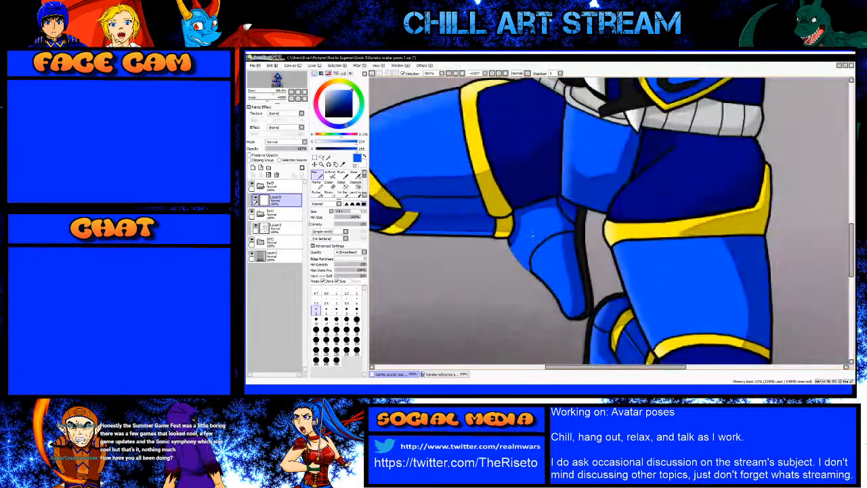
scroll(546, 214, "up", 3)
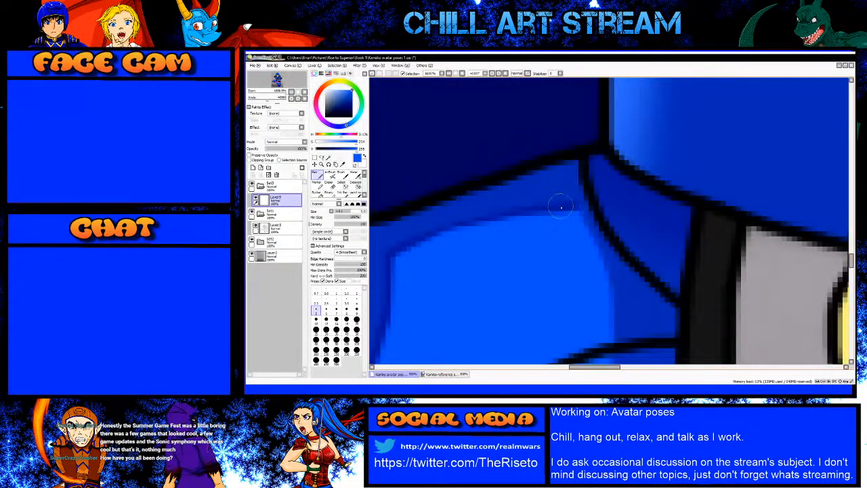
left_click(560, 207, "alt")
scroll(560, 206, "down", 2)
scroll(557, 240, "up", 4)
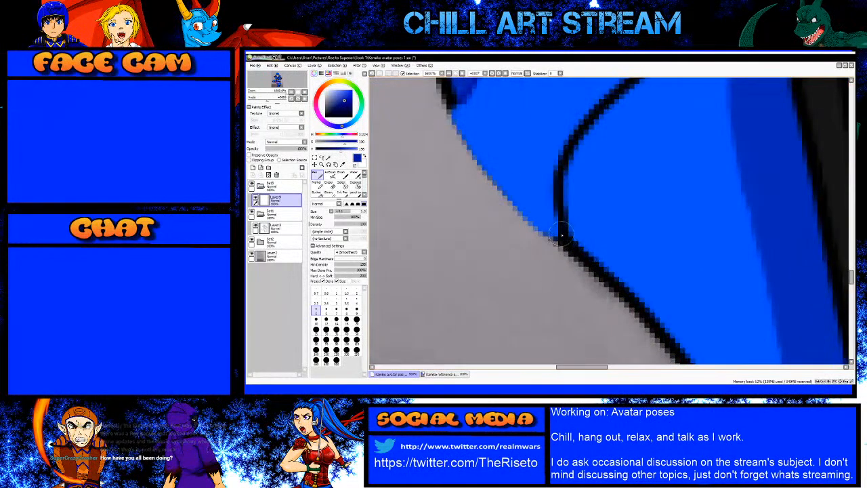
key("[")
left_click(562, 237)
left_click(559, 198, "shift")
key("ctrl+z")
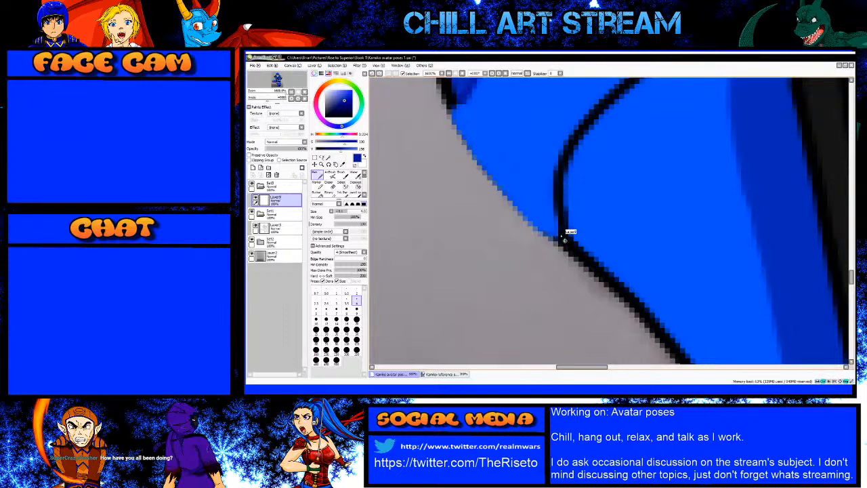
Step: Paint the darker blue over the raised foot's curved black line, from its lower end to the thick black edge, with a 3.5 brush
key("[")
left_click(563, 239)
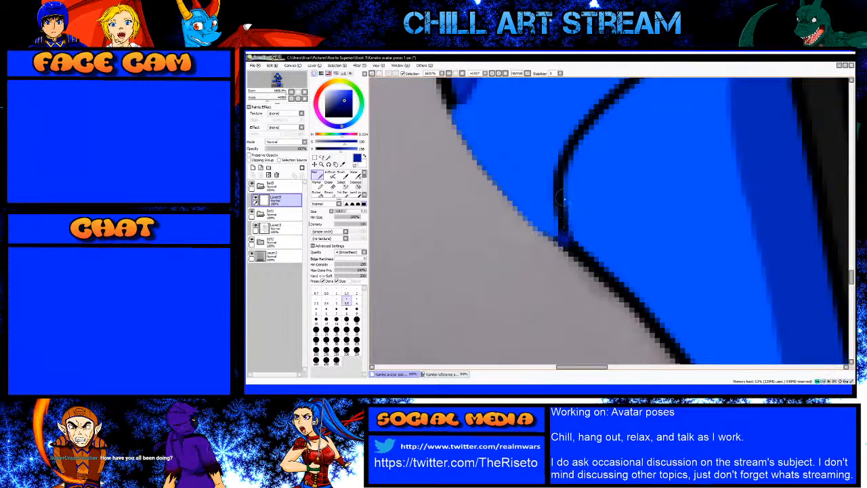
mouse_move(560, 191)
left_mouse_down()
mouse_move(567, 153)
mouse_move(602, 107)
left_mouse_up()
scroll(601, 107, "down", 5)
scroll(588, 146, "up", 5)
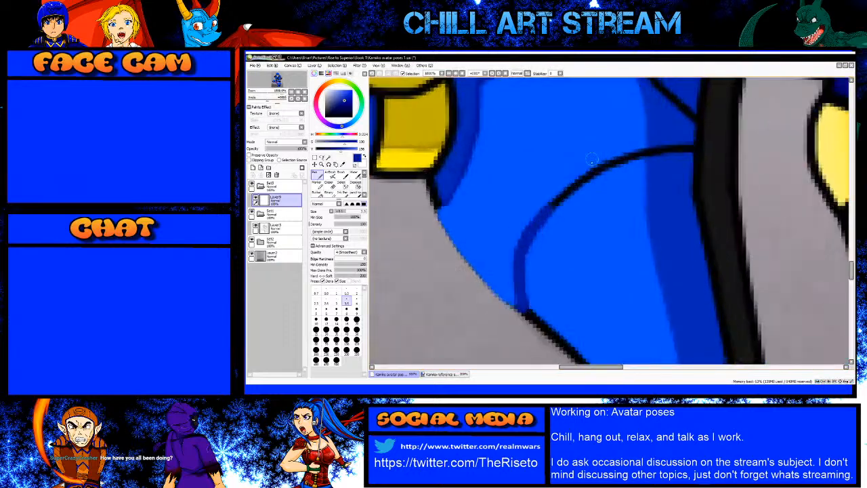
left_click(578, 188, "shift")
left_click(619, 163, "shift")
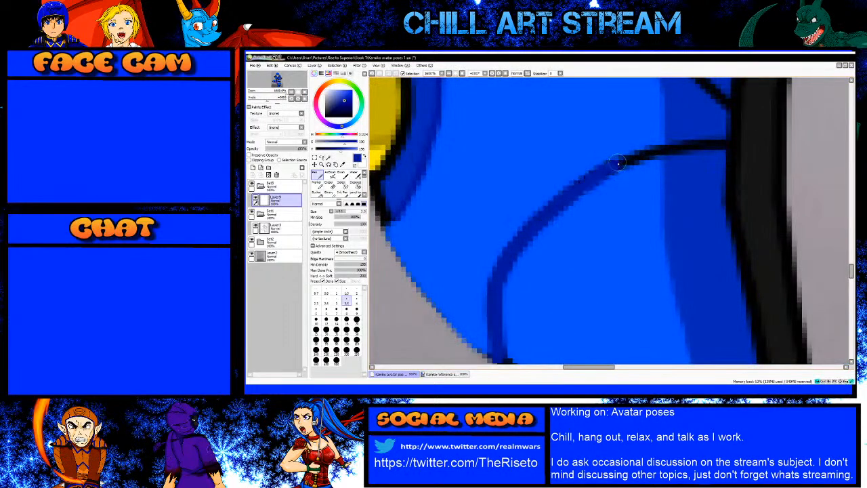
mouse_move(655, 152)
left_mouse_down()
mouse_move(716, 143)
mouse_move(695, 145)
left_mouse_up()
scroll(662, 168, "up", 1)
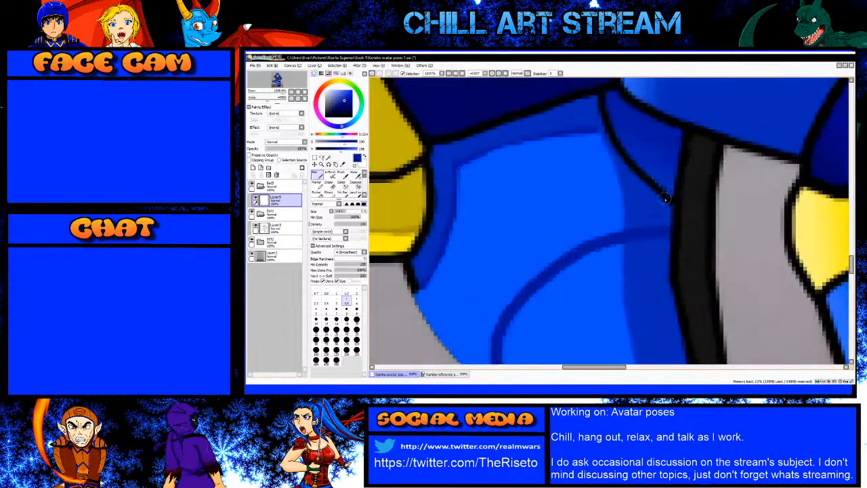
Step: Cover the short diagonal black line at the top of the raised foot with the same darker blue
mouse_move(669, 200)
left_mouse_down()
mouse_move(623, 157)
mouse_move(603, 97)
left_mouse_up()
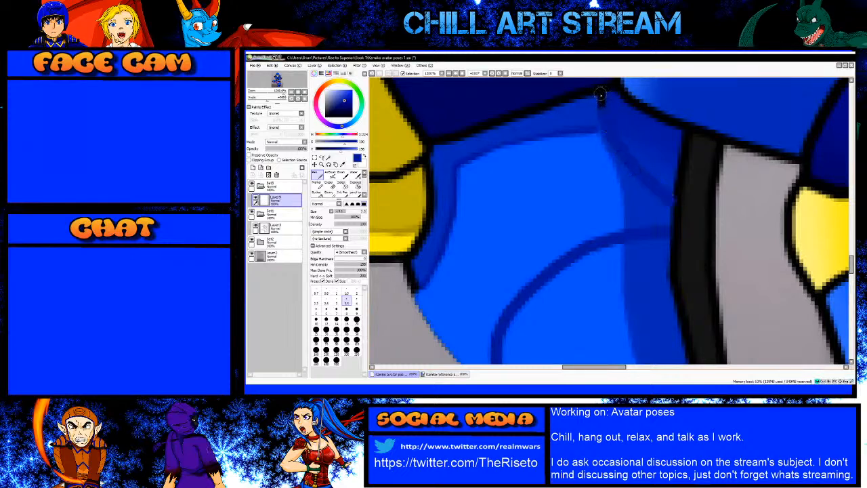
scroll(514, 271, "down", 1)
scroll(596, 230, "up", 2)
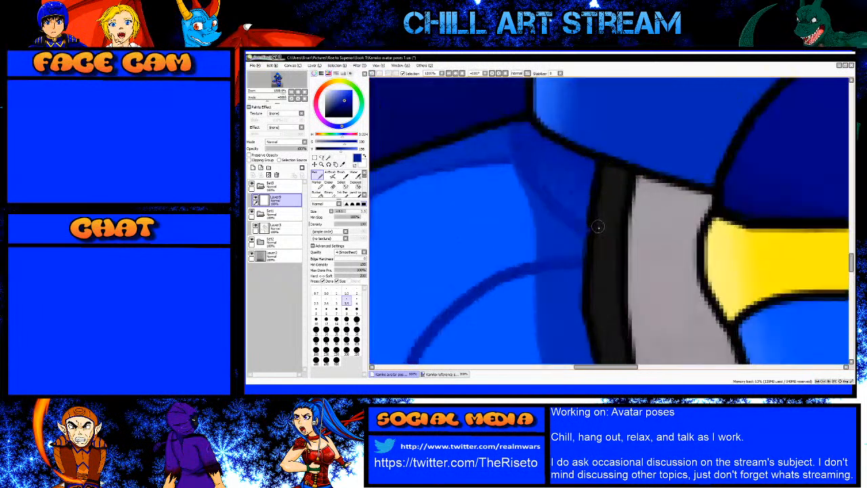
key("e")
scroll(569, 298, "down", 3)
key("n")
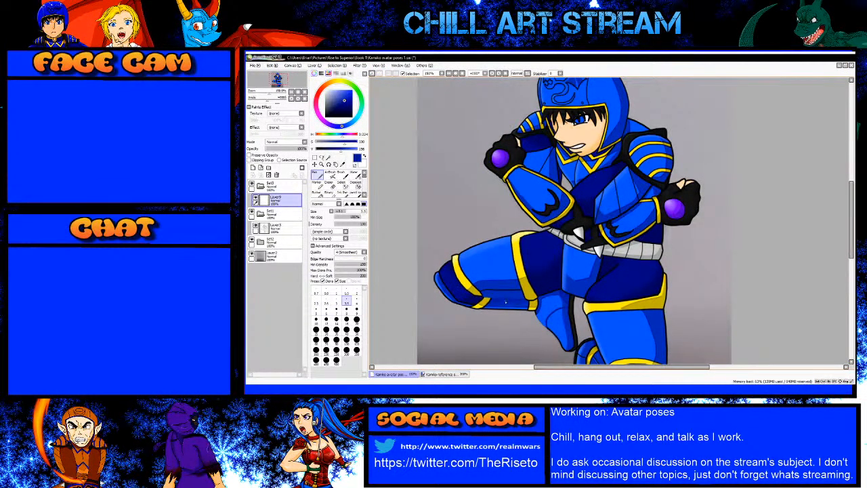
Step: Paint darker blue over the black line across the raised leg's shaded area between the gold trims with a 2.6 brush
scroll(465, 291, "up", 5)
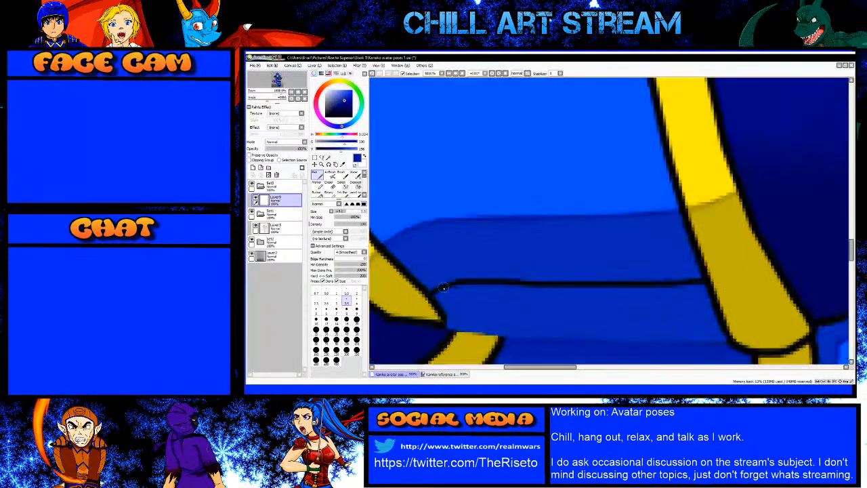
key("bracketleft")
key("bracketleft")
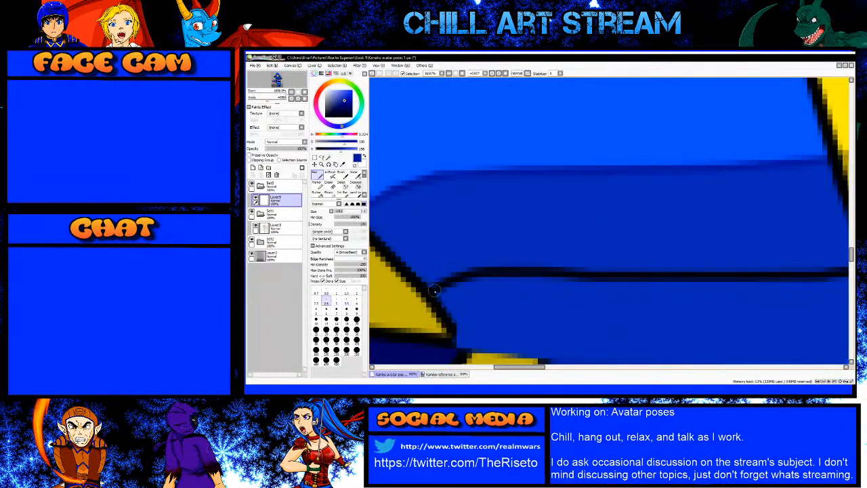
left_click_drag(460, 278, 494, 272)
left_click(595, 274, "shift")
scroll(485, 281, "down", 3)
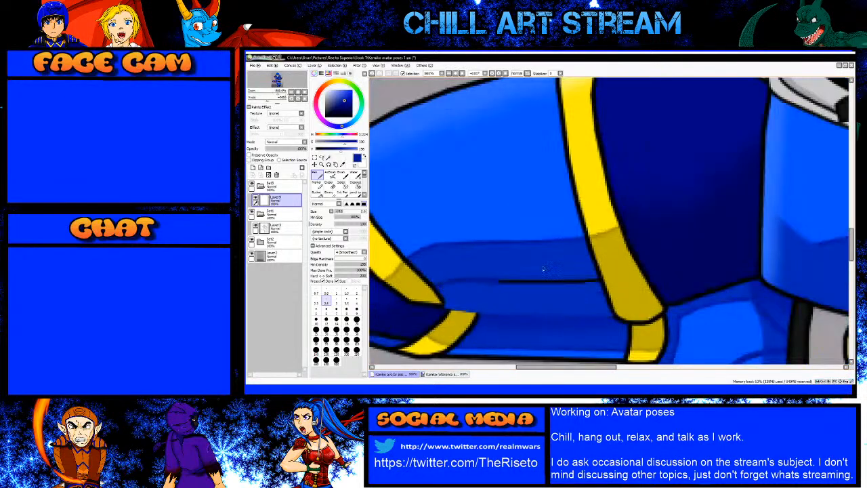
scroll(584, 283, "up", 2)
left_click(479, 300, "shift")
left_click(561, 299, "shift")
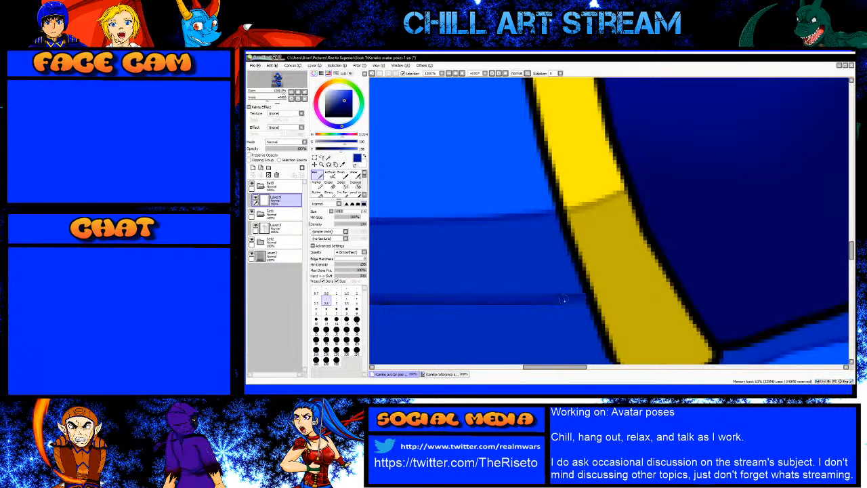
scroll(502, 300, "down", 3)
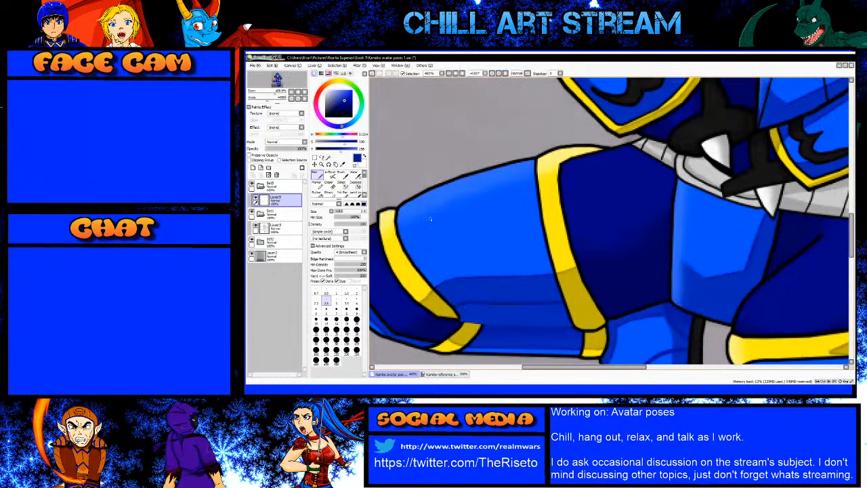
Step: Cover the diagonal black line on the blue armour between the forearm's gold trim and the collar with a size 2 brush
scroll(428, 218, "down", 3)
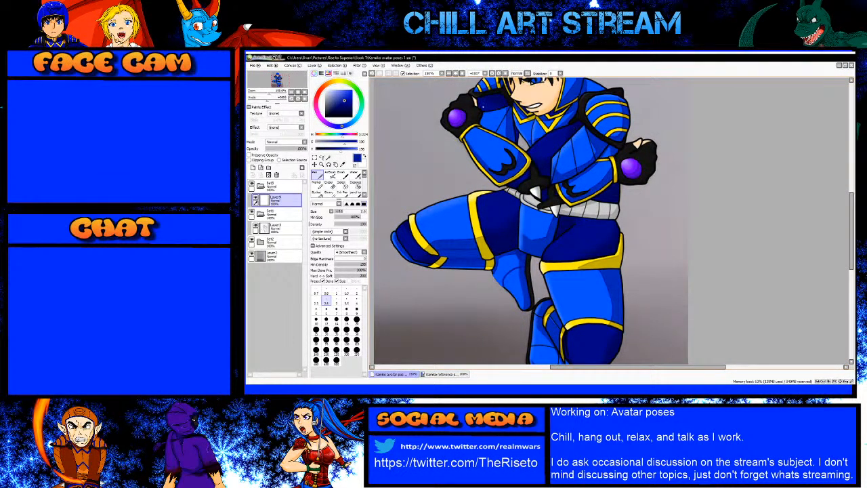
scroll(472, 217, "up", 5)
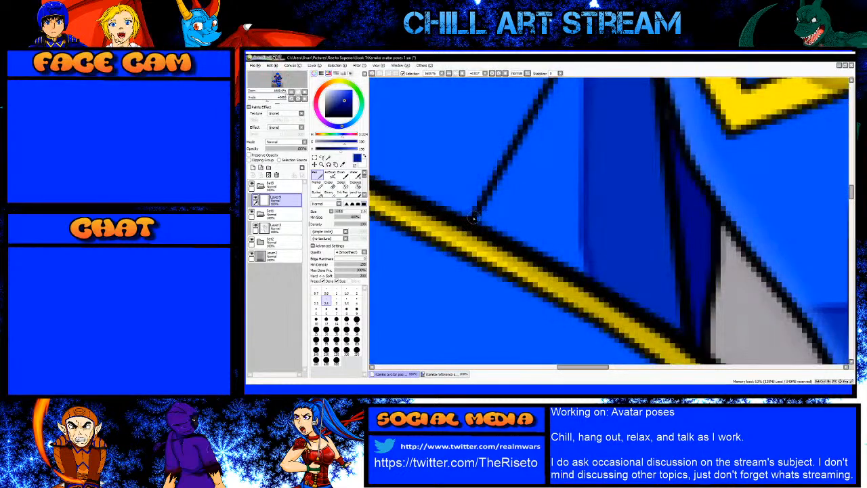
key("bracketleft")
left_click(473, 218)
left_click(538, 109, "shift")
scroll(504, 183, "down", 3)
scroll(505, 183, "up", 2)
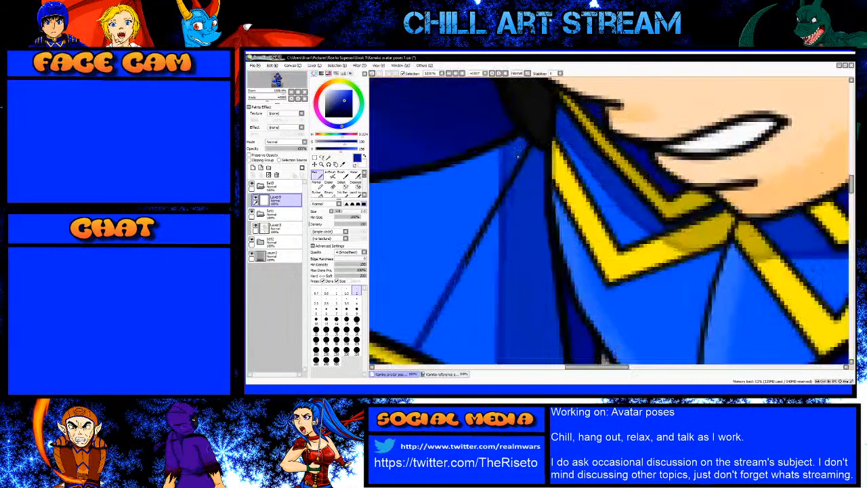
left_click(530, 147, "shift")
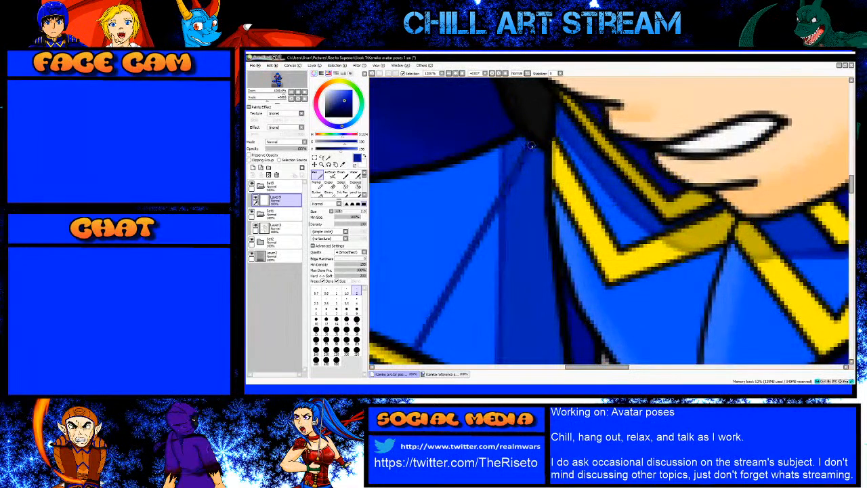
key("ctrl+z")
left_click(531, 147, "shift")
scroll(525, 148, "down", 4)
scroll(493, 203, "up", 2)
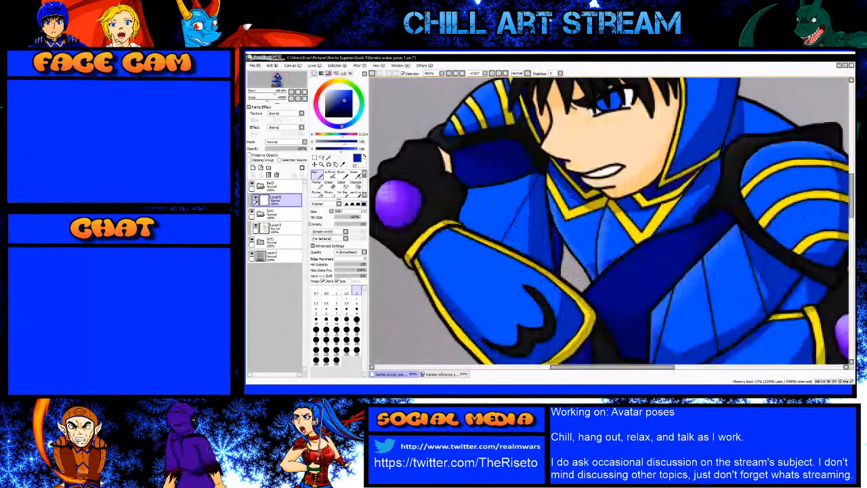
scroll(478, 218, "down", 2)
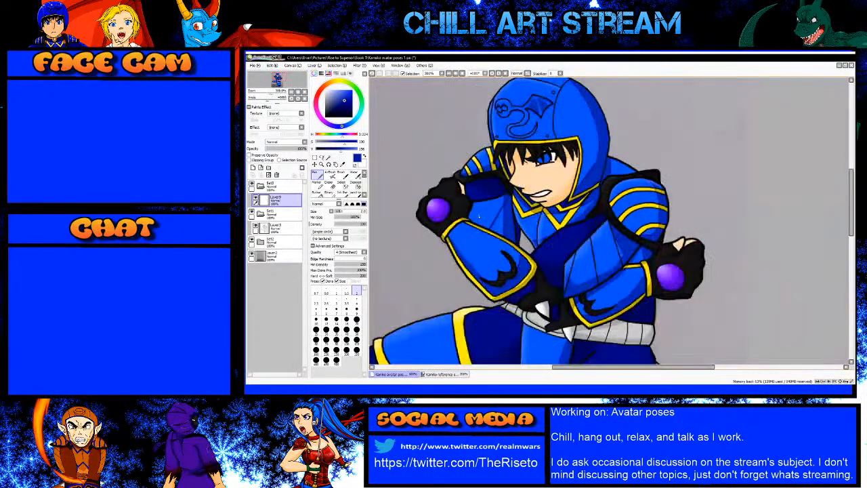
Step: Paint the darker blue over the chest seam running up to the gold collar corner with straight strokes of a 1.5 brush
scroll(478, 217, "up", 4)
key("bracketleft")
left_click(514, 276)
left_click(506, 243, "shift")
left_click(506, 210, "shift")
left_click(508, 134, "shift")
left_click(517, 92, "shift")
scroll(502, 247, "down", 2)
scroll(552, 126, "up", 2)
left_click(489, 146, "shift")
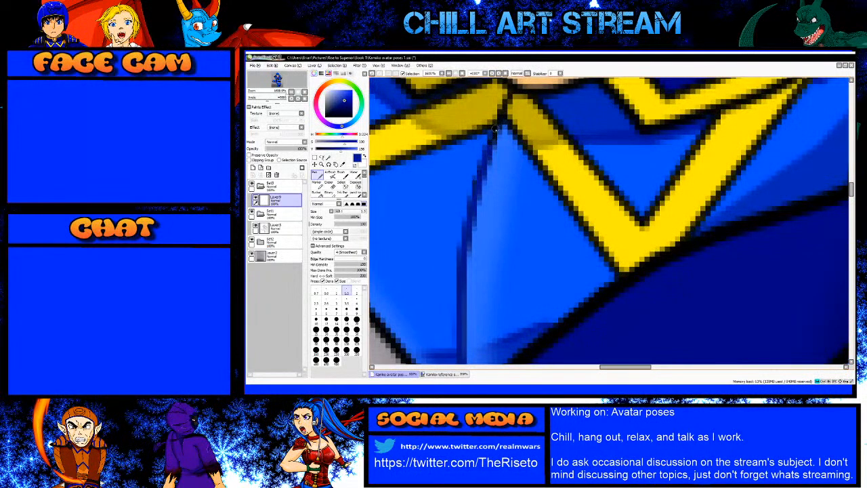
scroll(458, 236, "down", 2)
scroll(473, 212, "down", 2)
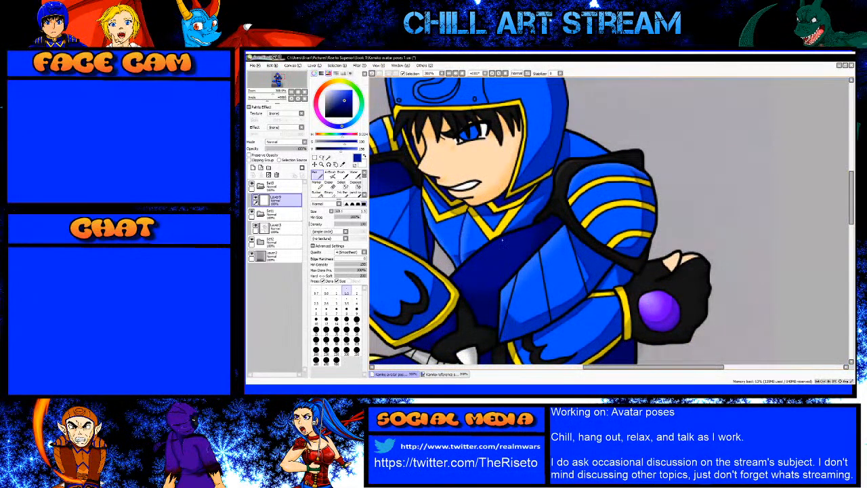
Step: Cover the lower part of the helmet's side seam above the gold trim with the darker blue
scroll(501, 233, "down", 1)
scroll(475, 97, "up", 4)
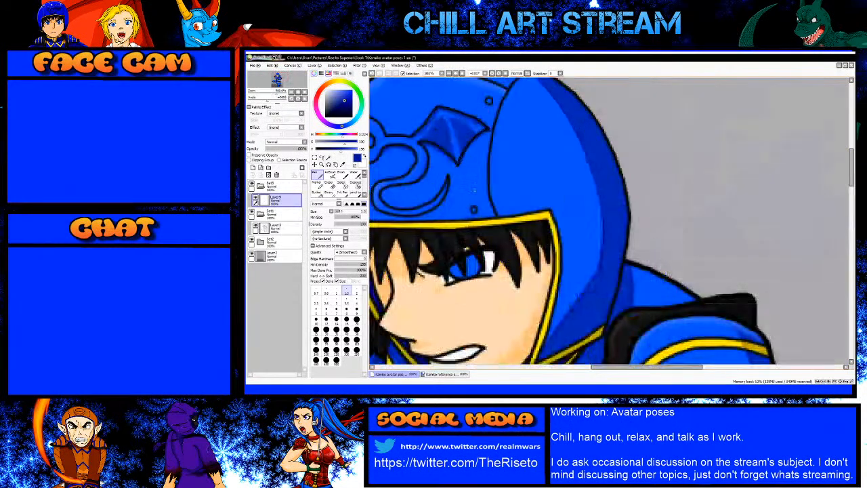
mouse_move(529, 253)
left_mouse_down()
mouse_move(510, 172)
mouse_move(512, 201)
left_mouse_up()
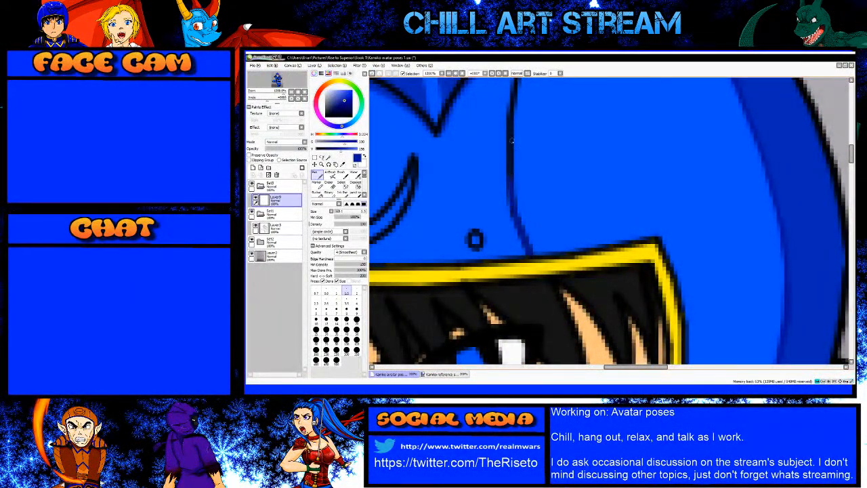
left_click_drag(511, 113, 510, 176)
left_click_drag(517, 79, 511, 112)
scroll(491, 203, "down", 3)
Step: Continue the darker blue along the helmet's side seam, past the wing emblem's tip and up toward the outer outline
scroll(479, 221, "up", 4)
left_click_drag(492, 197, 478, 262)
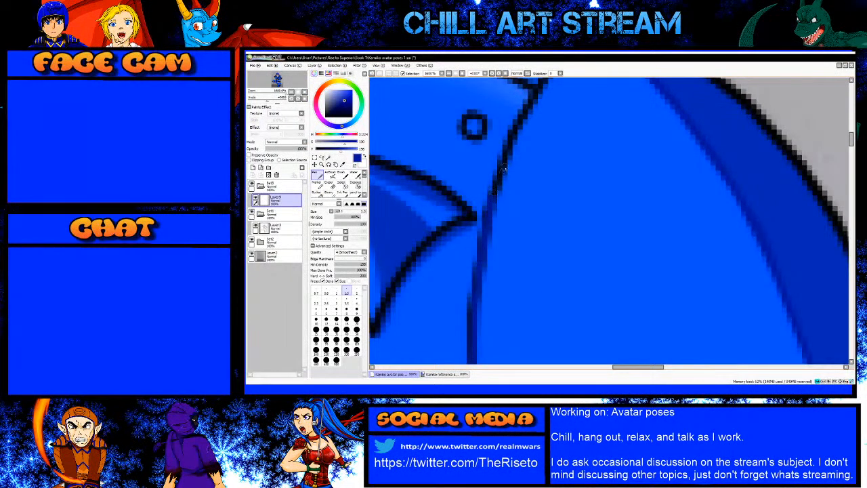
left_click_drag(511, 140, 480, 227)
scroll(503, 205, "down", 3)
scroll(513, 175, "up", 3)
left_click_drag(534, 146, 510, 172)
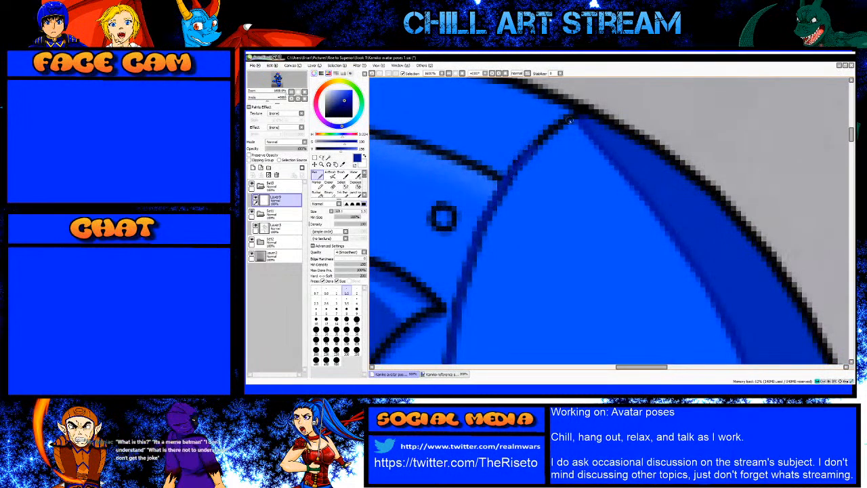
Step: Finish the helmet's side seam up to the outer outline and cover the narrow seam along its front edge with the darker blue
left_click_drag(569, 117, 535, 148)
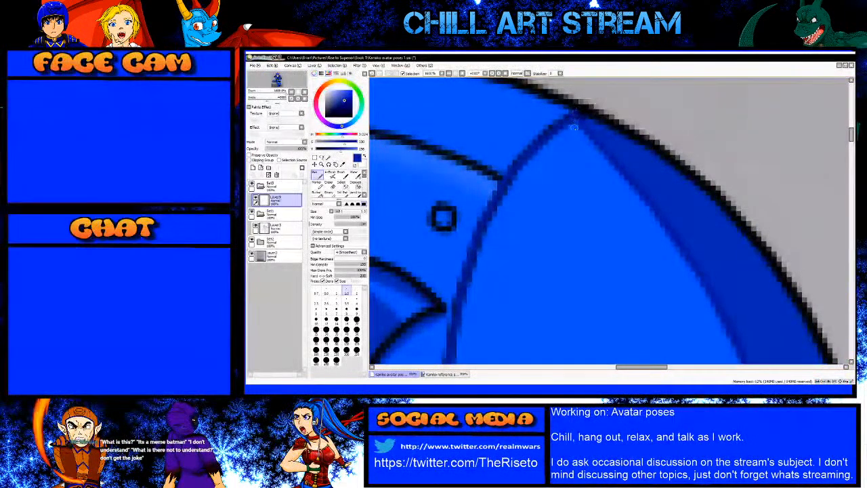
scroll(574, 114, "down", 3)
scroll(465, 306, "up", 3)
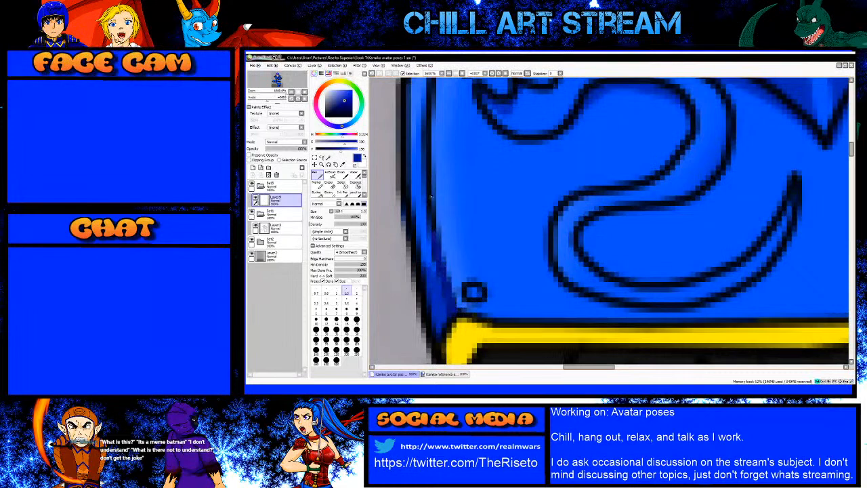
scroll(430, 110, "down", 3)
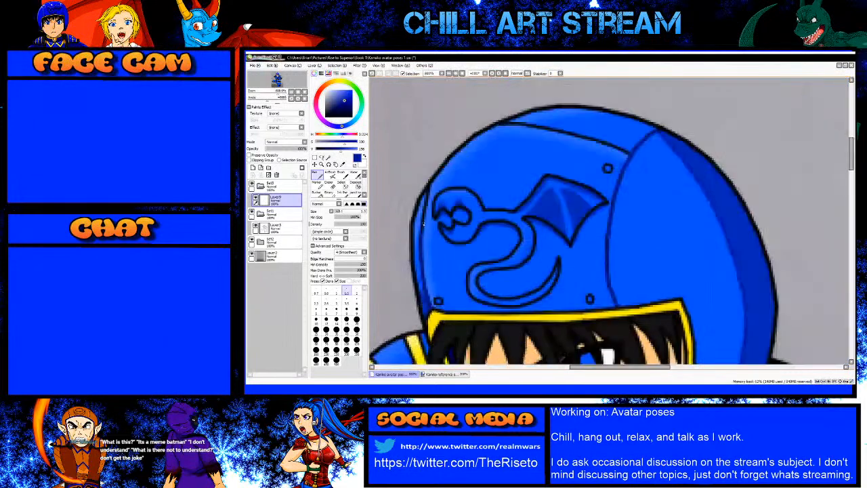
scroll(421, 234, "up", 3)
scroll(423, 230, "up", 1)
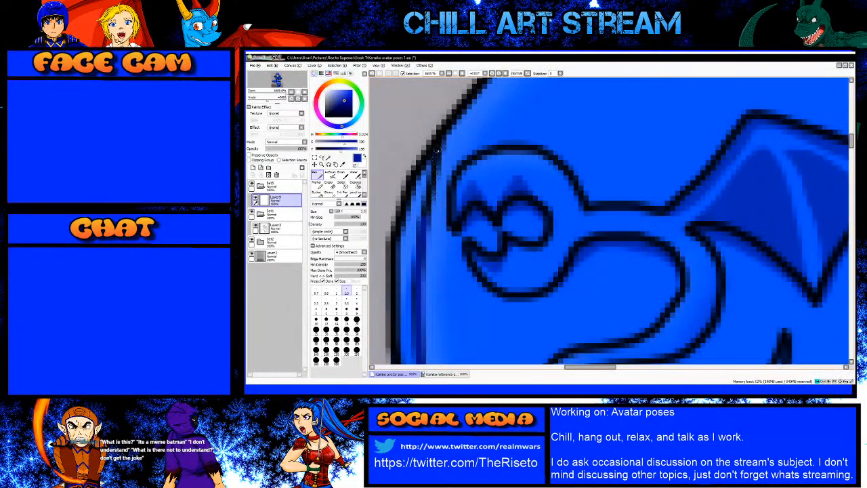
Step: Paint the darker blue over the seam across the helmet's crown, from the side seam to the front outline
scroll(419, 198, "down", 3)
scroll(643, 210, "up", 4)
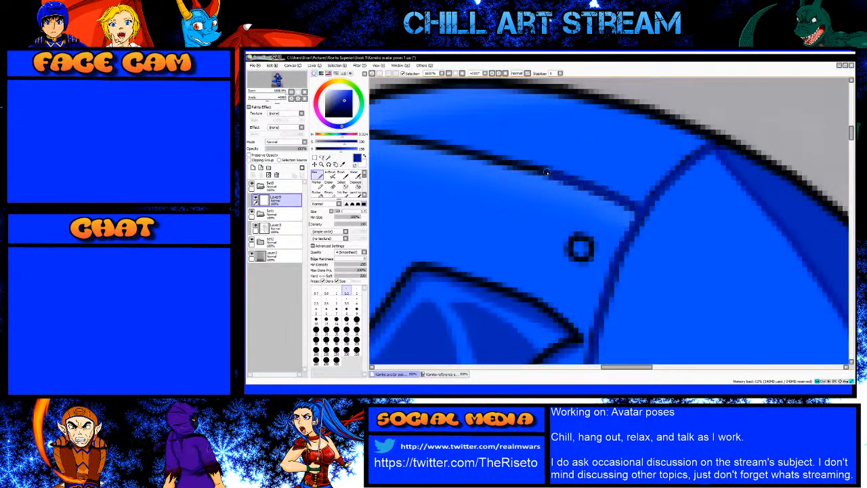
scroll(494, 163, "down", 1)
scroll(505, 185, "up", 1)
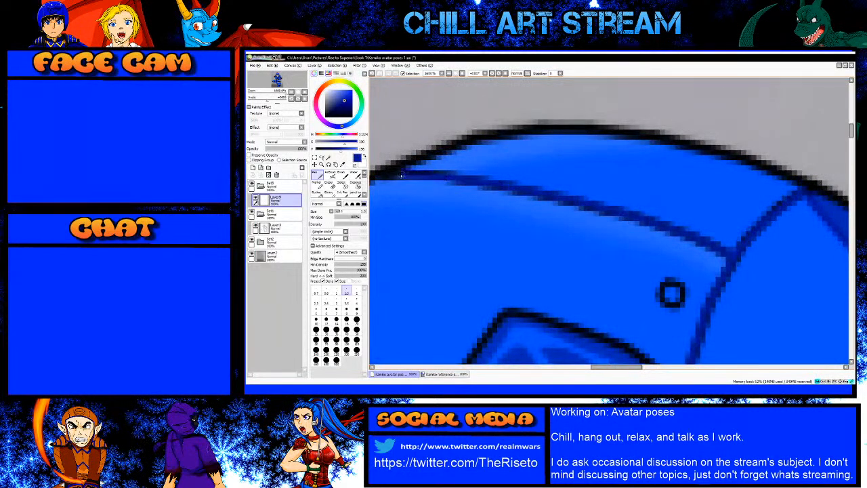
scroll(559, 249, "down", 4)
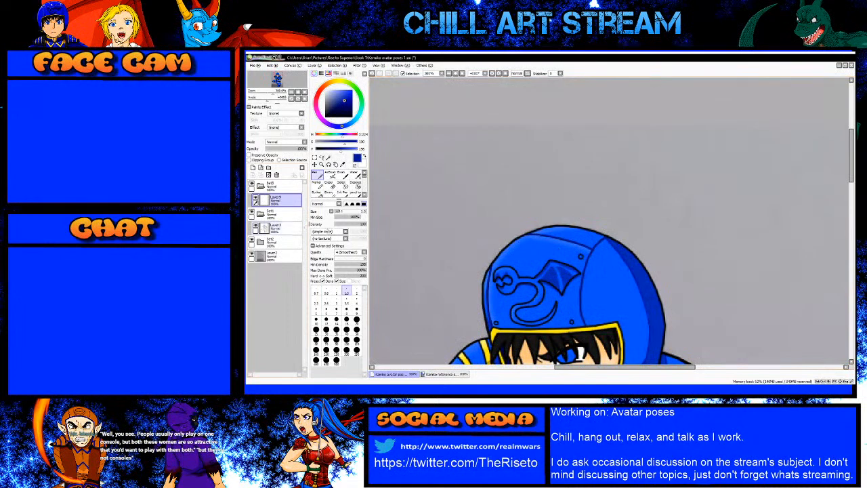
scroll(568, 327, "up", 5)
key("alt+Tab")
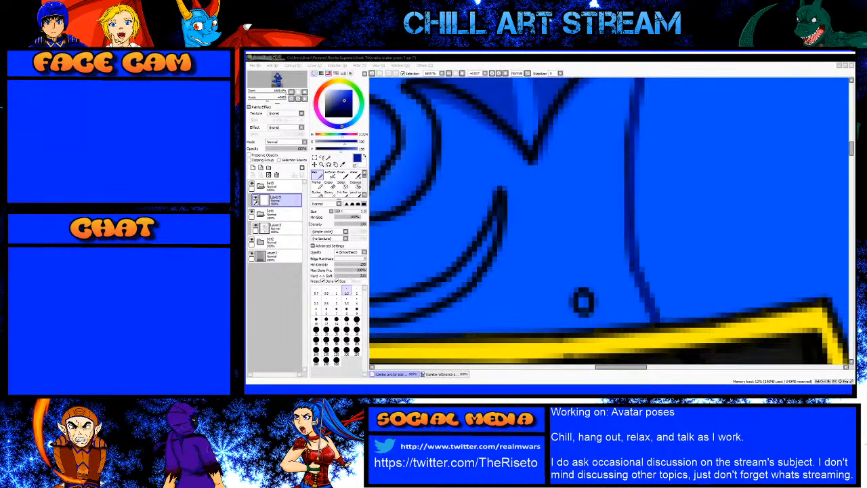
key("alt+Tab")
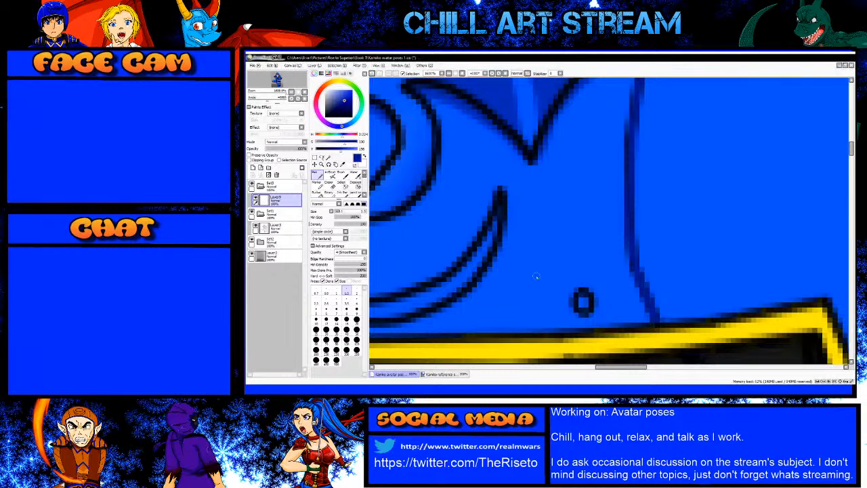
scroll(535, 277, "down", 5)
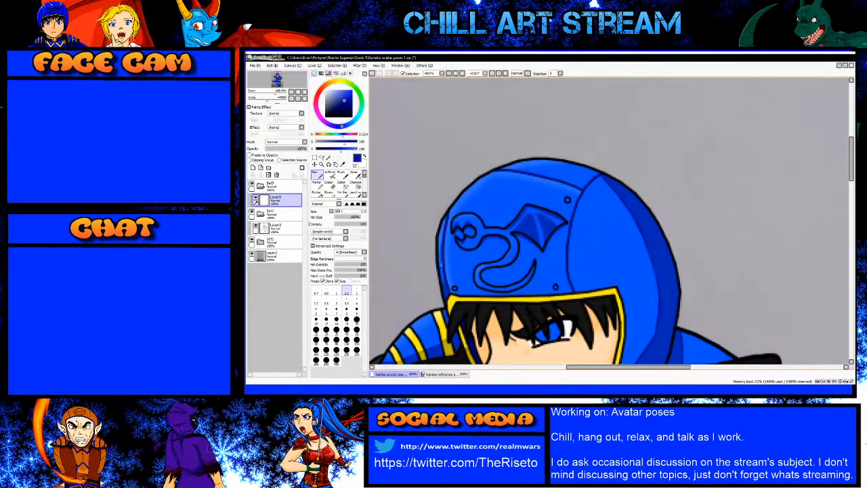
Step: Paint sampled shadow blue over the black outer outline at the helmet's lower front corner, just above the gold trim
scroll(445, 296, "up", 5)
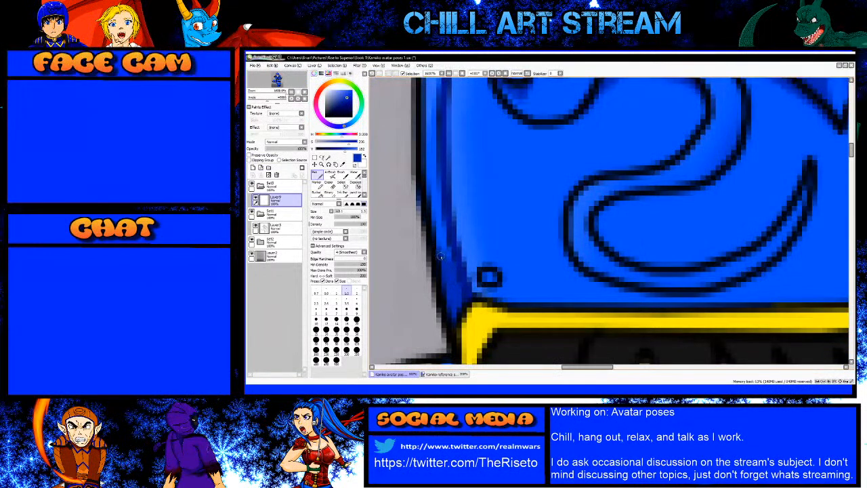
left_click_drag(431, 241, 438, 258)
left_click_drag(440, 299, 431, 255)
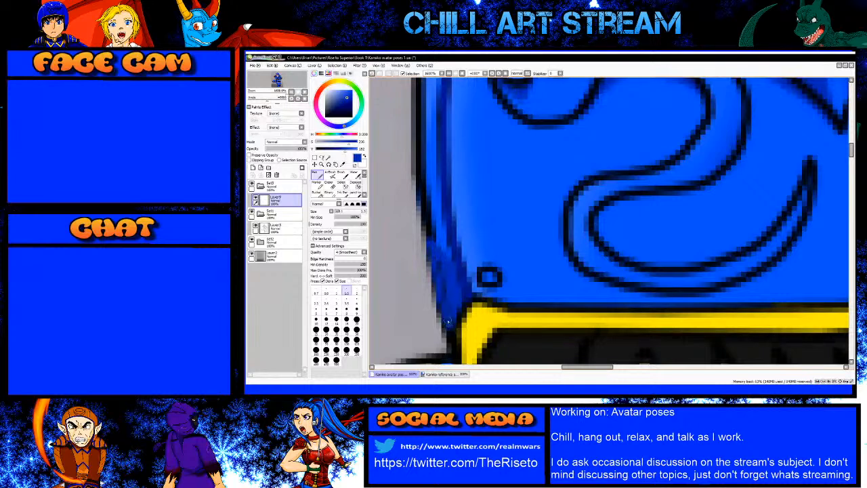
left_click_drag(449, 314, 449, 322)
left_click(449, 321)
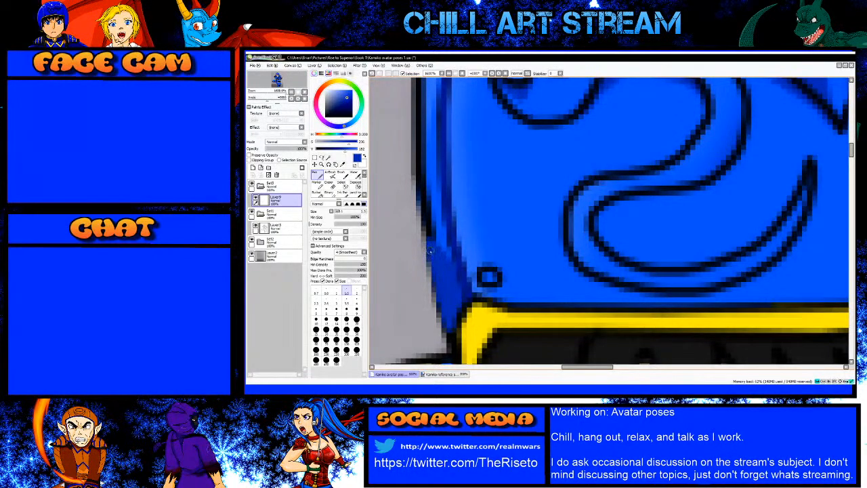
scroll(500, 232, "down", 3)
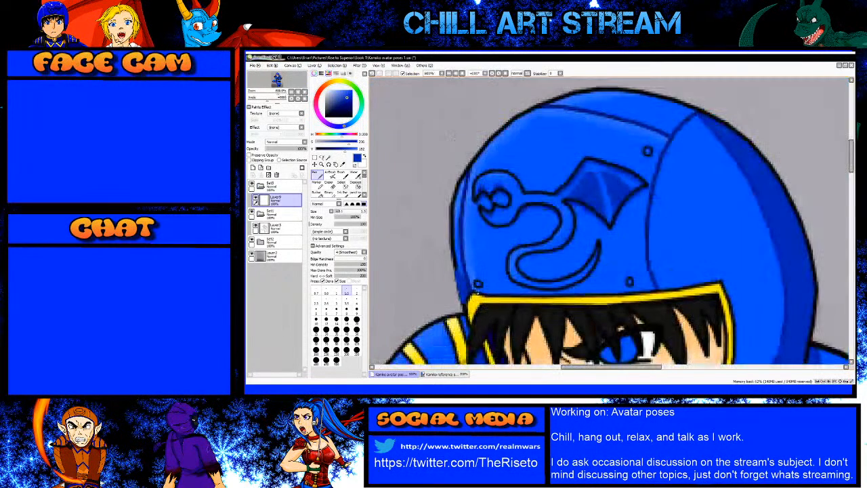
Step: Cover the black line along the upper edge of the gold collar trim, up to the black shoulder piece, with straight strokes of a 2.6 brush
scroll(461, 285, "down", 2)
scroll(501, 284, "up", 4)
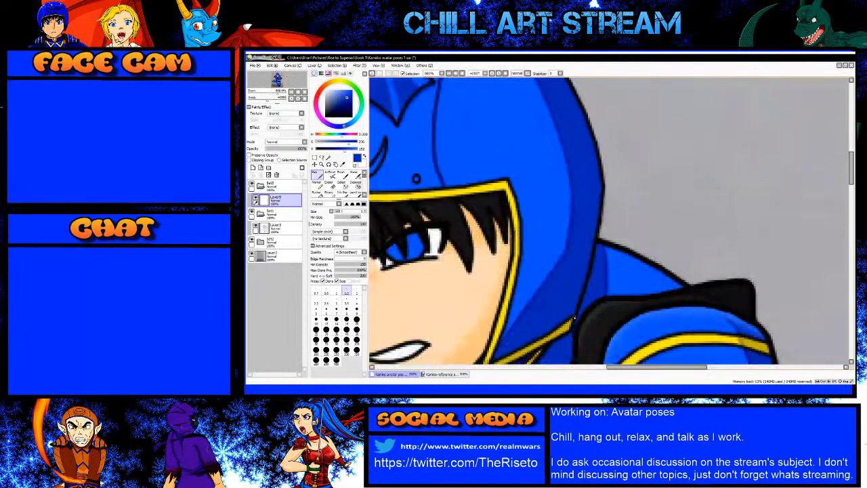
scroll(502, 284, "down", 1)
scroll(498, 343, "up", 3)
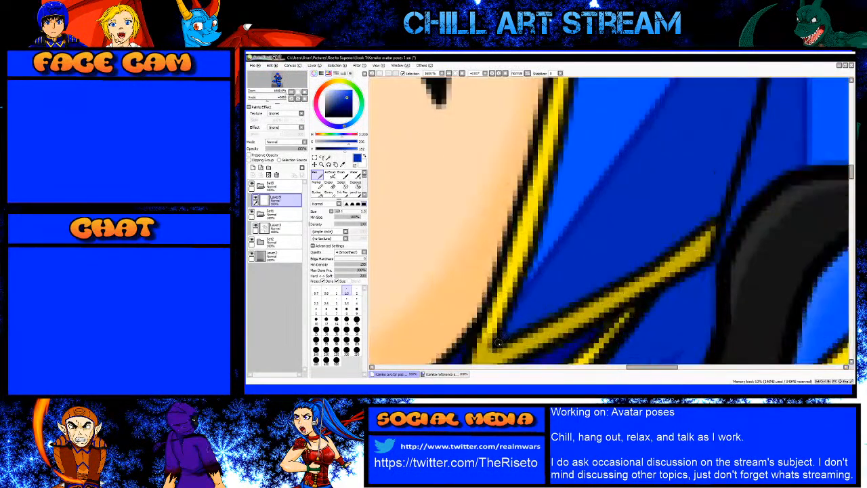
key("bracketright")
key("bracketright")
key("bracketright")
left_click(497, 343)
left_click(566, 309, "shift")
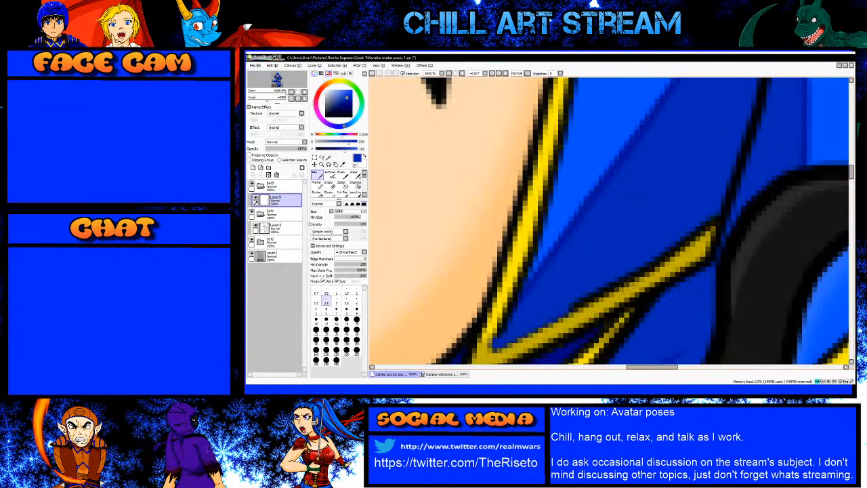
left_click(642, 272, "shift")
left_click(694, 233, "shift")
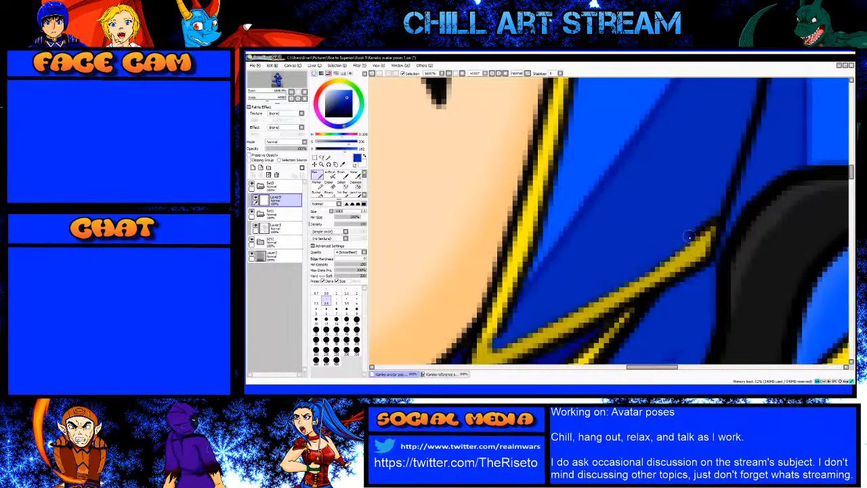
left_click(721, 211, "shift")
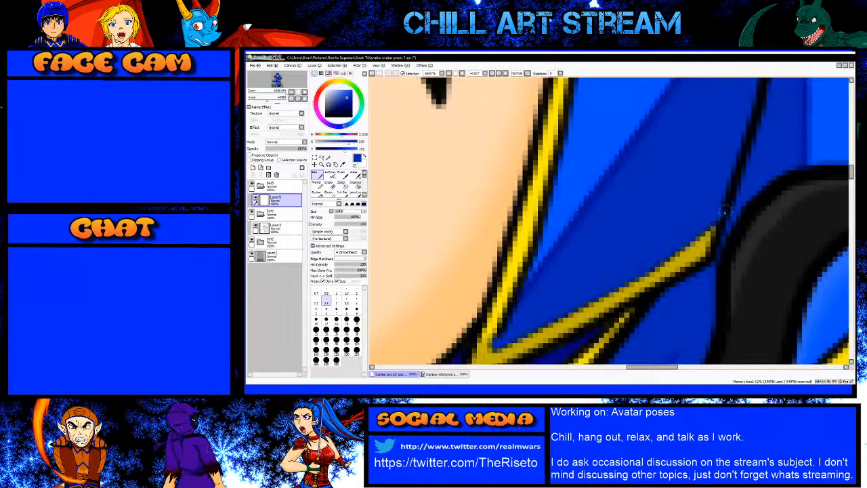
Step: Cover the black line running from the gold collar's tip up the helmet's back edge with the darker seam blue sampled beside it
scroll(645, 307, "down", 3)
scroll(684, 254, "up", 3)
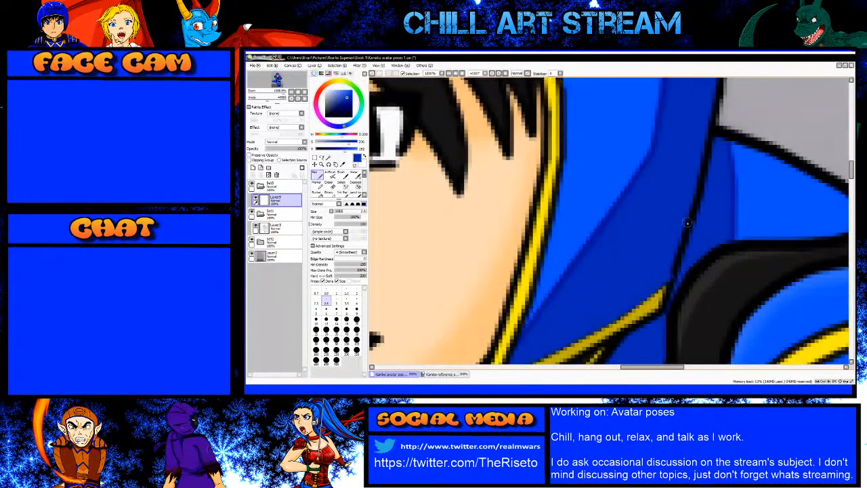
scroll(668, 251, "down", 3)
scroll(659, 201, "up", 3)
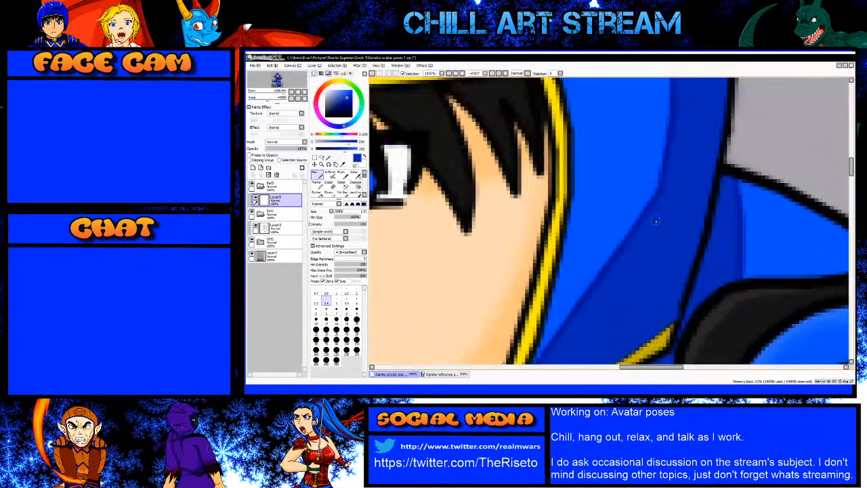
left_click(741, 226, "alt")
left_click_drag(677, 319, 698, 263)
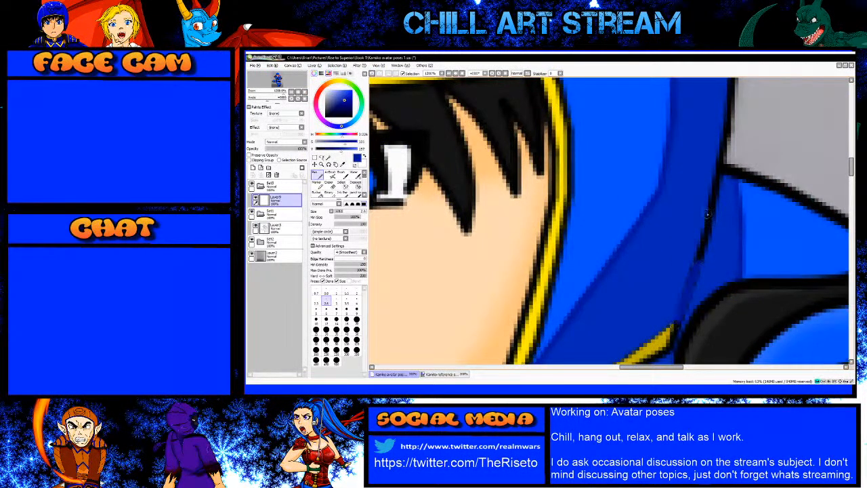
left_click_drag(709, 215, 710, 216)
left_click_drag(722, 163, 719, 165)
scroll(654, 179, "down", 4)
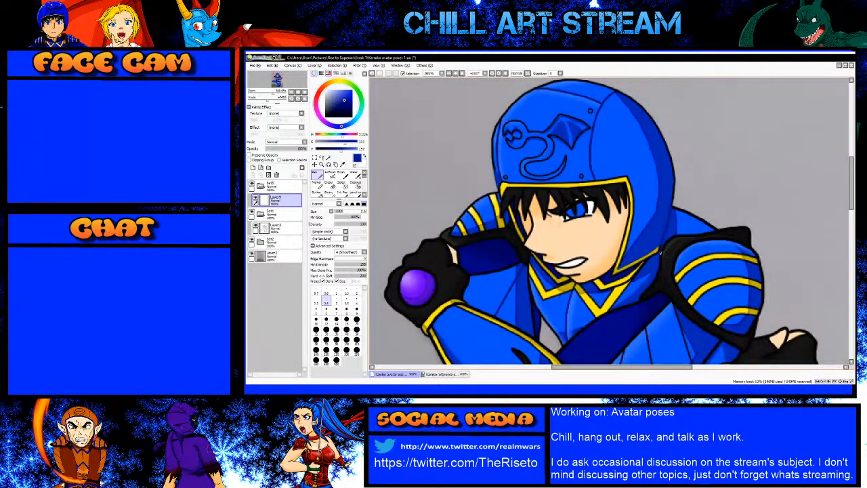
Step: Paint shadow blue over the helmet's black back outline from the shoulder upward with straight 2.6 brush strokes
scroll(660, 255, "up", 4)
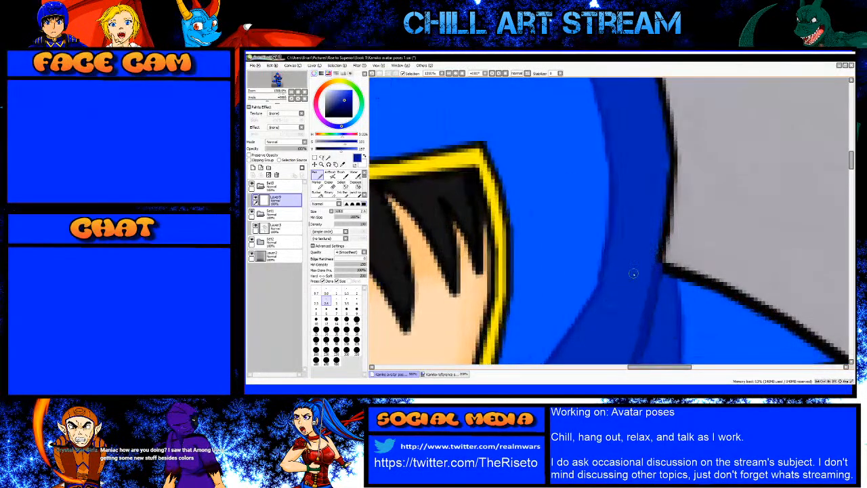
left_click(659, 259)
left_click(668, 223, "shift")
left_click(671, 174, "shift")
left_click(671, 143, "shift")
left_click(663, 92, "shift")
Step: Continue the shadow blue over the black outline along the upper curve of the helmet's back with straight strokes
scroll(657, 255, "down", 4)
scroll(647, 170, "up", 3)
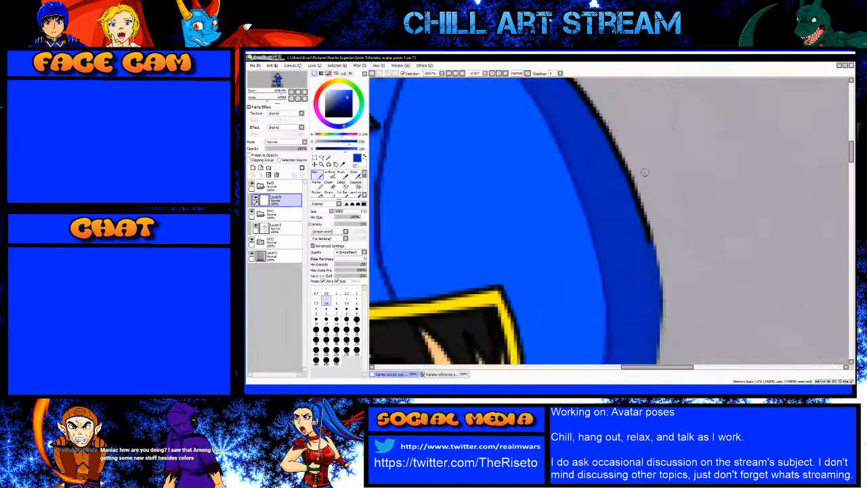
scroll(646, 170, "up", 2)
left_click(641, 202, "shift")
left_click(620, 148, "shift")
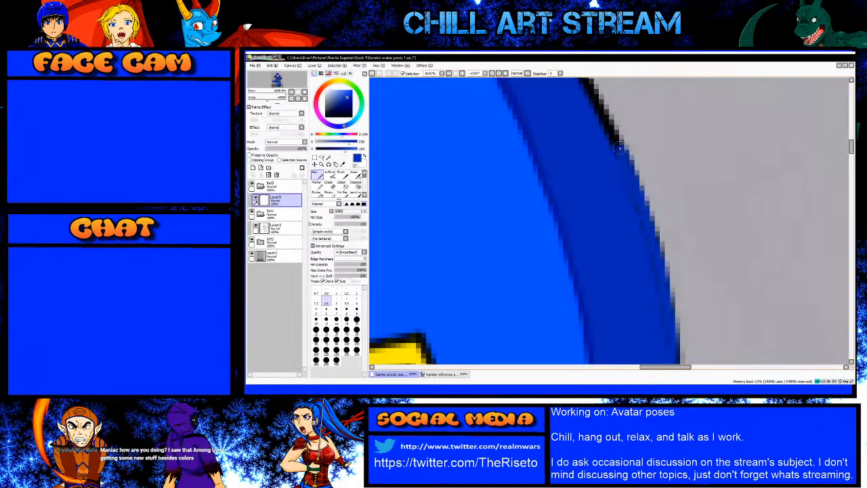
left_click(594, 96, "shift")
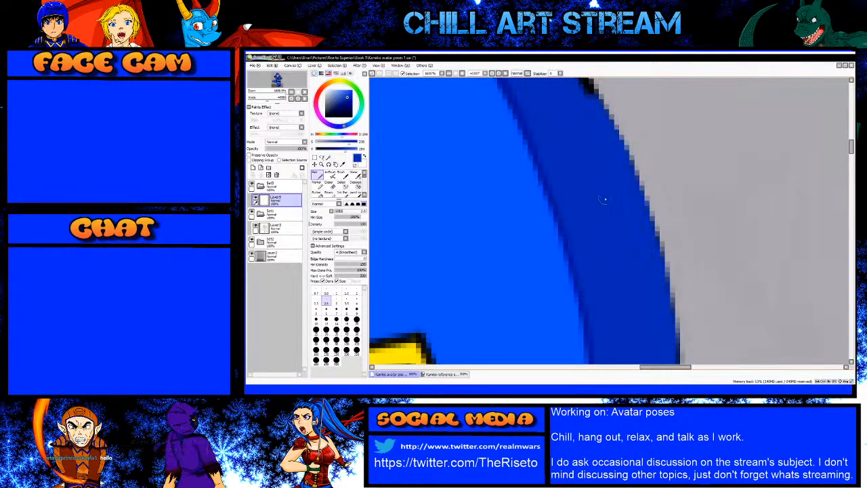
scroll(615, 221, "down", 5)
scroll(622, 266, "up", 3)
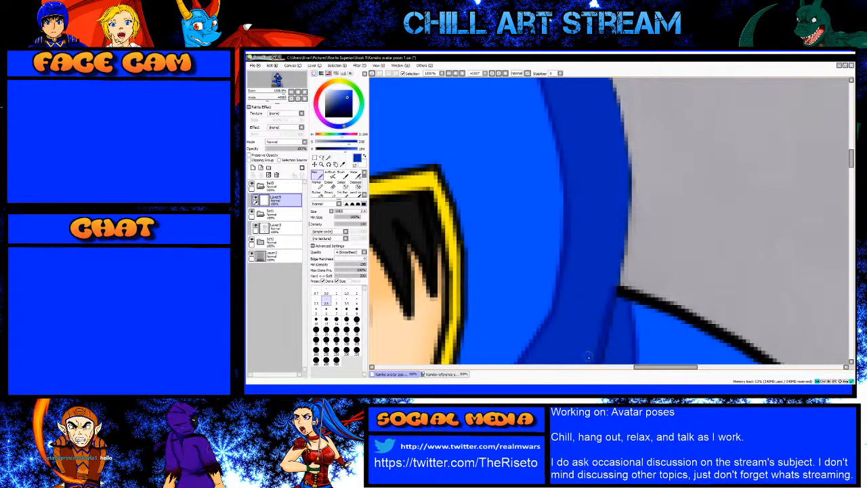
scroll(607, 298, "down", 3)
scroll(579, 296, "up", 4)
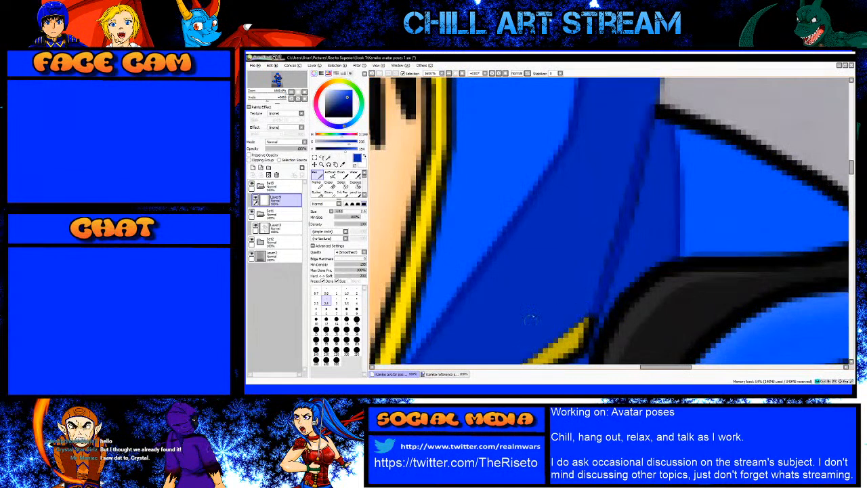
scroll(572, 253, "down", 4)
scroll(600, 165, "up", 4)
Step: Cover the remaining black outline of the helmet's shaded back up to the side seam's top end with a size 3.5 brush
scroll(541, 196, "down", 2)
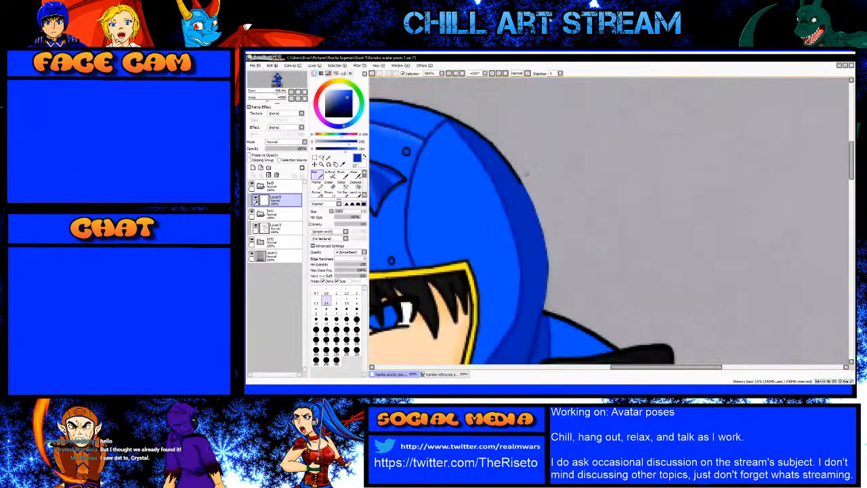
scroll(519, 213, "up", 3)
key("bracketright")
key("bracketright")
left_click_drag(506, 176, 453, 107)
scroll(453, 109, "down", 3)
scroll(444, 145, "up", 2)
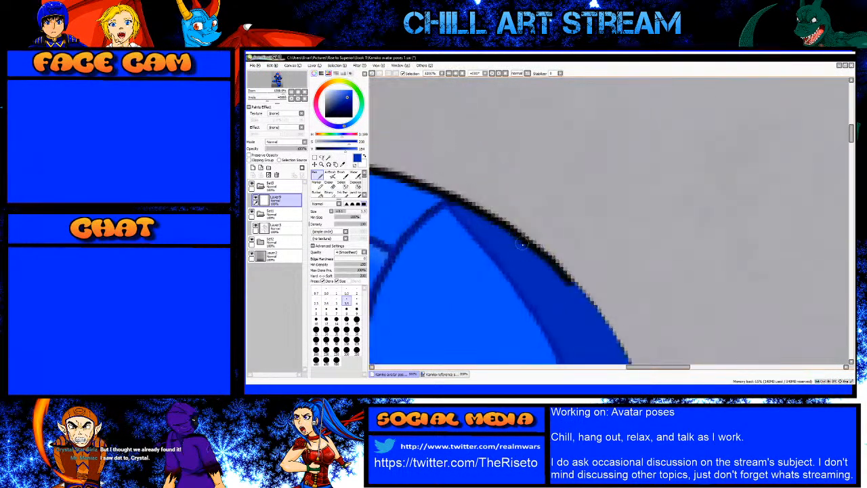
left_click_drag(535, 256, 452, 199)
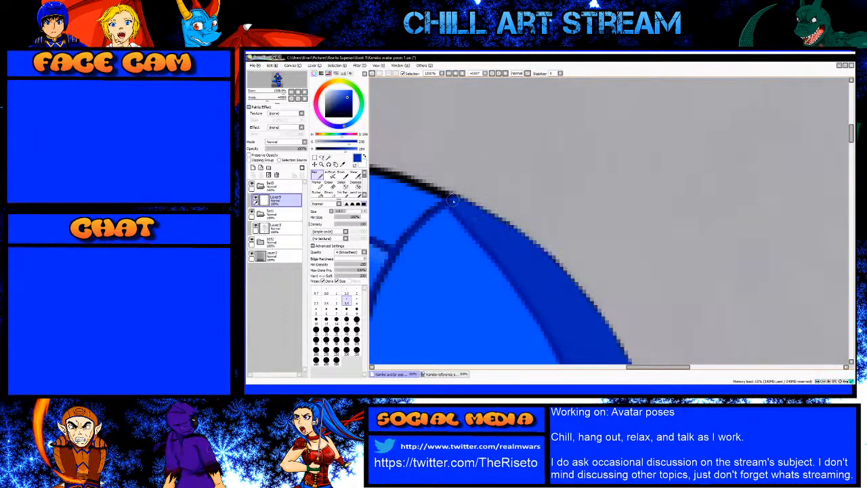
scroll(542, 259, "down", 1)
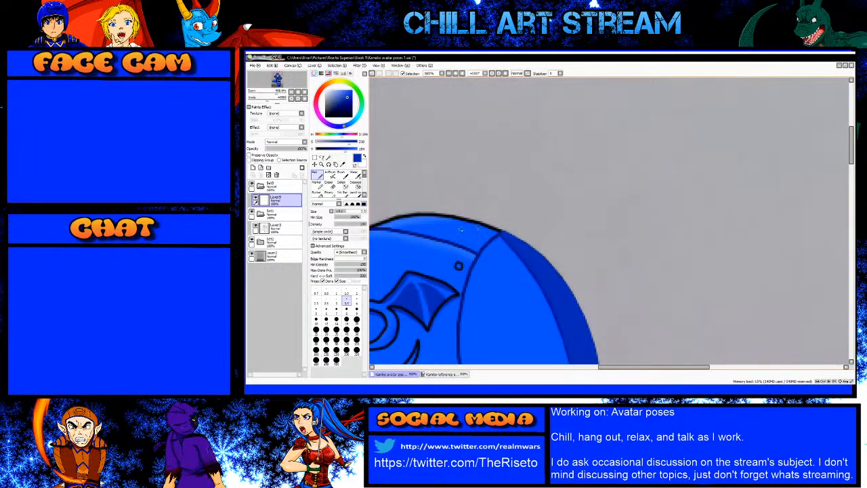
scroll(482, 246, "down", 3)
scroll(468, 303, "up", 4)
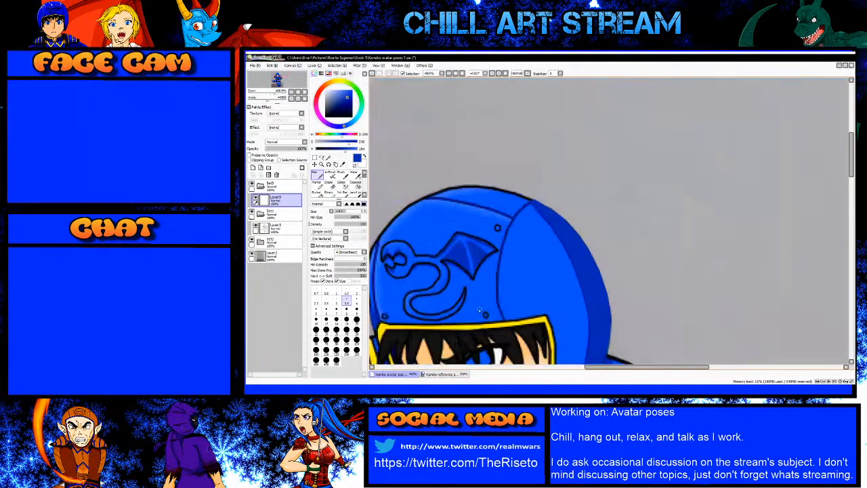
scroll(495, 273, "down", 3)
scroll(520, 252, "down", 2)
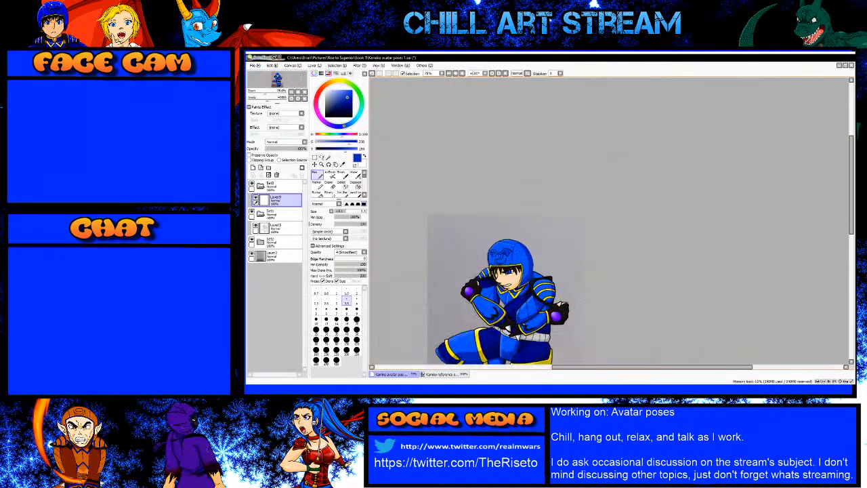
Step: Cover the black upper outline of the bright-blue wedge behind the helmet with sampled bright blue, using straight strokes down to the black shoulder strap
scroll(596, 248, "up", 3)
scroll(530, 222, "up", 2)
scroll(530, 222, "up", 1)
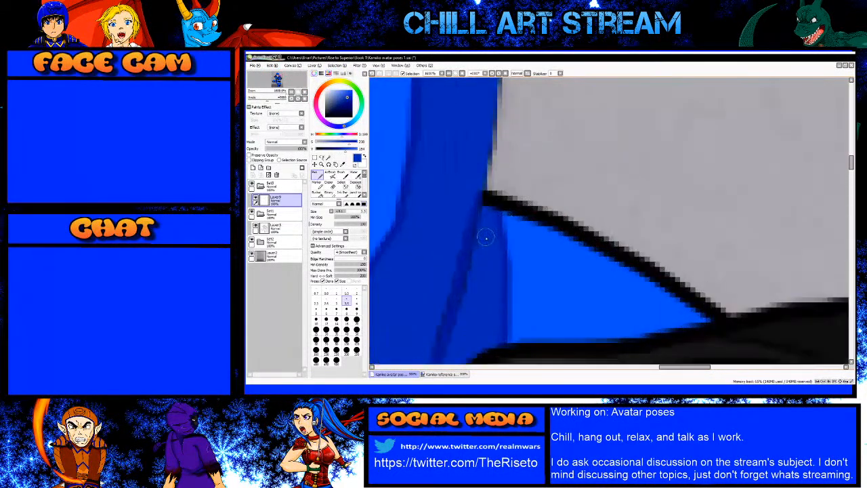
right_click(531, 242)
left_click_drag(506, 205, 567, 229)
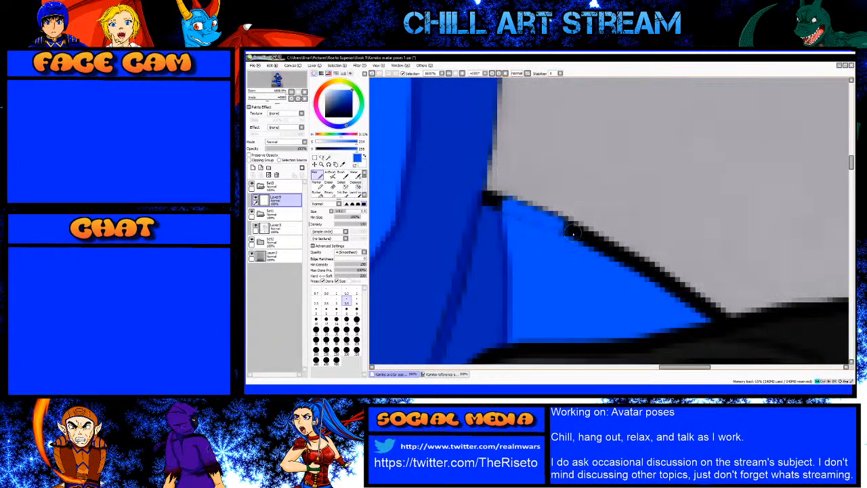
left_click(621, 255, "shift")
left_click(689, 298, "shift")
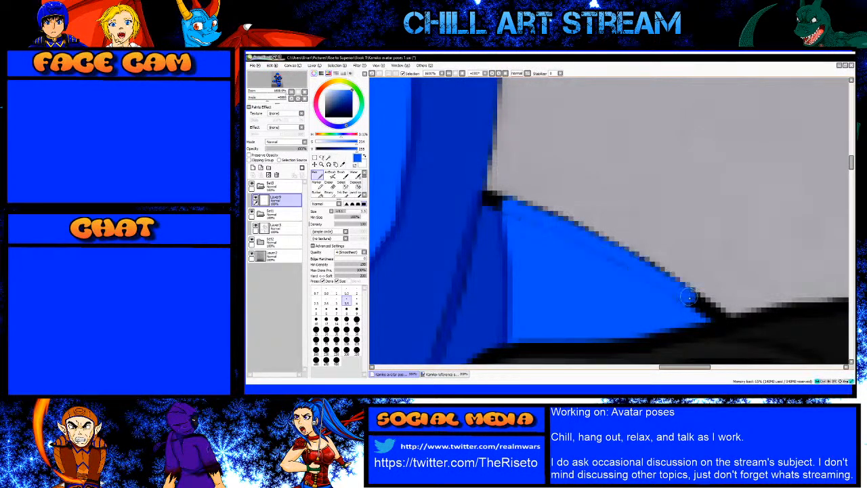
left_click(721, 314, "shift")
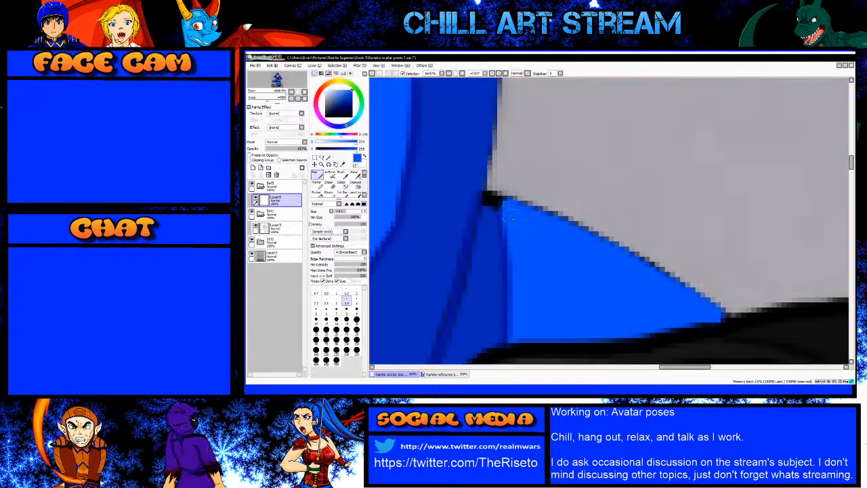
Step: Paint over the black corner where the helmet's back meets the bright-blue wedge with a smaller brush and the sampled shadow blue
left_click(504, 261, "alt")
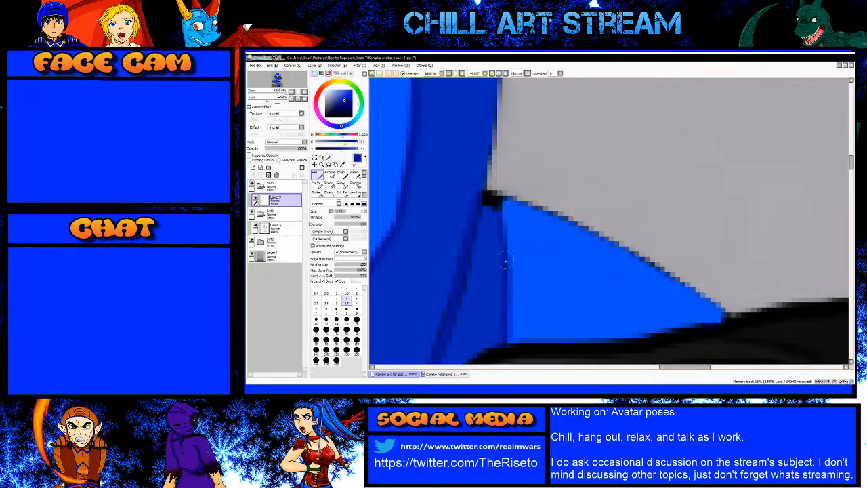
key("bracketleft")
key("bracketleft")
key("bracketleft")
key("bracketleft")
key("bracketleft")
key("bracketleft")
left_click(491, 208, "alt")
key("bracketright")
key("bracketright")
key("bracketright")
left_click_drag(486, 196, 488, 206)
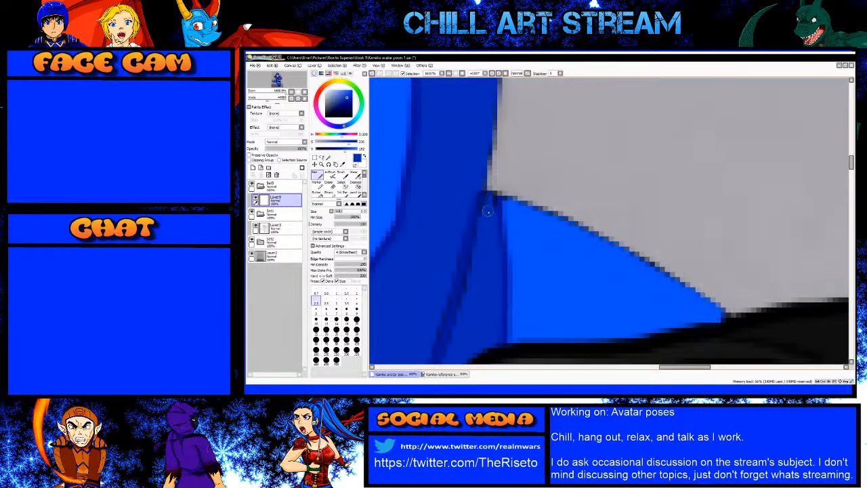
scroll(487, 254, "down", 5)
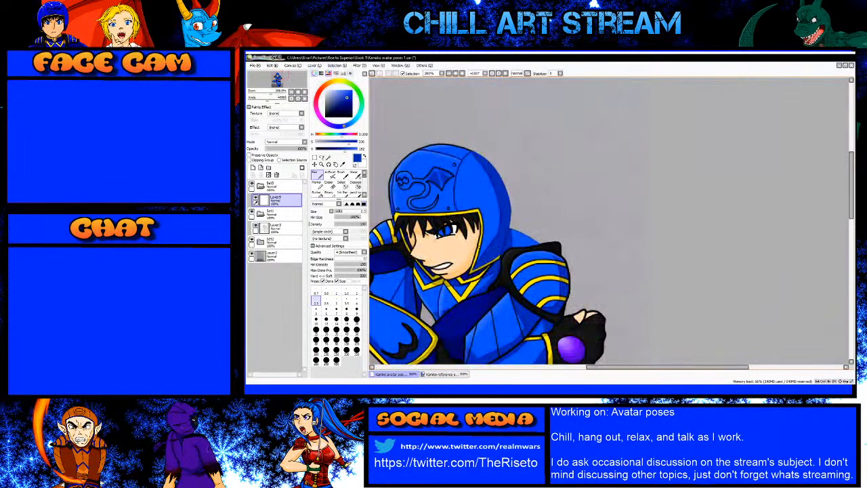
Step: Erase the leftover dark edge along the wedge's upper side and the helmet's lower back on the layer inside Set1
scroll(494, 227, "up", 3)
left_click(279, 229)
key("e")
scroll(518, 312, "up", 3)
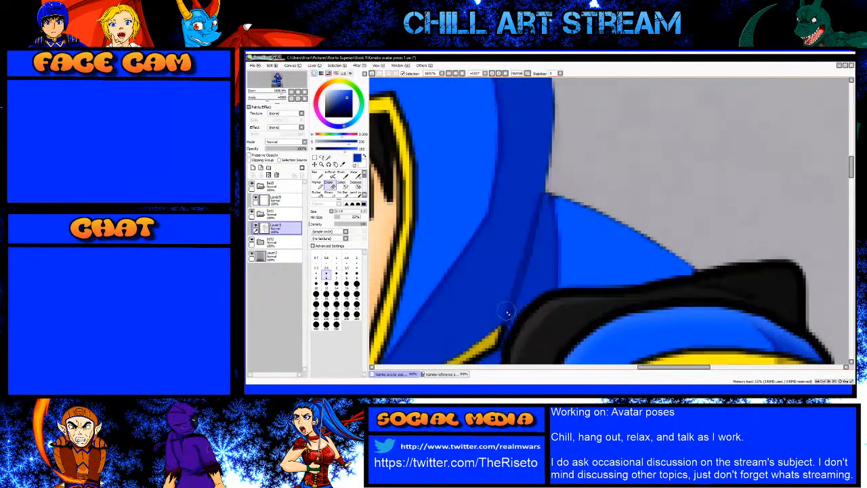
key("bracketright")
mouse_move(545, 159)
left_mouse_down()
mouse_move(587, 212)
mouse_move(689, 252)
left_mouse_up()
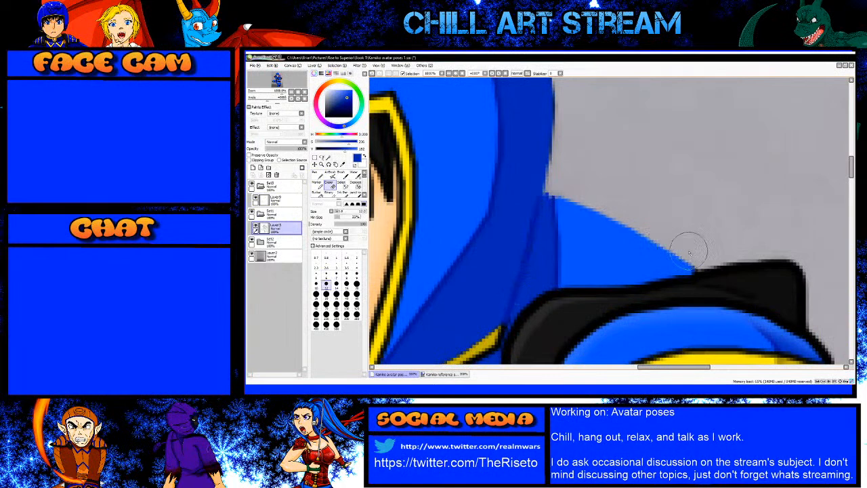
left_click_drag(546, 188, 552, 81)
Step: Erase the dark fringe outside the helmet's upper back curve with a larger eraser
scroll(502, 305, "down", 3)
key("bracketright")
key("bracketright")
key("bracketright")
key("bracketright")
key("bracketright")
left_click_drag(511, 168, 465, 113)
Step: Clean up the remaining dark edge around the helmet's back with a smaller eraser, up to the side seam's top end
key("bracketleft")
key("bracketleft")
key("bracketleft")
key("bracketleft")
scroll(414, 207, "up", 2)
mouse_move(417, 228)
left_mouse_down()
mouse_move(413, 147)
mouse_move(427, 88)
mouse_move(474, 95)
left_mouse_up()
scroll(422, 185, "down", 2)
scroll(425, 193, "up", 2)
scroll(522, 285, "down", 2)
scroll(388, 203, "up", 1)
scroll(389, 174, "down", 2)
scroll(397, 183, "up", 3)
mouse_move(404, 188)
left_mouse_down()
mouse_move(449, 183)
mouse_move(569, 214)
left_mouse_up()
scroll(588, 266, "down", 3)
scroll(588, 266, "up", 1)
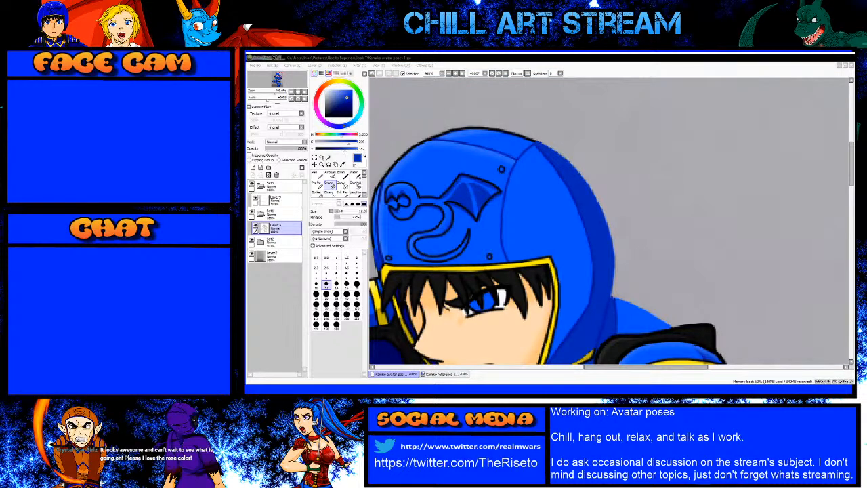
scroll(568, 202, "down", 3)
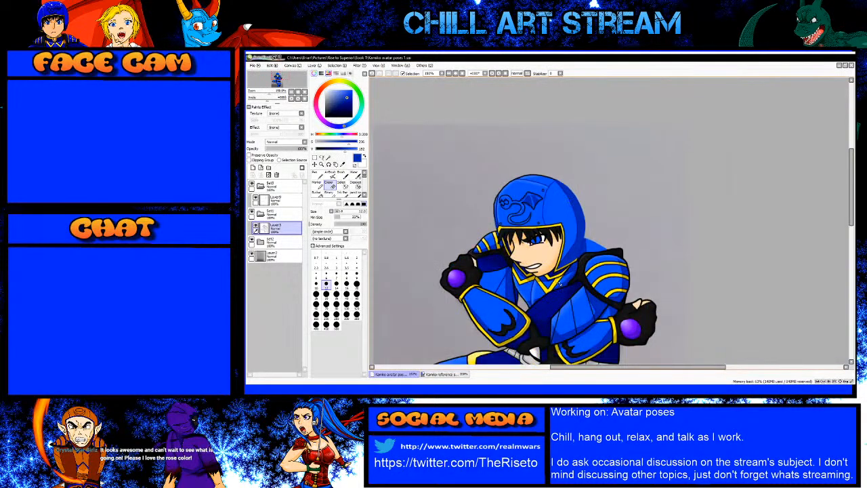
scroll(569, 269, "up", 2)
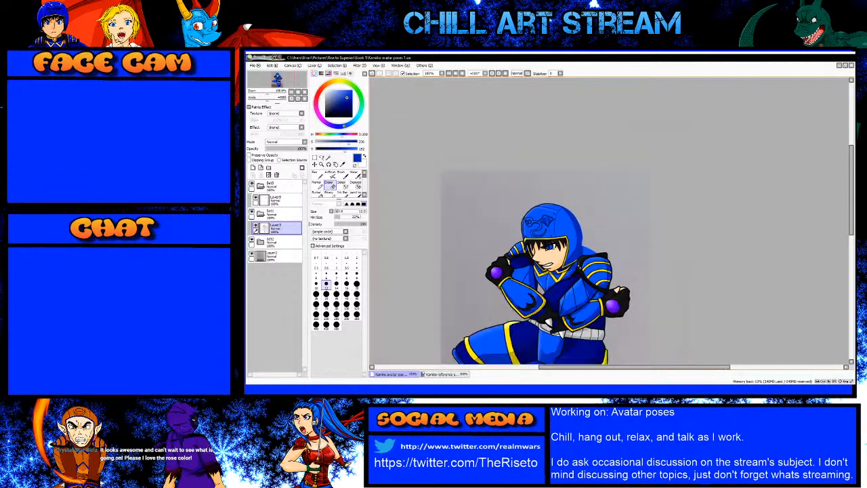
scroll(513, 214, "up", 2)
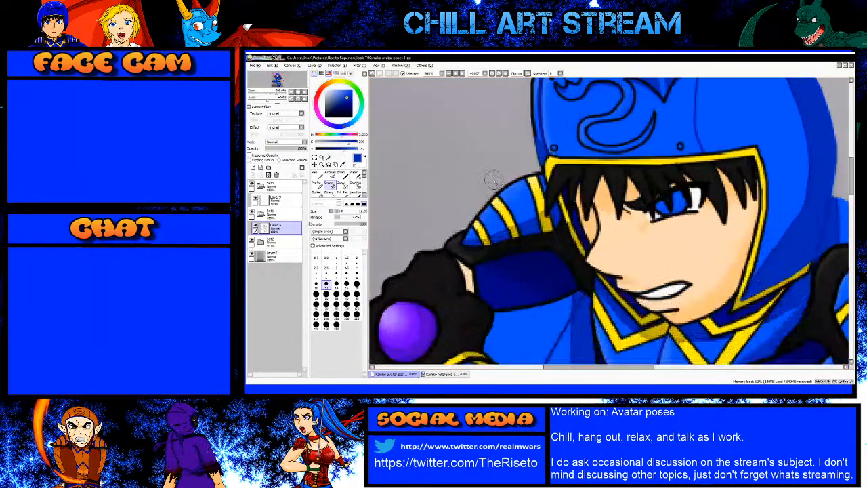
scroll(513, 214, "down", 2)
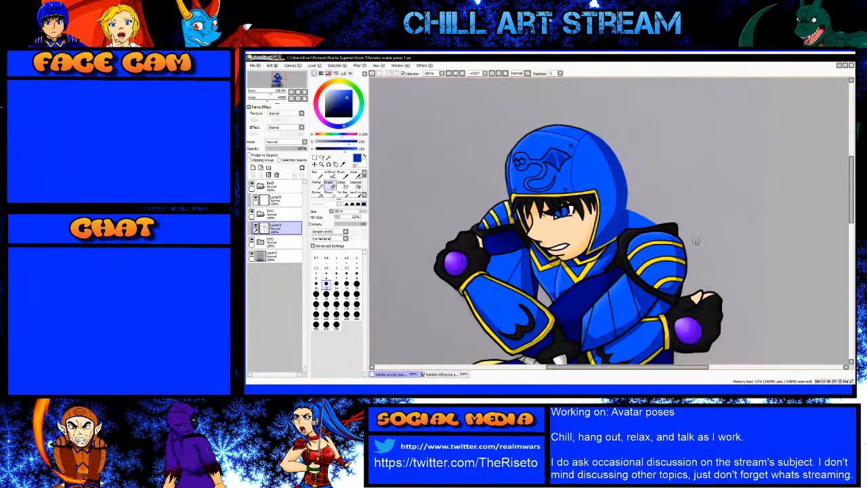
Step: Add a new layer above Layer9 in Set3, and return to Layer9 with the Pen tool
scroll(696, 242, "up", 3)
left_click(284, 197)
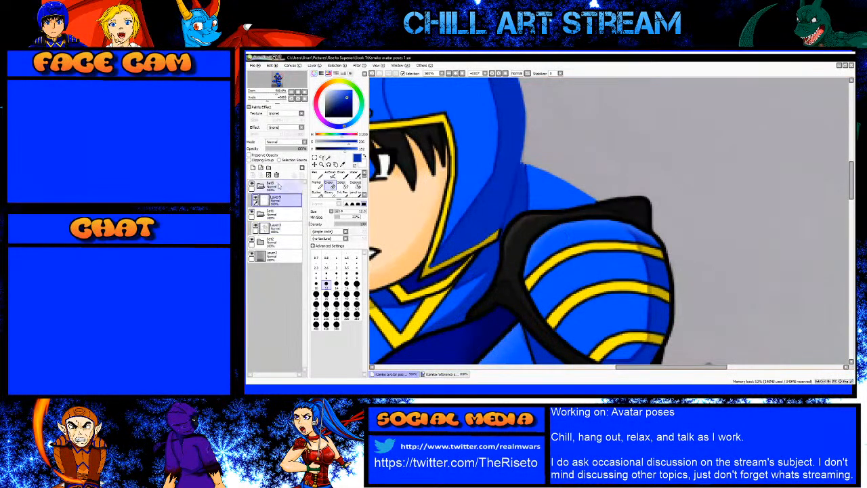
left_click(252, 167)
scroll(516, 170, "up", 2)
scroll(516, 172, "up", 2)
left_click(284, 213)
key("n")
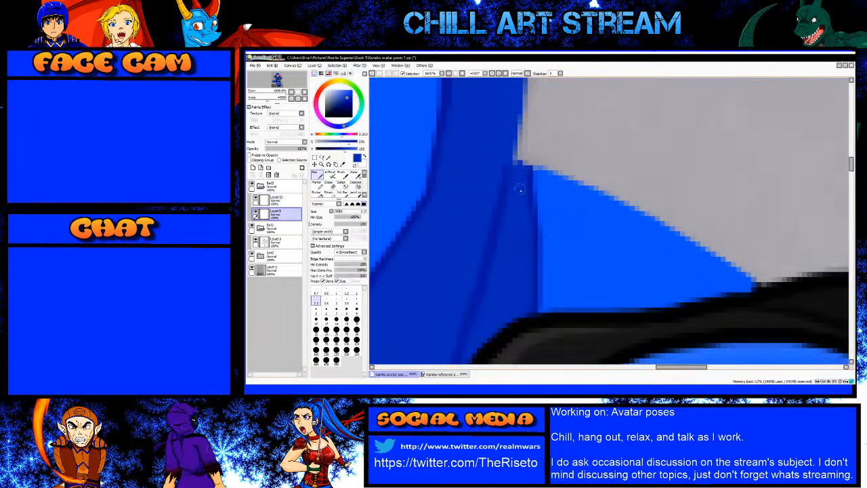
Step: Cover the black line inside the lower corner of the helmet's gold trim with sampled shadow blue and a size 2 brush
scroll(520, 188, "down", 5)
scroll(519, 209, "up", 3)
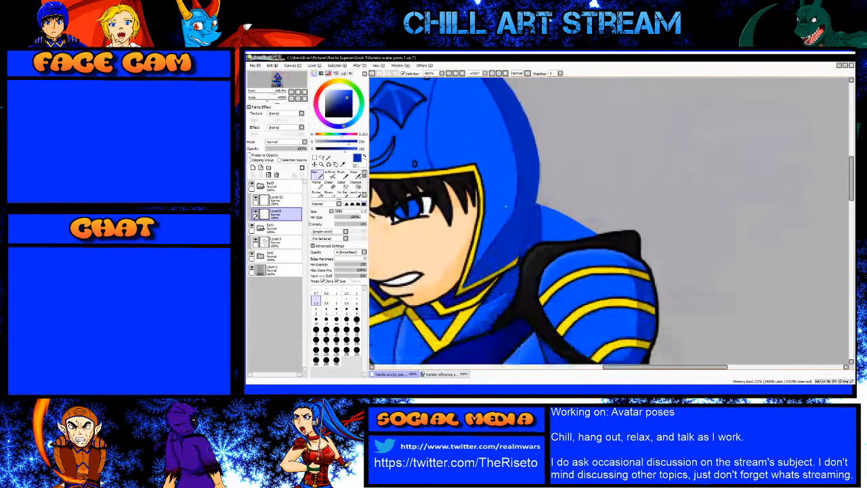
scroll(472, 266, "up", 2)
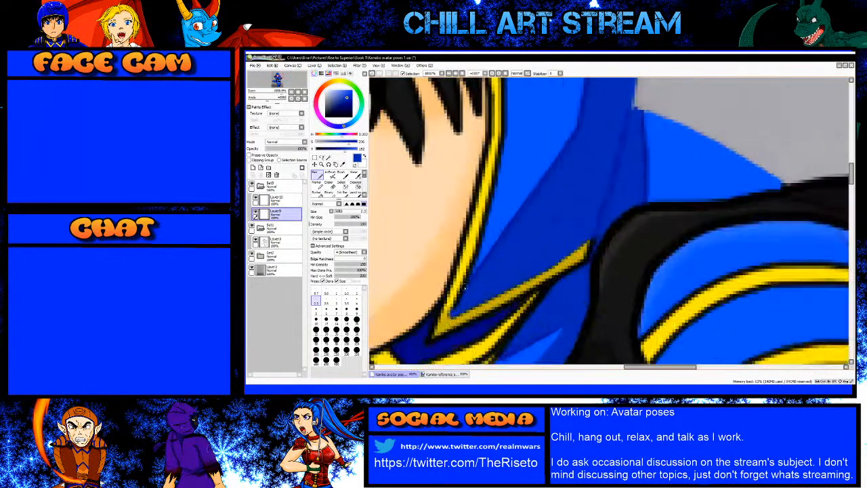
right_click(475, 276)
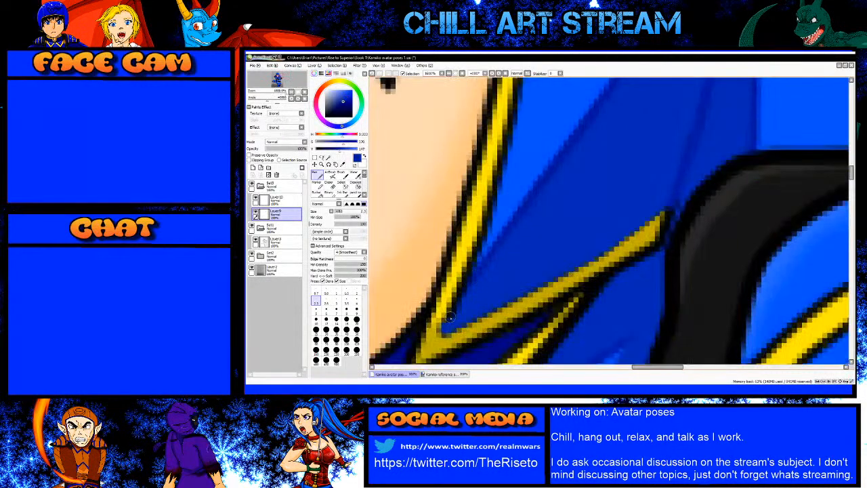
key("bracketleft")
left_click(510, 225, "shift")
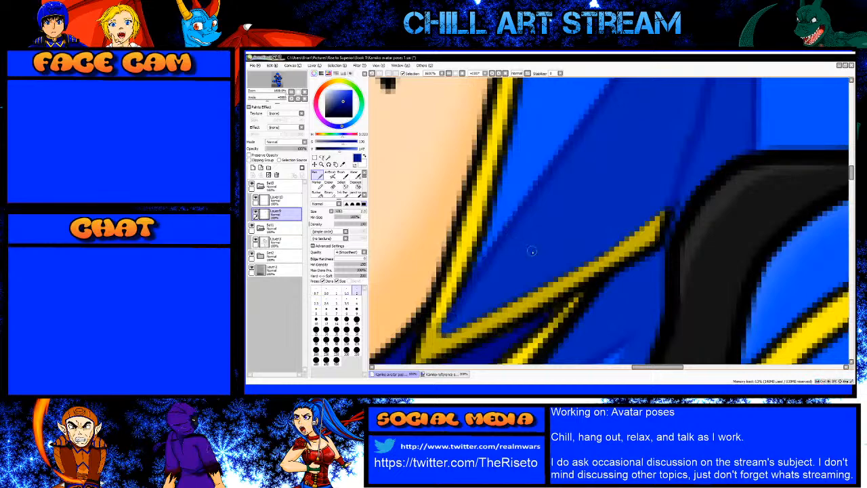
left_click(291, 201)
key("ctrl+z")
left_click(296, 198)
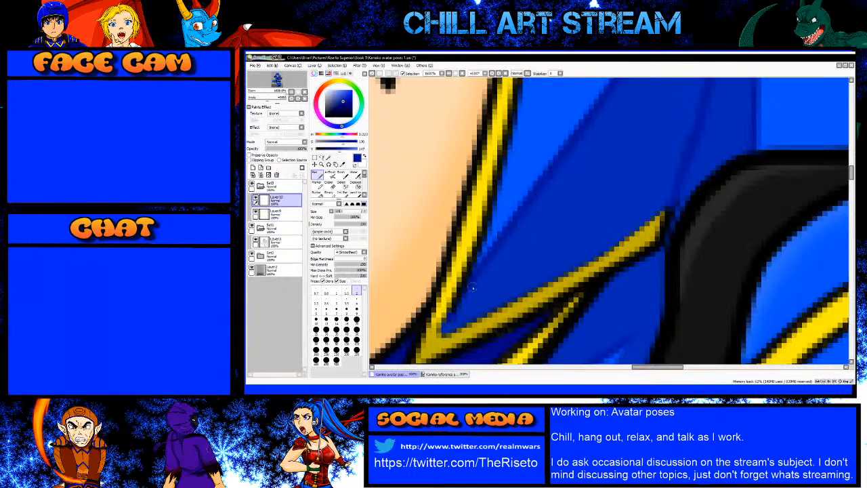
left_click(496, 287, "alt")
key("ctrl+z")
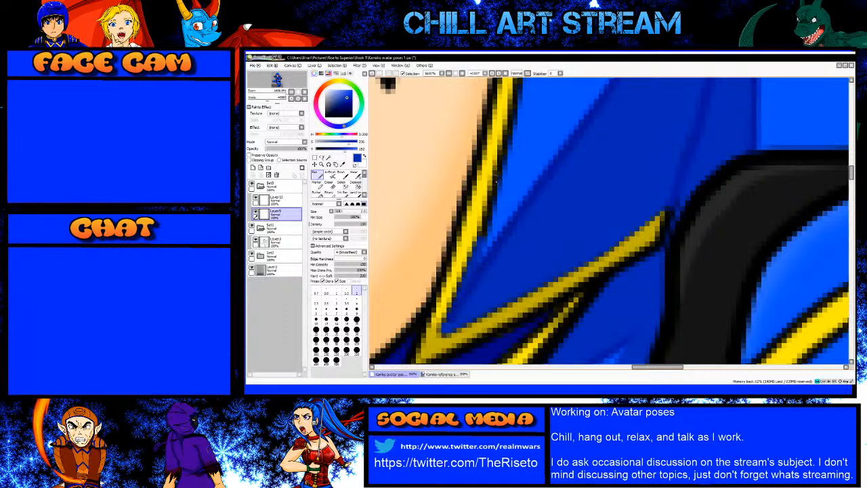
Step: Cover the black line along the lower outer edge of the gold face trim with sampled bright blue in straight strokes
right_click(514, 185)
left_click(460, 300)
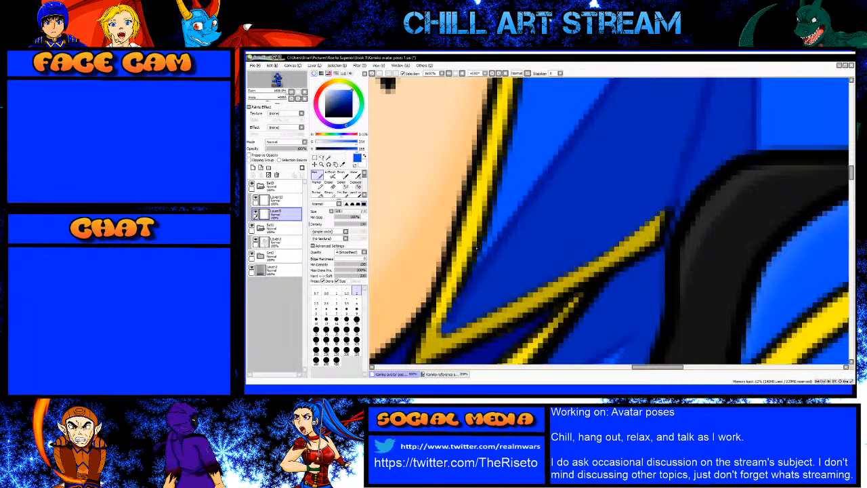
left_click(483, 239, "shift")
left_click(502, 160, "shift")
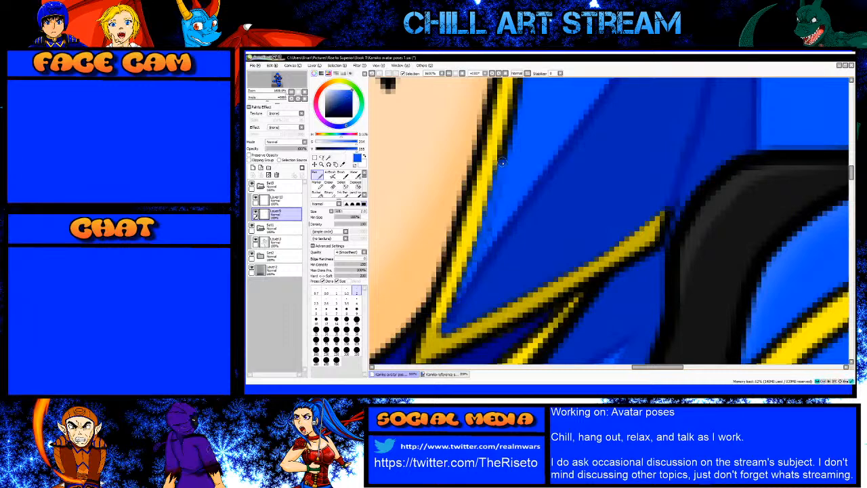
left_click(514, 109, "shift")
scroll(484, 252, "down", 4)
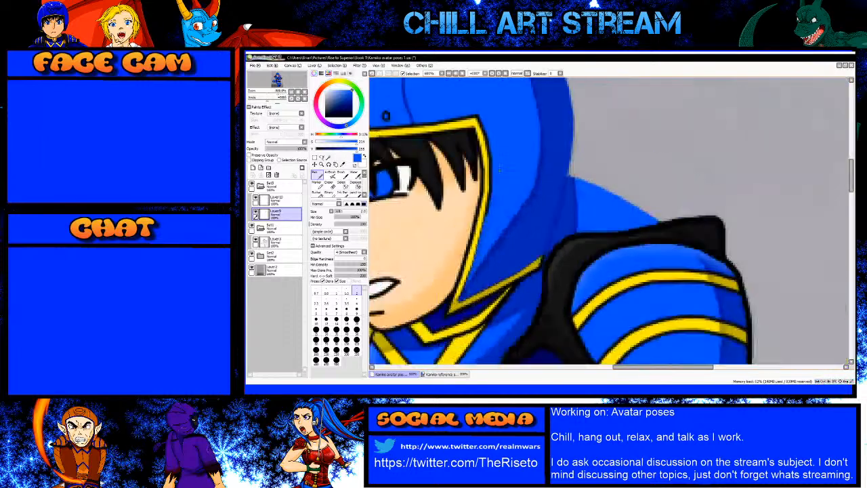
Step: Continue the bright blue over the gold face trim's outer black line up to its upper corner, and touch up the leftover specks
scroll(483, 245, "up", 3)
left_click(487, 219, "shift")
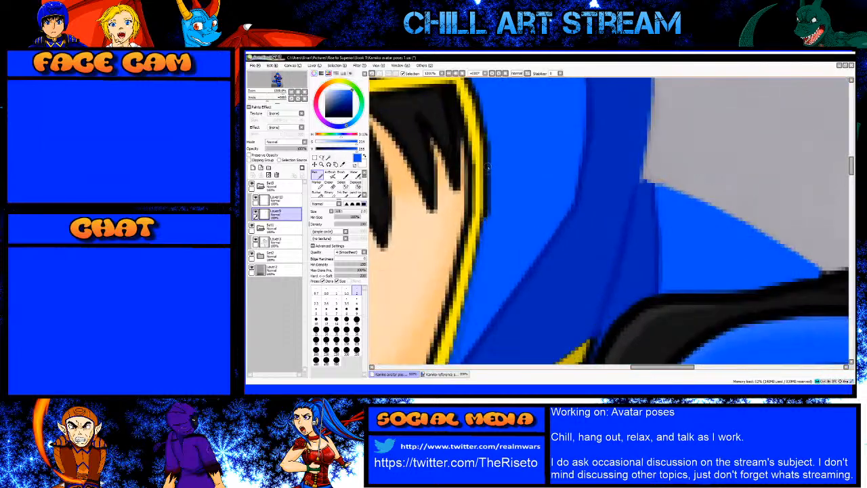
left_click(487, 164, "shift")
left_click(484, 135, "shift")
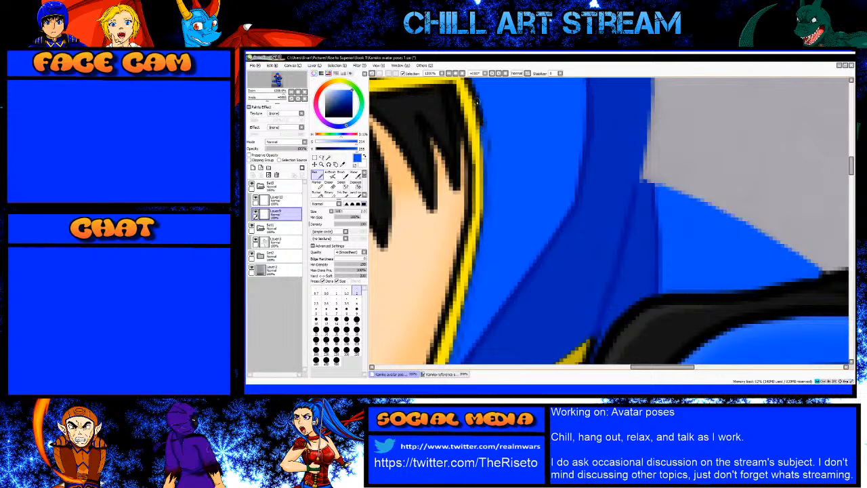
left_click(477, 99, "shift")
scroll(477, 98, "down", 1)
left_click_drag(477, 98, 482, 177)
scroll(474, 163, "up", 2)
left_click(469, 167, "shift")
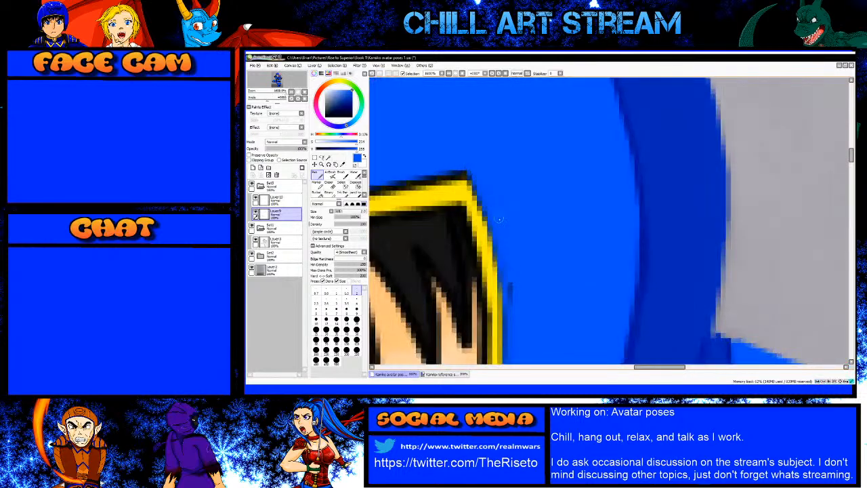
left_click_drag(517, 281, 512, 321)
scroll(523, 242, "down", 2)
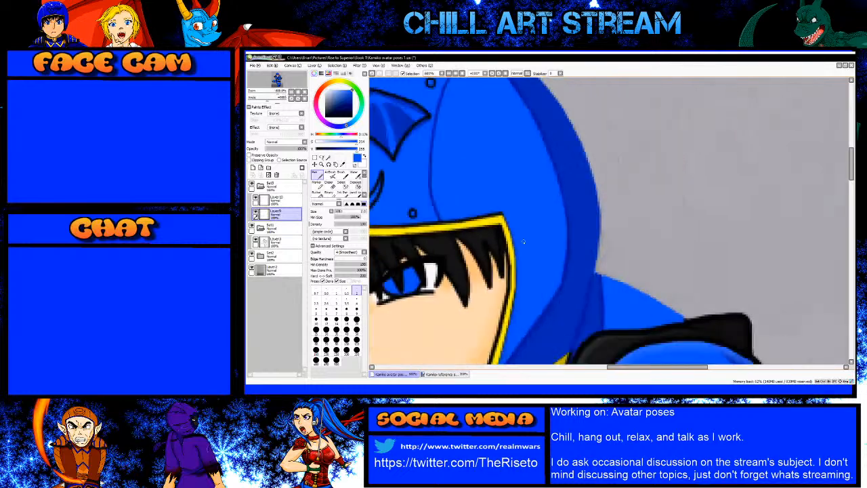
Step: Paint bright blue over the black outline above the helmet's gold brow trim, working from its back corner towards the front
scroll(506, 291, "up", 2)
scroll(517, 275, "down", 1)
scroll(518, 276, "up", 1)
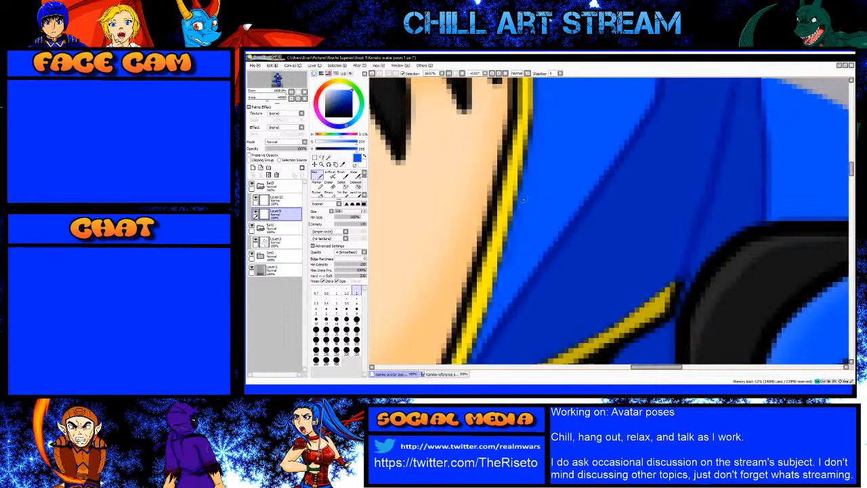
scroll(526, 265, "down", 3)
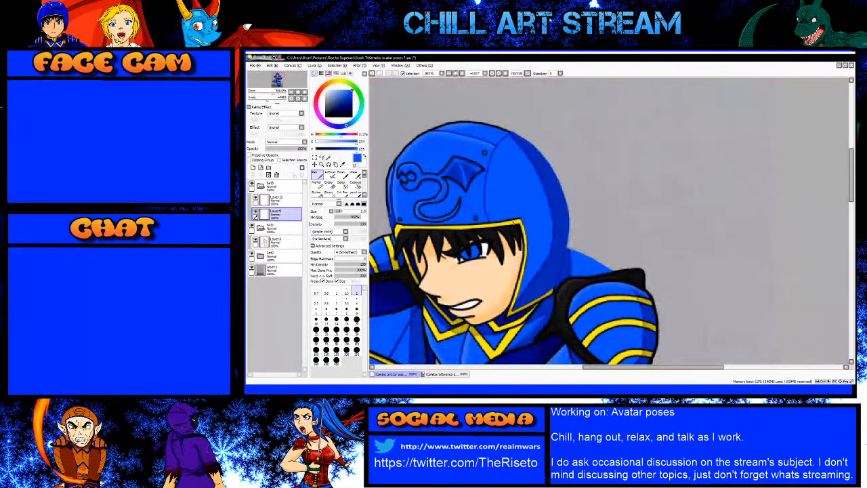
scroll(484, 221, "up", 2)
scroll(484, 220, "up", 2)
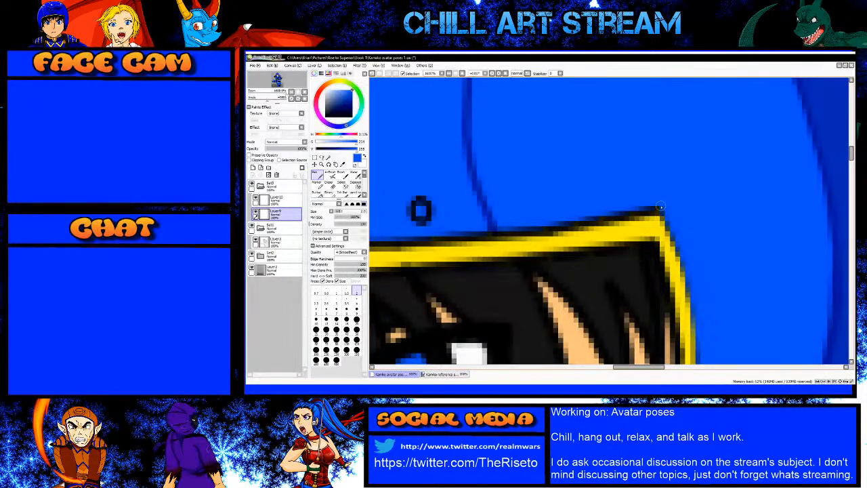
left_click_drag(582, 221, 481, 234)
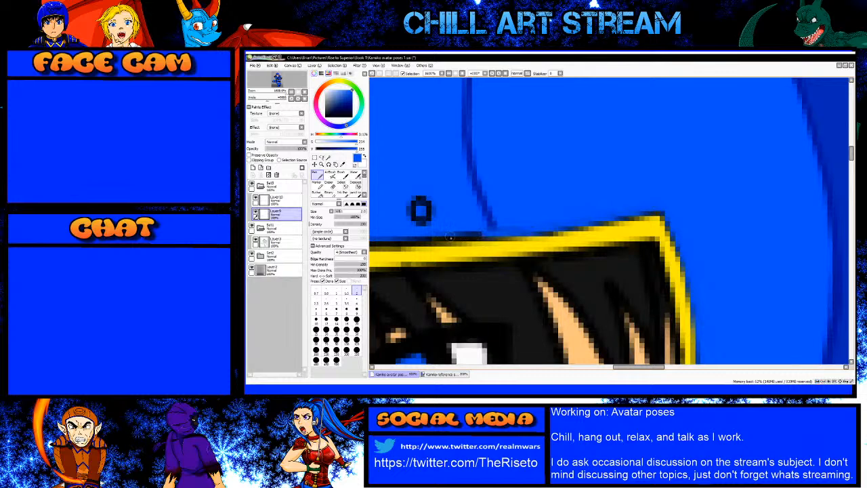
left_click_drag(397, 242, 482, 234)
scroll(521, 241, "down", 3)
scroll(521, 242, "down", 2)
scroll(501, 240, "up", 5)
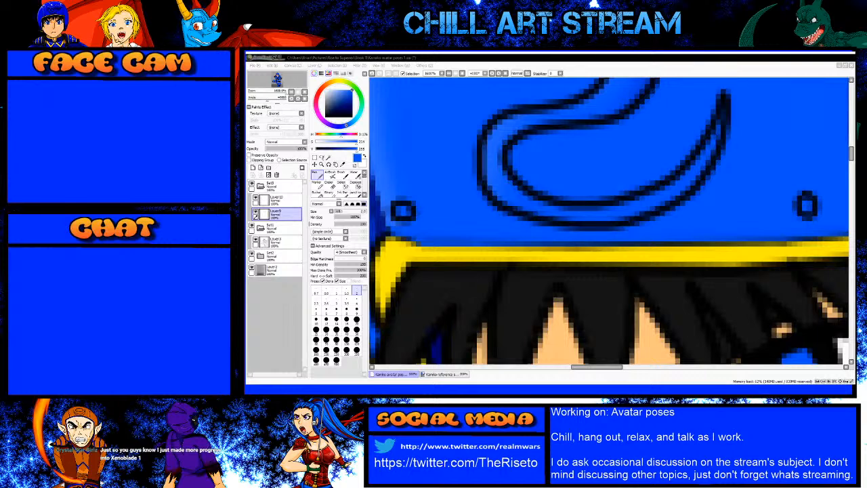
left_click(777, 67)
scroll(558, 215, "down", 4)
scroll(497, 231, "down", 1)
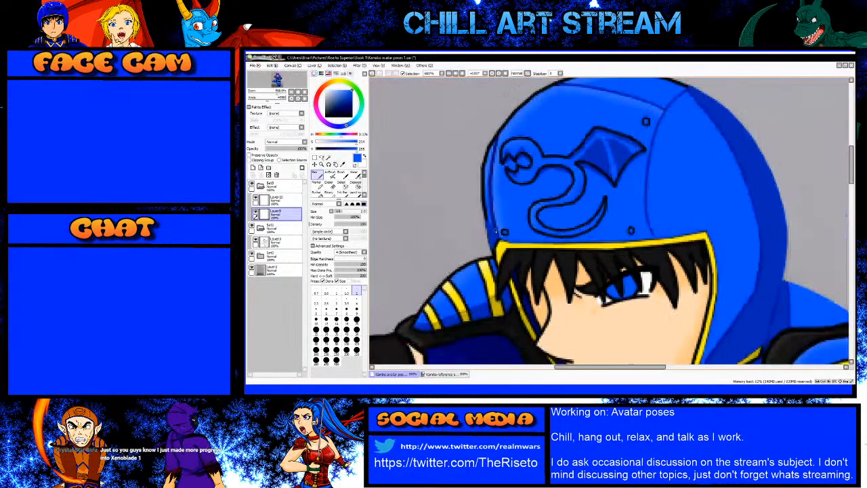
Step: Paint sampled bright blue over the black outline along the helmet's front edge, working downwards in short straight strokes
scroll(497, 232, "up", 4)
scroll(498, 247, "down", 3)
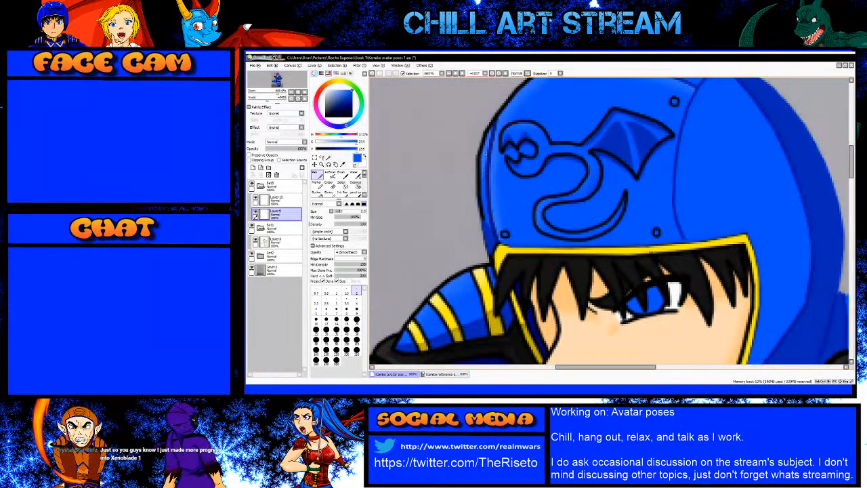
scroll(485, 154, "up", 2)
left_click(484, 163, "alt")
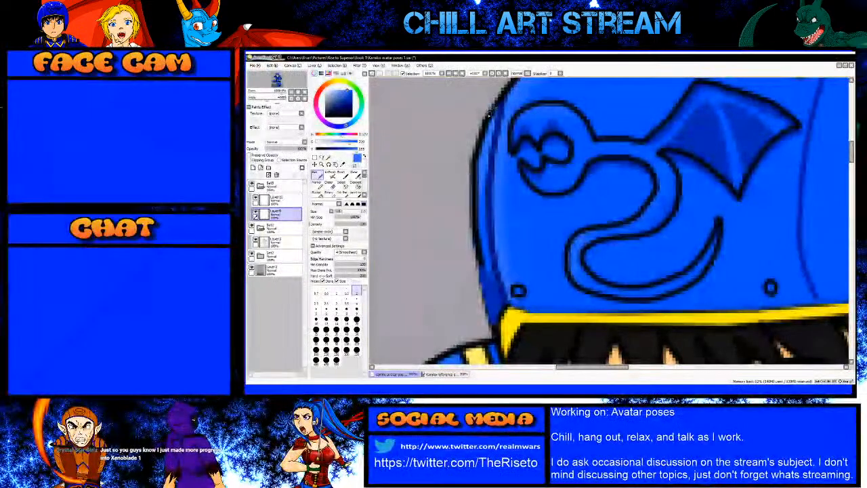
mouse_move(486, 122)
left_mouse_down()
mouse_move(497, 108)
mouse_move(475, 160)
mouse_move(473, 211)
left_mouse_up()
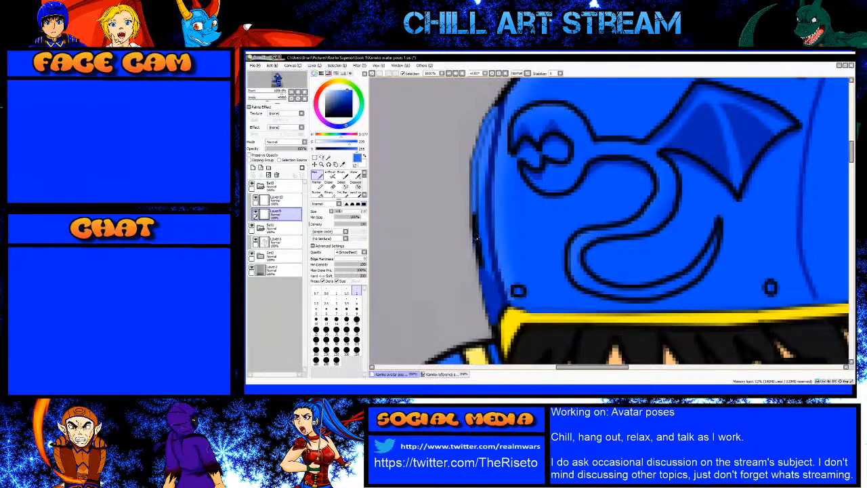
key("ctrl+z")
left_click(473, 209, "shift")
left_click(475, 242, "shift")
left_click(481, 265, "shift")
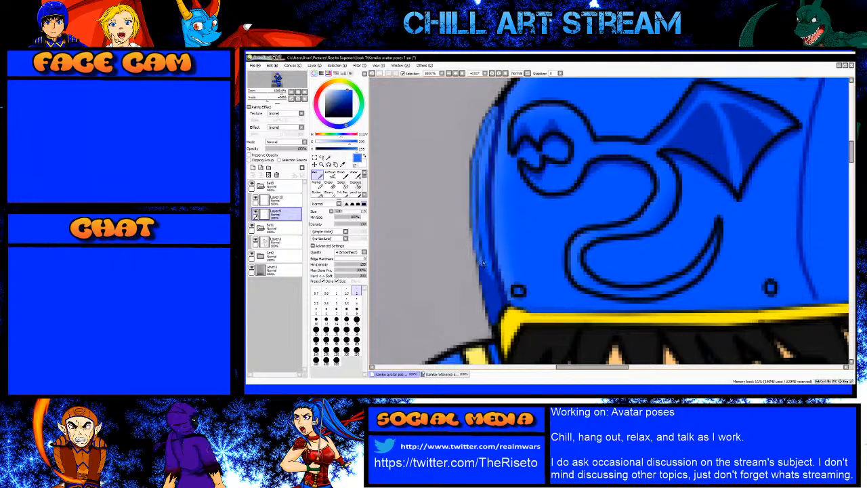
Step: Soften the repainted front edge of the helmet with small Airbrush strokes in the same bright blue
left_click(329, 175)
scroll(476, 245, "up", 2)
key("bracketleft")
key("bracketleft")
key("bracketleft")
key("bracketleft")
mouse_move(490, 274)
left_mouse_down()
mouse_move(481, 218)
mouse_move(483, 252)
mouse_move(483, 147)
mouse_move(484, 201)
mouse_move(478, 188)
mouse_move(483, 92)
mouse_move(482, 155)
left_mouse_up()
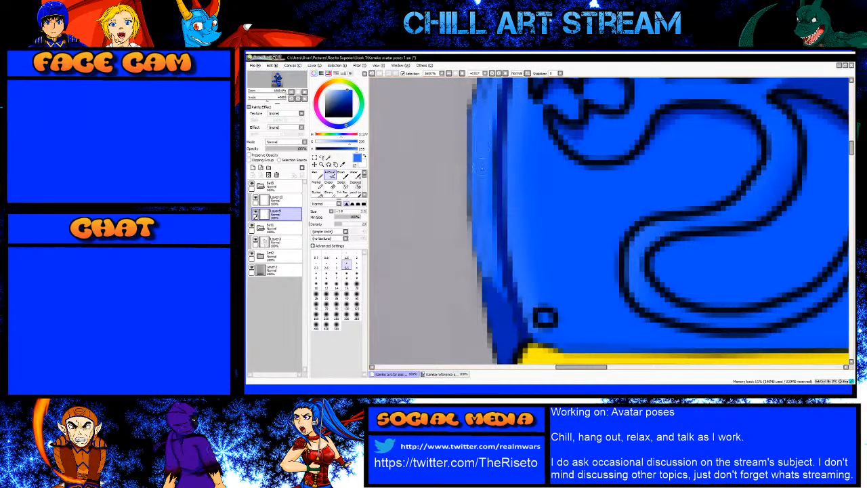
scroll(482, 230, "down", 3)
scroll(487, 236, "up", 3)
mouse_move(487, 236)
left_mouse_down()
mouse_move(498, 186)
mouse_move(475, 254)
mouse_move(482, 224)
left_mouse_up()
Step: Touch up the upper part of the helmet's front edge with a finer Airbrush in bright blue
key("bracketleft")
key("bracketleft")
key("bracketleft")
key("bracketleft")
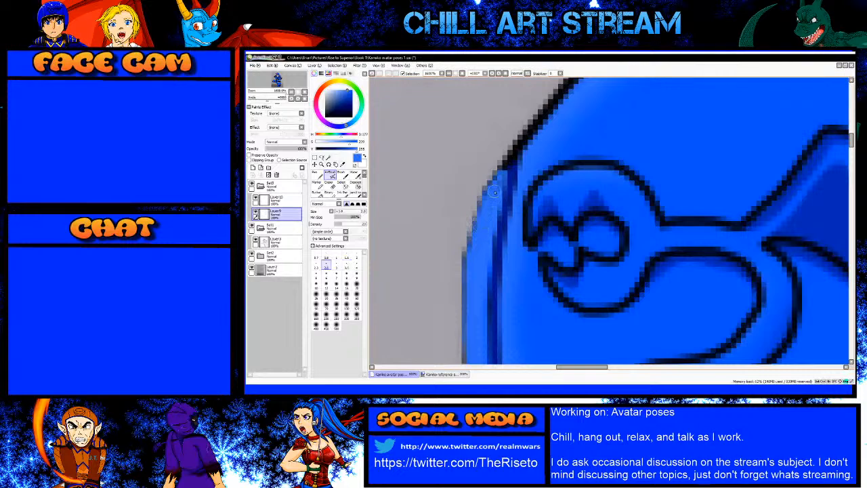
left_click_drag(473, 249, 472, 243)
scroll(520, 224, "down", 4)
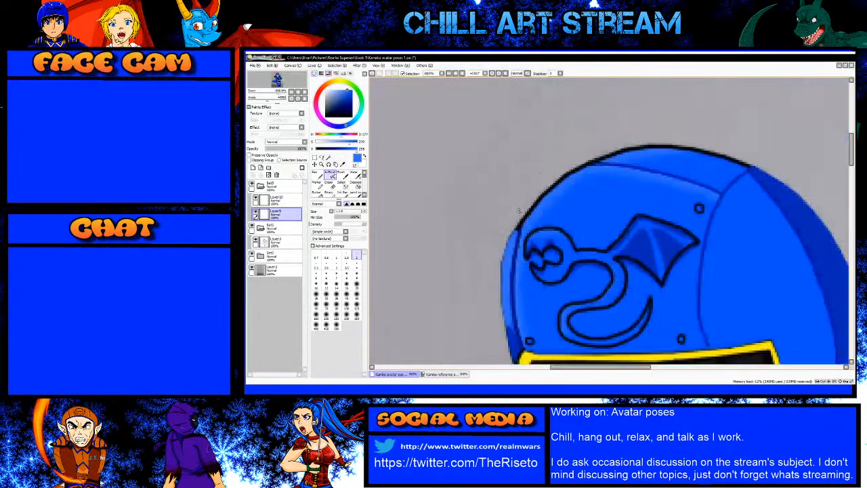
Step: Extend the front seam line upward across the black outline on the upper paint layer, using sampled dark blue and the Pen
scroll(513, 243, "up", 4)
right_click(523, 242)
left_click(275, 198)
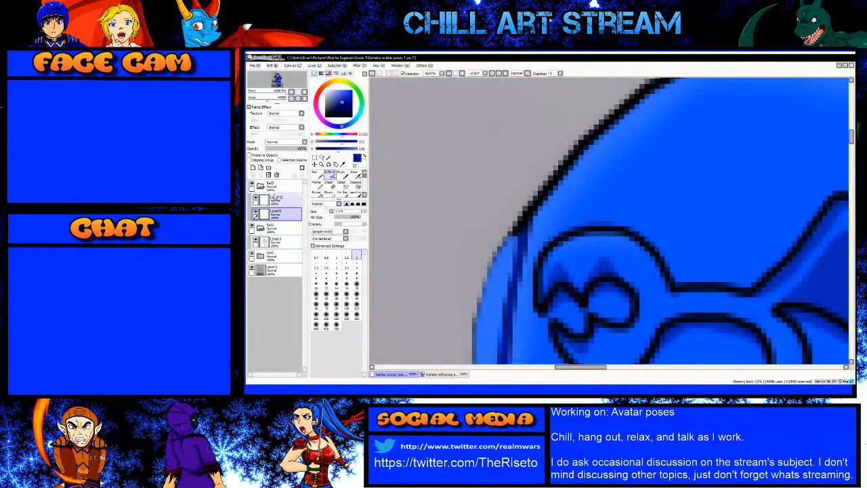
left_click(314, 173)
key("bracketleft")
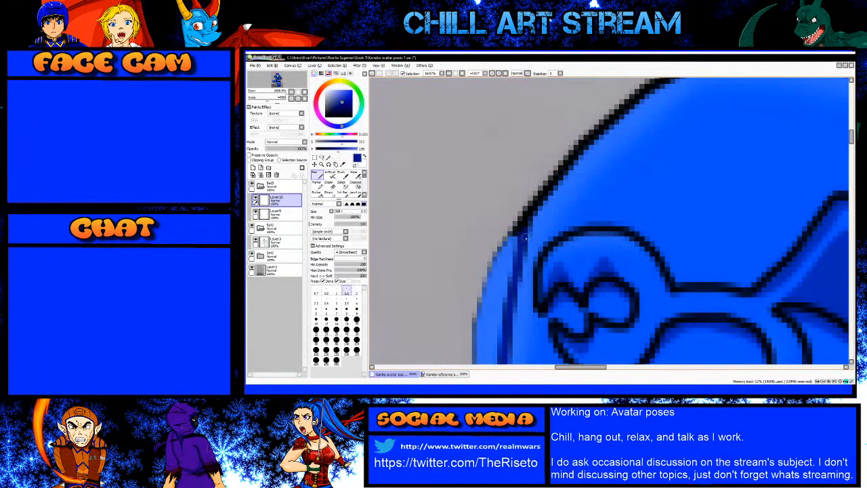
left_click_drag(536, 201, 523, 226)
Step: Airbrush sampled bright blue over the black outline of the helmet's upper front curve on the lower paint layer
left_click(495, 283, "alt")
left_click(275, 213)
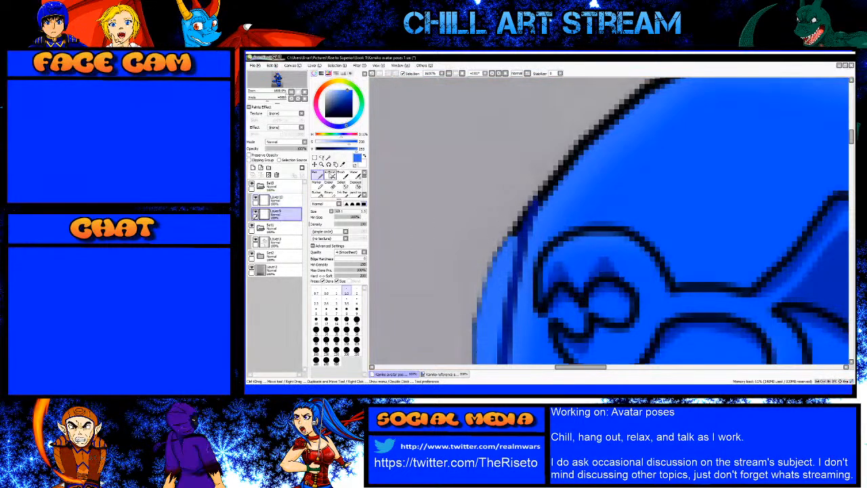
left_click(330, 174)
key("bracketright")
key("bracketright")
key("bracketright")
key("bracketright")
key("bracketright")
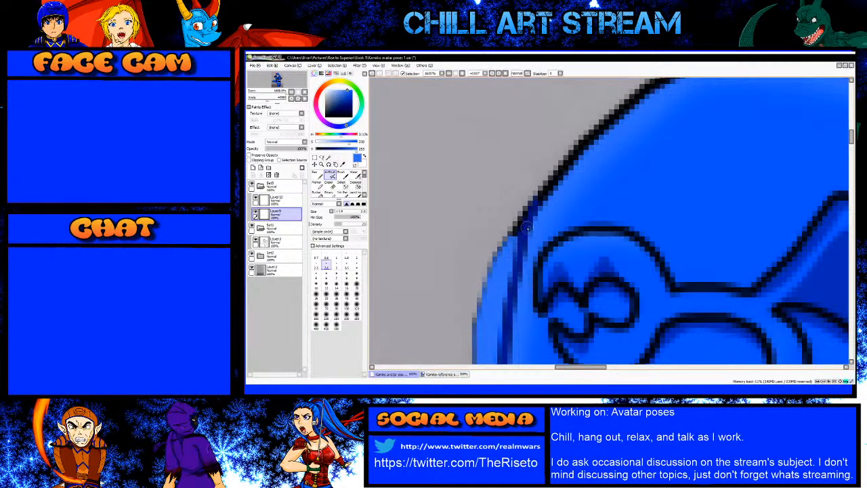
mouse_move(517, 236)
left_mouse_down()
mouse_move(570, 166)
mouse_move(574, 173)
mouse_move(563, 174)
mouse_move(591, 139)
mouse_move(618, 124)
left_mouse_up()
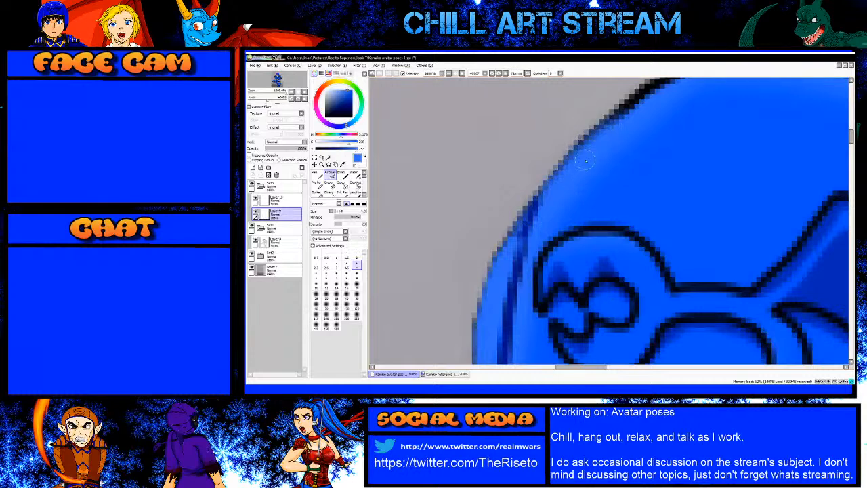
scroll(542, 258, "down", 3)
scroll(588, 203, "up", 3)
mouse_move(495, 262)
left_mouse_down()
mouse_move(545, 216)
mouse_move(621, 185)
mouse_move(515, 241)
left_mouse_up()
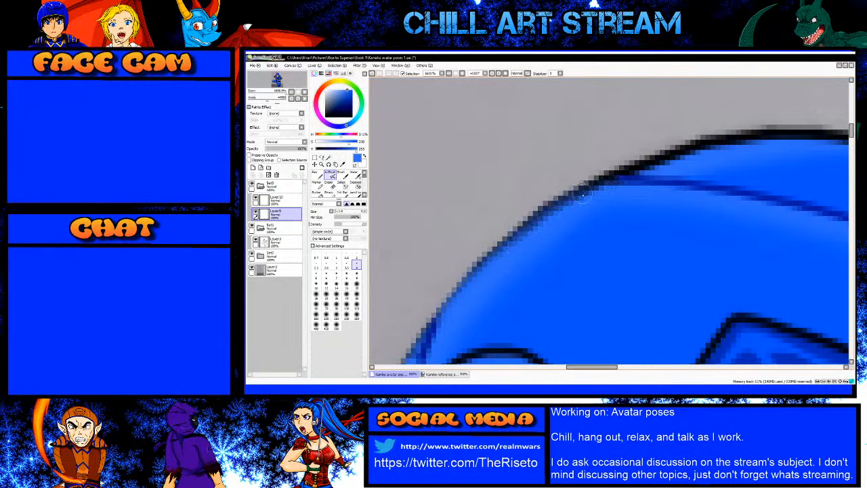
Step: Paint bright blue over the black outline from the helmet's front curve up to the crown with a larger Pen
key("n")
key("bracketright")
key("bracketright")
key("bracketright")
key("bracketright")
key("bracketright")
key("bracketright")
key("bracketleft")
mouse_move(448, 314)
left_mouse_down()
mouse_move(518, 238)
mouse_move(545, 223)
mouse_move(511, 251)
mouse_move(564, 208)
mouse_move(705, 151)
left_mouse_up()
left_click(704, 151, "shift")
Step: Continue the bright blue over the black outline across the top of the crown in short straight strokes
scroll(704, 151, "down", 1)
scroll(684, 169, "up", 1)
left_click(681, 165, "shift")
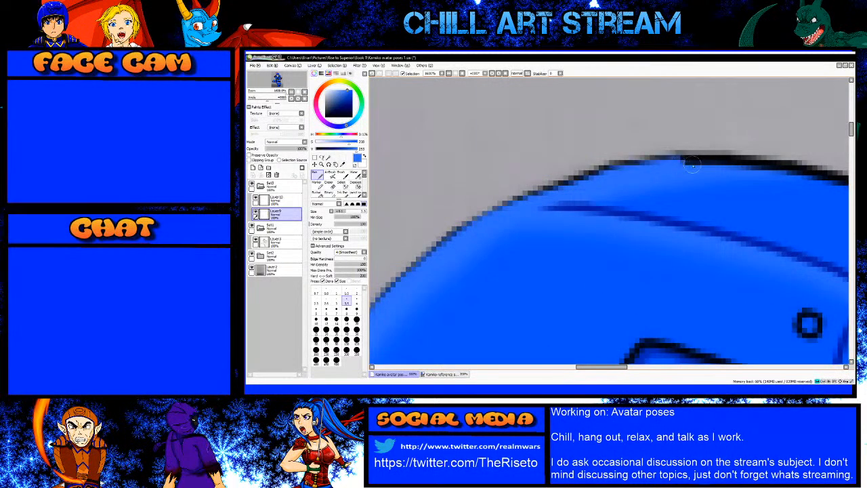
left_click(719, 164, "shift")
left_click(766, 167, "shift")
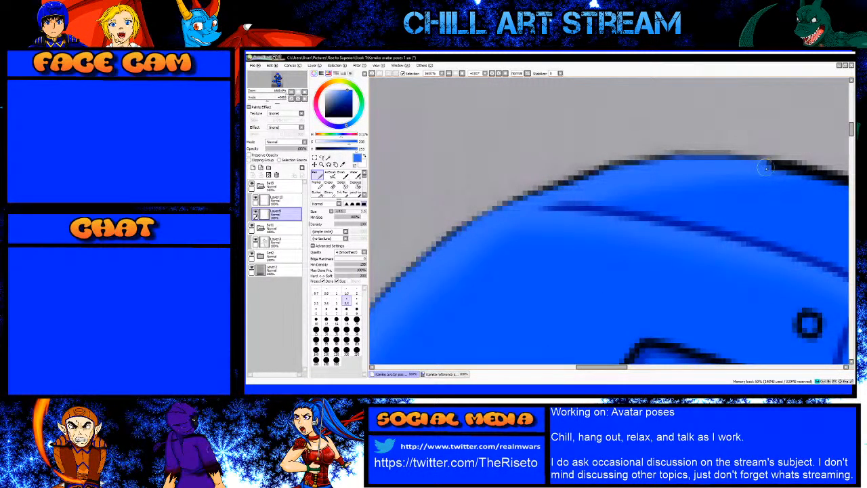
Step: Extend the crown's seam line forward to the helmet's edge on the upper paint layer, using sampled dark blue and a size 1 brush
right_click(569, 205)
left_click(278, 199)
scroll(339, 184, "down", 2)
key("[")
key("[")
key("[")
key("[")
key("[")
key("[")
left_click_drag(559, 206, 500, 206)
key("ctrl+z")
scroll(493, 223, "down", 6)
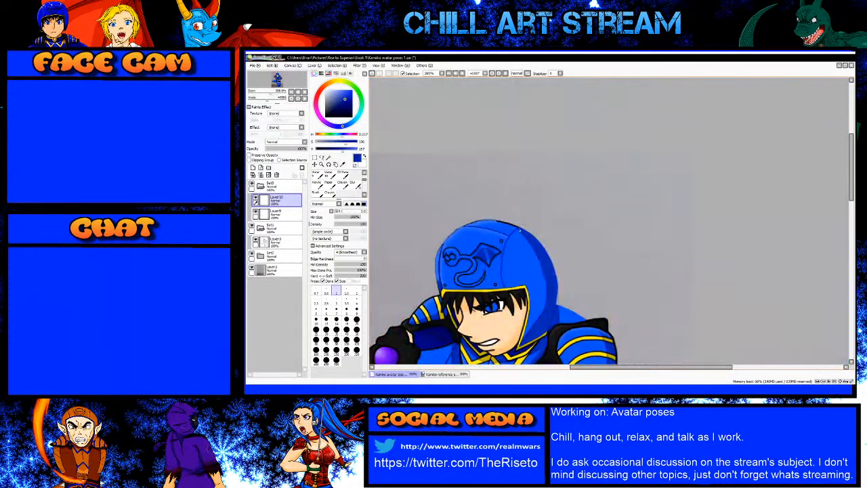
Step: Paint sampled bright blue over the black outline behind the top of the crown with a size 3 brush
scroll(516, 226, "up", 6)
left_click(474, 185, "alt")
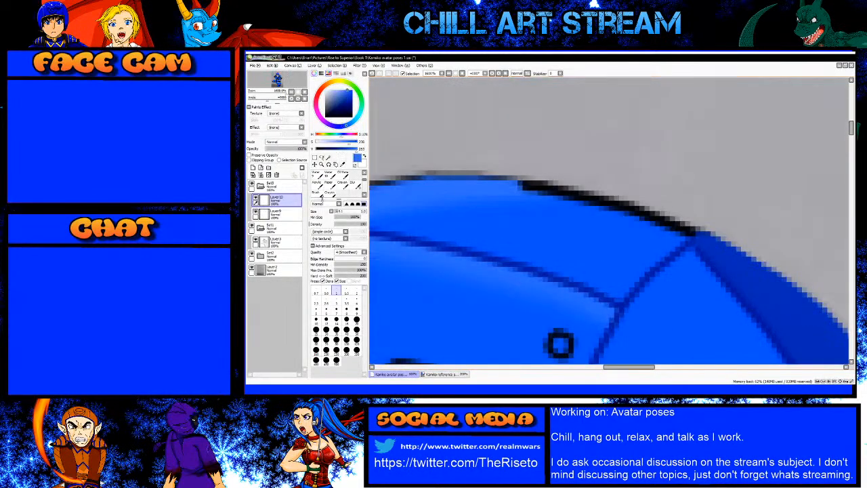
key("bracketright")
key("bracketright")
key("bracketright")
key("bracketright")
key("bracketright")
key("bracketright")
key("bracketleft")
mouse_move(509, 184)
left_mouse_down()
mouse_move(579, 196)
mouse_move(552, 193)
left_mouse_up()
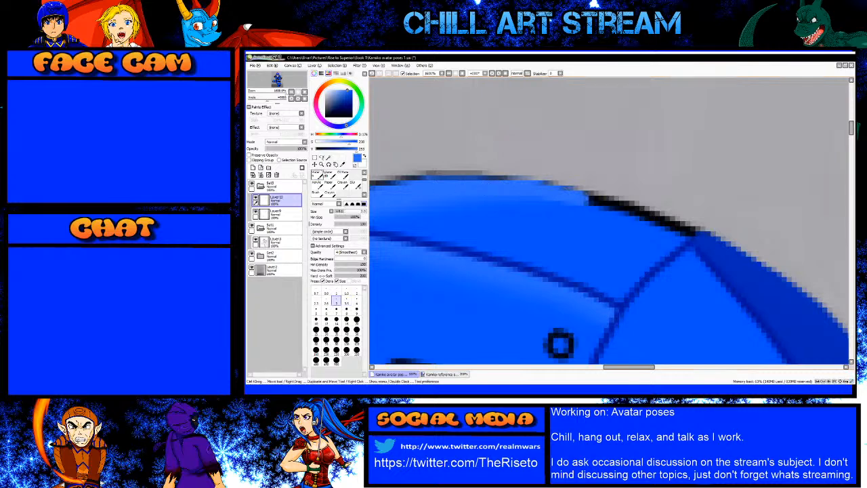
Step: Blend the repainted crown edge with the Airbrush, extending the bright blue towards the rear seam
left_click(330, 175)
left_click(329, 174)
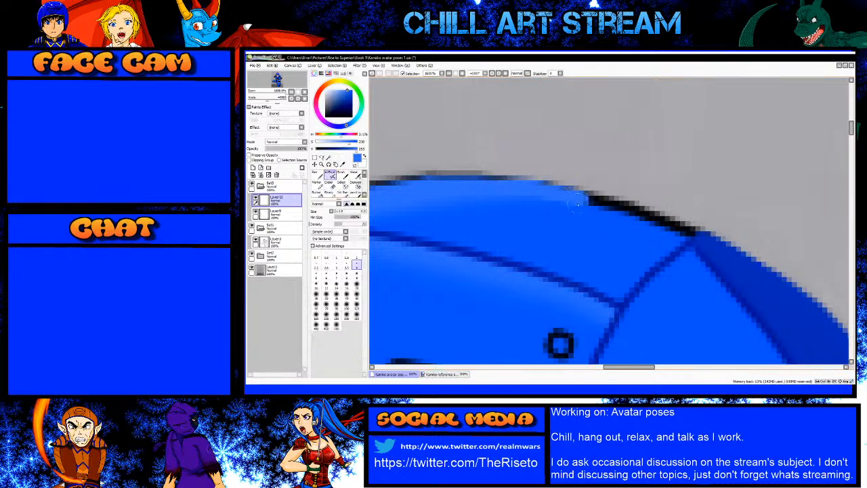
mouse_move(543, 200)
left_mouse_down()
mouse_move(622, 212)
mouse_move(467, 186)
left_mouse_up()
mouse_move(639, 205)
left_mouse_down()
mouse_move(549, 205)
mouse_move(567, 199)
mouse_move(530, 194)
mouse_move(624, 210)
mouse_move(547, 192)
left_mouse_up()
key("bracketleft")
key("bracketleft")
key("bracketleft")
key("bracketleft")
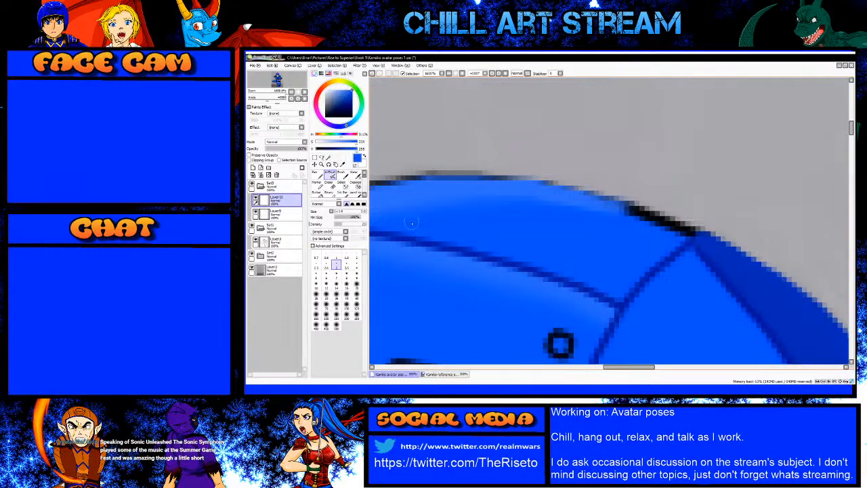
key("n")
left_click_drag(610, 204, 687, 232)
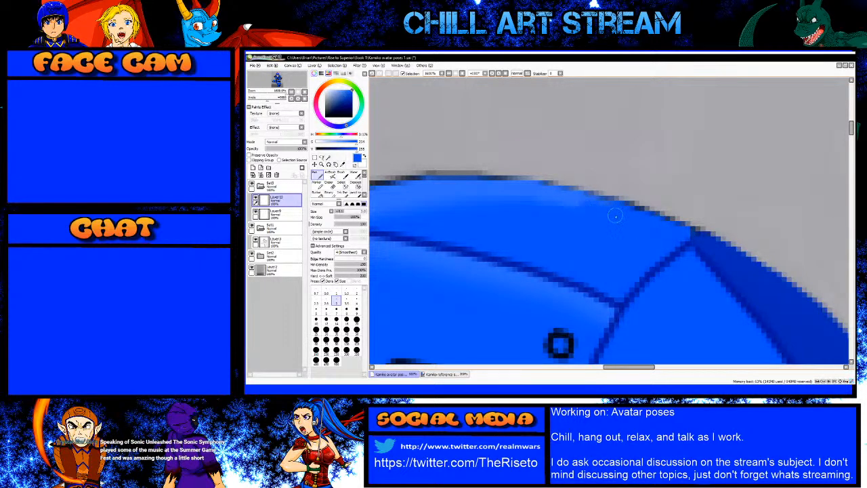
key("ctrl+z")
left_click_drag(689, 233, 554, 193)
key("ctrl+z")
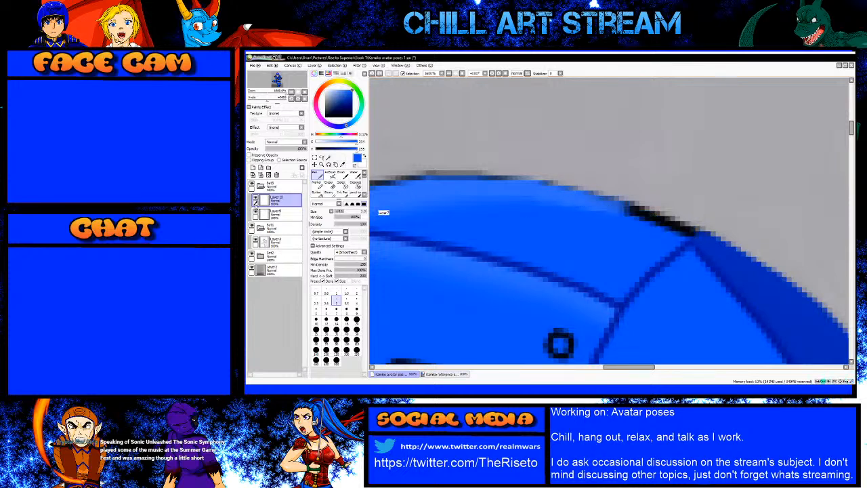
Step: Paint bright blue over the remaining black outline between the crown and the rear seam on the lower paint layer
left_click_drag(688, 233, 596, 198)
scroll(508, 193, "down", 3)
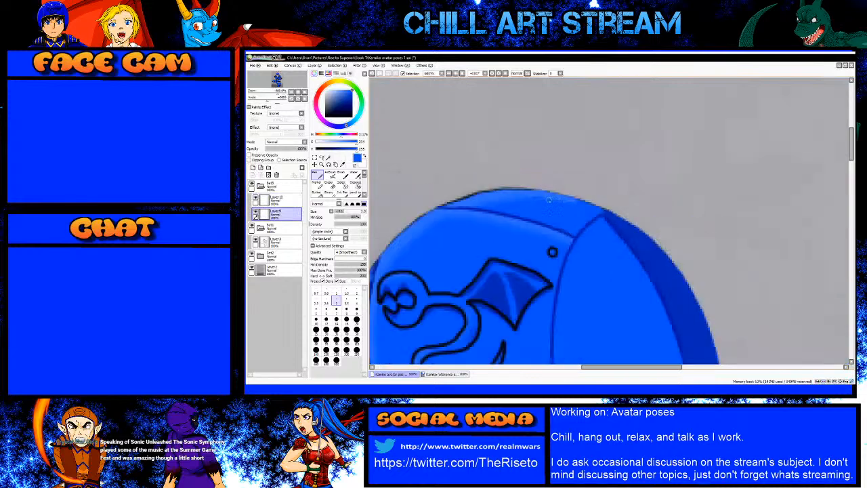
key("ctrl+z")
Step: Erase the leftover dark edge around the outside of the helmet's crown and front on the base artwork layer
key("e")
scroll(454, 220, "up", 1)
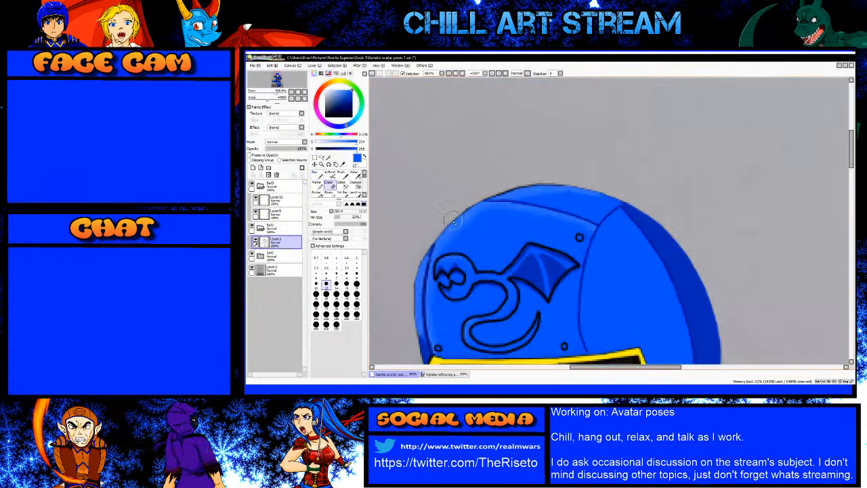
key("bracketright")
key("bracketright")
mouse_move(453, 218)
left_mouse_down()
mouse_move(567, 191)
mouse_move(611, 202)
left_mouse_up()
mouse_move(436, 219)
left_mouse_down()
mouse_move(414, 240)
mouse_move(447, 220)
mouse_move(420, 247)
mouse_move(413, 353)
left_mouse_up()
scroll(414, 271, "down", 3)
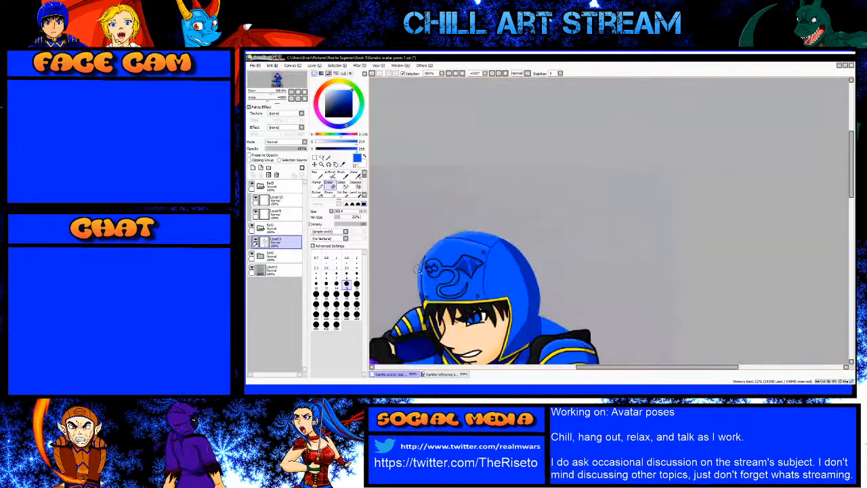
scroll(416, 302, "up", 4)
key("bracketleft")
key("bracketleft")
key("bracketleft")
key("bracketleft")
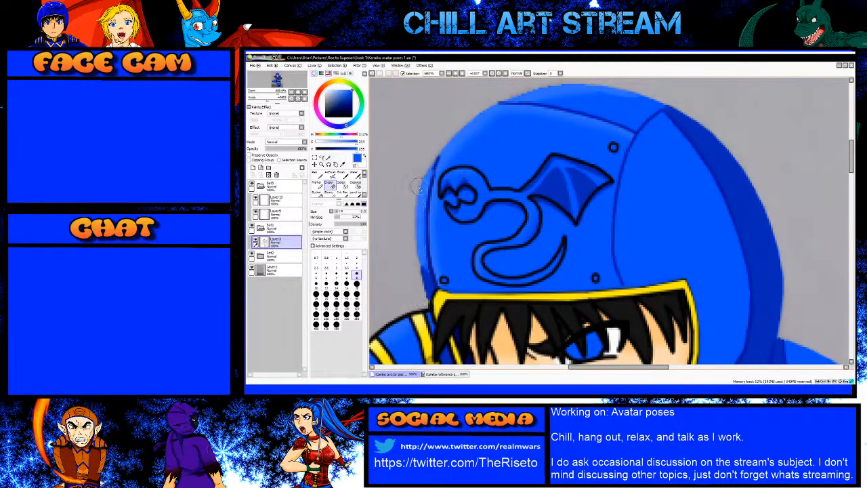
scroll(491, 116, "down", 3)
key("alt+Tab")
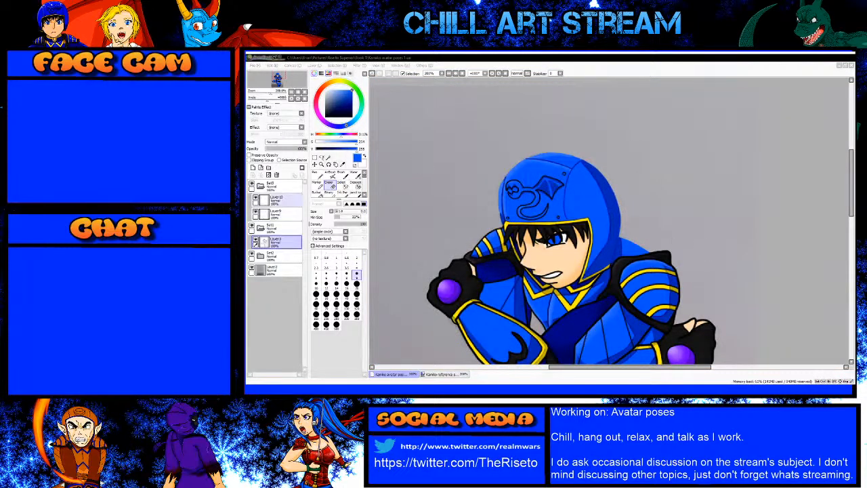
left_click(287, 201)
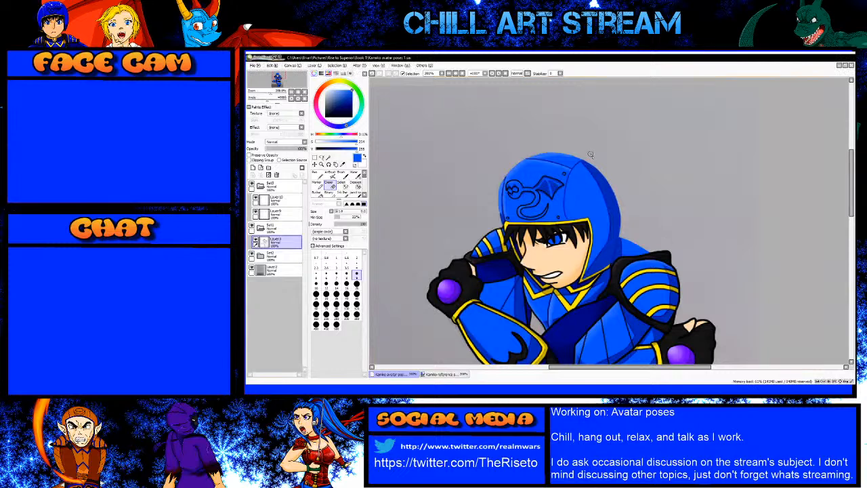
scroll(535, 178, "up", 2)
scroll(526, 180, "down", 2)
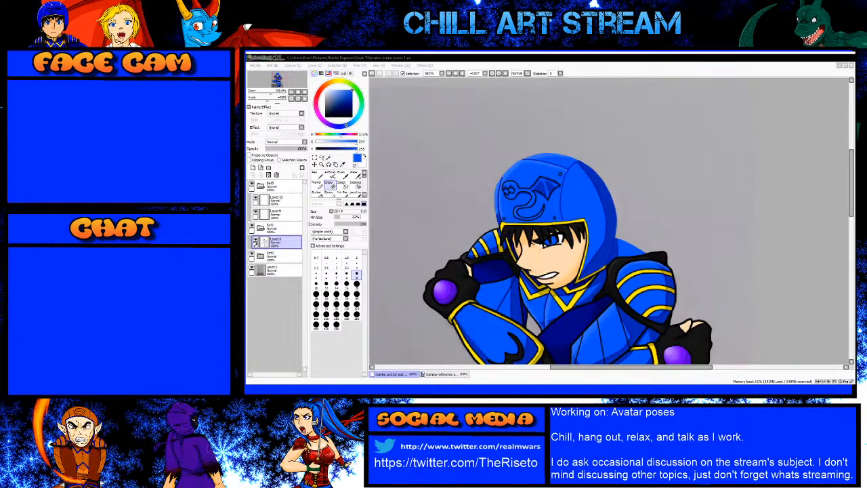
left_click(781, 66)
key("alt+Tab")
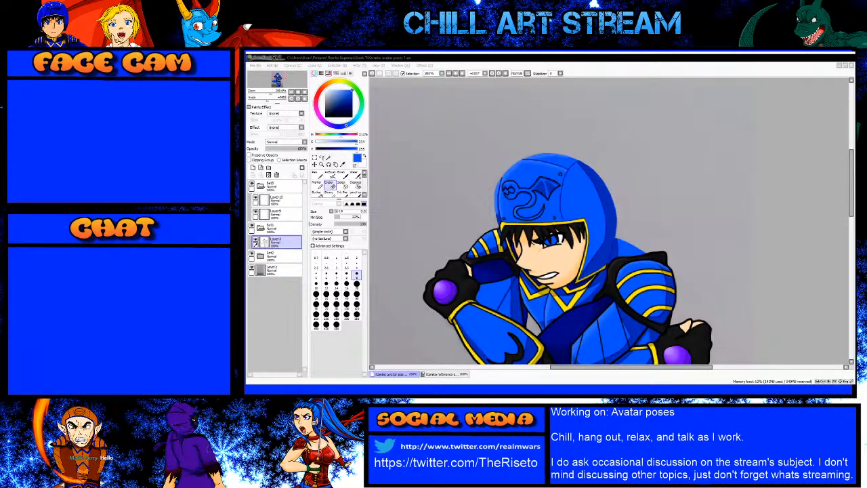
left_click(462, 316)
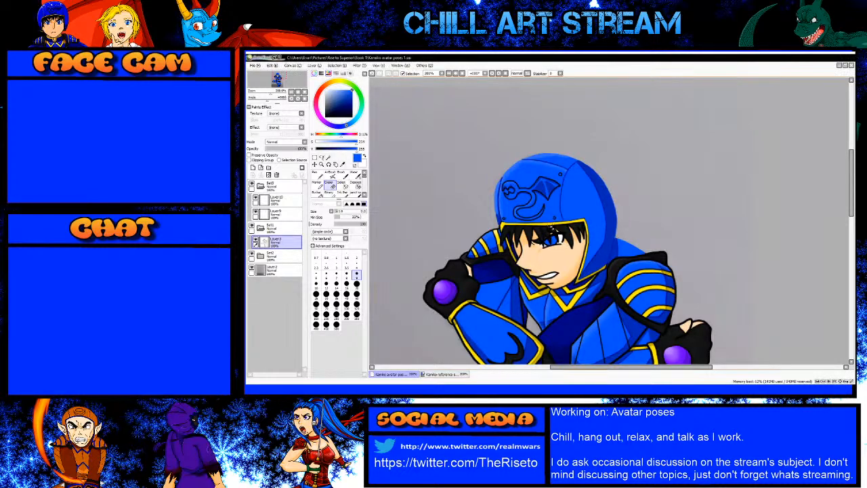
Step: Recolour the black ring of the helmet's lower front rivet with sampled dark blue on the upper paint layer
scroll(497, 187, "up", 4)
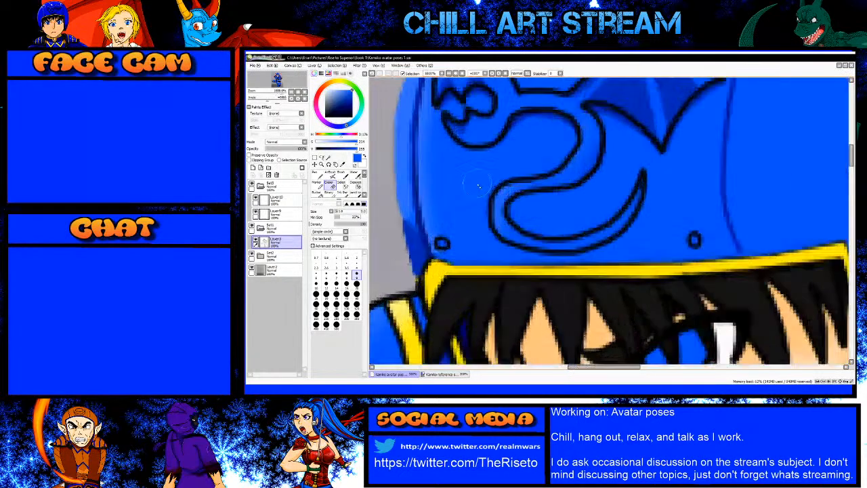
right_click(419, 211)
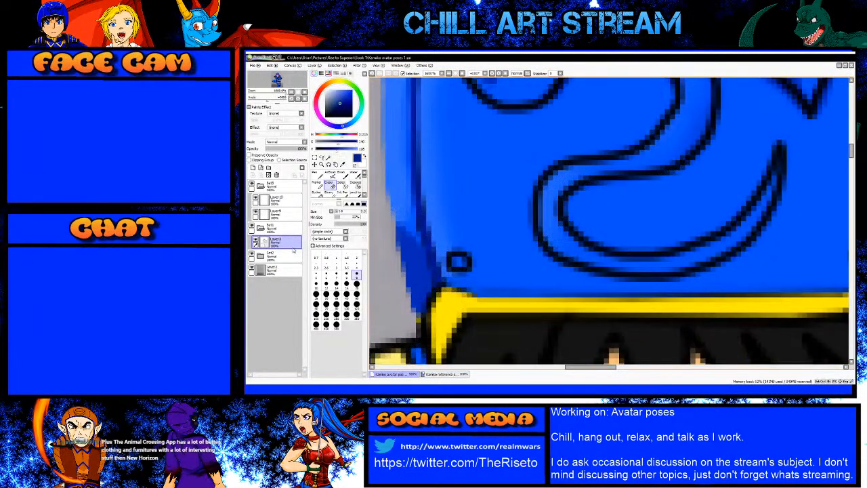
left_click(286, 201)
key("n")
key("bracketleft")
key("bracketleft")
key("bracketleft")
key("bracketleft")
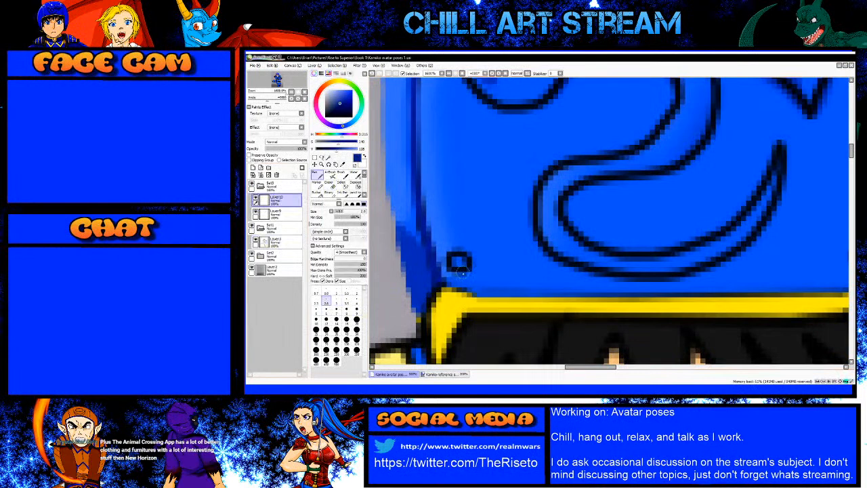
mouse_move(460, 270)
left_mouse_down()
mouse_move(451, 253)
mouse_move(470, 266)
mouse_move(461, 270)
left_mouse_up()
Step: Recolour the black rings of the helmet's remaining rivets with the sampled dark blue on the upper paint layer
scroll(458, 266, "down", 3)
scroll(584, 256, "up", 3)
mouse_move(590, 251)
left_mouse_down()
mouse_move(579, 249)
mouse_move(582, 233)
mouse_move(597, 243)
mouse_move(590, 250)
left_mouse_up()
scroll(572, 265, "down", 4)
scroll(574, 193, "up", 4)
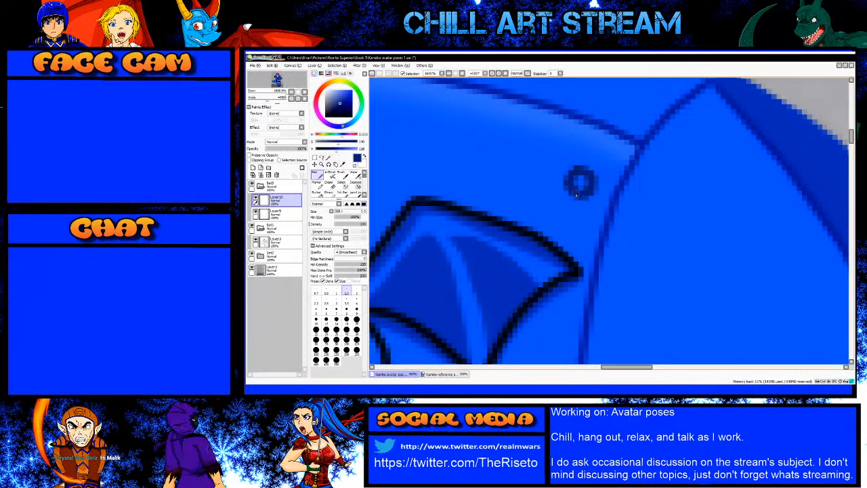
scroll(576, 193, "down", 6)
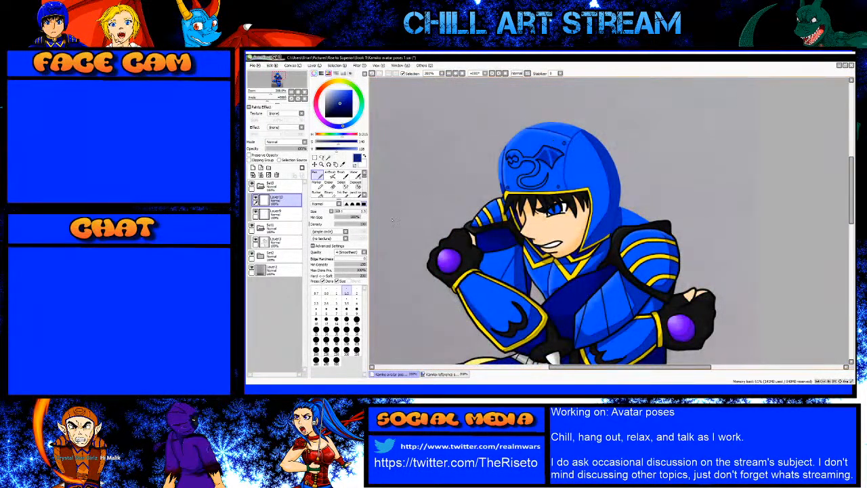
Step: Open Kamiko lunge 1.png to check its helmet emblem as a reference, and return to the avatar poses drawing
scroll(515, 198, "up", 5)
scroll(515, 197, "down", 2)
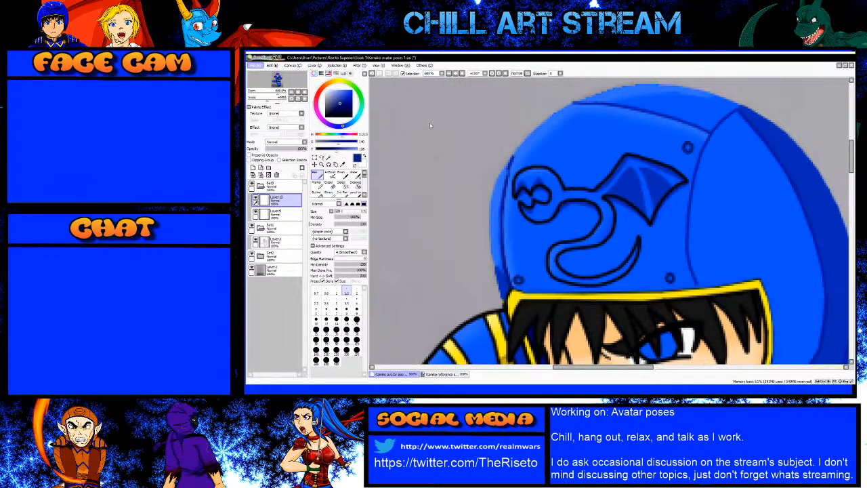
left_click(432, 105)
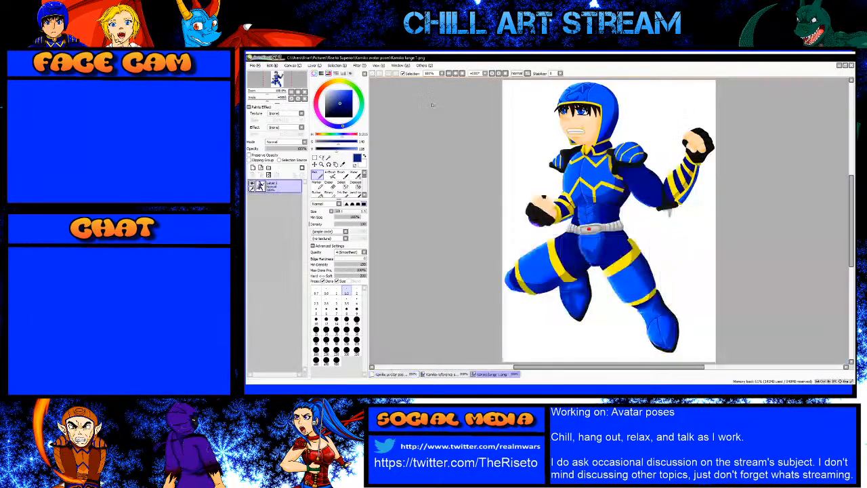
left_click(405, 374)
Step: Recolour the black outline of the dragon emblem's head and jaws with dark blue on the upper paint layer
scroll(513, 207, "up", 3)
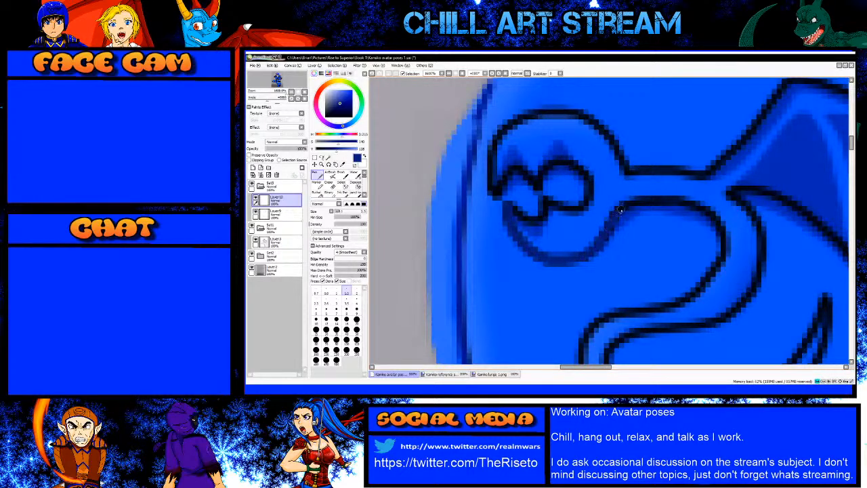
left_click_drag(667, 202, 708, 217)
left_click(399, 388)
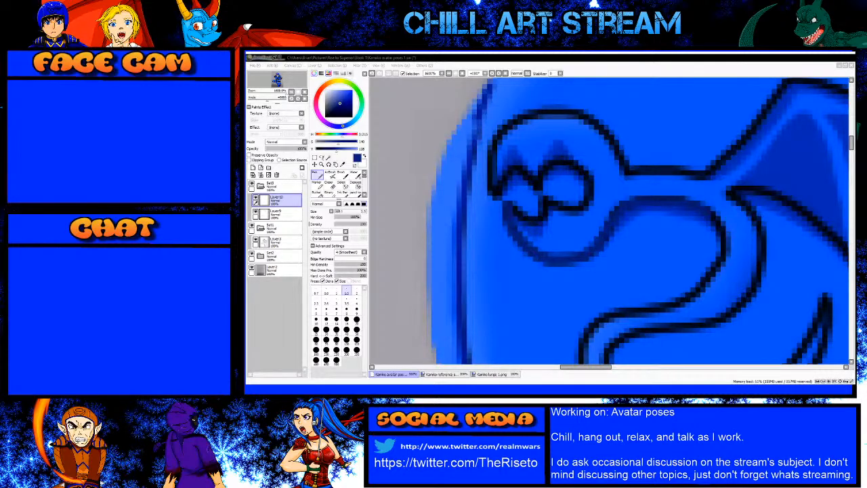
key("alt+Tab")
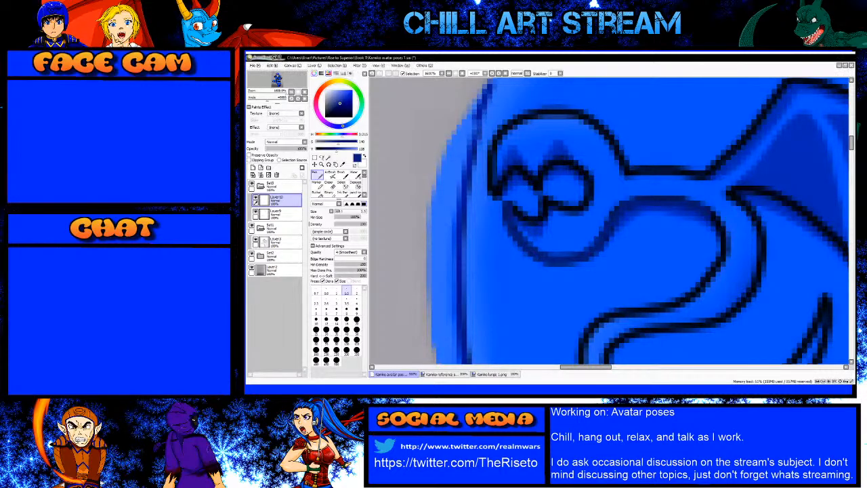
mouse_move(511, 205)
left_mouse_down()
mouse_move(544, 222)
mouse_move(550, 199)
mouse_move(509, 205)
mouse_move(533, 221)
mouse_move(548, 213)
mouse_move(547, 199)
mouse_move(543, 216)
mouse_move(550, 202)
mouse_move(570, 211)
mouse_move(587, 201)
mouse_move(587, 181)
mouse_move(571, 163)
mouse_move(548, 165)
mouse_move(537, 191)
left_mouse_up()
key("ctrl+z")
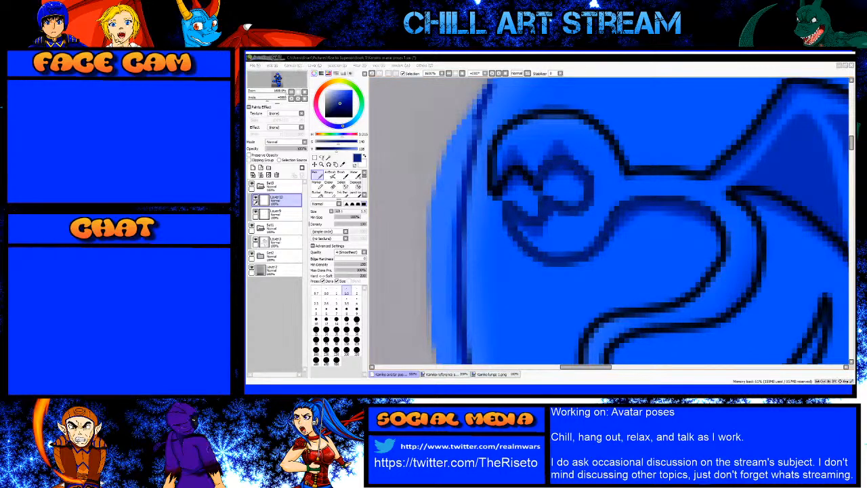
left_click(767, 61)
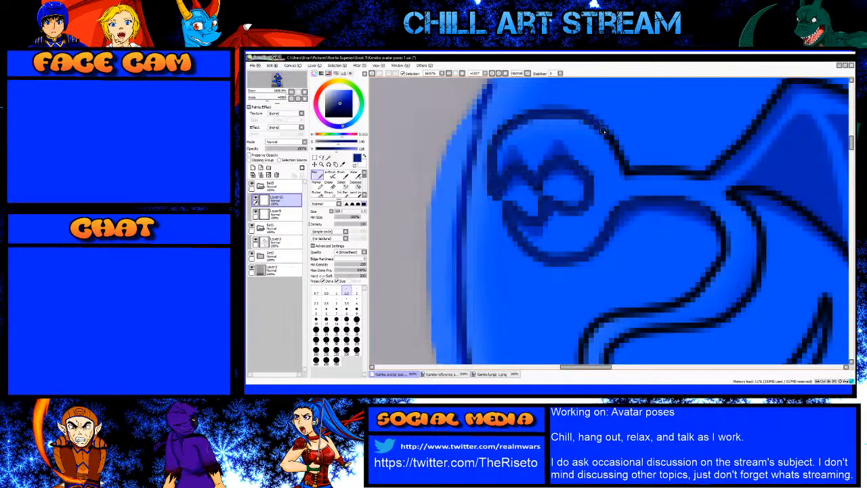
Step: Trace dark blue over the black outline of the emblem's upper neck and the wing's top edge out to its tip
mouse_move(630, 173)
left_mouse_down()
mouse_move(701, 176)
mouse_move(738, 143)
left_mouse_up()
left_click(765, 112, "shift")
mouse_move(782, 105)
left_mouse_down()
mouse_move(721, 166)
mouse_move(753, 142)
left_mouse_up()
left_click(728, 139, "shift")
left_click(757, 144, "shift")
left_click(804, 160, "shift")
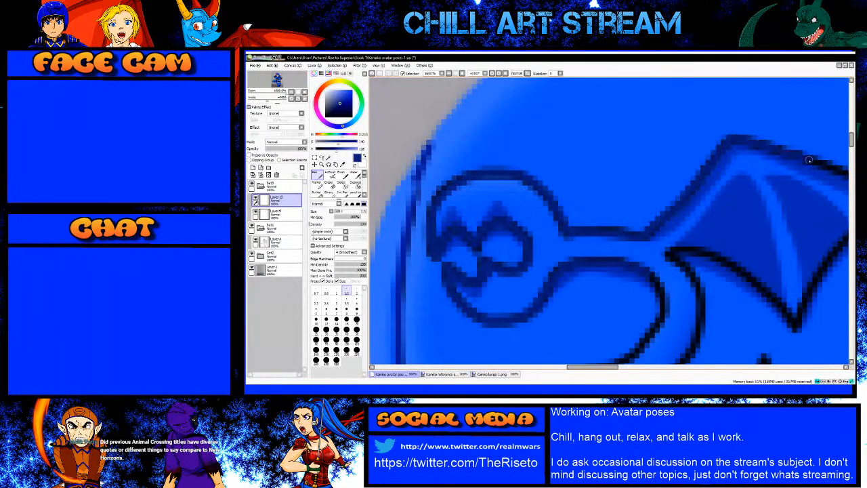
scroll(806, 160, "down", 2)
scroll(749, 136, "up", 2)
left_click(640, 130, "shift")
left_click(672, 150, "shift")
left_click(684, 167, "shift")
Step: Trace dark blue over the black scalloped lower edge of the emblem's wing, from the tip back to the body
left_click(647, 189, "shift")
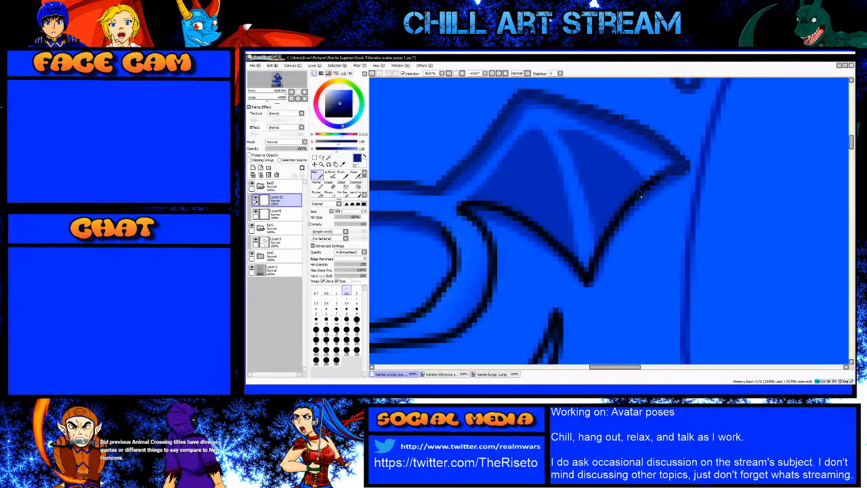
left_click(631, 199, "shift")
left_click(613, 226, "shift")
left_click(593, 258, "shift")
left_click(586, 283, "shift")
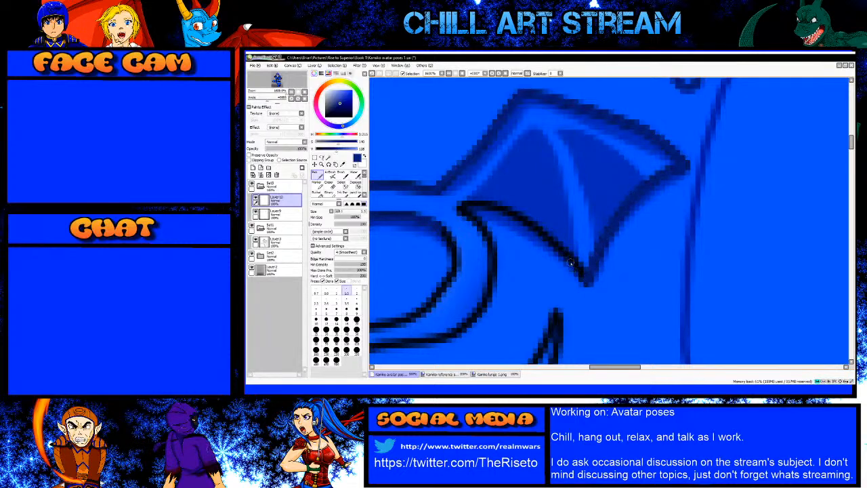
left_click(520, 218, "shift")
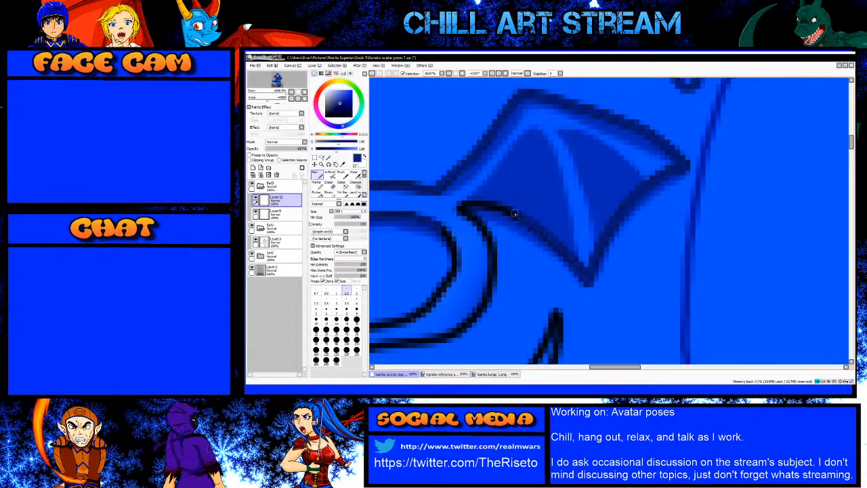
left_click(472, 204, "shift")
left_click(459, 208, "shift")
Step: Recolour the black outlines of the dragon emblem's curved body and tail with dark blue
mouse_move(460, 208)
left_mouse_down()
mouse_move(492, 252)
mouse_move(488, 303)
left_mouse_up()
scroll(493, 262, "down", 3)
scroll(466, 296, "up", 3)
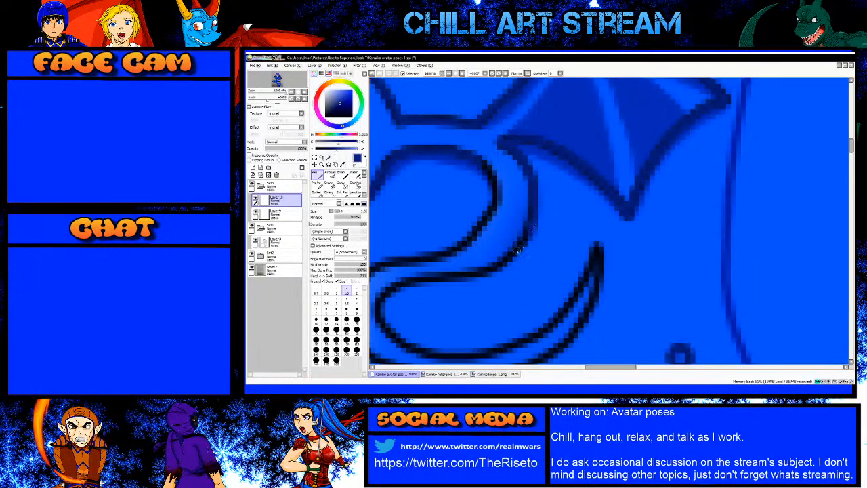
mouse_move(507, 262)
left_mouse_down()
mouse_move(390, 287)
mouse_move(380, 300)
mouse_move(382, 326)
mouse_move(443, 359)
mouse_move(505, 352)
mouse_move(498, 352)
mouse_move(542, 333)
mouse_move(580, 288)
mouse_move(593, 296)
mouse_move(582, 317)
left_mouse_up()
key("ctrl+z")
scroll(591, 304, "down", 3)
scroll(569, 319, "up", 3)
mouse_move(615, 244)
left_mouse_down()
mouse_move(540, 277)
mouse_move(492, 278)
mouse_move(421, 259)
mouse_move(405, 239)
mouse_move(411, 176)
mouse_move(450, 157)
mouse_move(496, 155)
mouse_move(525, 136)
mouse_move(541, 107)
left_mouse_up()
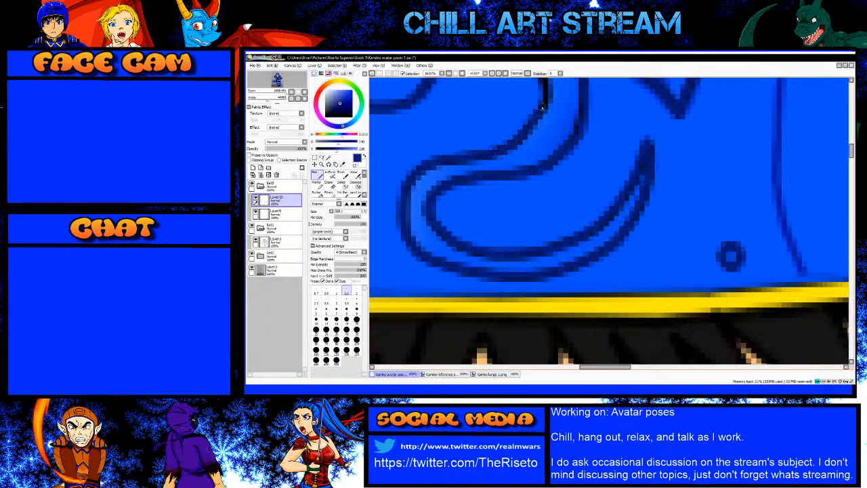
scroll(525, 155, "down", 4)
scroll(529, 130, "up", 4)
left_click_drag(536, 156, 539, 149)
scroll(527, 131, "down", 3)
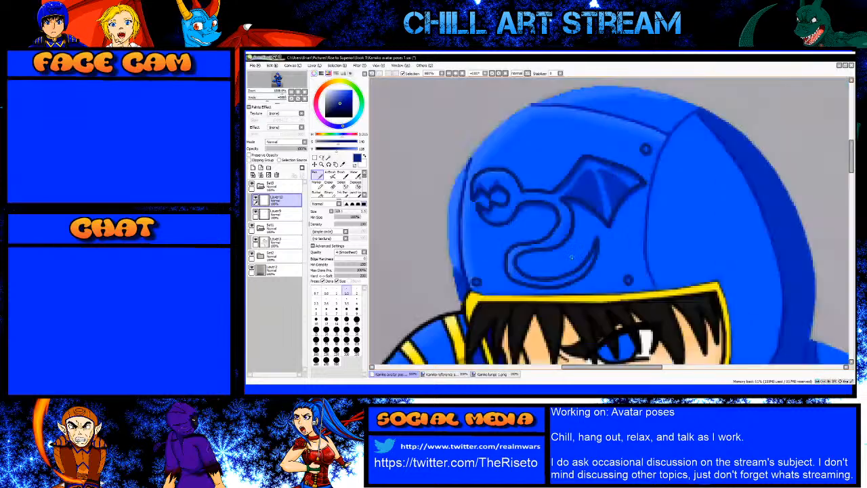
Step: Erase the black line art beneath the recoloured dragon emblem with an enlarged Eraser on the artwork layer in Set1
left_click(274, 242)
key("e")
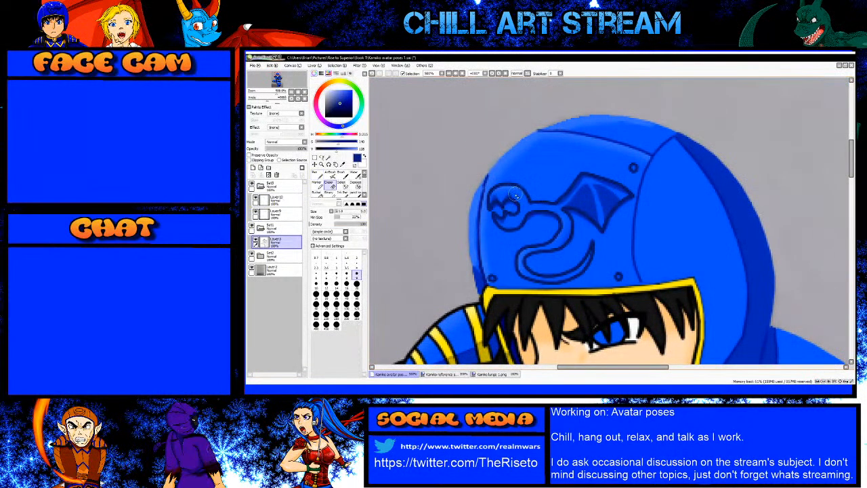
key("]")
key("]")
key("]")
key("]")
key("]")
key("]")
key("]")
key("]")
key("]")
key("]")
key("]")
mouse_move(516, 197)
left_mouse_down()
mouse_move(629, 197)
mouse_move(621, 231)
mouse_move(510, 237)
mouse_move(489, 219)
mouse_move(495, 233)
mouse_move(590, 196)
mouse_move(513, 203)
mouse_move(600, 225)
mouse_move(588, 231)
mouse_move(560, 214)
left_mouse_up()
key("ctrl+z")
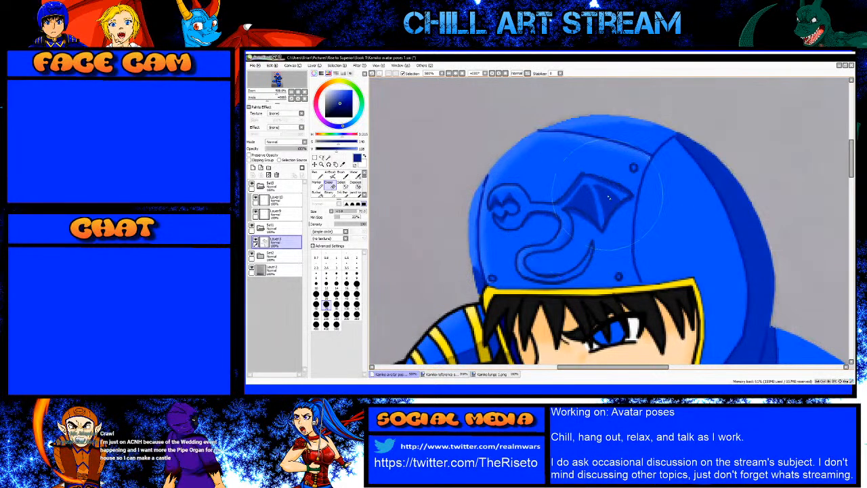
Step: Touch up the shading at the base of the emblem's wing with a sampled mid blue on the middle layer in Set2
scroll(528, 189, "up", 2)
left_click(261, 256)
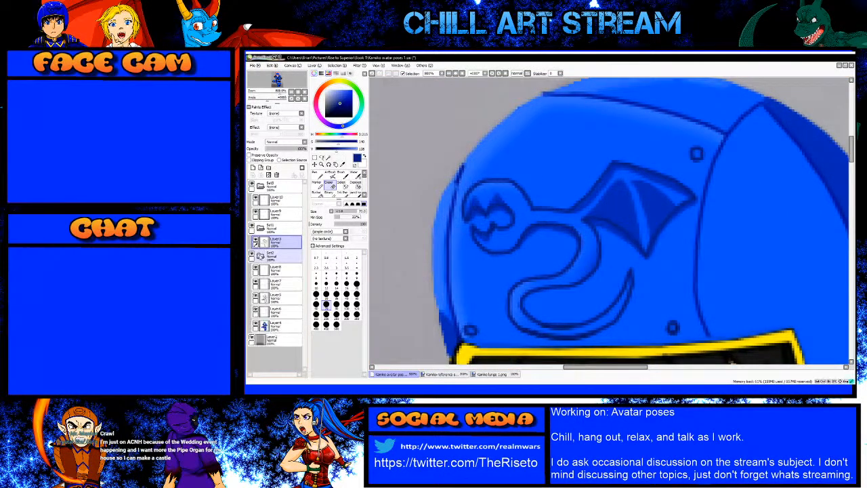
left_click(278, 298)
scroll(552, 220, "up", 2)
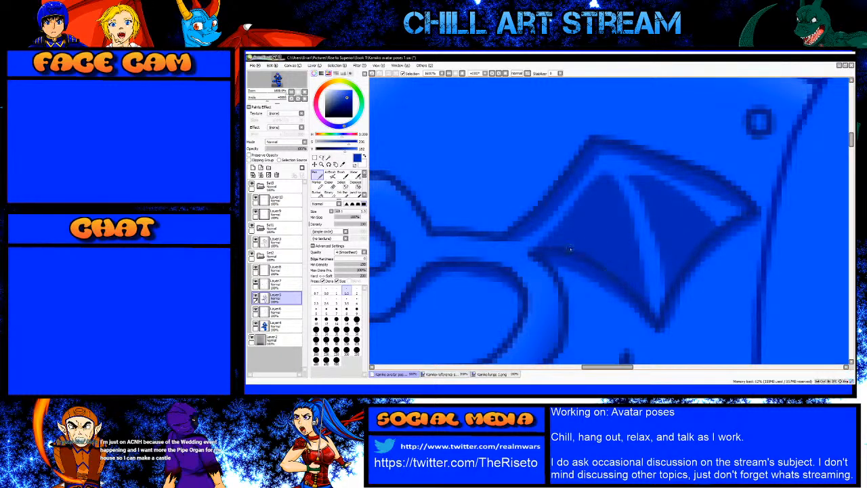
scroll(570, 249, "down", 2)
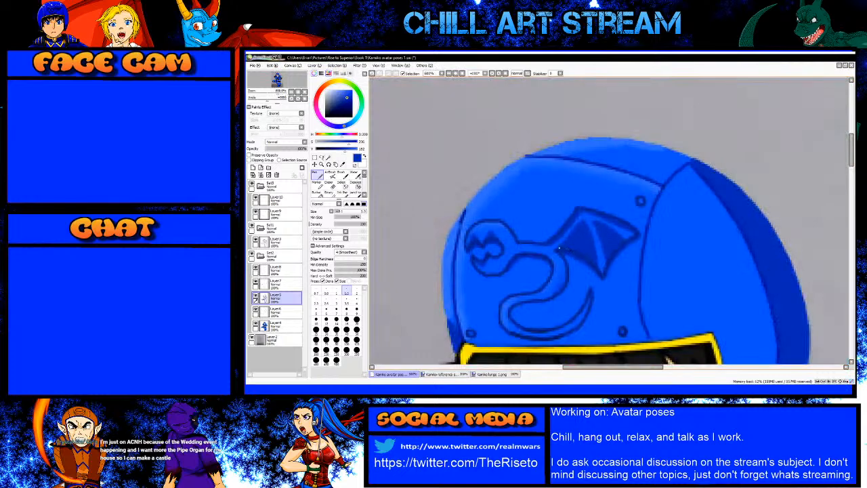
scroll(558, 248, "up", 3)
Step: Erase leftover dark traces around the emblem's body and wing with a smaller Eraser on the artwork layer in Set1
left_click(276, 241)
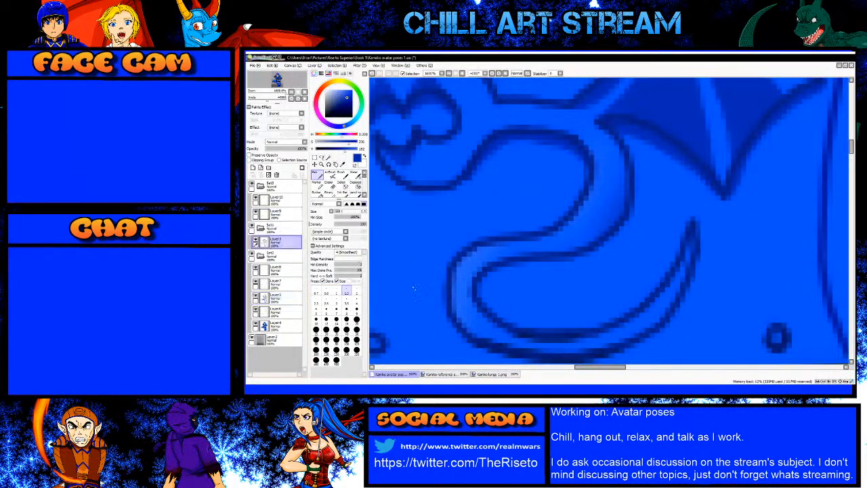
key("e")
scroll(545, 250, "down", 3)
key("bracketleft")
key("bracketleft")
key("bracketleft")
key("bracketleft")
key("bracketleft")
key("bracketleft")
key("bracketleft")
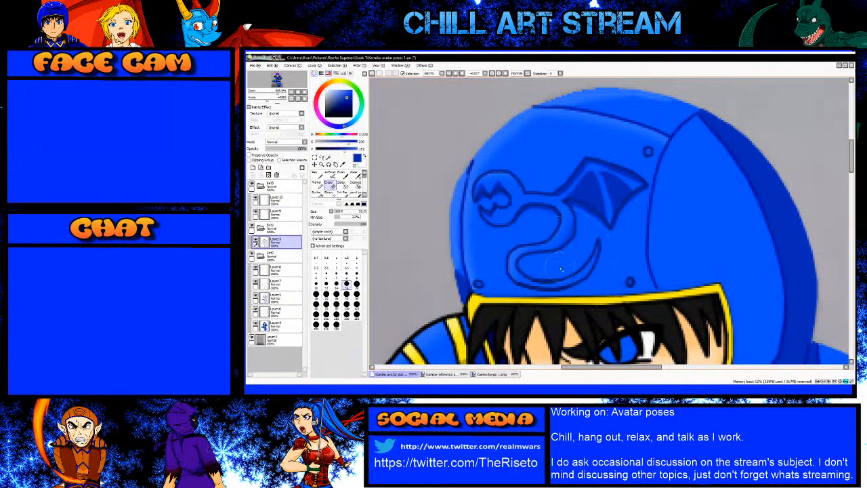
scroll(561, 268, "up", 2)
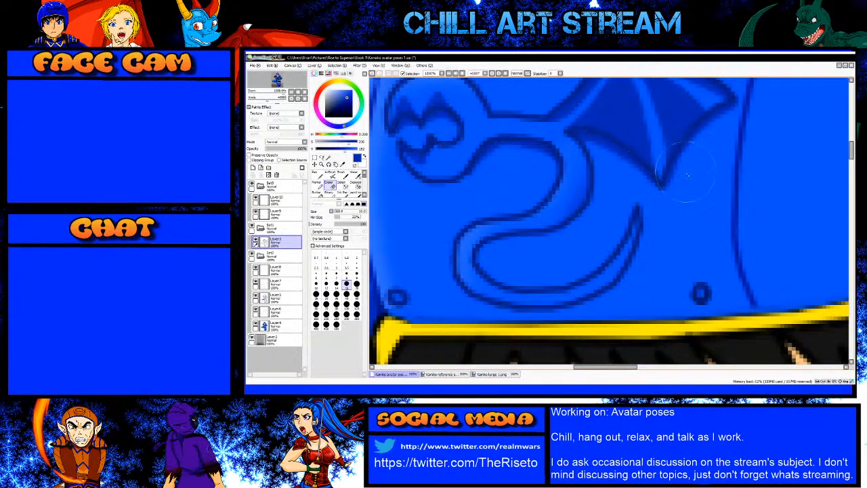
scroll(648, 164, "down", 3)
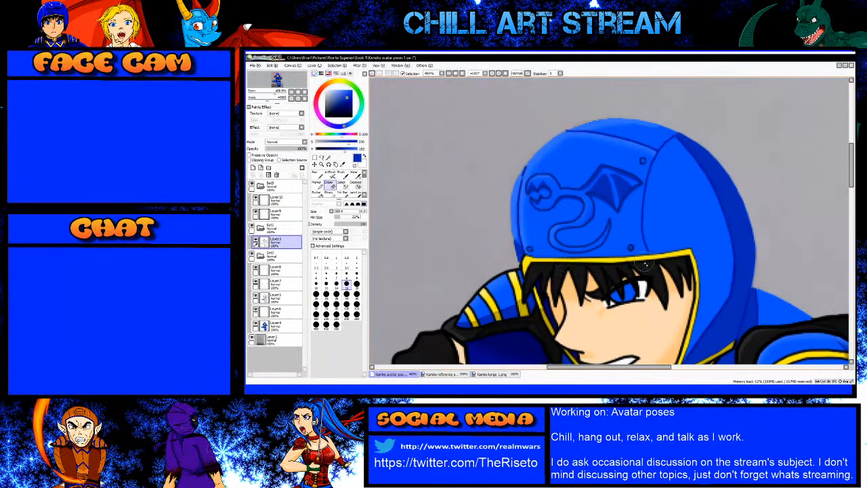
Step: Erase the dark edge along the bottom of the helmet just above the yellow brow trim
scroll(607, 264, "up", 1)
scroll(623, 256, "up", 1)
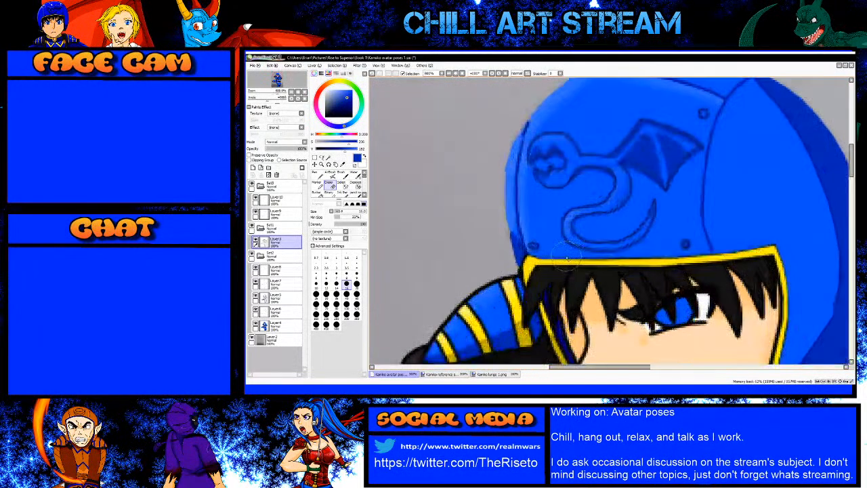
scroll(566, 256, "up", 1)
mouse_move(537, 246)
left_mouse_down()
mouse_move(772, 247)
mouse_move(842, 232)
left_mouse_up()
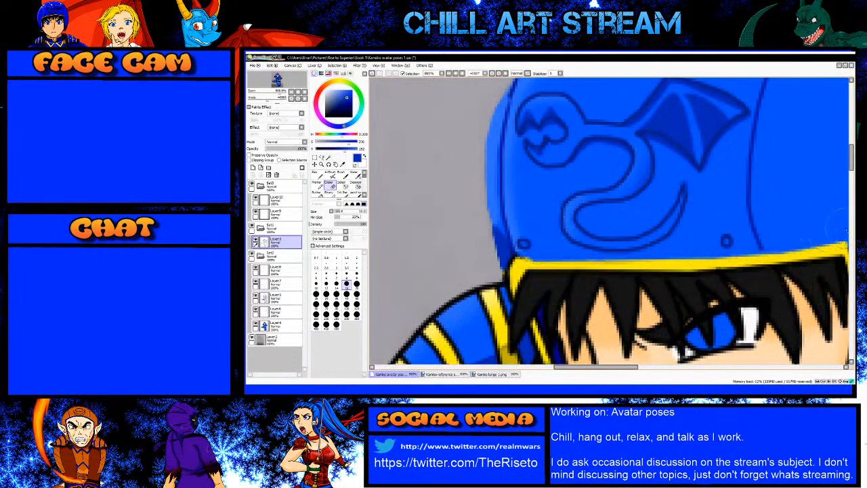
scroll(842, 232, "down", 2)
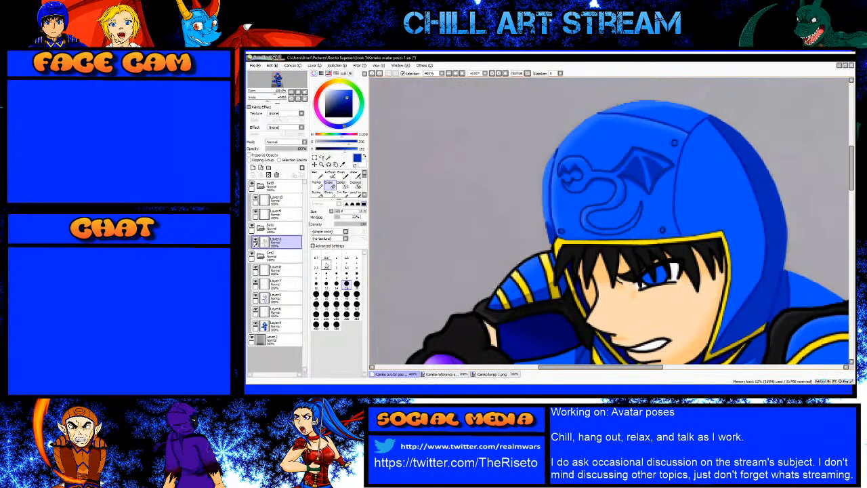
Step: Paint sampled bright blue over the remaining dark edge above the yellow brow trim, up to its rear corner, on the upper paint layer
left_click(274, 198)
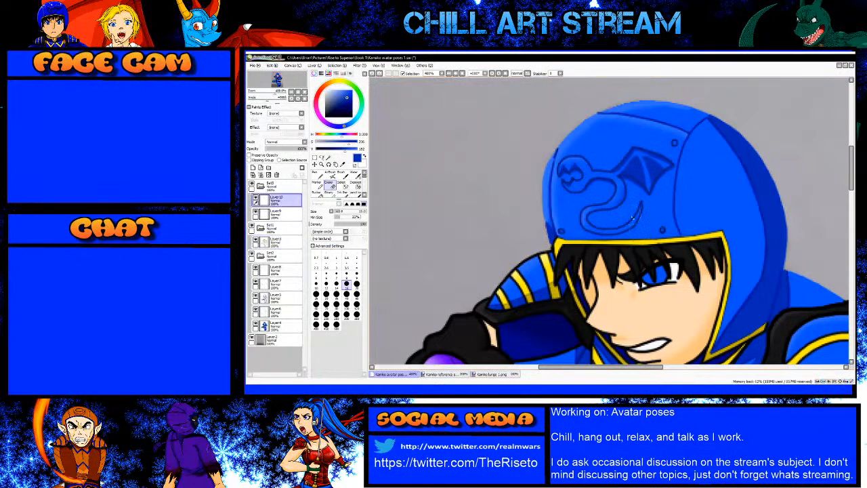
scroll(726, 251, "up", 3)
right_click(752, 252)
scroll(745, 248, "down", 3)
key("n")
scroll(537, 261, "up", 3)
key("bracketright")
key("bracketright")
key("bracketright")
key("bracketright")
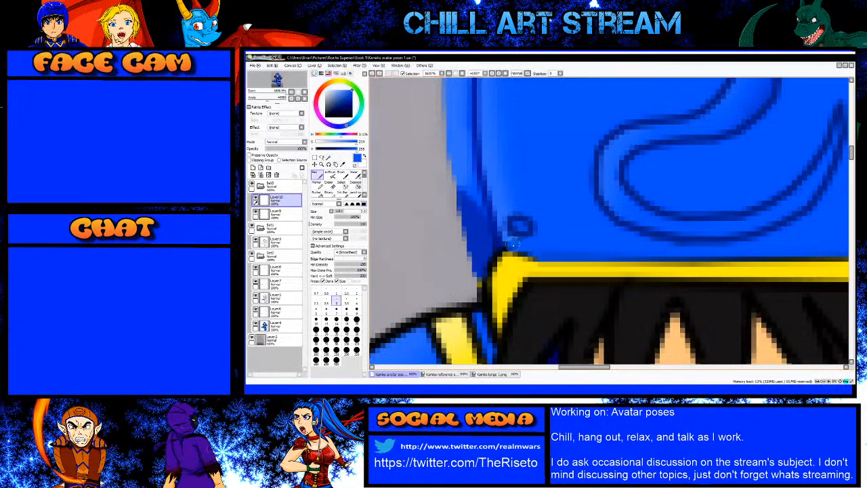
scroll(563, 256, "down", 3)
scroll(651, 256, "up", 2)
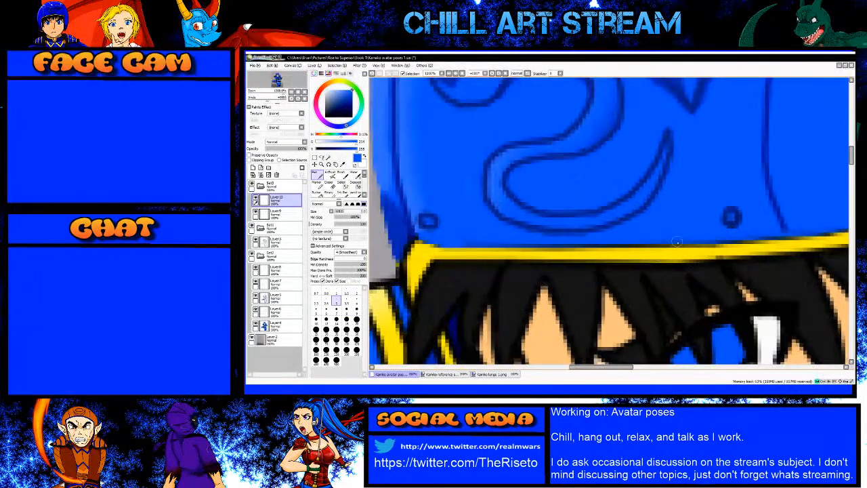
scroll(718, 237, "down", 2)
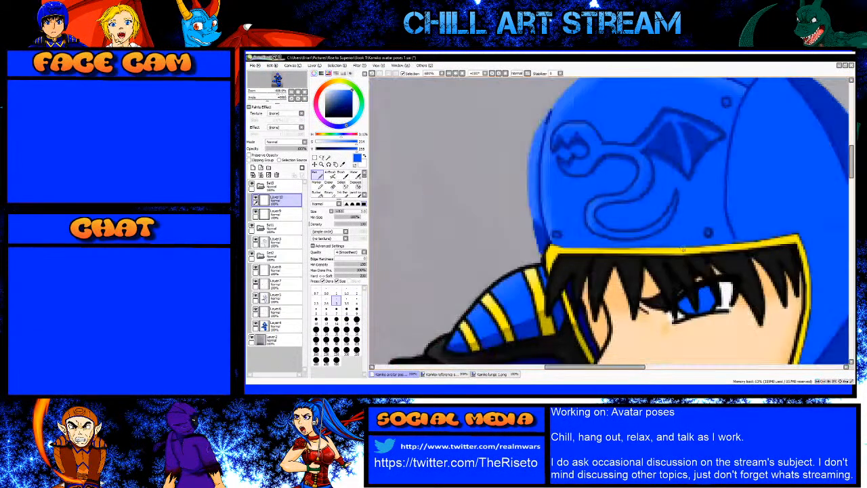
scroll(715, 231, "up", 3)
left_click(720, 233, "shift")
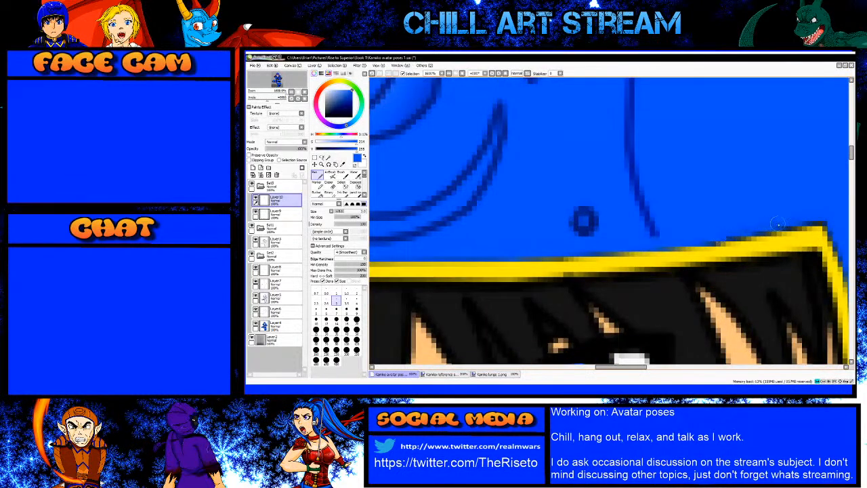
left_click(822, 222, "shift")
Step: Extend the helmet's rear seam line down to the yellow brow trim with a sampled dark blue and a thinner Pen
left_click(645, 219, "alt")
key("bracketleft")
key("bracketleft")
key("bracketleft")
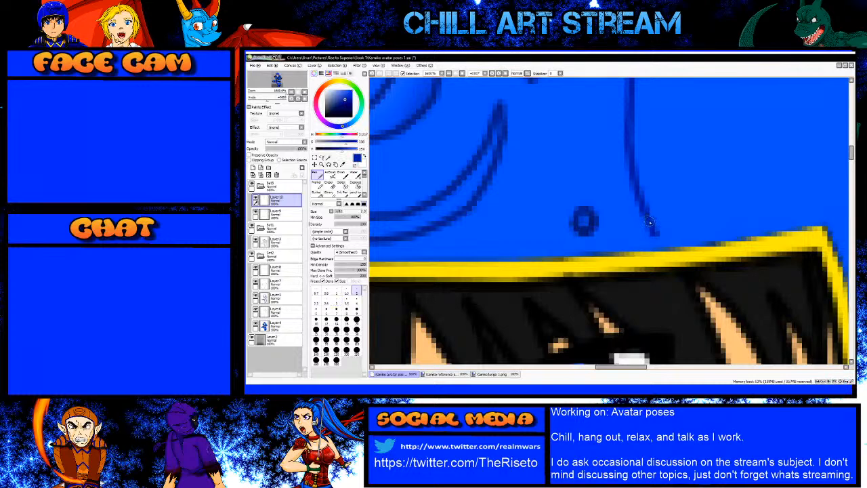
left_click_drag(654, 232, 664, 249)
scroll(629, 233, "down", 5)
scroll(546, 231, "up", 3)
scroll(517, 239, "up", 2)
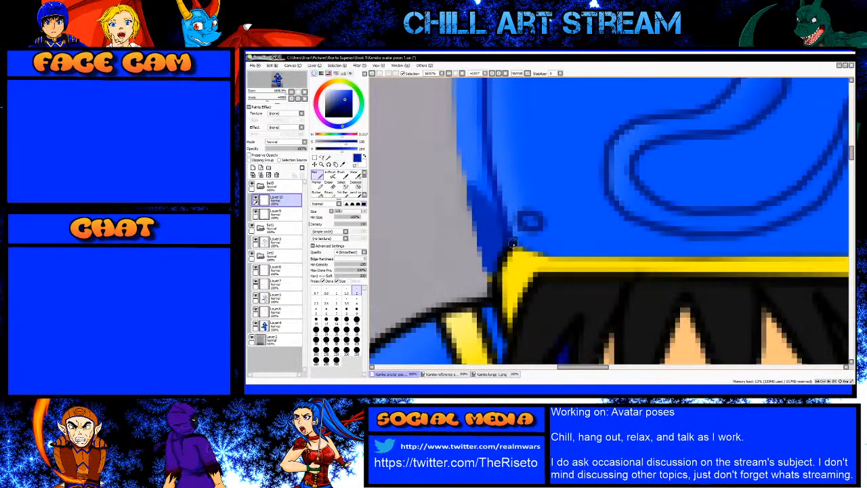
Step: Cover the leftover black pixels at the helmet's rear corner above the yellow brow trim with sampled dark blue
right_click(489, 249)
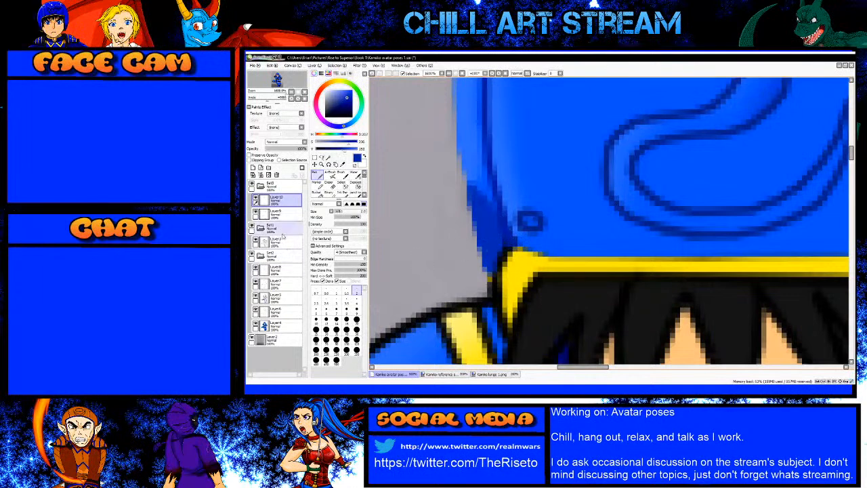
left_click(279, 215)
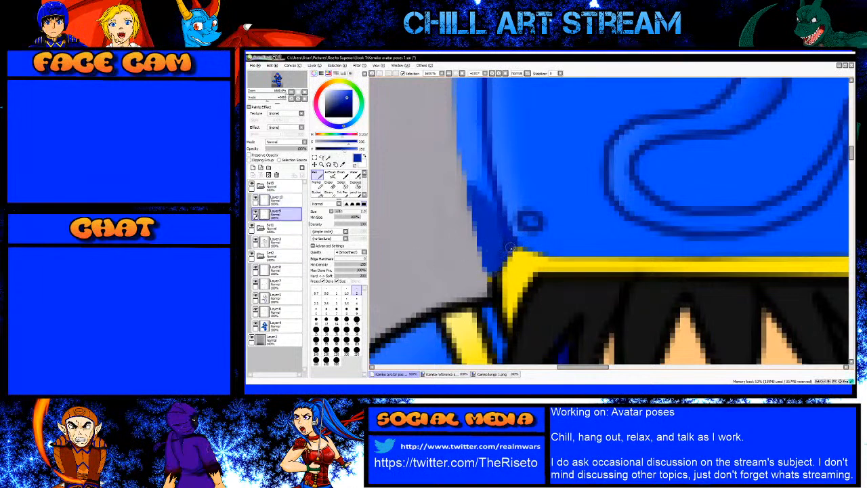
scroll(505, 245, "down", 1)
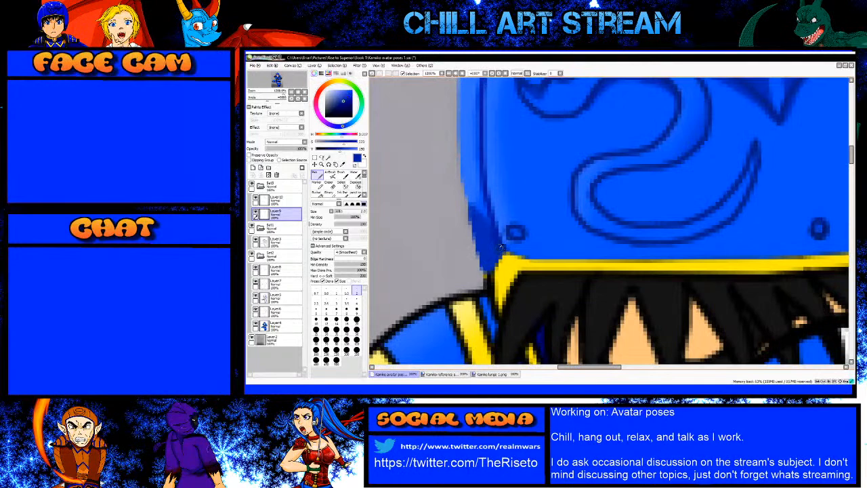
right_click(500, 249)
scroll(500, 246, "up", 1)
key("bracketleft")
key("bracketleft")
scroll(494, 242, "down", 5)
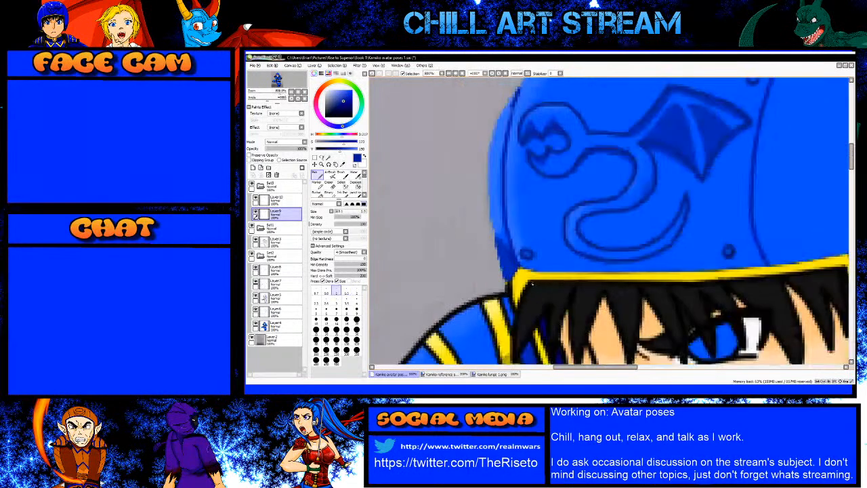
scroll(623, 270, "down", 3)
scroll(641, 291, "up", 3)
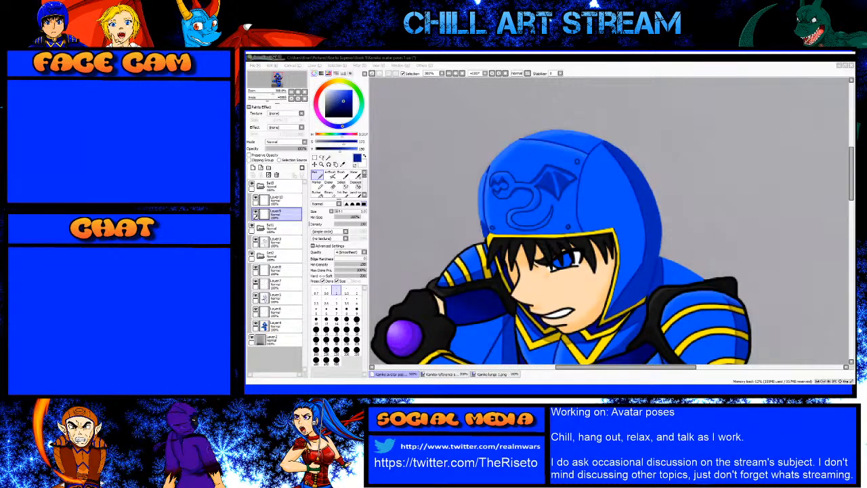
key("alt+Tab")
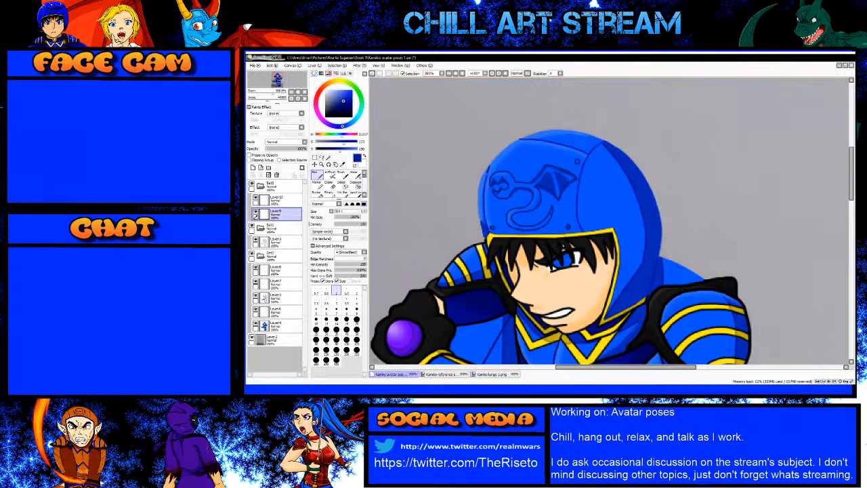
Step: Sample the dark gold of the helmet's lower side trim and add a new layer between the two paint layers in the top set
scroll(628, 309, "up", 3)
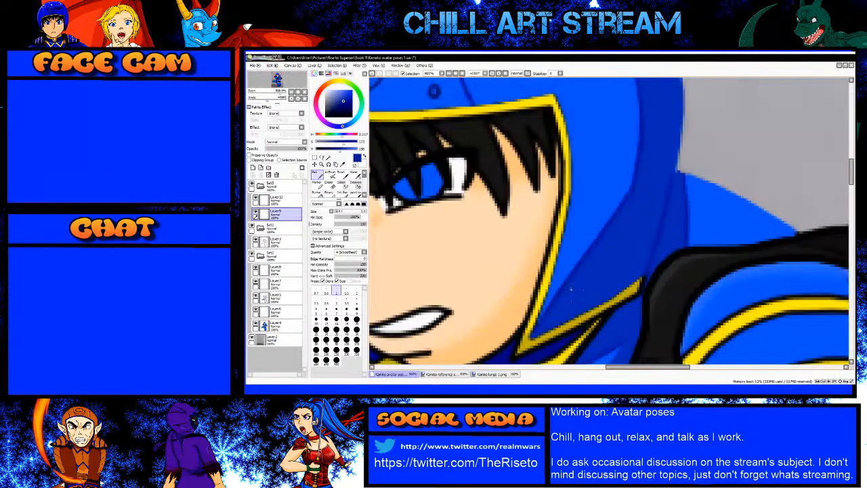
right_click(634, 291)
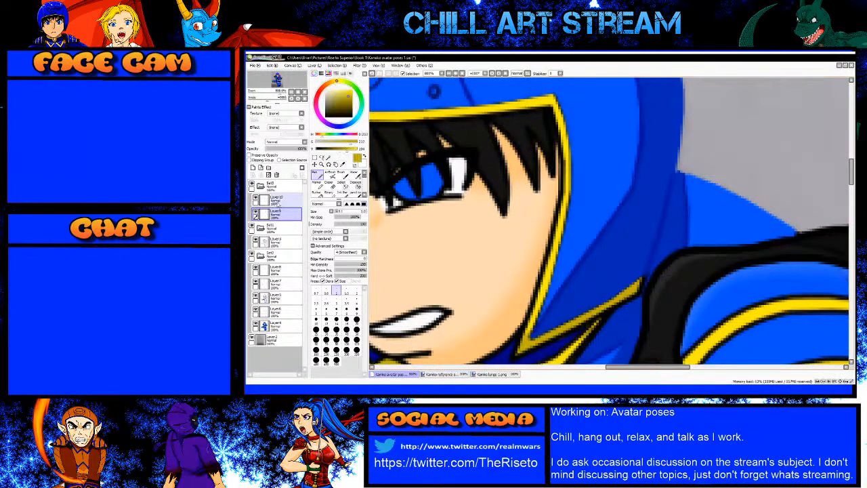
left_click(274, 198)
scroll(632, 282, "up", 2)
key("bracketright")
left_click(252, 167)
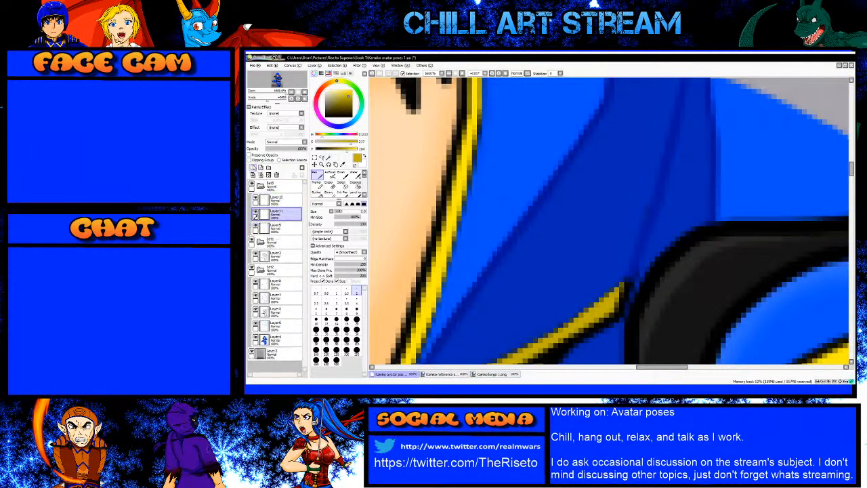
Step: Paint dark gold over the black outline at the rear end and lower edge of the helmet's side trim with a thicker Pen
key("bracketright")
key("bracketright")
left_click(630, 275)
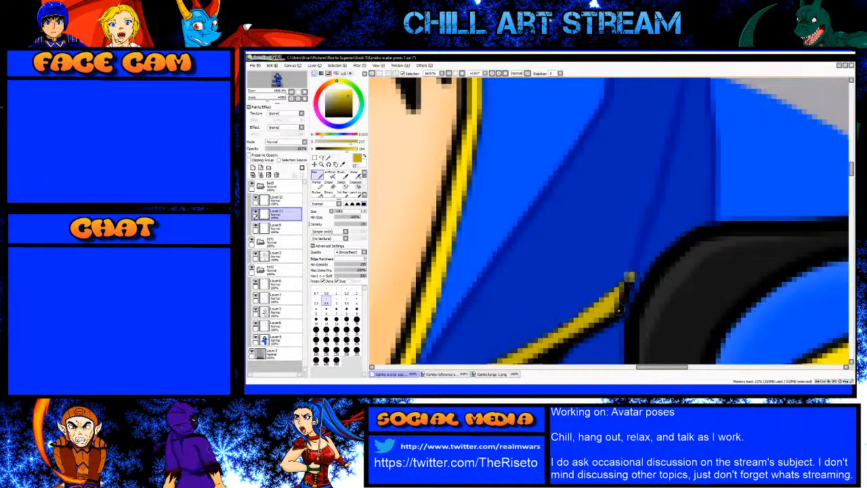
left_click(617, 315, "shift")
key("ctrl+z")
key("ctrl+z")
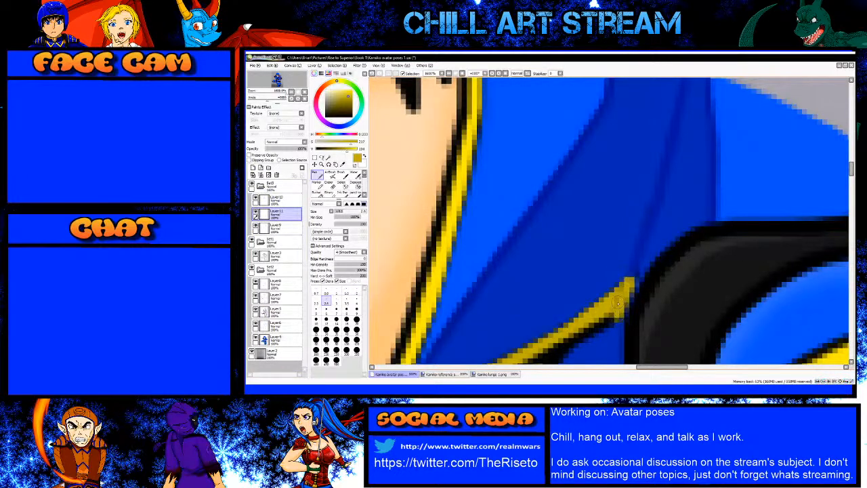
scroll(609, 312, "down", 2)
scroll(606, 316, "up", 1)
left_click_drag(586, 309, 634, 288)
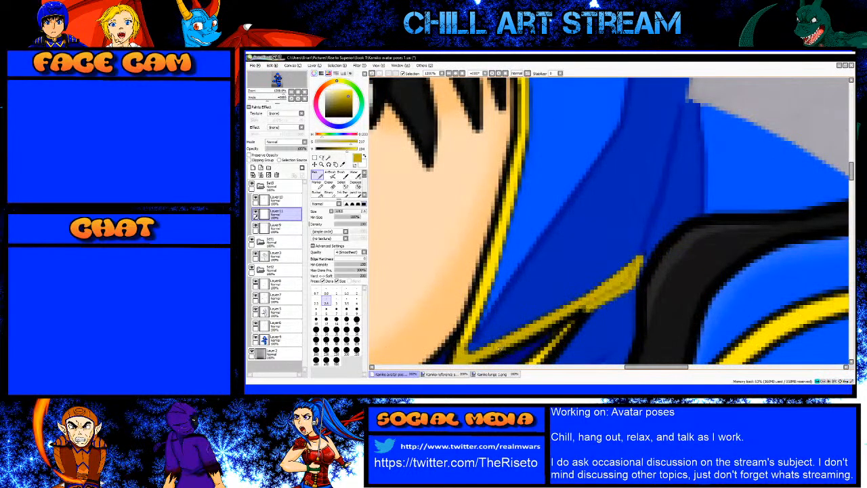
Step: Paint dark gold over the black outline around the side trim's pointed front corner near the chin and along its edges
scroll(508, 342, "down", 2)
scroll(521, 330, "up", 1)
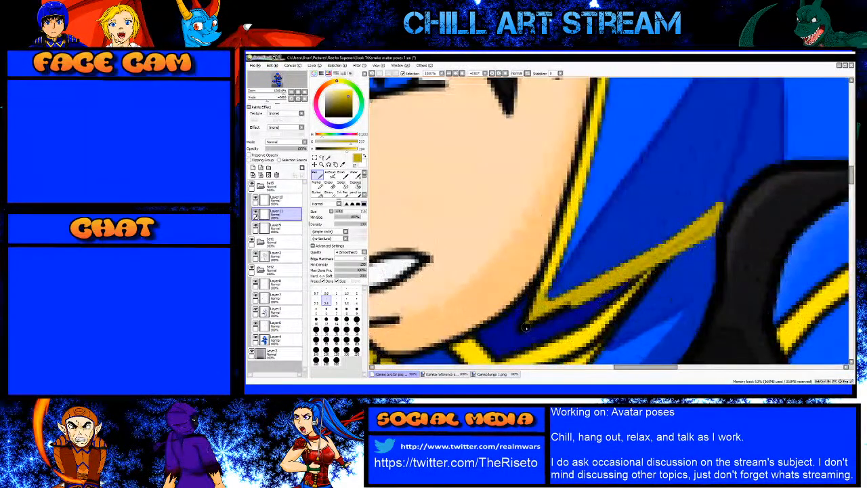
mouse_move(521, 329)
left_mouse_down()
mouse_move(576, 303)
mouse_move(522, 331)
left_mouse_up()
left_click_drag(538, 293, 529, 309)
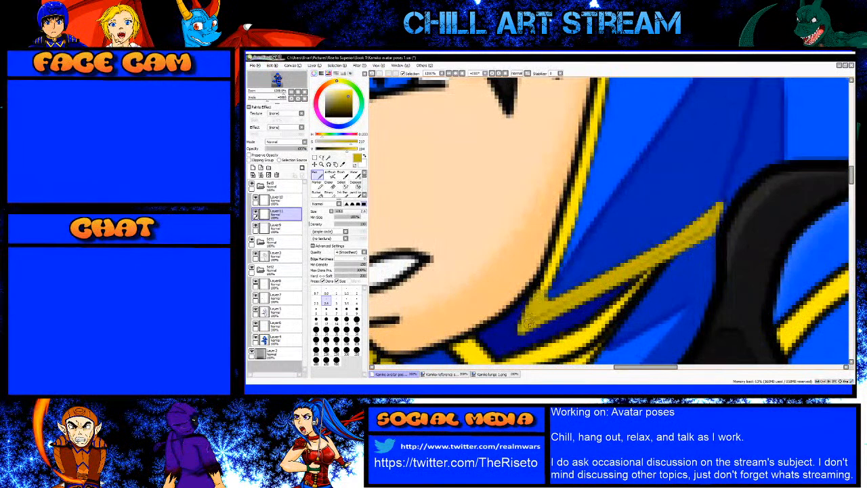
left_click(526, 328)
left_click(601, 284, "shift")
mouse_move(667, 253)
left_mouse_down()
mouse_move(712, 216)
mouse_move(674, 242)
left_mouse_up()
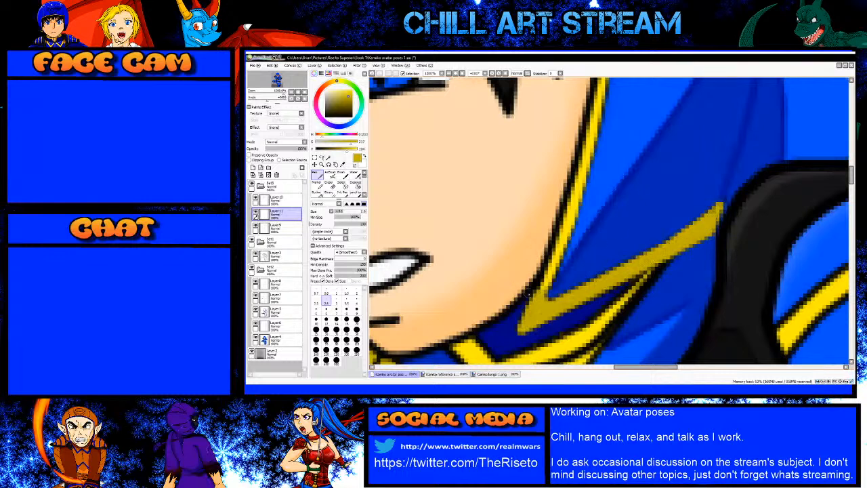
Step: Paint sampled bright yellow over the black inner outline of the face trim from the chin corner upward on Layer9
left_click(568, 227, "alt")
left_click(278, 229)
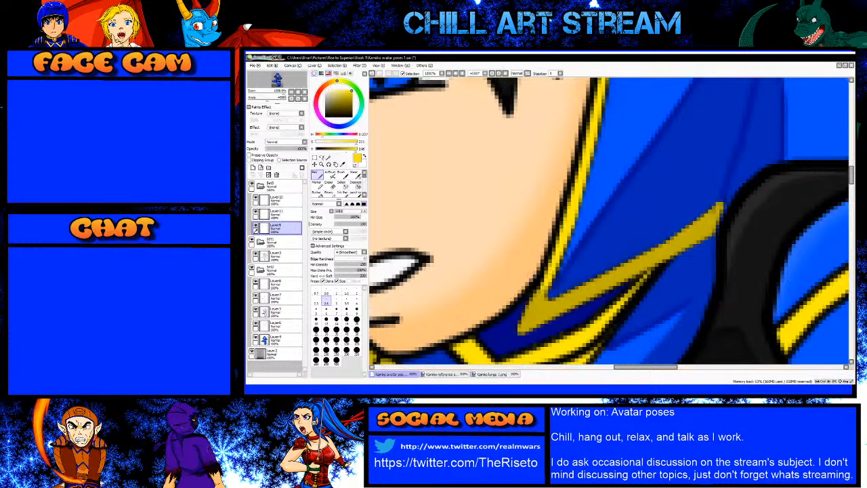
left_click(532, 302)
left_click(547, 253, "shift")
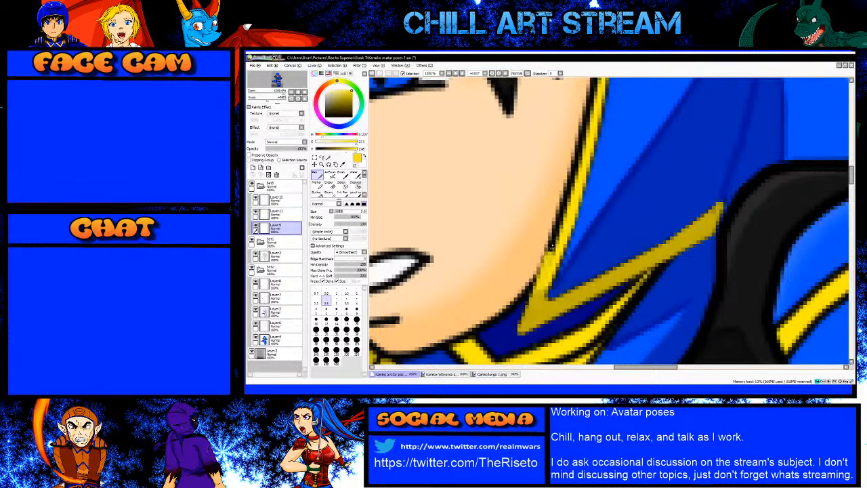
key("ctrl+z")
left_click(552, 244, "shift")
left_click(575, 170, "shift")
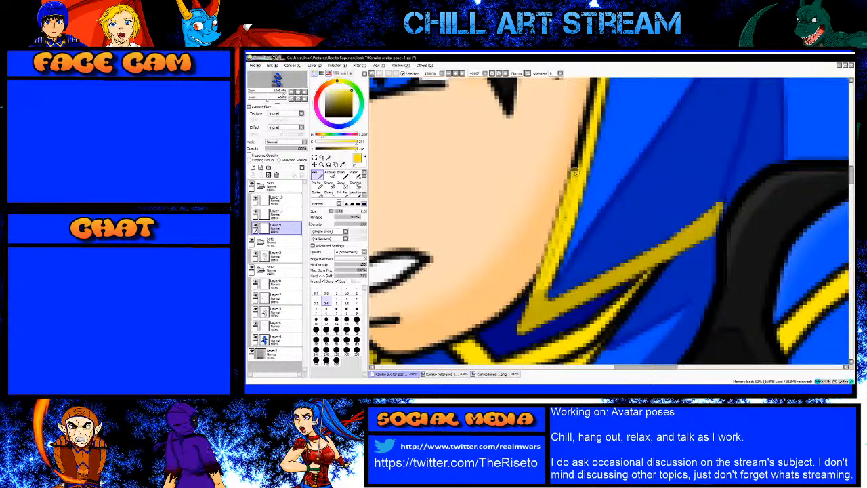
left_click(587, 107, "shift")
Step: Continue the bright yellow over the face trim's black inner outline beside the hair, up to the front brow corner
scroll(538, 285, "down", 3)
scroll(547, 234, "up", 5)
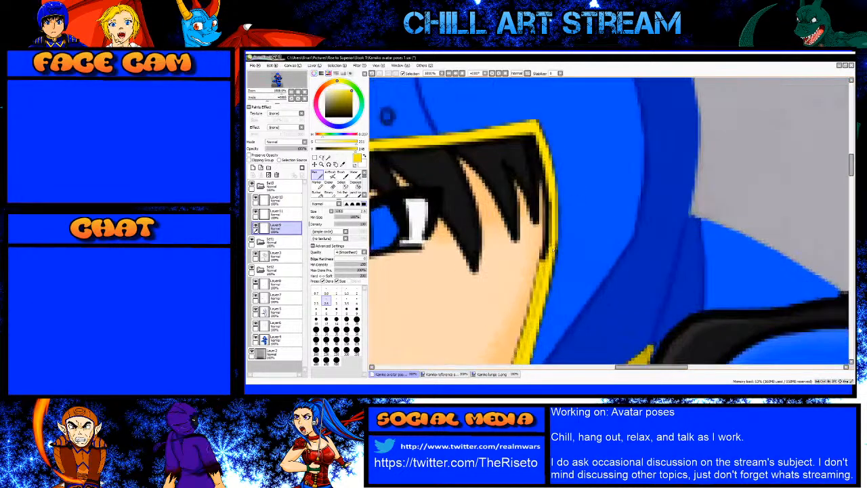
left_click(549, 234, "shift")
left_click(550, 156, "shift")
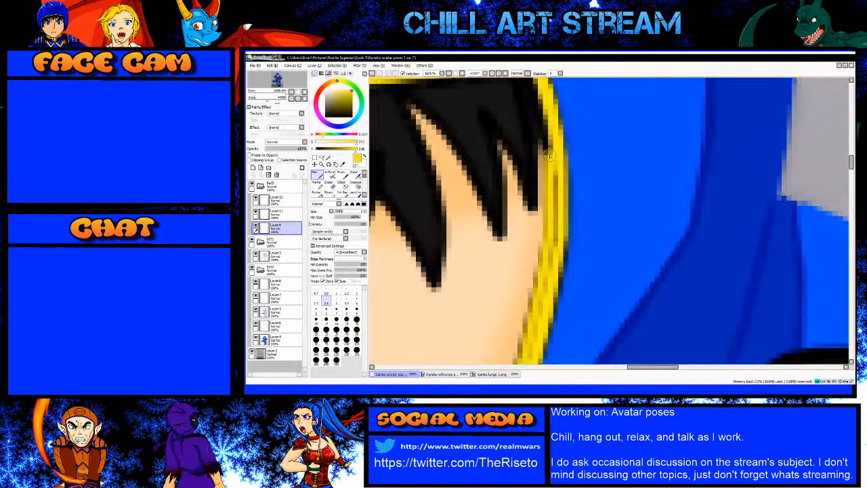
scroll(541, 203, "down", 2)
scroll(540, 162, "up", 2)
left_click(543, 161, "shift")
left_click(532, 124, "shift")
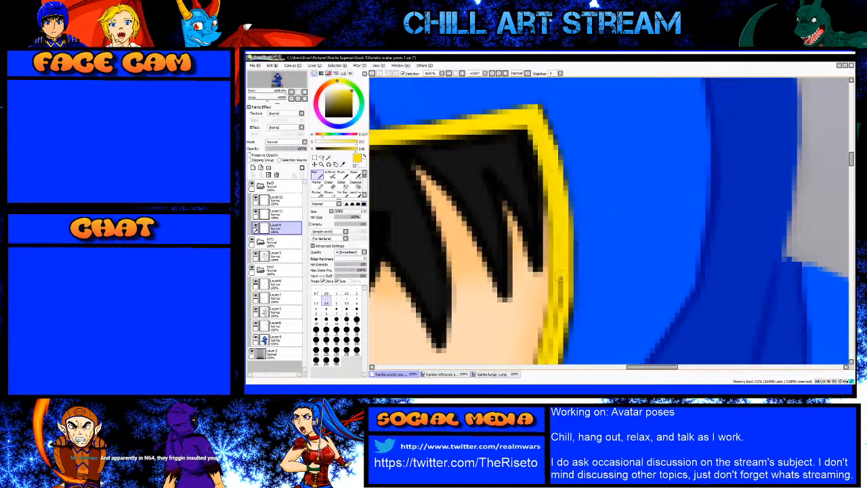
Step: Fill the dark streaks remaining inside the face trim beside the cheek with bright yellow
scroll(561, 296, "down", 2)
scroll(560, 297, "up", 1)
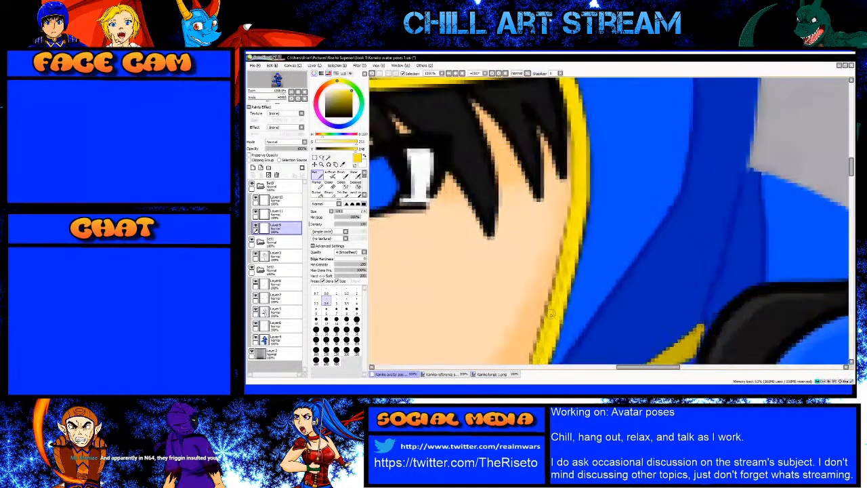
scroll(554, 291, "down", 1)
scroll(550, 279, "up", 2)
left_click_drag(559, 279, 550, 311)
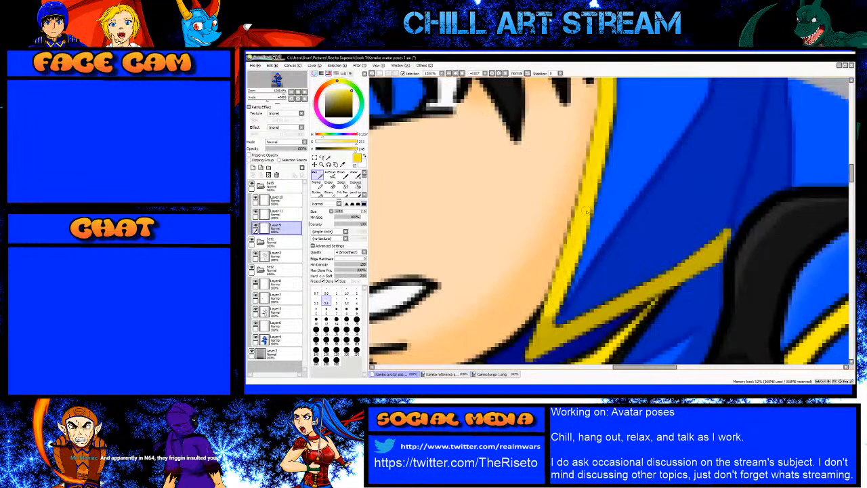
left_click_drag(587, 178, 596, 111)
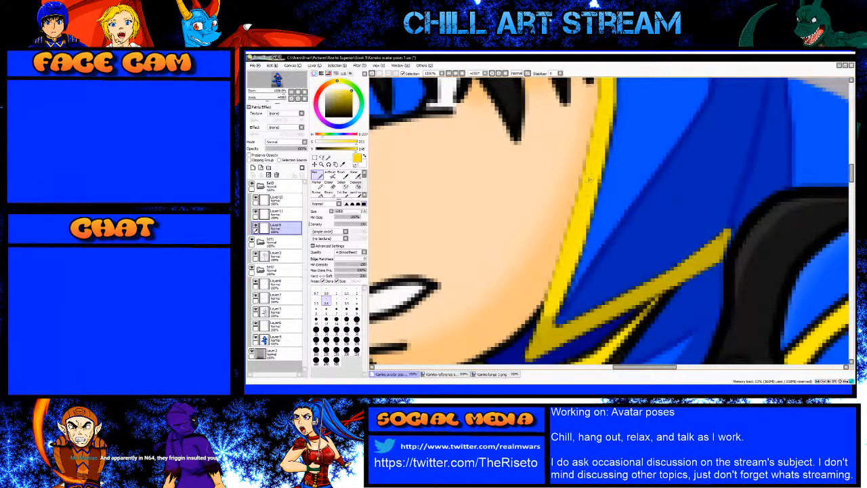
scroll(601, 138, "down", 4)
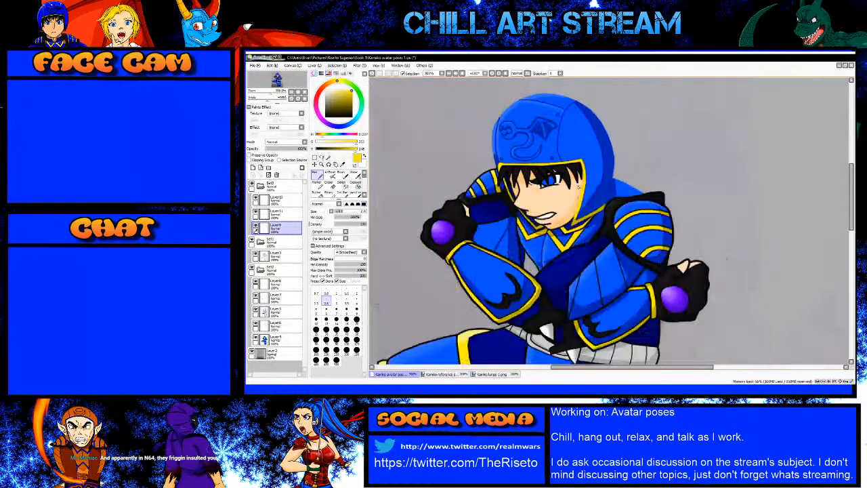
Step: Paint bright yellow over the black lower edge of the brow trim from its rear corner past the middle of the fringe
scroll(452, 174, "up", 3)
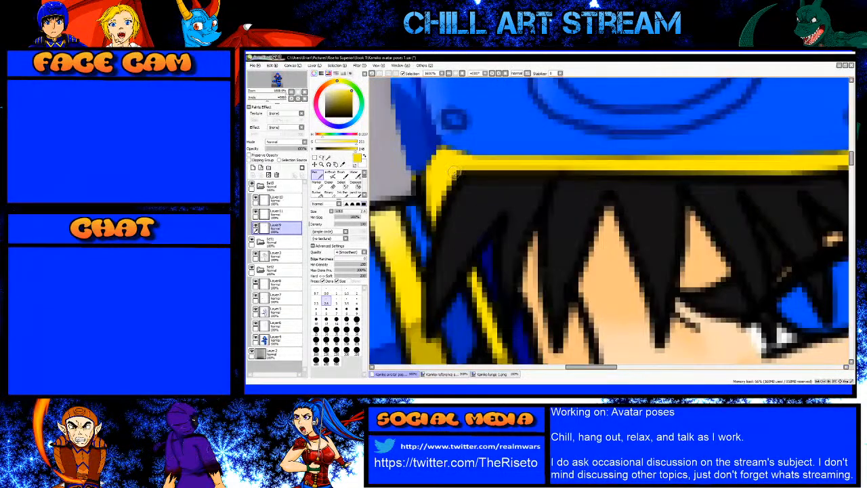
left_click(455, 172)
left_click(595, 175, "shift")
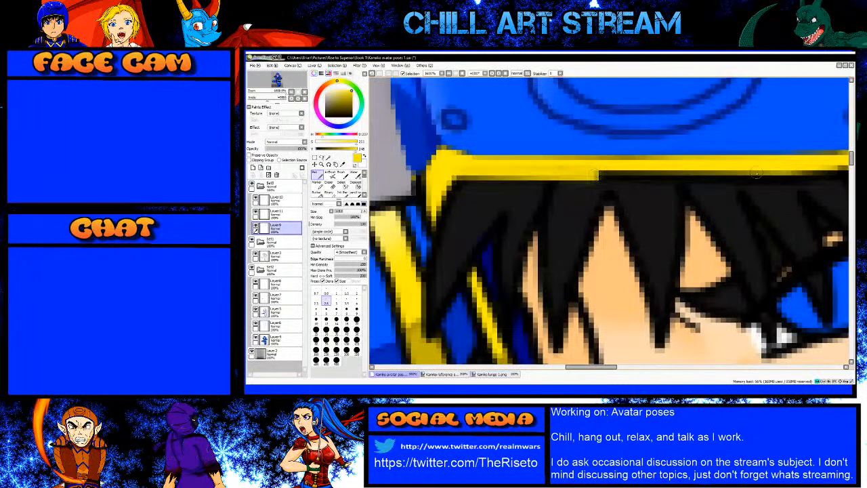
left_click(769, 172, "shift")
Step: Extend the bright yellow along the brow trim's lower edge above the eye to its front corner and fill dark gaps
scroll(632, 183, "down", 3)
scroll(709, 181, "up", 2)
scroll(640, 192, "down", 2)
scroll(684, 188, "up", 3)
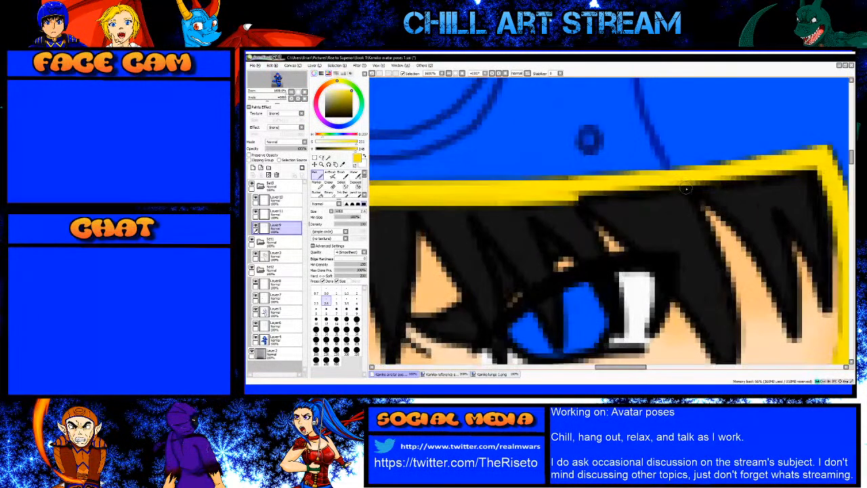
left_click(791, 178, "shift")
left_click(818, 167, "shift")
left_click_drag(793, 177, 741, 176)
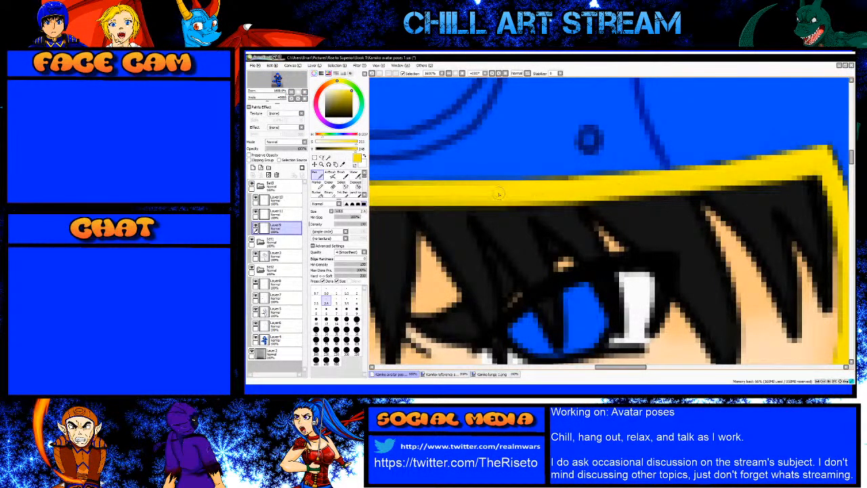
Step: Paint bright yellow over the black outline on the outer side of the brow trim's rear corner
scroll(474, 193, "down", 2)
scroll(398, 208, "up", 2)
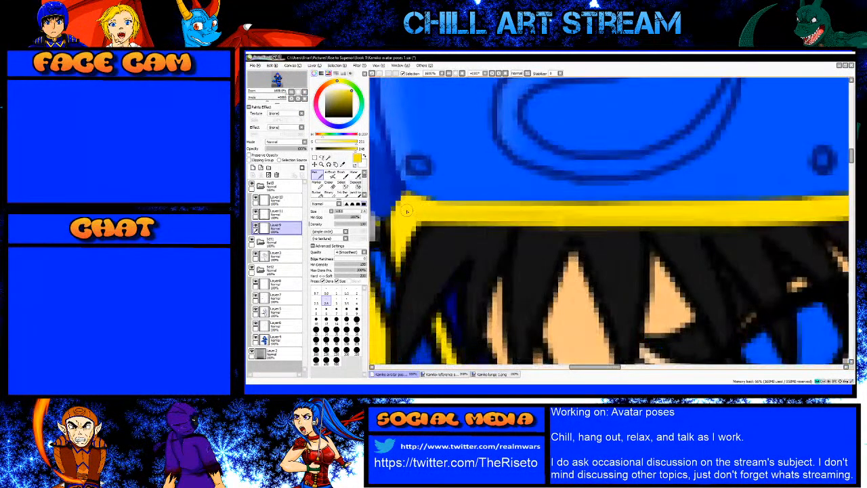
scroll(406, 210, "down", 2)
scroll(413, 224, "up", 2)
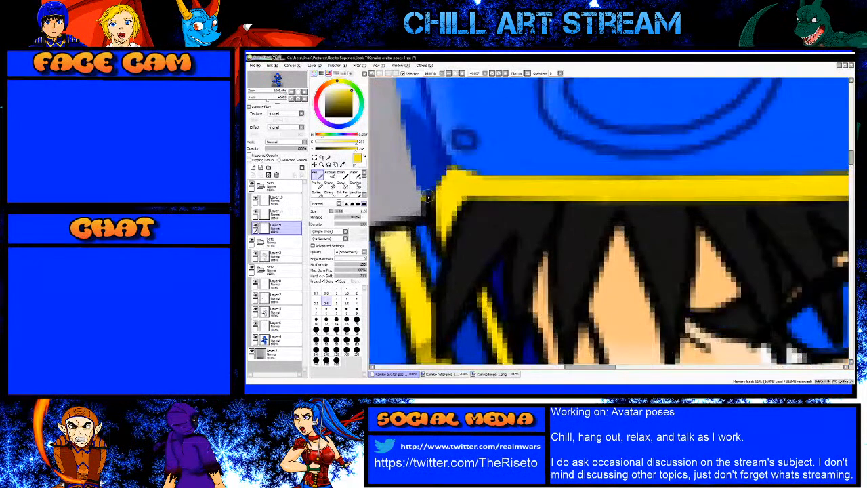
left_click_drag(432, 198, 443, 251)
key("ctrl+z")
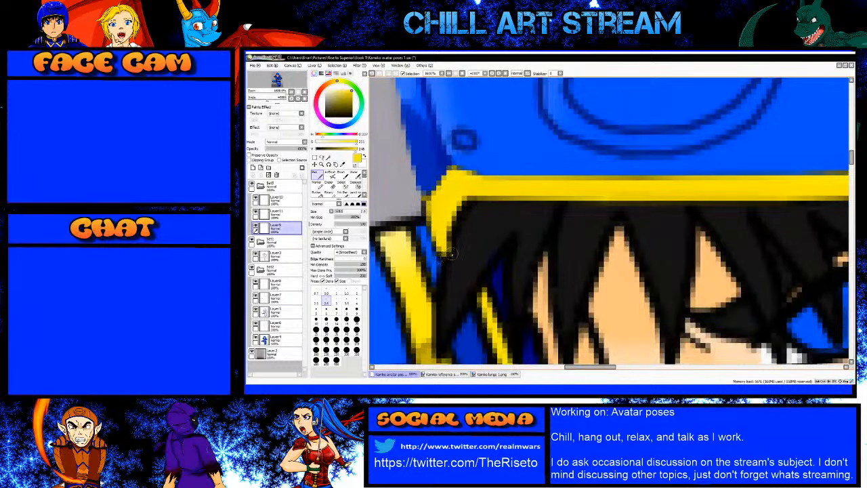
Step: Erase the excess bright yellow at the lower tip of the brow trim's rear corner
key("e")
key("[")
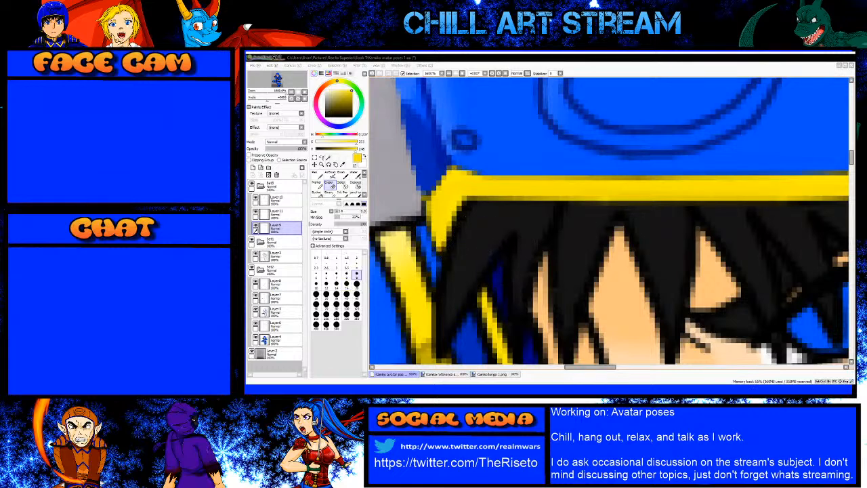
scroll(530, 219, "down", 3)
scroll(507, 267, "up", 3)
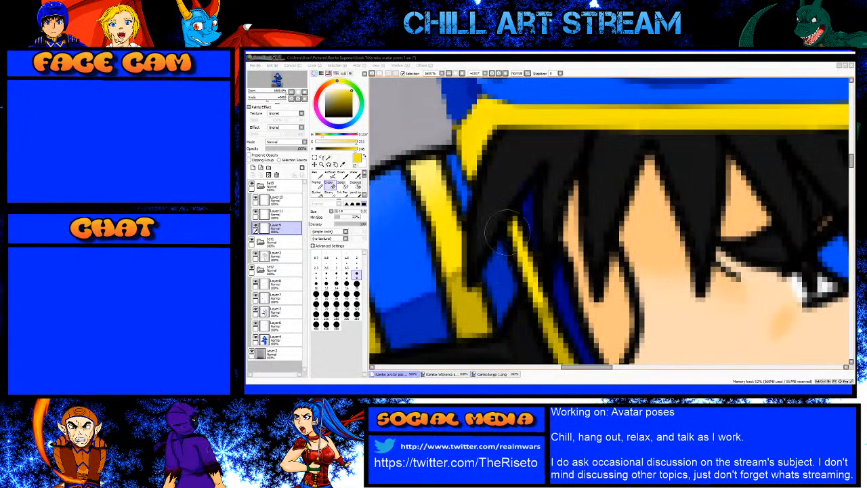
Step: Paint sampled bright yellow over the black outer outline of the thin helmet trim strip behind the hair
left_click(281, 228)
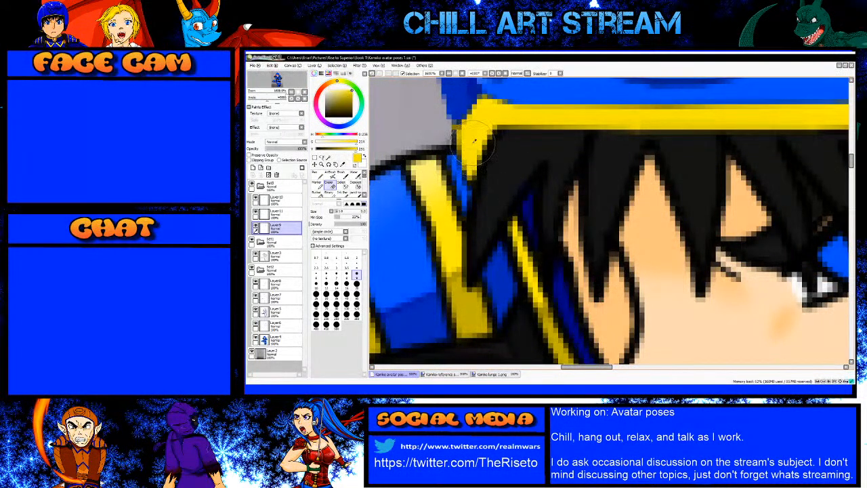
key("bracketleft")
key("n")
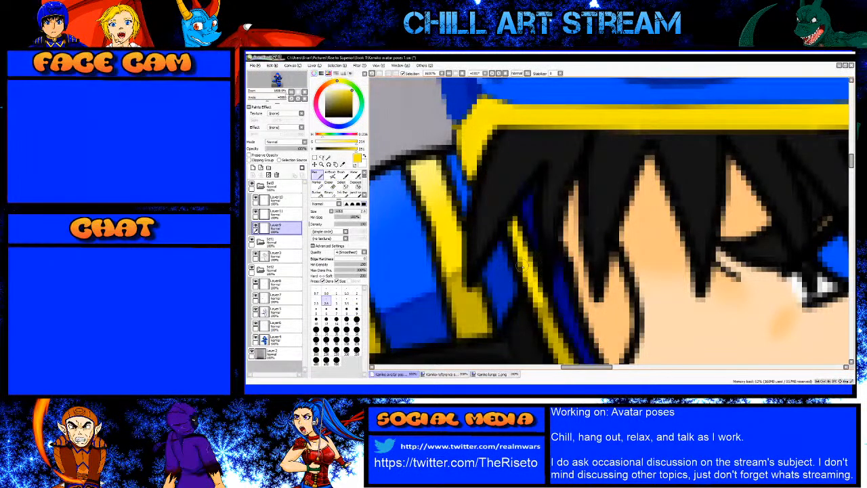
left_click(530, 300)
left_click(507, 233, "shift")
scroll(506, 234, "down", 2)
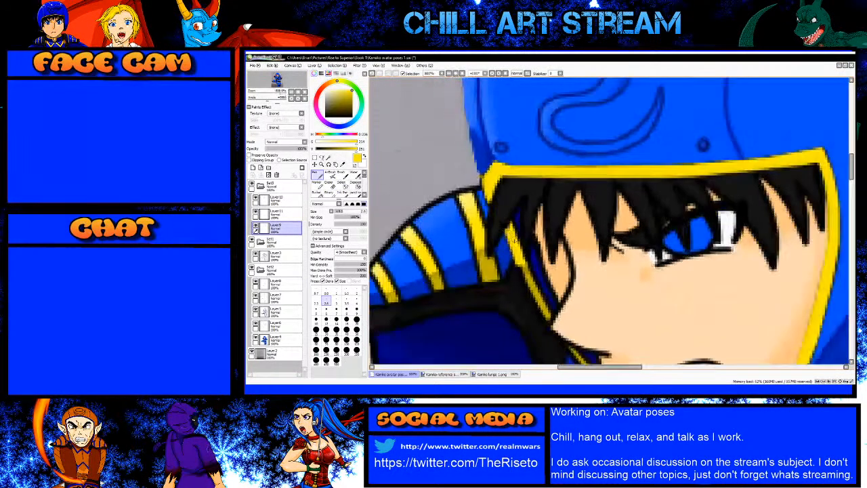
scroll(516, 258, "up", 2)
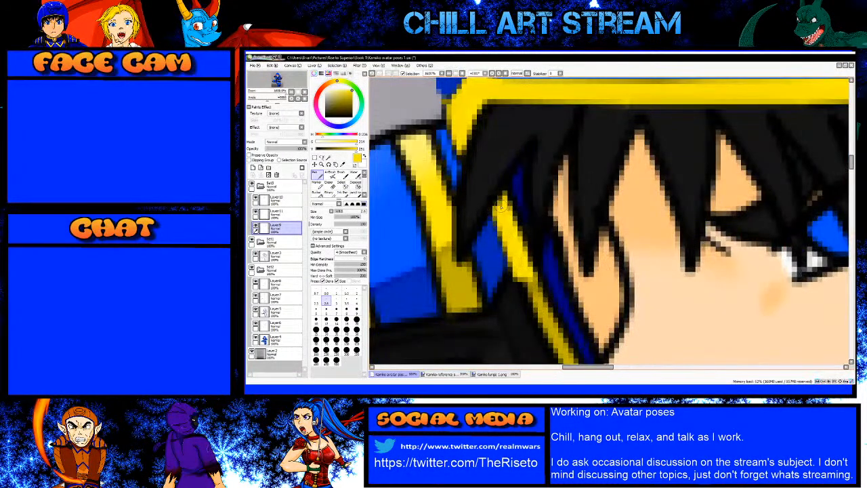
scroll(502, 208, "down", 2)
scroll(526, 264, "up", 2)
left_click(544, 315)
left_click(504, 239, "shift")
left_click(491, 206, "shift")
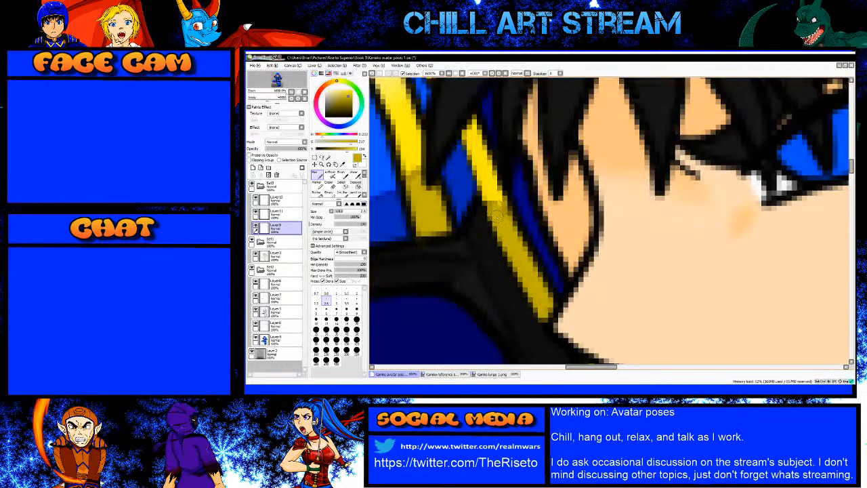
Step: Cover the black outline at the start of the thin strip's shaded section with darker yellow, using a smaller brush
key("bracketleft")
key("bracketleft")
key("bracketleft")
key("bracketleft")
left_click_drag(481, 198, 499, 234)
scroll(503, 236, "down", 3)
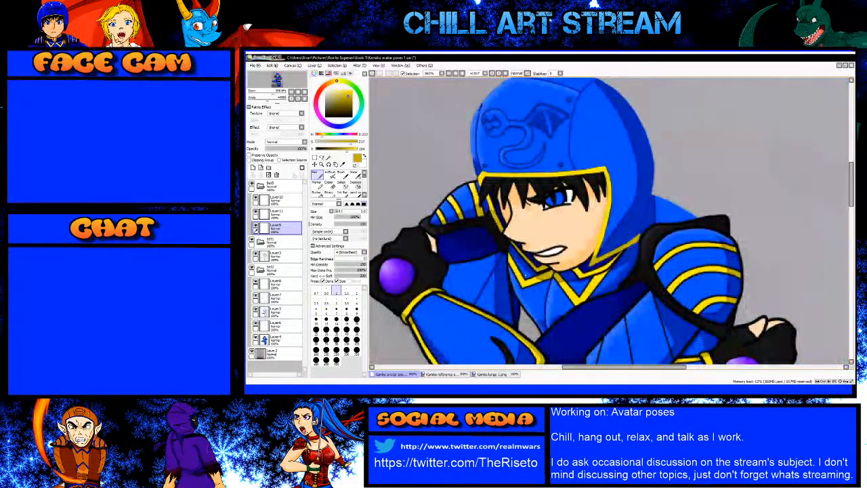
Step: Paint darker yellow over the black outline at the upper end of the shaded trim strip below the nose
scroll(534, 227, "up", 3)
key("bracketright")
key("bracketright")
key("bracketright")
key("bracketright")
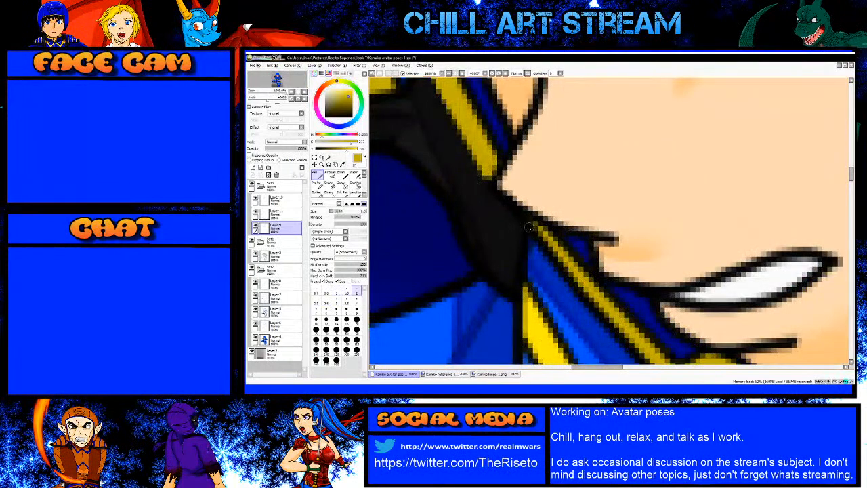
key("ctrl+y")
key("ctrl+z")
key("ctrl+y")
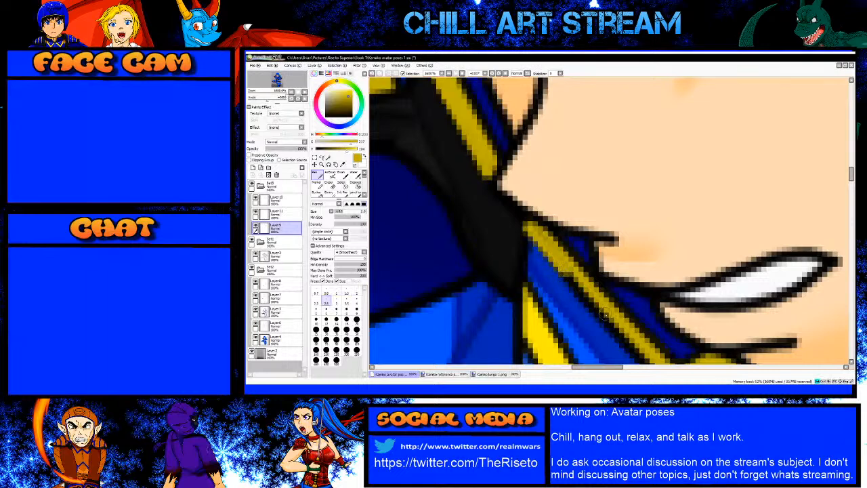
Step: Paint darker yellow over the black outlines at the shaded trim's corner below the mouth and up its length, and save the drawing
scroll(607, 324, "down", 3)
scroll(557, 287, "up", 3)
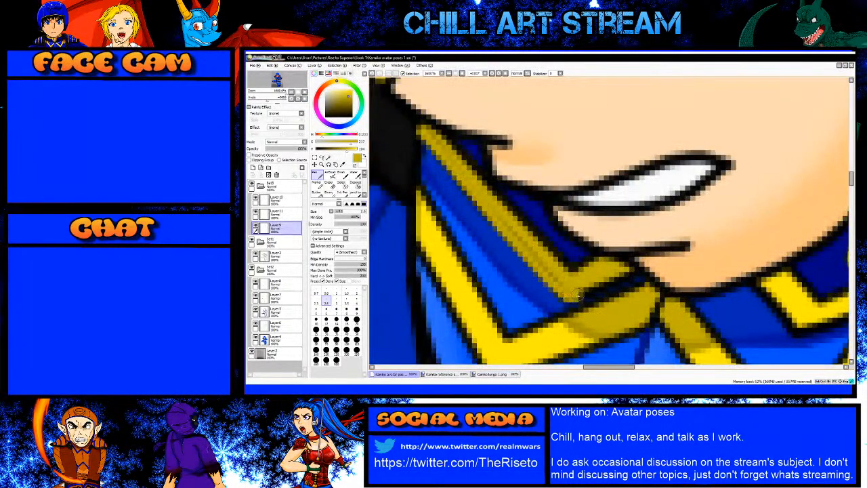
left_click(628, 272, "shift")
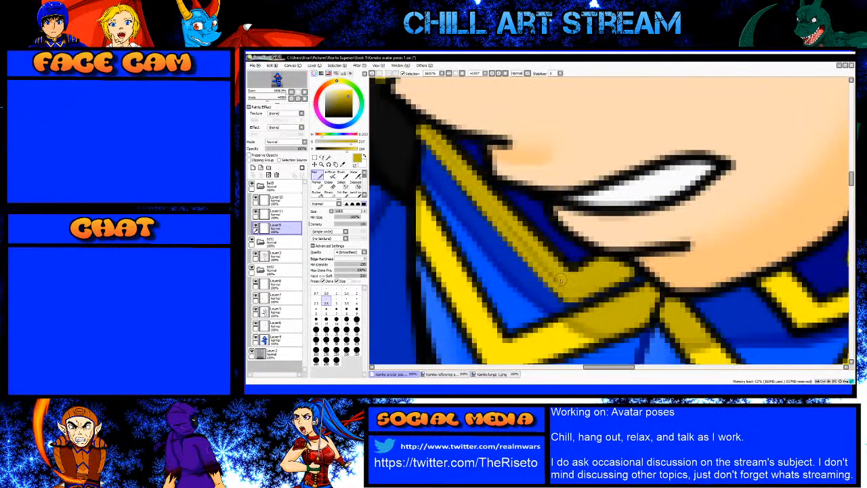
left_click(429, 136, "shift")
scroll(532, 263, "down", 6)
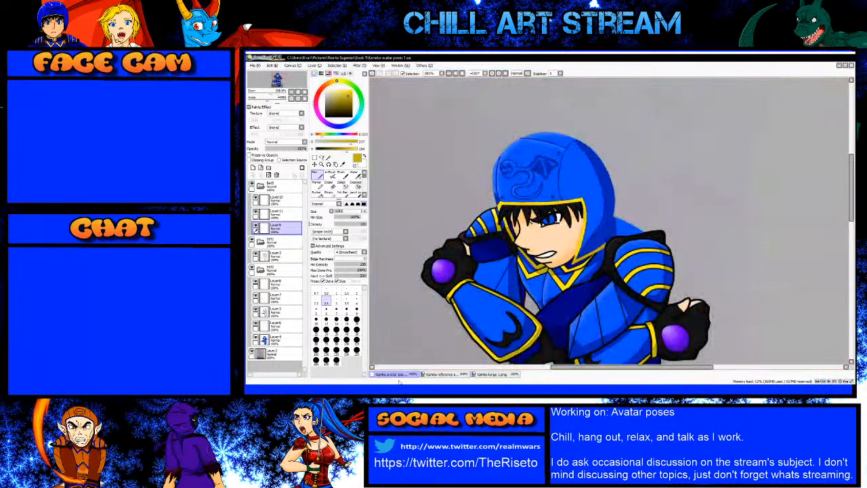
key("ctrl+s")
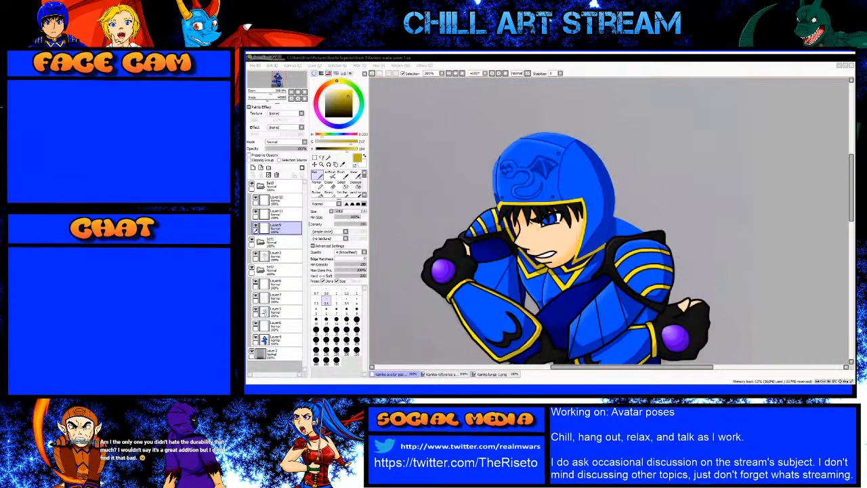
left_click(346, 339)
key("alt+Tab")
left_click(560, 97)
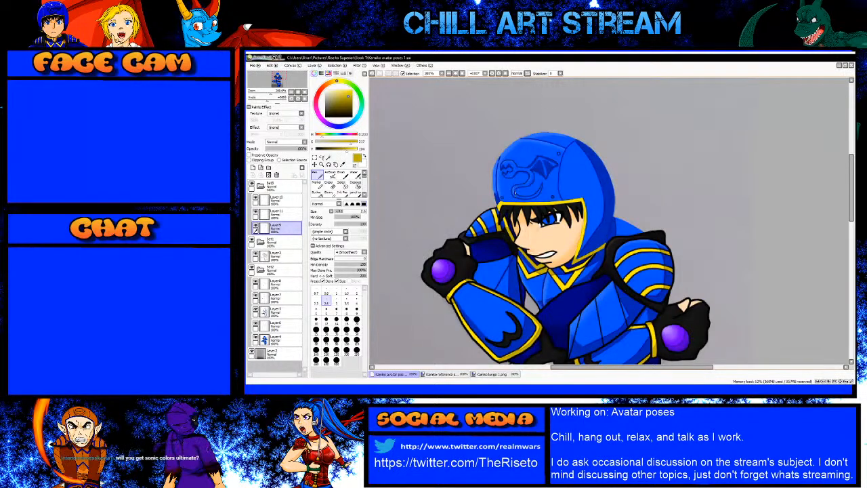
Step: Paint the sampled orange skin tone on the topmost layer over the black face outline just below the fringe
scroll(502, 197, "up", 5)
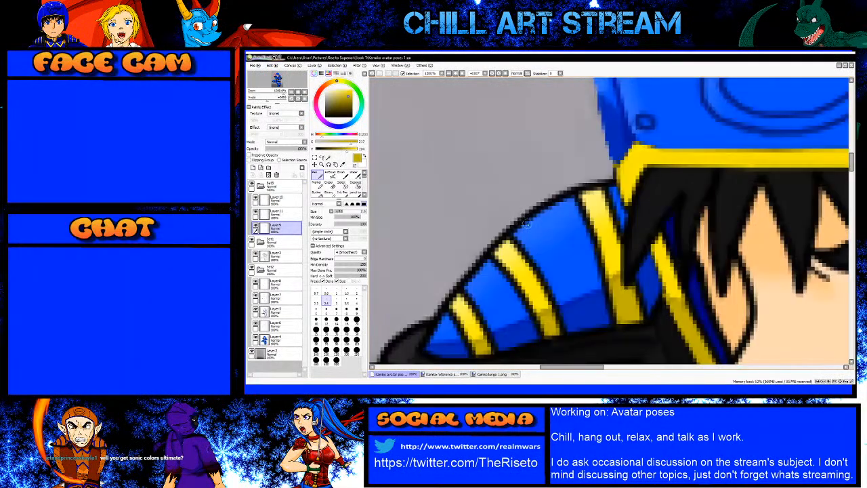
scroll(529, 221, "down", 2)
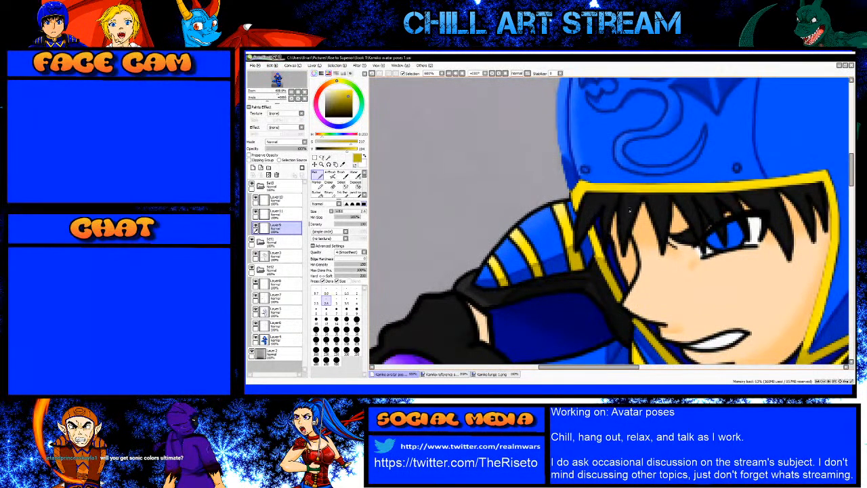
scroll(630, 212, "up", 2)
left_click(624, 212, "alt")
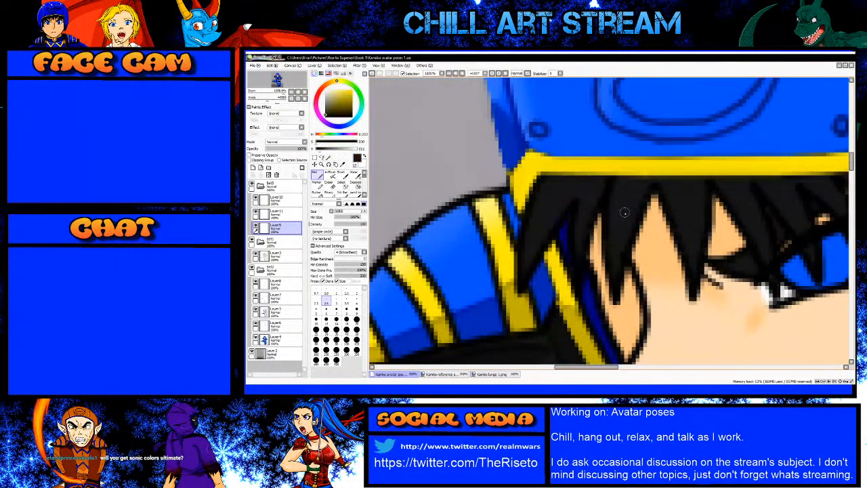
scroll(624, 212, "down", 3)
scroll(616, 276, "up", 3)
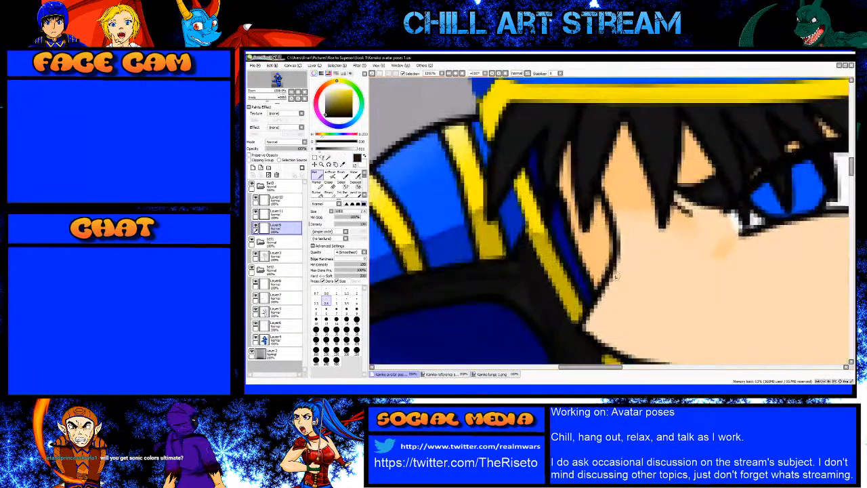
left_click(623, 160, "alt")
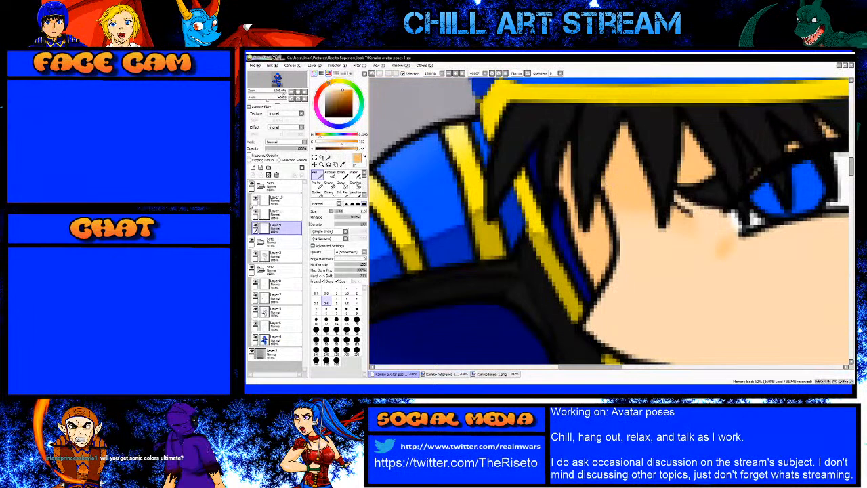
left_click(274, 198)
scroll(605, 192, "up", 1)
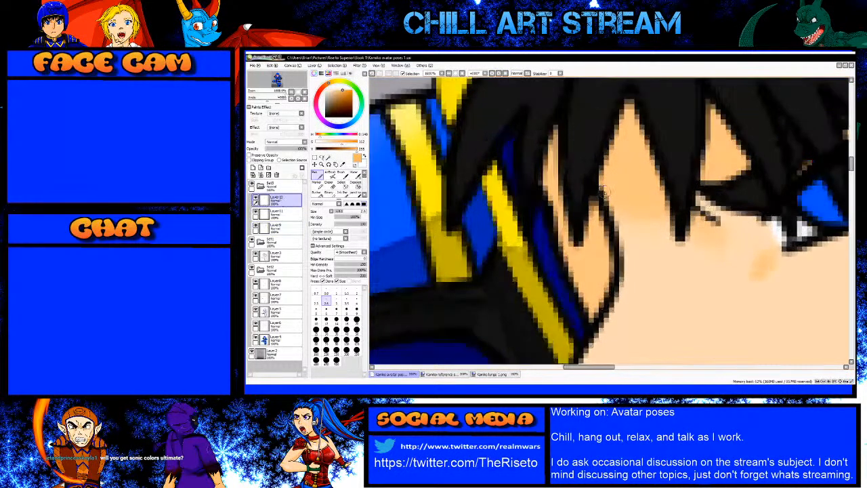
left_click(596, 189)
left_click(611, 223, "shift")
left_click(614, 245, "shift")
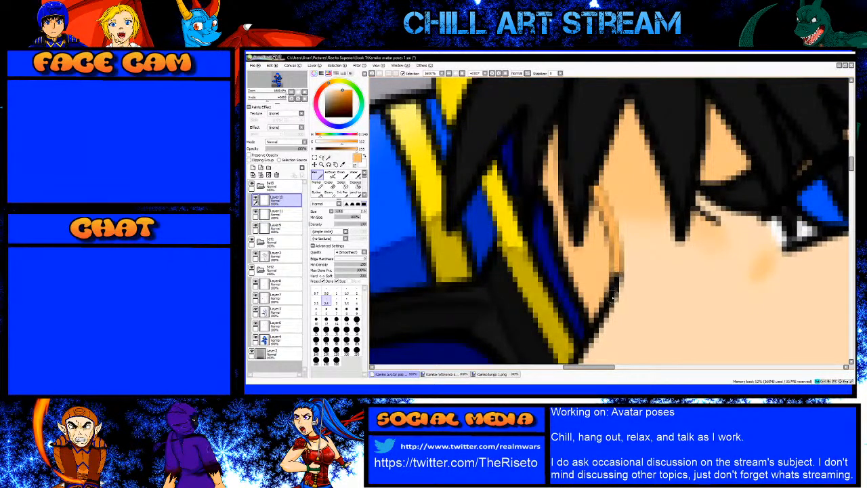
Step: Continue the orange skin tone down the black face outline, around the nose tip and along the nose's underside
scroll(605, 280, "down", 2)
scroll(605, 281, "up", 2)
left_click(610, 248, "shift")
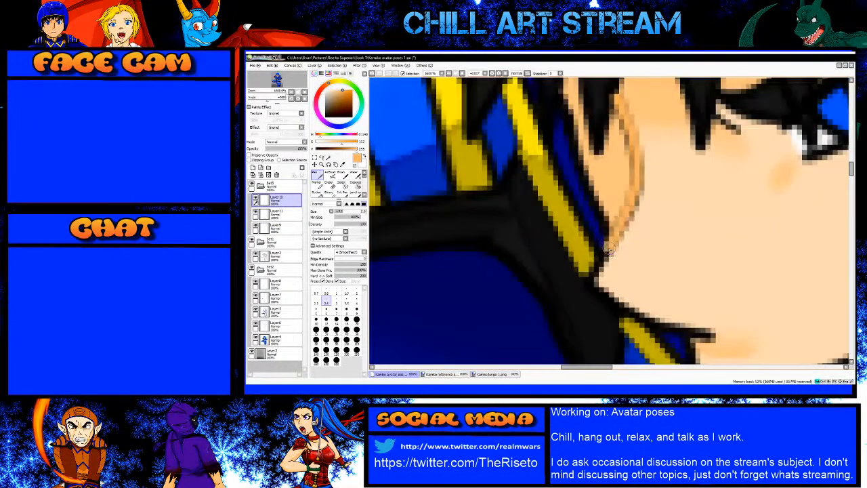
left_click(587, 283, "shift")
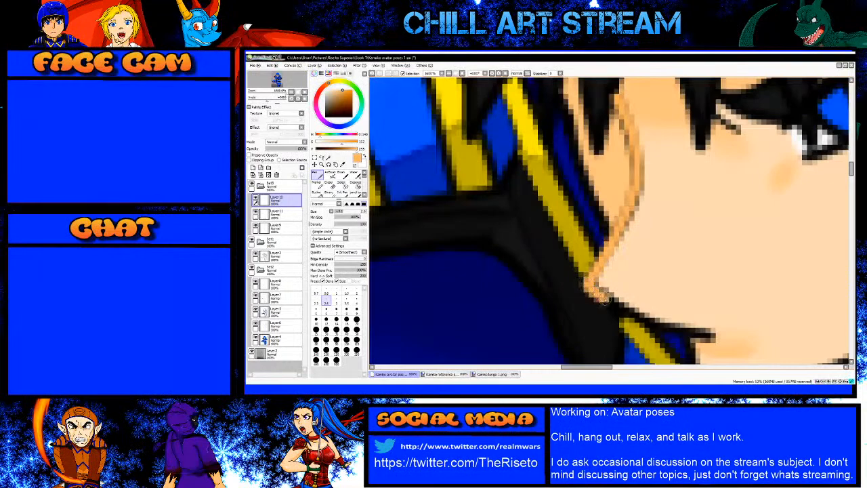
left_click(646, 320, "shift")
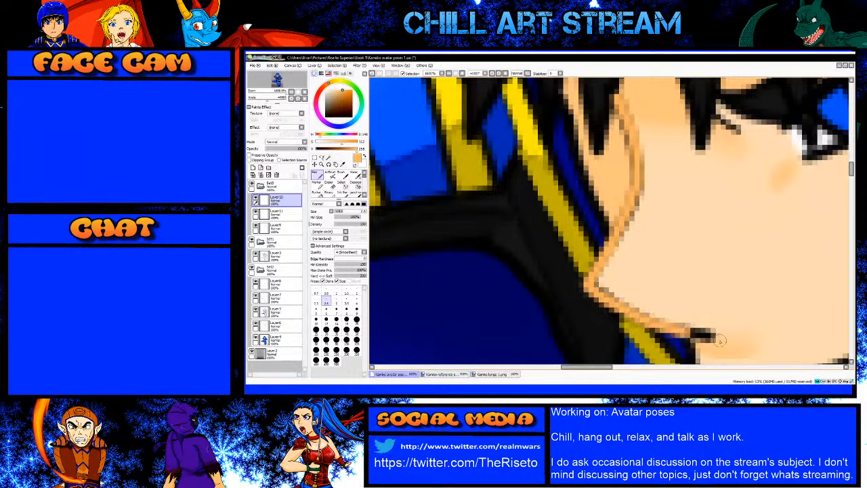
Step: Paint the orange skin tone over the black outline from the nostril down the upper lip to the mouth
scroll(622, 225, "down", 2)
scroll(621, 223, "down", 1)
scroll(574, 216, "up", 3)
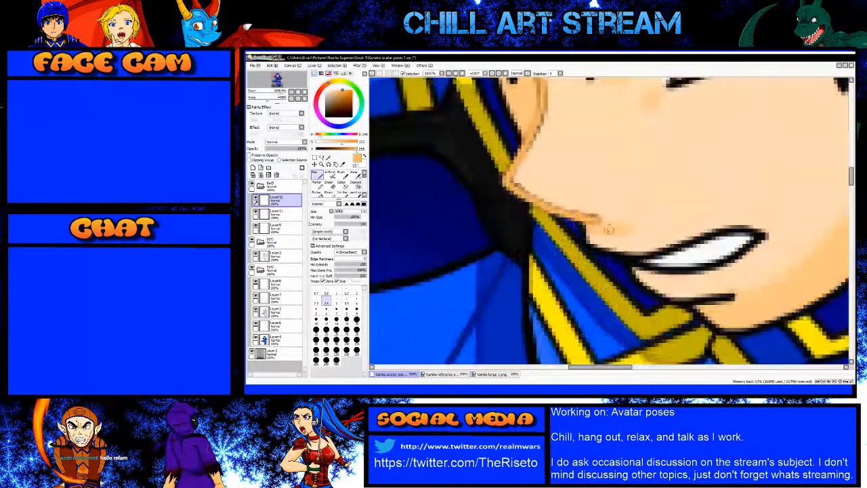
left_click_drag(572, 216, 585, 250)
left_click(605, 258, "shift")
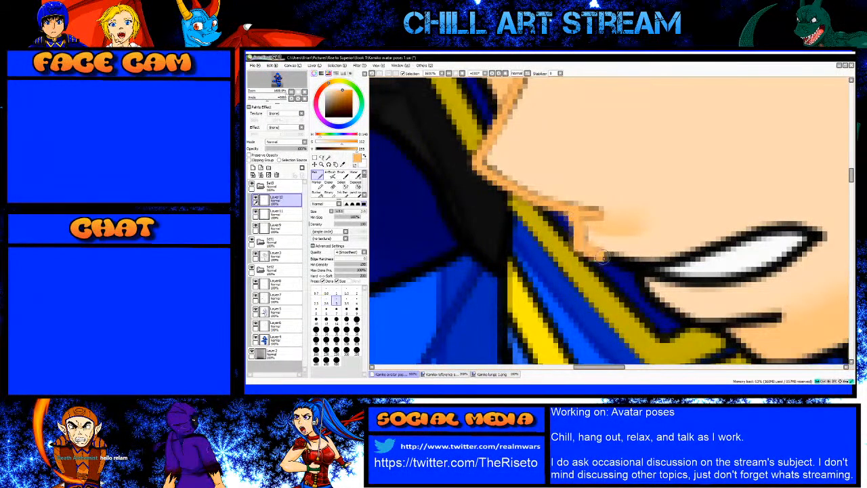
left_click(645, 266, "shift")
left_click(674, 263, "shift")
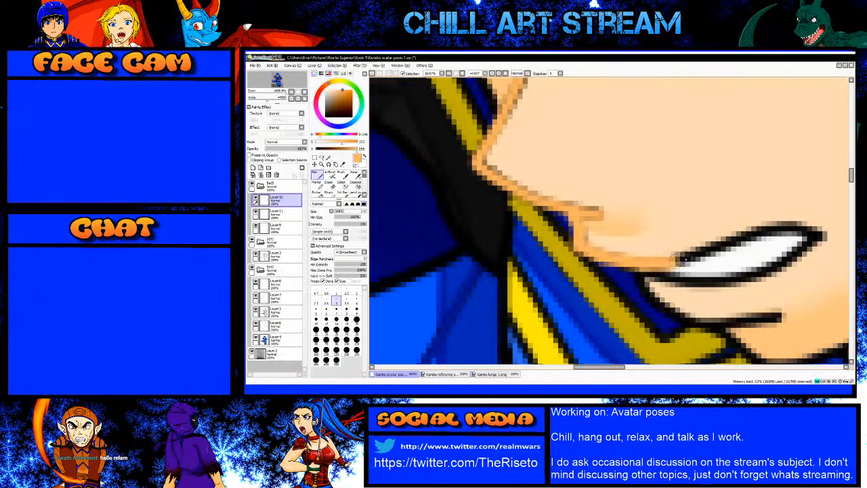
Step: Cover the black outline around the open mouth, above and below the teeth, with the orange skin tone
left_click(713, 248, "shift")
left_click(768, 230, "shift")
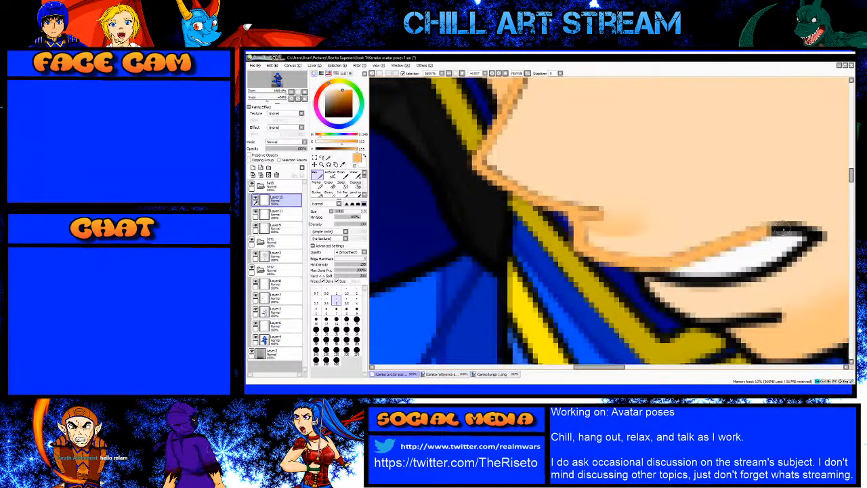
left_click(795, 229, "shift")
mouse_move(820, 235)
left_mouse_down()
mouse_move(743, 279)
mouse_move(631, 264)
left_mouse_up()
Step: Paint the orange skin tone over the black outline of the lower lip and the crease beneath it
scroll(627, 256, "down", 1)
scroll(625, 252, "up", 2)
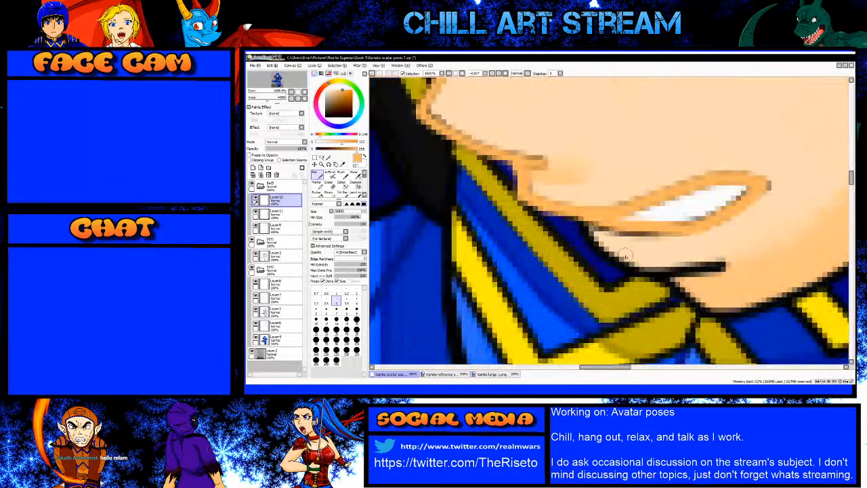
mouse_move(589, 244)
left_mouse_down()
mouse_move(649, 271)
mouse_move(727, 265)
left_mouse_up()
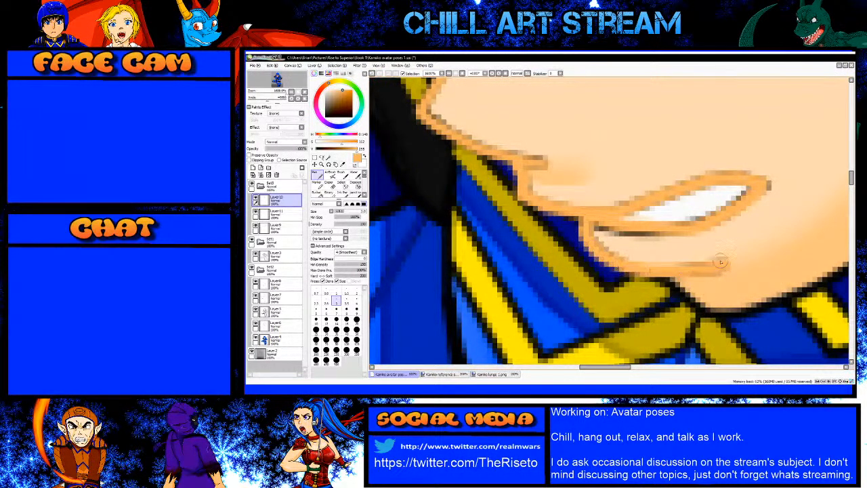
Step: Cover the black outline of the chin and jaw with the orange skin tone up to the face trim
scroll(630, 248, "down", 3)
scroll(627, 248, "up", 3)
mouse_move(559, 228)
left_mouse_down()
mouse_move(615, 266)
mouse_move(652, 266)
mouse_move(716, 249)
mouse_move(785, 198)
left_mouse_up()
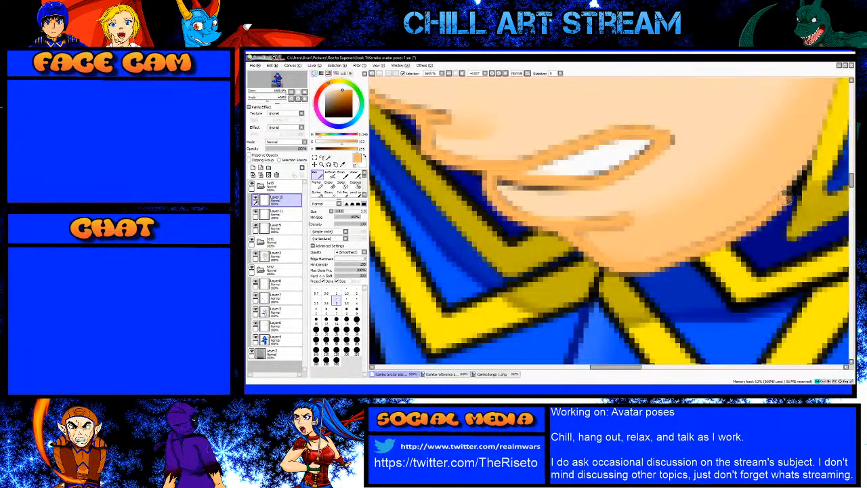
left_click_drag(809, 165, 811, 165)
Step: Sample the face trim's bright yellow and paint it over the black outline where the jaw meets the trim
left_click(822, 160, "alt")
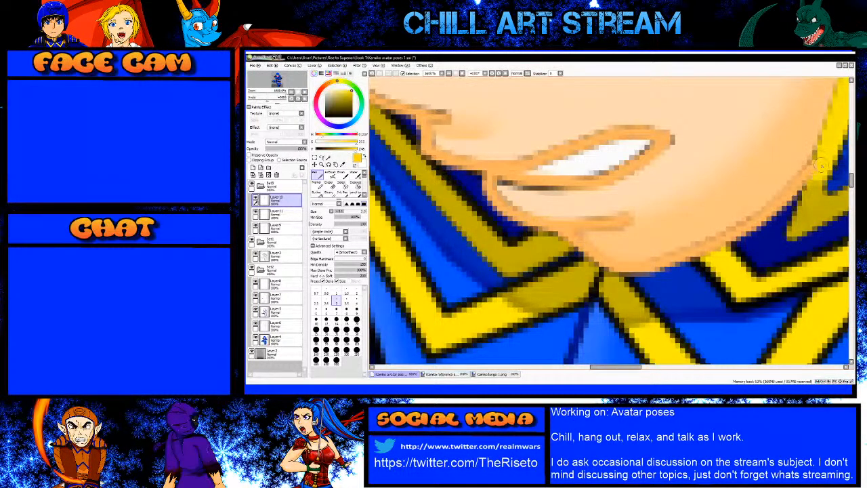
left_click(836, 106, "shift")
scroll(705, 254, "down", 5)
scroll(716, 205, "up", 5)
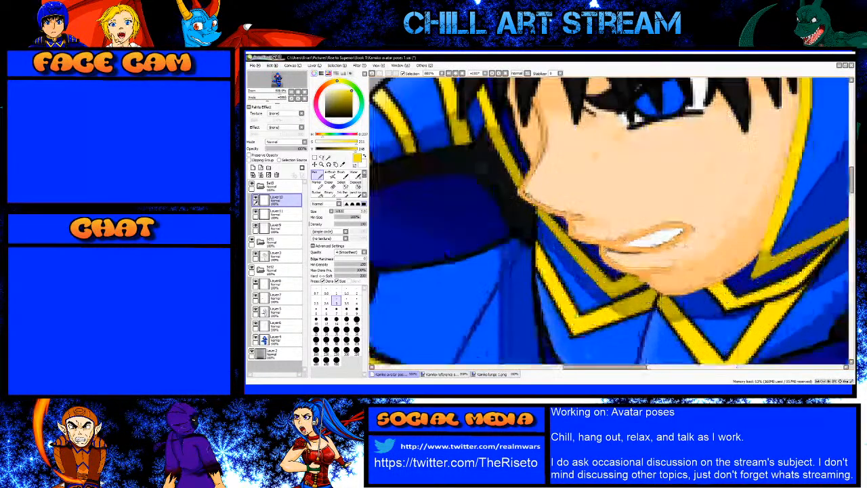
Step: Erase the leftover line art around the mouth and chin on the layer inside Set1
left_click(274, 256)
key("e")
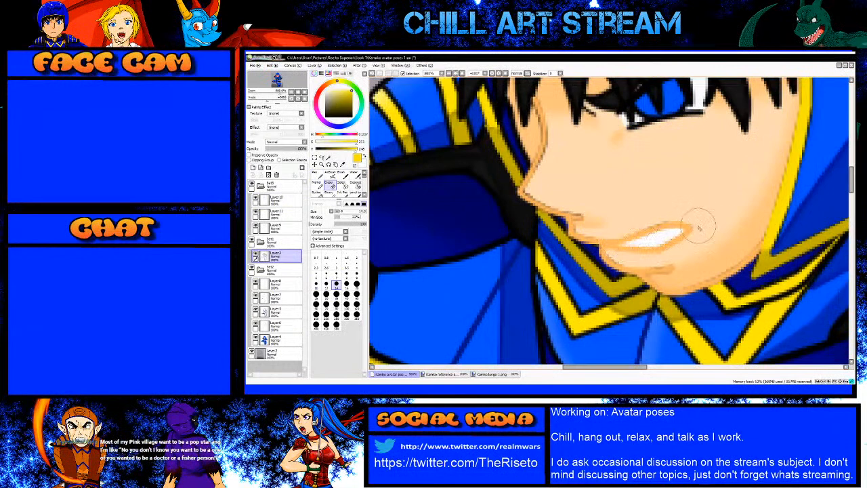
scroll(618, 249, "up", 1)
mouse_move(618, 248)
left_mouse_down()
mouse_move(697, 280)
mouse_move(789, 234)
left_mouse_up()
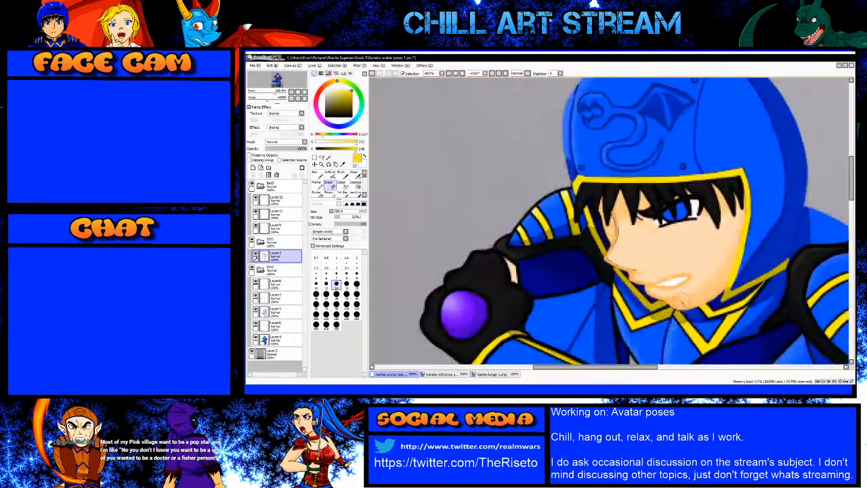
scroll(758, 216, "down", 3)
scroll(743, 215, "up", 2)
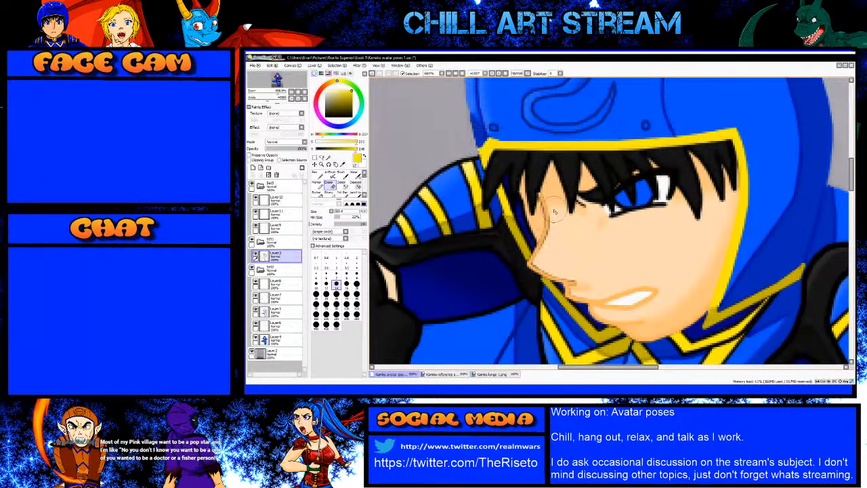
Step: Erase the leftover line art from the nose bridge down to the upper lip, adjusting the eraser size for the fine areas
scroll(550, 211, "up", 1)
mouse_move(550, 196)
left_mouse_down()
mouse_move(548, 288)
mouse_move(525, 304)
mouse_move(581, 327)
left_mouse_up()
key("bracketleft")
key("bracketleft")
key("bracketleft")
key("bracketleft")
key("bracketleft")
scroll(591, 289, "down", 2)
scroll(604, 312, "up", 2)
key("bracketright")
key("bracketright")
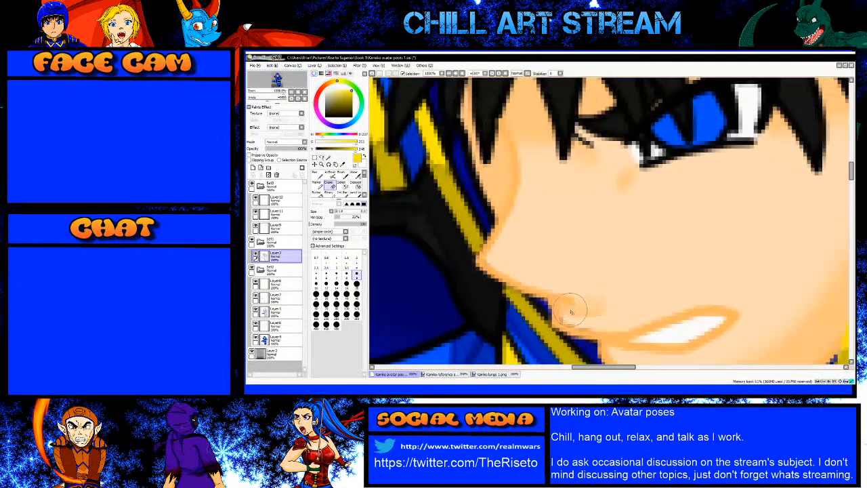
scroll(594, 267, "down", 2)
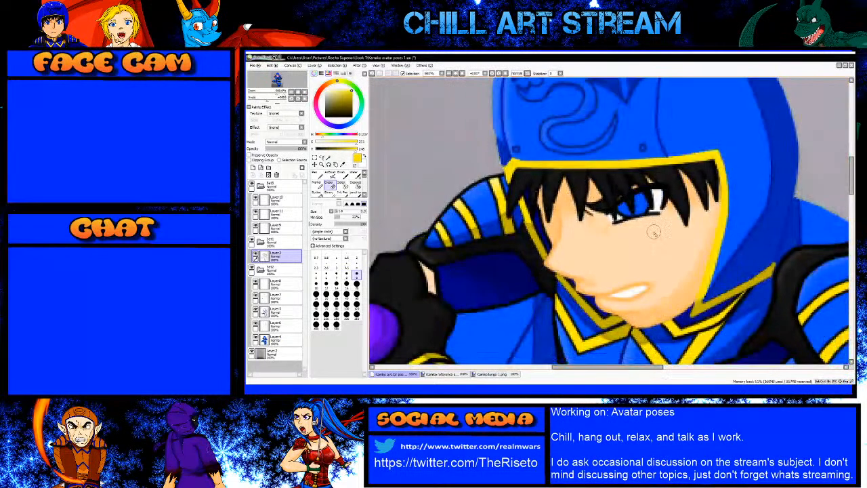
Step: Sample the orange skin shadow and paint it over the black face outline between the nose bridge and the hair on Set3's uppermost layer
scroll(542, 214, "up", 3)
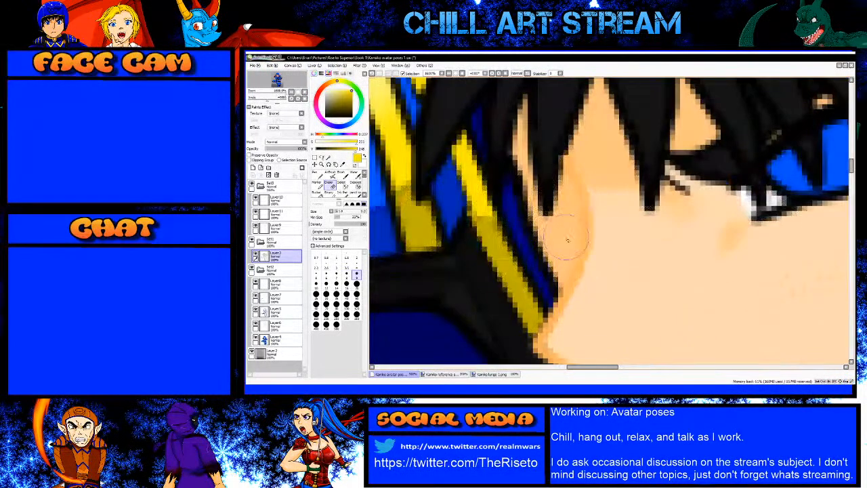
left_click(586, 246, "alt")
key("n")
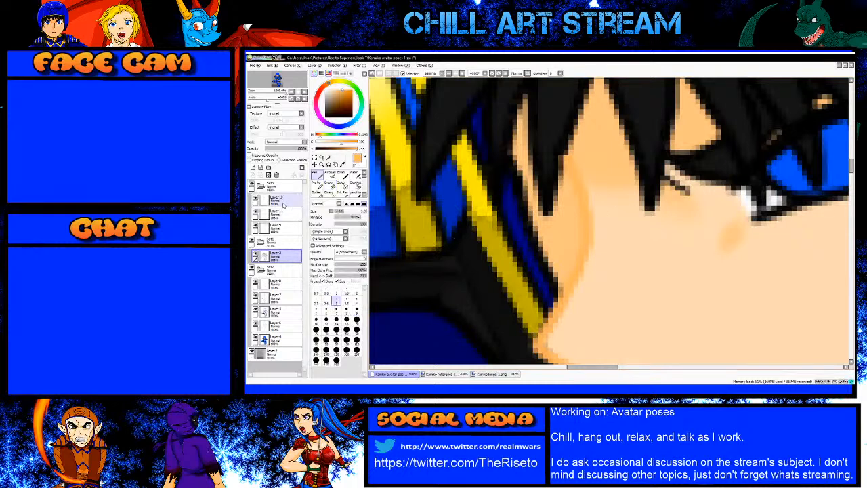
left_click(283, 202)
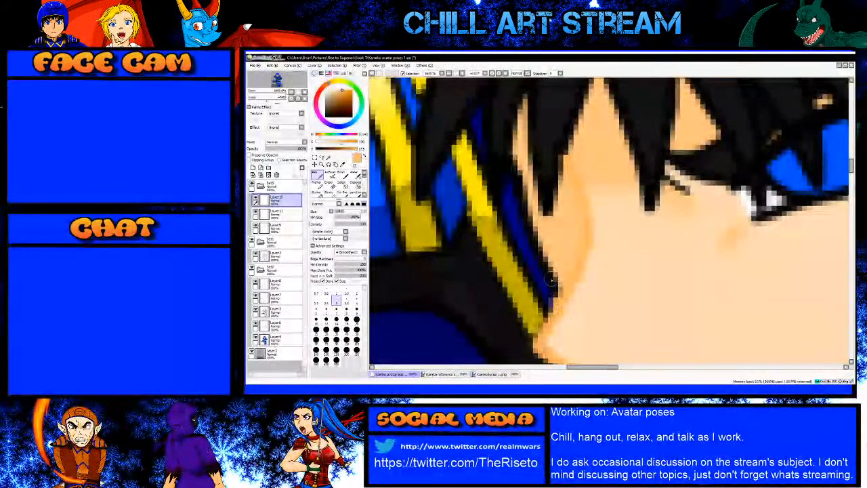
left_click_drag(555, 302, 552, 277)
left_click(534, 240, "shift")
left_click(522, 202, "shift")
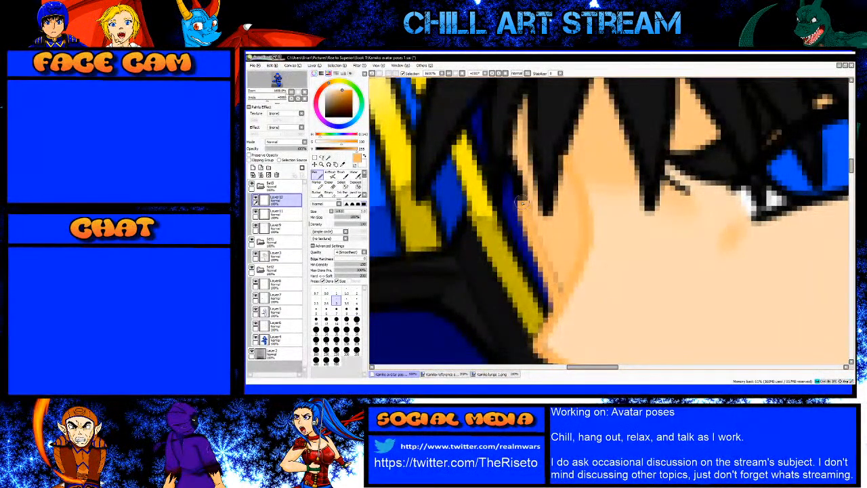
left_click(512, 158, "shift")
Step: Trim the orange paint overlapping the hair strand at the face's edge with a much smaller eraser
key("e")
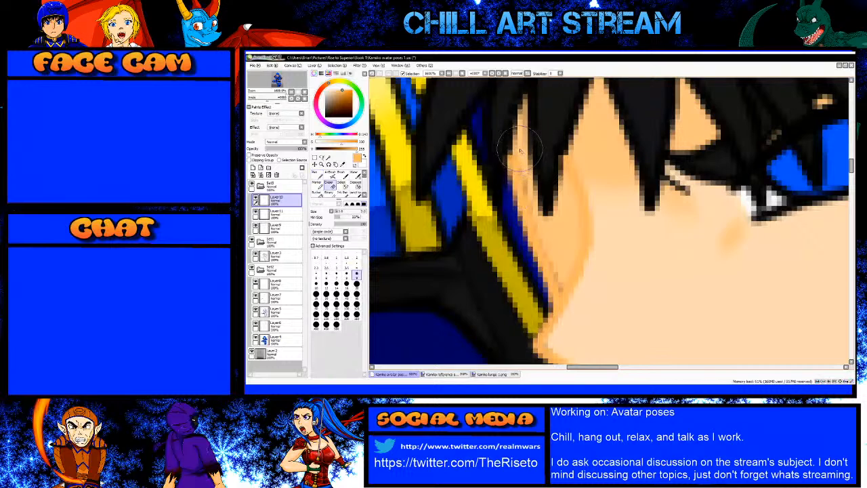
key("bracketleft")
key("bracketleft")
key("bracketleft")
key("bracketleft")
key("bracketleft")
key("bracketleft")
key("bracketleft")
key("bracketleft")
left_click_drag(513, 154, 529, 194)
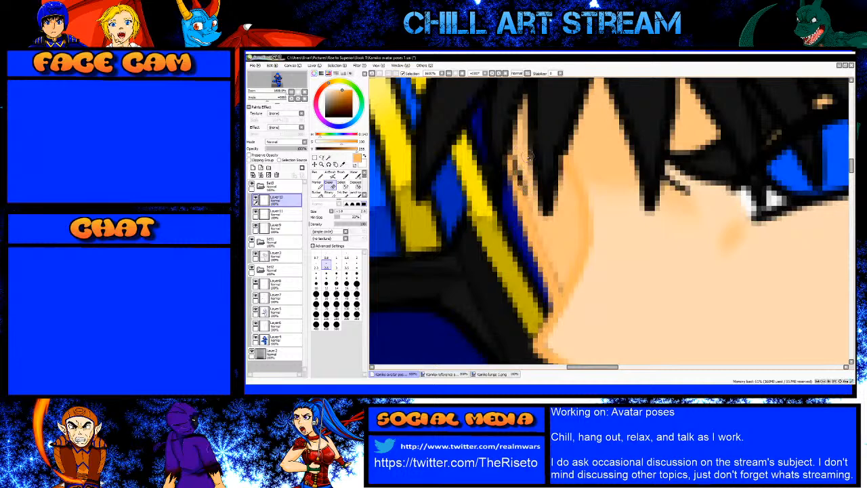
key("ctrl+z")
left_click_drag(518, 155, 534, 186)
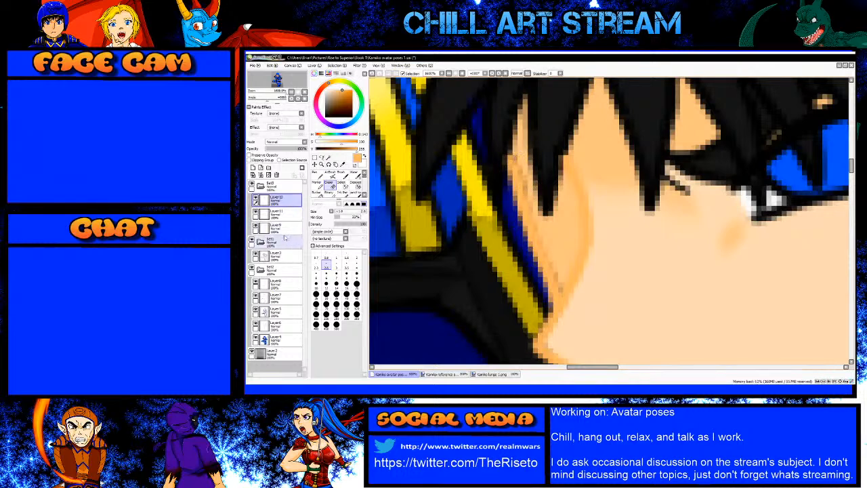
Step: Erase the line art along the face edge from the hair strand down to the nose bridge on the layer inside Set1
left_click(276, 254)
mouse_move(515, 156)
left_mouse_down()
mouse_move(531, 230)
mouse_move(563, 298)
mouse_move(554, 303)
left_mouse_up()
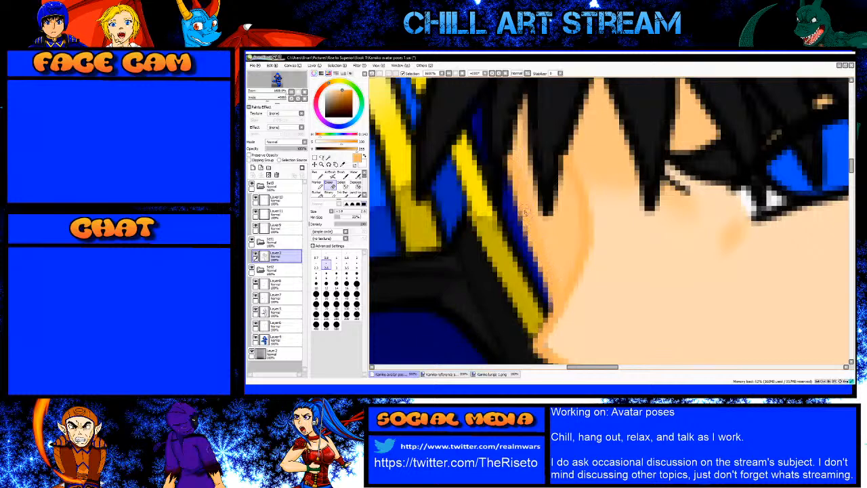
scroll(571, 252, "down", 3)
scroll(571, 253, "down", 3)
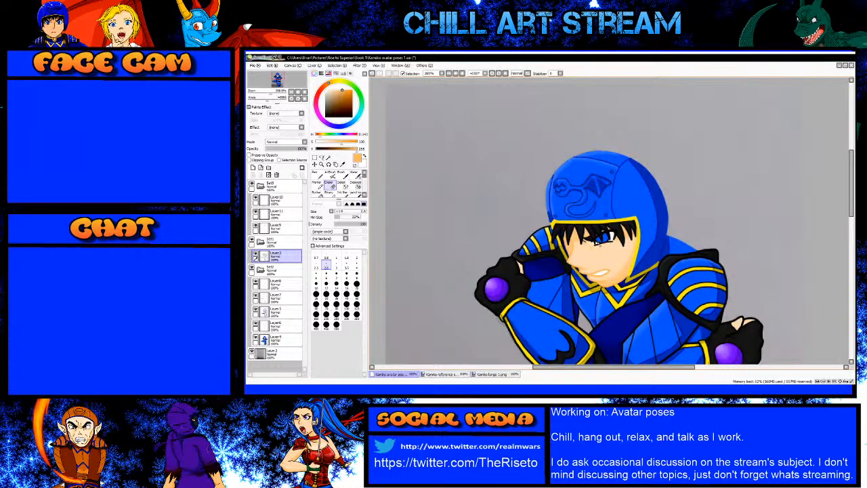
scroll(599, 242, "up", 3)
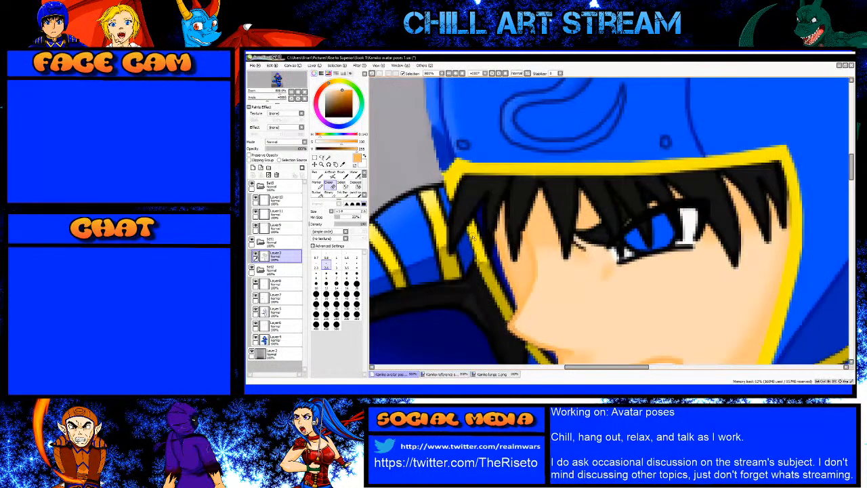
scroll(473, 236, "down", 2)
left_click(396, 390)
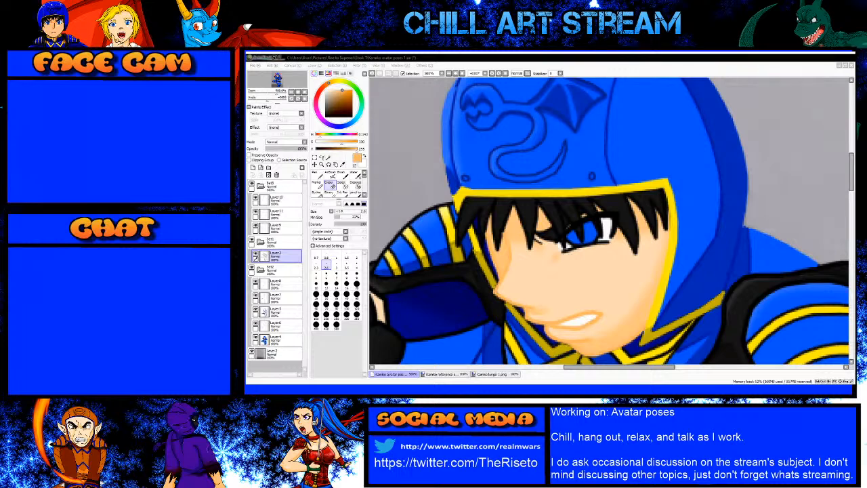
left_click(774, 61)
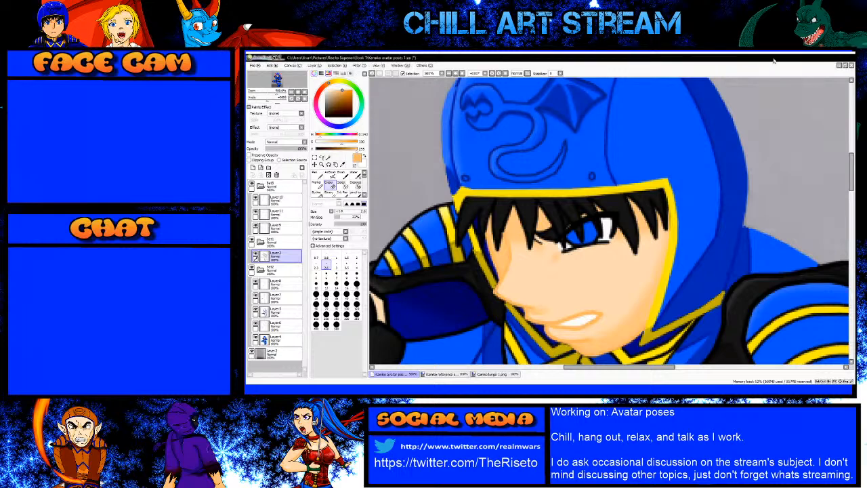
scroll(510, 245, "up", 3)
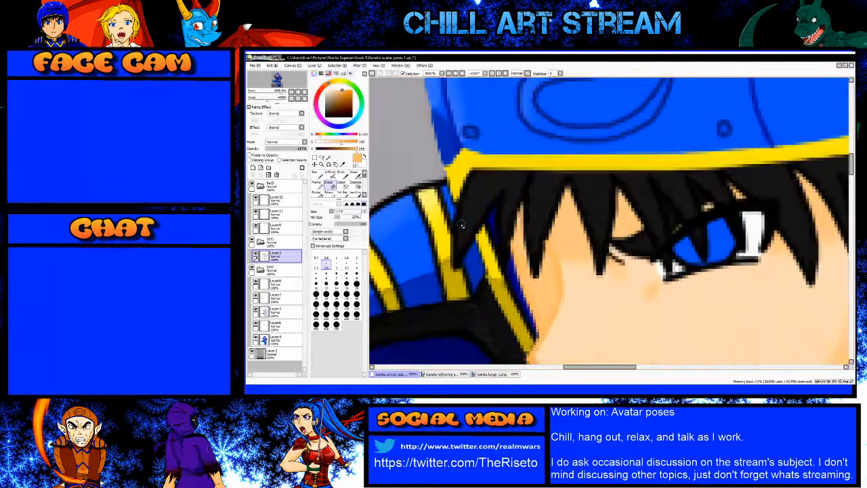
scroll(463, 227, "down", 3)
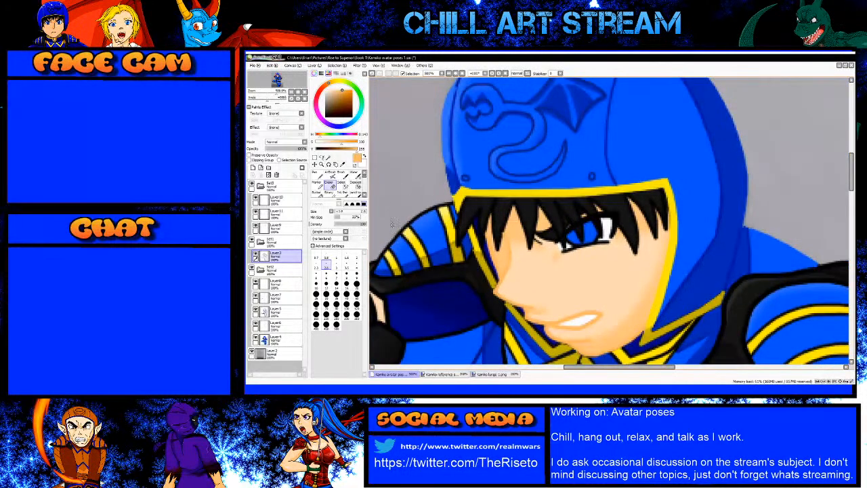
Step: Sample the middle shoulder stripe's light yellow and paint it over the black outline at the stripe's upper end on Set3's uppermost layer
scroll(390, 223, "up", 4)
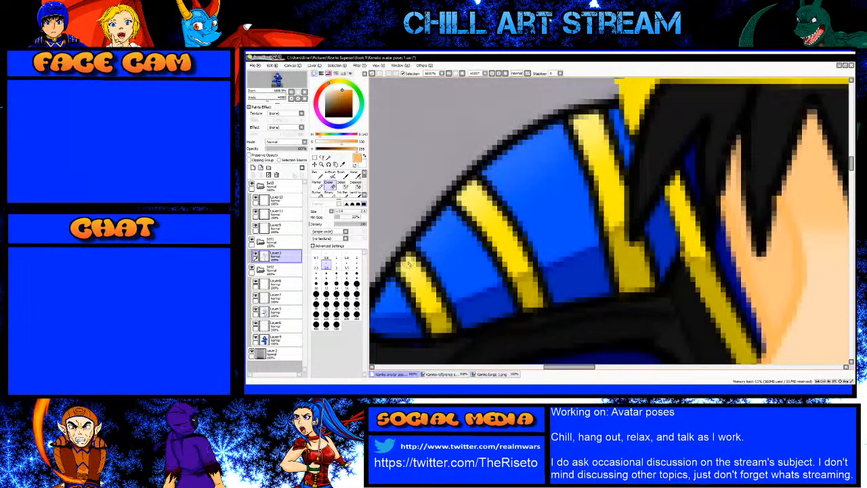
left_click(330, 175)
right_click(477, 202)
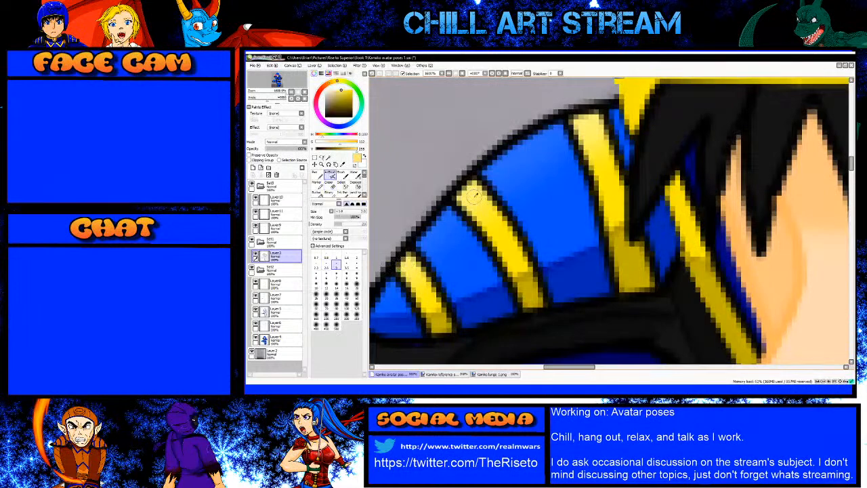
key("n")
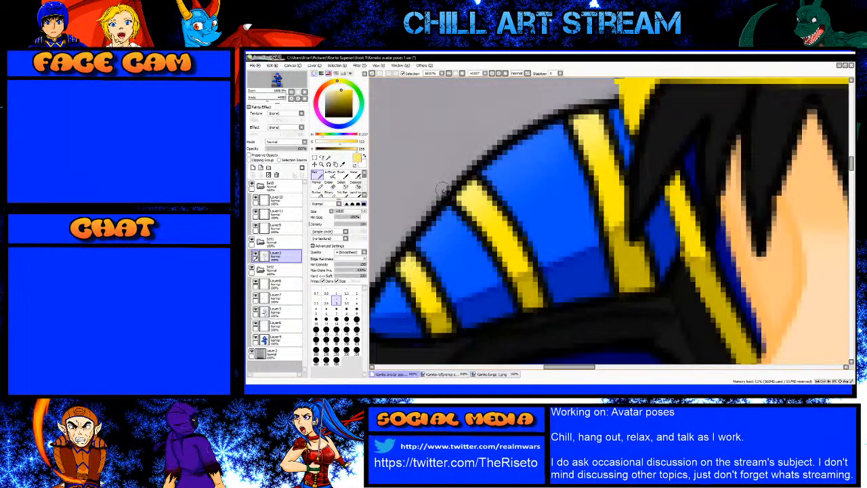
left_click(279, 201)
left_click_drag(452, 197, 470, 178)
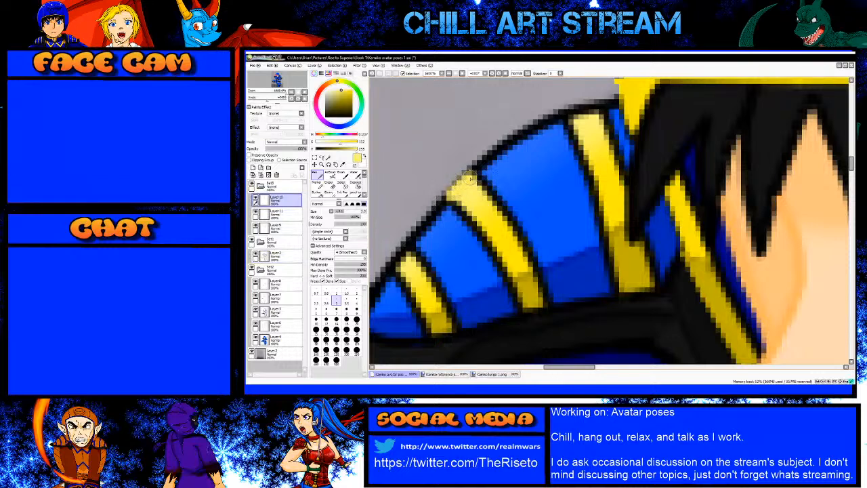
Step: Paint the light yellow over the black outline at the upper ends of the other shoulder stripes, redoing the stripe nearest the helmet
left_click(570, 114)
left_click(589, 111, "shift")
left_click_drag(590, 111, 596, 112)
key("ctrl+z")
key("ctrl+z")
key("ctrl+z")
left_click_drag(577, 115, 596, 113)
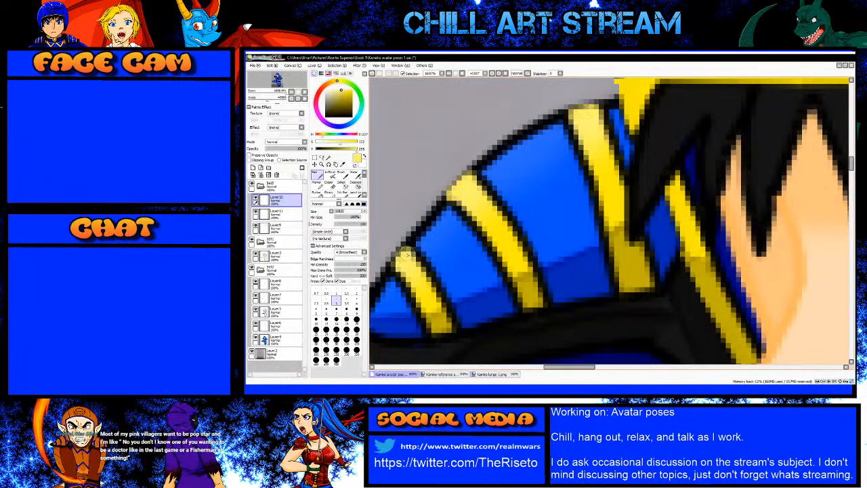
Step: Try to cover the outline of the lowest blue shoulder segment with sampled blue using a smaller pen
left_click(392, 302, "alt")
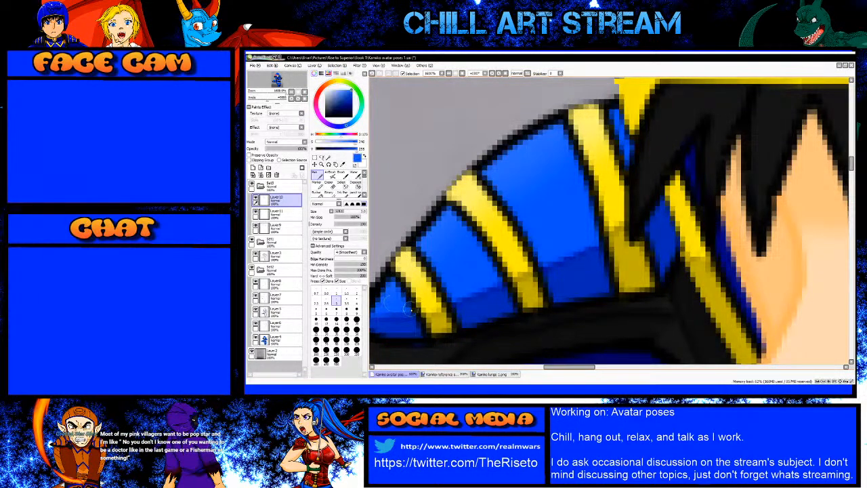
key("bracketleft")
key("bracketleft")
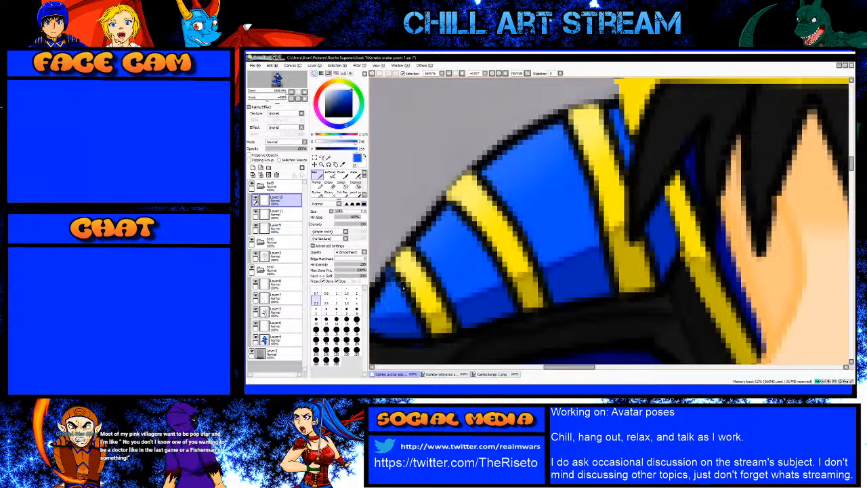
left_click_drag(403, 290, 388, 270)
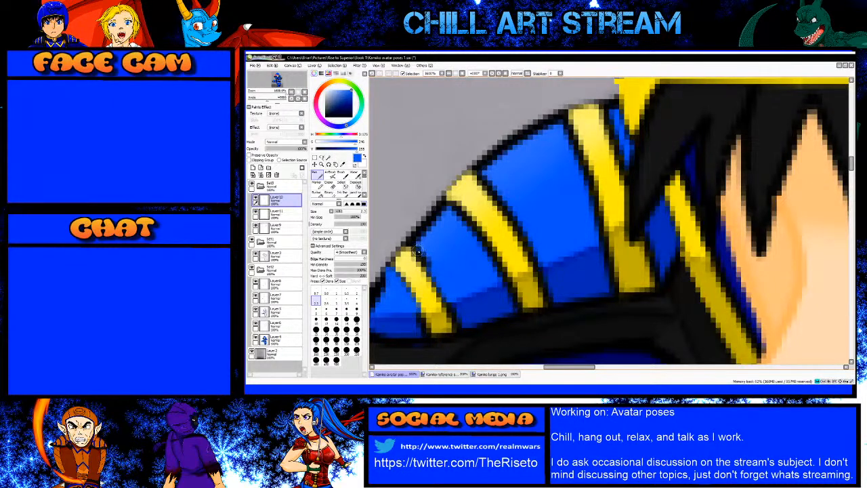
key("ctrl+z")
key("ctrl+z")
key("ctrl+z")
key("ctrl+z")
key("ctrl+z")
key("ctrl+z")
key("ctrl+z")
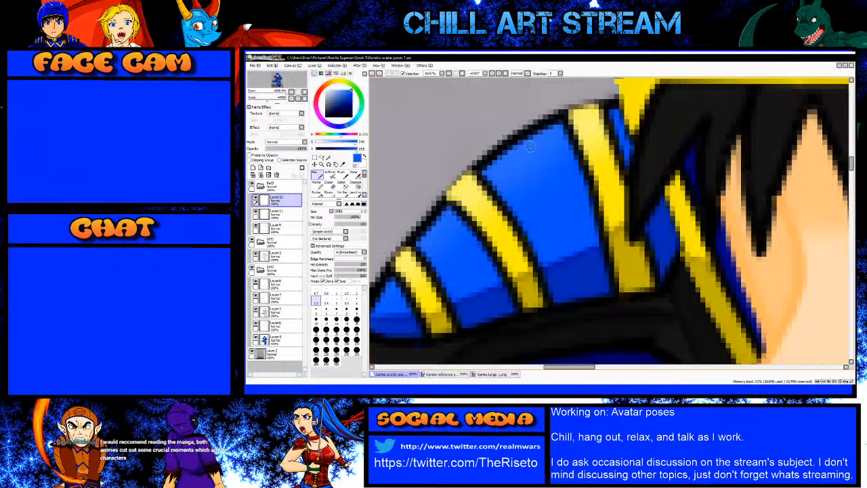
Step: Paint blue over the black outer outline of the shoulder armour segments between the yellow stripes with an enlarged pen
key("v")
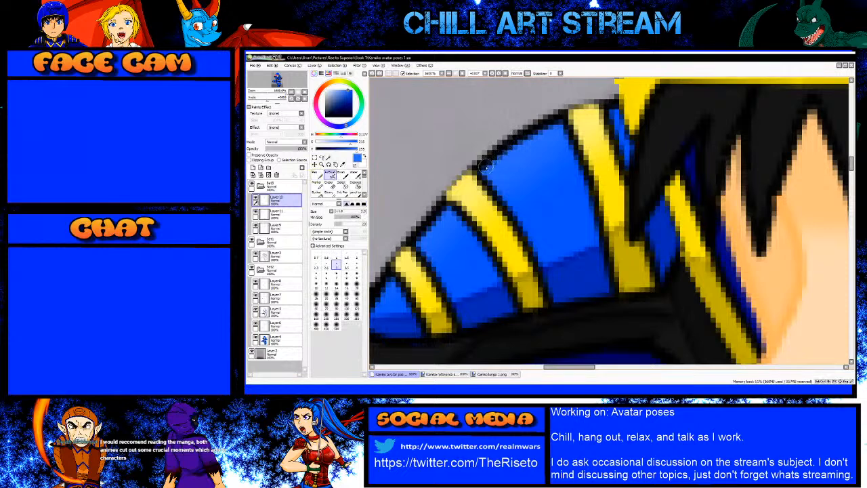
key("n")
key("bracketright")
key("bracketright")
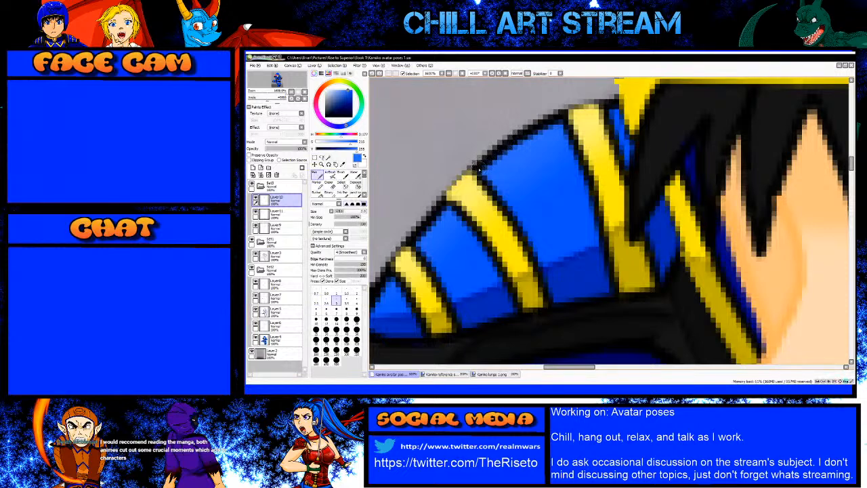
mouse_move(478, 165)
left_mouse_down()
mouse_move(557, 116)
mouse_move(555, 126)
mouse_move(496, 156)
left_mouse_up()
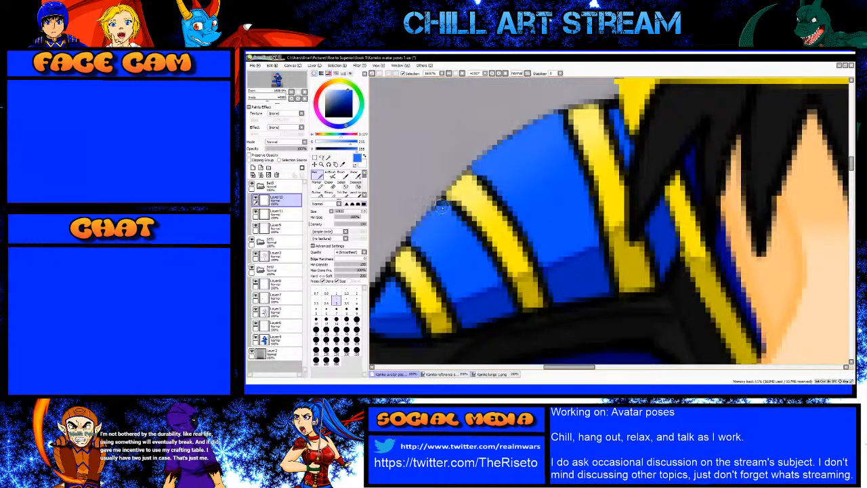
scroll(432, 227, "down", 3)
scroll(432, 251, "up", 3)
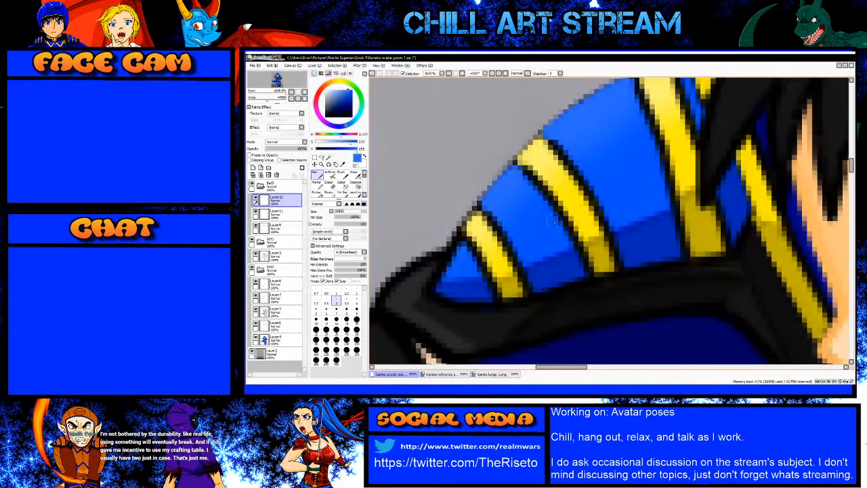
scroll(554, 221, "down", 1)
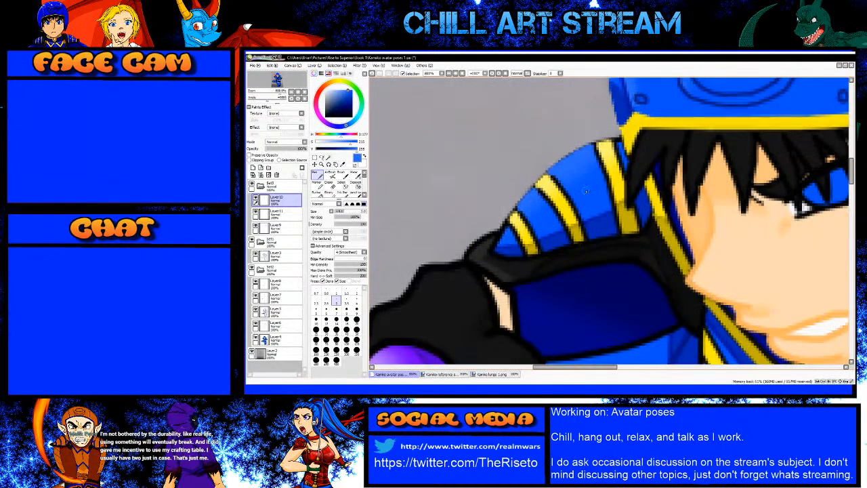
scroll(586, 191, "up", 1)
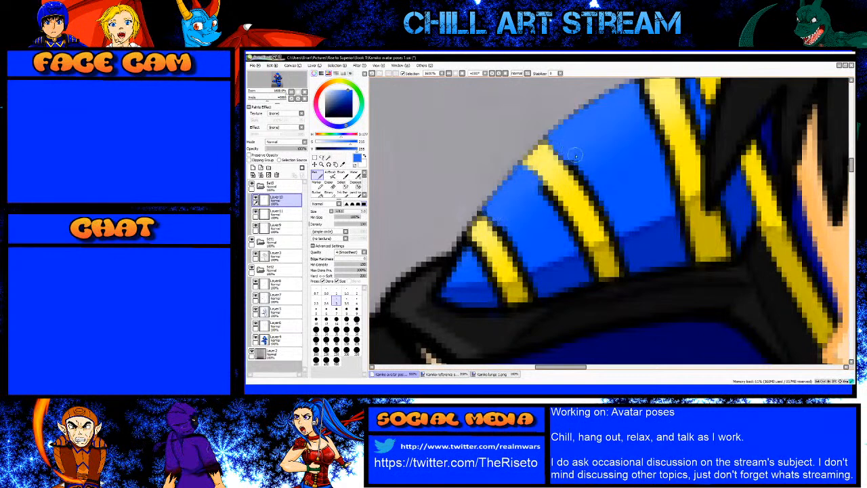
left_click(313, 245)
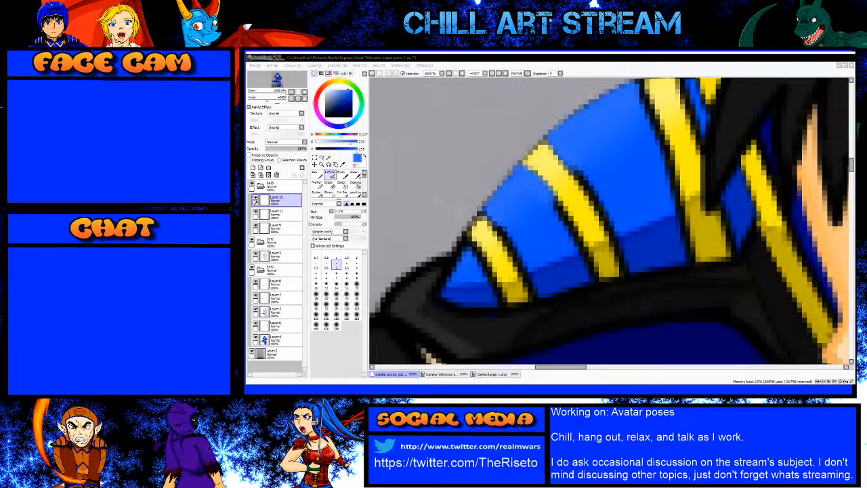
Step: On Layer11, paint and airbrush blue over the dark outline between the largest blue panel and the gold stripe nearest the hair
left_click(611, 128)
left_click(274, 214)
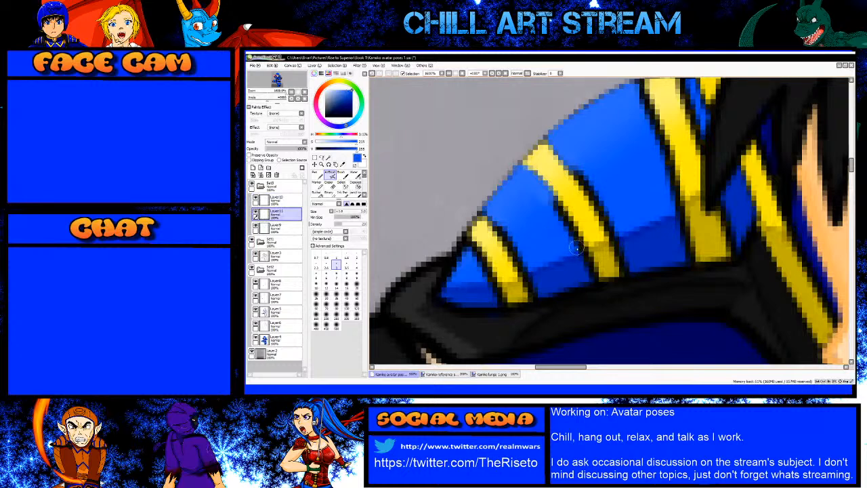
key("n")
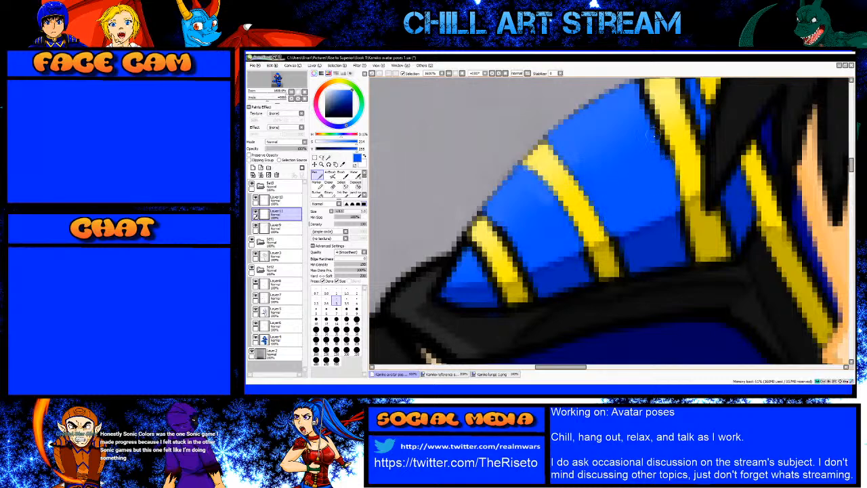
left_click(652, 124, "shift")
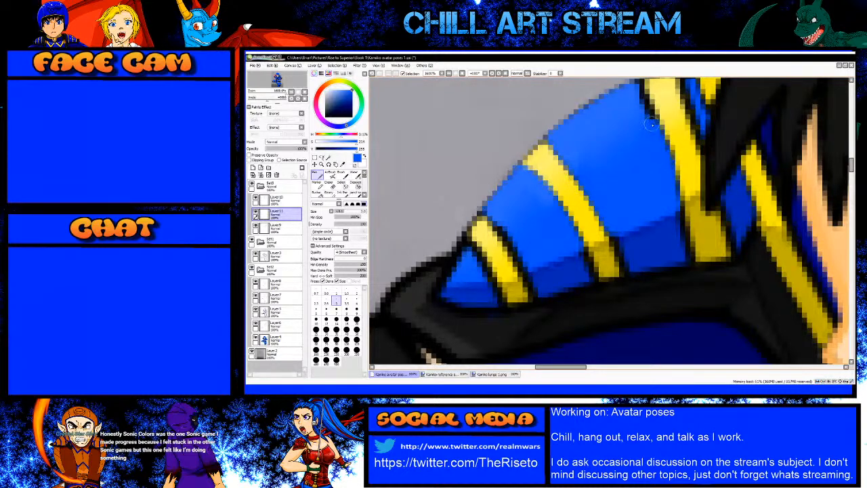
scroll(660, 161, "down", 3)
scroll(660, 176, "up", 1)
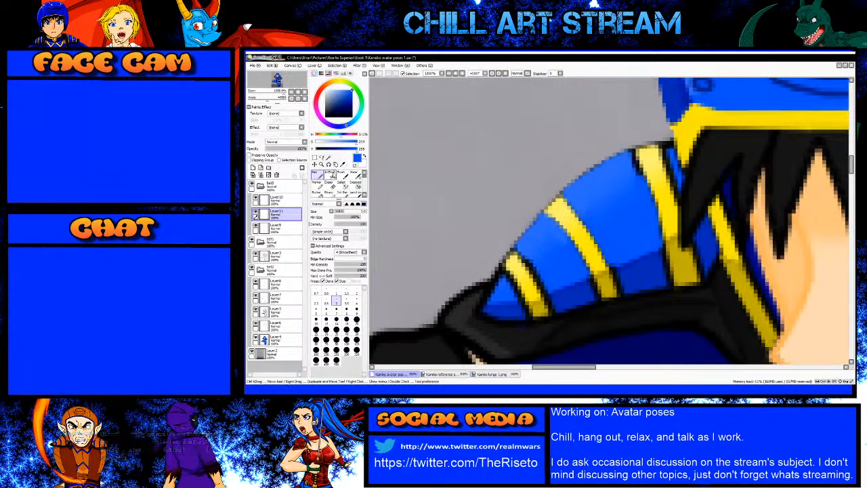
left_click(329, 175)
scroll(610, 168, "up", 1)
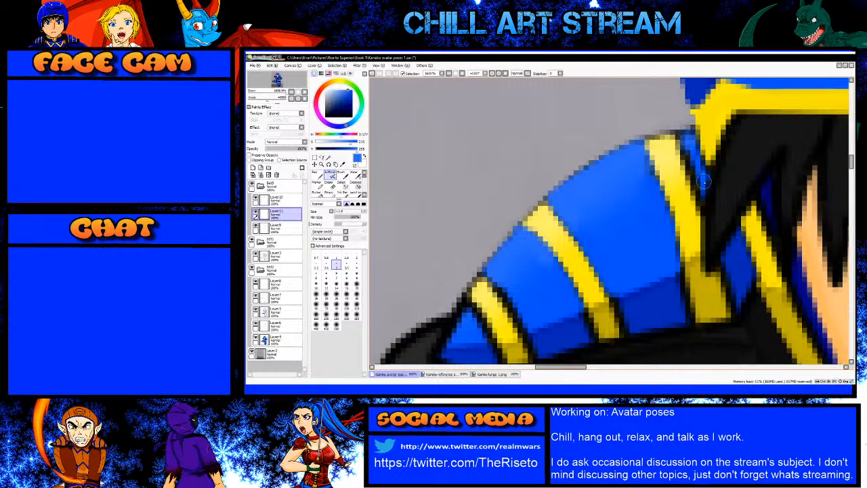
Step: On Layer9, paint the narrow blue strip between the widest gold stripe and the hair with a finer pen
left_click(256, 231)
key("n")
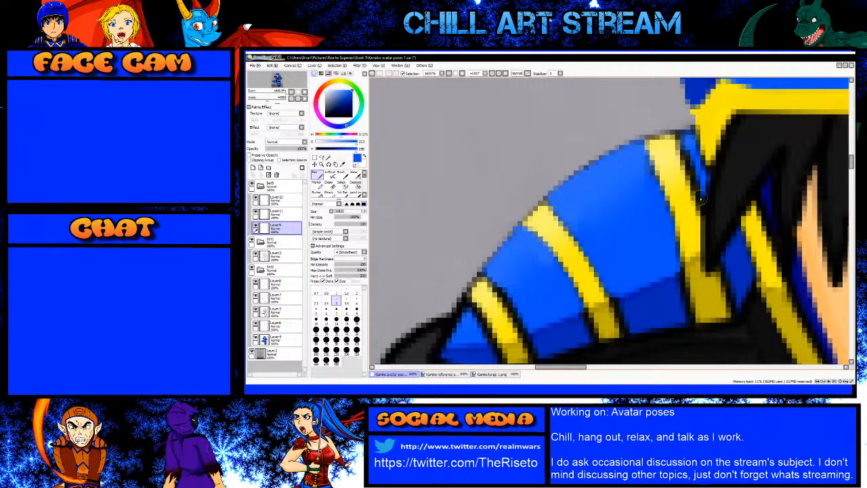
key("bracketleft")
key("bracketleft")
left_click_drag(691, 162, 702, 200)
left_click_drag(687, 145, 686, 160)
scroll(684, 151, "down", 3)
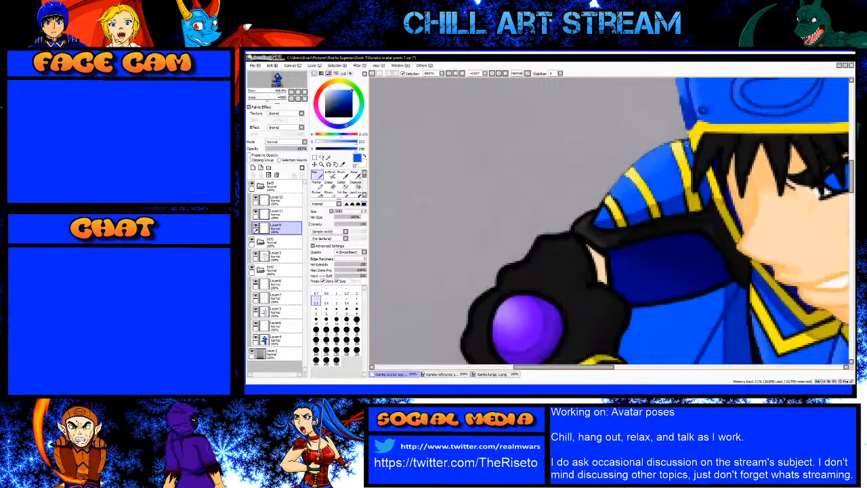
scroll(670, 228, "up", 2)
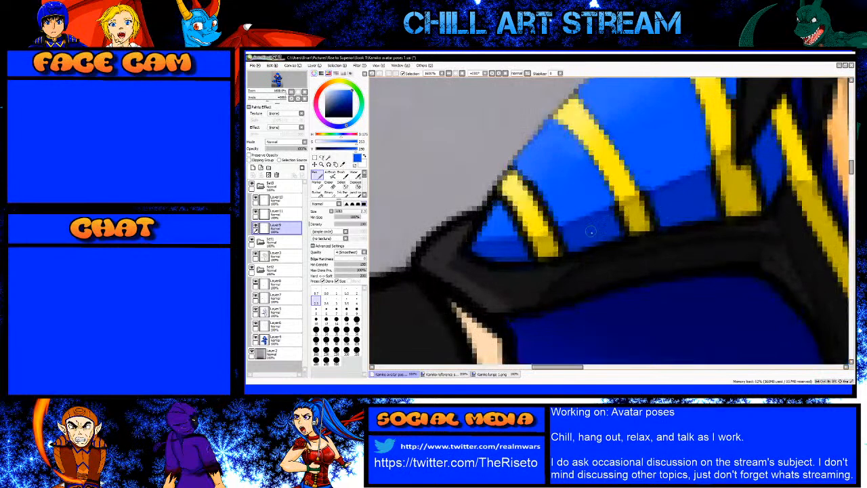
Step: Sample the shadow blue and paint it over the outlines beside the gold stripes' lower ends on Layer11 with a smaller pen
left_click(666, 187, "alt")
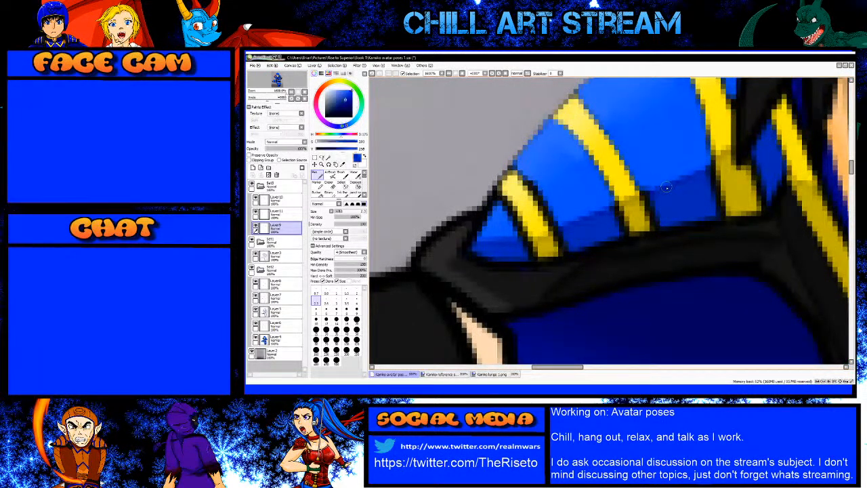
left_click(285, 215)
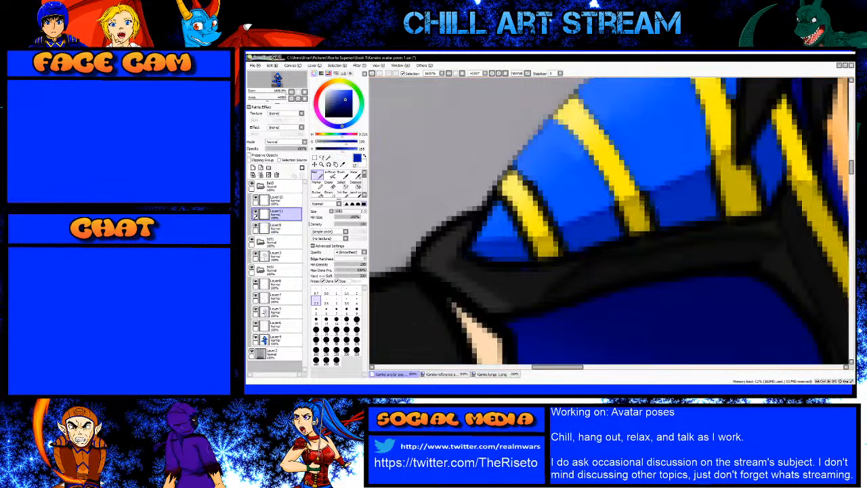
key("bracketleft")
key("bracketleft")
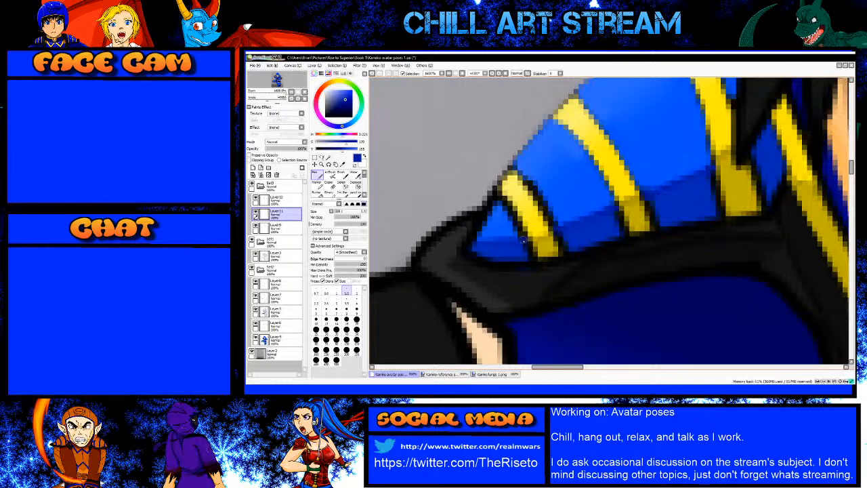
Step: Sample the bright blue and paint over the outline of the small tip panel on Layer10, blending it with the Airbrush
left_click(571, 200, "alt")
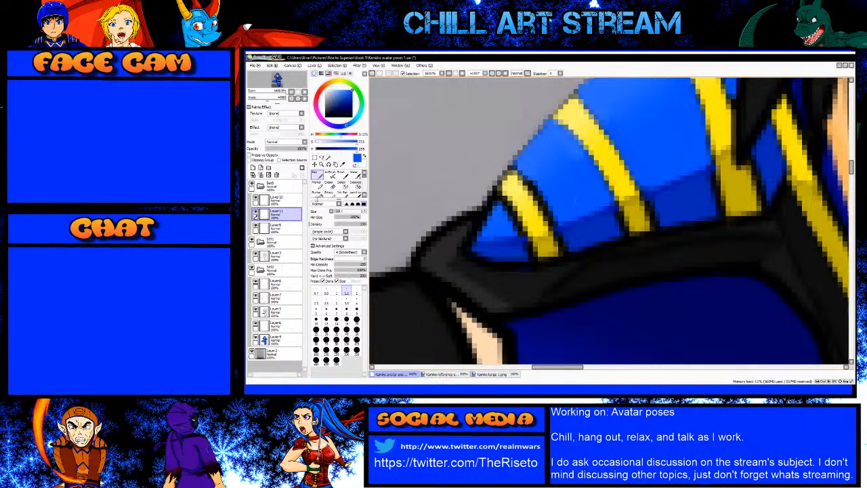
left_click(287, 200)
key("bracketright")
key("bracketright")
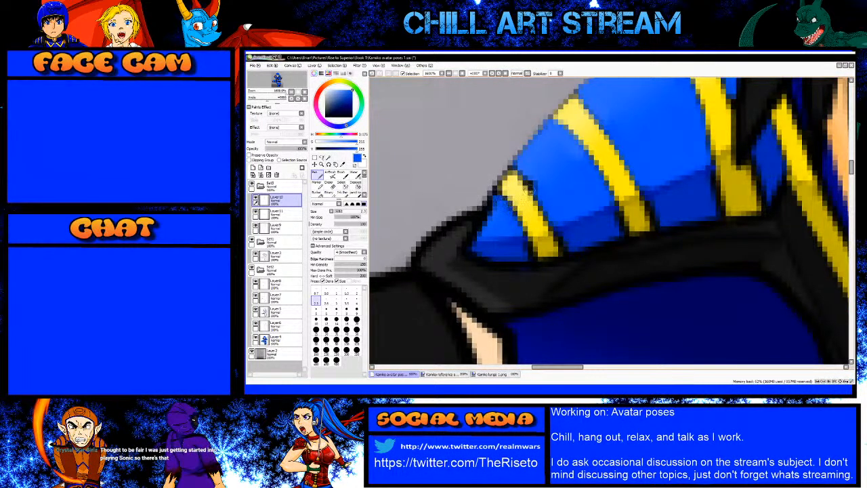
key("v")
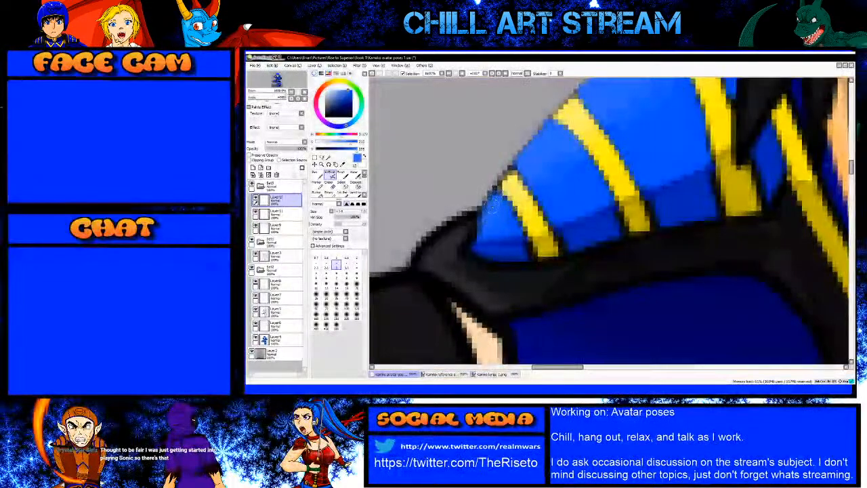
key("bracketleft")
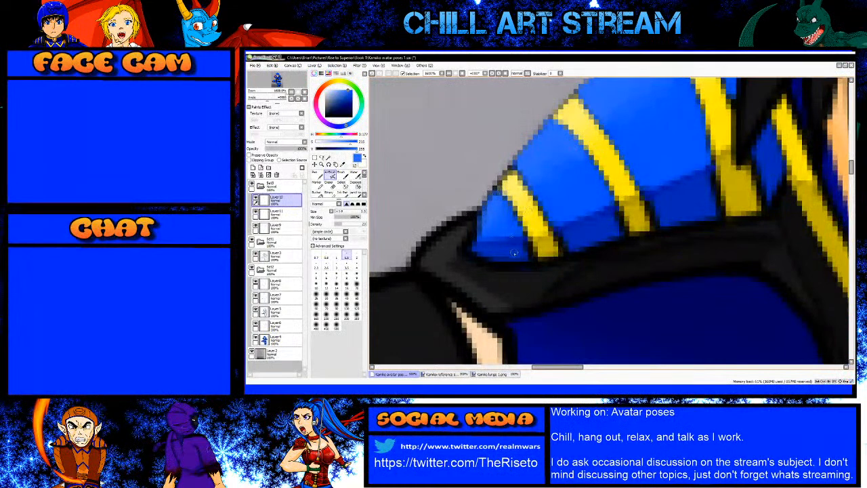
Step: Sample the shadow blue and paint it with the Pen over the outline along the base of the small tip panel
left_click(521, 254, "alt")
key("n")
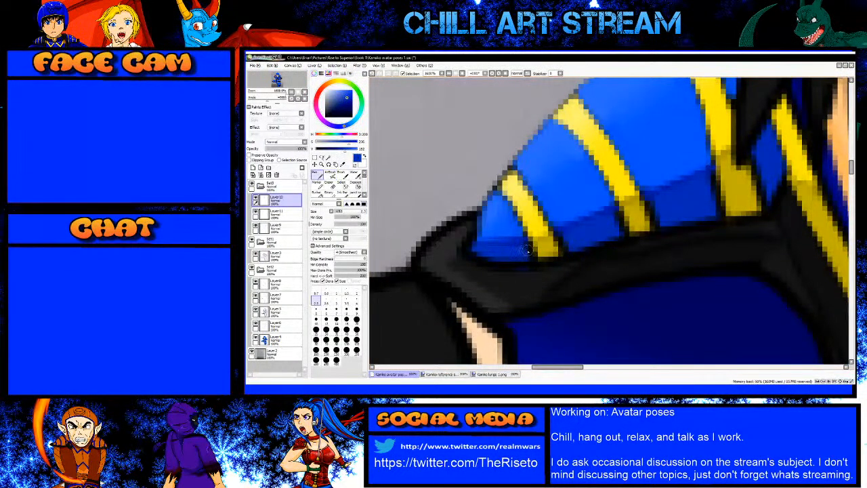
mouse_move(529, 261)
left_mouse_down()
mouse_move(487, 261)
mouse_move(465, 249)
mouse_move(473, 252)
left_mouse_up()
left_click_drag(526, 261, 468, 254)
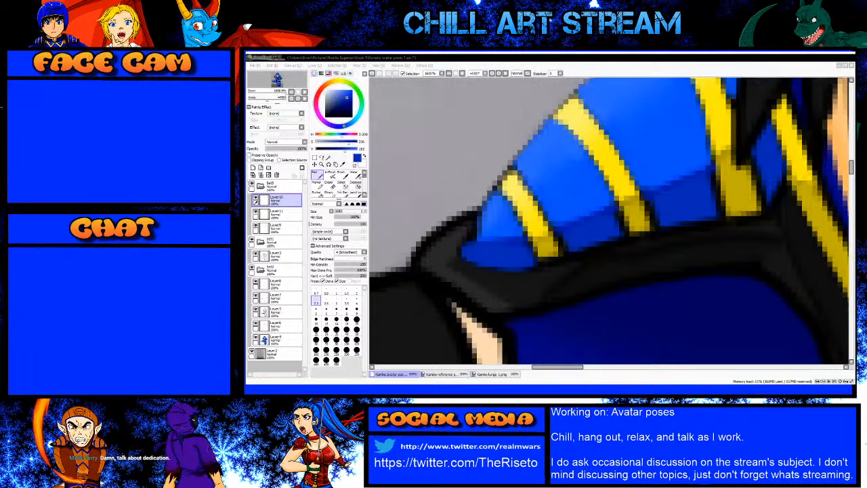
left_click(745, 67)
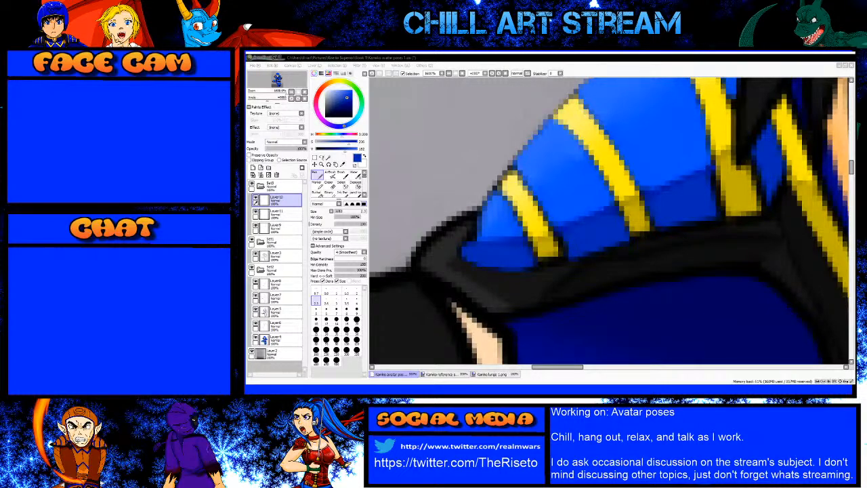
left_click(460, 240)
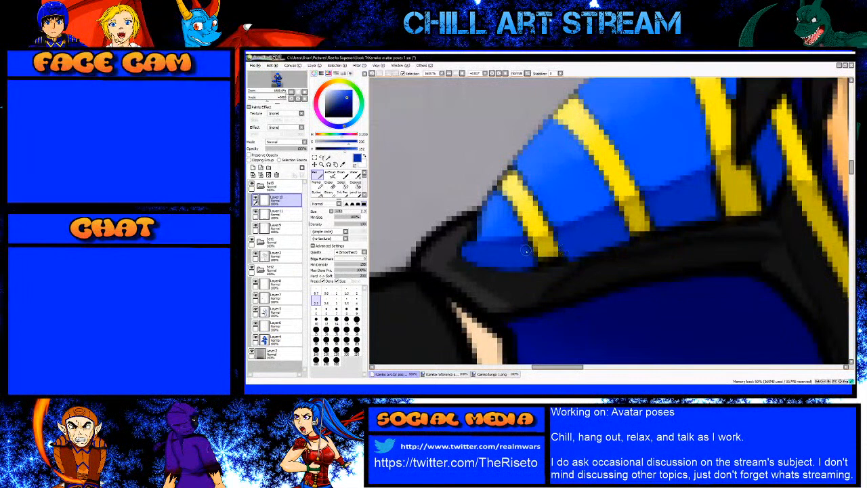
Step: Erase the dark line art along the outer curved edge of the striped shoulder piece on Layer3 with an enlarged Eraser
scroll(530, 260, "down", 2)
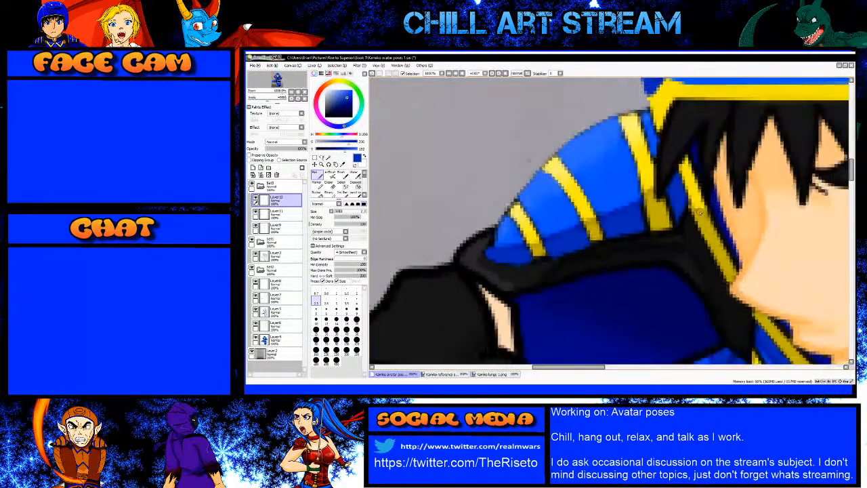
scroll(624, 232, "up", 2)
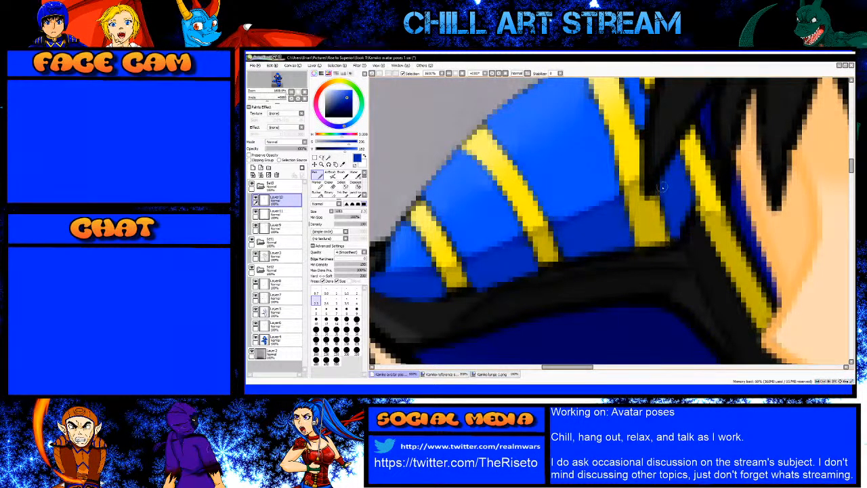
scroll(643, 130, "down", 2)
scroll(618, 172, "up", 2)
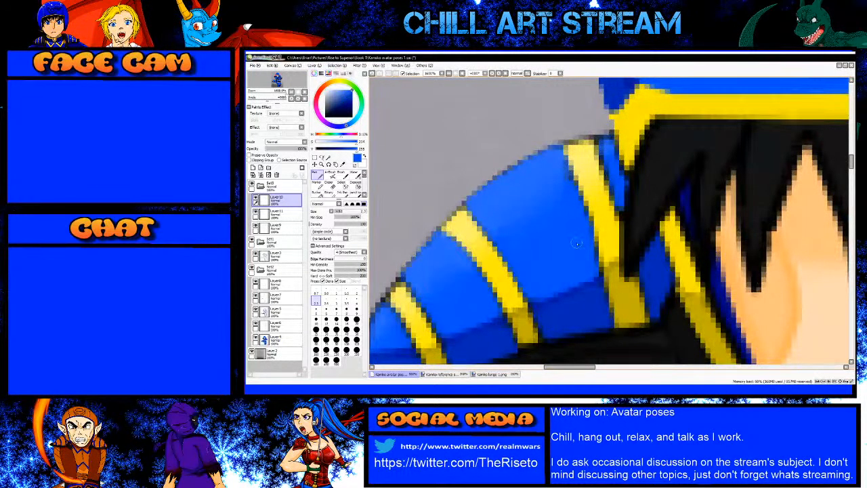
scroll(569, 244, "down", 2)
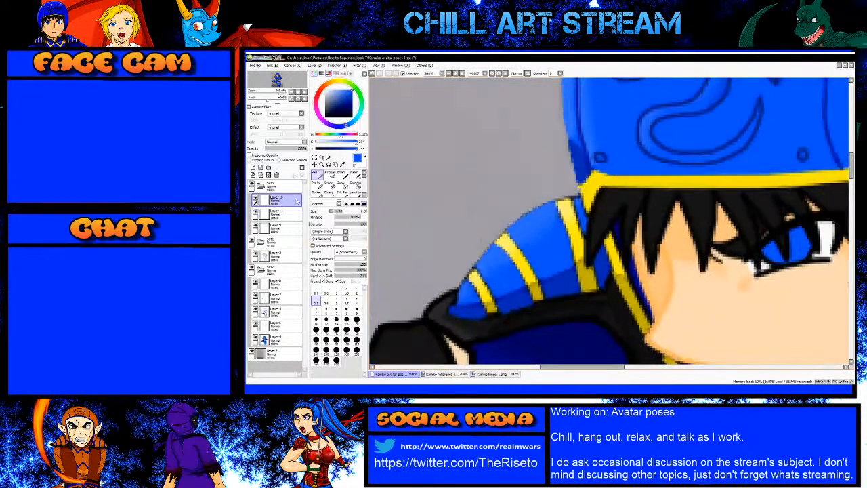
left_click(279, 256)
scroll(482, 288, "up", 2)
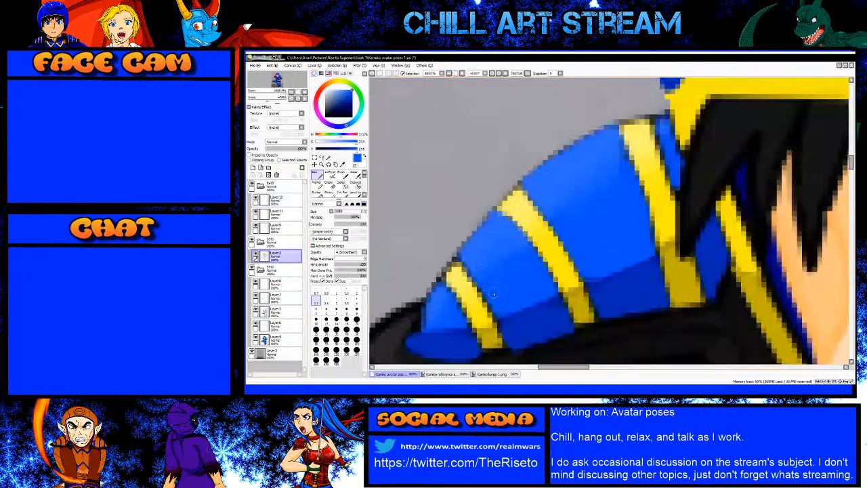
key("e")
scroll(482, 288, "down", 2)
scroll(483, 288, "up", 2)
key("bracketright")
key("bracketright")
key("bracketright")
key("bracketright")
key("bracketright")
mouse_move(482, 288)
left_mouse_down()
mouse_move(552, 196)
mouse_move(636, 152)
mouse_move(679, 148)
left_mouse_up()
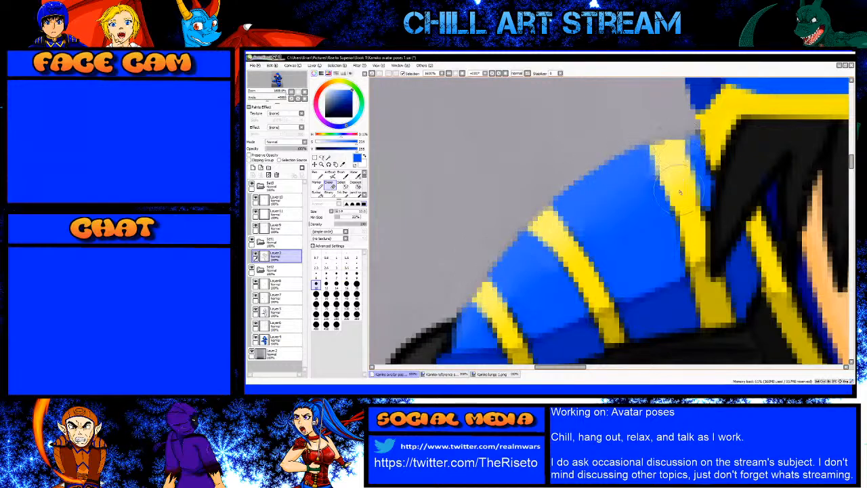
scroll(652, 241, "down", 1)
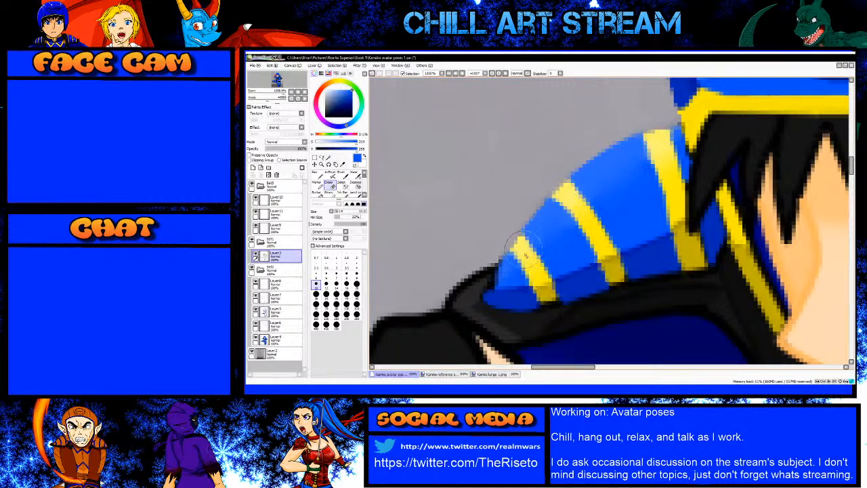
Step: Shrink the Eraser and clean up the line art around the base of the gold stripe nearest the hair
key("bracketleft")
key("bracketleft")
key("bracketleft")
key("bracketleft")
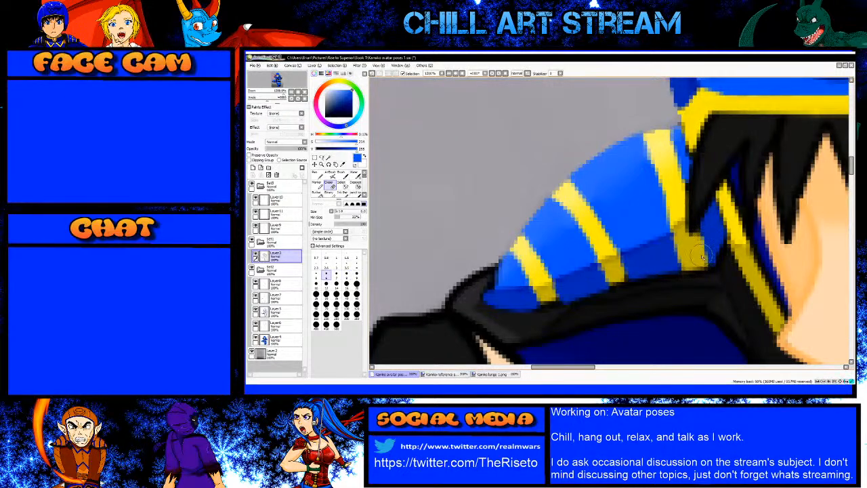
Step: Sample the dark gold and touch up the shaded lower part of the stripe nearest the hair on Layer10 with the Pen
scroll(684, 248, "up", 1)
left_click(679, 249, "alt")
key("n")
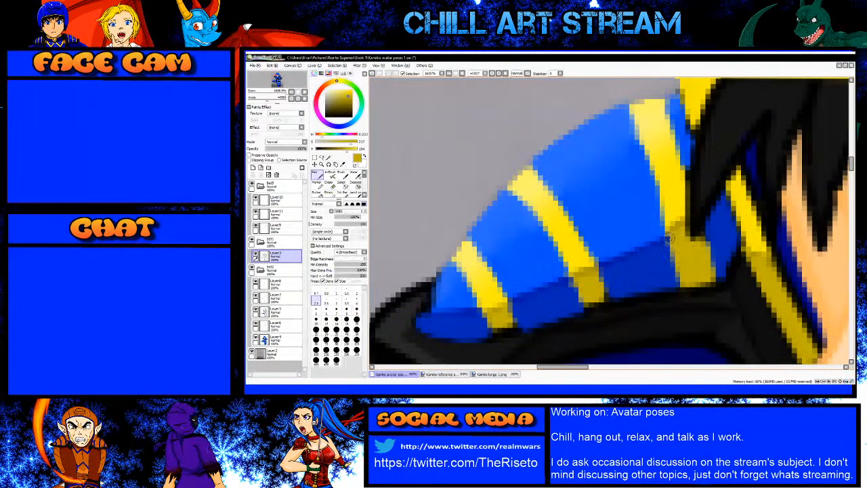
left_click(663, 240, "ctrl+shift")
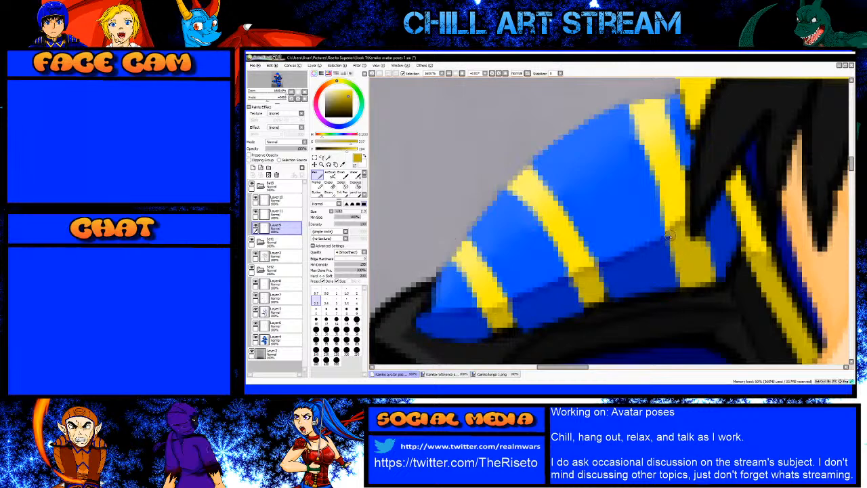
left_click(279, 200)
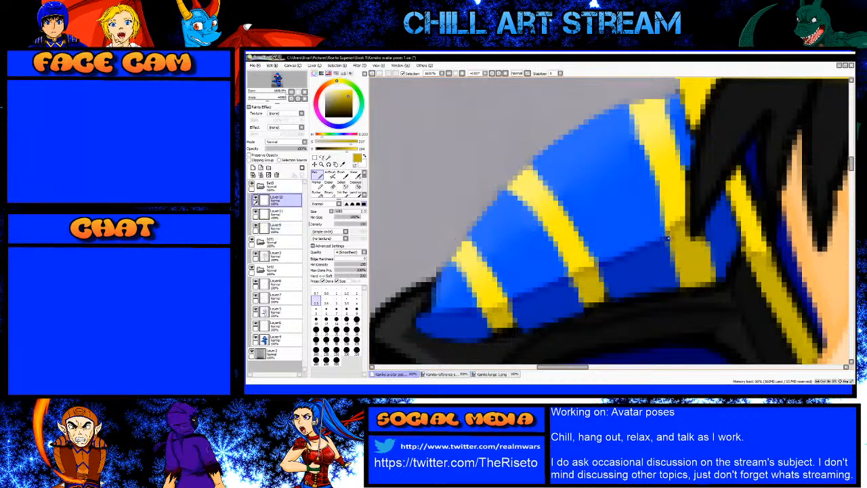
key("alt+Tab")
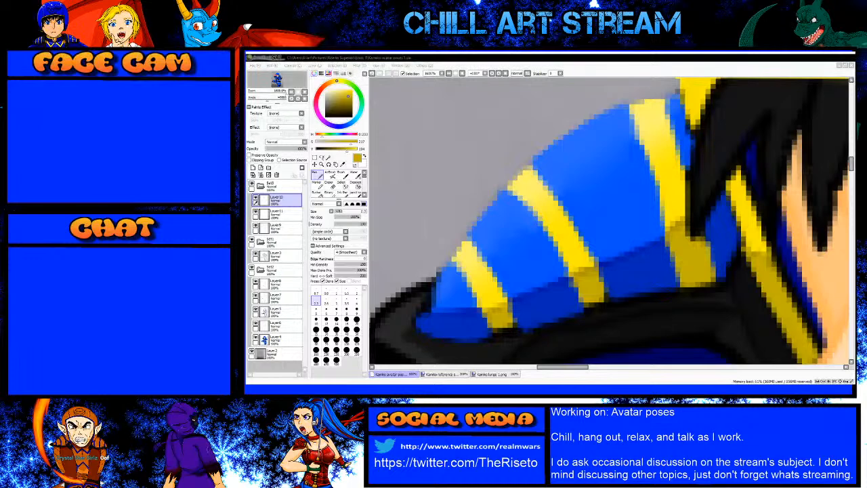
Step: Extend the shadow blue and dark gold over the black outline at the bases of the blue panels and gold stripes
scroll(546, 264, "down", 5)
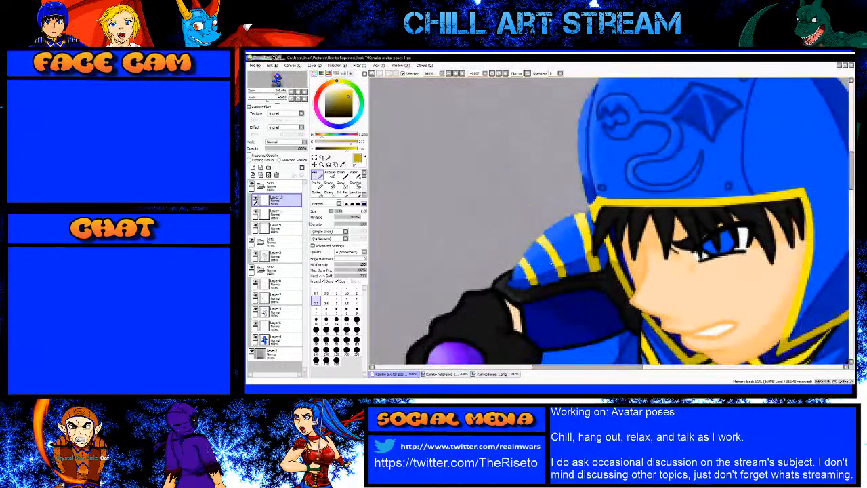
scroll(550, 269, "up", 3)
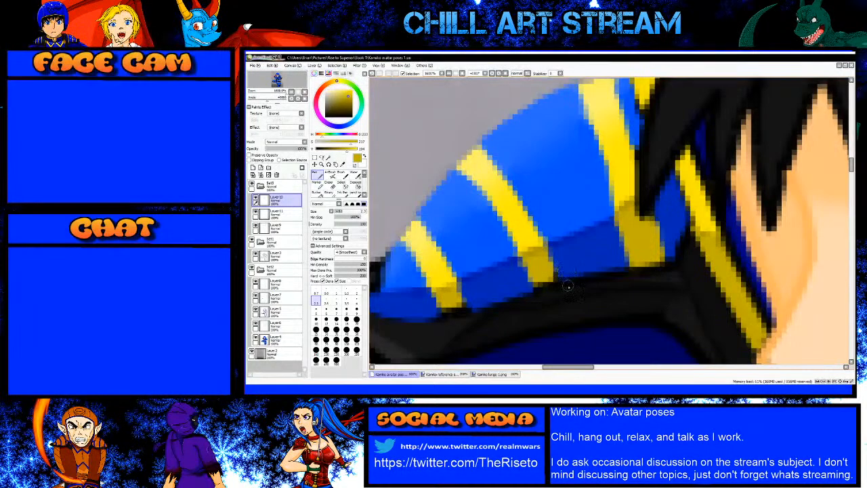
left_click(562, 275)
right_click(580, 264)
left_click(562, 276)
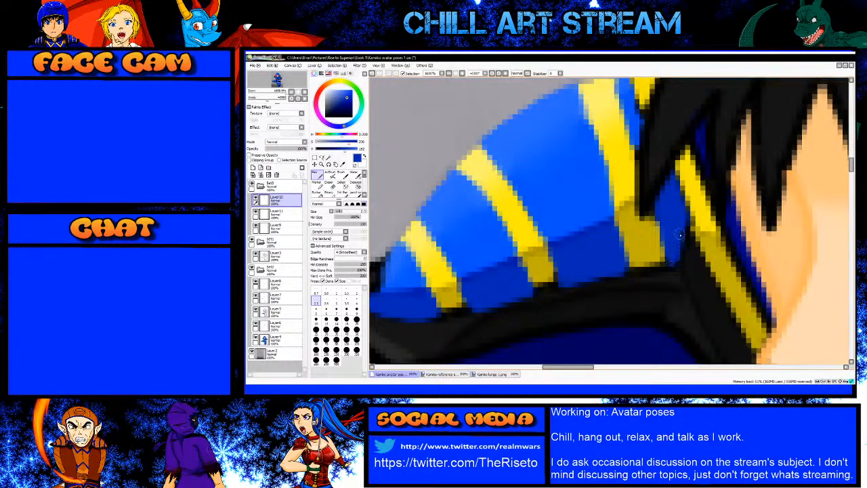
left_click(649, 254, "alt")
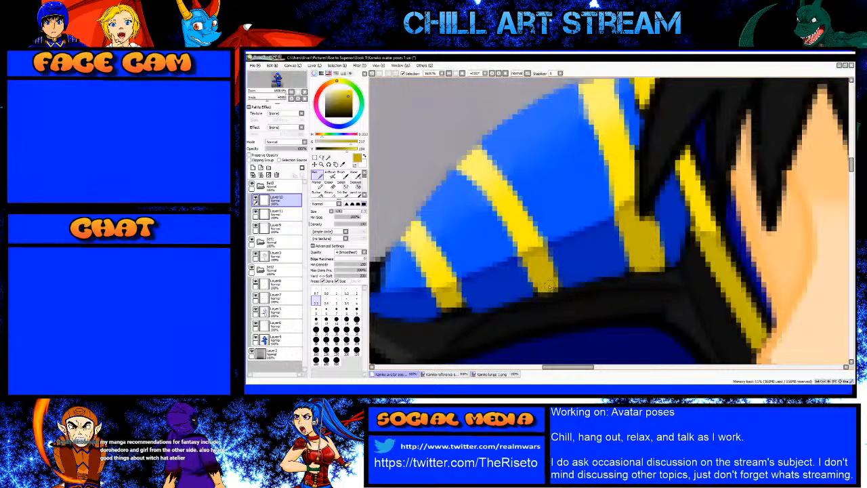
Step: Extend the dark gold at the bases of the outer gold stripes and sample the shadow blue beside them
mouse_move(445, 306)
left_mouse_down()
mouse_move(491, 285)
mouse_move(491, 293)
mouse_move(512, 290)
left_mouse_up()
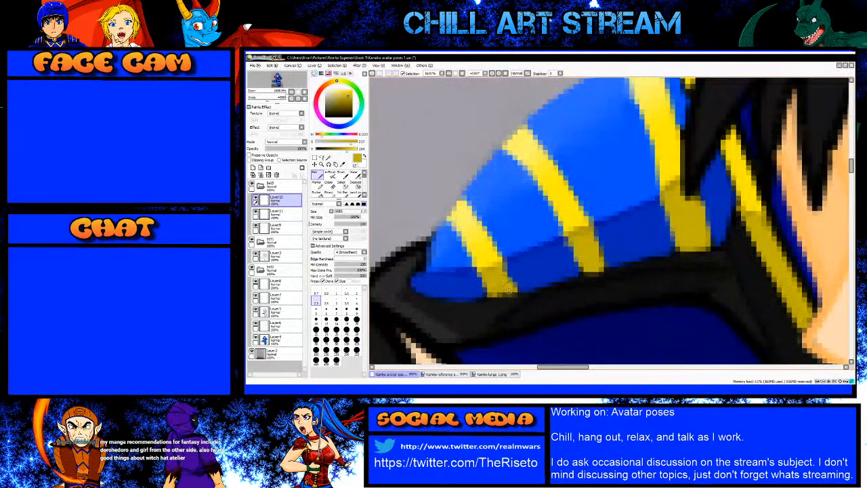
left_click(515, 276, "alt")
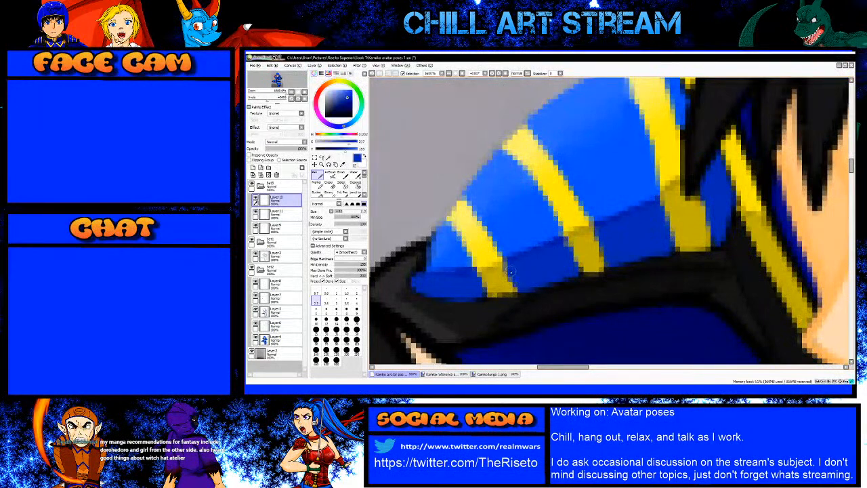
scroll(512, 271, "down", 3)
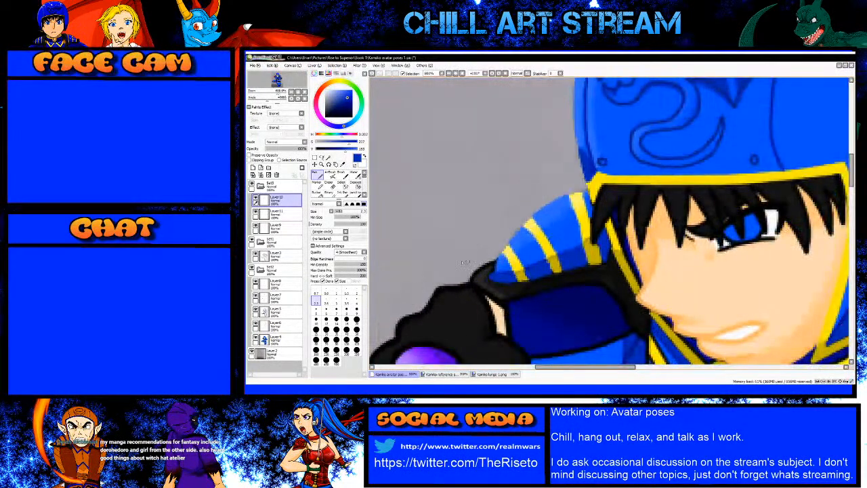
Step: Erase the leftover line art along the lower edge of the blue and gold stripes on Layer3 with the Eraser
left_click(285, 256)
scroll(487, 269, "up", 3)
key("e")
mouse_move(494, 286)
left_mouse_down()
mouse_move(513, 261)
mouse_move(512, 287)
mouse_move(504, 287)
mouse_move(542, 294)
mouse_move(713, 256)
mouse_move(727, 240)
left_mouse_up()
scroll(731, 249, "up", 1)
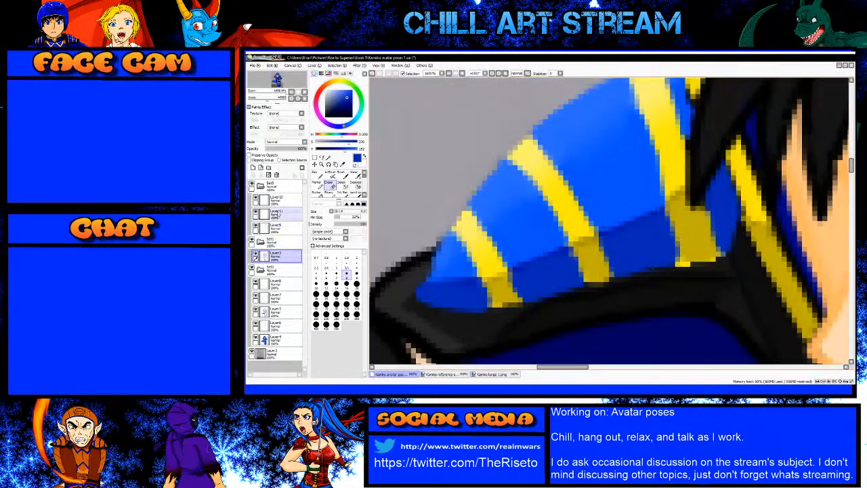
Step: Touch up the bases of the gold stripes and blue panels on Layer10 with the Pen in sampled dark gold and shadow blue
left_click(275, 197)
key("n")
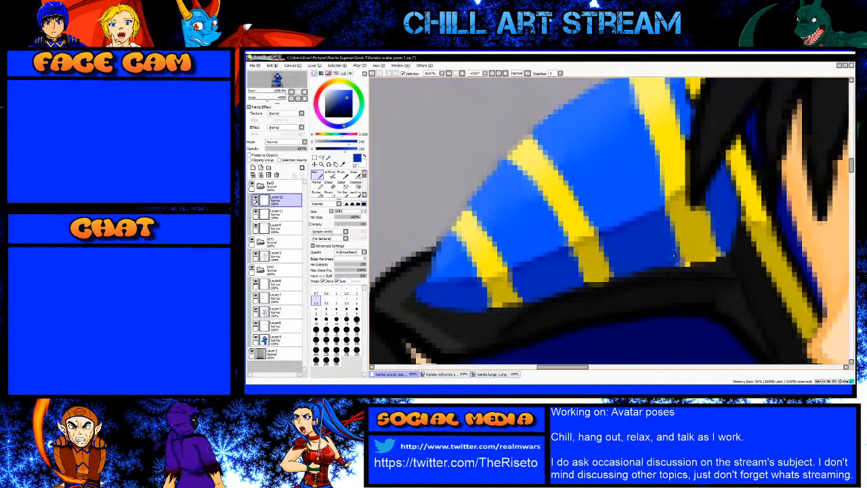
left_click(704, 245, "alt")
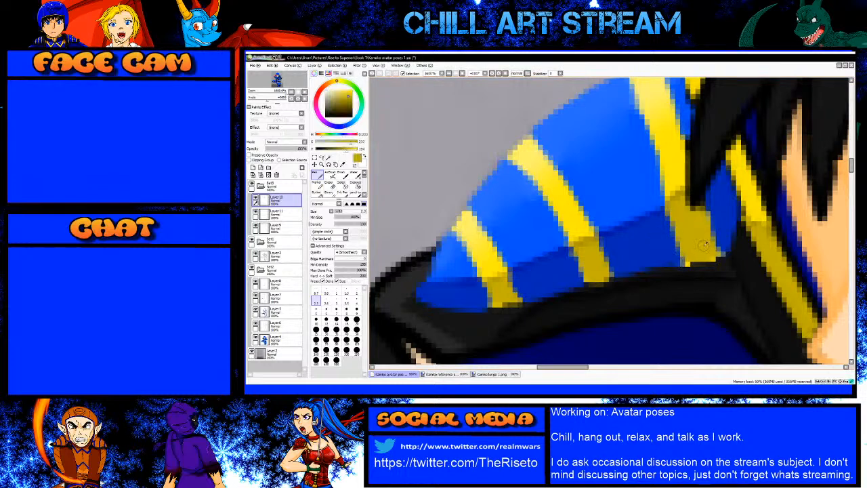
mouse_move(686, 262)
left_mouse_down()
mouse_move(690, 244)
mouse_move(689, 262)
mouse_move(714, 256)
mouse_move(698, 259)
left_mouse_up()
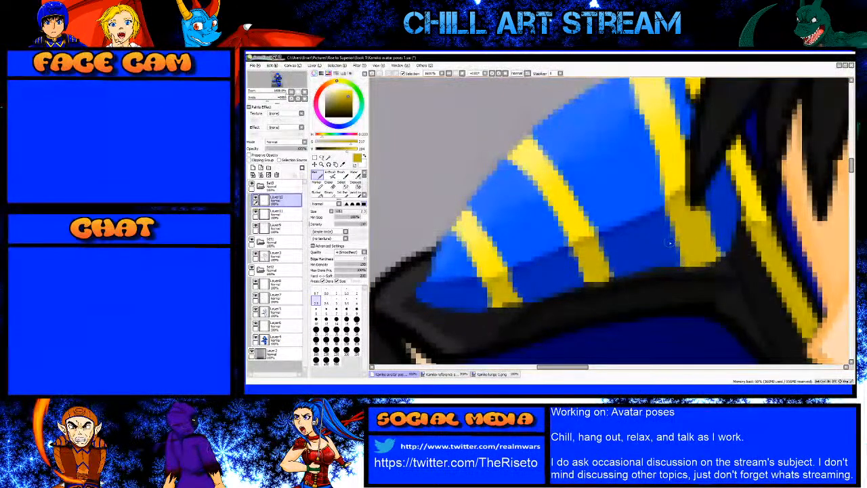
mouse_move(516, 302)
left_mouse_down()
mouse_move(495, 299)
mouse_move(522, 299)
mouse_move(522, 292)
left_mouse_up()
right_click(525, 290)
scroll(516, 289, "down", 3)
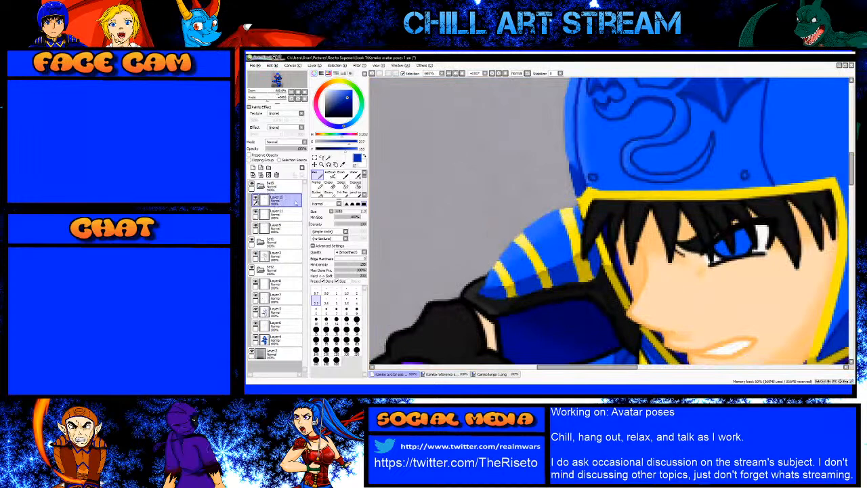
Step: Sample the dark trim colour and the bright blue, and touch up the outermost end of the shoulder piece
scroll(467, 295, "up", 3)
right_click(478, 304)
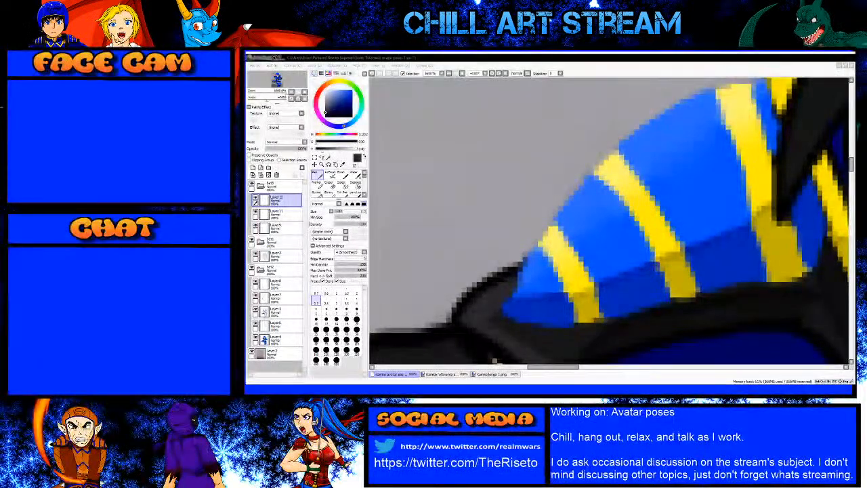
scroll(596, 253, "down", 2)
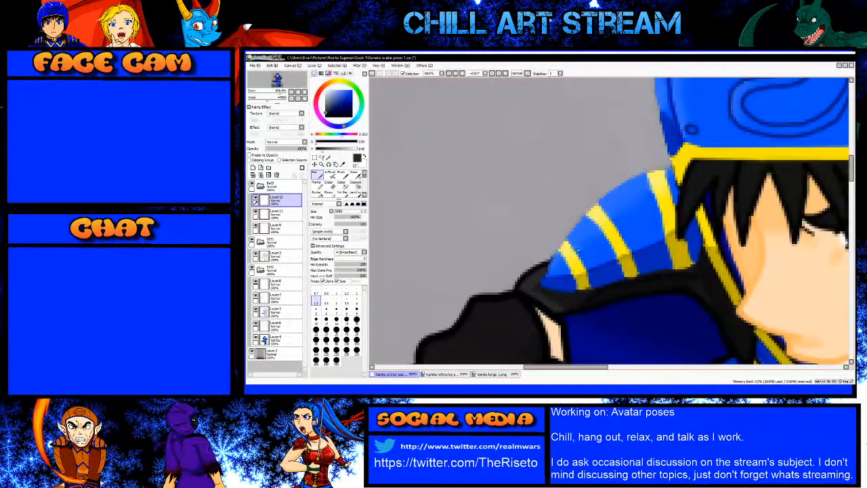
scroll(578, 251, "up", 2)
left_click(577, 236, "alt")
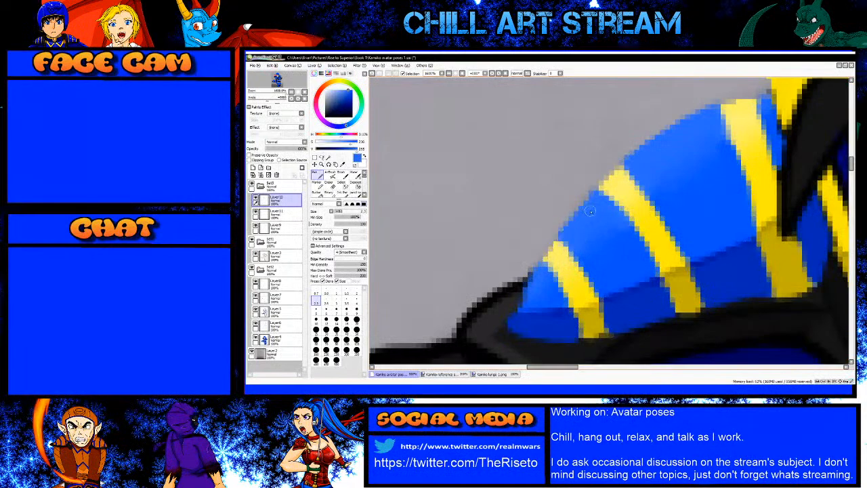
scroll(562, 238, "down", 2)
scroll(584, 259, "up", 1)
scroll(584, 259, "up", 2)
Step: Add a new layer above Layer11 and paint sampled dark grey over the black outline at the trim's outer end with an enlarged Pen
right_click(588, 264)
left_click(287, 216)
left_click(252, 168)
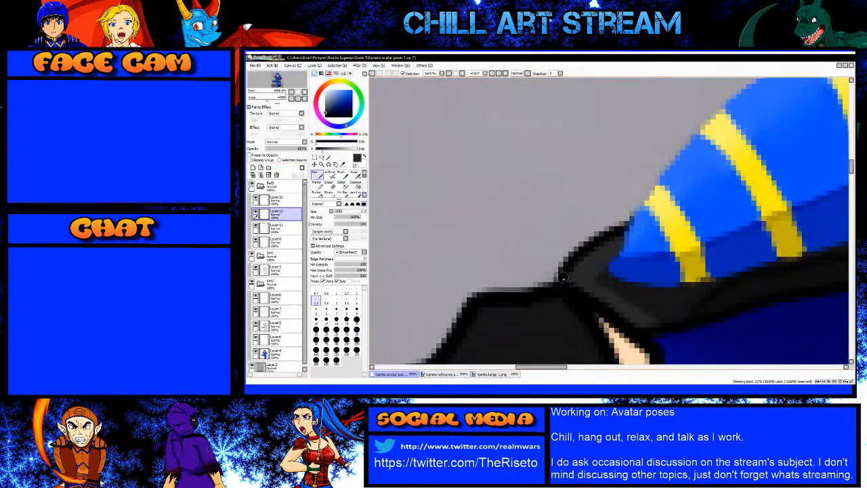
key("bracketright")
key("bracketright")
left_click_drag(562, 277, 615, 236)
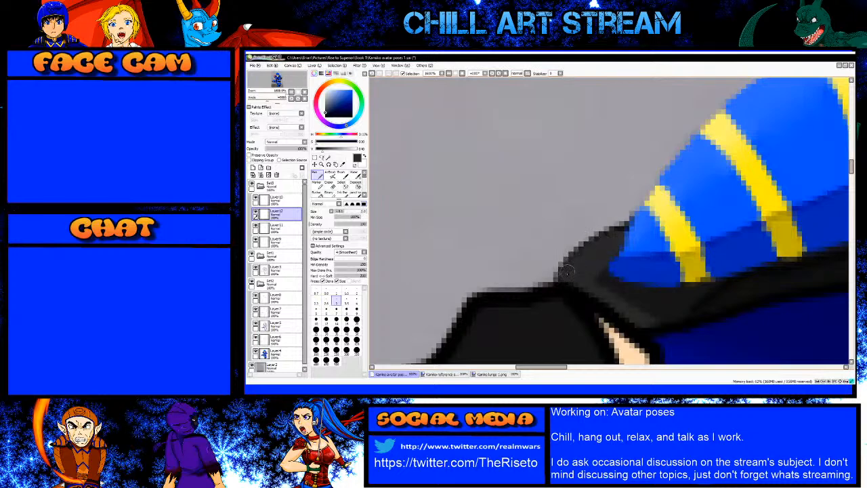
left_click_drag(565, 275, 646, 324)
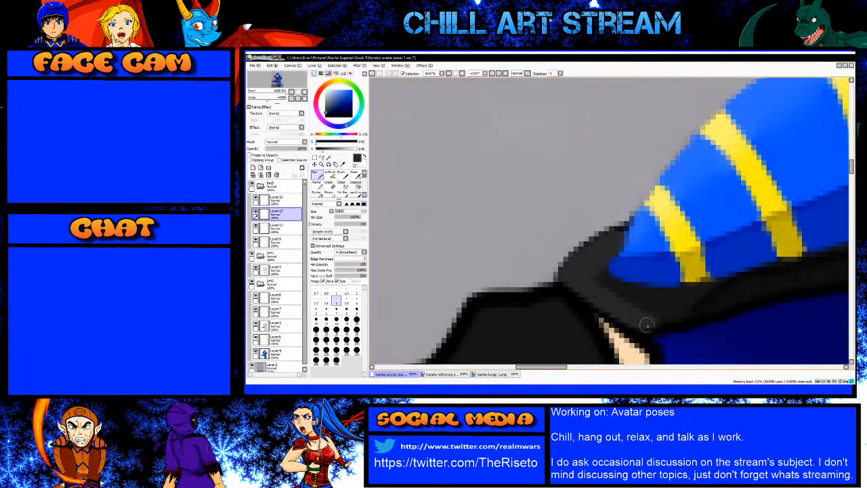
Step: Sample a darker grey and blend it over the black outline where the trim bends below the outermost gold stripe
scroll(569, 268, "down", 2)
scroll(623, 291, "up", 2)
right_click(609, 282)
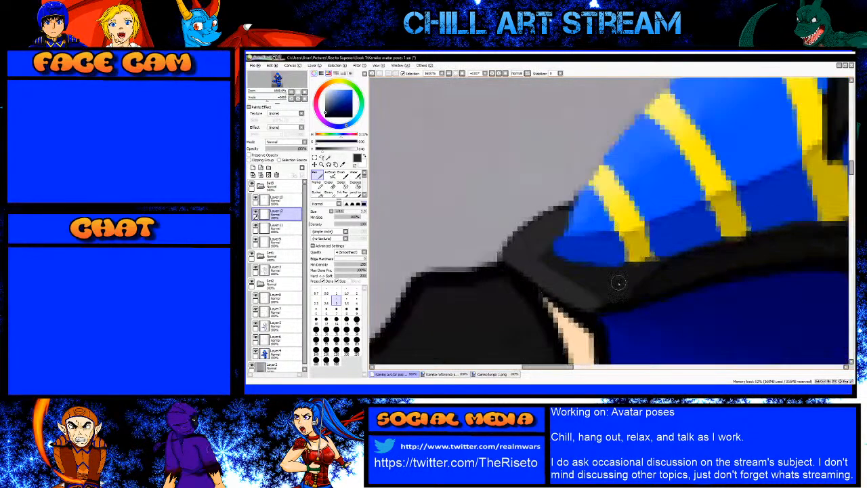
scroll(564, 293, "down", 2)
scroll(560, 293, "up", 2)
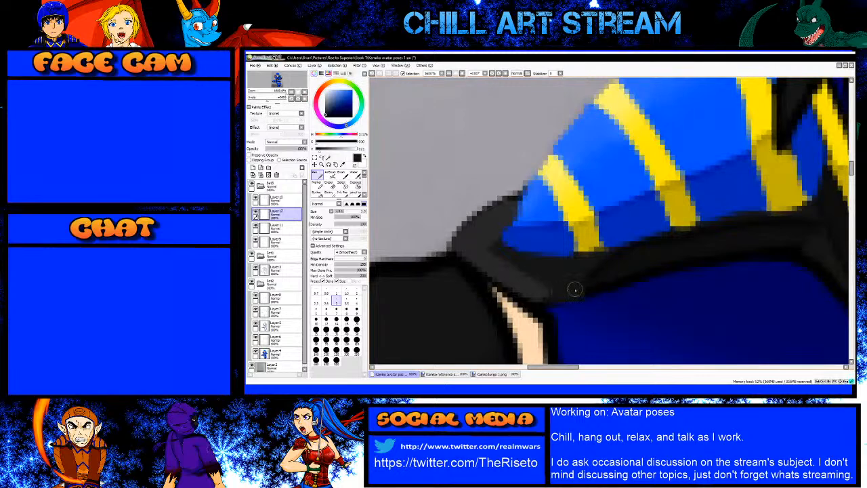
key("[")
key("[")
left_click_drag(596, 274, 579, 293)
Step: Cover the black outline along the trim's lower edge and down its inner side with near-black grey, using an enlarged Pen
key("bracketright")
key("bracketright")
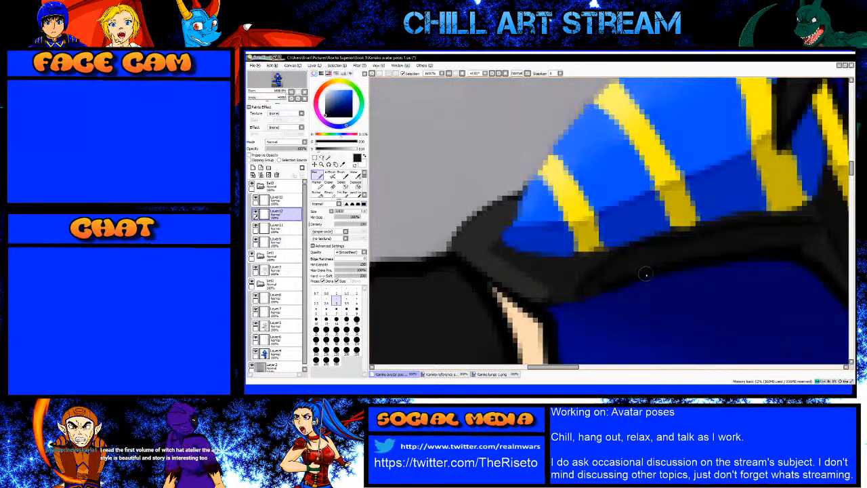
left_click_drag(698, 261, 749, 253)
left_click_drag(843, 273, 702, 278)
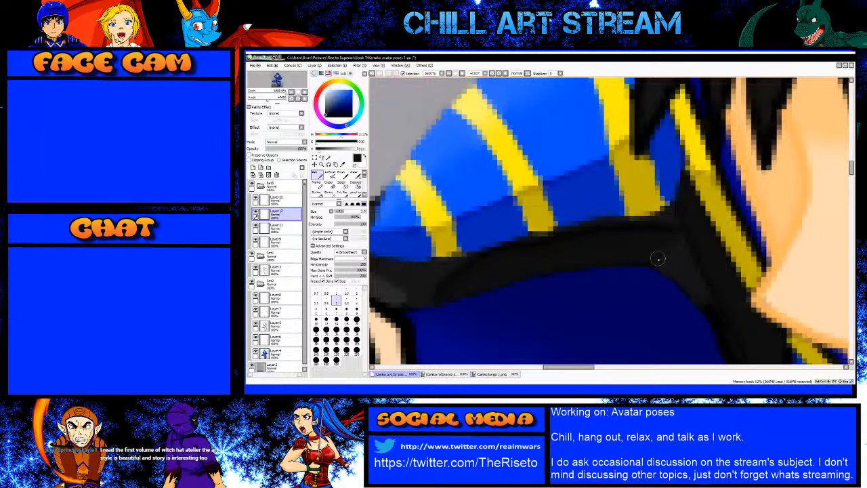
scroll(669, 259, "down", 5)
scroll(691, 282, "up", 5)
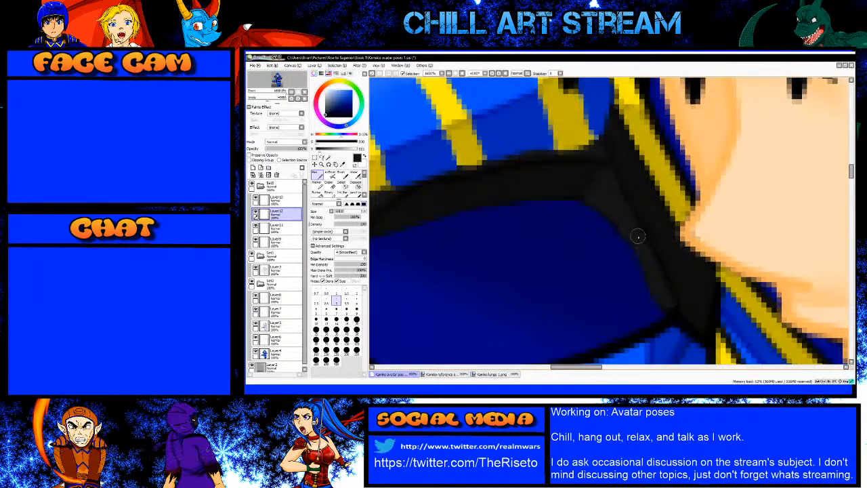
scroll(623, 217, "down", 5)
scroll(576, 226, "up", 5)
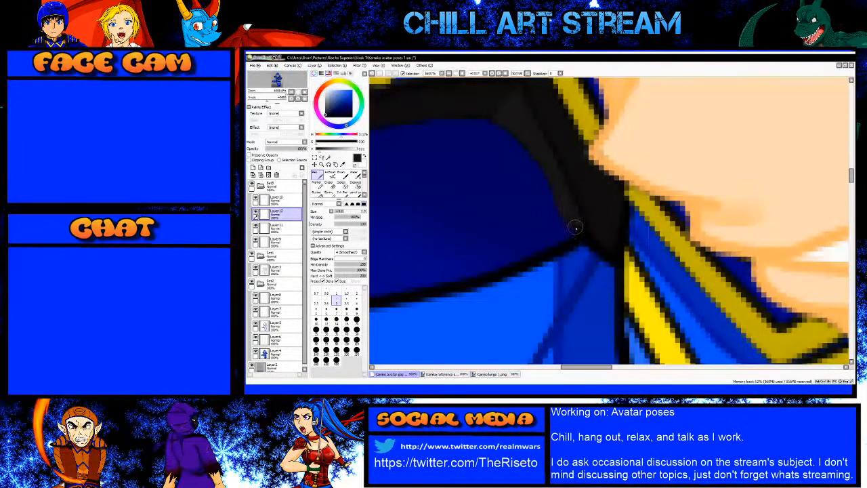
Step: Shrink the Pen and refine the trim's lower tip where it meets the blue cloth near the collar
key("bracketleft")
key("bracketleft")
key("bracketleft")
key("bracketleft")
left_click_drag(577, 225, 585, 239)
scroll(574, 213, "down", 5)
scroll(554, 200, "up", 5)
Step: Adjust the Pen size and smooth the dark shading on the trim's inner side beside the face
key("bracketright")
key("bracketleft")
key("bracketleft")
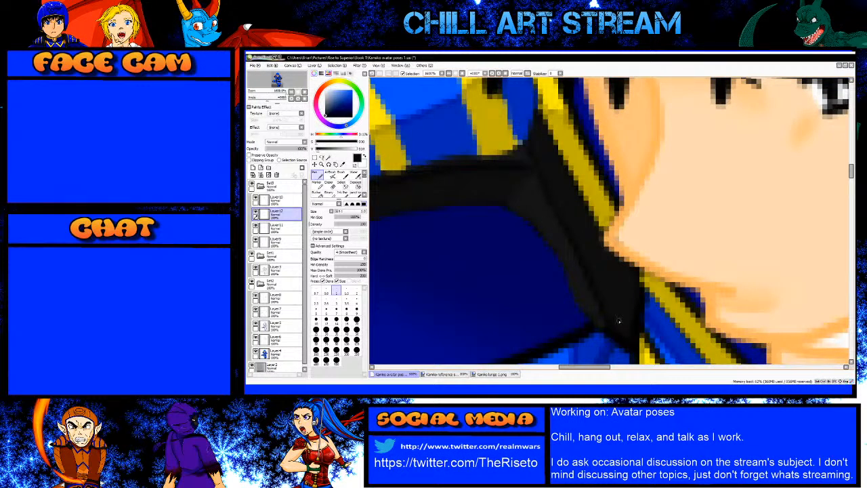
key("bracketright")
key("bracketright")
key("bracketright")
key("bracketright")
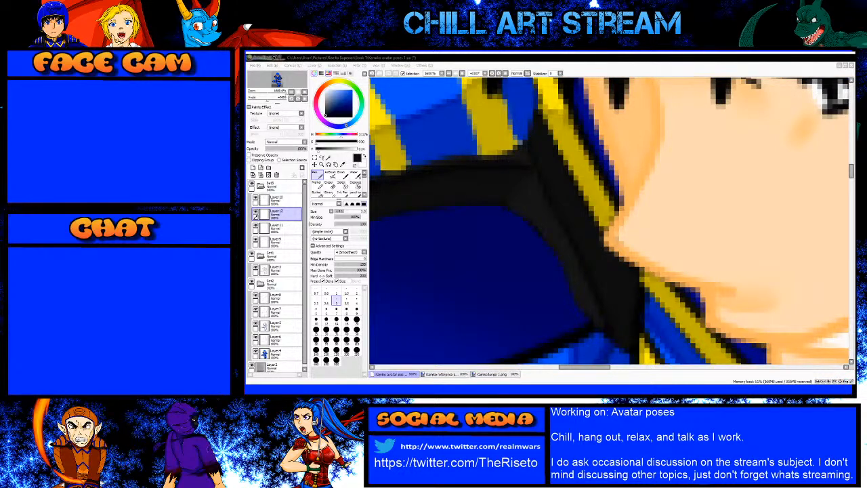
left_click(596, 219)
scroll(596, 218, "down", 4)
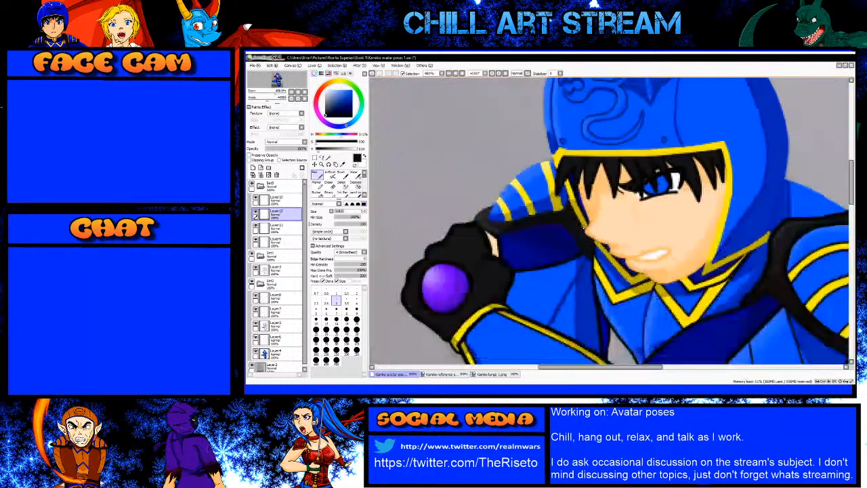
Step: Paint sampled bright blue over the black outline between the dark navy interior and the light blue cloth
scroll(568, 235, "up", 4)
left_click(512, 288, "alt")
left_click(440, 268)
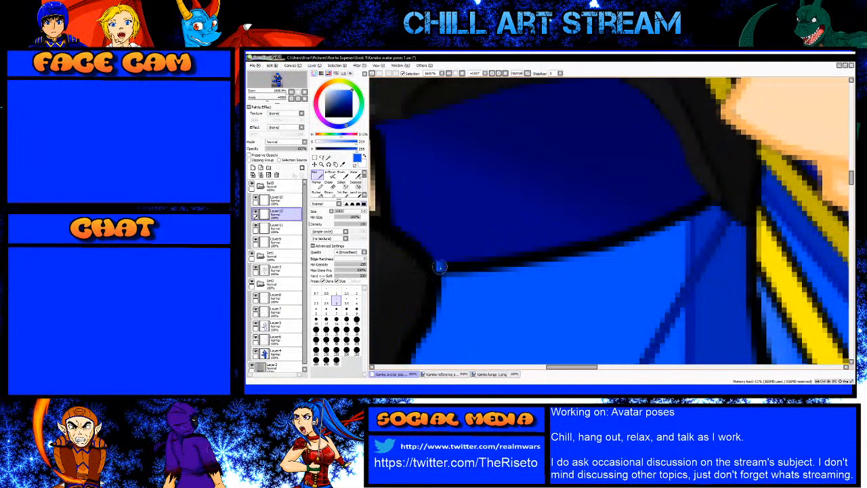
left_click(494, 264, "shift")
left_click(550, 254, "shift")
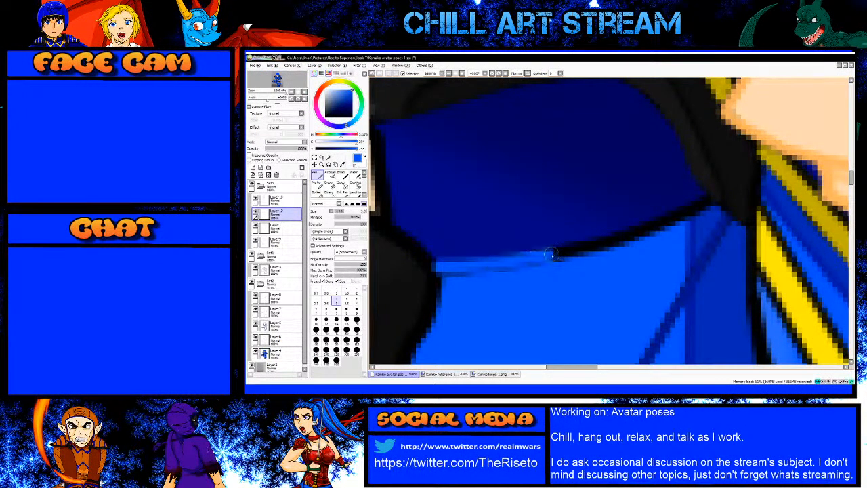
left_click(618, 239, "shift")
left_click(668, 222, "shift")
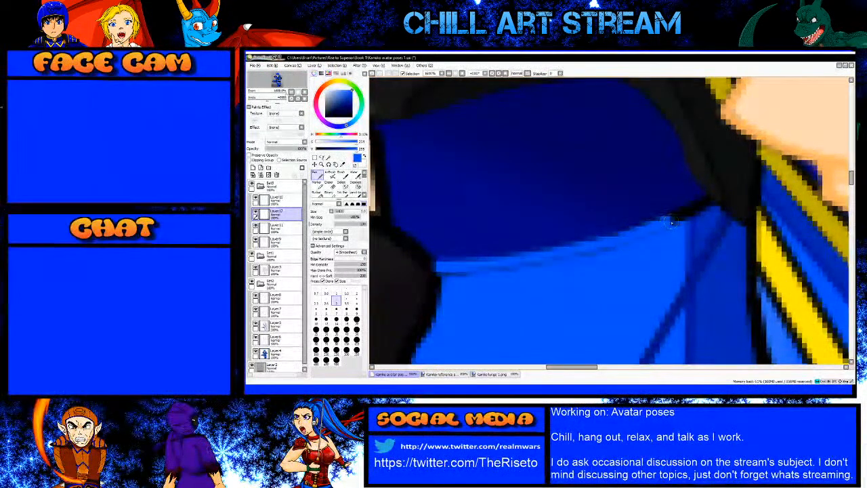
left_click(684, 214, "shift")
mouse_move(684, 214)
left_mouse_down()
mouse_move(654, 244)
mouse_move(665, 227)
mouse_move(590, 255)
mouse_move(454, 273)
left_mouse_up()
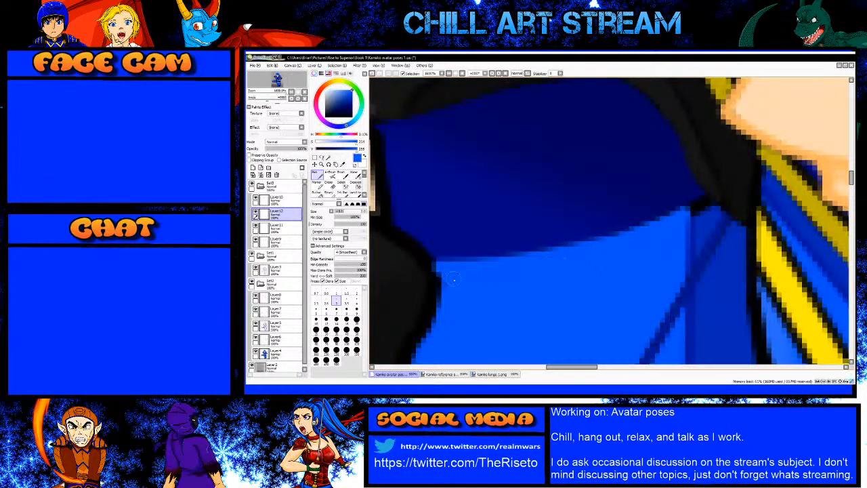
Step: Shrink the Pen and fill the remaining outline at the cloth's upper corner below the trim with sampled shadow blues
scroll(474, 265, "down", 5)
scroll(520, 253, "up", 5)
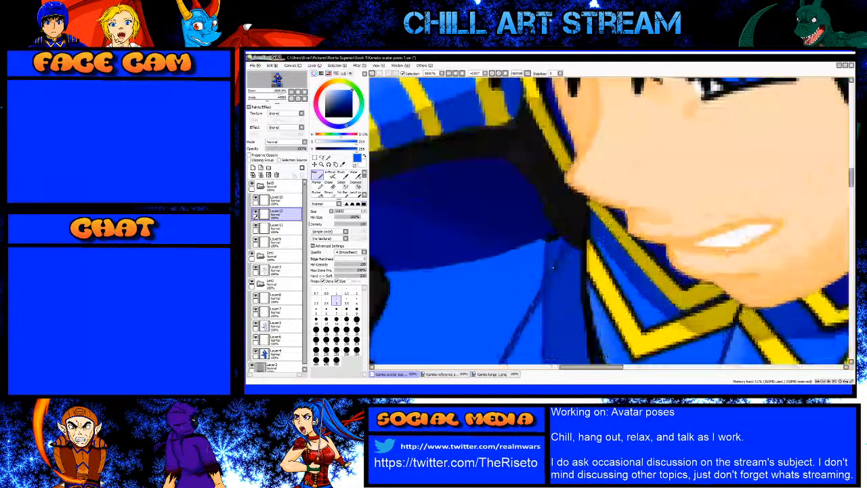
left_click(544, 260, "alt")
key("bracketleft")
key("bracketleft")
left_click(554, 242, "alt")
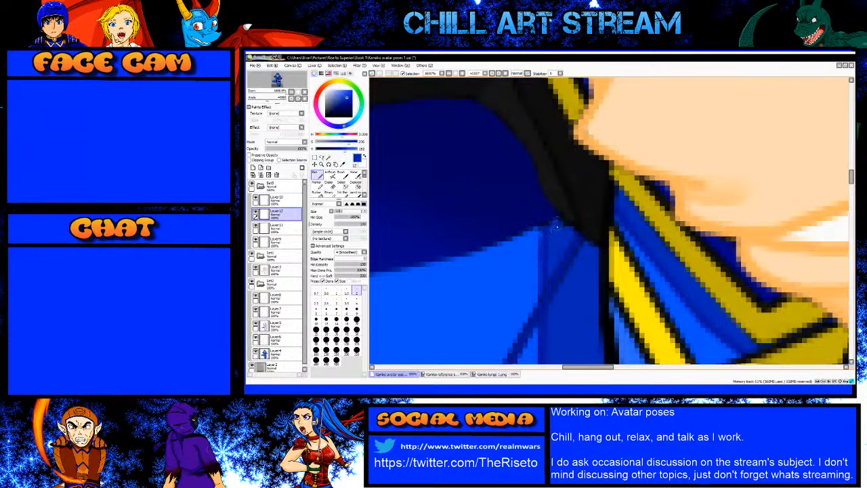
scroll(556, 233, "down", 3)
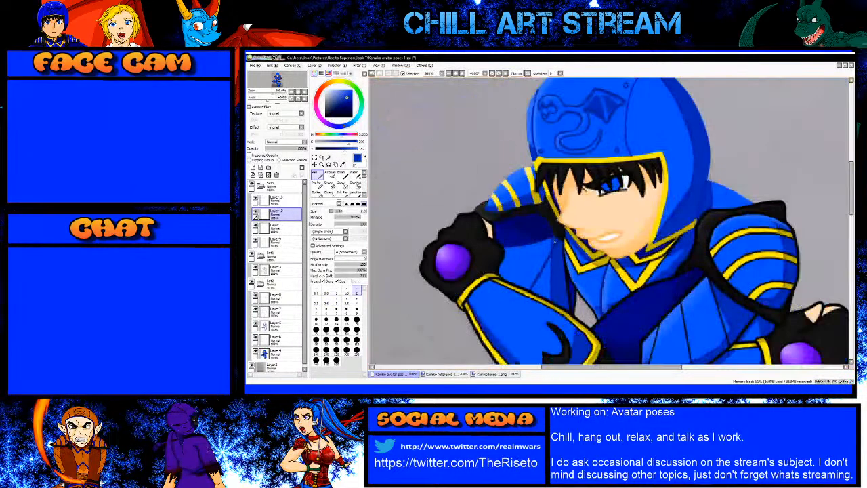
scroll(512, 234, "up", 5)
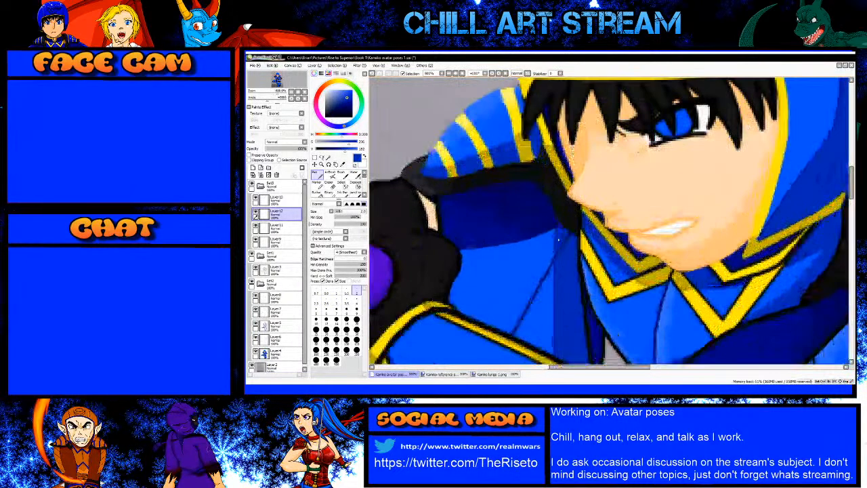
left_click(551, 243, "alt")
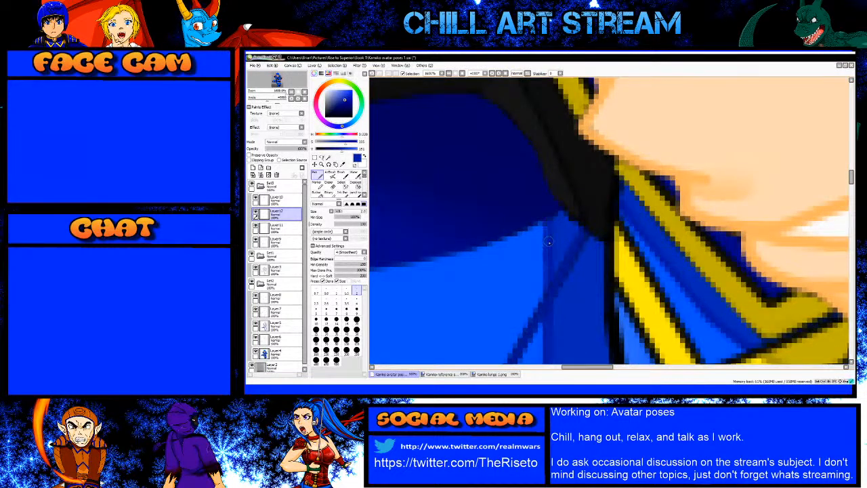
Step: Sample the dark navy and paint it over the black outline of the interior beside the exposed skin above the glove
scroll(549, 243, "down", 5)
scroll(564, 288, "up", 2)
scroll(562, 288, "up", 2)
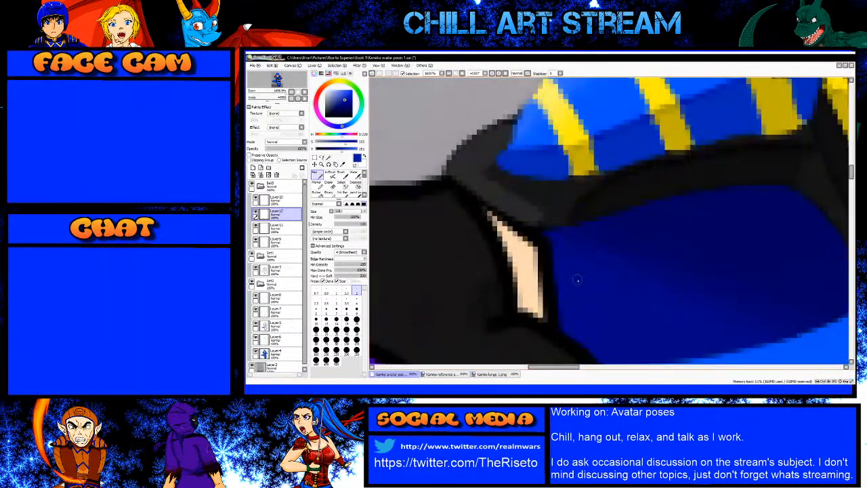
left_click(578, 302, "alt")
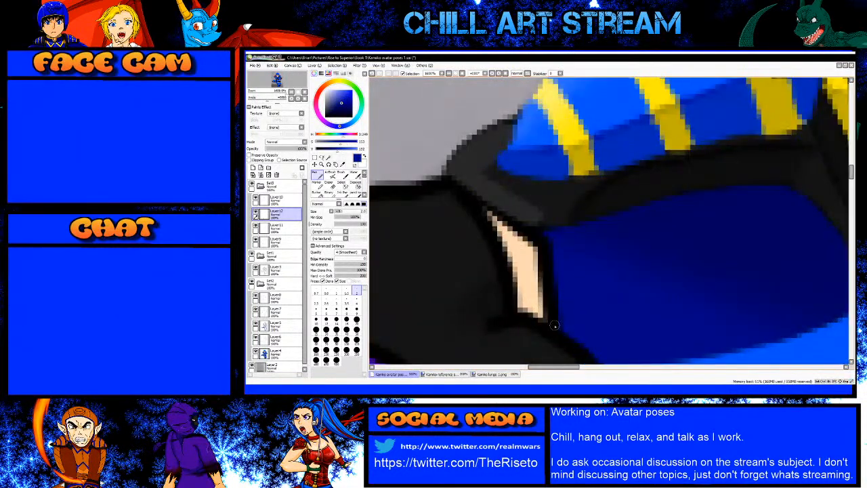
Step: Sample the skin tone, enlarge the Pen and paint over the black outline around the exposed skin above the glove
left_click(539, 290, "alt")
key("bracketright")
key("bracketright")
key("bracketright")
key("bracketright")
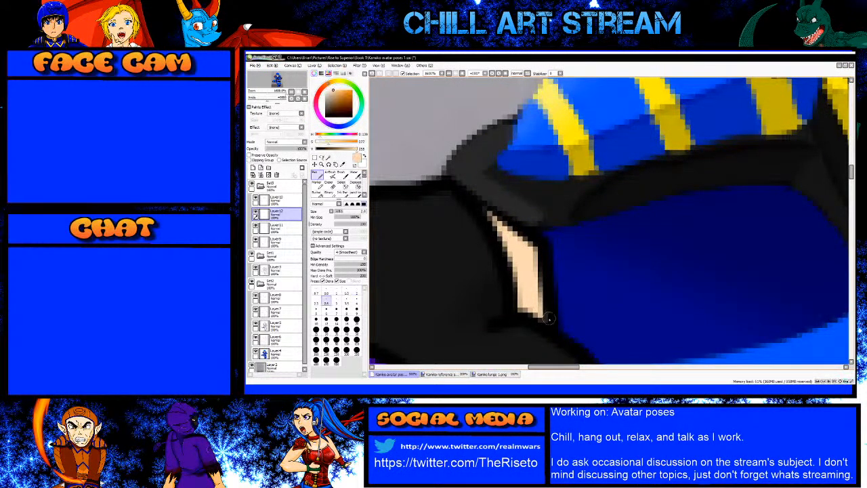
left_click(552, 321)
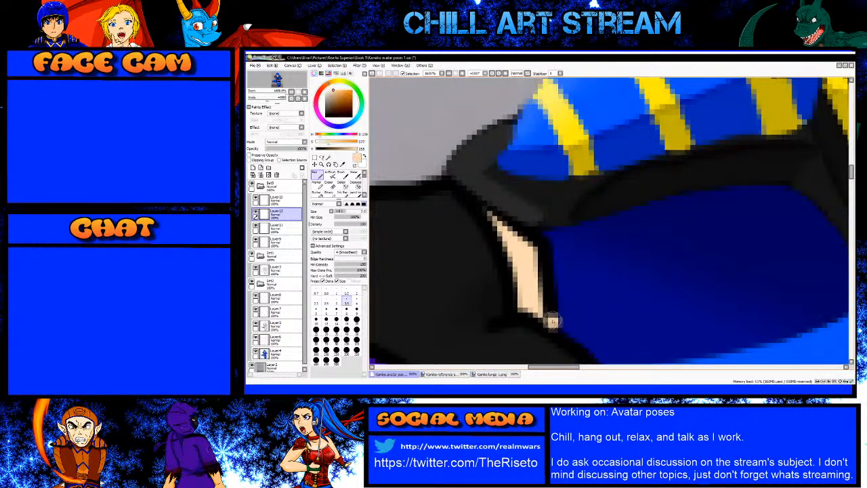
left_click(546, 244, "shift")
left_click(535, 242)
left_click_drag(535, 238, 550, 321)
mouse_move(533, 241)
left_mouse_down()
mouse_move(490, 211)
mouse_move(533, 238)
left_mouse_up()
key("ctrl+z")
key("e")
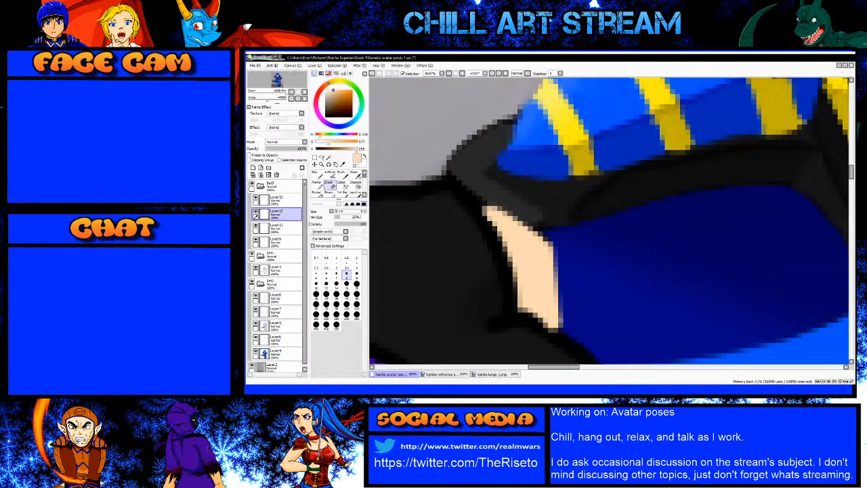
Step: On the set's topmost layer, paint sampled dark grey over the glove's black outline beside the exposed skin and shoulder trim
scroll(569, 233, "down", 4)
scroll(550, 250, "up", 4)
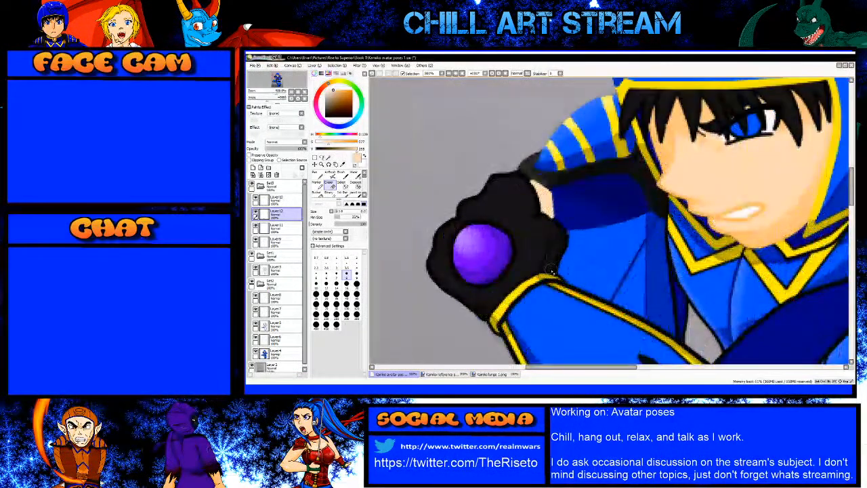
scroll(501, 246, "down", 2)
scroll(519, 140, "up", 2)
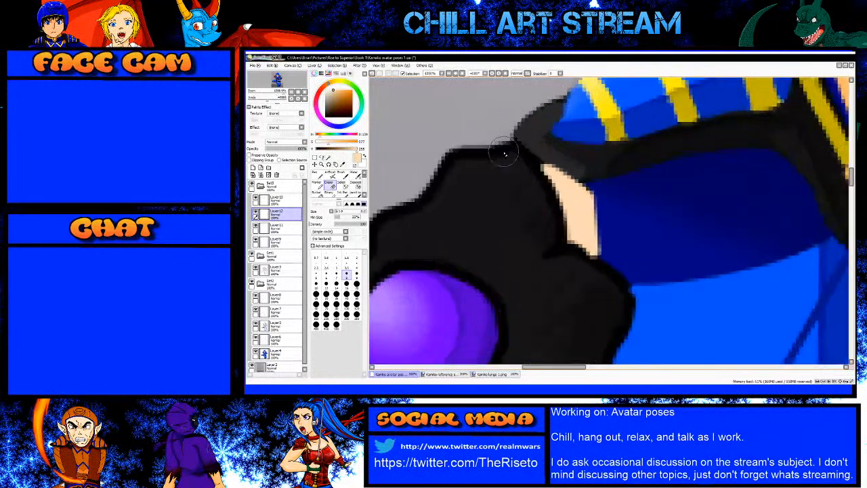
scroll(553, 230, "up", 2)
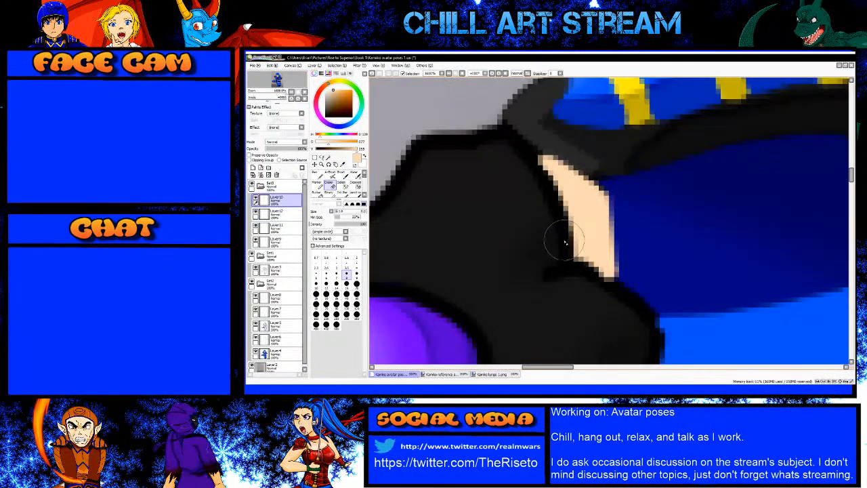
key("n")
key("]")
left_click(556, 204)
left_click(536, 163, "shift")
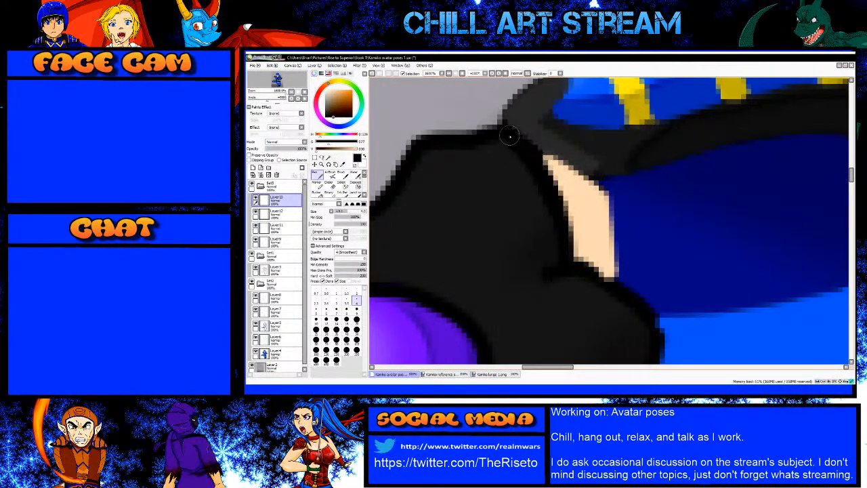
key("ctrl+z")
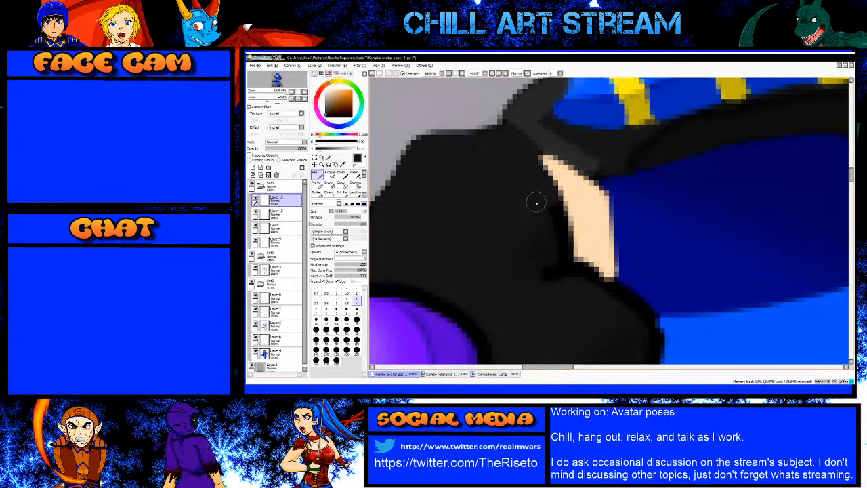
Step: Paint the dark glove colour over the black outline along the knuckles above the purple gem
scroll(627, 235, "down", 2)
scroll(626, 235, "up", 2)
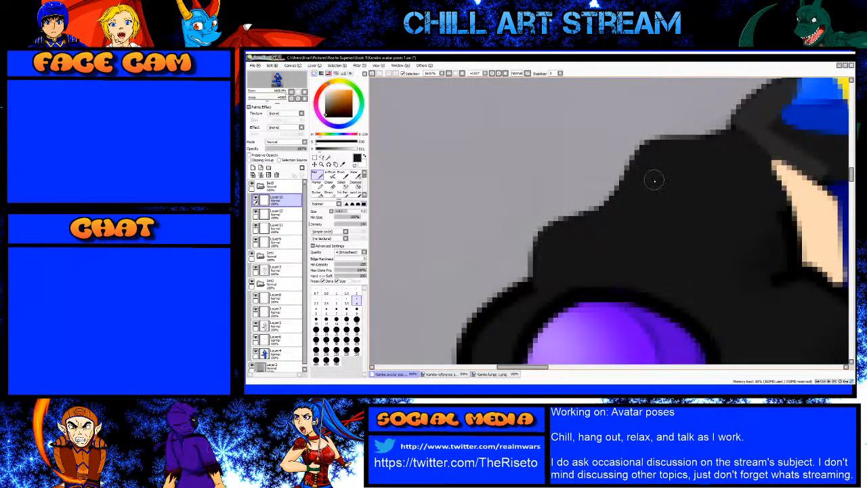
scroll(654, 179, "down", 2)
scroll(623, 209, "up", 2)
left_click_drag(596, 222, 566, 242)
key("ctrl+z")
left_click_drag(562, 301, 568, 256)
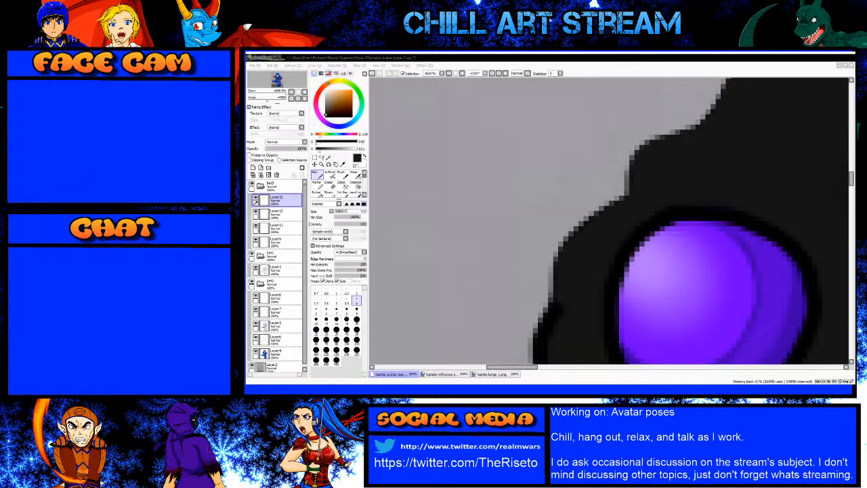
Step: Cover the glove's outer black outline around the purple gem and down to the yellow cuff
left_click(760, 67)
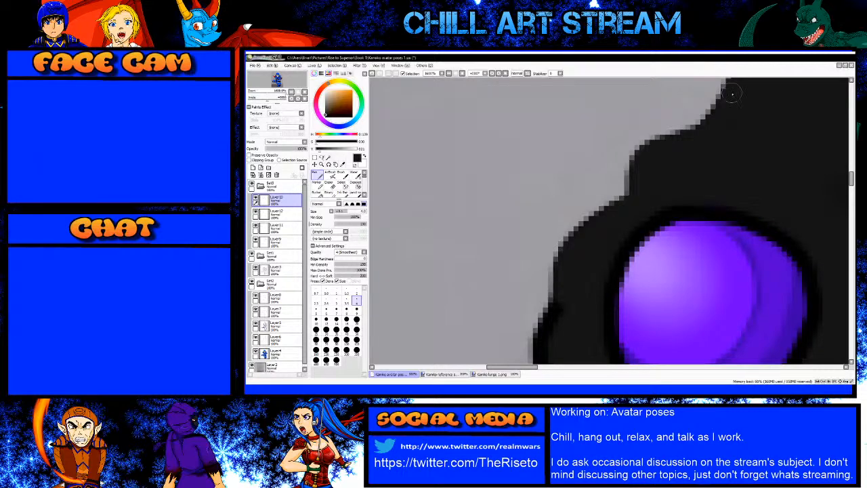
scroll(543, 252, "down", 3)
scroll(545, 314, "up", 3)
mouse_move(571, 201)
left_mouse_down()
mouse_move(547, 254)
mouse_move(560, 283)
left_mouse_up()
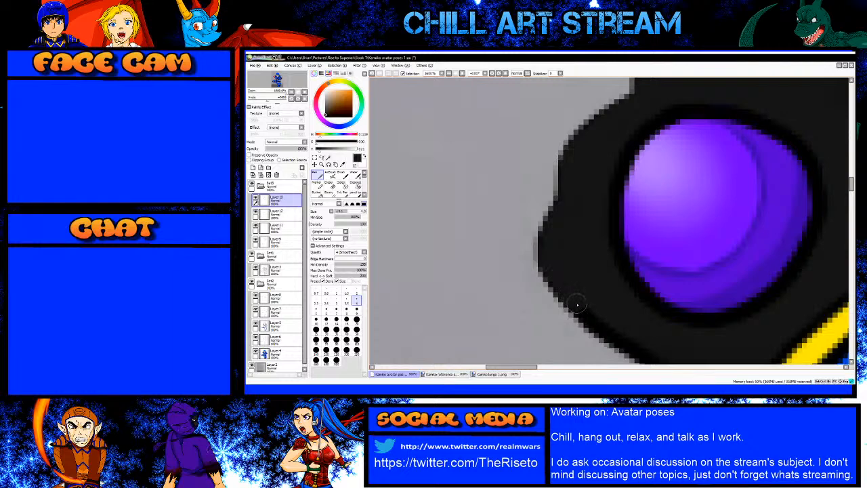
left_click_drag(634, 351, 583, 276)
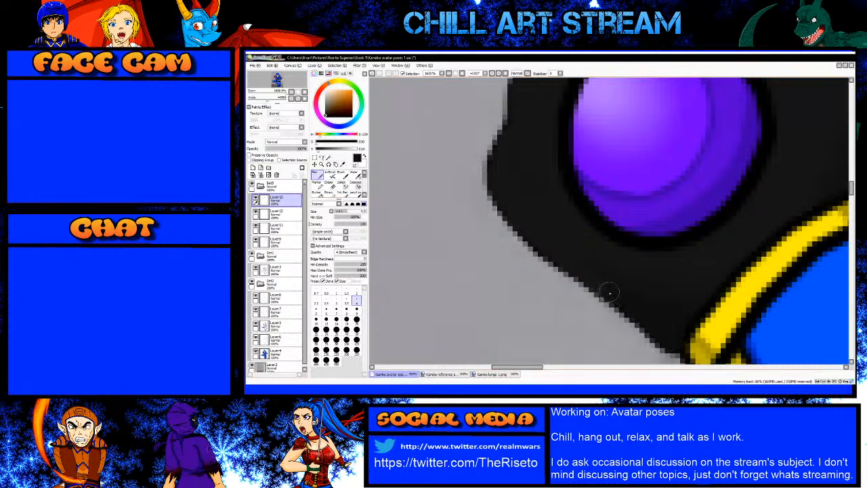
Step: Enlarge the Airbrush to size 4 and blend the dark shading on the glove
key("v")
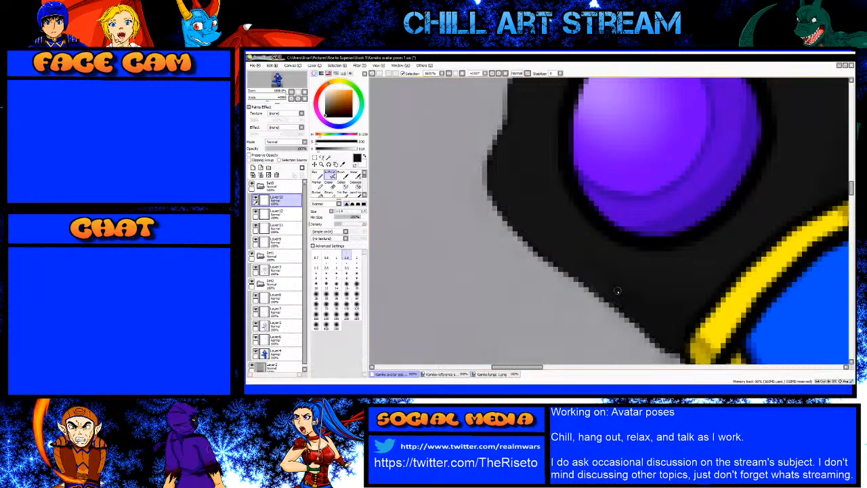
key("bracketright")
key("bracketright")
key("bracketright")
key("bracketright")
key("bracketright")
key("bracketright")
scroll(549, 277, "down", 3)
scroll(549, 276, "down", 2)
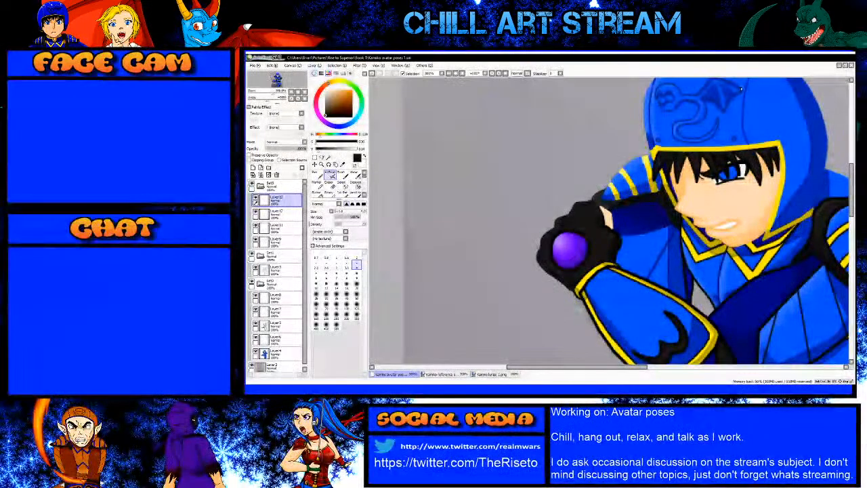
Step: Blend away the remaining black outline on the glove beside the exposed skin using the Pen and Airbrush
scroll(625, 231, "up", 2)
scroll(624, 232, "up", 2)
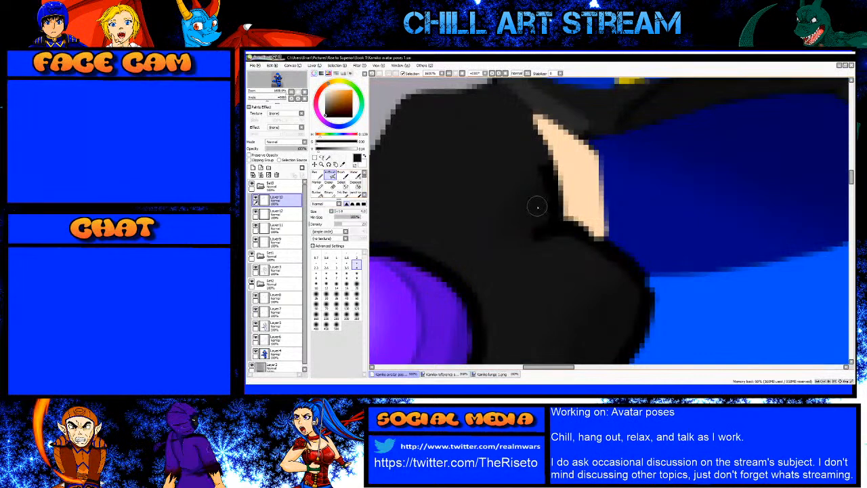
key("n")
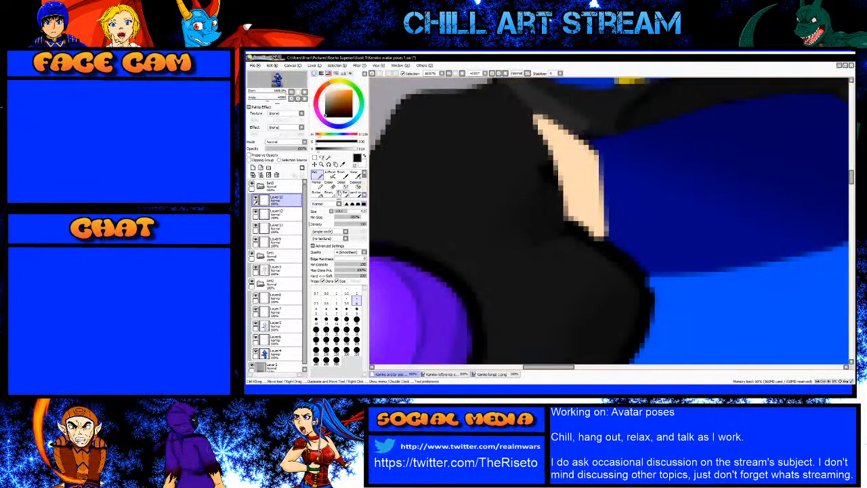
left_click(331, 175)
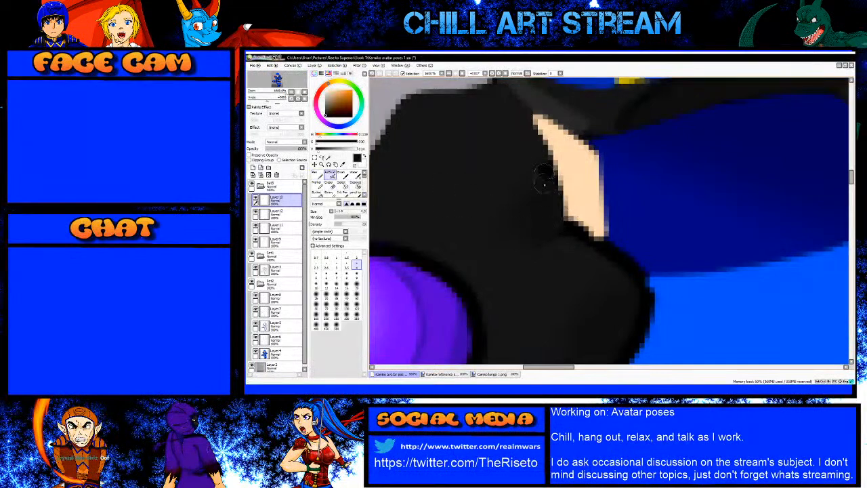
mouse_move(548, 166)
left_mouse_down()
mouse_move(555, 182)
mouse_move(544, 179)
left_mouse_up()
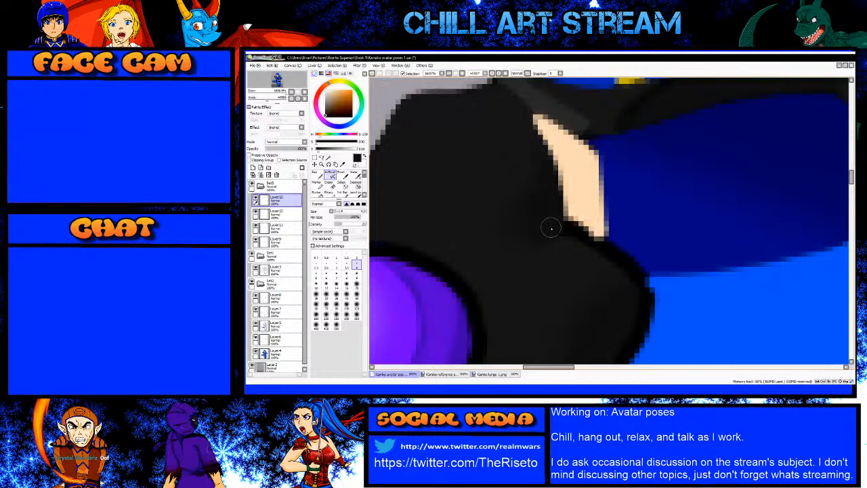
Step: Paint dark glove colour over the outline facing the blue cloth, and touch up the edge below the skin one layer down
scroll(605, 275, "down", 3)
scroll(595, 294, "up", 3)
key("n")
mouse_move(583, 304)
left_mouse_down()
mouse_move(620, 200)
mouse_move(610, 175)
mouse_move(583, 178)
mouse_move(594, 172)
mouse_move(612, 191)
mouse_move(604, 168)
mouse_move(608, 204)
mouse_move(590, 246)
left_mouse_up()
key("v")
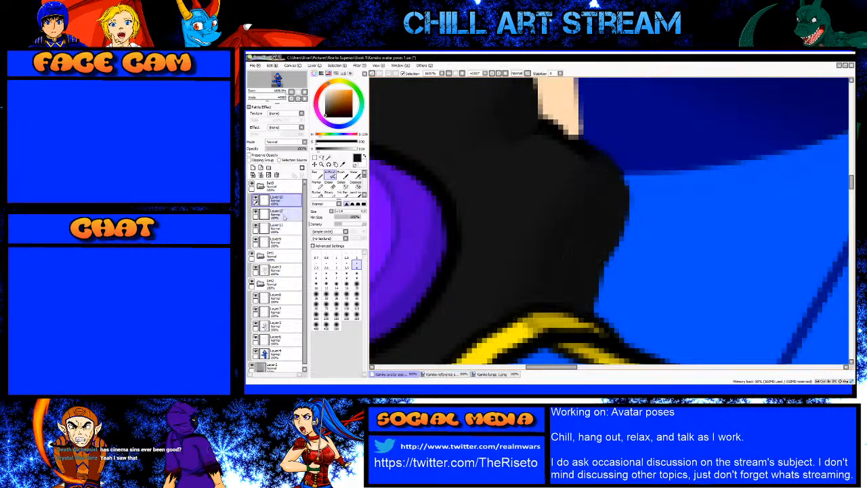
left_click(276, 212)
key("n")
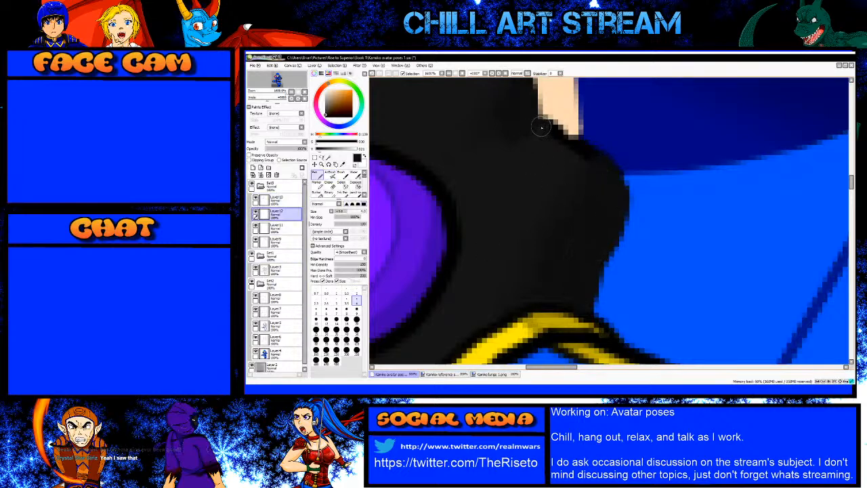
scroll(532, 136, "down", 5)
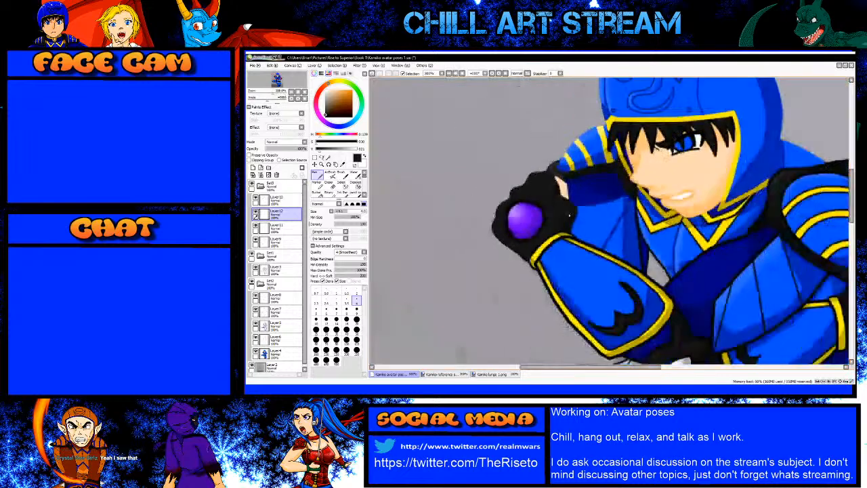
key("alt+Tab")
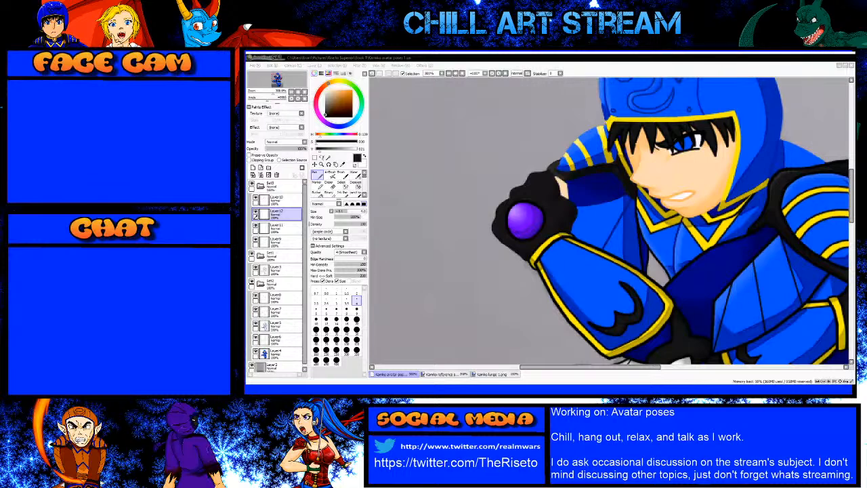
left_click(783, 59)
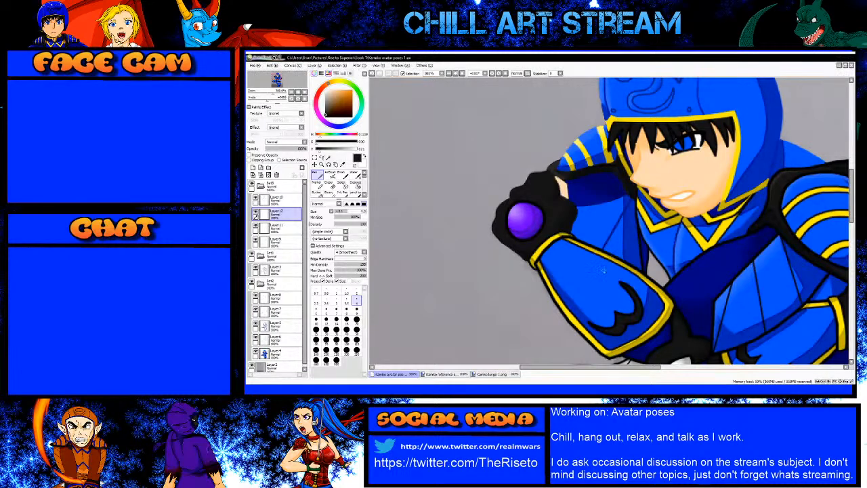
Step: Sample the dark navy inside the collar and paint it over the black outlines between the chin and the yellow trim
scroll(617, 321, "down", 3)
scroll(667, 283, "up", 3)
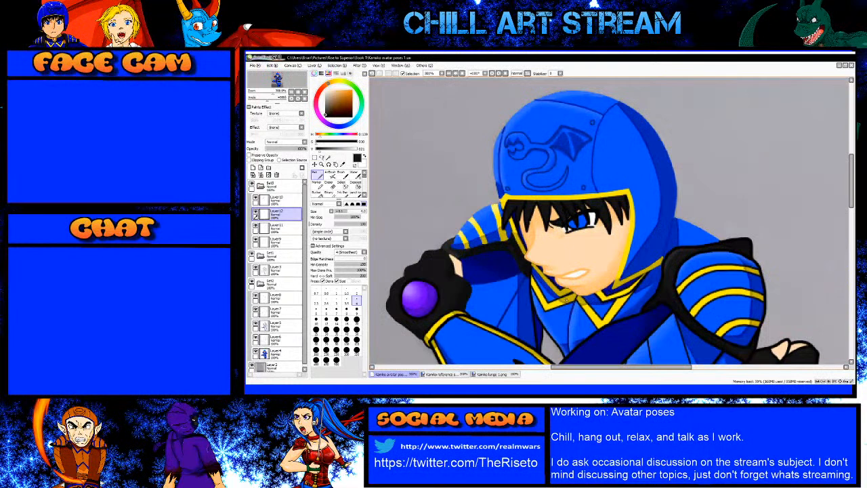
scroll(561, 296, "up", 2)
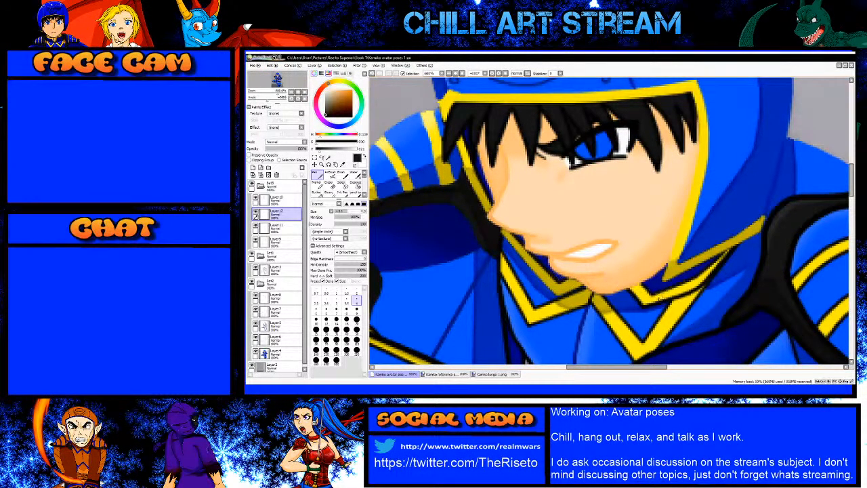
scroll(653, 288, "up", 1)
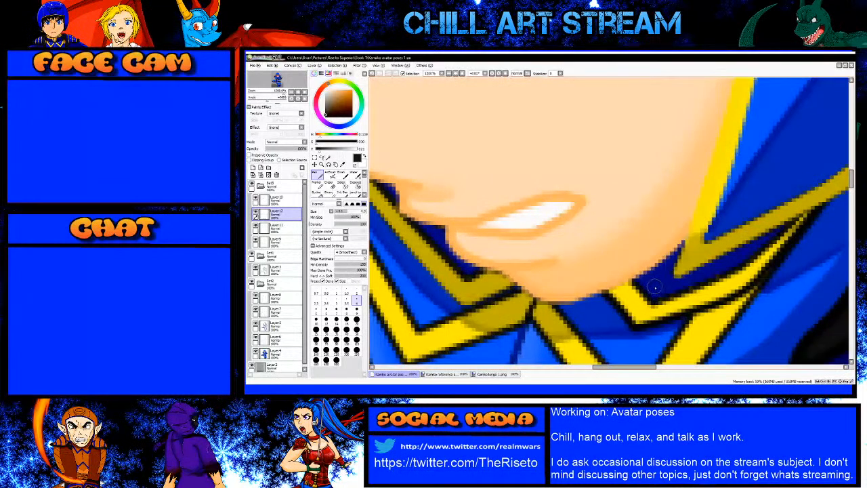
left_click(653, 286, "alt")
scroll(637, 284, "up", 1)
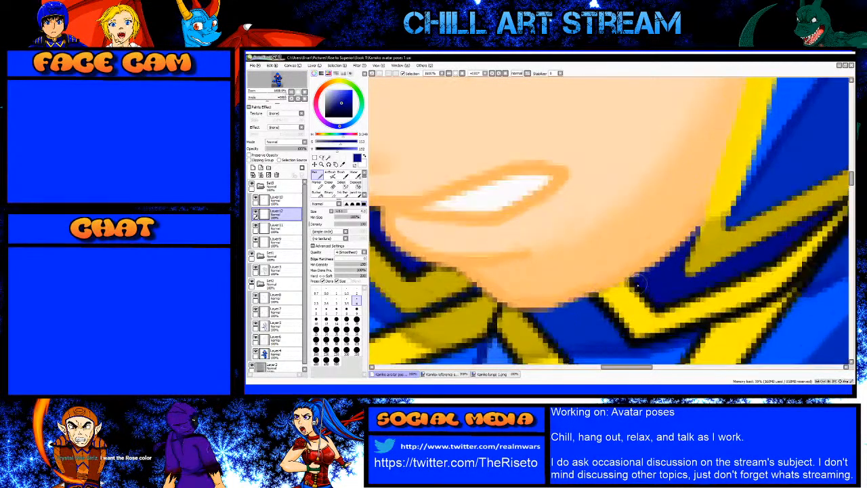
mouse_move(637, 283)
left_mouse_down()
mouse_move(658, 306)
mouse_move(668, 297)
mouse_move(687, 300)
mouse_move(754, 270)
mouse_move(804, 232)
left_mouse_up()
scroll(682, 269, "down", 3)
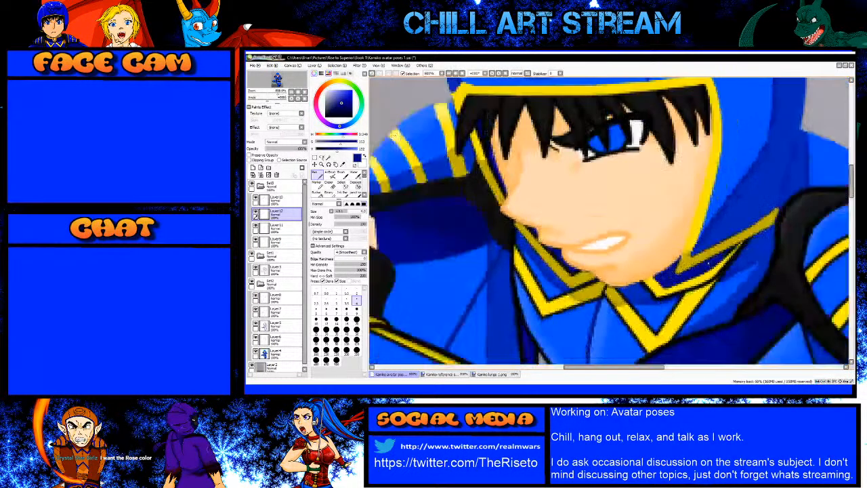
Step: Shrink the Pen and fill the narrow navy tip where the hood's and collar's yellow trims meet
scroll(732, 263, "up", 3)
key("bracketleft")
key("bracketleft")
key("bracketleft")
key("bracketleft")
key("bracketleft")
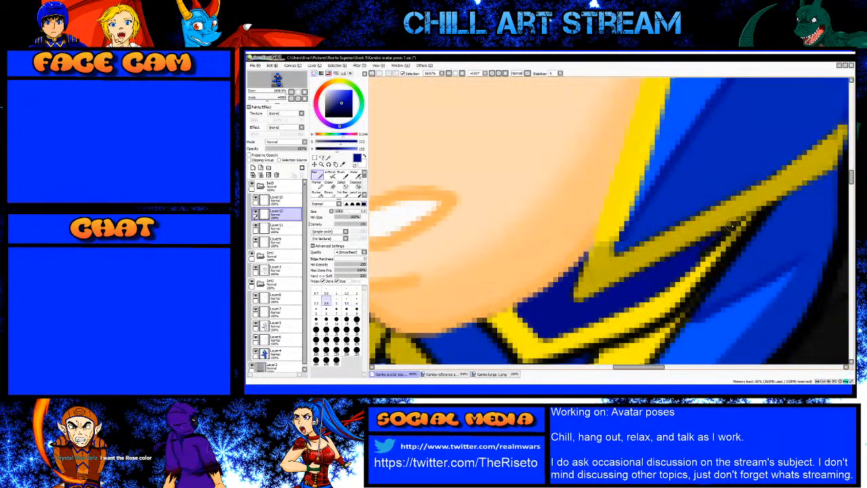
left_click(728, 232)
left_click(688, 266, "shift")
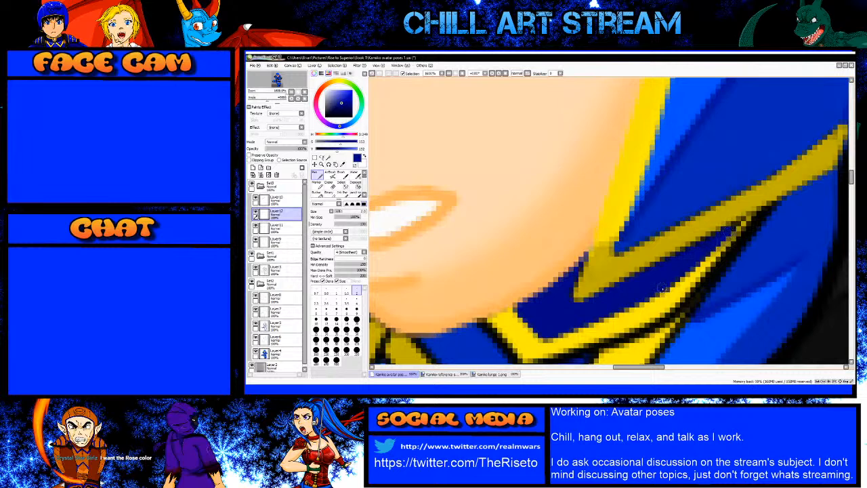
scroll(657, 267, "down", 4)
scroll(584, 292, "up", 4)
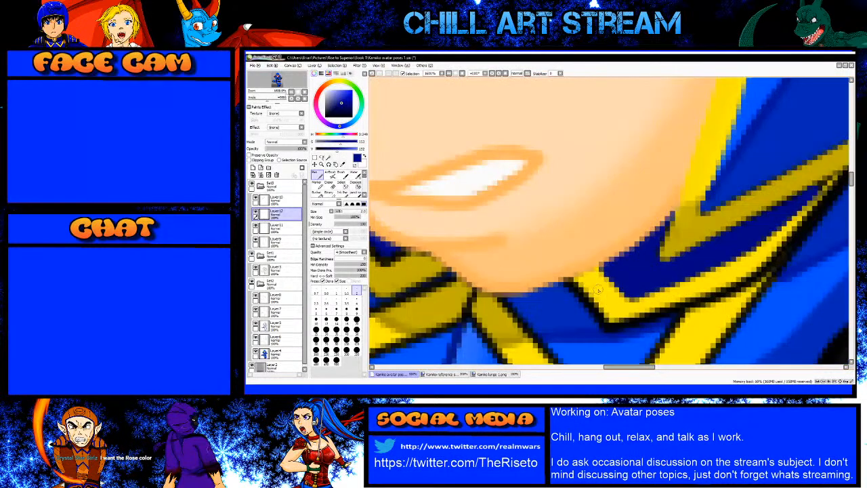
Step: Sample the bright yellow of the collar's trim and paint it with a larger Pen over the trim's black outlines below the chin
left_click(596, 290, "alt")
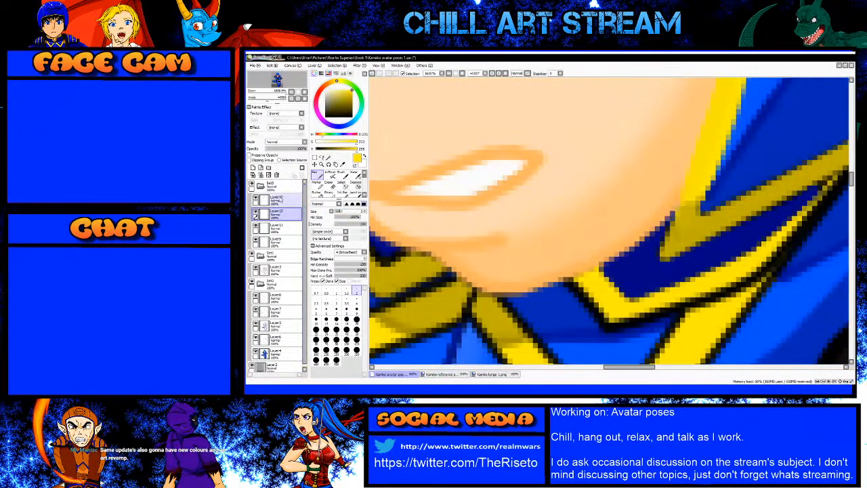
left_click(346, 299)
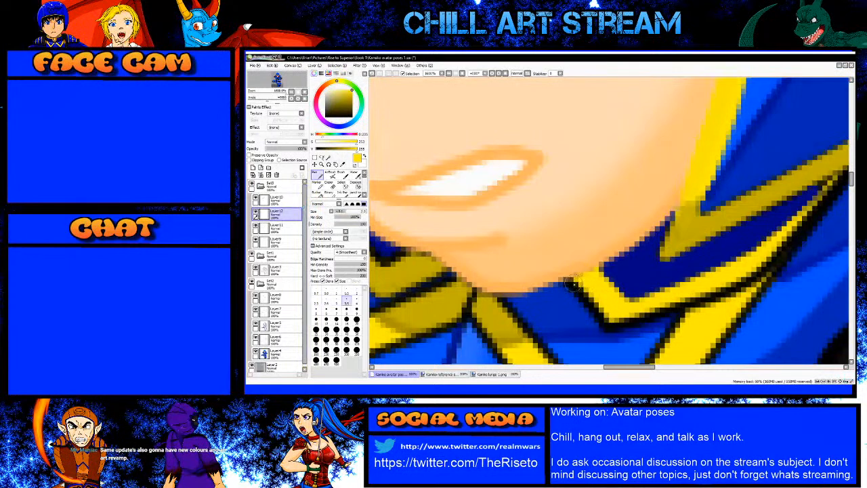
mouse_move(573, 283)
left_mouse_down()
mouse_move(613, 327)
mouse_move(739, 284)
left_mouse_up()
key("ctrl+z")
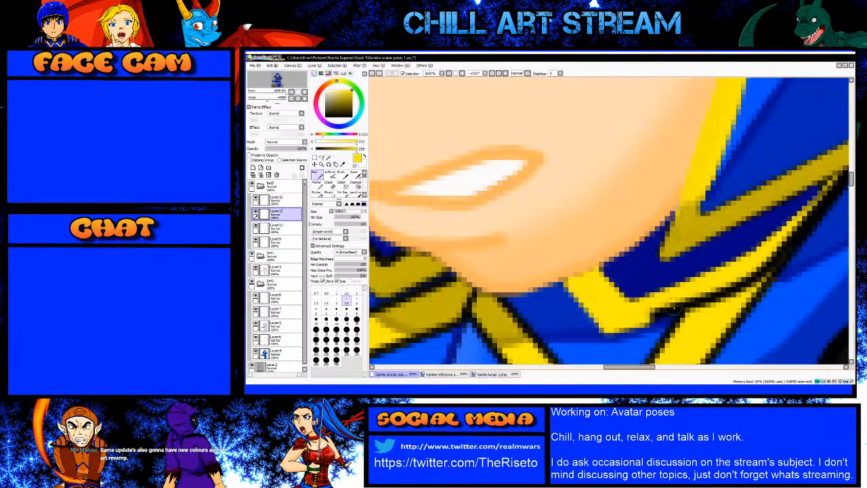
left_click(678, 308, "shift")
scroll(678, 306, "down", 3)
scroll(636, 300, "up", 3)
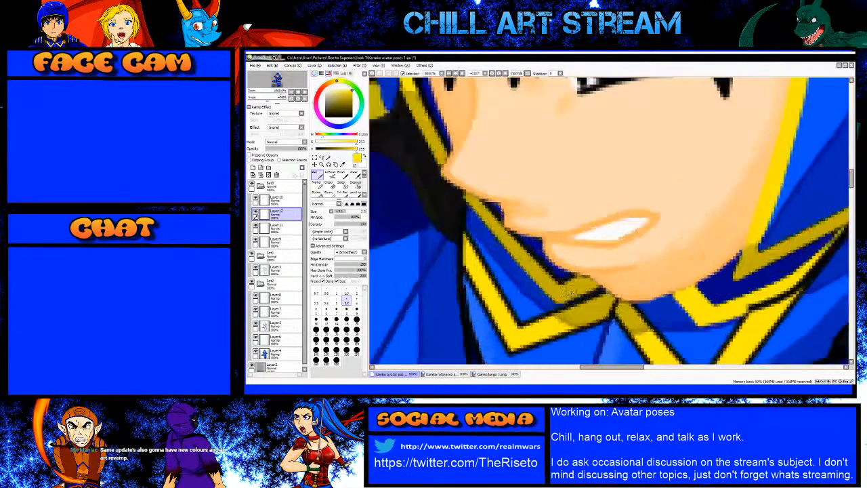
Step: One layer down, paint thin dark yellow strokes over the black outline between the collar's two trim bands, up to where they meet the hood's trim
scroll(636, 301, "up", 1)
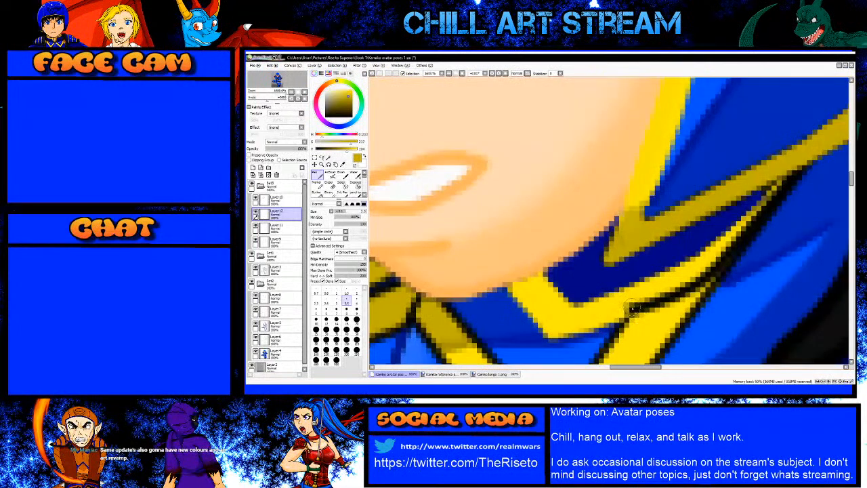
left_click(274, 226)
left_click_drag(624, 309, 685, 289)
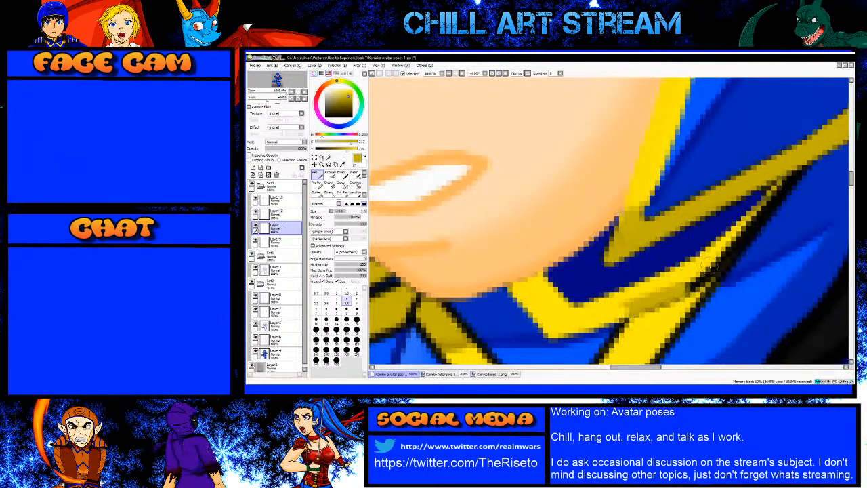
key("ctrl+z")
key("bracketleft")
key("bracketleft")
left_click(672, 296, "shift")
left_click(717, 269, "shift")
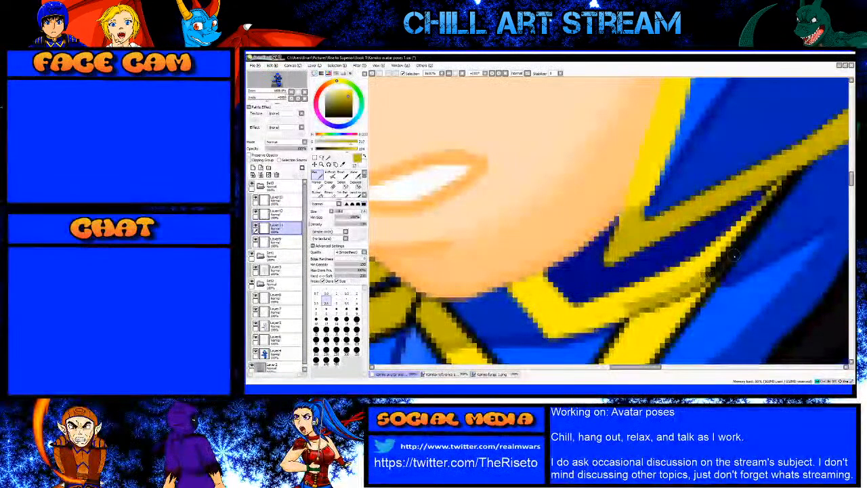
left_click(757, 217, "shift")
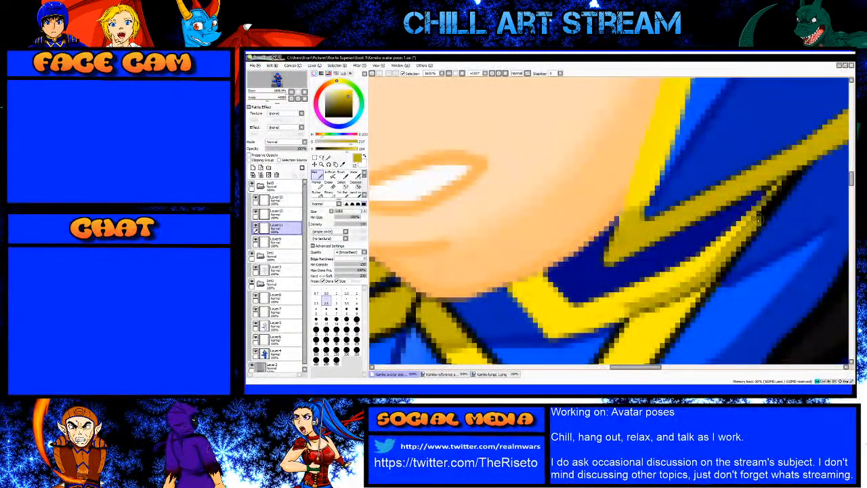
left_click(793, 178, "shift")
left_click(708, 277, "shift")
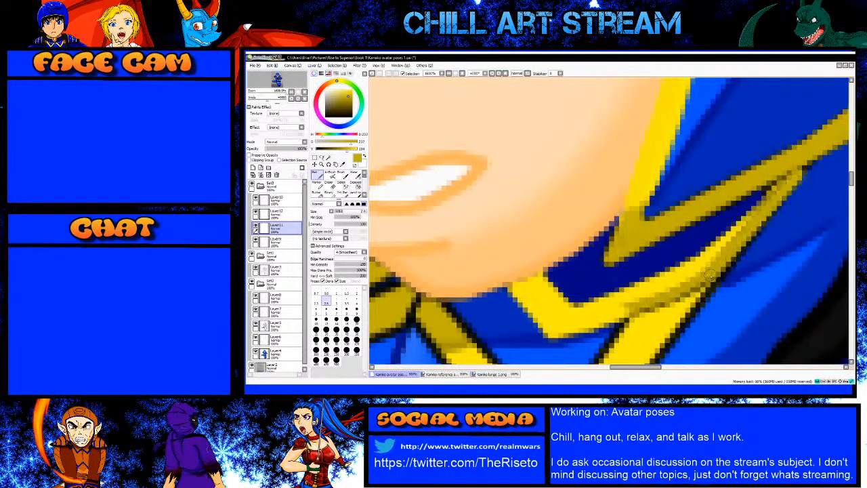
scroll(709, 274, "down", 6)
scroll(682, 268, "up", 5)
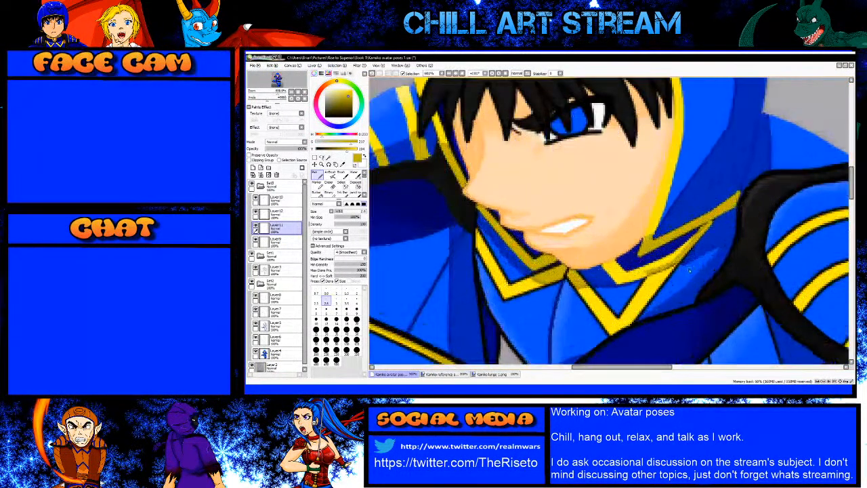
scroll(682, 268, "up", 2)
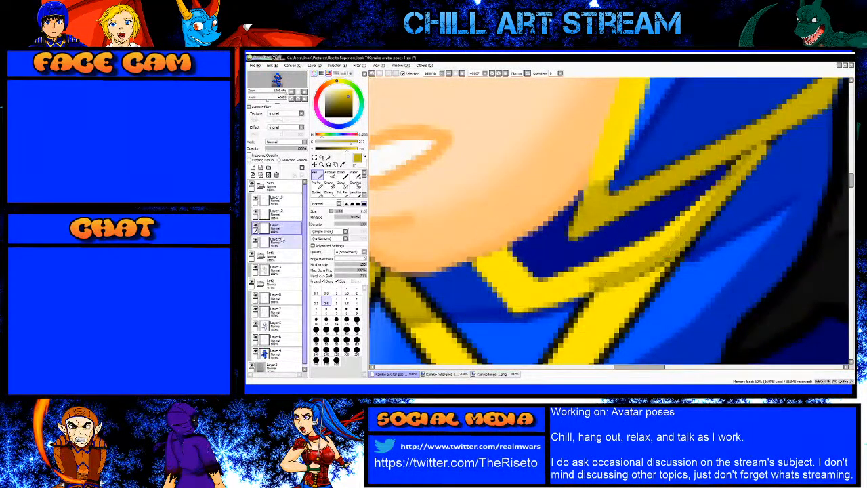
left_click(283, 198)
left_click(575, 288, "alt")
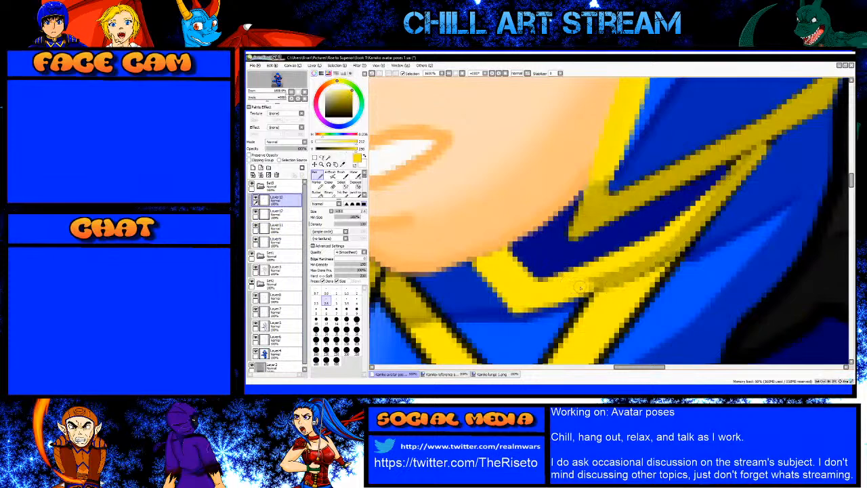
scroll(660, 242, "down", 5)
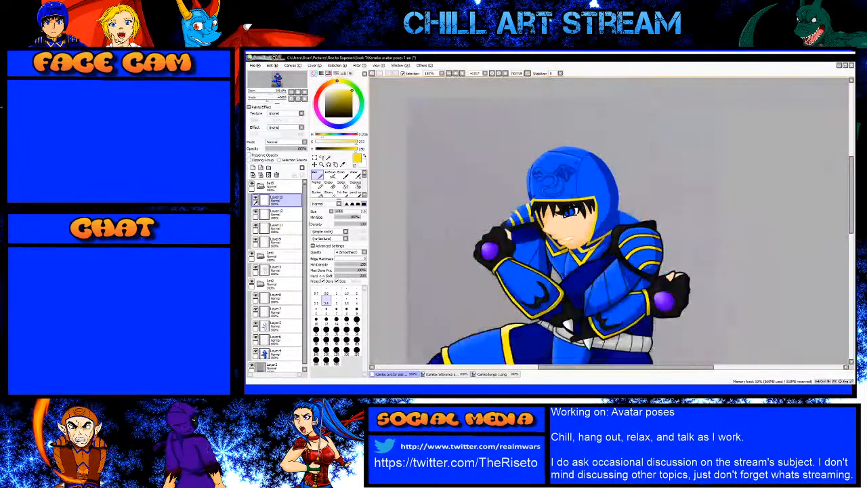
scroll(607, 239, "up", 3)
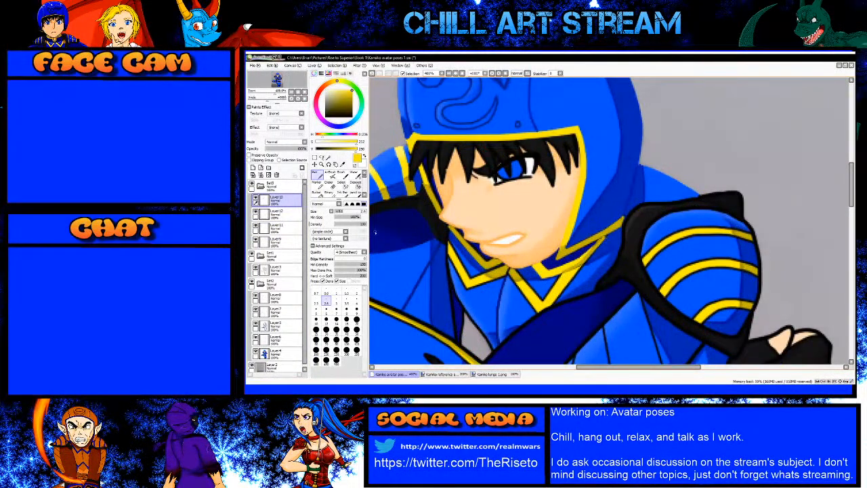
Step: With the Eraser on the Set1 folder's layer, erase along the yellow trims where the hood meets the collar
left_click(283, 269)
left_click(329, 184)
scroll(458, 250, "up", 2)
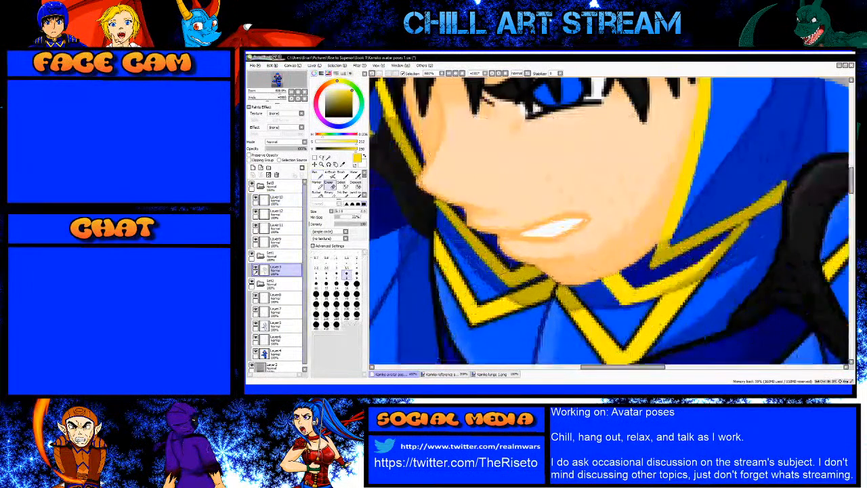
mouse_move(620, 271)
left_mouse_down()
mouse_move(635, 286)
mouse_move(655, 245)
mouse_move(673, 245)
mouse_move(668, 254)
mouse_move(737, 224)
mouse_move(718, 247)
mouse_move(735, 213)
mouse_move(745, 222)
mouse_move(779, 178)
left_mouse_up()
mouse_move(729, 237)
left_mouse_down()
mouse_move(687, 270)
mouse_move(684, 286)
mouse_move(698, 262)
mouse_move(684, 275)
mouse_move(623, 290)
left_mouse_up()
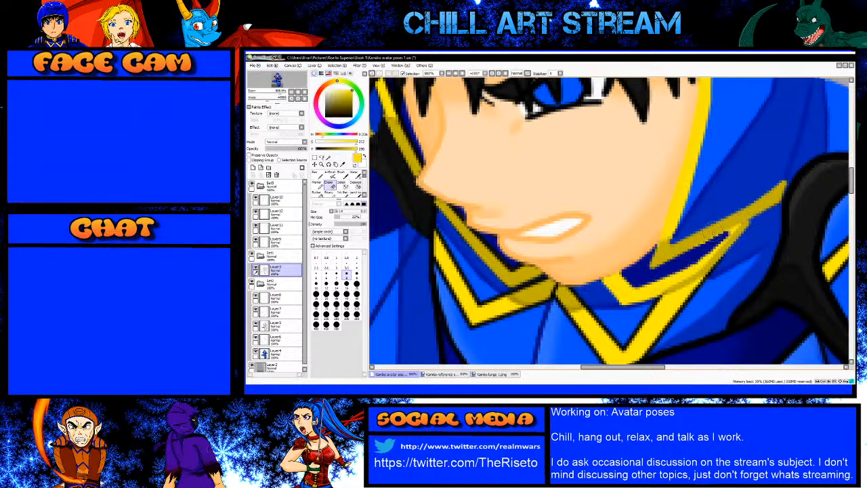
scroll(648, 248, "down", 3)
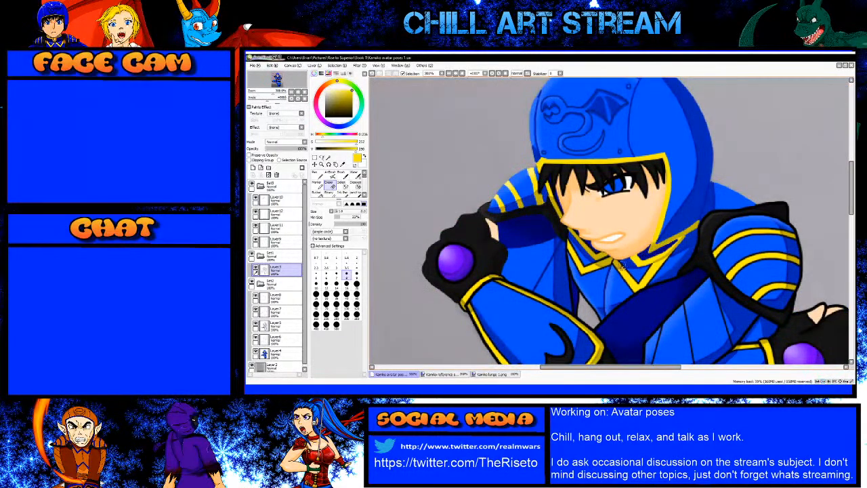
scroll(619, 271, "up", 2)
scroll(630, 264, "down", 3)
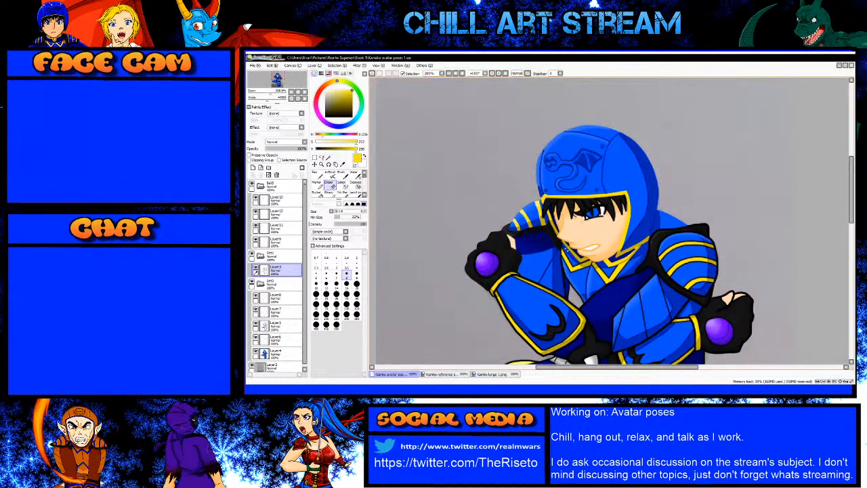
scroll(581, 267, "up", 1)
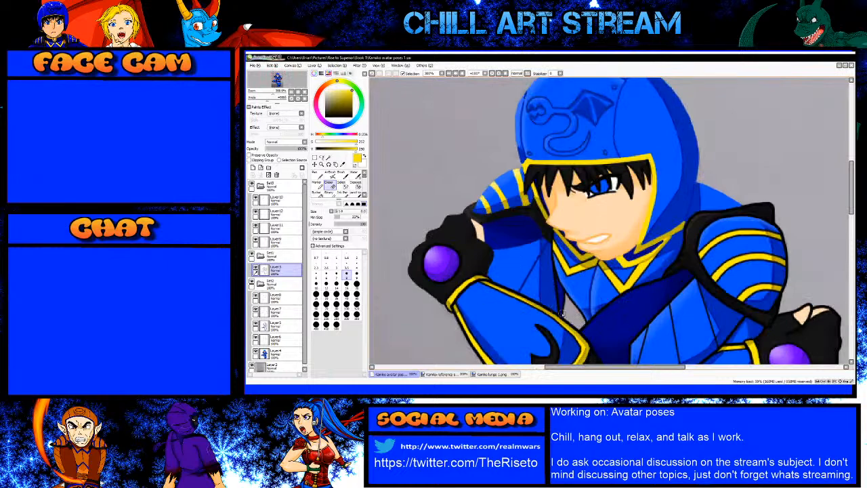
Step: Sample the dark blue of the cloth beside the grey gap and paint it over the lower black outline with an enlarged Pen
scroll(562, 312, "up", 2)
right_click(537, 270)
left_click(284, 216)
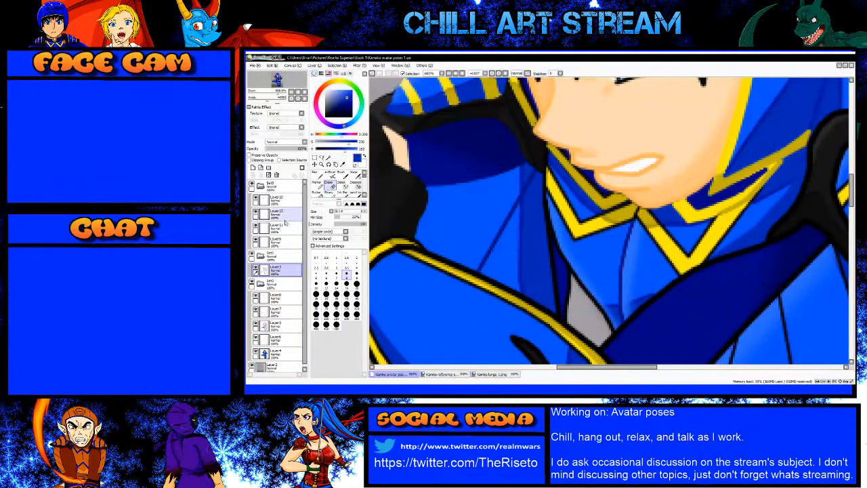
left_click(317, 177)
scroll(544, 185, "up", 2)
scroll(535, 227, "down", 2)
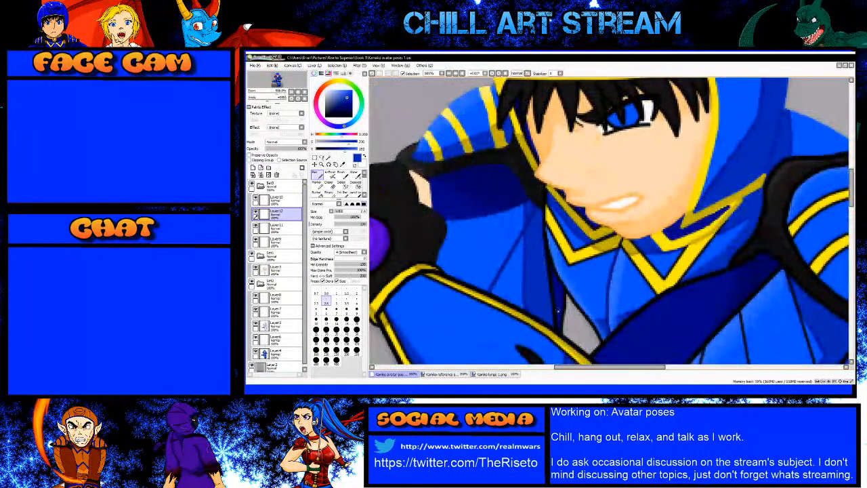
scroll(560, 313, "up", 2)
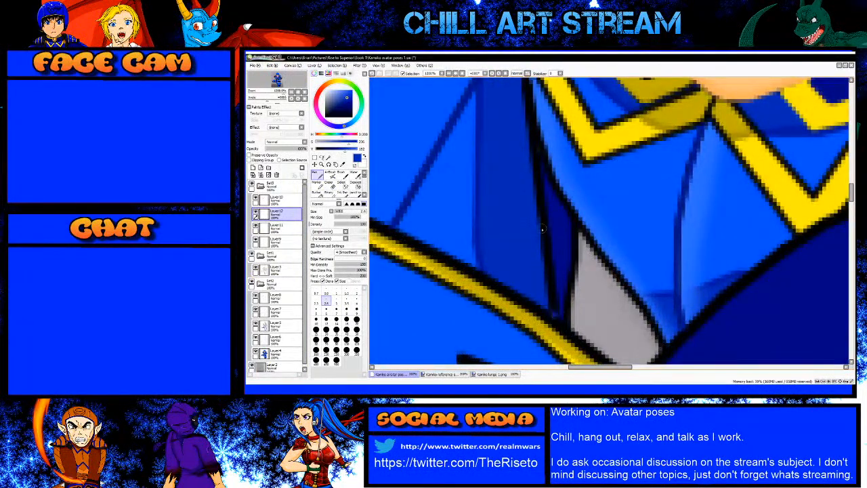
left_click(542, 214, "shift")
key("ctrl+z")
key("ctrl+z")
key("bracketright")
key("bracketright")
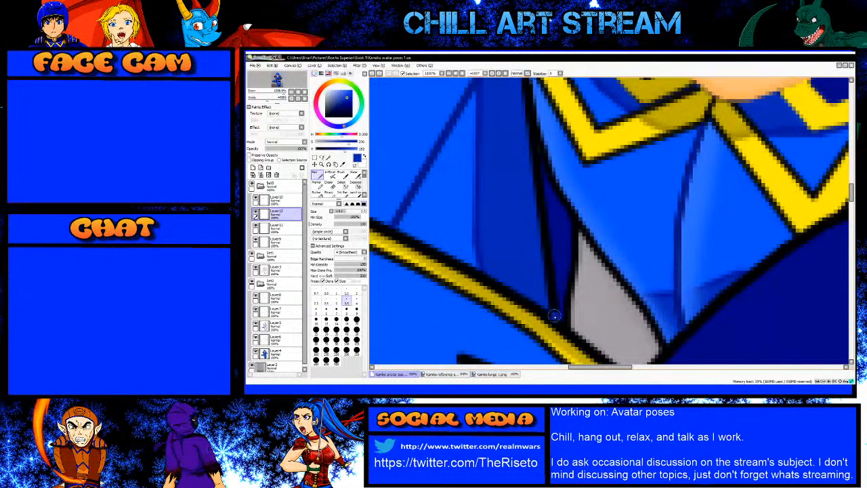
key("ctrl+z")
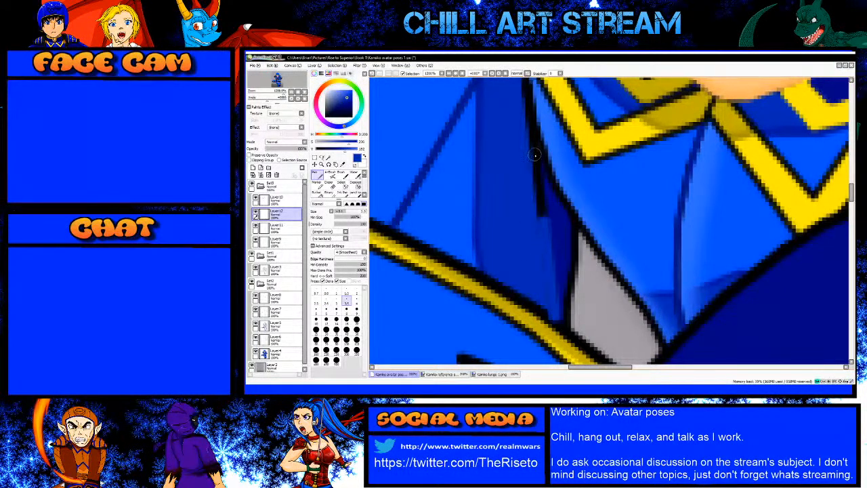
key("ctrl+z")
scroll(529, 127, "up", 5)
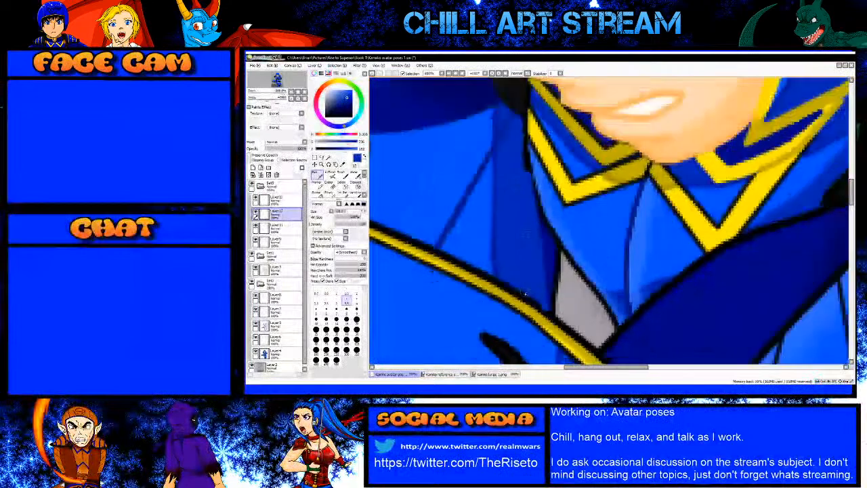
Step: Extend the dark blue up along the cloth's inner edge, covering the outline beneath the black glove and collar
left_click_drag(525, 188, 536, 230)
left_click_drag(527, 144, 530, 187)
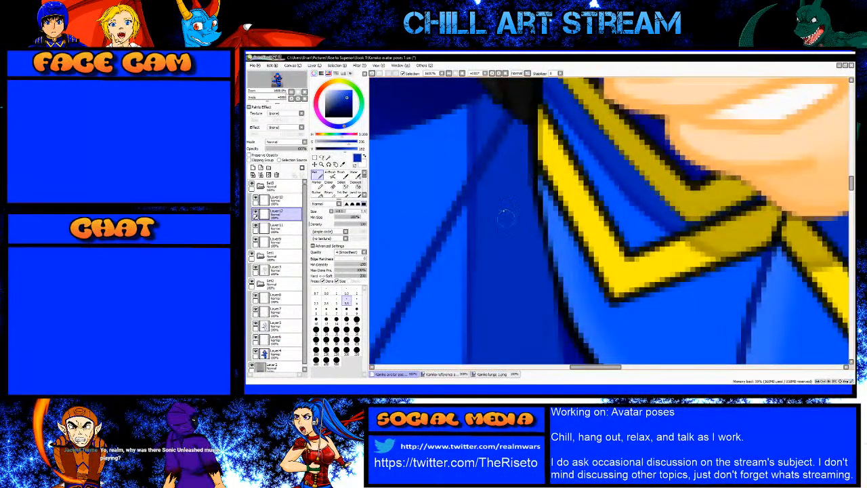
scroll(518, 257, "down", 4)
scroll(514, 265, "up", 2)
scroll(528, 338, "up", 2)
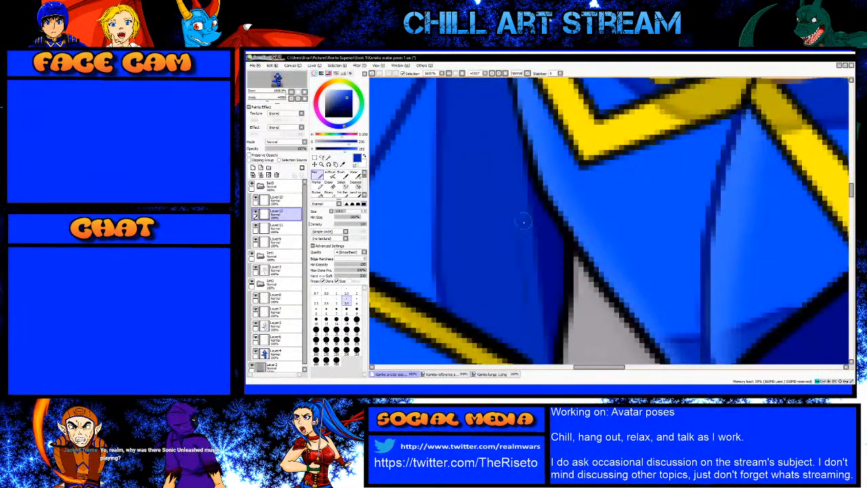
scroll(514, 224, "down", 3)
key("e")
scroll(518, 295, "up", 3)
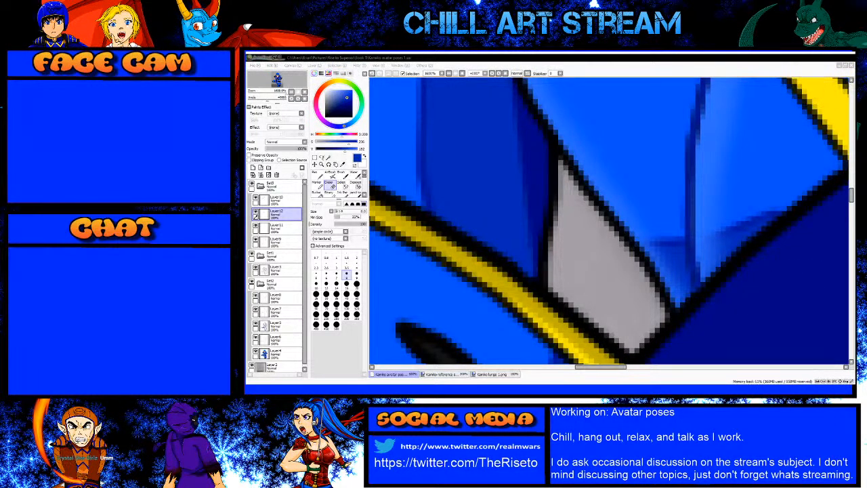
key("alt+Tab")
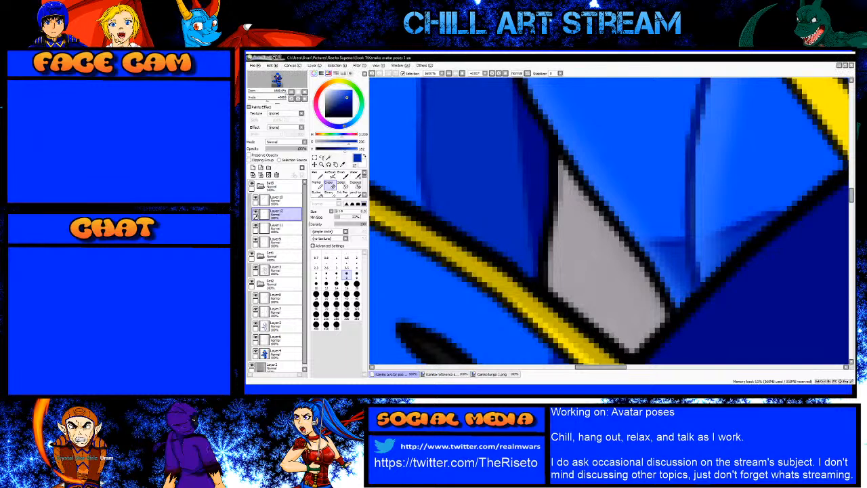
key("alt+Tab")
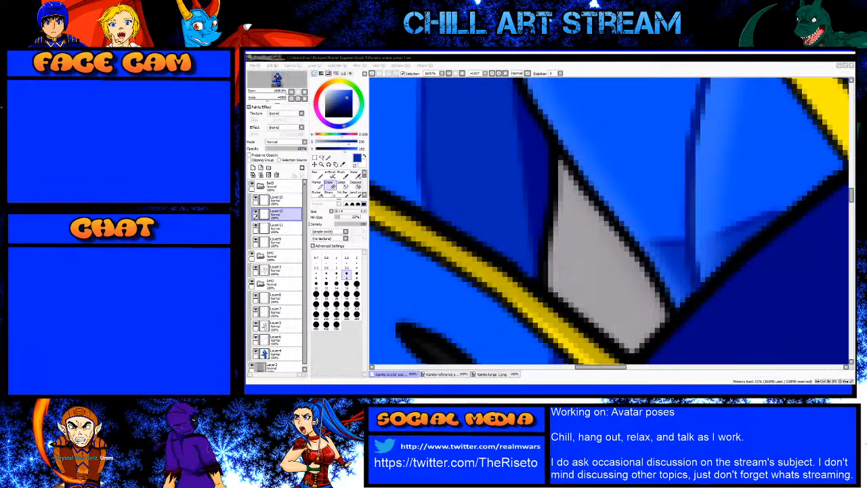
key("alt+Tab")
key("alt+Tab")
key("alt+Tab")
scroll(619, 232, "down", 5)
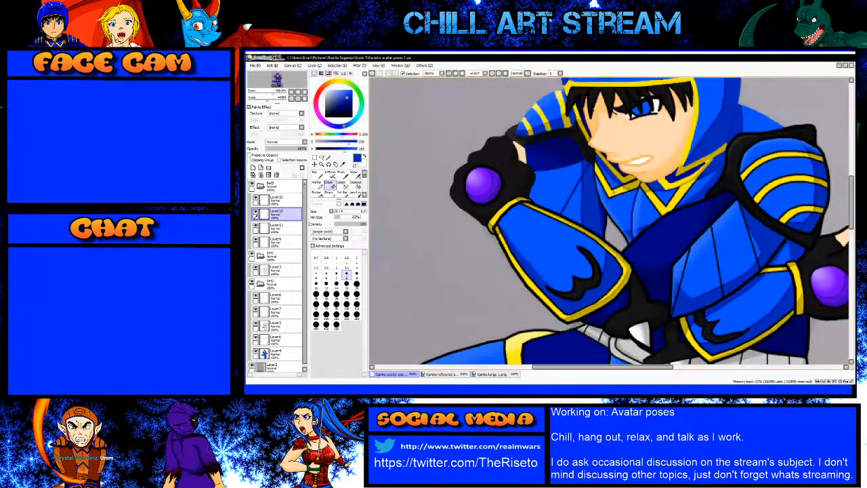
Step: Sample the lighter torso blue and paint it on the top layer over the black outline between the dark cloth and the torso
scroll(623, 188, "up", 5)
key("n")
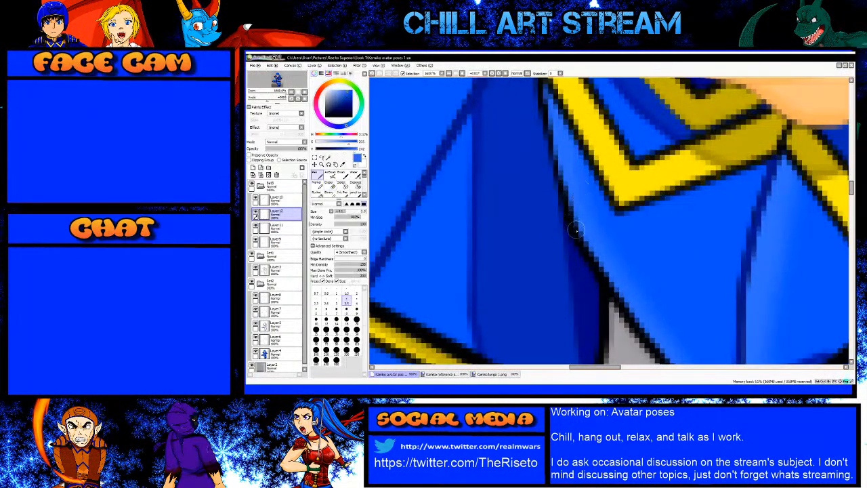
left_click(286, 200)
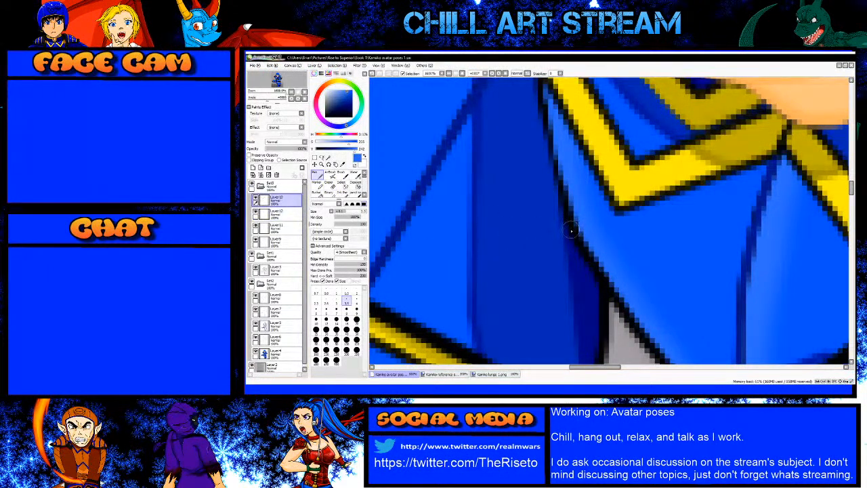
left_click_drag(580, 243, 549, 123)
scroll(549, 123, "down", 4)
scroll(556, 237, "up", 4)
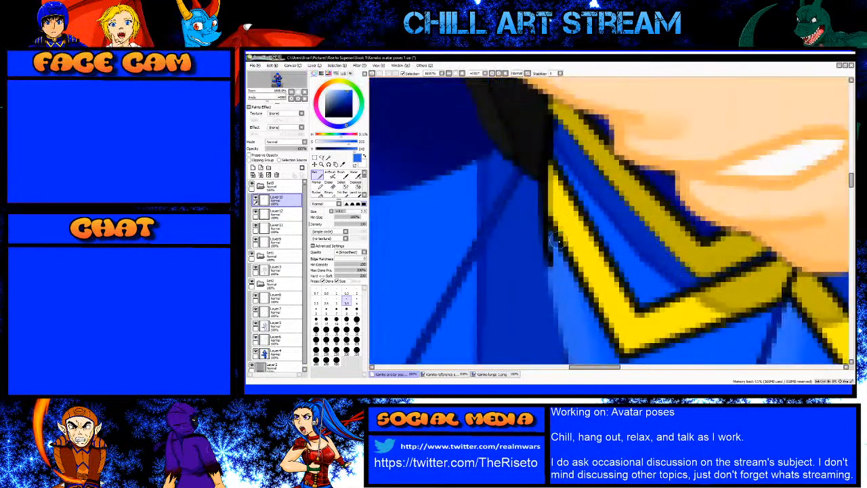
Step: Shrink the Pen to size 2 and fill the remaining narrow outline beside the outer edge of the collar's yellow trim
key("bracketleft")
key("bracketleft")
key("bracketleft")
key("bracketleft")
mouse_move(543, 221)
left_mouse_down()
mouse_move(561, 304)
mouse_move(537, 238)
left_mouse_up()
scroll(562, 288, "down", 4)
scroll(522, 227, "up", 4)
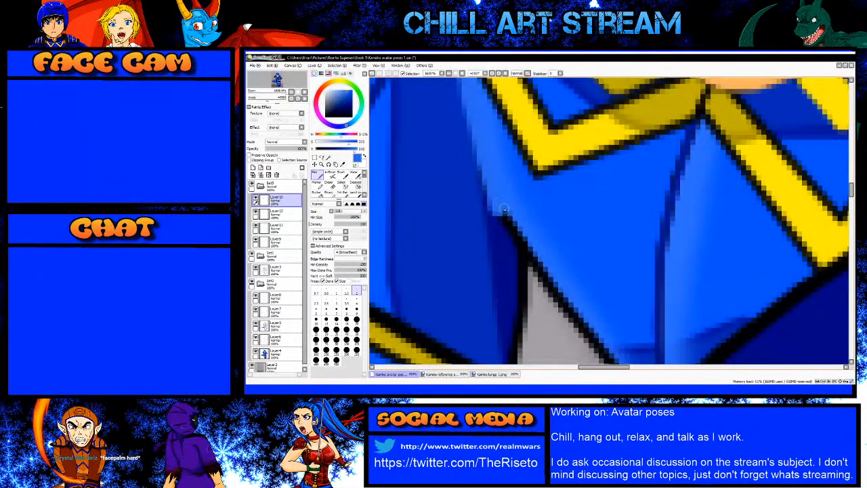
Step: Enlarge the Pen to size 3.5 and paint the lighter torso blue over the black outline beside the grey gap, down to the dark strap
key("bracketright")
key("bracketright")
key("bracketright")
key("bracketright")
left_click_drag(498, 209, 542, 271)
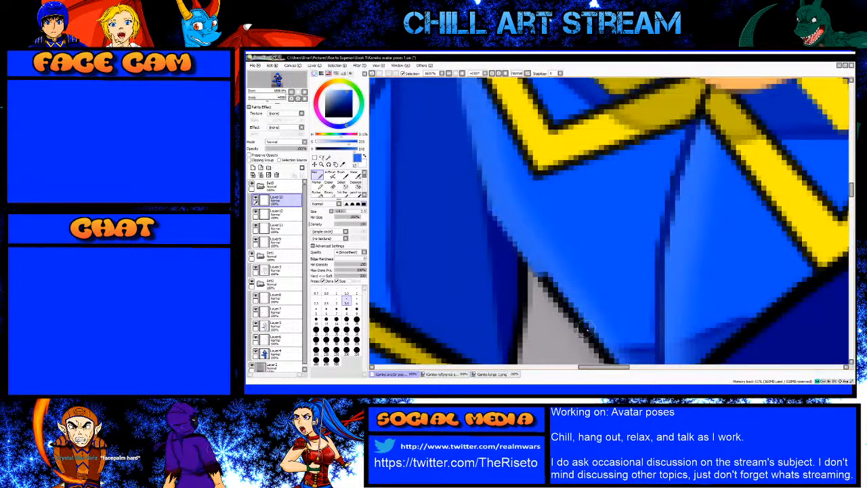
scroll(586, 328, "down", 4)
scroll(590, 331, "up", 4)
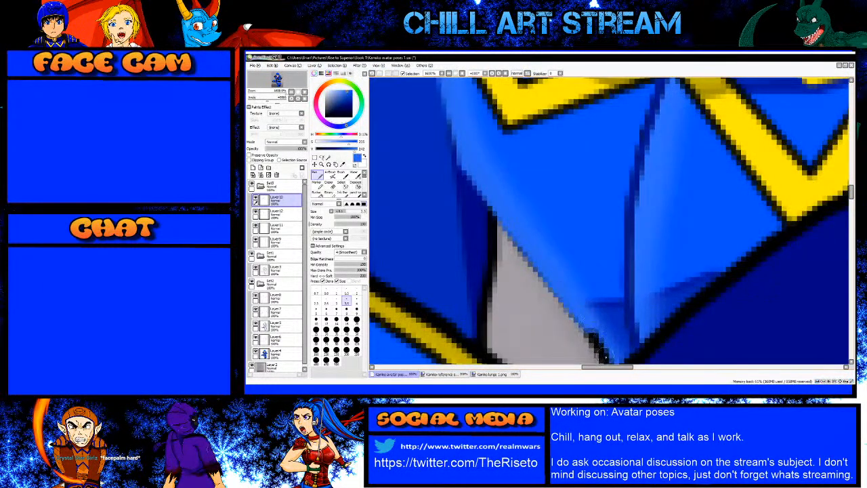
scroll(601, 354, "down", 4)
scroll(585, 308, "up", 4)
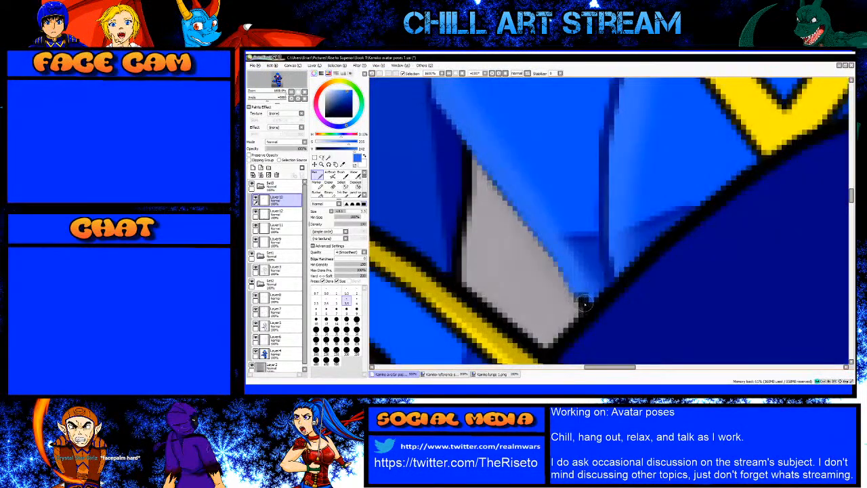
scroll(621, 304, "down", 4)
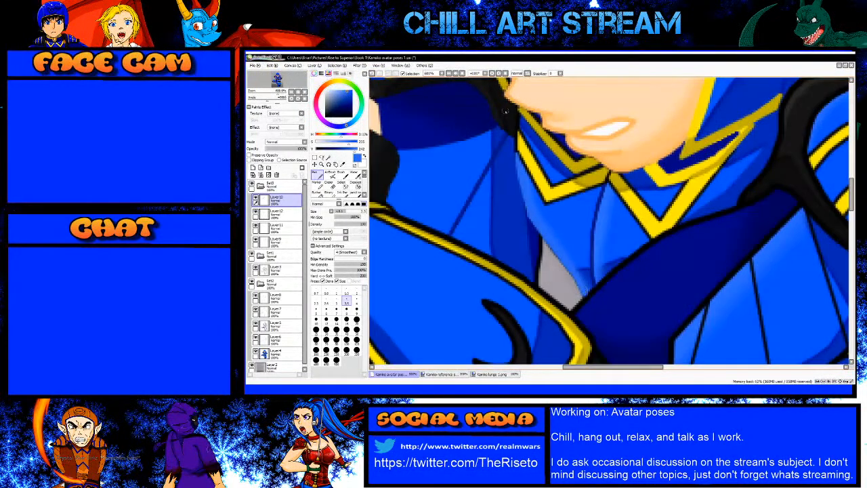
Step: Shrink the Pen to size 1.5 and paint blue over the short black outline beside the collar trim's upper end, beneath the glove
scroll(535, 216, "up", 4)
key("bracketleft")
key("bracketleft")
key("bracketleft")
key("bracketleft")
key("bracketleft")
left_click_drag(532, 205, 536, 239)
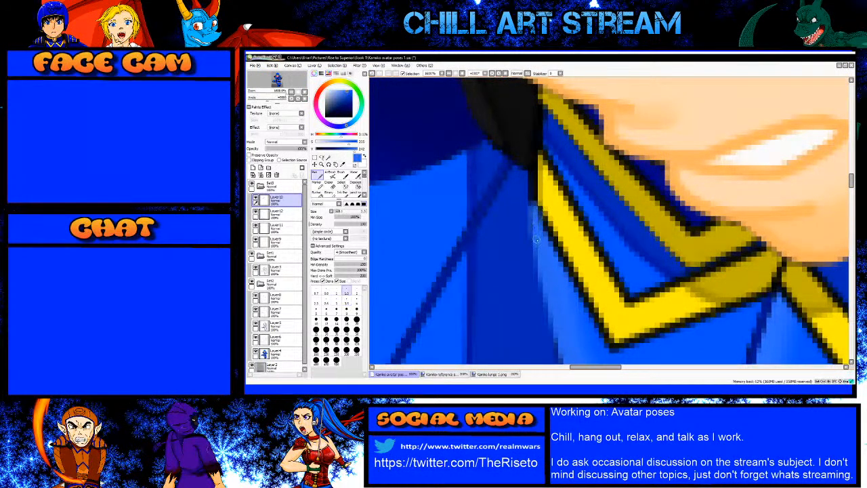
Step: Sample the trim's yellow and extend the collar trim over the black outline up to the black glove with a larger Pen
left_click(553, 199, "alt")
key("bracketright")
key("bracketright")
left_click_drag(536, 204, 536, 148)
key("ctrl+z")
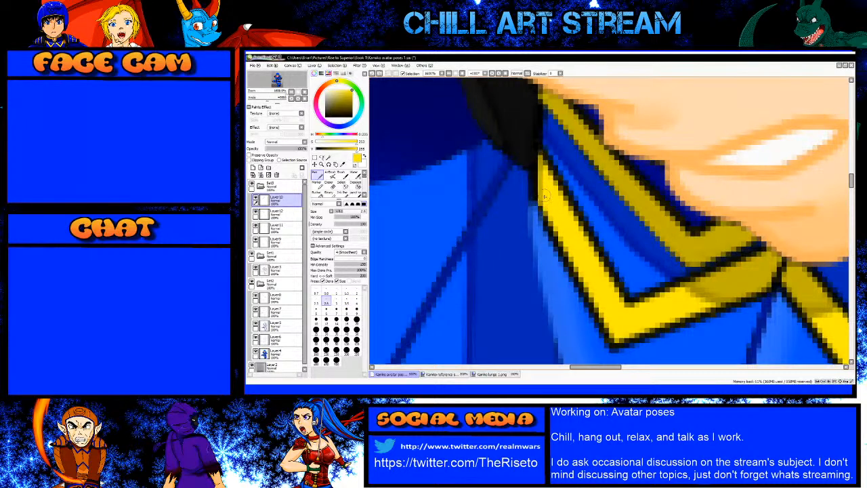
mouse_move(544, 201)
left_mouse_down()
mouse_move(535, 149)
mouse_move(539, 172)
left_mouse_up()
left_click(535, 149, "shift")
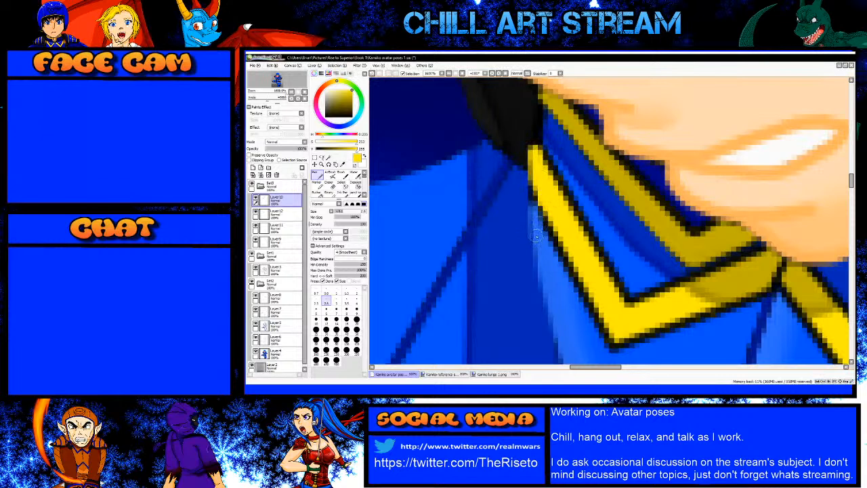
Step: Sample the torso blue and, on Layer 11, paint over the black outline beneath the collar trim's lower arm
right_click(536, 236)
left_click(281, 215)
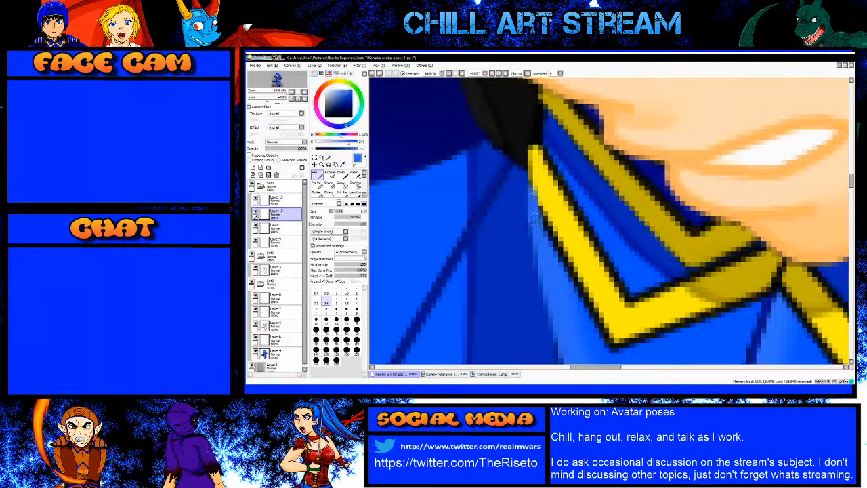
scroll(589, 325, "down", 3)
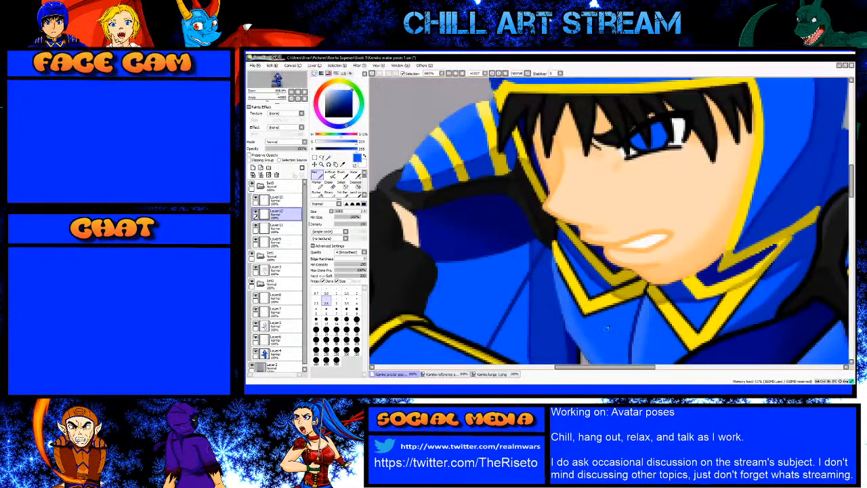
left_click(277, 227)
scroll(575, 327, "up", 3)
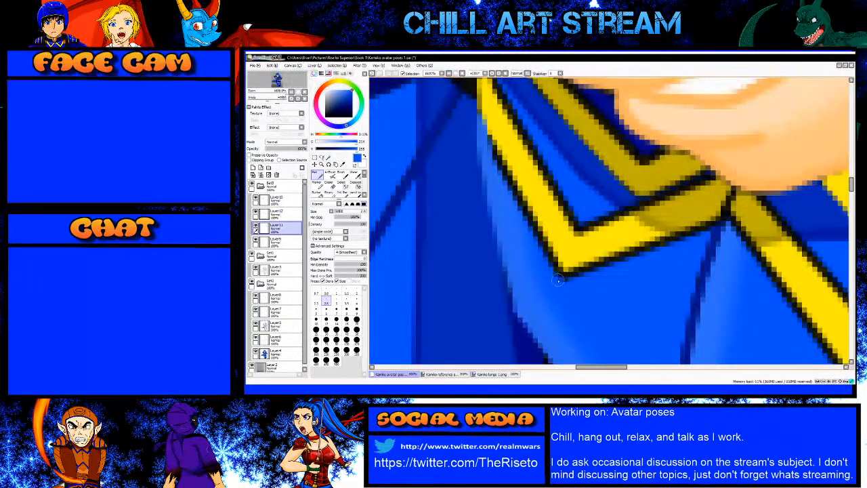
left_click_drag(636, 253, 562, 269)
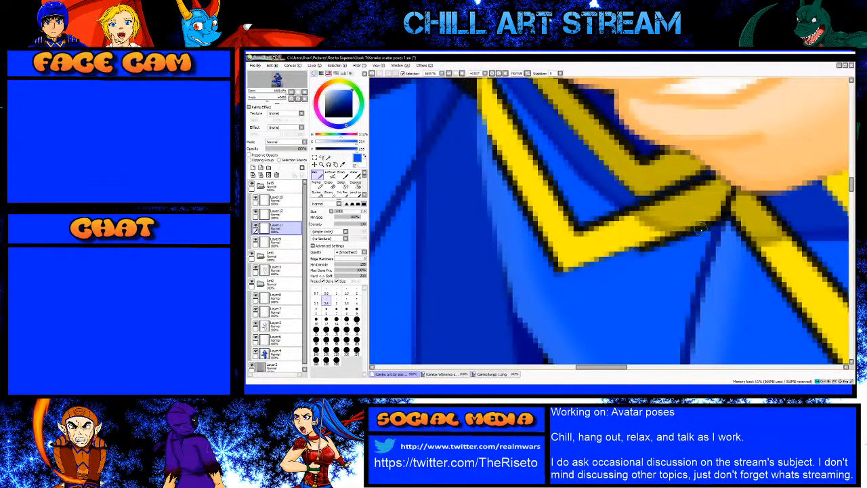
left_click_drag(698, 231, 640, 252)
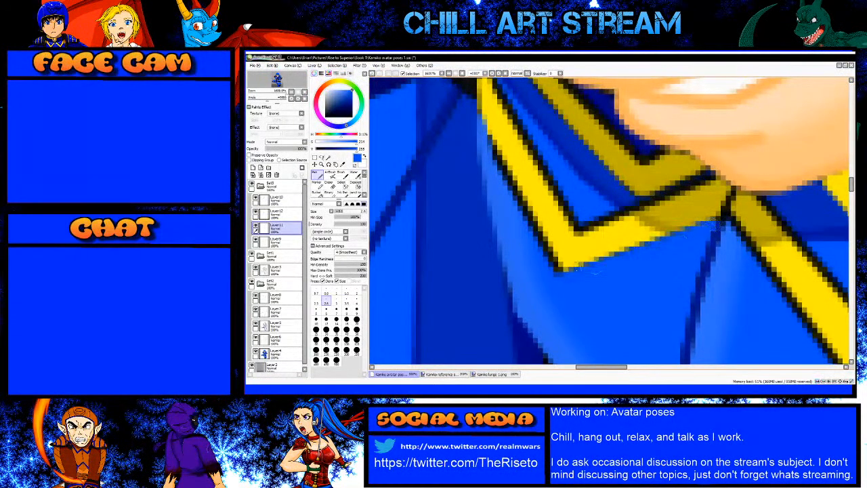
Step: Cover the black outline along the collar trim's outer edge with torso blue, from its pointed corner up towards the glove
left_click(557, 277)
left_click(513, 193, "shift")
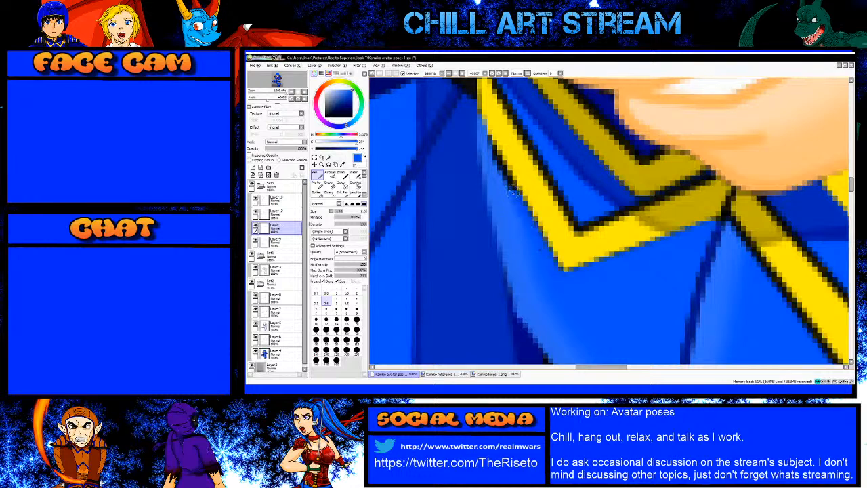
left_click(486, 141, "shift")
left_click_drag(507, 160, 520, 199)
key("ctrl+z")
Step: Paint blue over the black inner outline of the same collar trim, down to its corner and partway along the lower arm
scroll(510, 117, "down", 3)
scroll(508, 102, "up", 3)
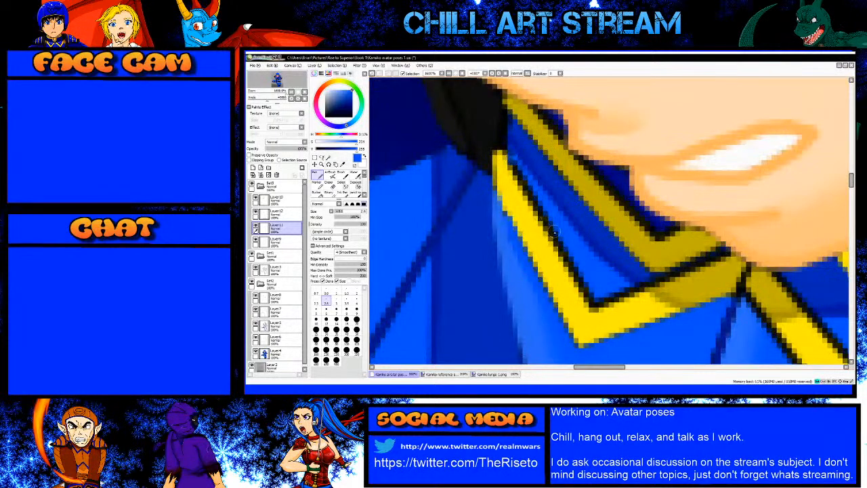
left_click(554, 232, "shift")
left_click(593, 301, "shift")
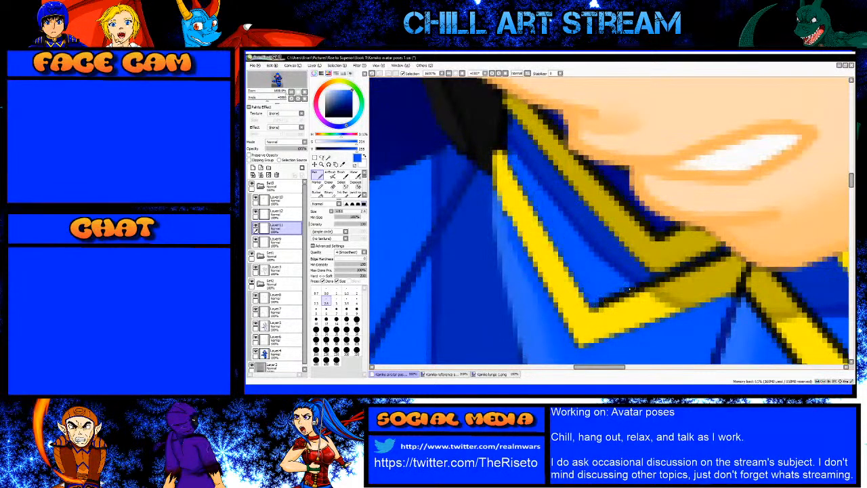
left_click(632, 285, "shift")
Step: Sample the shaded blue and, on Layer 9 with the Pen at size 1.5, cover the outline between the two yellow trims
left_click(629, 274, "alt")
key("bracketleft")
key("bracketleft")
key("bracketleft")
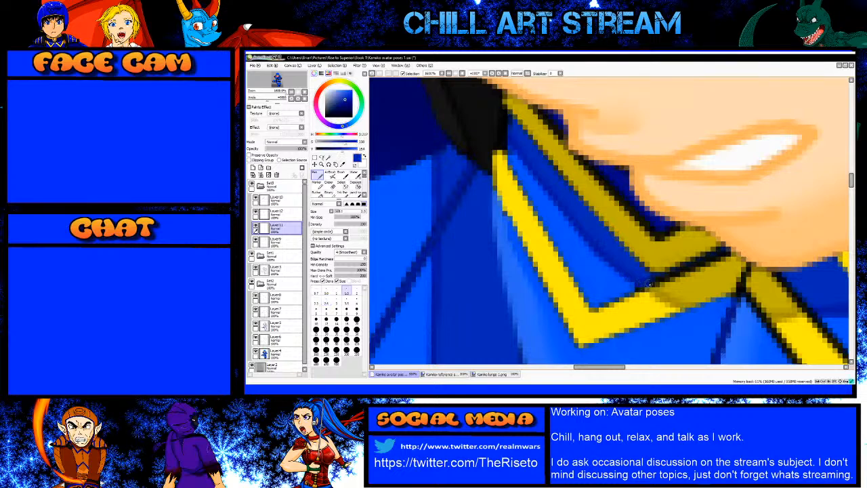
left_click(280, 243)
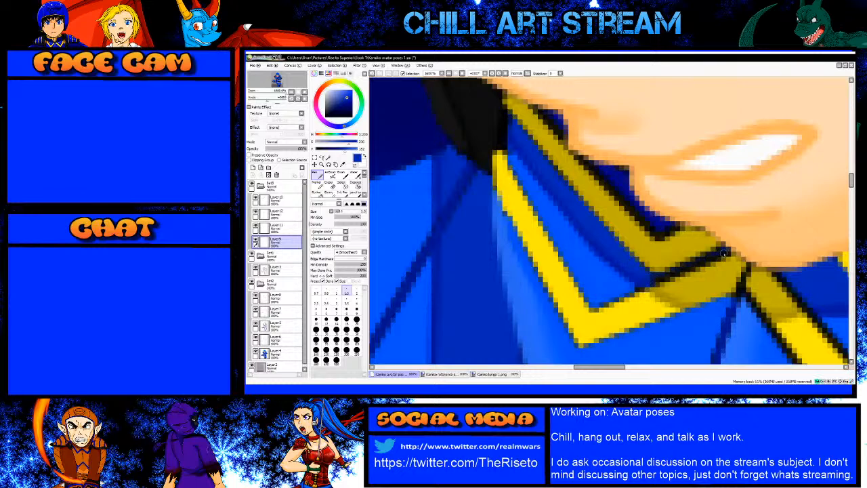
left_click_drag(723, 254, 652, 278)
scroll(522, 243, "down", 5)
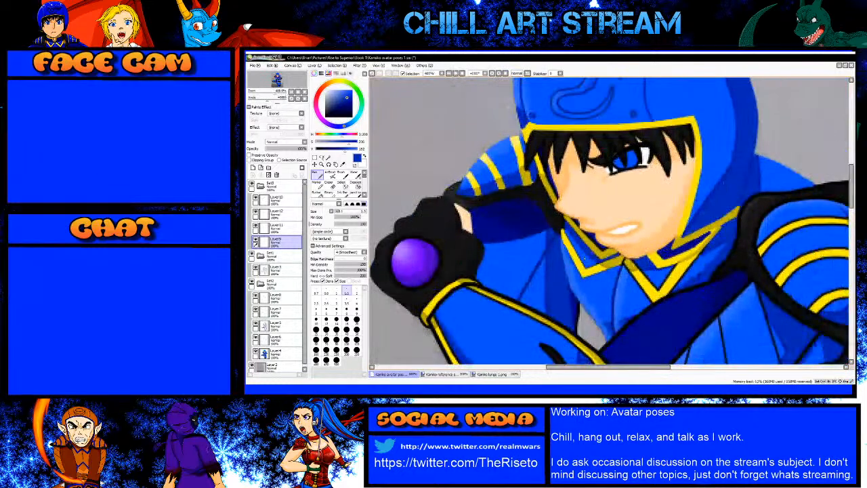
Step: Sample a darker blue and paint over the black outlines along the upper yellow trim beneath the face
scroll(532, 234, "up", 5)
right_click(556, 208)
mouse_move(584, 255)
left_mouse_down()
mouse_move(611, 256)
mouse_move(598, 264)
mouse_move(528, 194)
mouse_move(567, 225)
left_mouse_up()
left_click_drag(510, 178, 494, 160)
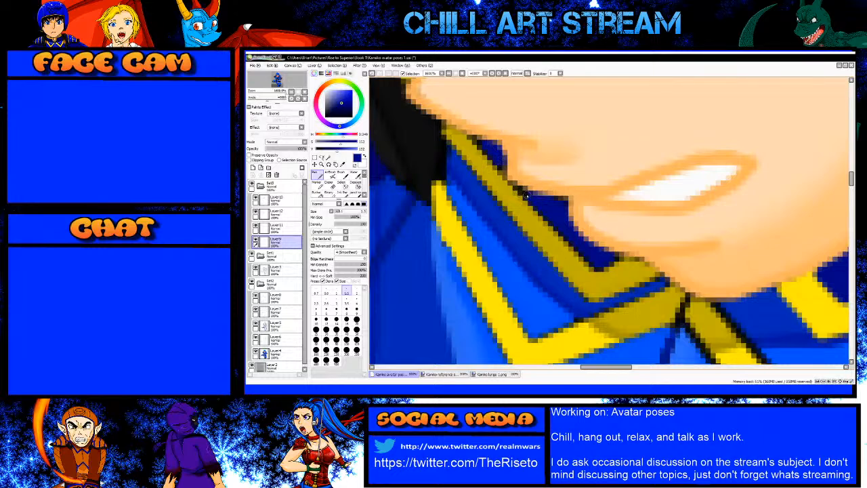
Step: Sample the shadow blue beneath the chin and paint over the inner outline at the shaded upper end of the V-shaped collar trim
scroll(554, 214, "down", 8)
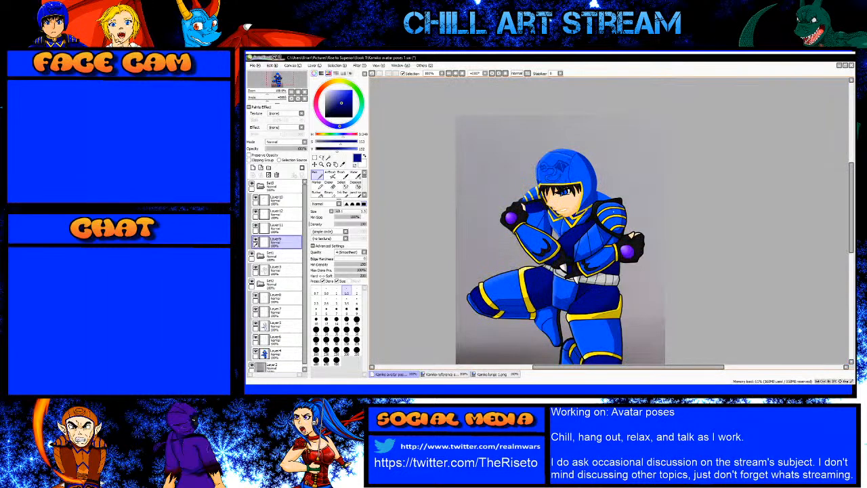
scroll(609, 218, "up", 3)
scroll(446, 218, "up", 4)
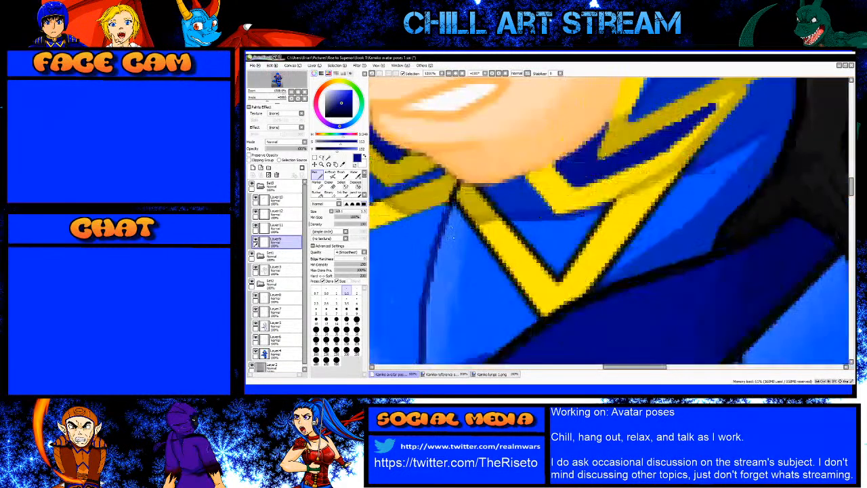
left_click(516, 189, "alt")
scroll(505, 203, "up", 1)
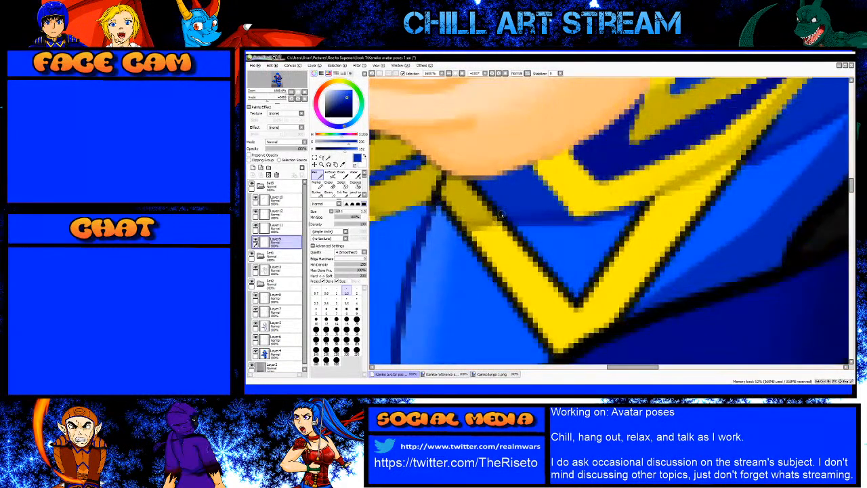
left_click_drag(474, 182, 496, 211)
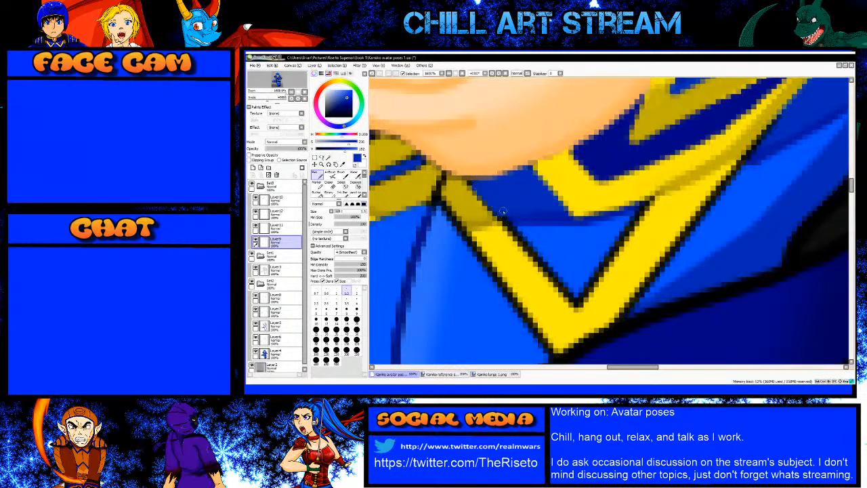
left_click(520, 218, "alt")
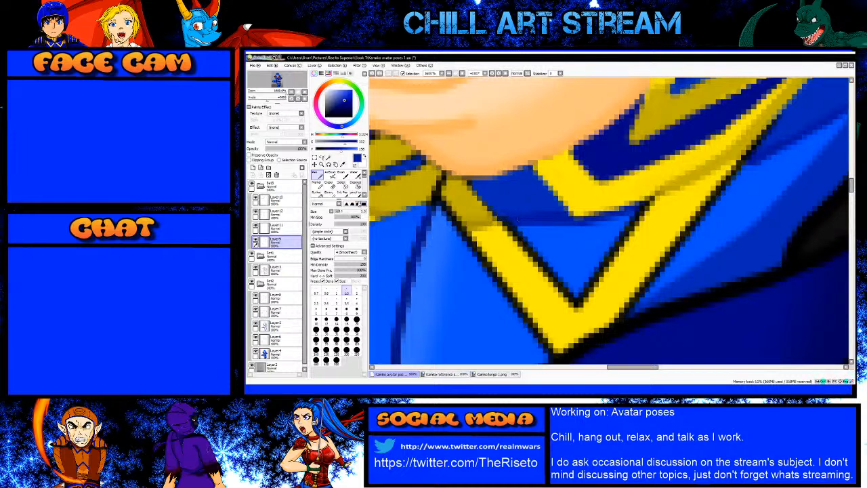
left_click(274, 227)
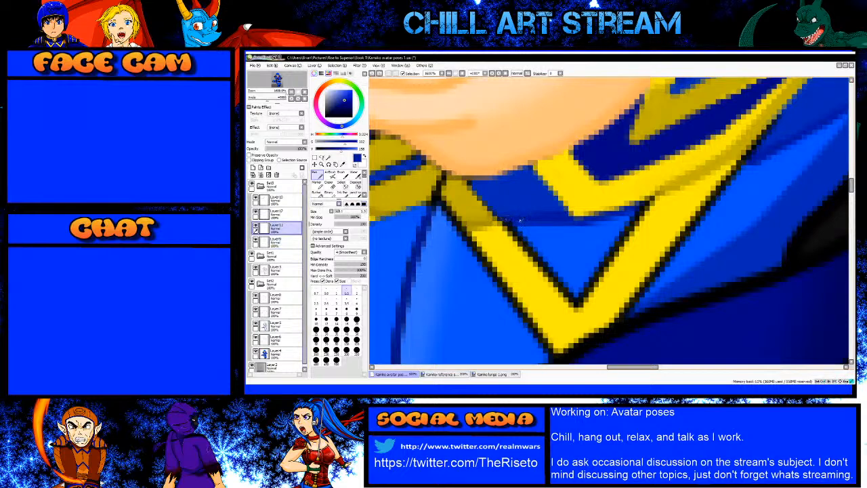
Step: Sample the lighter blue and, on Layer 12, paint over both inner black outlines of the V-shaped collar trim
right_click(541, 241)
left_click(286, 216)
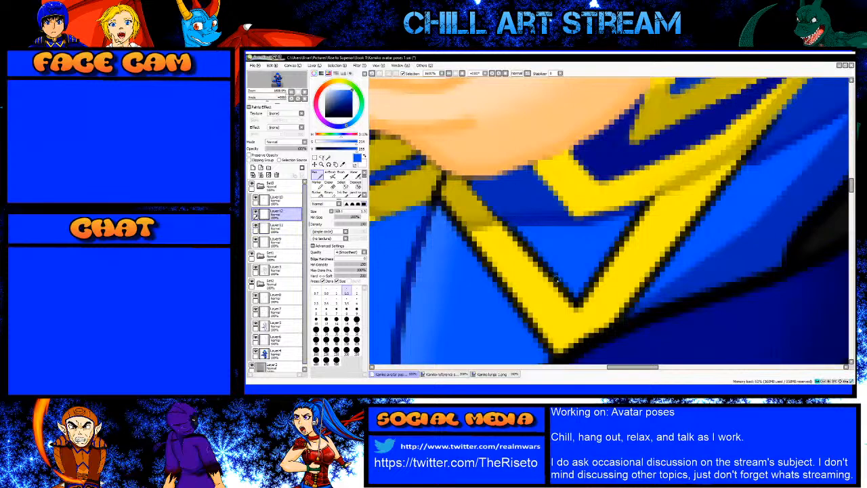
left_click(557, 279, "shift")
left_click(576, 301, "shift")
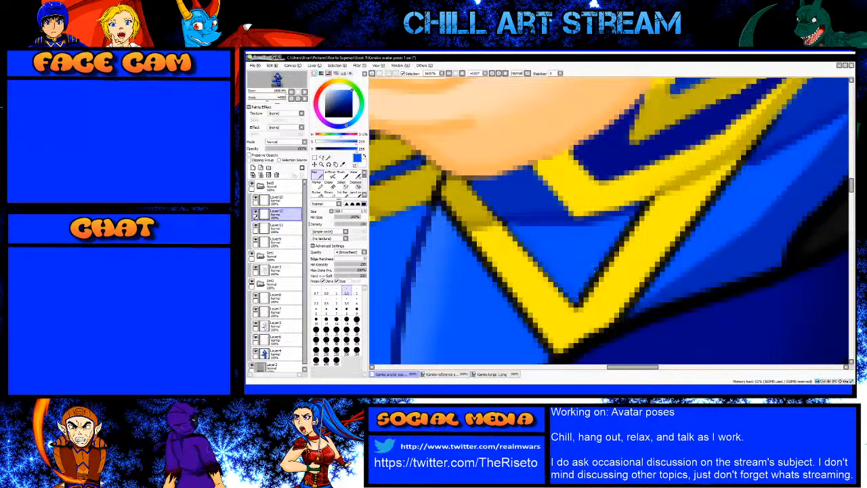
left_click(637, 212, "shift")
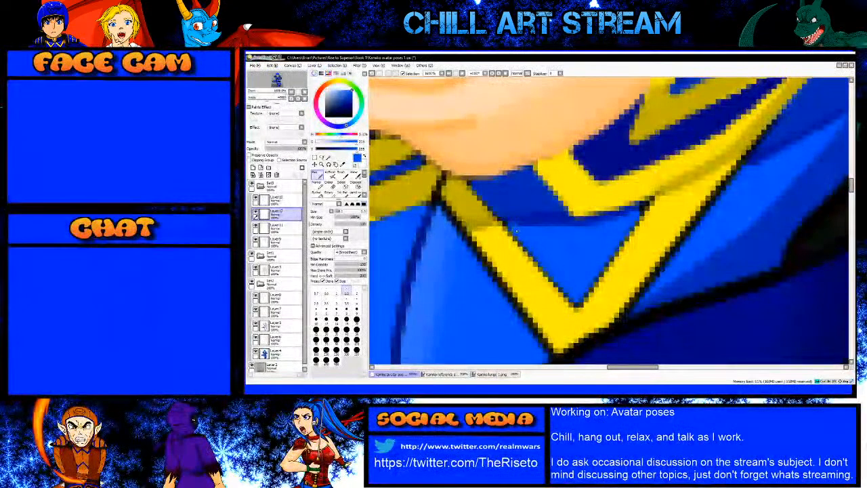
Step: Sample the shaded blue, touch up the remaining outline where the two yellow trims meet on Layer 11, and save the drawing
right_click(629, 211)
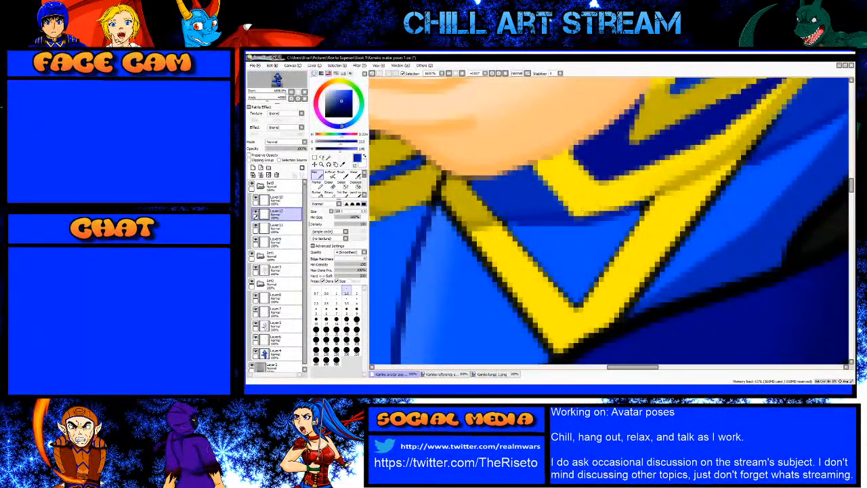
left_click(279, 228)
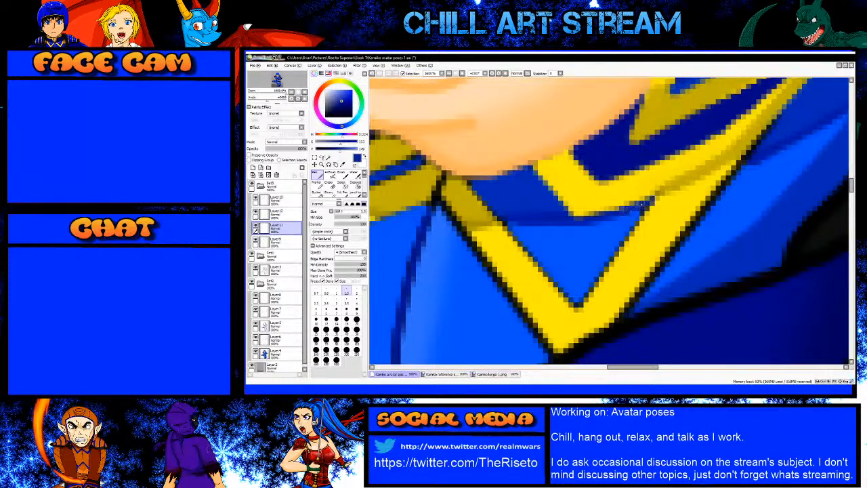
key("ctrl+s")
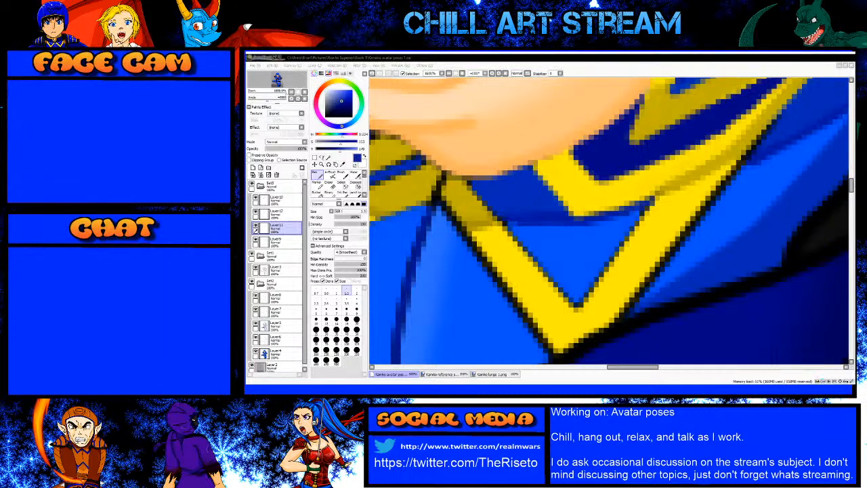
Step: Sample the lighter and shaded blues and paint over the outer black outline along the rising arm of the V-shaped collar trim
scroll(520, 232, "down", 2)
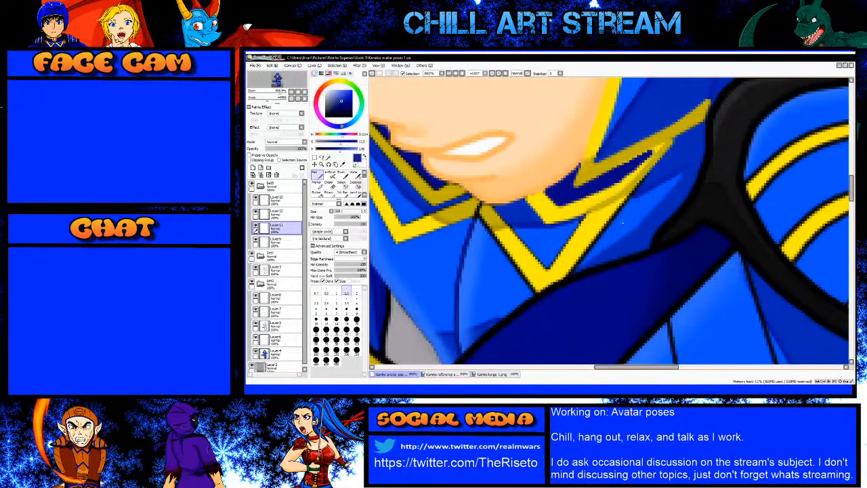
scroll(623, 218, "up", 1)
scroll(562, 287, "up", 1)
left_click(570, 292, "alt")
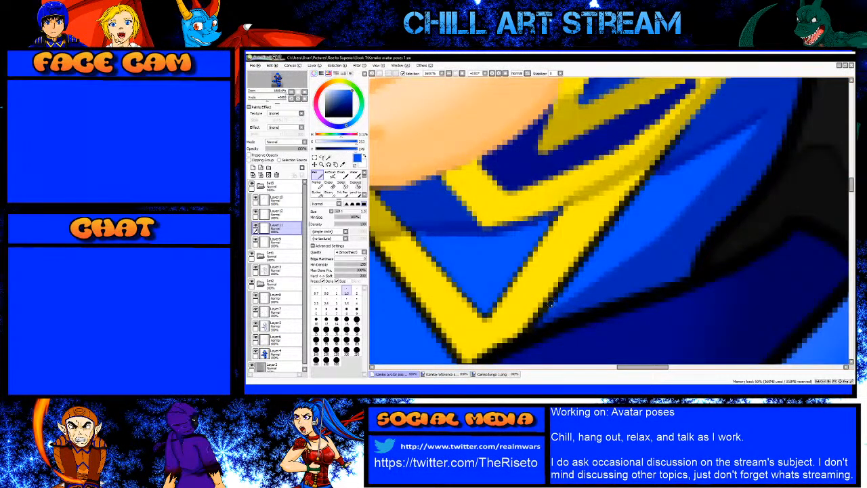
left_click(648, 179, "shift")
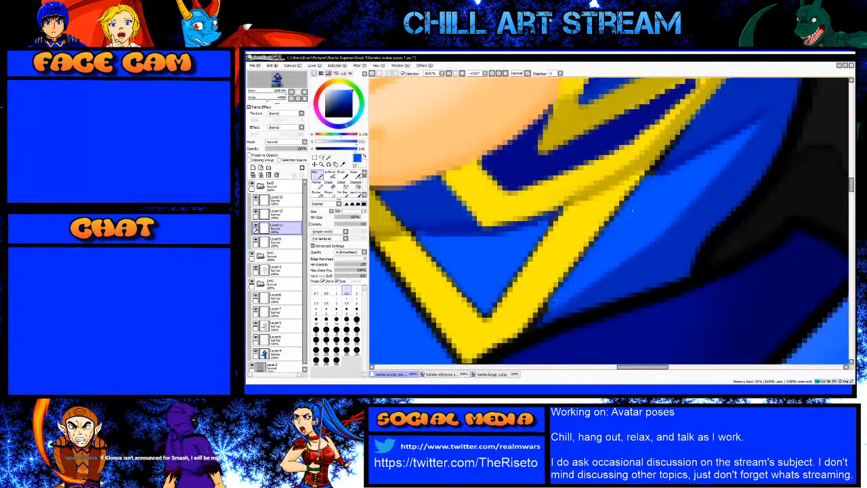
left_click(694, 135, "alt")
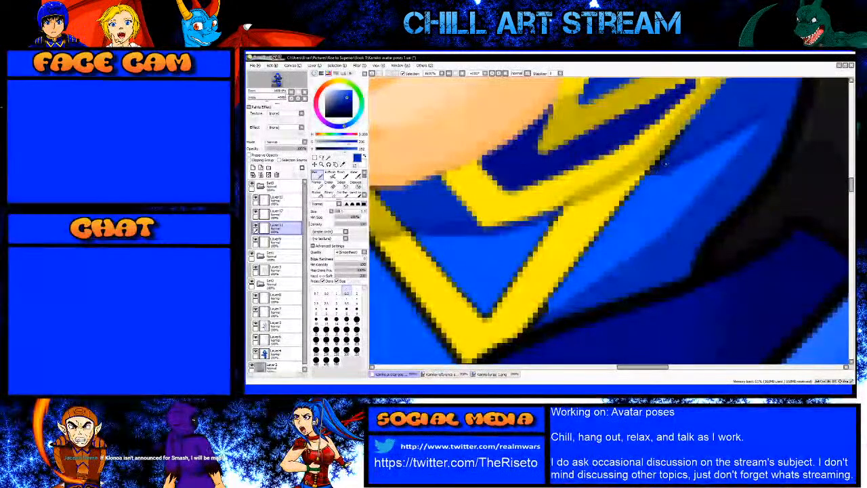
left_click(703, 115, "shift")
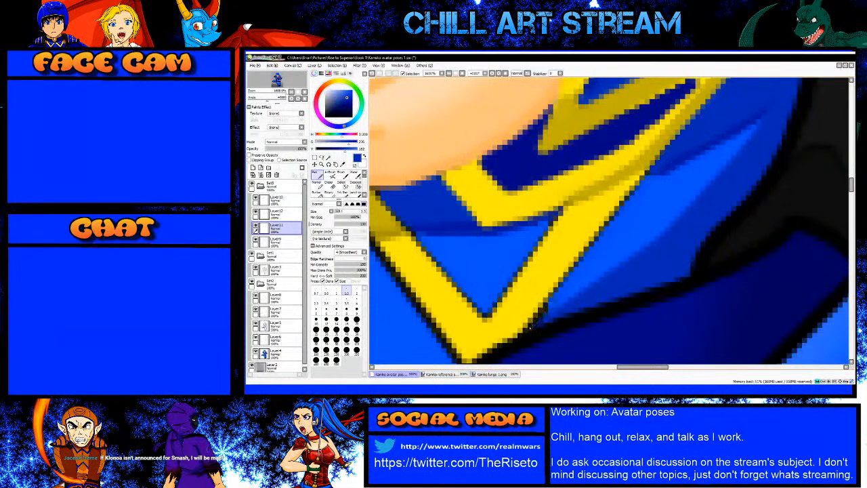
left_click(544, 310, "shift")
right_click(577, 284)
right_click(577, 285)
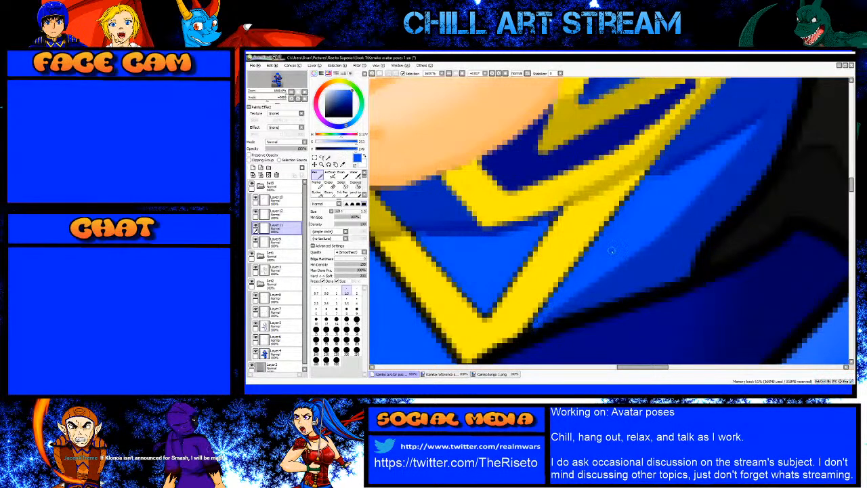
Step: On the uppermost layer, airbrush sampled light and shaded blue over the black outline just below where the collar trims meet
scroll(597, 253, "down", 7)
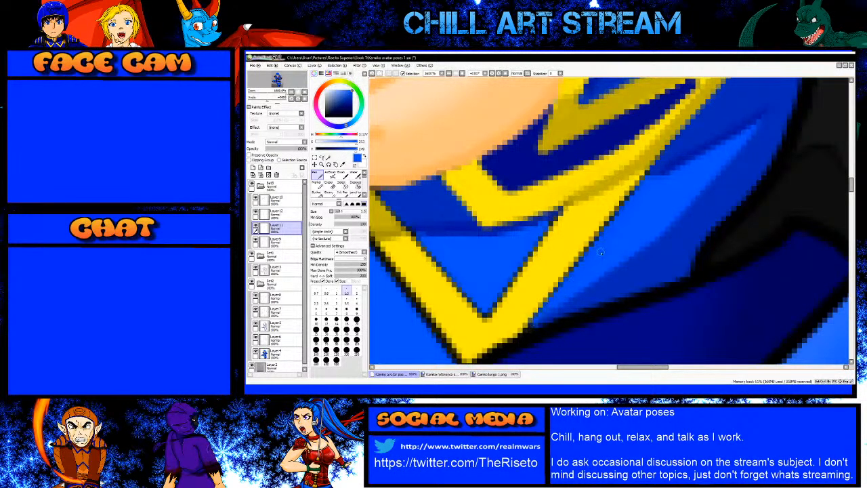
scroll(588, 251, "up", 3)
scroll(583, 279, "up", 4)
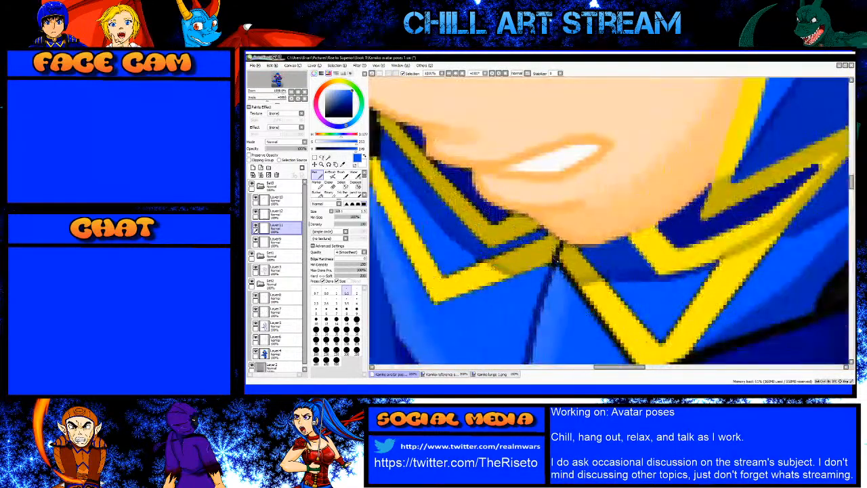
scroll(592, 286, "down", 5)
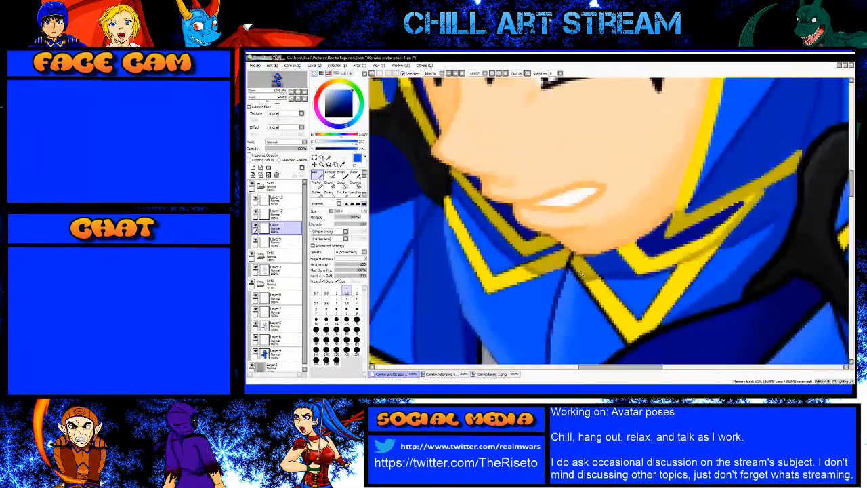
scroll(592, 286, "up", 6)
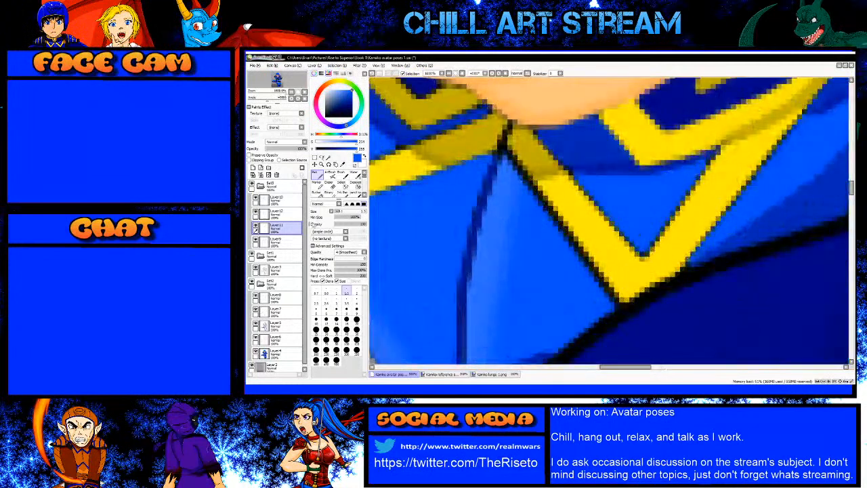
left_click(283, 214)
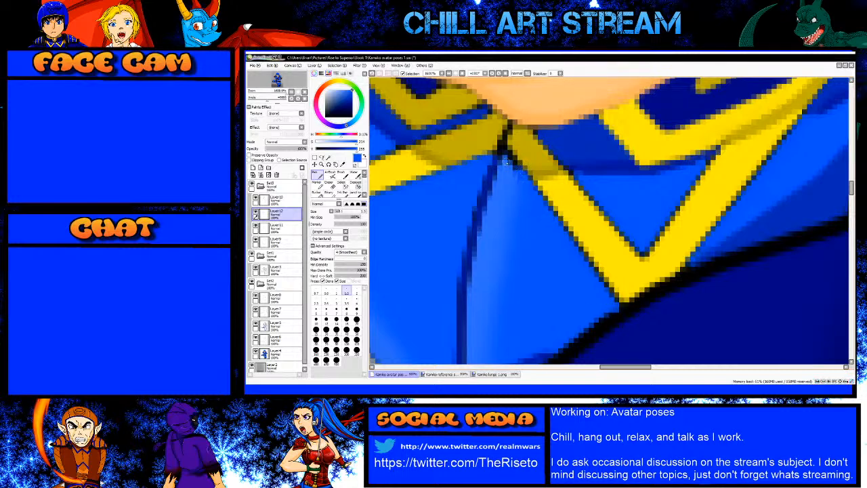
left_click(331, 174)
left_click(283, 200)
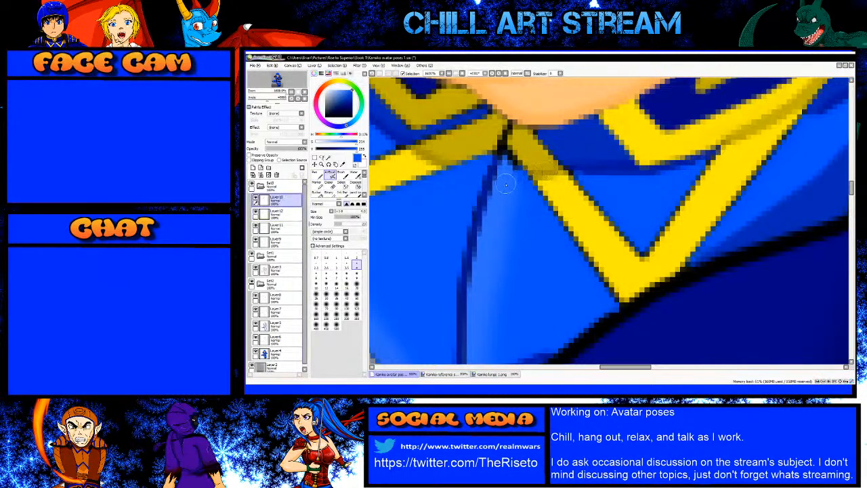
key("bracketleft")
key("bracketleft")
key("bracketleft")
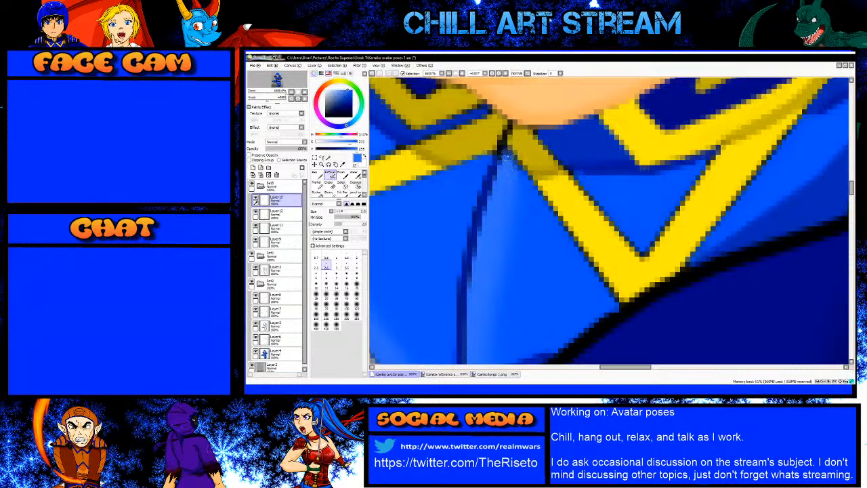
left_click(478, 218, "alt")
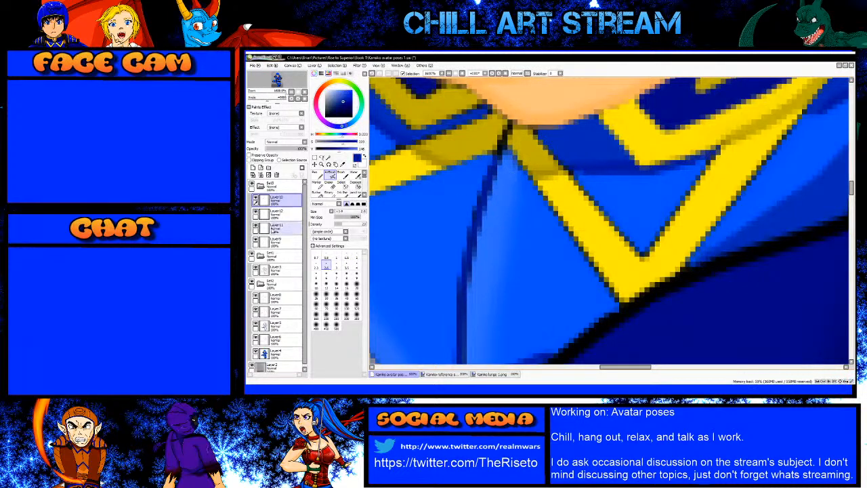
Step: Sample the shaded yellow and paint over the black line where the collar trims meet beneath the chin with the Pen
right_click(547, 175)
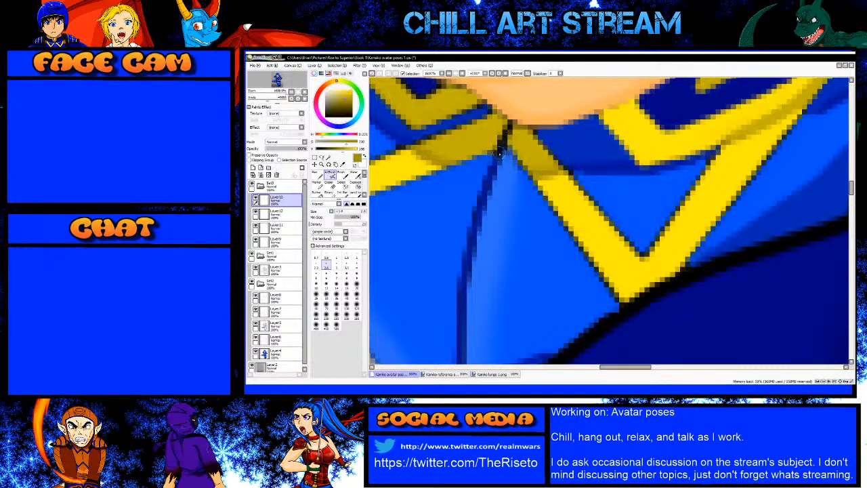
key("bracketleft")
left_click(317, 174)
left_click(499, 154)
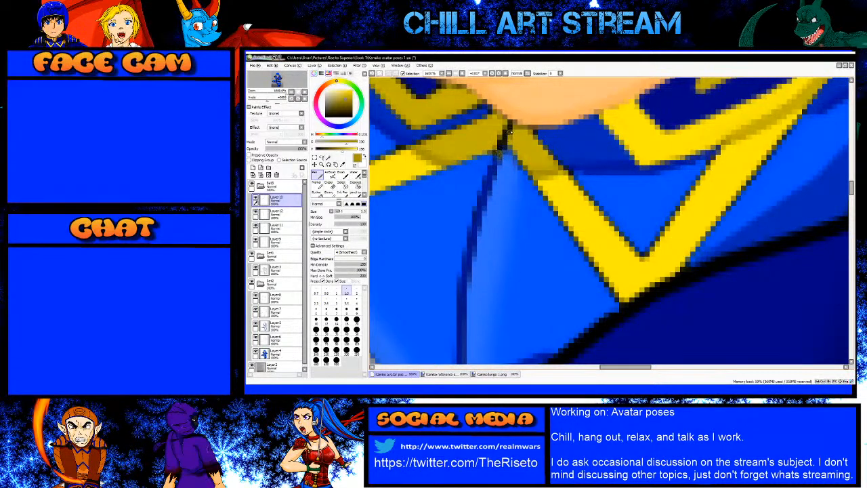
left_click(510, 123, "shift")
scroll(500, 147, "down", 5)
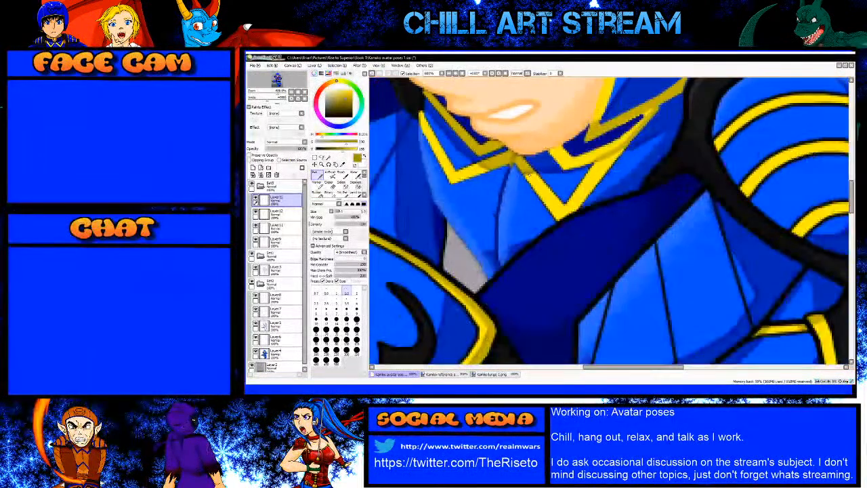
Step: Erase leftover line art on Layer 3 along the yellow hood trim beside the face and raised sleeve
left_click(279, 269)
key("e")
scroll(549, 178, "up", 3)
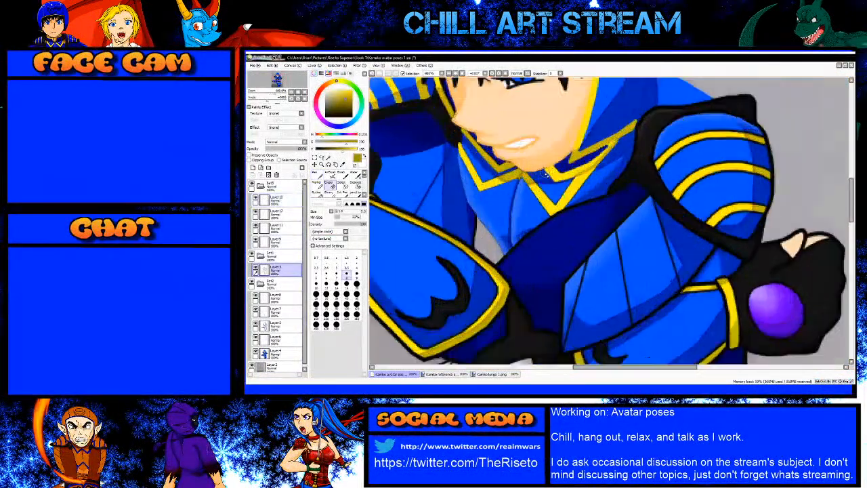
key("bracketright")
key("bracketright")
key("bracketright")
key("bracketright")
key("bracketright")
key("bracketright")
key("bracketright")
key("bracketright")
mouse_move(544, 207)
left_mouse_down()
mouse_move(613, 152)
mouse_move(527, 177)
mouse_move(474, 175)
mouse_move(463, 160)
mouse_move(463, 127)
mouse_move(460, 202)
left_mouse_up()
scroll(470, 171, "up", 3)
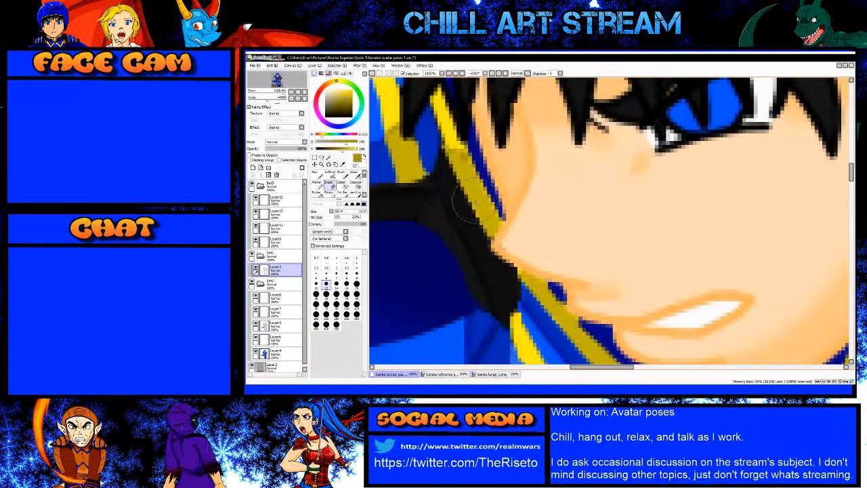
scroll(453, 215, "down", 3)
scroll(454, 215, "up", 3)
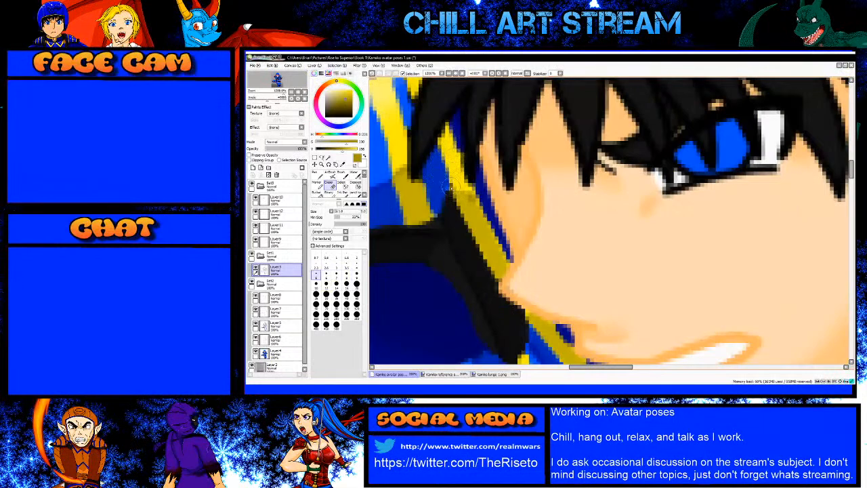
scroll(449, 189, "down", 3)
scroll(497, 224, "down", 1)
scroll(504, 237, "up", 3)
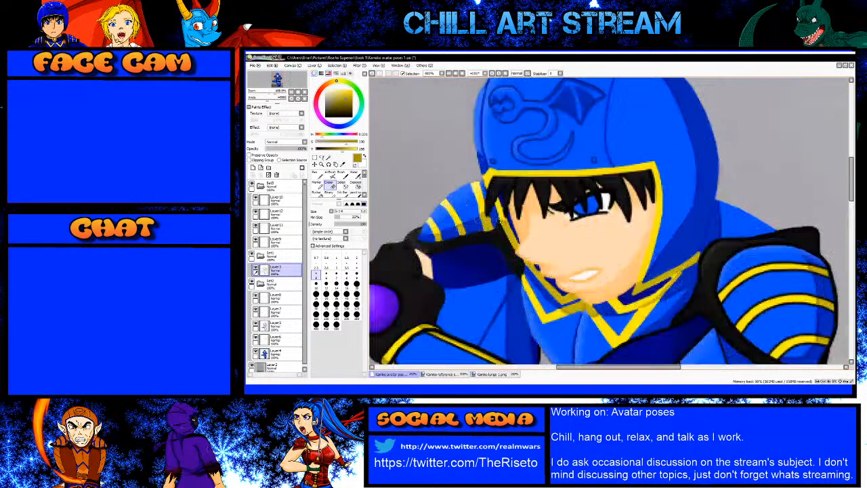
scroll(513, 248, "up", 1)
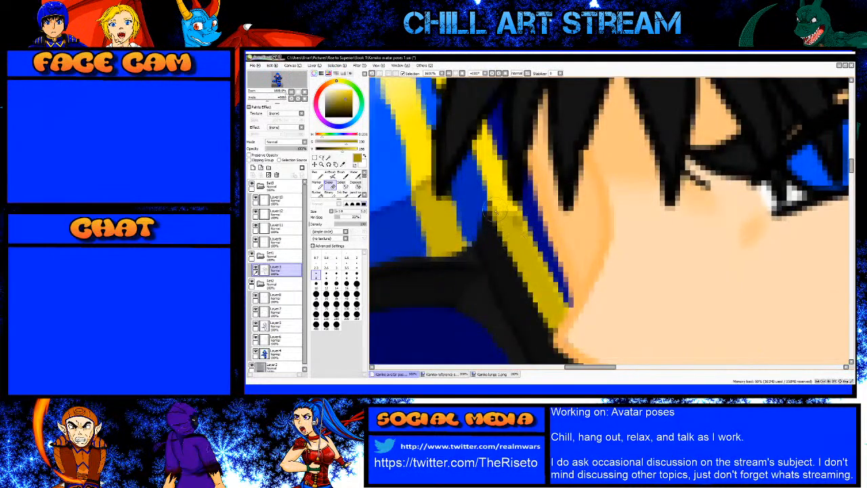
Step: Sample the near-black and touch up the tip of the black band beside the hood trim on the uppermost layer
right_click(502, 272)
key("n")
scroll(506, 234, "down", 4)
scroll(504, 230, "up", 4)
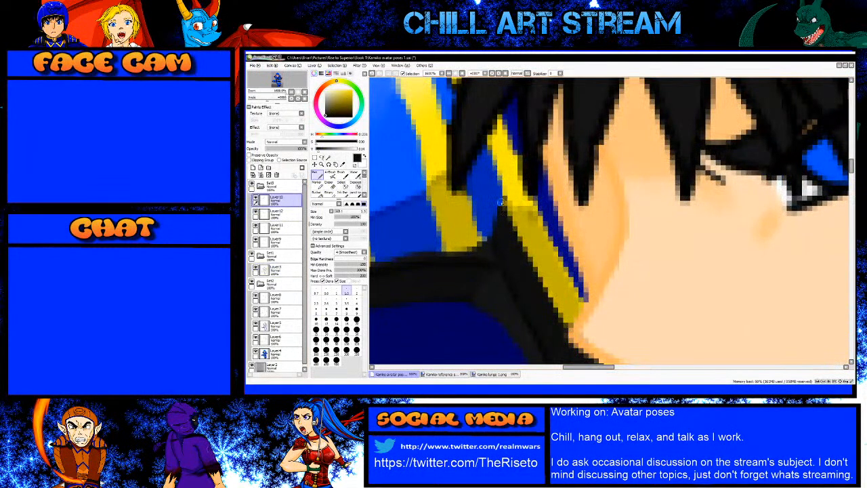
scroll(493, 284, "down", 4)
scroll(500, 228, "up", 4)
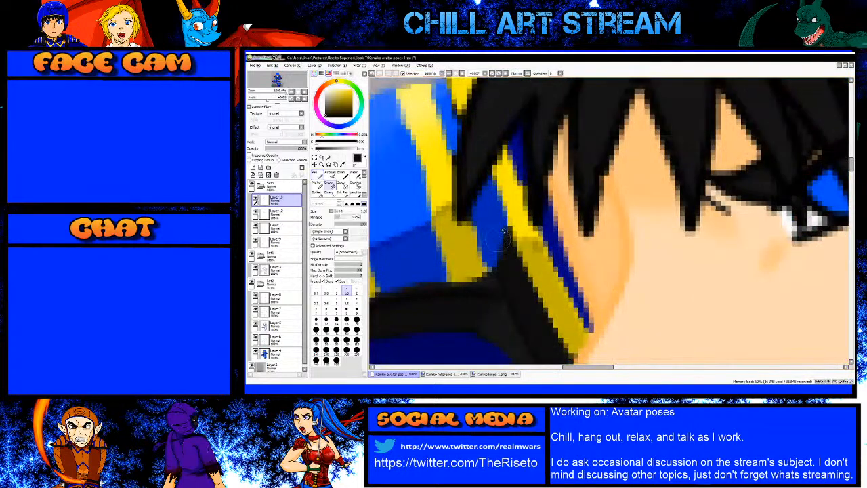
key("e")
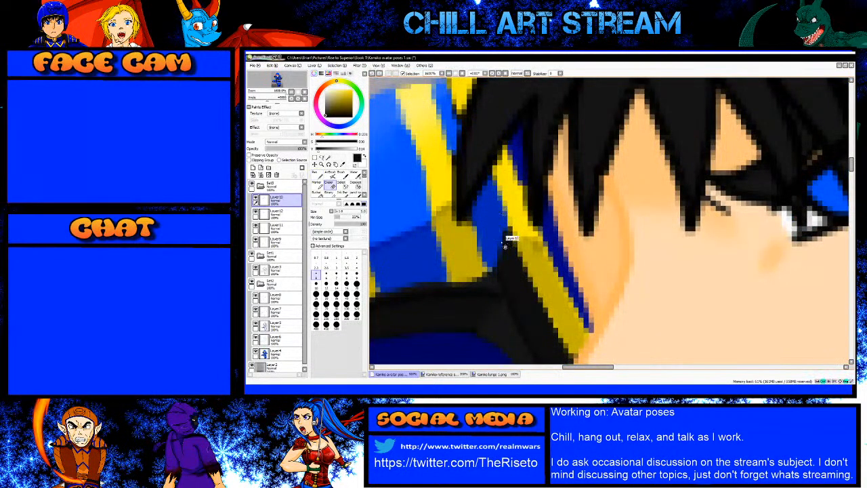
Step: Sample the shaded blue, paint over the dark edge between the hood trim and the raised sleeve's yellow stripe, and save the drawing
scroll(497, 234, "down", 1)
right_click(489, 239)
key("n")
scroll(488, 238, "up", 1)
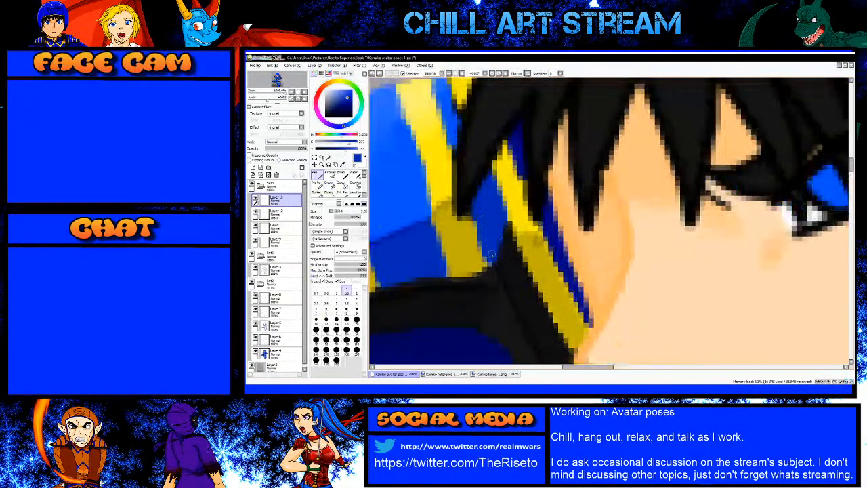
left_click_drag(496, 260, 502, 216)
scroll(502, 225, "down", 10)
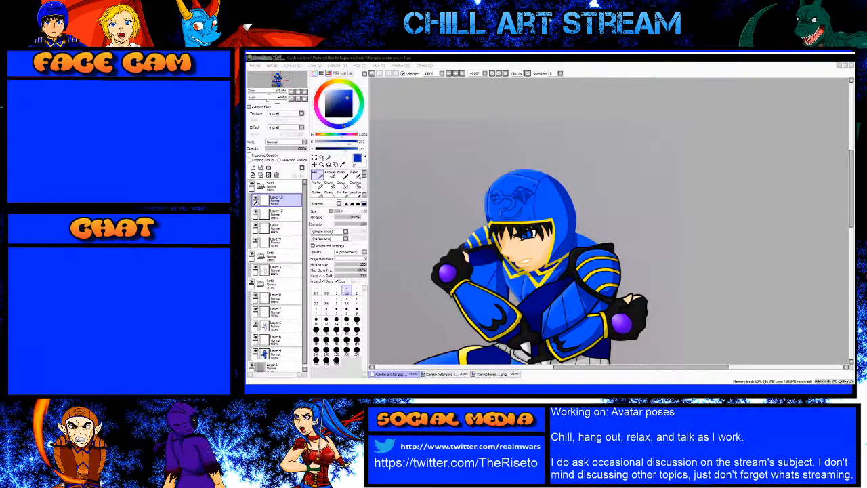
Step: Sample the dark grey and, with a larger Pen, paint over the black outer outline of the shoulder band beside the hood
key("alt+Tab")
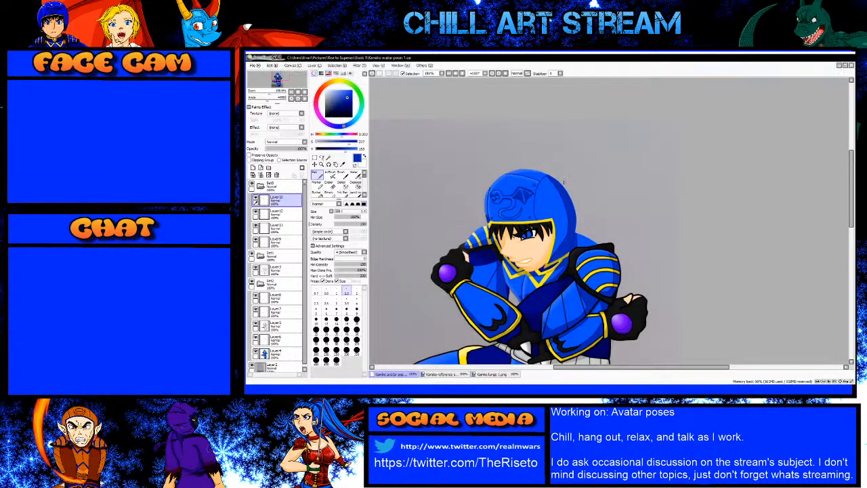
scroll(561, 275, "up", 6)
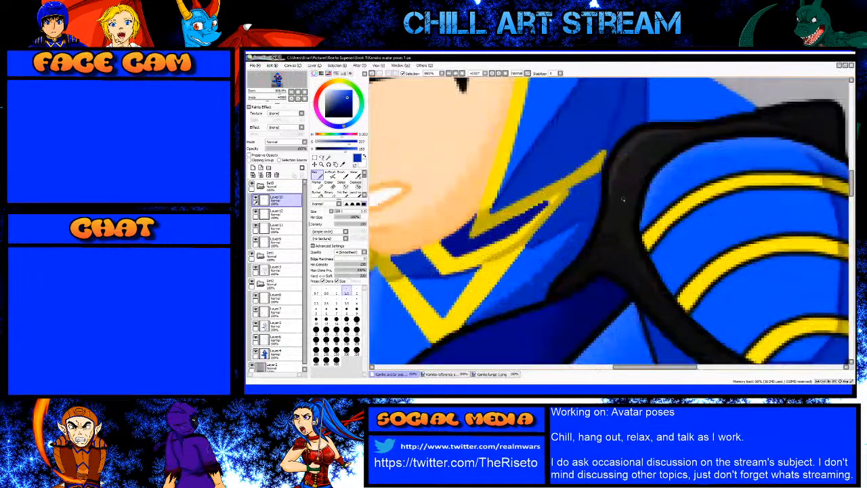
left_click(614, 212, "alt")
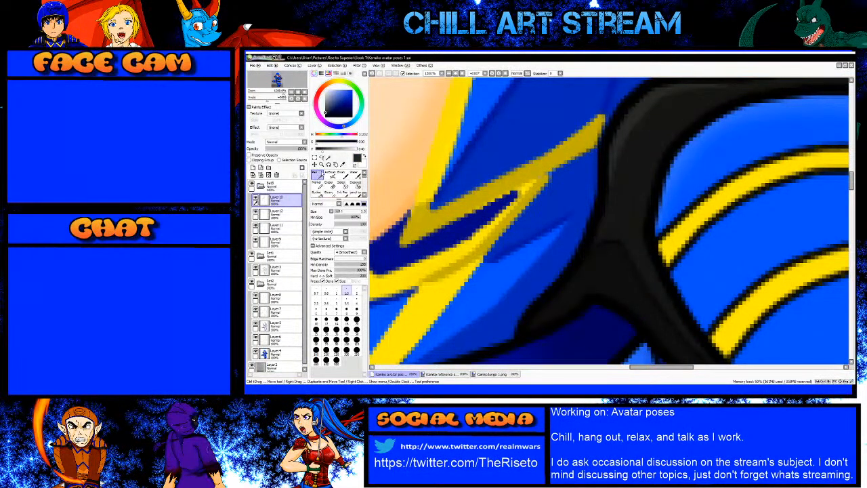
scroll(605, 201, "up", 1)
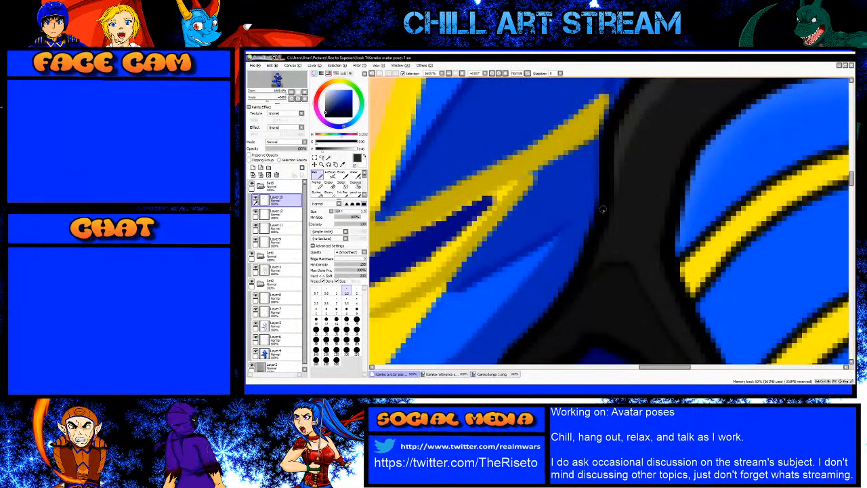
key("bracketright")
key("bracketright")
key("bracketright")
key("bracketright")
key("bracketright")
left_click_drag(606, 178, 613, 130)
scroll(568, 246, "down", 1)
left_click_drag(636, 99, 565, 229)
scroll(565, 229, "up", 1)
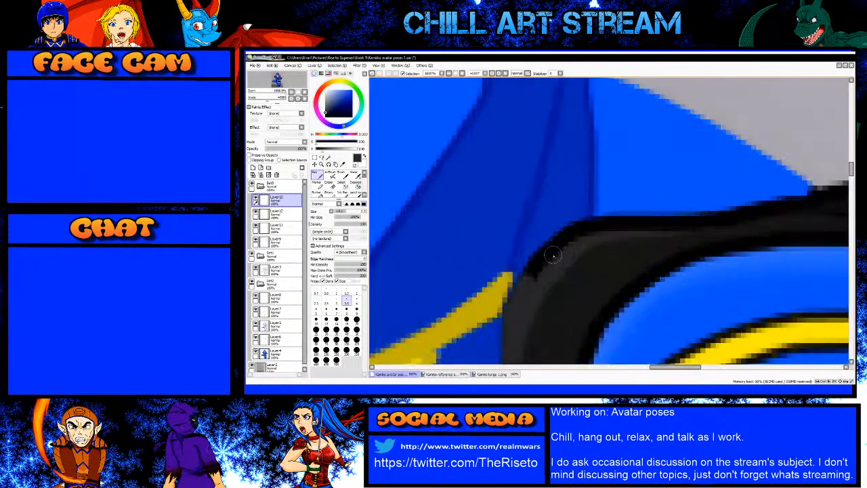
mouse_move(544, 256)
left_mouse_down()
mouse_move(587, 226)
mouse_move(668, 232)
mouse_move(713, 223)
left_mouse_up()
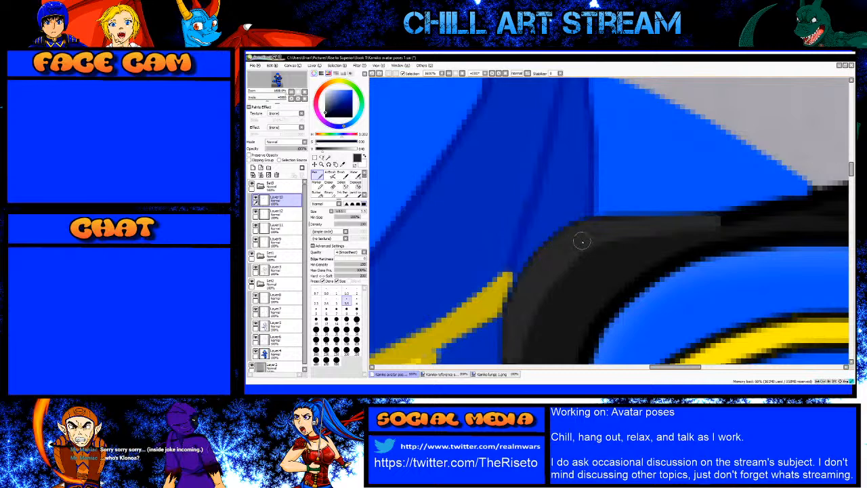
Step: With an enlarged Airbrush, soften the dark grey shading on the shoulder band below the tip of the hood's yellow stripe
scroll(598, 248, "down", 3)
scroll(567, 300, "up", 3)
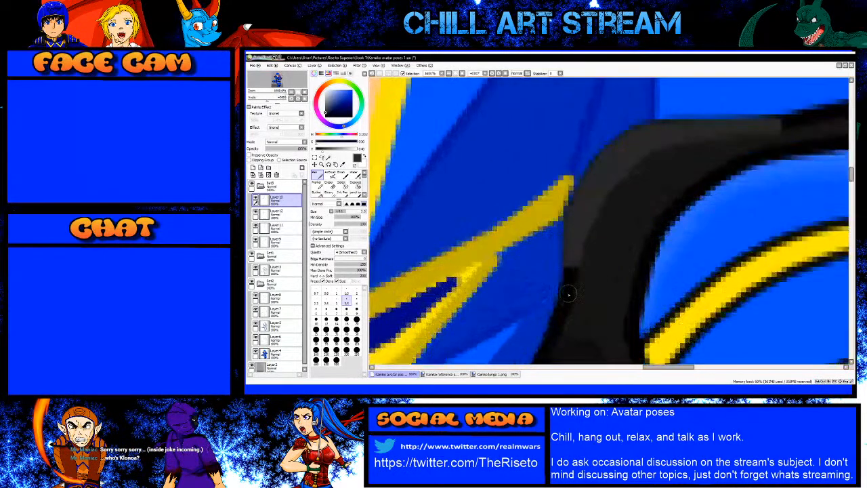
left_click(332, 180)
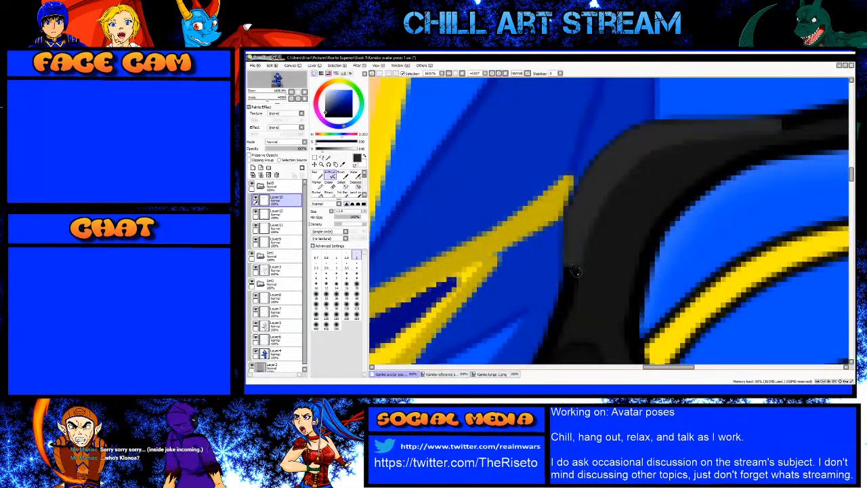
key("bracketright")
key("bracketright")
key("bracketright")
key("bracketright")
key("bracketright")
key("bracketright")
mouse_move(574, 252)
left_mouse_down()
mouse_move(571, 282)
mouse_move(580, 226)
left_mouse_up()
scroll(583, 223, "down", 2)
scroll(667, 182, "up", 1)
scroll(662, 187, "up", 1)
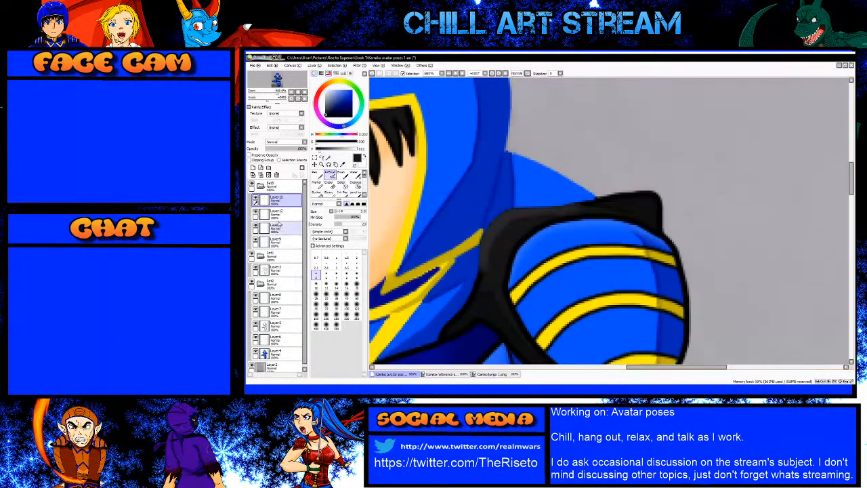
Step: On Layer 12, touch up the dark shading of the shoulder band with the Pen
left_click(278, 214)
key("n")
scroll(476, 296, "up", 3)
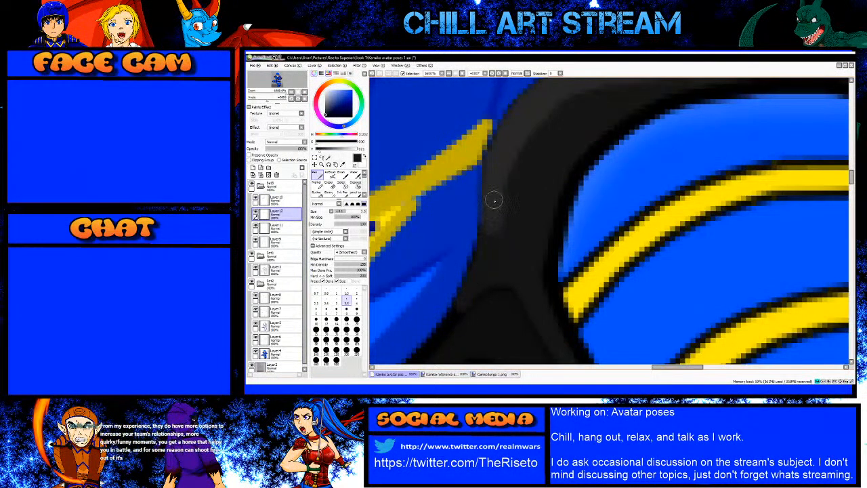
scroll(658, 191, "down", 2)
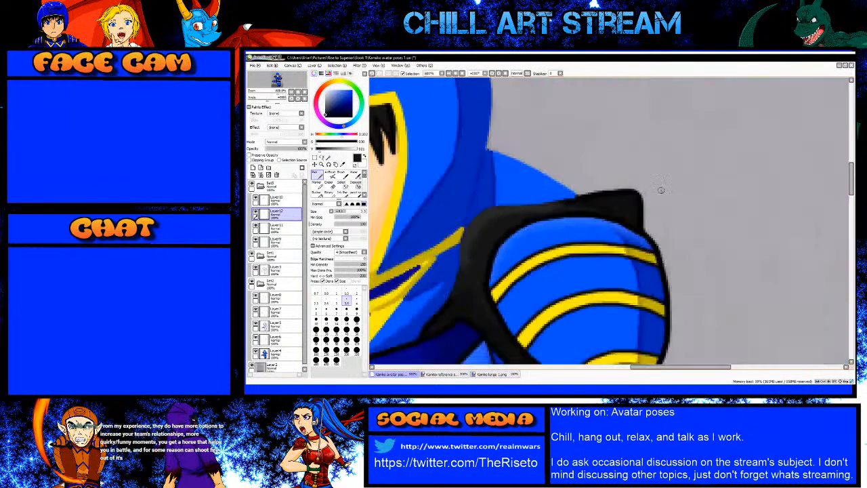
scroll(658, 192, "up", 1)
scroll(553, 234, "up", 1)
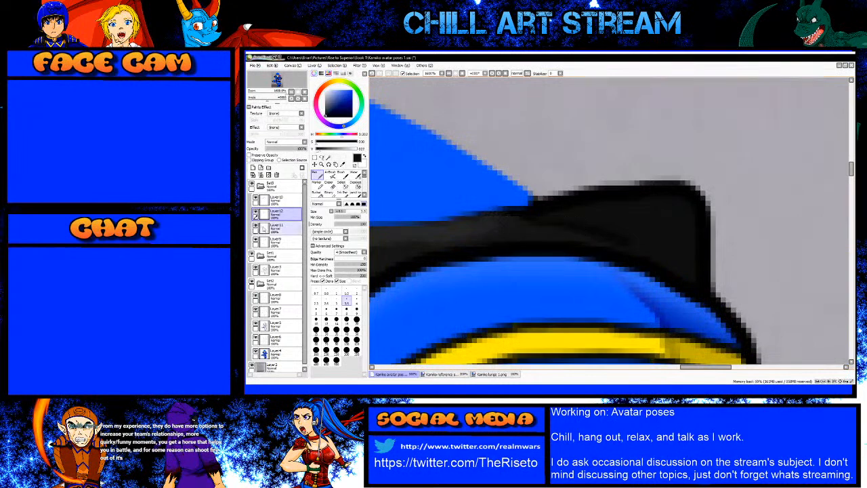
Step: On Layer 11, use a smaller Pen to darken the spot where the band meets its pointed corner behind the shoulder
left_click(260, 227)
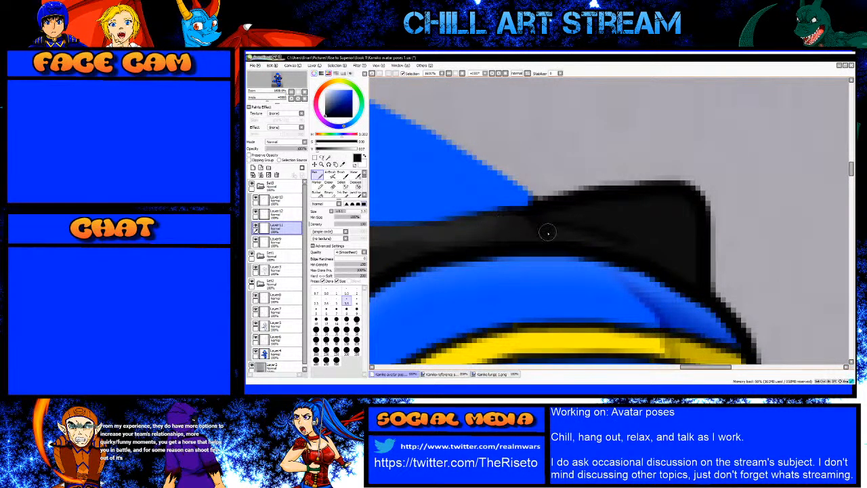
key("bracketleft")
key("bracketleft")
key("bracketleft")
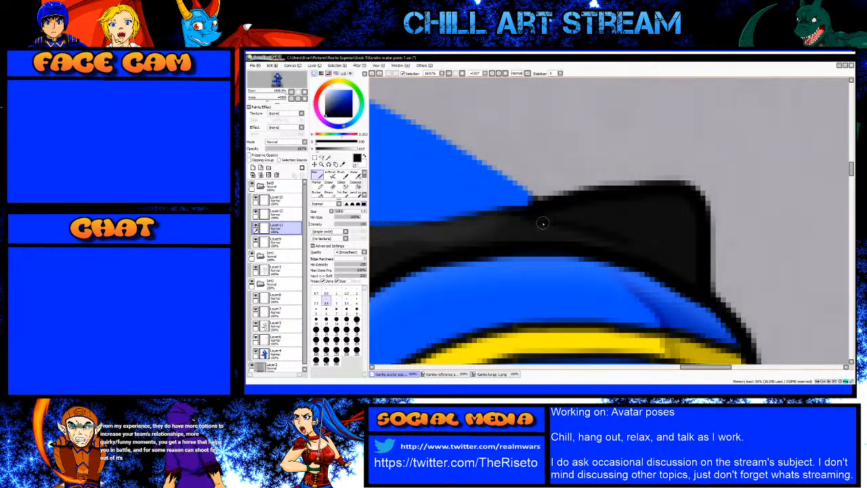
left_click_drag(532, 222, 544, 226)
scroll(557, 229, "down", 5)
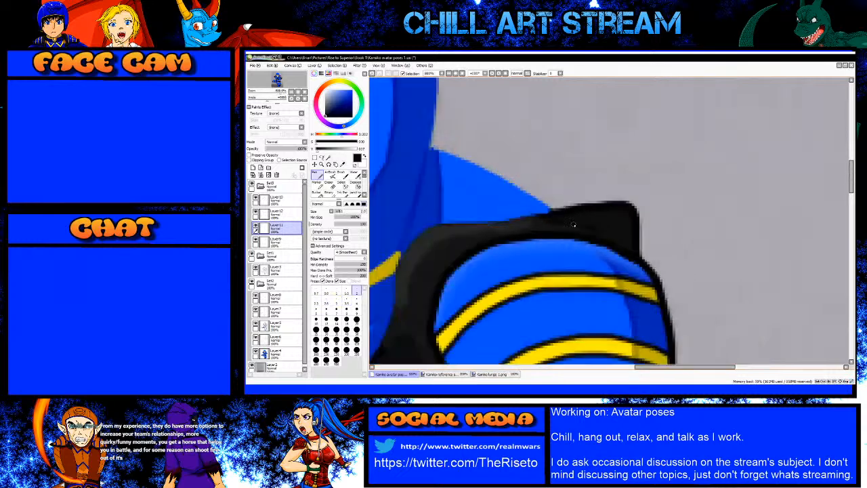
Step: On Layer 9, paint near-black with a larger Pen over the black outline where the shoulder band joins the chest strap
scroll(583, 270, "up", 5)
key("bracketright")
key("bracketright")
key("bracketright")
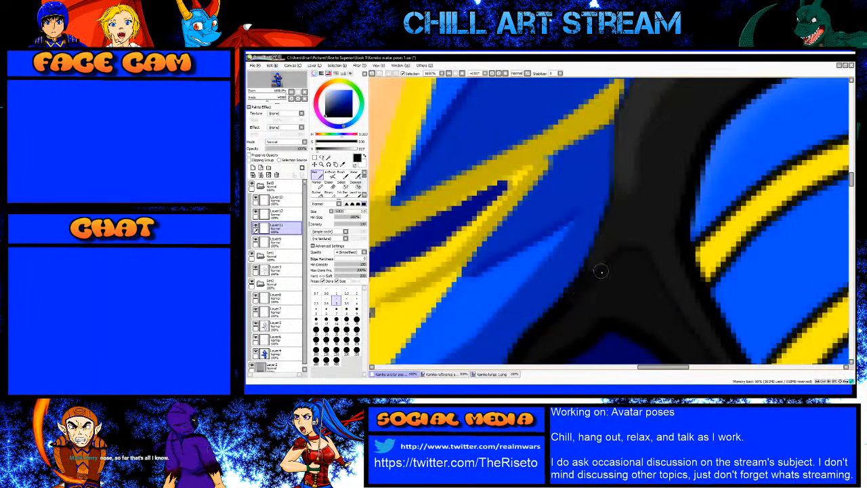
left_click(271, 241)
key("bracketright")
key("bracketright")
key("bracketright")
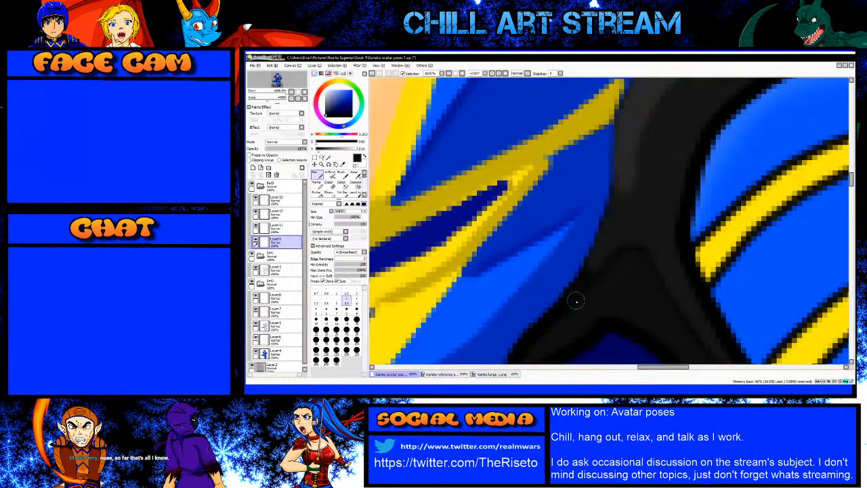
left_click_drag(576, 305, 559, 314)
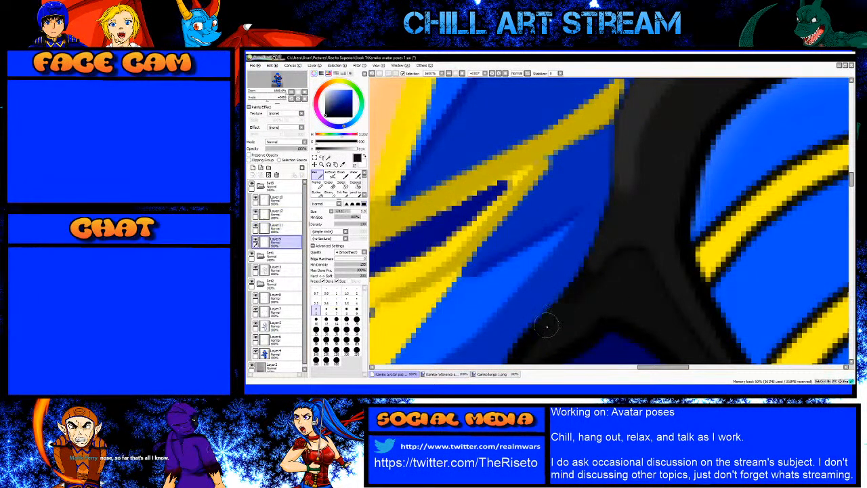
scroll(526, 313, "down", 2)
scroll(526, 312, "up", 1)
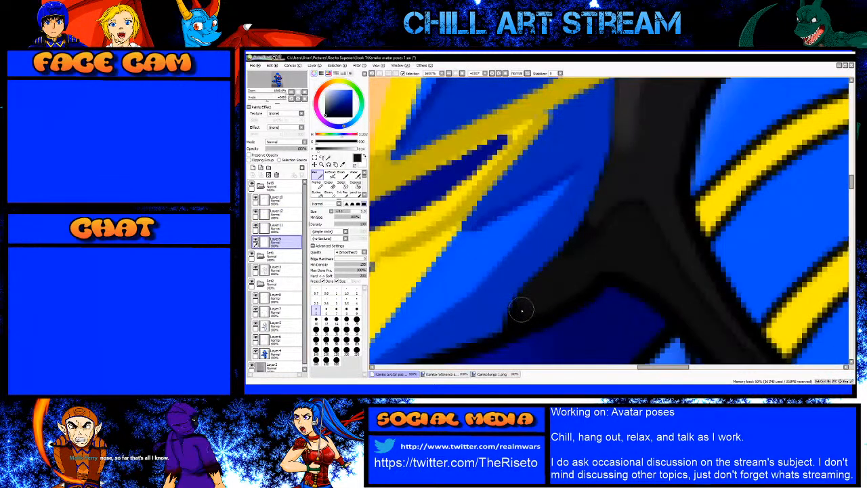
scroll(534, 306, "down", 3)
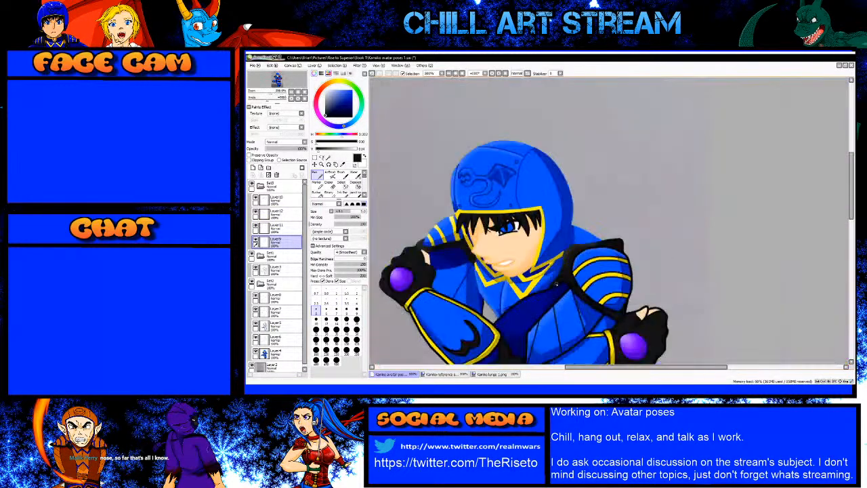
Step: Paint near-black over the black outline where the band forks and starts running beneath the striped sleeve
scroll(536, 286, "up", 3)
scroll(586, 253, "down", 3)
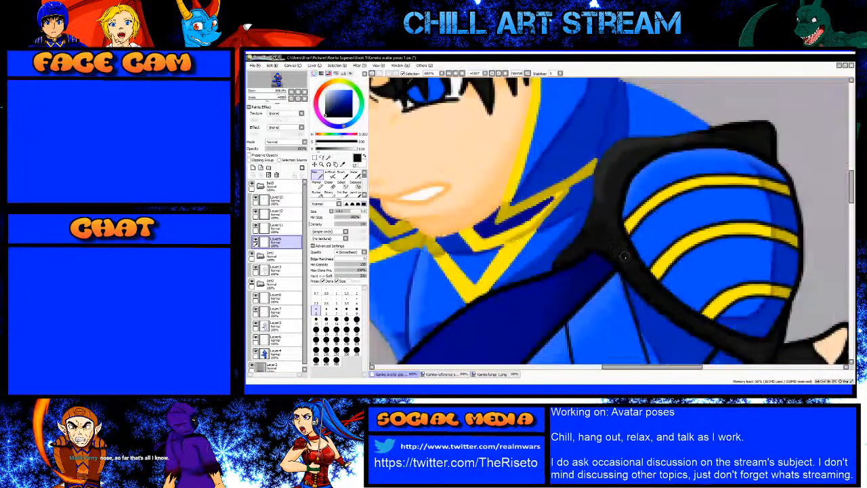
scroll(577, 245, "up", 3)
mouse_move(569, 233)
left_mouse_down()
mouse_move(563, 236)
mouse_move(612, 247)
mouse_move(642, 273)
left_mouse_up()
scroll(641, 273, "down", 3)
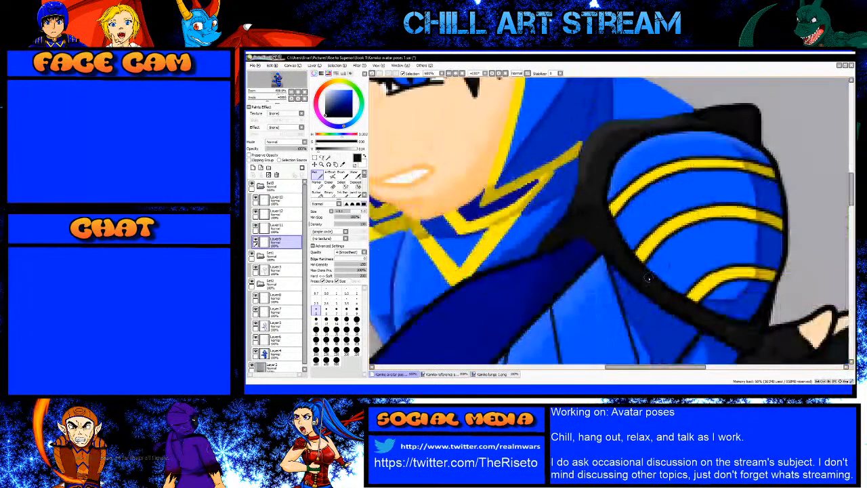
Step: Continue covering the band's lower outline with straight near-black strokes beneath the sleeve towards the glove
scroll(562, 231, "up", 3)
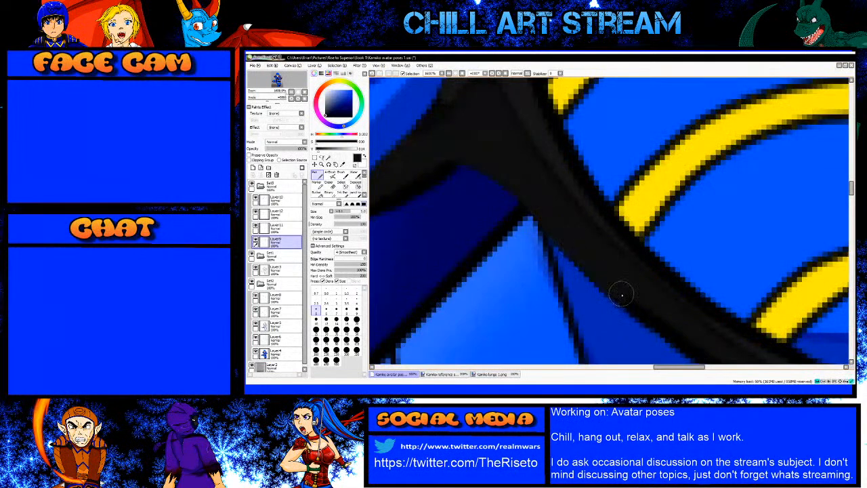
scroll(623, 291, "down", 3)
scroll(582, 270, "up", 3)
left_click(581, 266, "shift")
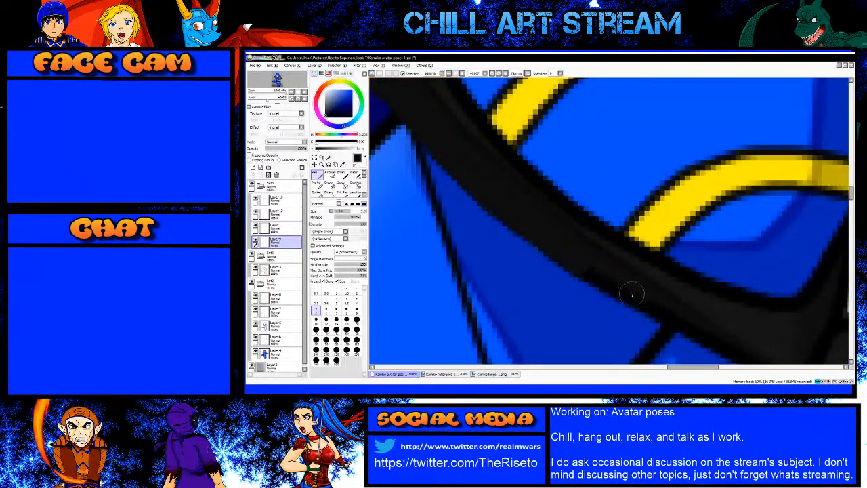
left_click(650, 304, "shift")
scroll(568, 256, "down", 3)
scroll(516, 218, "up", 3)
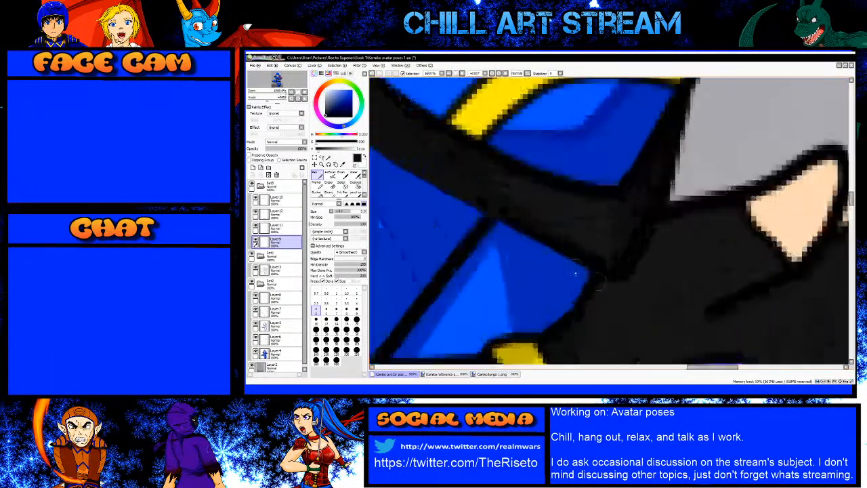
Step: Paint over the last stretch of the band's lower outline up to the glove, using a smaller Pen
left_click(511, 215, "shift")
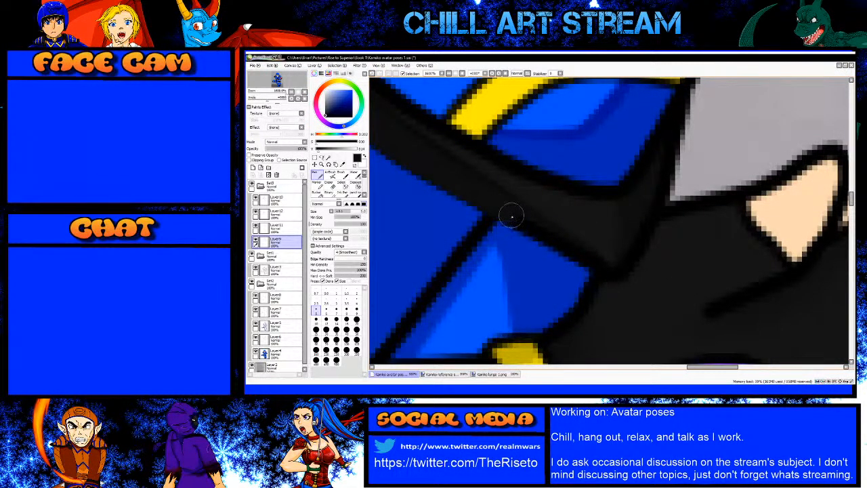
key("bracketleft")
key("bracketleft")
key("bracketleft")
left_click(603, 273, "shift")
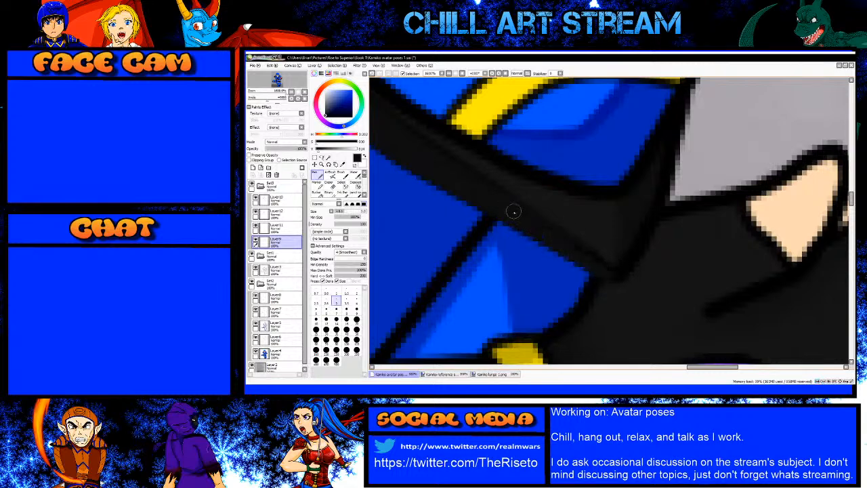
scroll(564, 241, "down", 2)
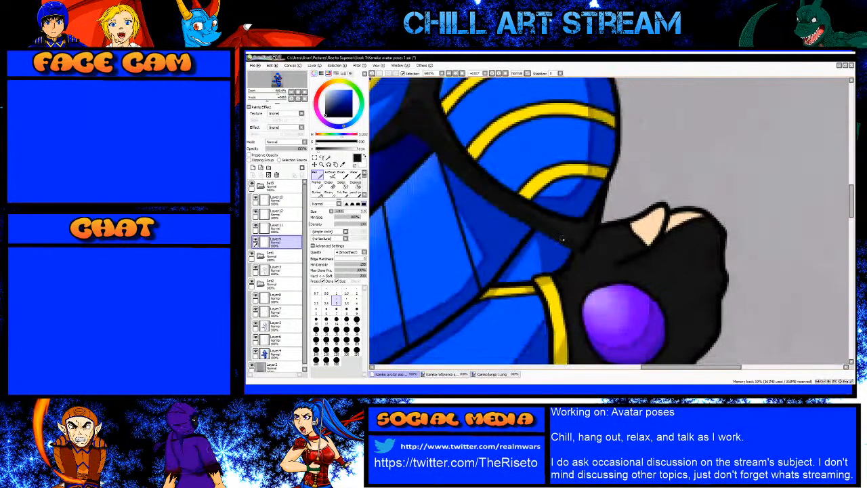
Step: Cover the black outline where the band's end meets the glove, clean up with the Eraser, and save the drawing
scroll(595, 235, "up", 3)
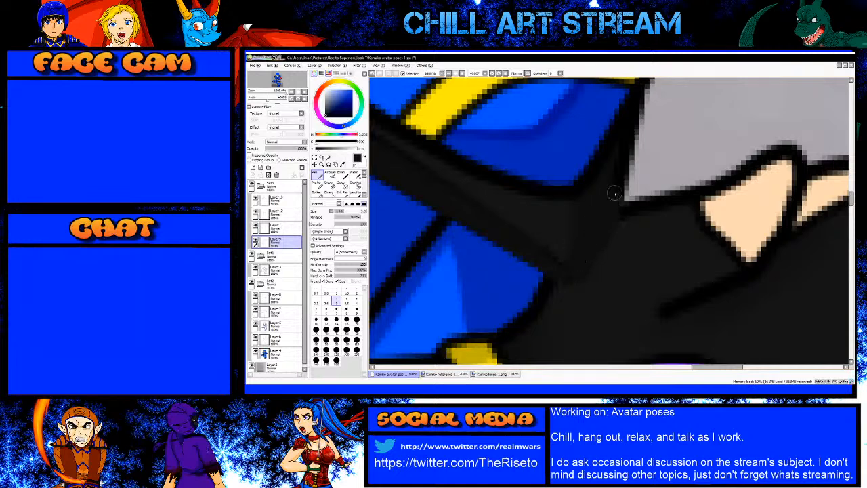
scroll(587, 255, "down", 1)
scroll(587, 255, "up", 2)
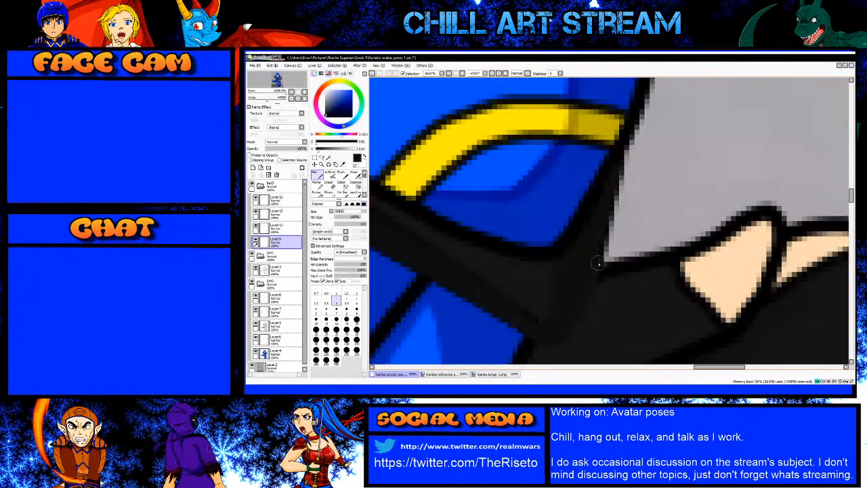
key("e")
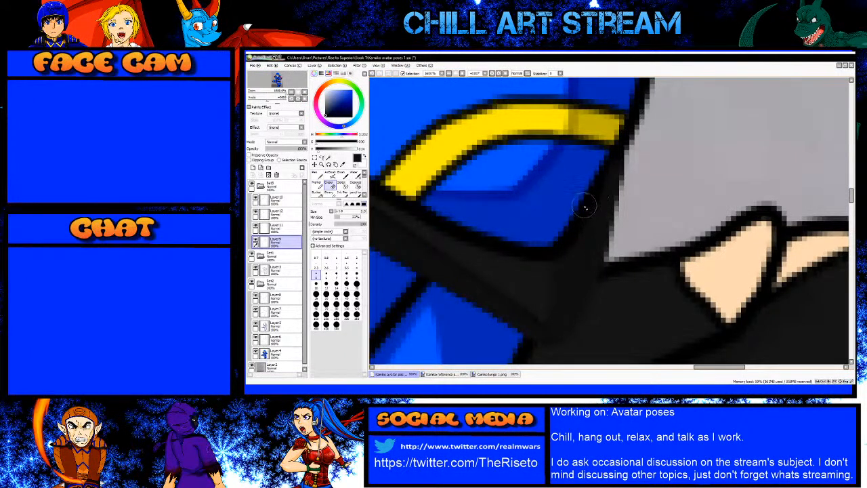
key("ctrl+s")
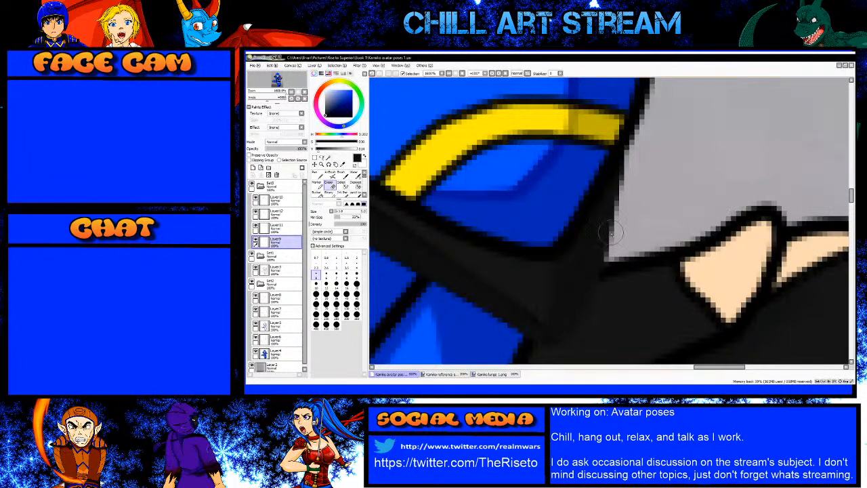
Step: On Layer 11, add fine shading touches along the band beneath the sleeve with the Pen reduced to size 0.7
scroll(610, 233, "down", 2)
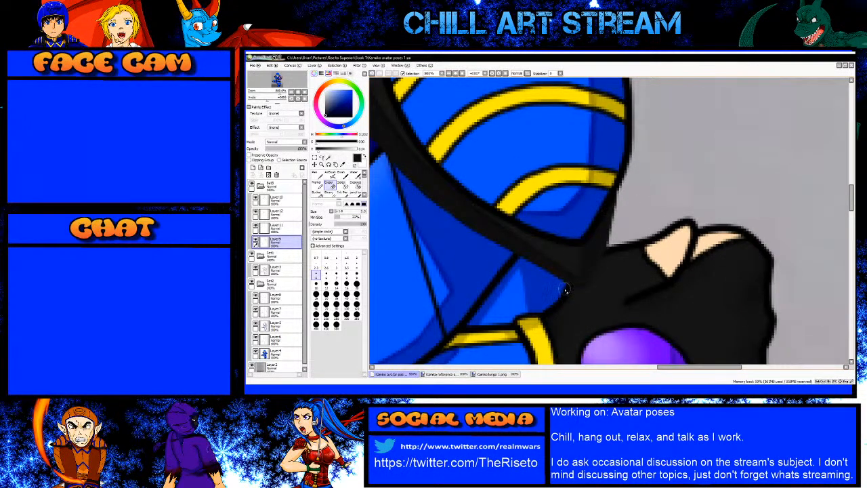
scroll(569, 274, "down", 1)
scroll(491, 255, "up", 2)
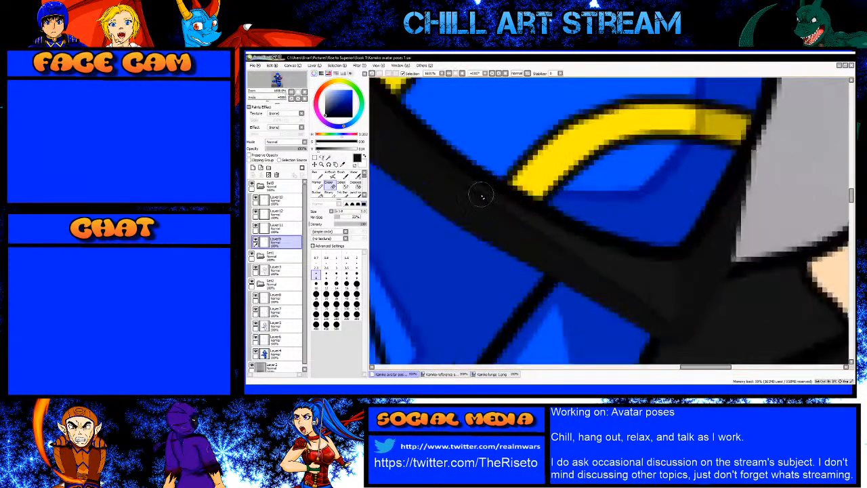
left_click(275, 226, "ctrl")
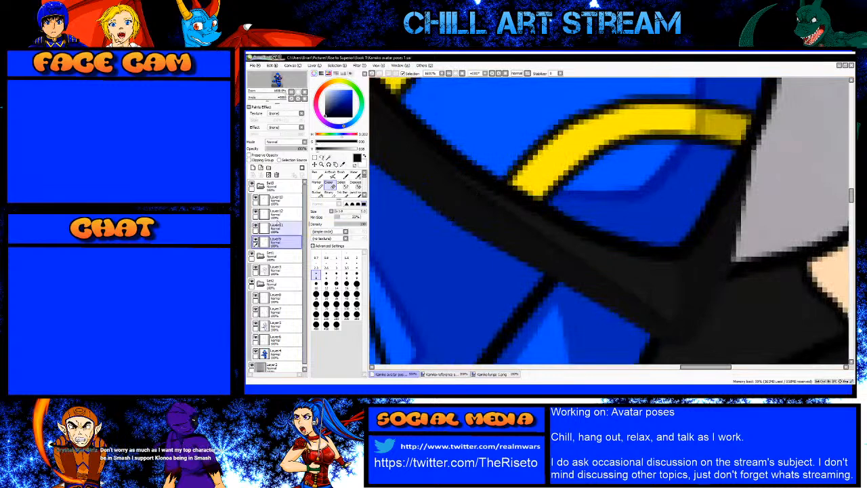
left_click(281, 228)
key("n")
key("bracketleft")
key("bracketleft")
key("bracketleft")
key("bracketleft")
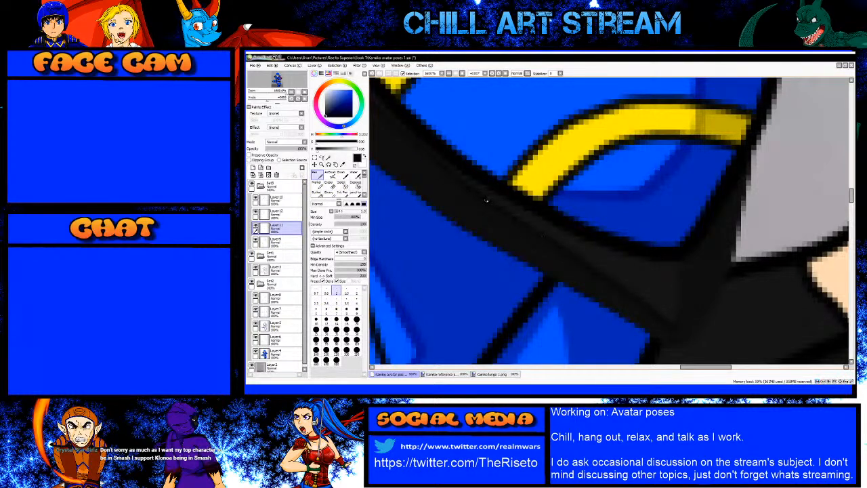
key("bracketleft")
key("bracketleft")
scroll(485, 200, "down", 2)
scroll(520, 217, "up", 2)
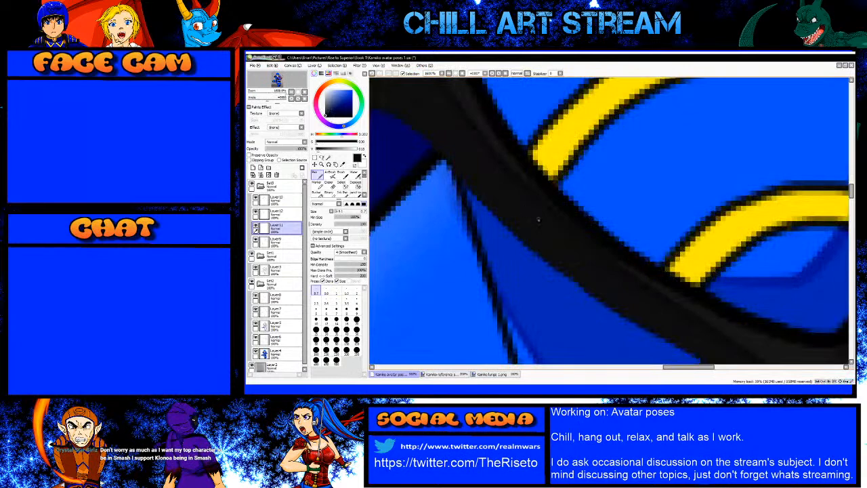
scroll(618, 284, "down", 3)
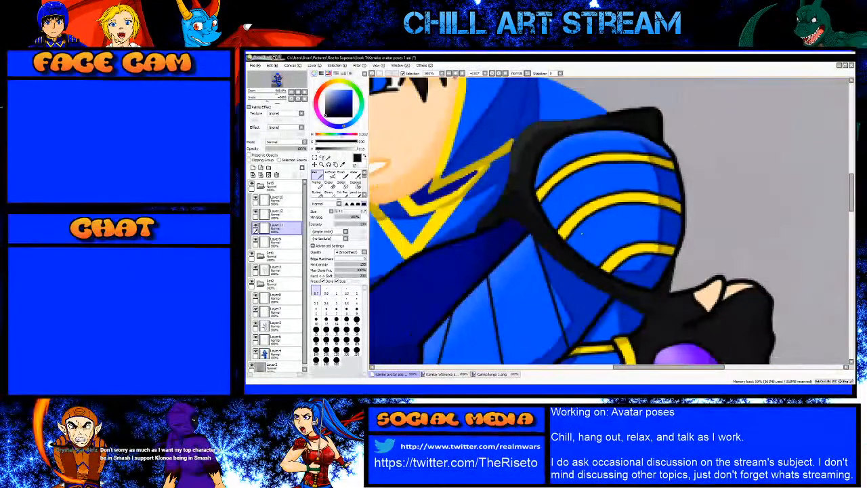
Step: Enlarge the Pen and fill the band's pointed corner behind the shoulder with solid near-black
scroll(603, 144, "up", 4)
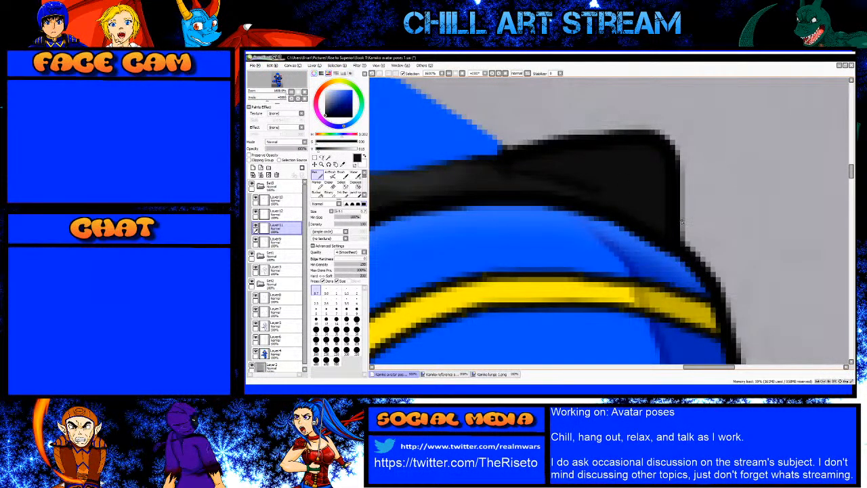
key("bracketright")
key("bracketright")
key("bracketright")
key("bracketright")
key("bracketright")
key("bracketright")
key("bracketright")
key("bracketright")
key("bracketright")
mouse_move(669, 223)
left_mouse_down()
mouse_move(670, 166)
mouse_move(650, 143)
mouse_move(504, 160)
mouse_move(562, 172)
left_mouse_up()
Step: Refine the shading where the band's dark corner tapers into the grey with a smaller Pen, and save the drawing
key("bracketleft")
key("bracketleft")
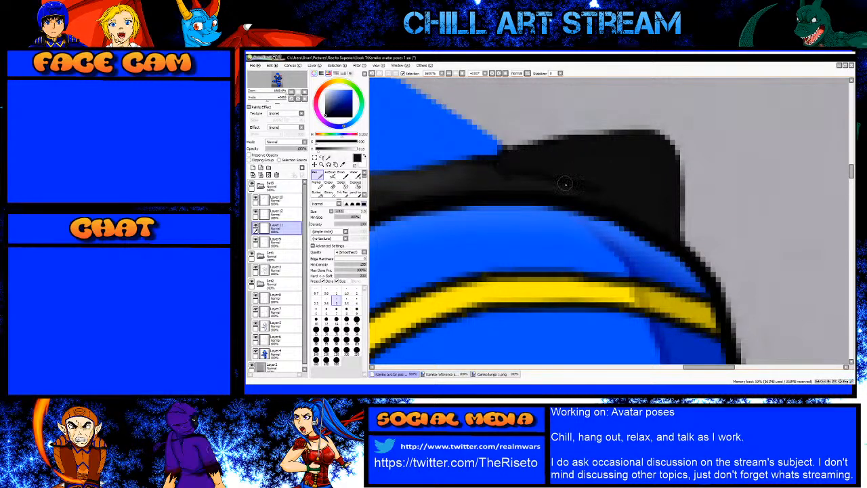
key("bracketleft")
key("bracketleft")
key("bracketleft")
key("bracketright")
key("bracketright")
scroll(697, 215, "down", 2)
scroll(695, 211, "up", 2)
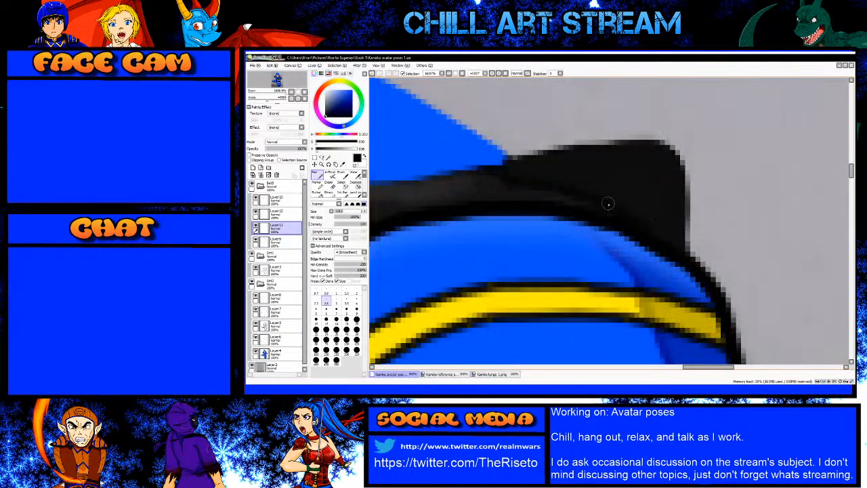
Step: On the topmost layer, cover the black outline along the shoulder's front upper edge with sampled light blue using an enlarged Pen
scroll(609, 202, "down", 2)
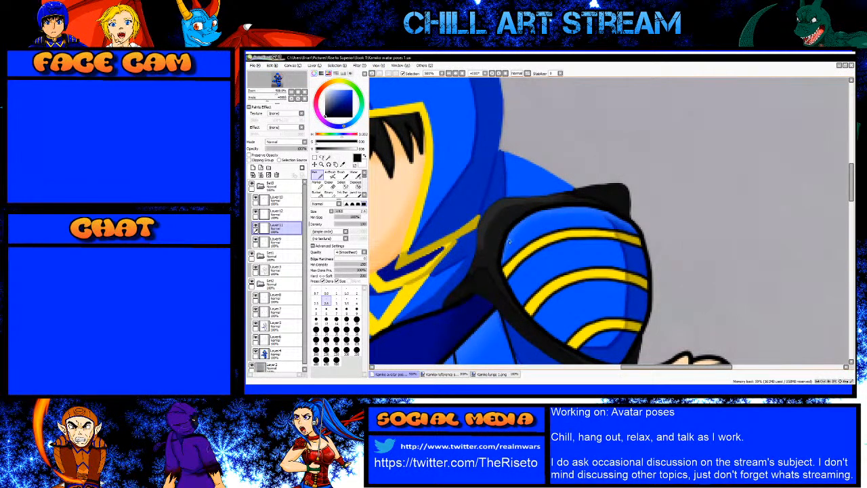
scroll(510, 241, "up", 2)
scroll(550, 201, "down", 5)
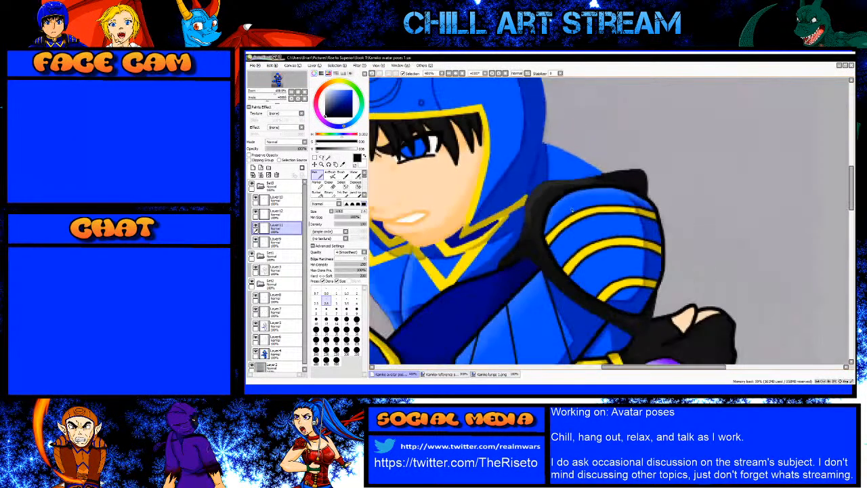
scroll(437, 242, "up", 3)
left_click(441, 240, "alt")
scroll(722, 99, "up", 2)
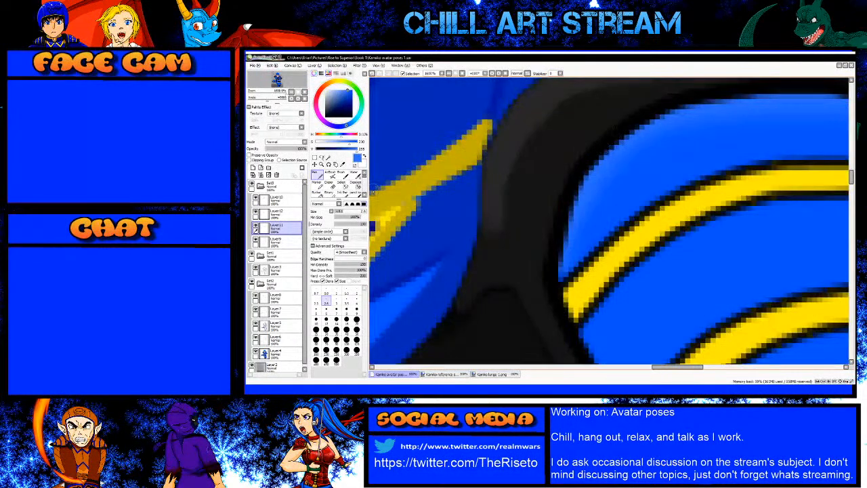
left_click(290, 201)
key("bracketleft")
key("bracketleft")
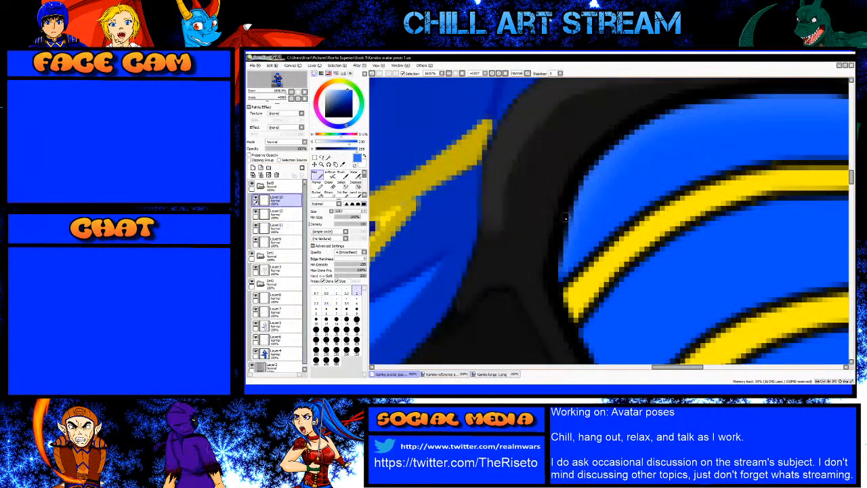
key("bracketright")
key("bracketright")
key("bracketright")
key("bracketright")
key("bracketright")
mouse_move(559, 237)
left_mouse_down()
mouse_move(589, 158)
mouse_move(668, 102)
left_mouse_up()
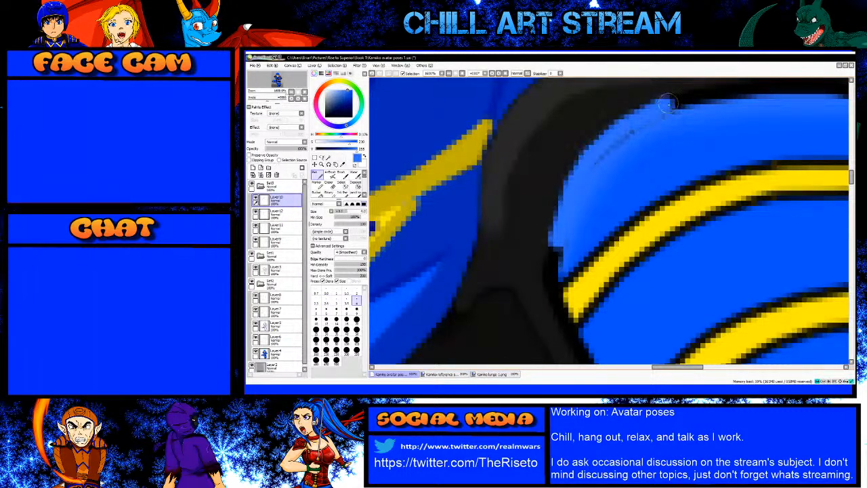
Step: Continue the light blue over the outline across the top of the shoulder to its back edge, retouching the front curve
scroll(667, 109, "down", 4)
scroll(639, 166, "up", 4)
left_click_drag(639, 166, 630, 164)
left_click_drag(689, 160, 753, 161)
scroll(751, 163, "down", 4)
scroll(686, 162, "up", 4)
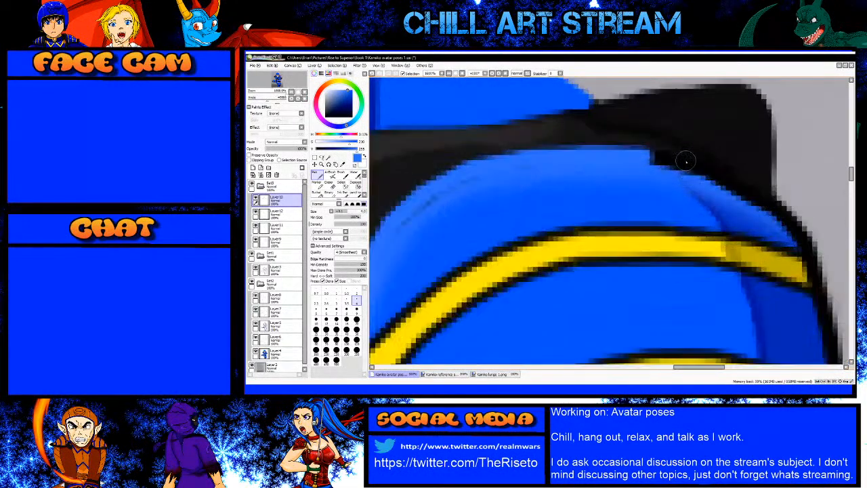
left_click_drag(653, 160, 783, 219)
scroll(782, 218, "down", 4)
scroll(567, 209, "up", 4)
left_click_drag(499, 263, 552, 198)
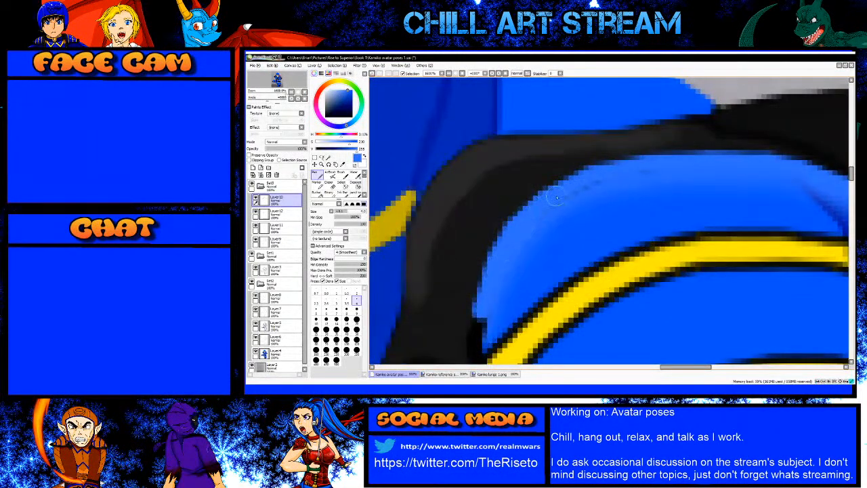
Step: Blend the light blue into the shoulder's upper front and back edges with the AirBrush
scroll(633, 178, "down", 2)
scroll(570, 265, "up", 2)
left_click(331, 174)
mouse_move(518, 238)
left_mouse_down()
mouse_move(542, 241)
mouse_move(548, 223)
mouse_move(543, 261)
mouse_move(552, 196)
mouse_move(545, 228)
mouse_move(550, 209)
left_mouse_up()
scroll(552, 220, "down", 3)
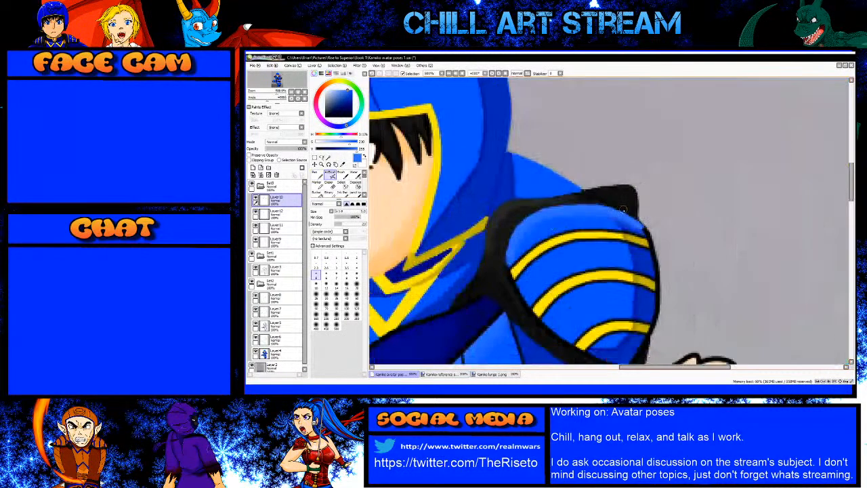
scroll(622, 210, "up", 3)
mouse_move(678, 268)
left_mouse_down()
mouse_move(667, 252)
mouse_move(687, 277)
mouse_move(666, 251)
left_mouse_up()
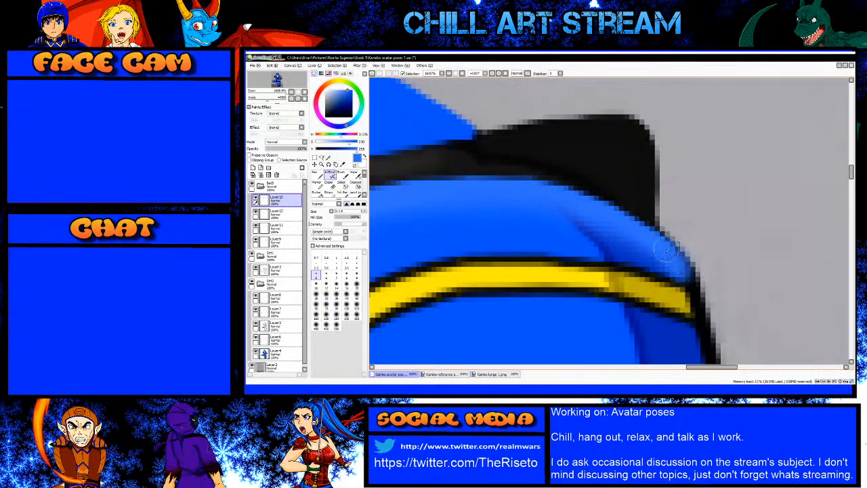
scroll(666, 251, "down", 2)
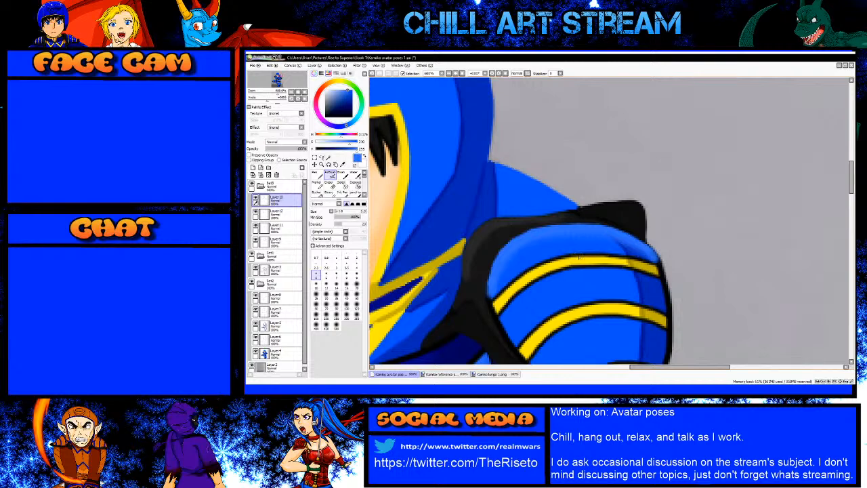
scroll(522, 306, "up", 2)
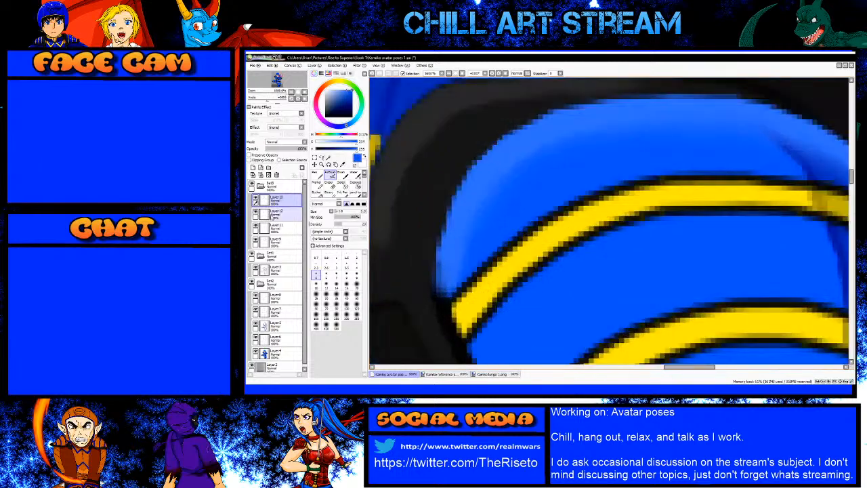
Step: On Layer 12, cover the black outline beneath the top yellow stripe with blue using the Pen, and save the drawing
left_click(277, 213)
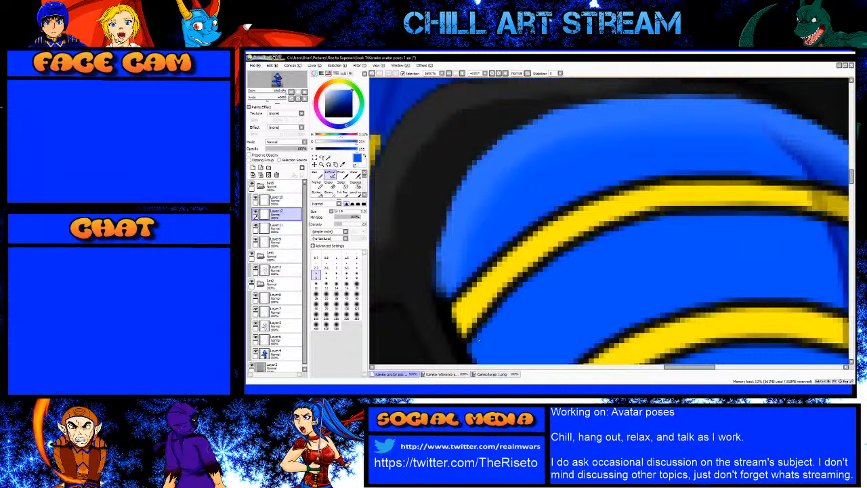
key("n")
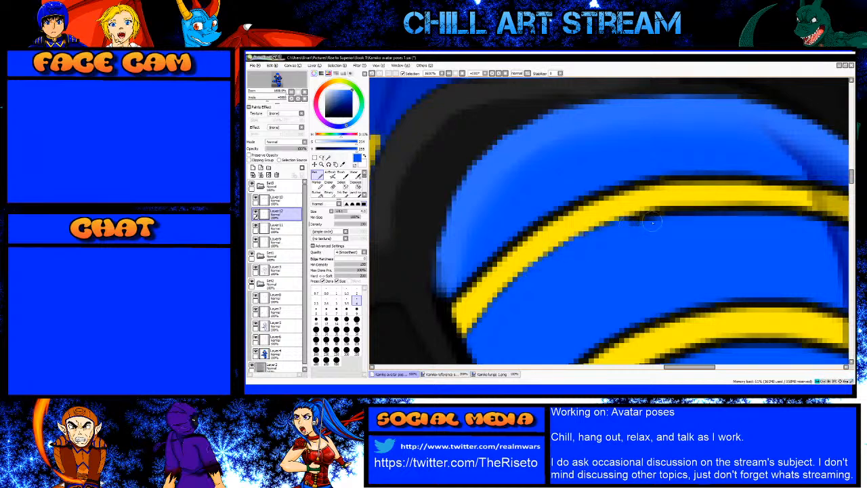
left_click_drag(659, 217, 817, 222)
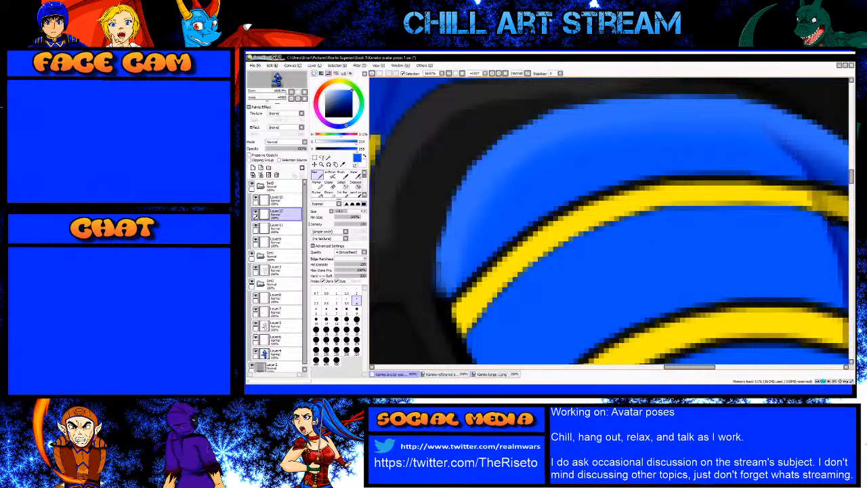
key("ctrl+s")
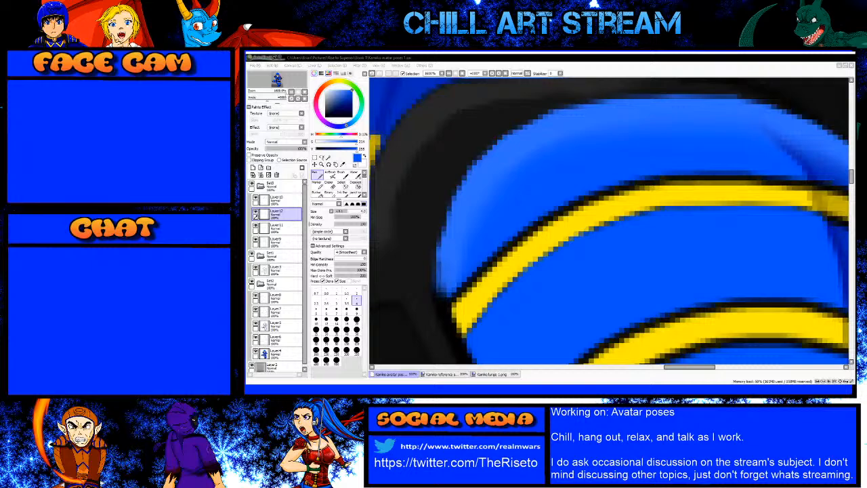
scroll(580, 204, "down", 3)
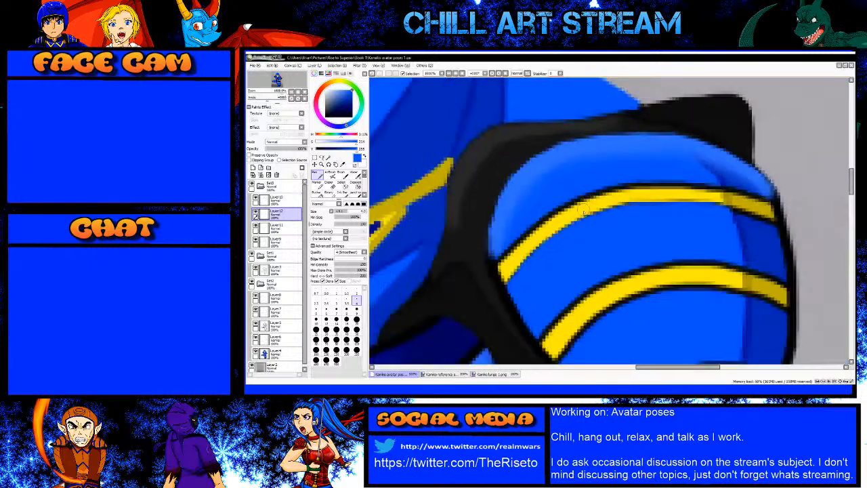
key("alt+Tab")
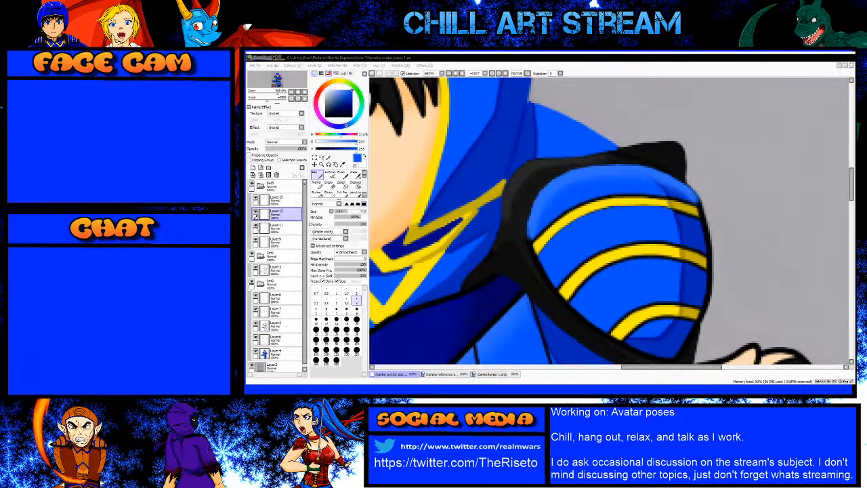
key("alt+Tab")
key("alt+Tab")
key("alt+Tab")
Step: On Layer 11, cover the outline beneath the top stripe's shaded end and down the sleeve's back edge with sampled dark blue
scroll(662, 212, "up", 3)
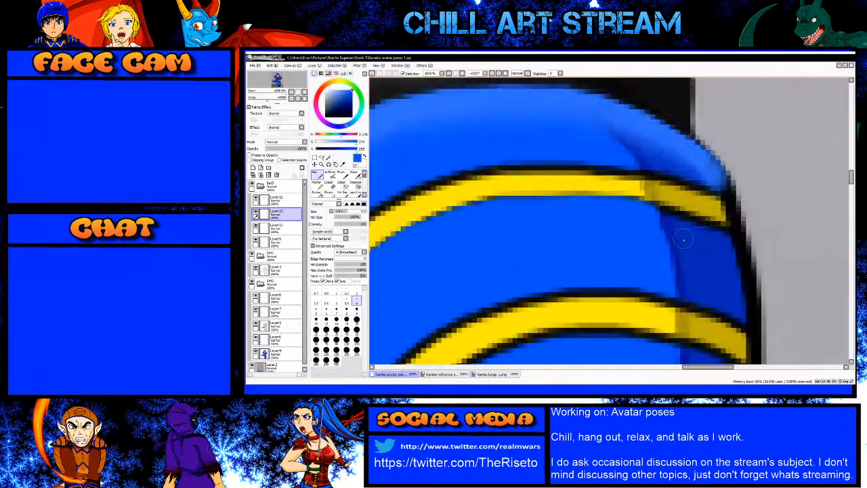
left_click(670, 231, "alt")
key("bracketleft")
key("bracketleft")
key("bracketleft")
key("bracketleft")
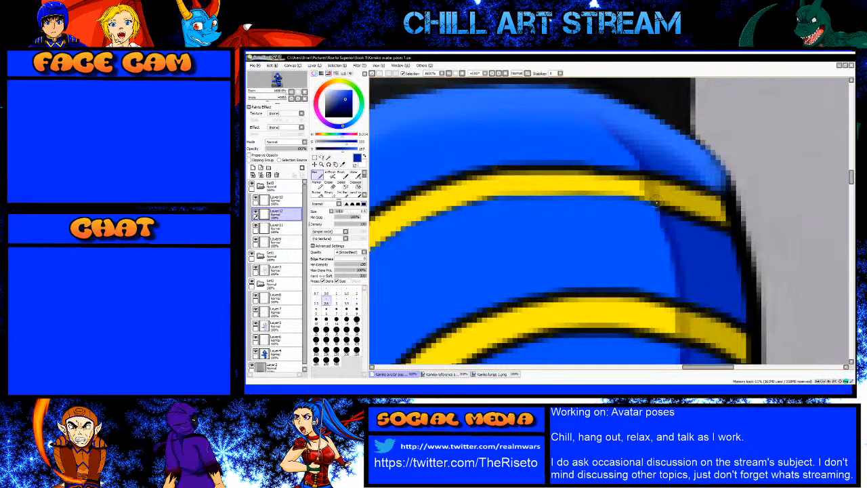
key("bracketleft")
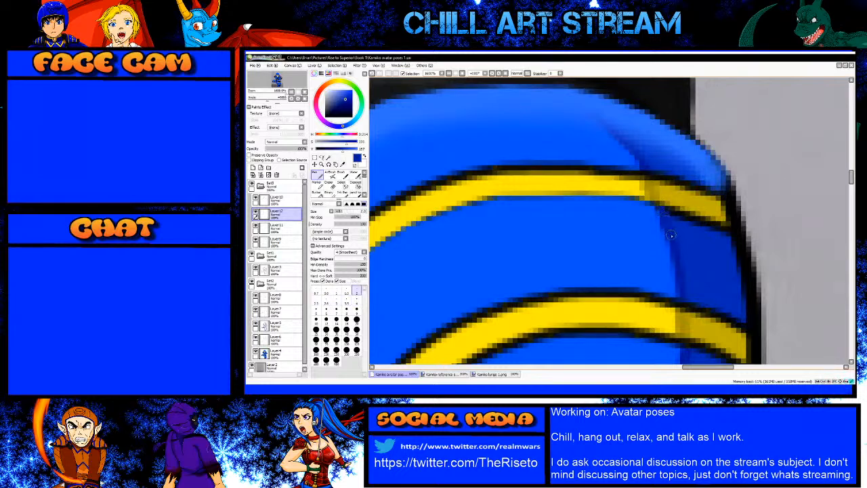
left_click(702, 246, "alt")
left_click(295, 230)
key("bracketright")
key("bracketright")
key("bracketright")
left_click_drag(667, 211, 739, 239)
left_click_drag(751, 287, 738, 241)
mouse_move(771, 336)
left_mouse_down()
mouse_move(741, 288)
mouse_move(726, 243)
mouse_move(720, 271)
mouse_move(700, 191)
left_mouse_up()
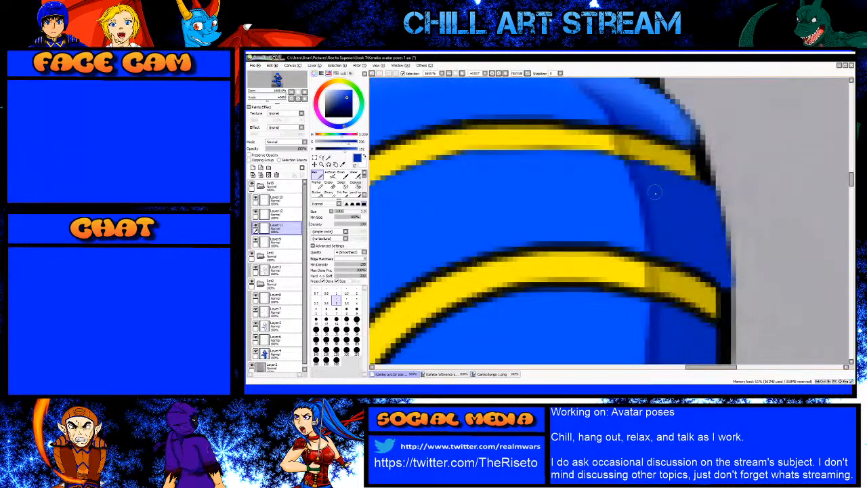
Step: Sample the stripe's dark yellow and extend the top stripe's shaded end over the black outline at the sleeve's back edge
right_click(682, 163)
left_click_drag(692, 170, 708, 179)
key("ctrl+z")
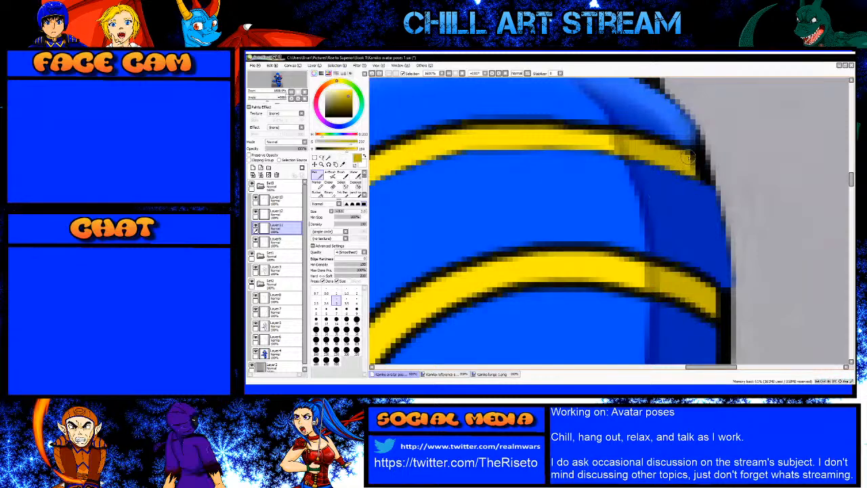
key("bracketleft")
key("bracketleft")
key("bracketleft")
key("bracketleft")
key("bracketleft")
key("bracketright")
key("bracketright")
key("bracketright")
key("bracketright")
key("bracketright")
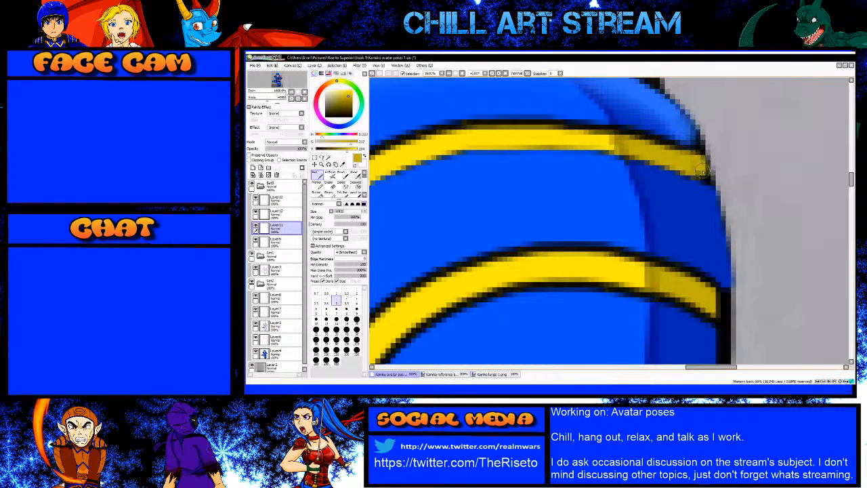
key("bracketright")
key("bracketright")
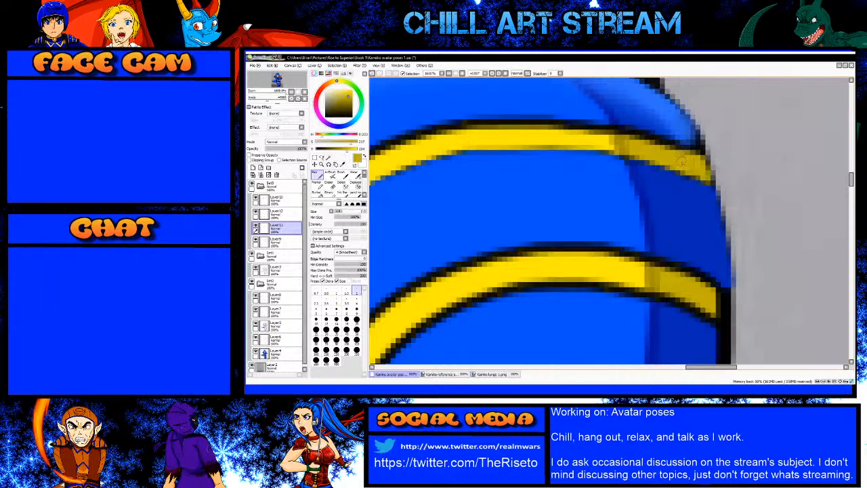
Step: Extend the middle stripe's dark yellow end over the back outline, and cover the outline above that end with dark blue
scroll(657, 198, "down", 2)
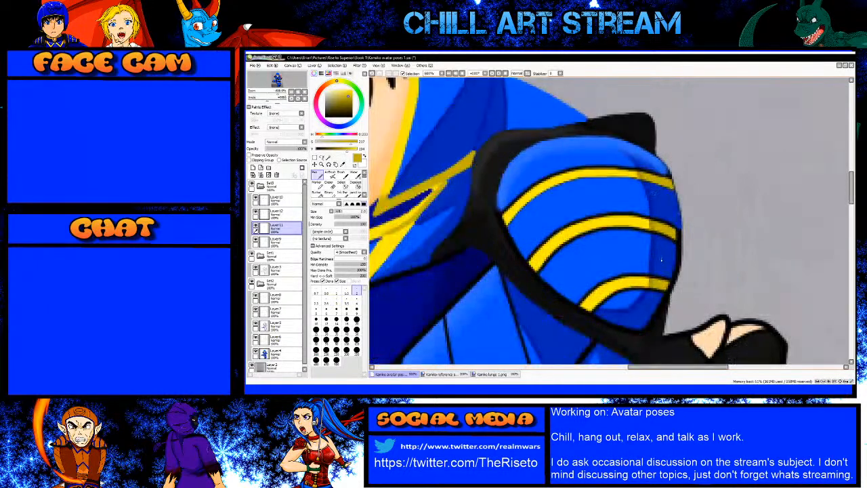
scroll(661, 260, "up", 2)
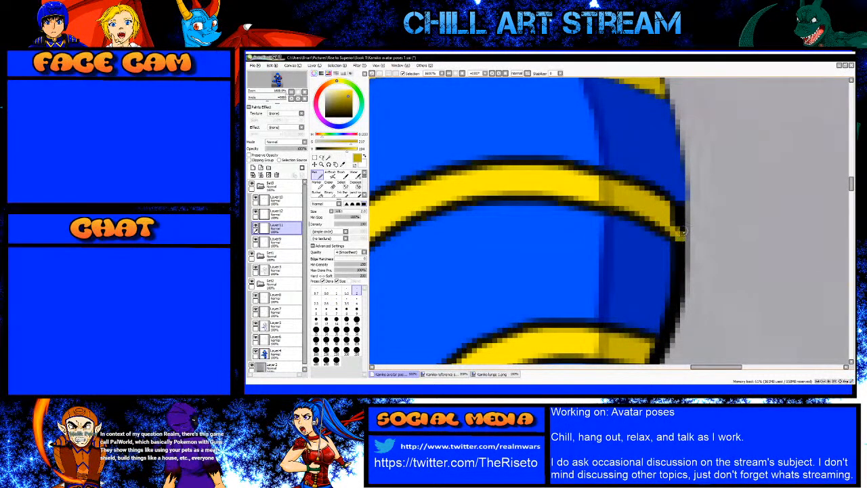
mouse_move(683, 211)
left_mouse_down()
mouse_move(652, 202)
mouse_move(674, 224)
left_mouse_up()
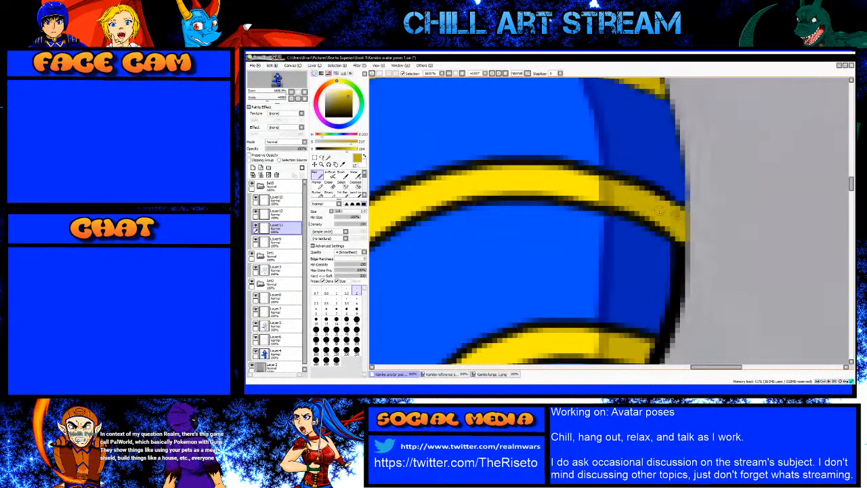
left_click(669, 200, "alt")
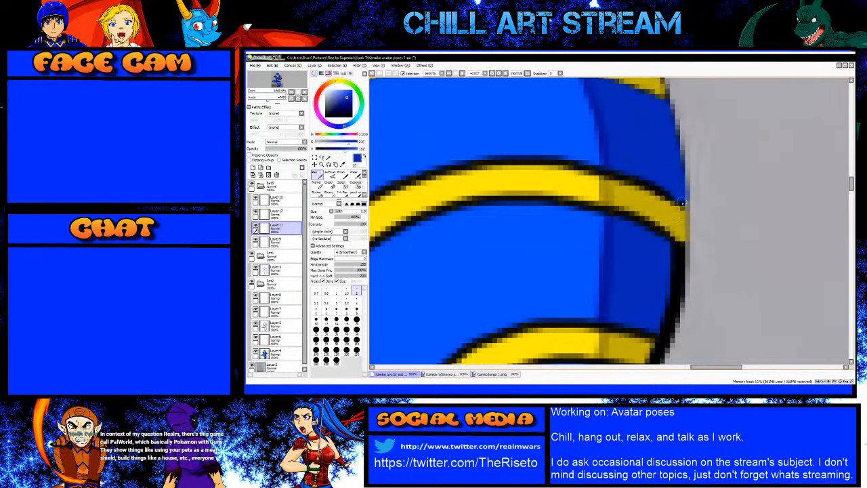
left_click_drag(680, 203, 635, 175)
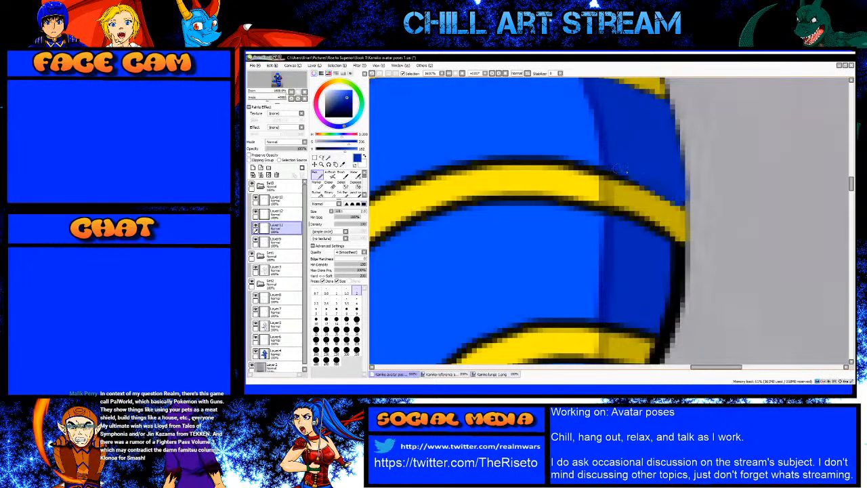
Step: Cover the outline beneath the middle stripe's shaded end and along the back edge down to the lowest stripe with dark blue
scroll(496, 165, "down", 3)
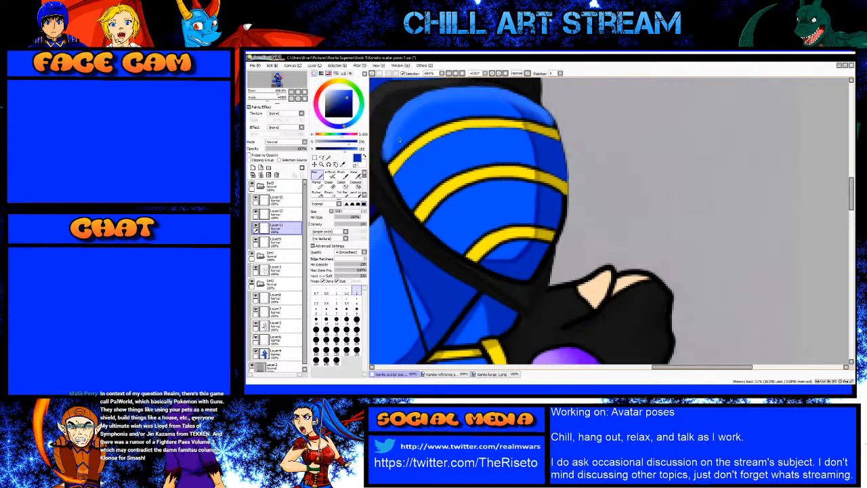
scroll(564, 197, "up", 3)
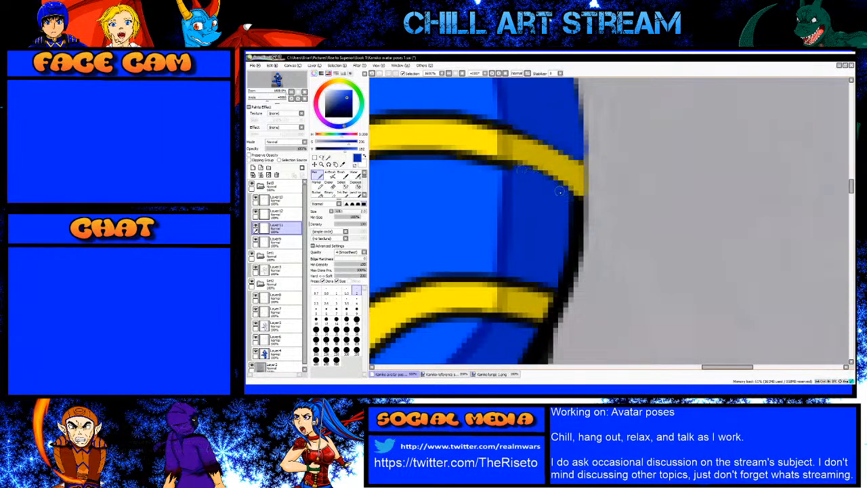
mouse_move(577, 206)
left_mouse_down()
mouse_move(581, 248)
mouse_move(563, 295)
mouse_move(553, 278)
mouse_move(560, 283)
mouse_move(563, 272)
mouse_move(563, 286)
mouse_move(571, 208)
left_mouse_up()
key("bracketright")
key("bracketright")
key("bracketright")
key("bracketright")
key("bracketright")
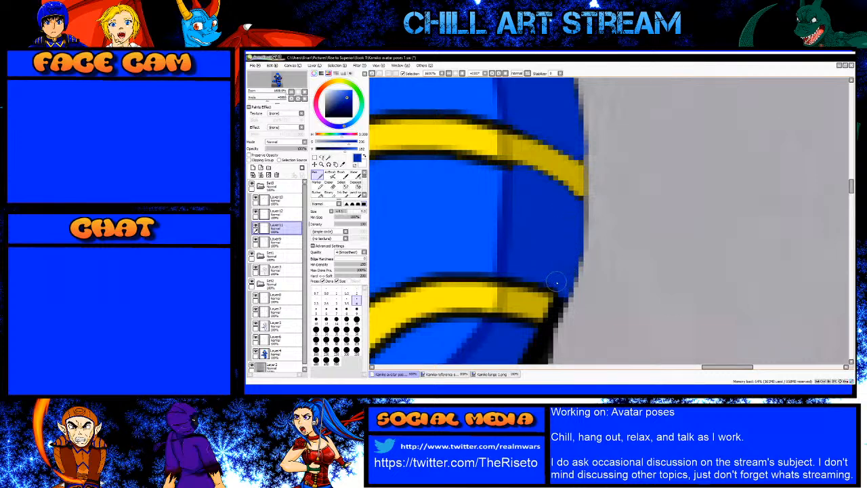
mouse_move(544, 282)
left_mouse_down()
mouse_move(514, 273)
mouse_move(570, 255)
left_mouse_up()
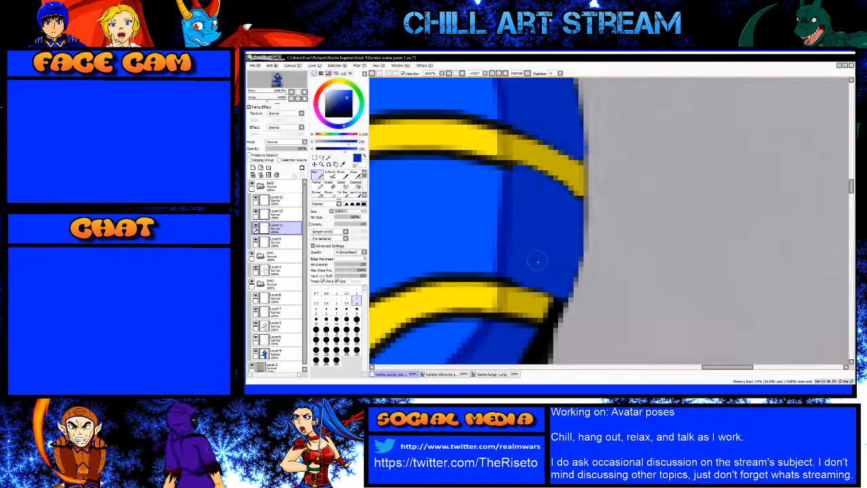
Step: Cover the black outline beneath the lowest stripe's shaded end with dark blue using a smaller Pen
key("bracketleft")
key("bracketleft")
key("bracketleft")
key("bracketright")
key("bracketright")
left_click_drag(504, 324, 539, 331)
Step: Cover the black outline between the sleeve's shaded bottom and the black cuff with dark blue using a larger Pen
scroll(539, 330, "down", 3)
scroll(526, 283, "up", 3)
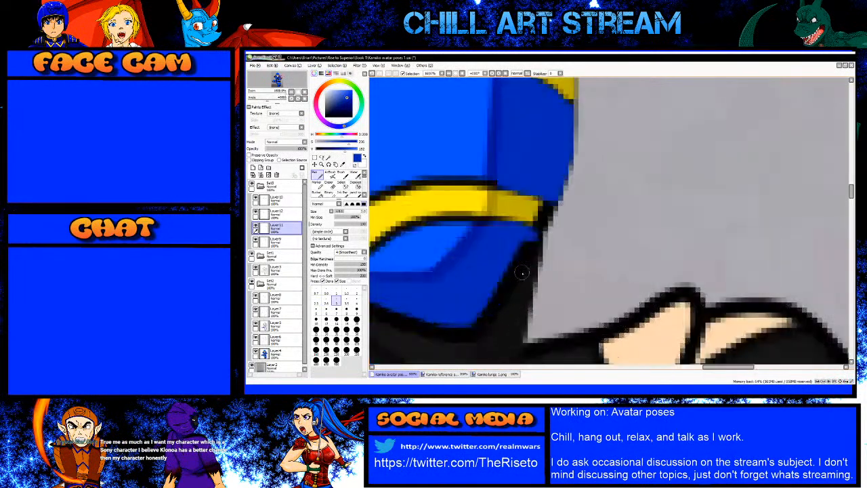
key("bracketright")
key("bracketright")
key("bracketright")
mouse_move(530, 240)
left_mouse_down()
mouse_move(500, 306)
mouse_move(448, 332)
left_mouse_up()
scroll(551, 290, "down", 2)
scroll(472, 300, "up", 2)
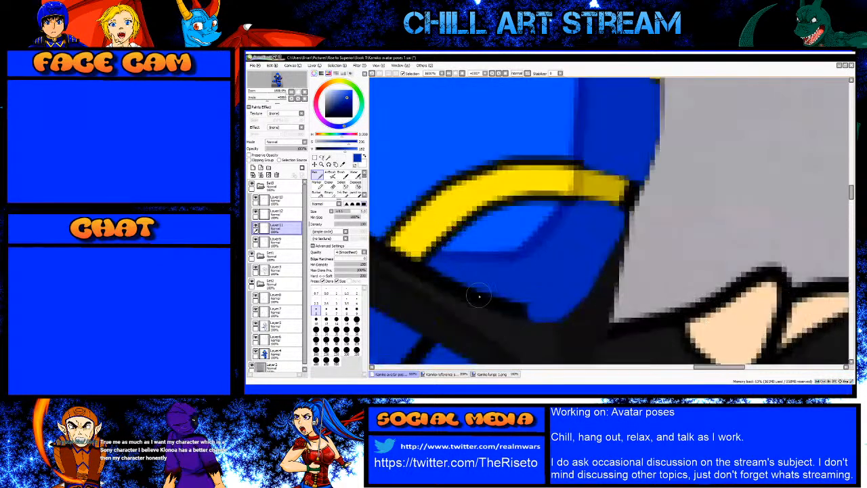
left_click_drag(475, 297, 429, 273)
Step: Extend the lowest stripe's shaded end over the back outline in its sampled dark yellow, using a smaller Pen
key("bracketleft")
key("bracketleft")
key("bracketleft")
key("bracketleft")
key("bracketleft")
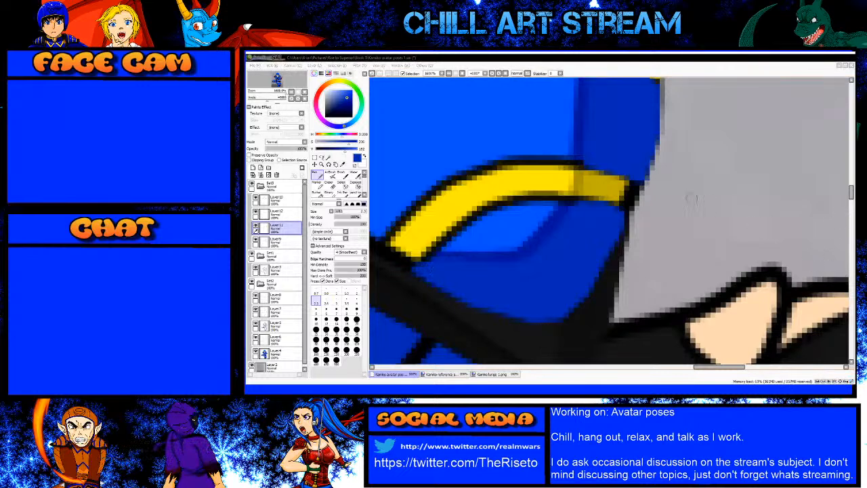
scroll(709, 204, "down", 3)
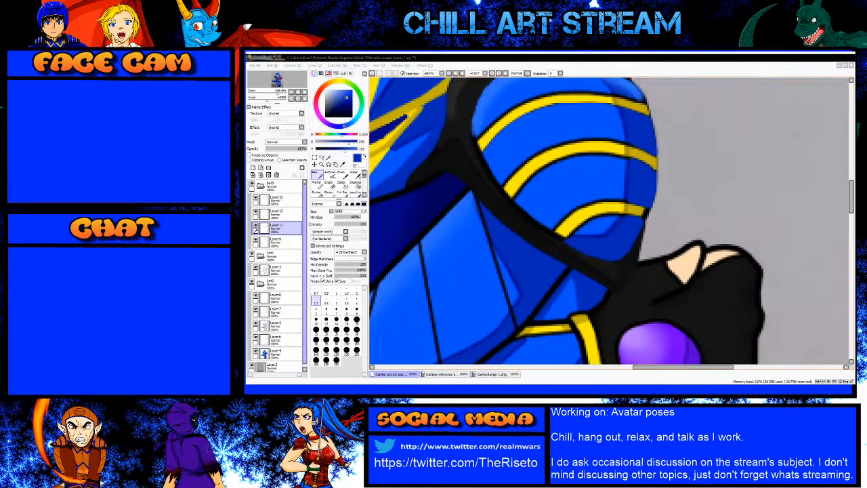
scroll(626, 183, "up", 3)
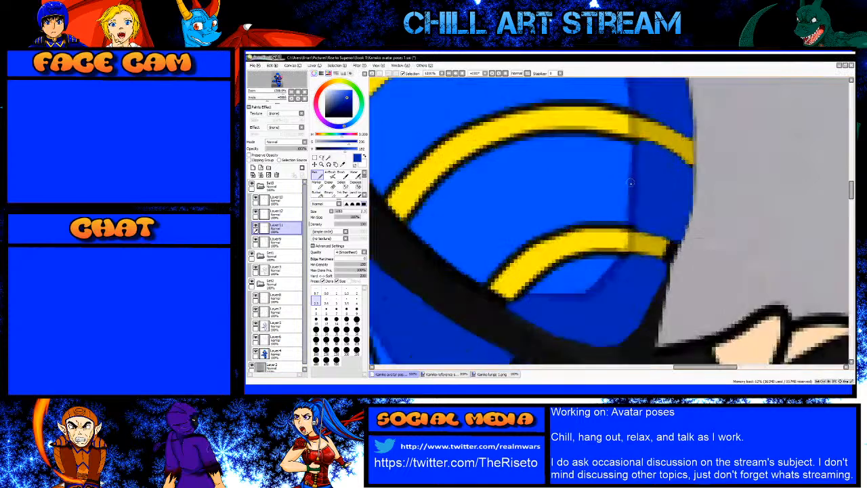
scroll(630, 169, "up", 2)
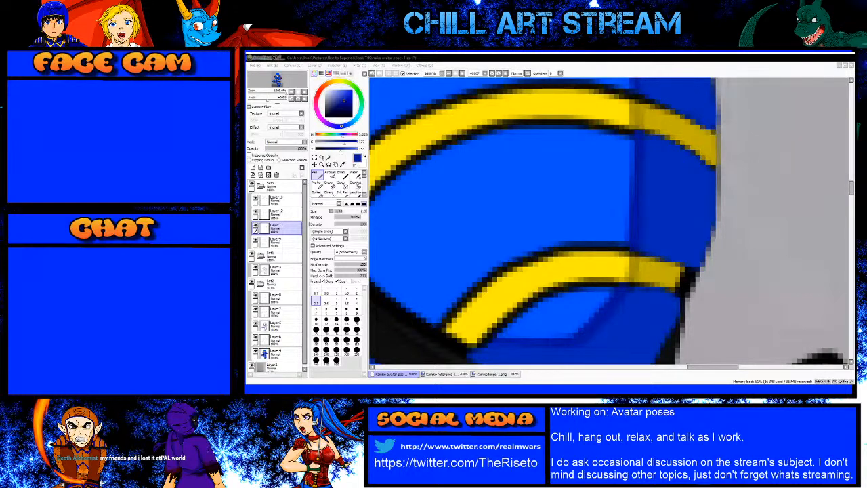
key("alt+Tab")
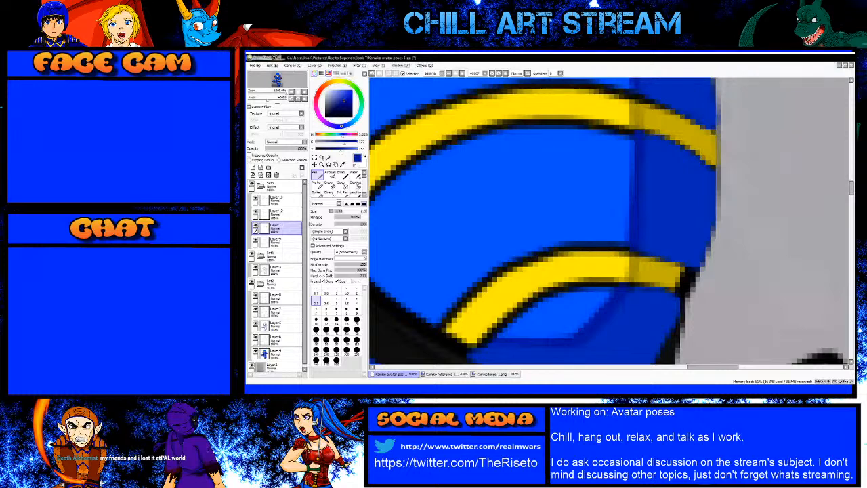
scroll(622, 243, "down", 2)
scroll(654, 254, "up", 2)
right_click(635, 259)
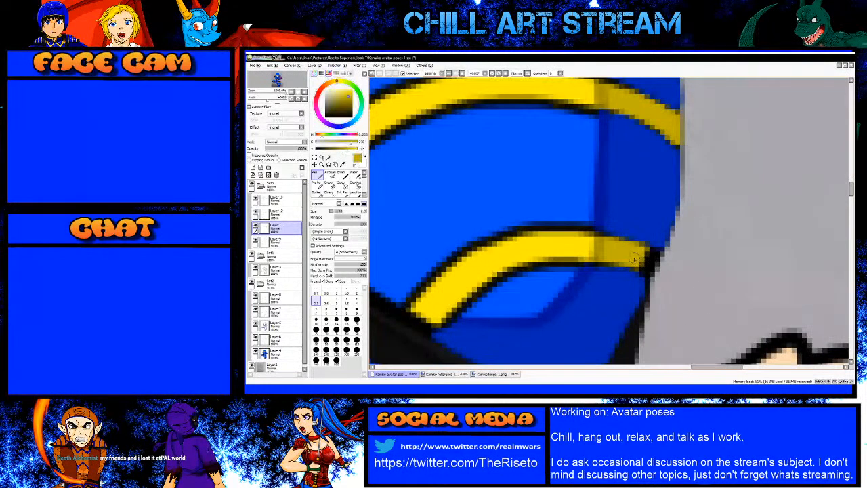
mouse_move(635, 258)
left_mouse_down()
mouse_move(651, 271)
mouse_move(657, 258)
mouse_move(646, 250)
left_mouse_up()
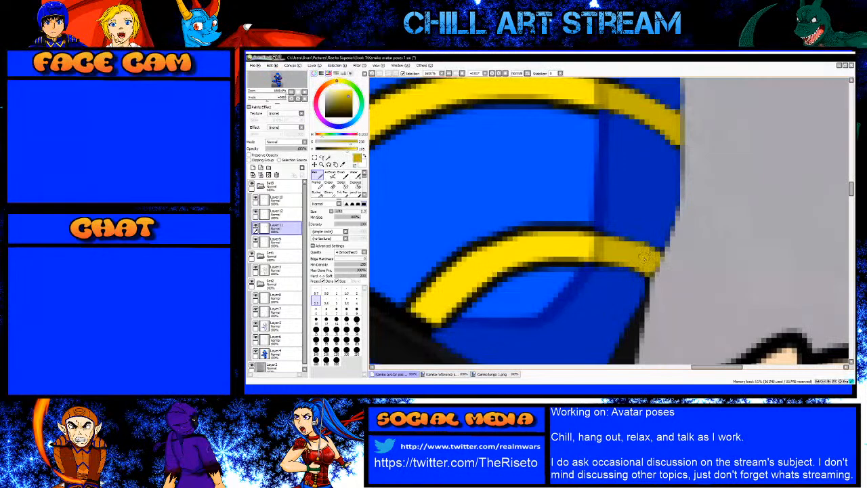
Step: Sample the darker blue of the shadow's edge and cover the outline where it meets the undersides of the lowest and middle stripes
scroll(626, 265, "down", 2)
scroll(640, 167, "up", 2)
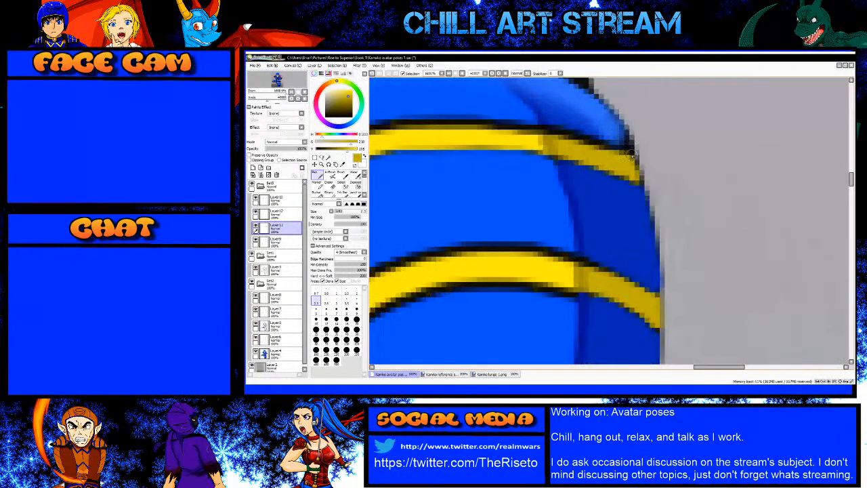
scroll(623, 159, "down", 2)
scroll(602, 157, "up", 1)
scroll(559, 189, "down", 1)
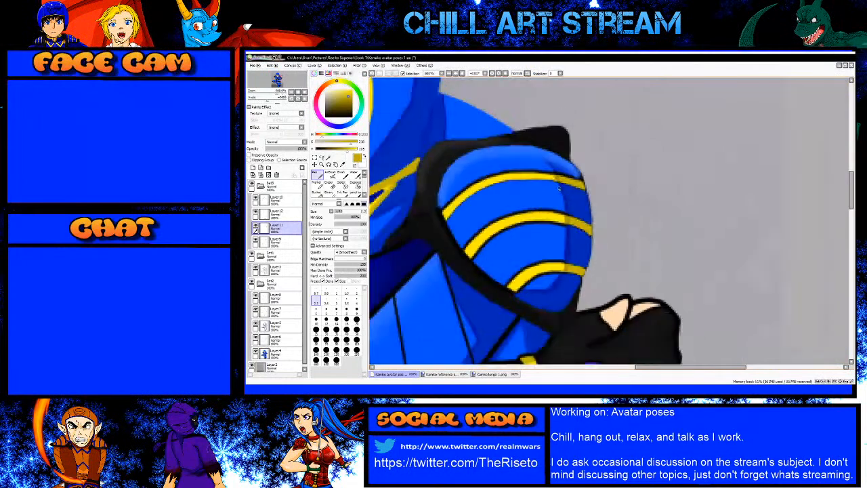
scroll(496, 294, "up", 3)
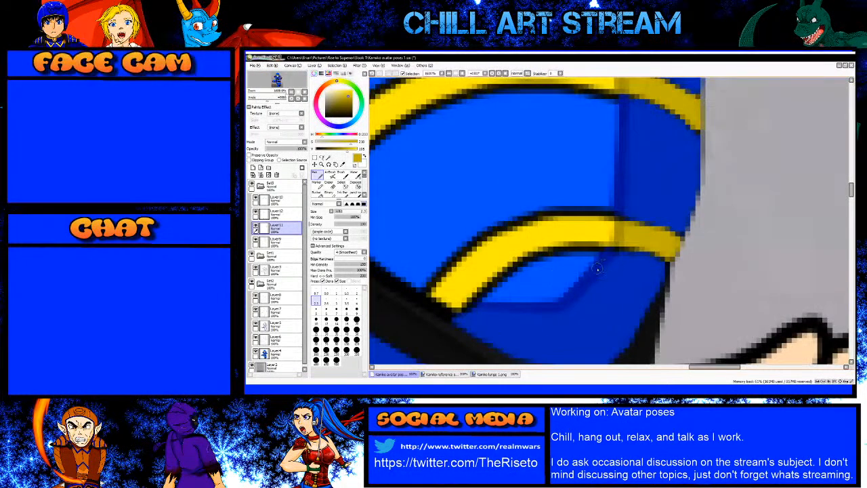
left_click(594, 270, "alt")
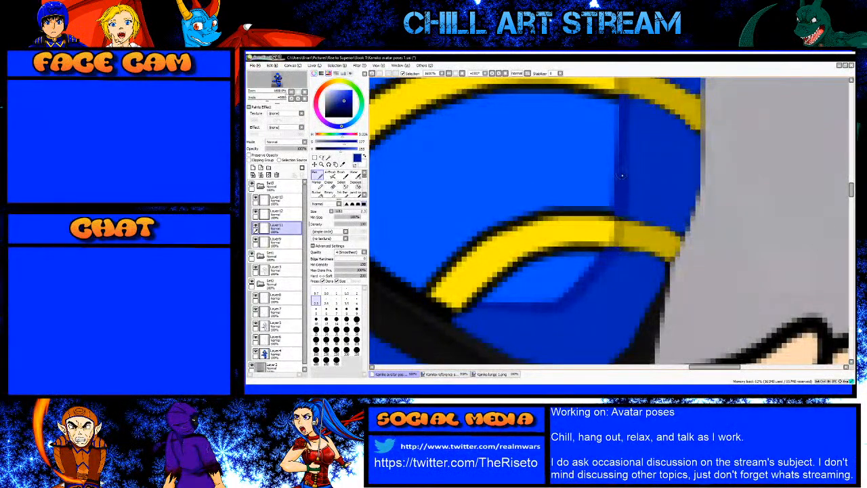
scroll(617, 193, "down", 2)
scroll(619, 191, "up", 2)
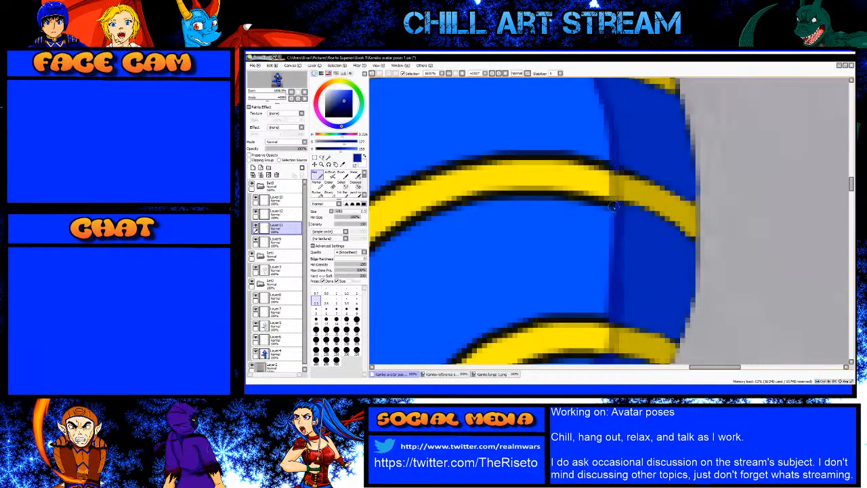
Step: Sample the sleeve's shaded dark blue and touch up the remaining outline around the middle stripe's shaded end
right_click(624, 164)
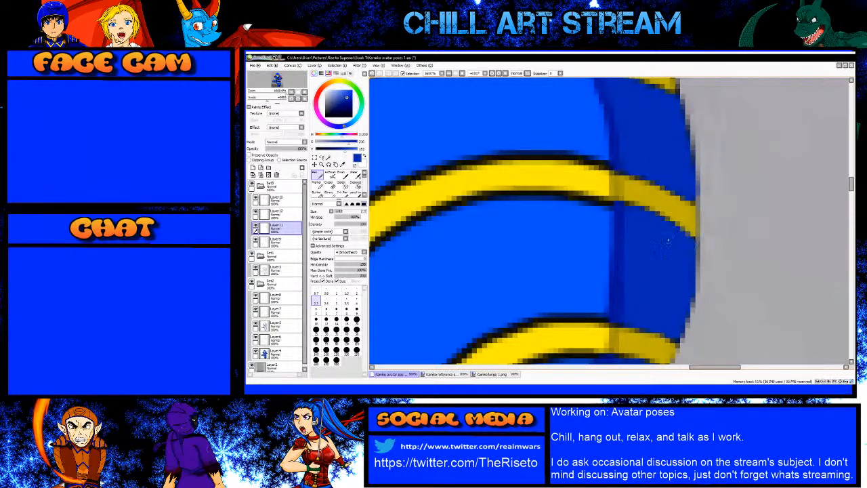
scroll(649, 265, "down", 2)
scroll(654, 289, "up", 2)
scroll(660, 293, "down", 1)
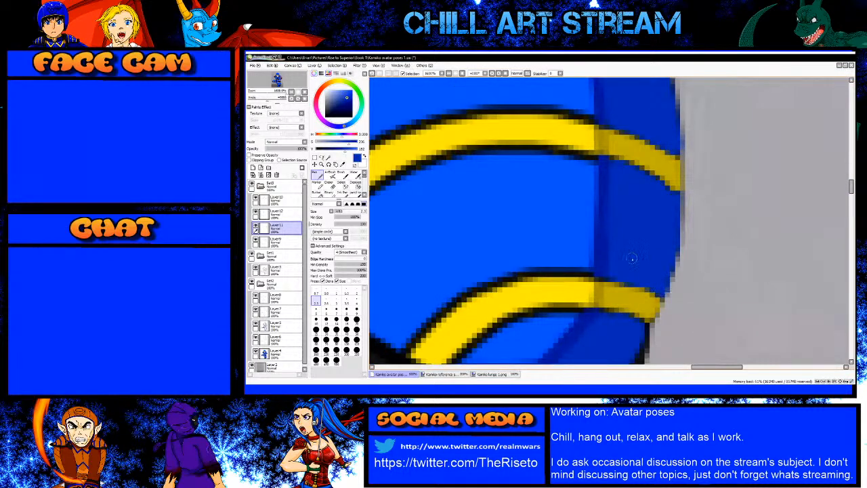
Step: Cover the lowest stripe's outline with sampled bright blue, using darker blue at the shadow's edge, and switch to the layer below
scroll(632, 258, "down", 1)
scroll(577, 298, "up", 1)
scroll(574, 296, "up", 1)
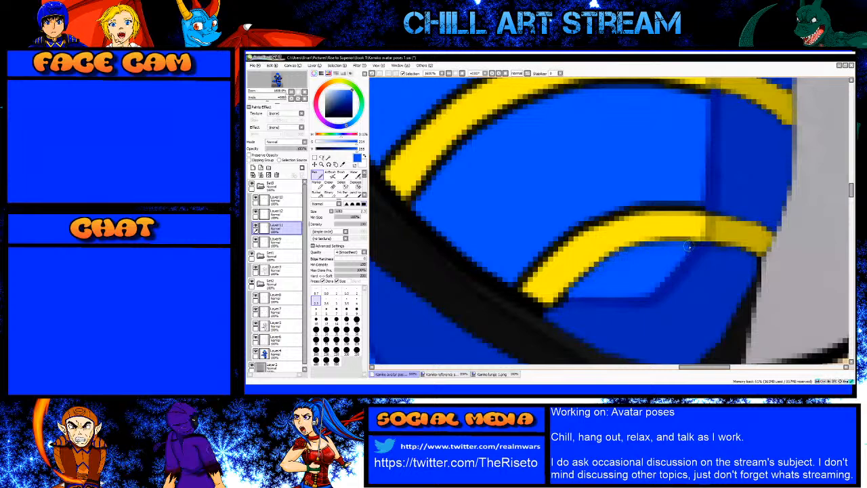
left_click(572, 302, "alt")
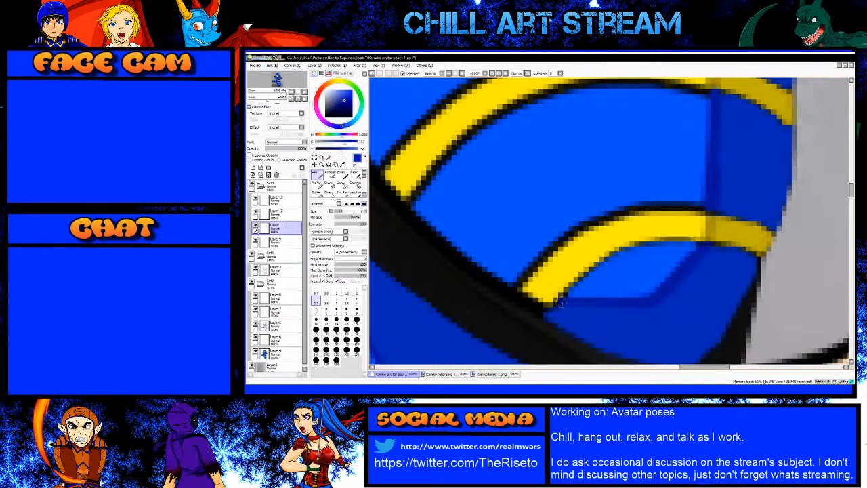
left_click(596, 285, "alt")
left_click(283, 243)
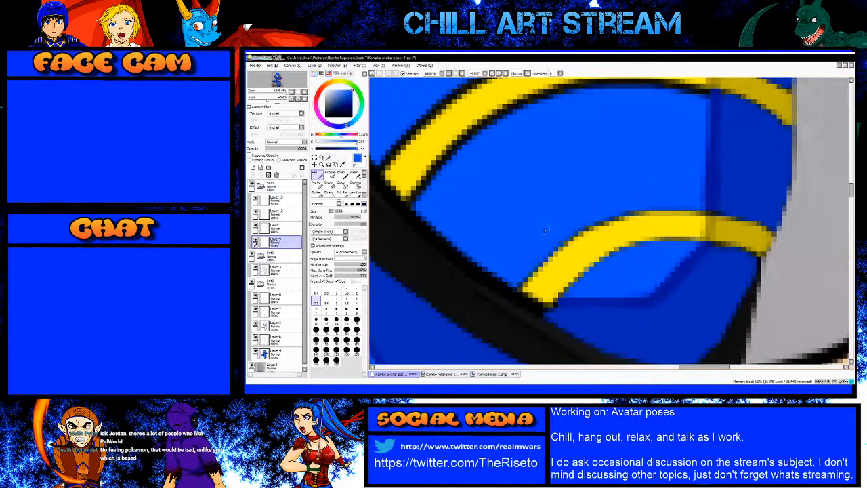
Step: Cover the black outline beneath the middle stripe with the sleeve's bright blue using a slightly larger Pen
scroll(546, 230, "down", 4)
scroll(593, 244, "up", 3)
scroll(567, 244, "down", 2)
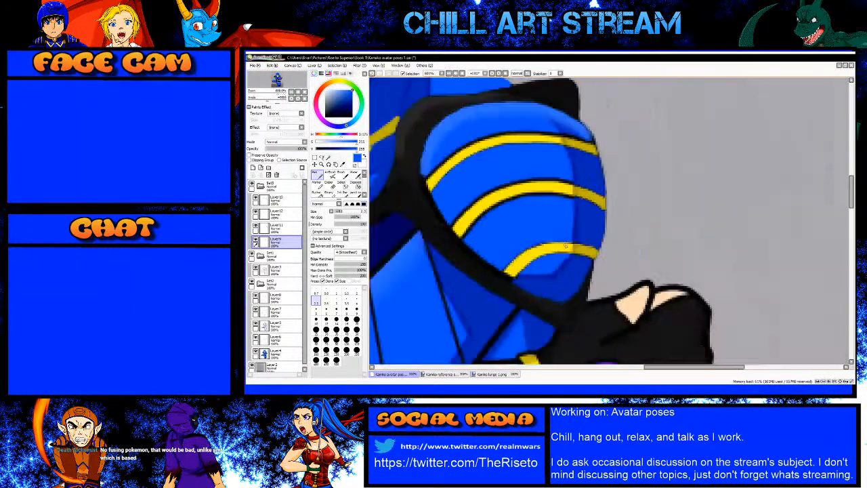
scroll(566, 245, "up", 3)
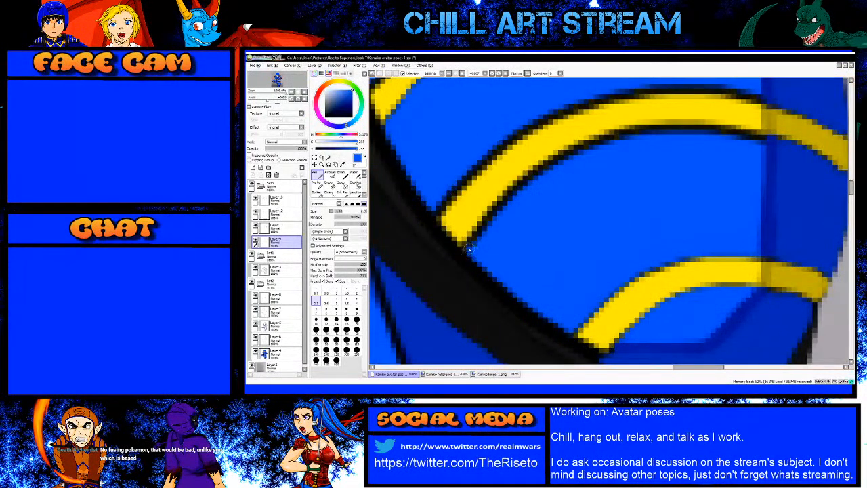
key("bracketright")
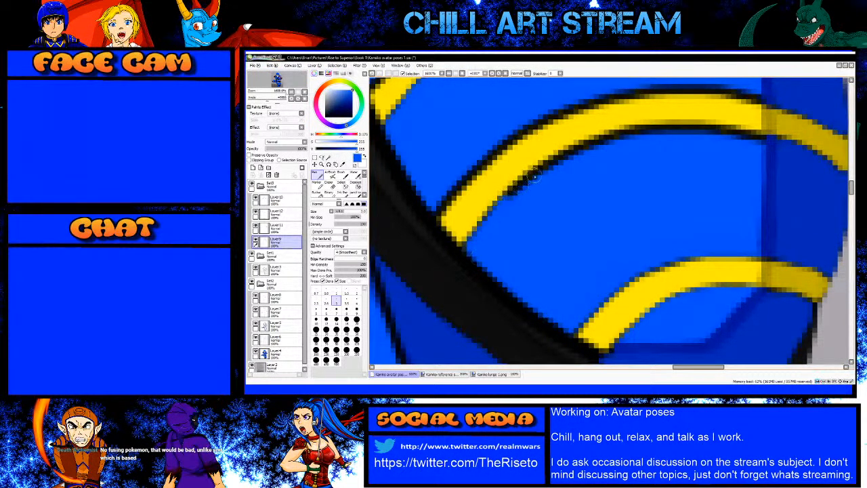
mouse_move(624, 137)
left_mouse_down()
mouse_move(720, 130)
mouse_move(765, 142)
mouse_move(690, 129)
mouse_move(756, 141)
mouse_move(698, 131)
mouse_move(618, 137)
left_mouse_up()
Step: Cover the black outline above the middle stripe with bright blue, from the black cuff to the shadow's edge
scroll(472, 279, "down", 1)
scroll(447, 224, "up", 1)
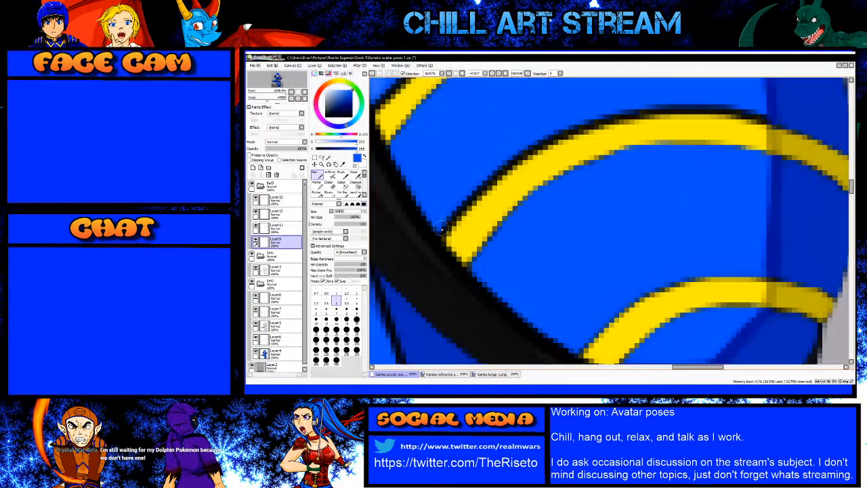
left_click(517, 156, "shift")
left_click(552, 137, "shift")
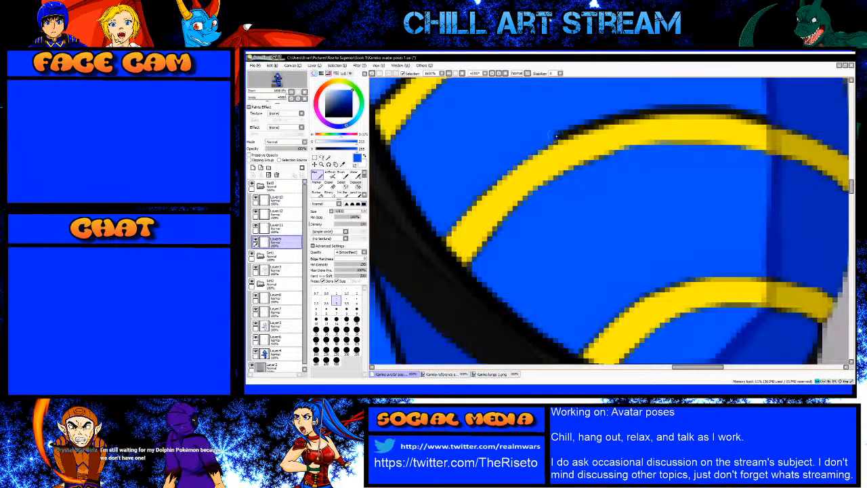
left_click(599, 120, "shift")
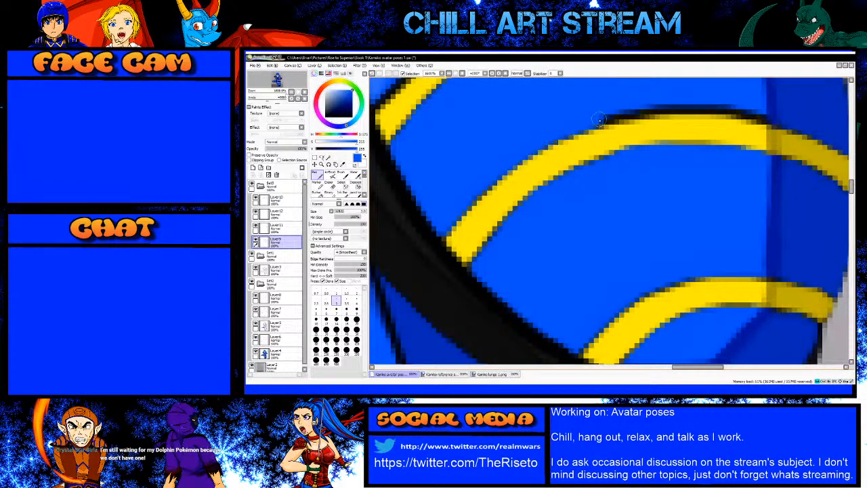
left_click(654, 109, "shift")
left_click(707, 109, "shift")
left_click(763, 119, "shift")
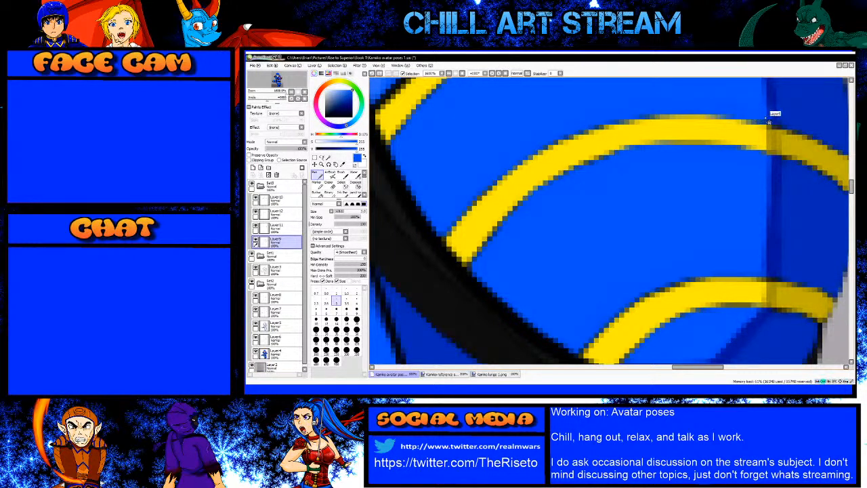
Step: Cover the black outline above the top stripe with bright blue, from the black cuff to the fold shadow
scroll(508, 349, "down", 4)
scroll(472, 288, "up", 4)
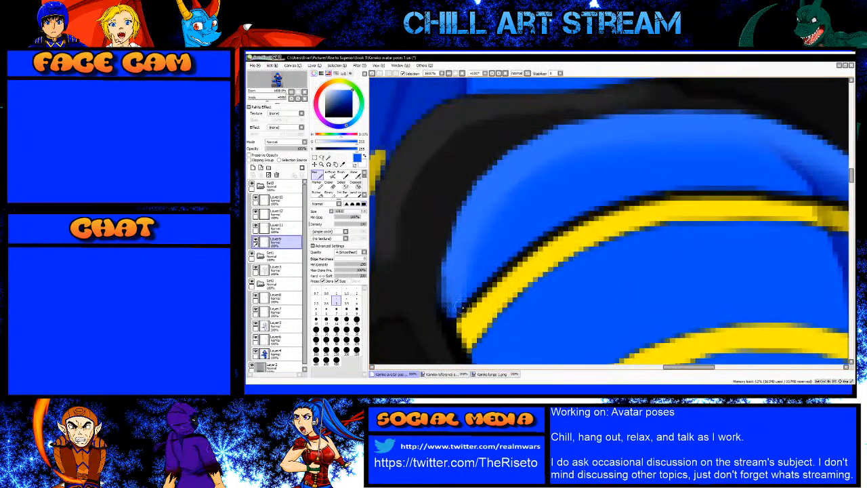
mouse_move(489, 281)
left_mouse_down()
mouse_move(578, 214)
mouse_move(646, 194)
left_mouse_up()
left_click(700, 189, "shift")
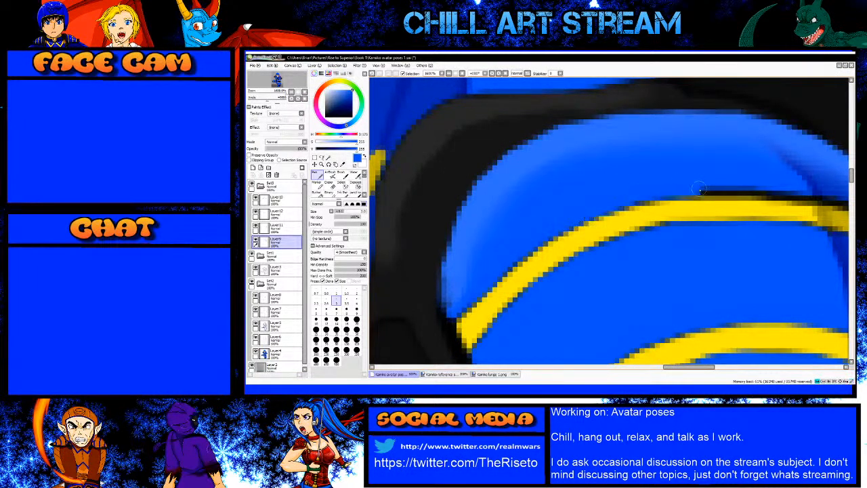
scroll(629, 189, "down", 2)
scroll(738, 187, "up", 2)
left_click(687, 194, "shift")
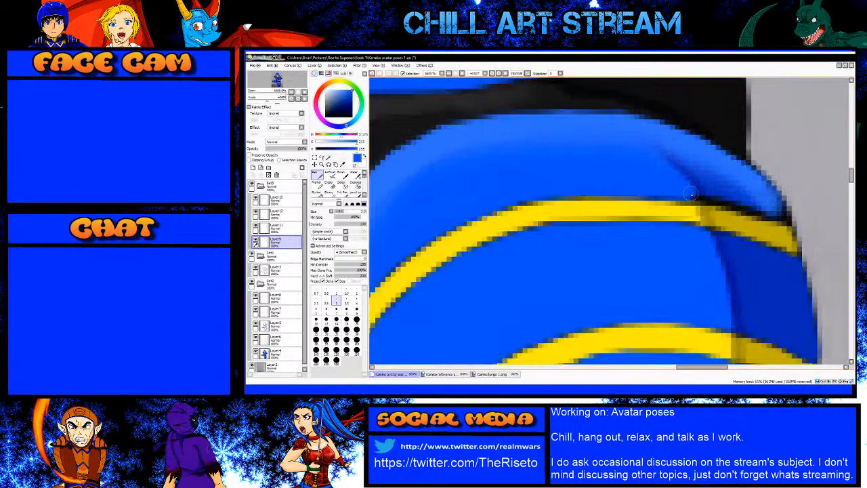
Step: Sample the fold shadow's blue and cover the outline where it meets the top stripe on Layer11, using a smaller Pen
right_click(697, 184)
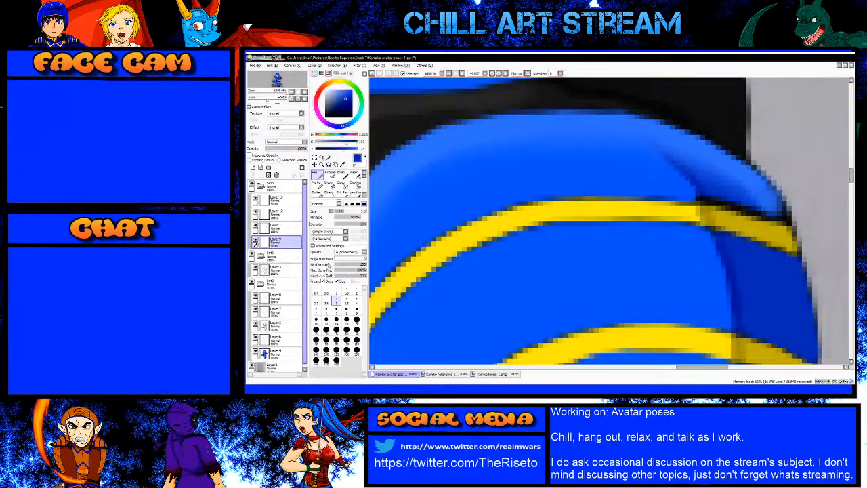
left_click(278, 228)
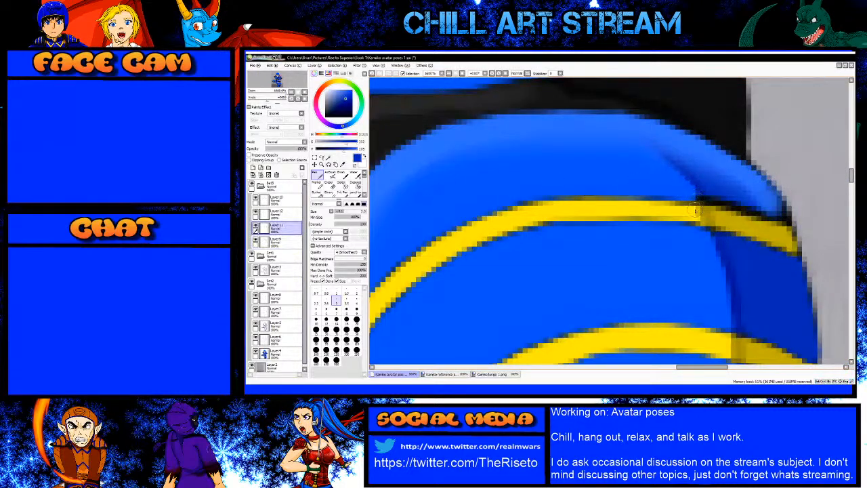
key("bracketleft")
key("bracketleft")
key("bracketleft")
key("bracketleft")
key("bracketleft")
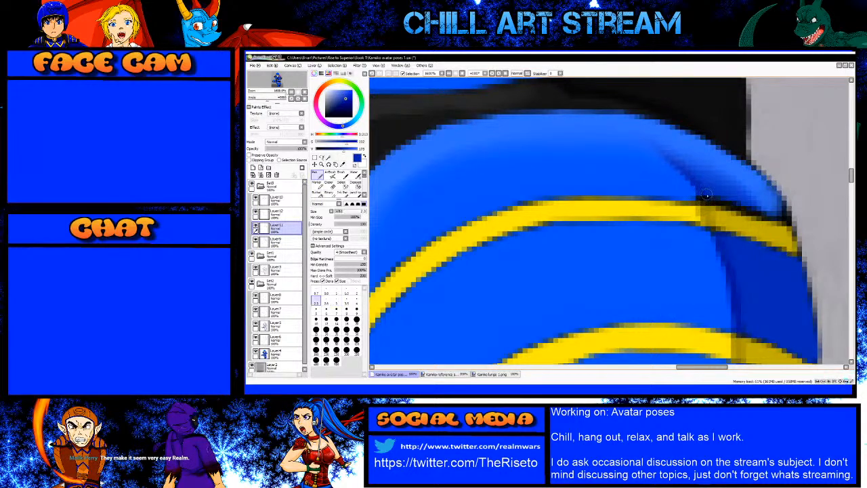
Step: Sample the sleeve's blues and cover the black outline above the top stripe's shaded end, using the Pen at size 2
right_click(679, 187)
key("bracketright")
key("bracketright")
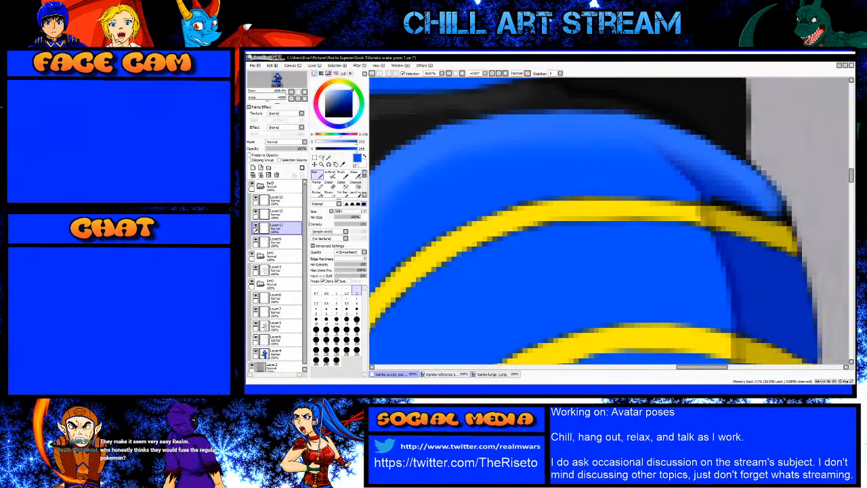
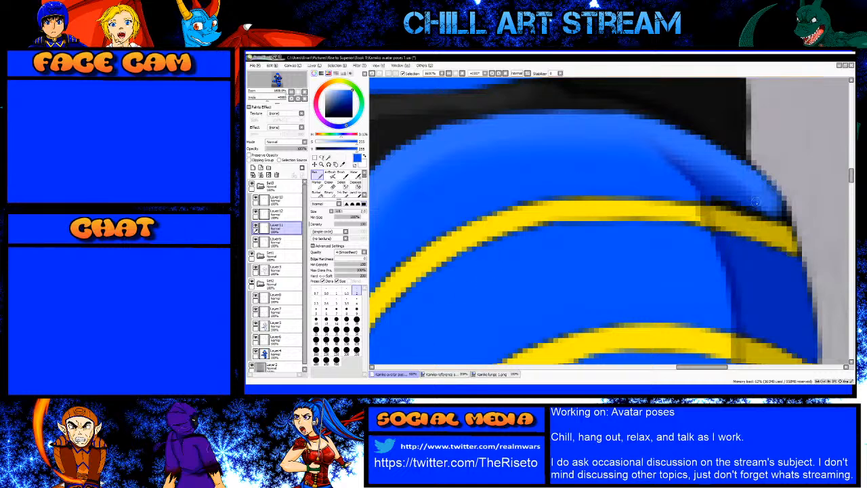
right_click(755, 261)
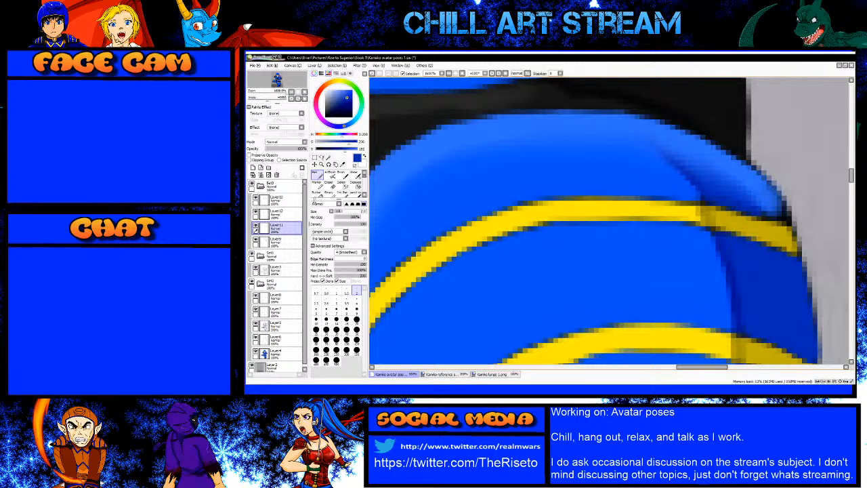
Step: Sample the sleeve highlight's blue and cover the outline above the top stripe's outer tip on the topmost layer, finishing with the AirBrush
right_click(746, 177)
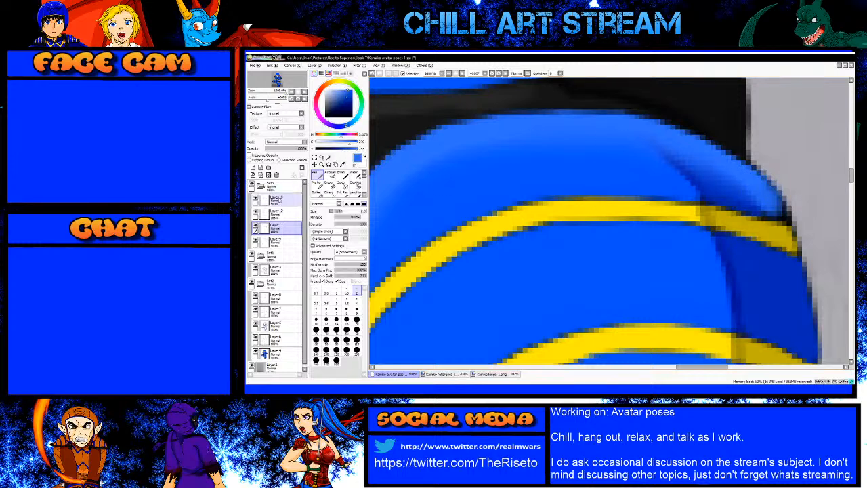
left_click(277, 200)
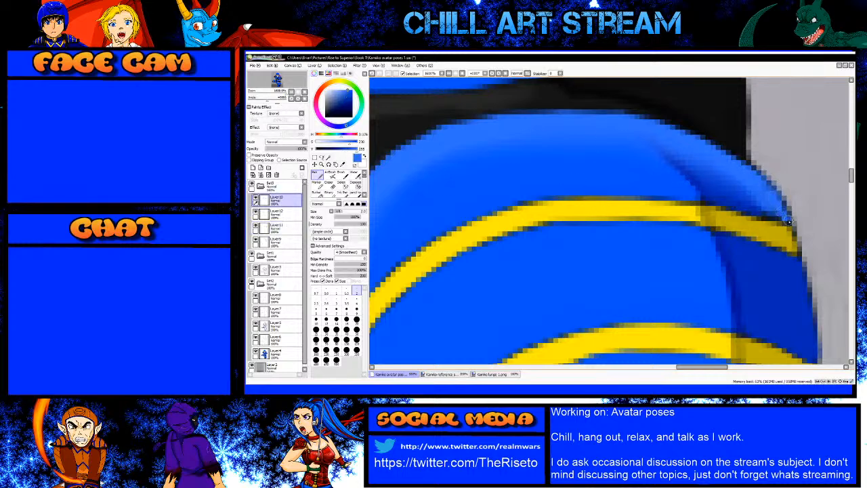
key("v")
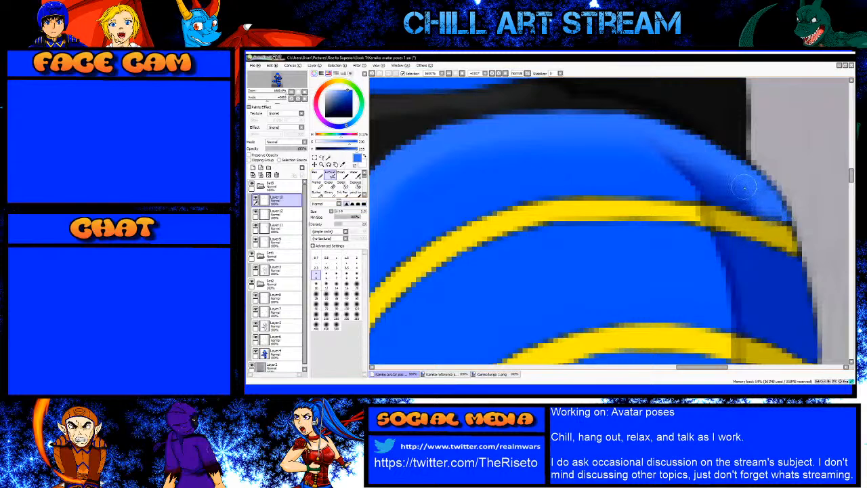
Step: Sample the stripe yellow and extend the inner ends of all three sleeve stripes over the outline to the black band with the Pen
scroll(677, 190, "down", 5)
scroll(654, 175, "up", 6)
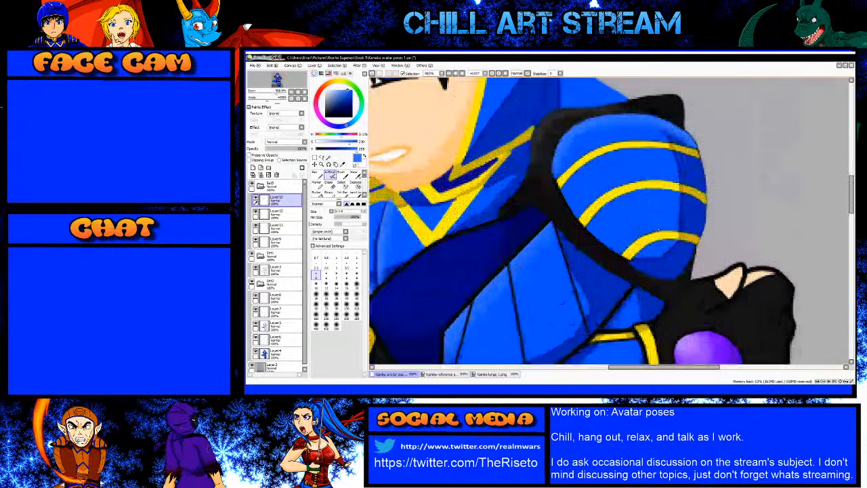
left_click(629, 244, "alt")
key("n")
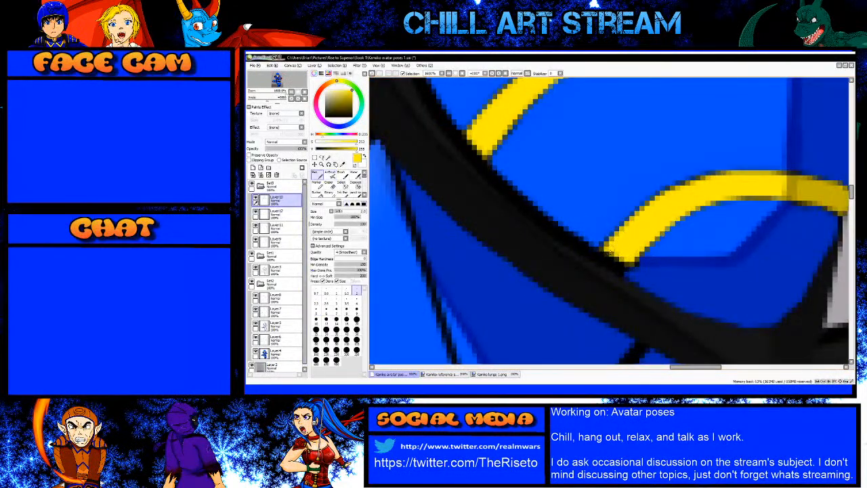
mouse_move(619, 272)
left_mouse_down()
mouse_move(597, 260)
mouse_move(617, 254)
left_mouse_up()
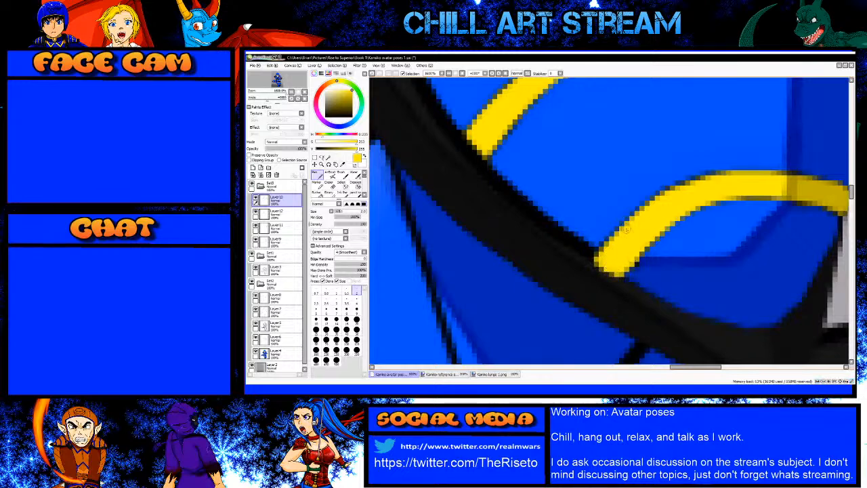
mouse_move(484, 153)
left_mouse_down()
mouse_move(478, 163)
mouse_move(461, 141)
mouse_move(475, 122)
mouse_move(467, 142)
mouse_move(479, 153)
left_mouse_up()
scroll(479, 175, "down", 4)
scroll(445, 166, "up", 4)
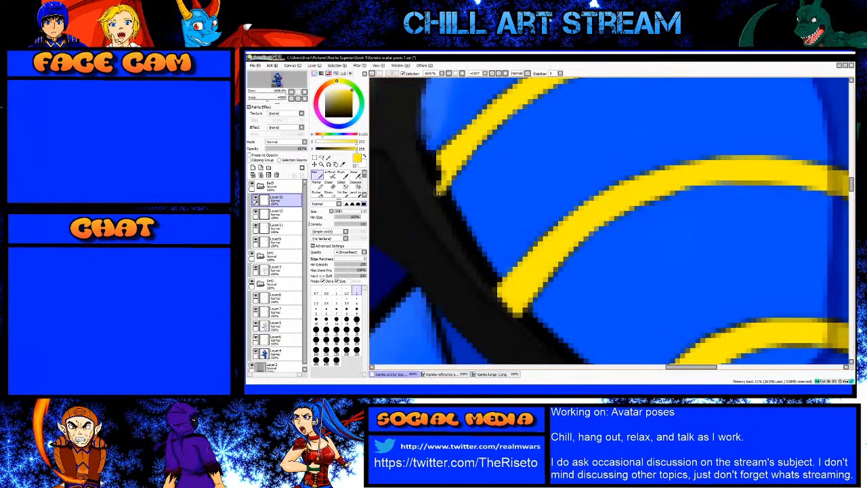
mouse_move(429, 167)
left_mouse_down()
mouse_move(455, 140)
mouse_move(437, 180)
mouse_move(441, 160)
left_mouse_up()
Step: Sample bright blue and cover the outline along the black band between the stripes on Layer12, enlarging the Pen to size 4
right_click(444, 130)
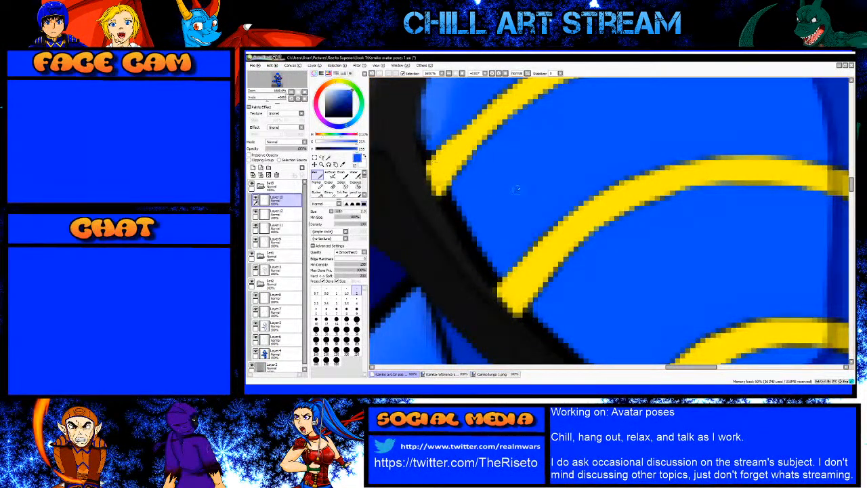
left_click(283, 214)
left_click_drag(421, 137, 426, 156)
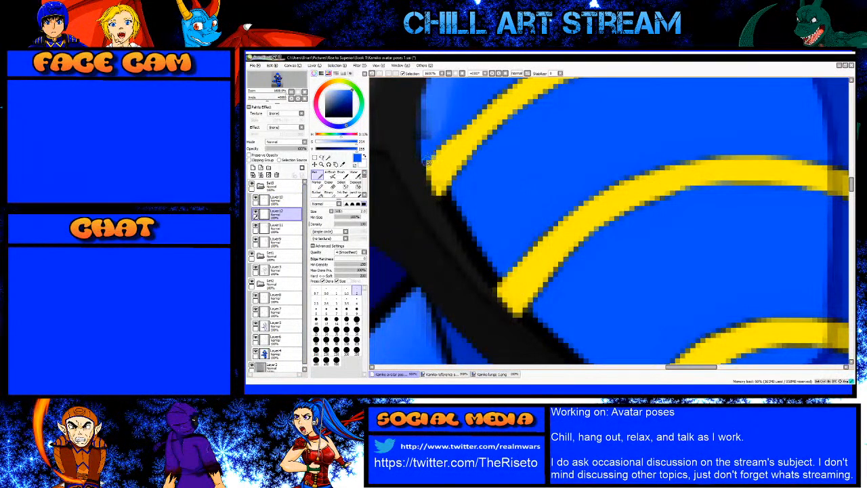
key("bracketright")
key("bracketright")
key("bracketright")
key("bracketright")
key("bracketright")
left_click_drag(456, 220, 503, 288)
scroll(503, 290, "down", 3)
scroll(542, 288, "up", 3)
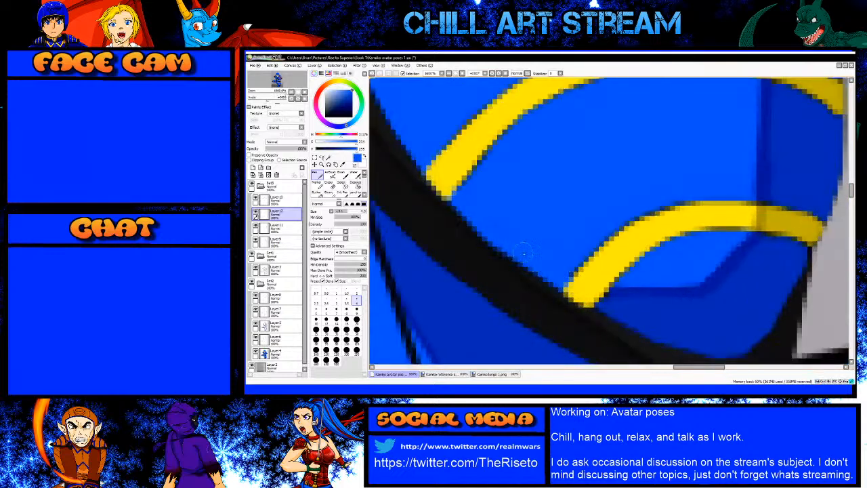
Step: Erase the leftover black line art around the striped sleeve's edges on Layer3 with a much larger Eraser
scroll(484, 218, "down", 3)
left_click(275, 269)
key("e")
key("bracketright")
key("bracketright")
key("bracketright")
key("bracketright")
key("bracketright")
key("bracketright")
key("bracketright")
key("bracketright")
key("bracketright")
key("bracketright")
key("bracketright")
key("bracketright")
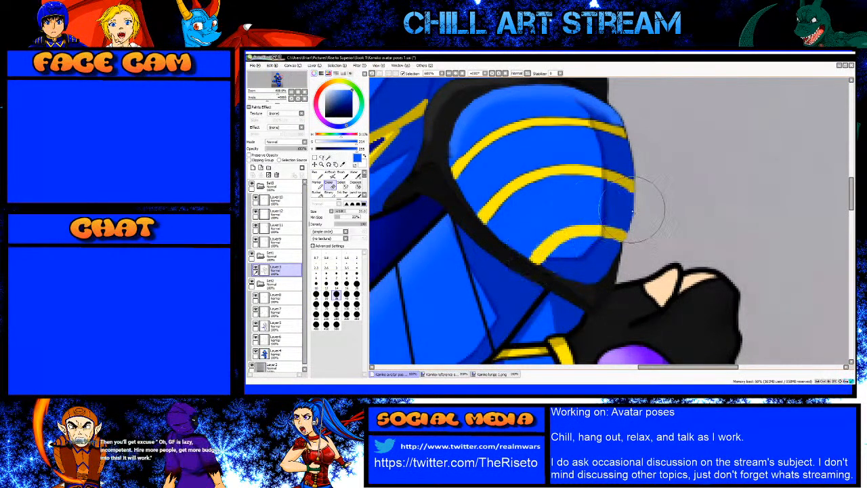
left_click_drag(573, 112, 634, 136)
left_click_drag(560, 248, 579, 316)
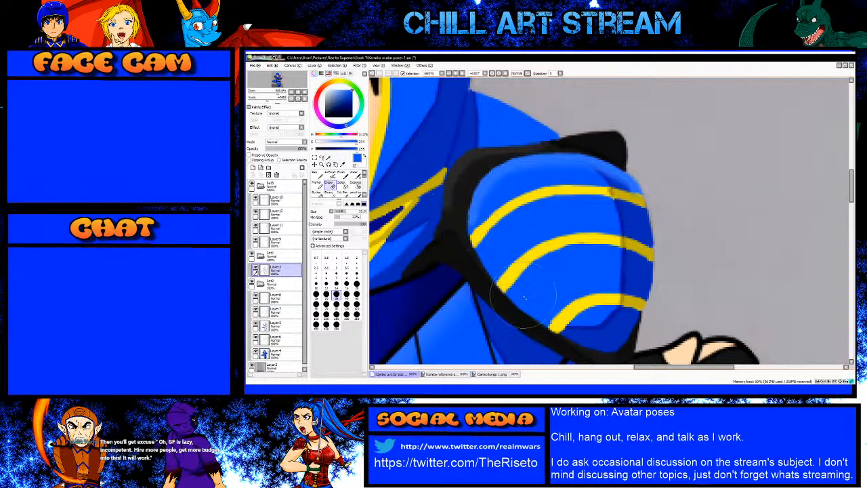
scroll(679, 238, "down", 2)
left_click_drag(633, 275, 614, 244)
scroll(614, 245, "up", 2)
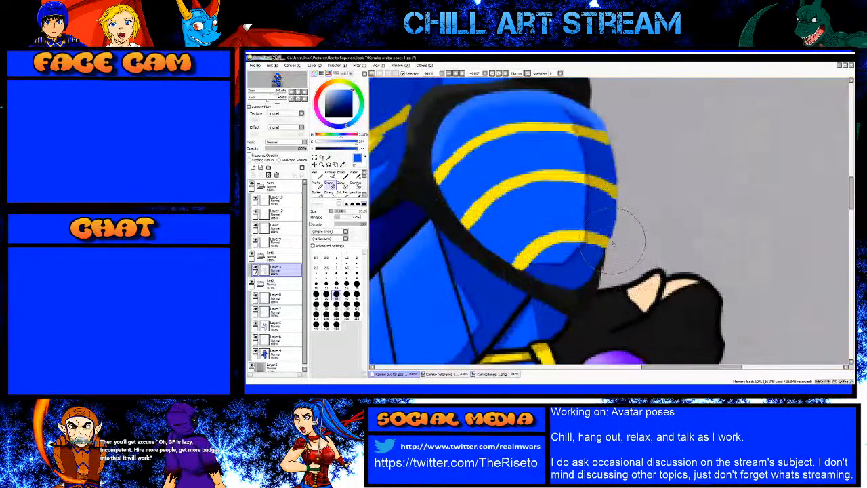
scroll(610, 245, "up", 2)
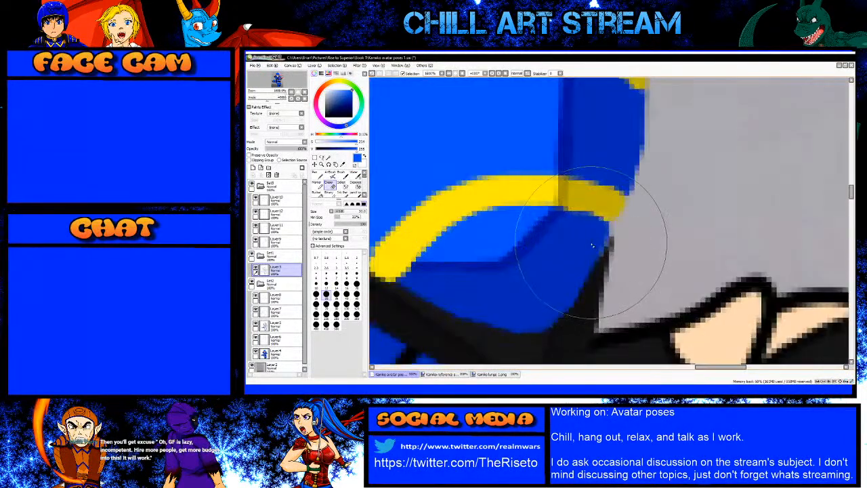
Step: Cover the outline below the bottom stripe's outer end with shadow blue on the topmost layer, reducing the Pen to size 1.5
left_click(279, 200)
left_click(317, 176)
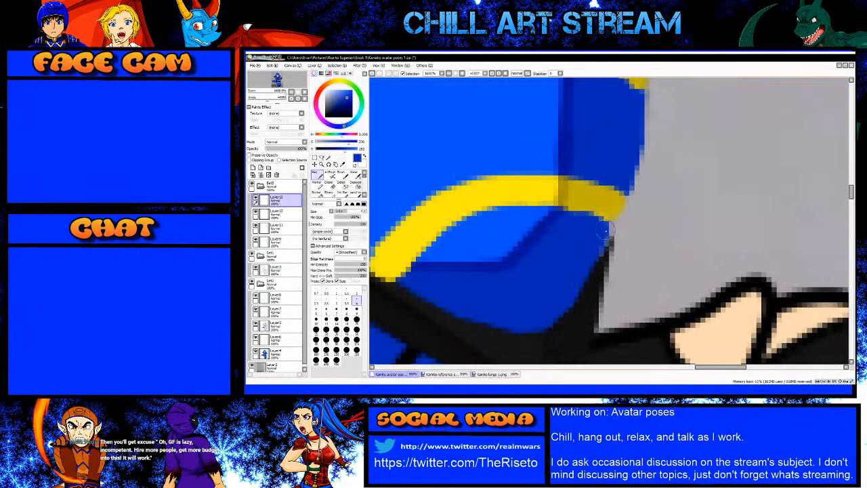
key("bracketleft")
key("bracketleft")
key("bracketleft")
key("bracketleft")
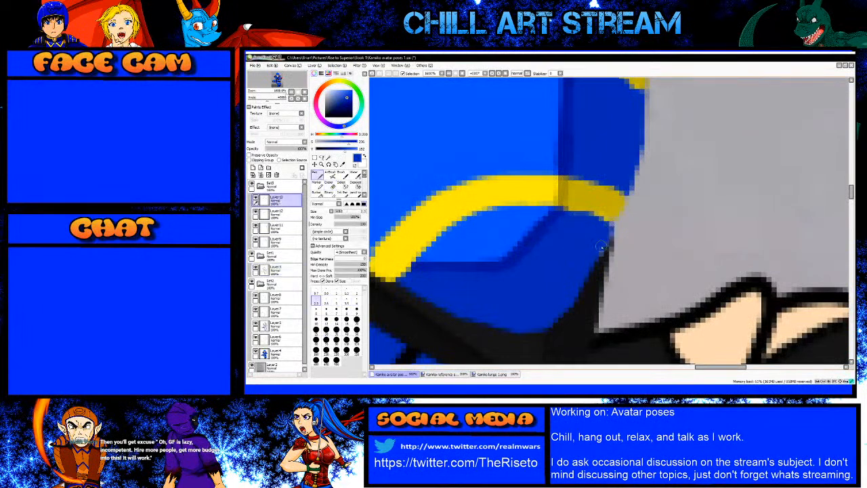
key("bracketleft")
key("bracketleft")
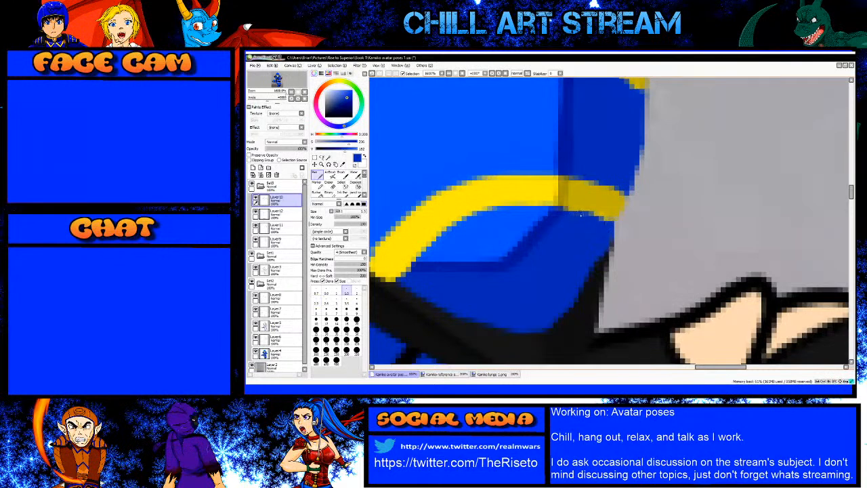
scroll(602, 121, "down", 5)
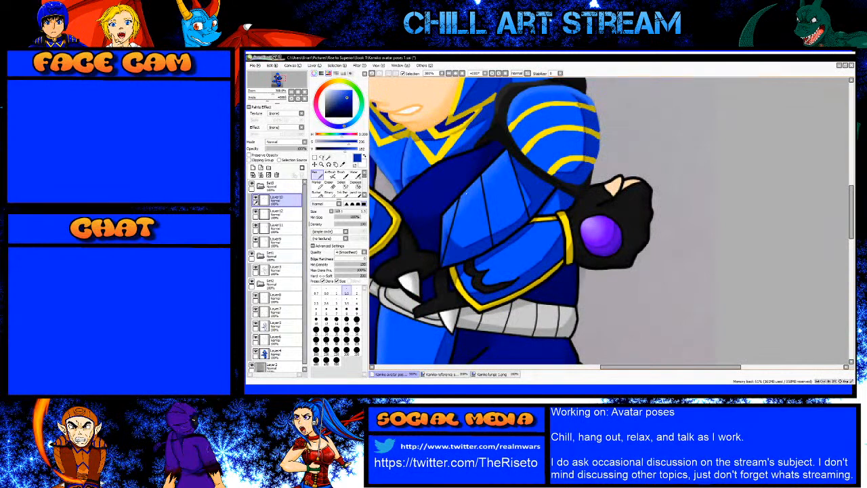
Step: Sample the band's black and draw a straight line along the lower edge of the black band to even it out
scroll(537, 189, "up", 1)
scroll(556, 178, "up", 1)
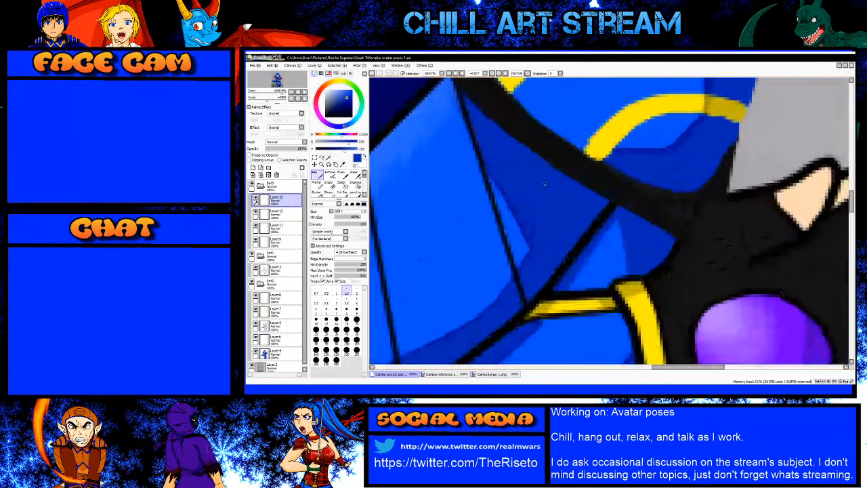
scroll(549, 158, "up", 1)
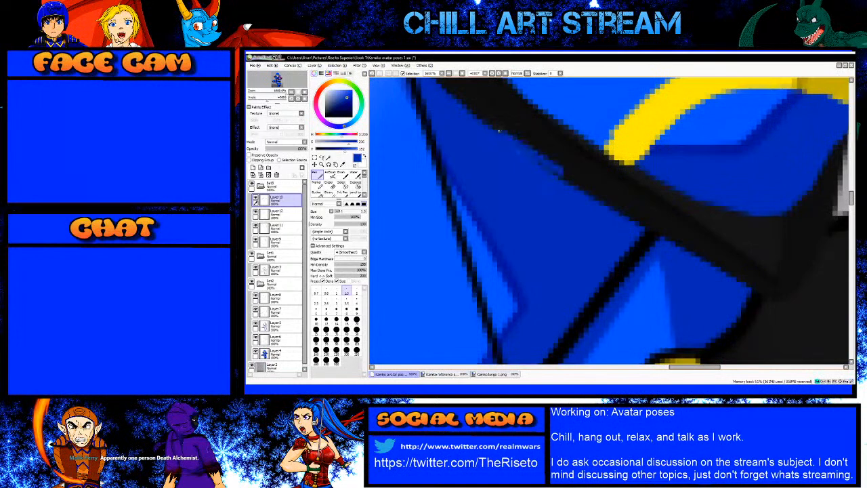
left_click(582, 172, "alt")
left_click(584, 188)
left_click(516, 144, "shift")
scroll(548, 174, "down", 1)
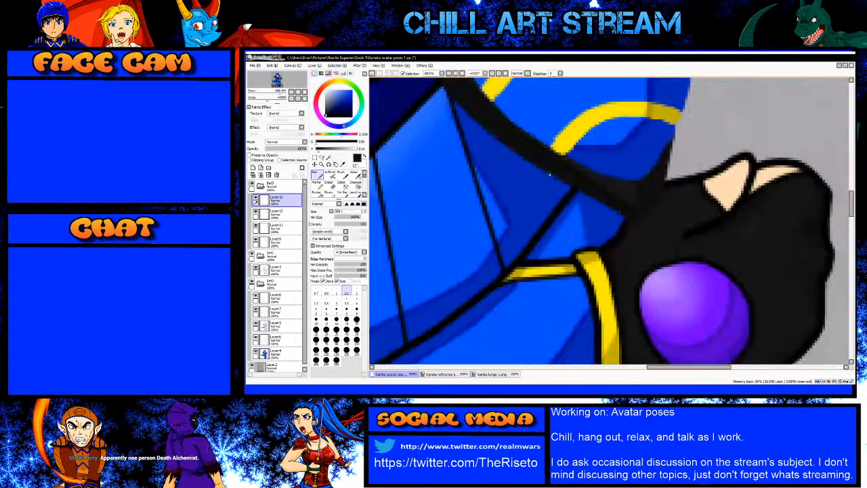
scroll(547, 215, "down", 1)
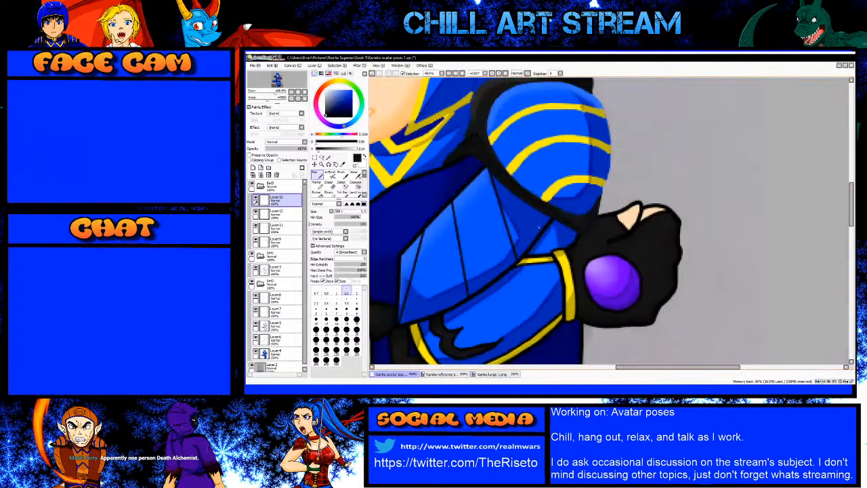
Step: Sample the shadow blue below the black band and ready the Pen at size 4 on Layer12
scroll(537, 226, "up", 1)
right_click(538, 221)
scroll(585, 224, "up", 1)
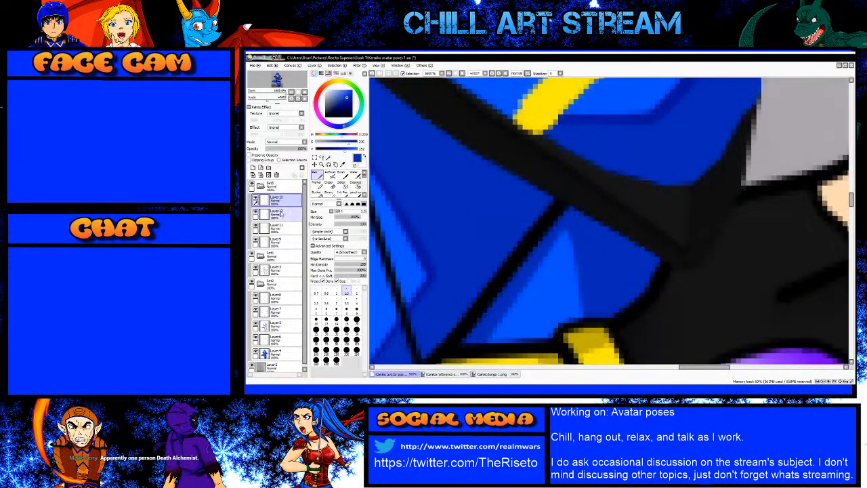
left_click(280, 214)
key("bracketright")
key("bracketright")
key("bracketright")
key("bracketright")
key("bracketright")
key("bracketright")
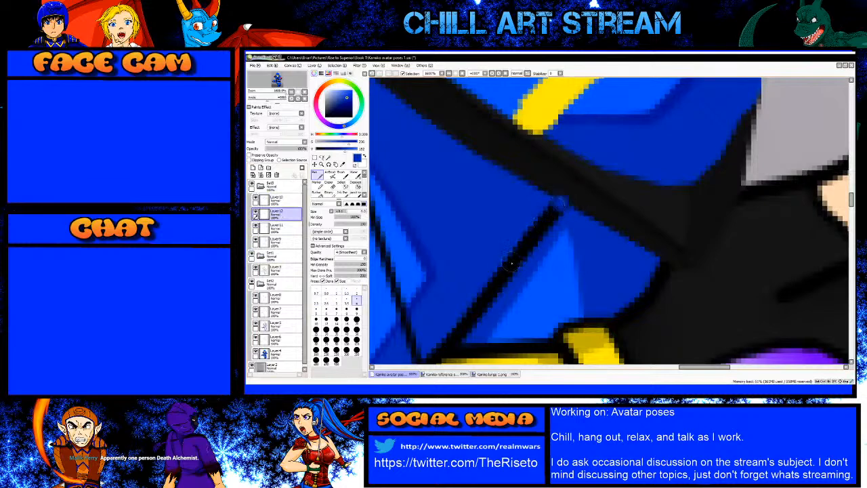
left_click(498, 282, "shift")
key("ctrl+z")
key("ctrl+z")
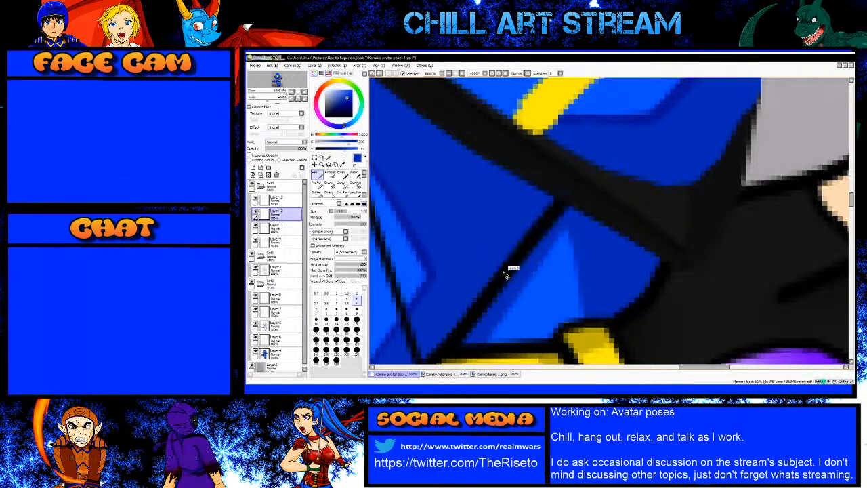
Step: Sample the sleeve's darker fold blue and paint over the diagonal black outline between the black band and the forearm's yellow trim
scroll(534, 262, "down", 3)
scroll(530, 262, "down", 2)
scroll(556, 225, "up", 3)
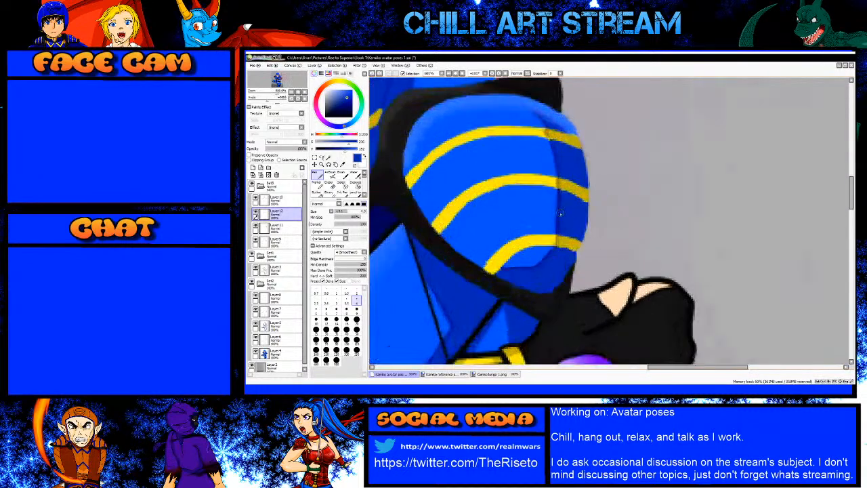
right_click(556, 224)
scroll(556, 223, "down", 1)
scroll(556, 224, "down", 1)
scroll(557, 222, "up", 3)
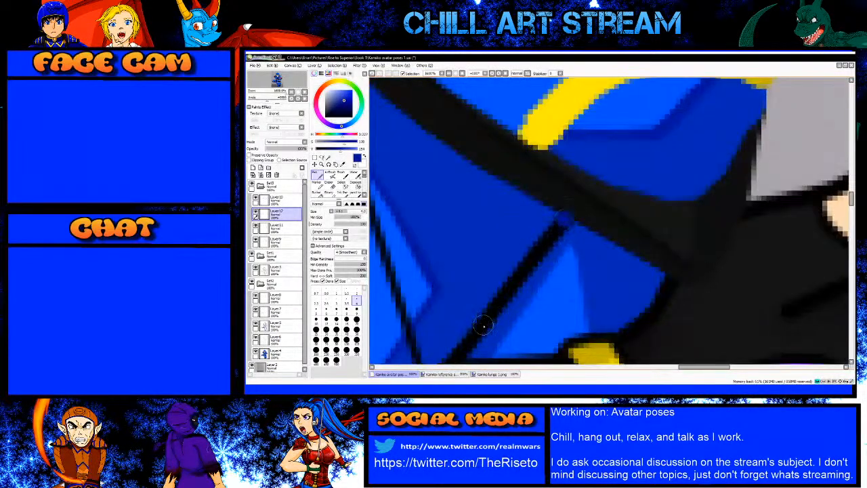
scroll(519, 274, "down", 4)
scroll(519, 274, "up", 3)
left_click_drag(523, 256, 476, 297)
scroll(478, 296, "down", 3)
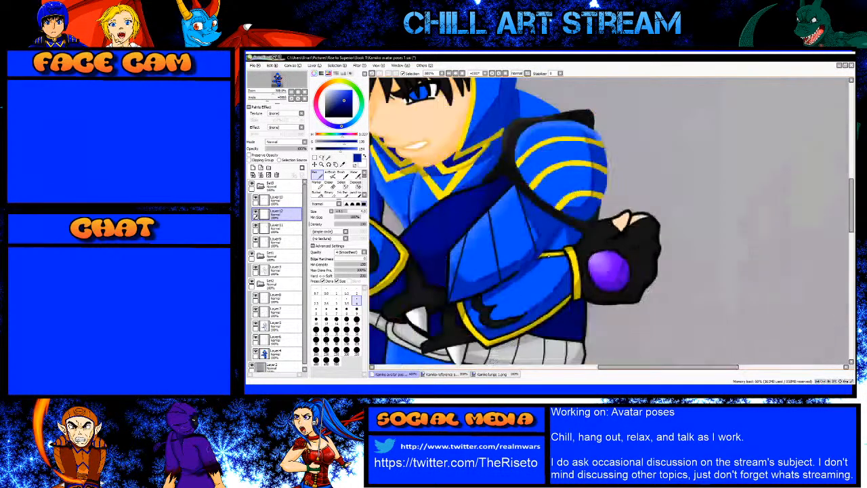
Step: Cover the black outline along the pleated blue cloth's lower edge with dark blue, from the yellow trim to its pointed corner
scroll(557, 249, "up", 3)
left_click_drag(542, 252, 584, 223)
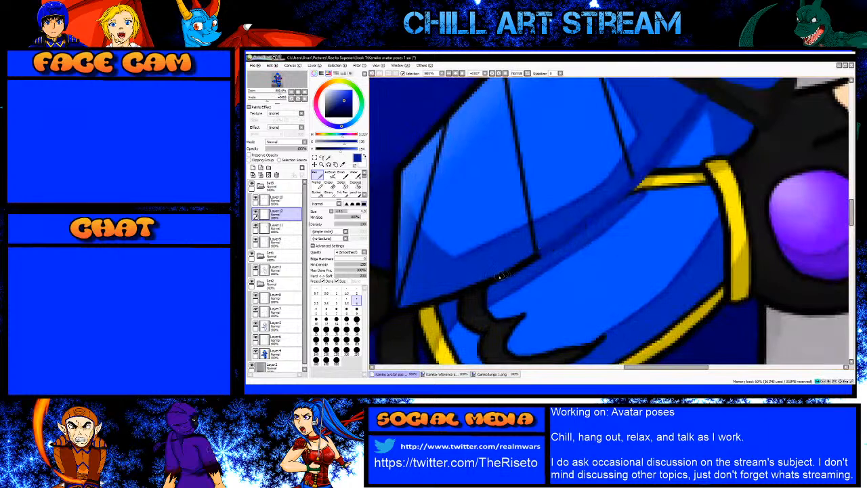
left_click_drag(497, 278, 450, 296)
left_click_drag(495, 279, 440, 300)
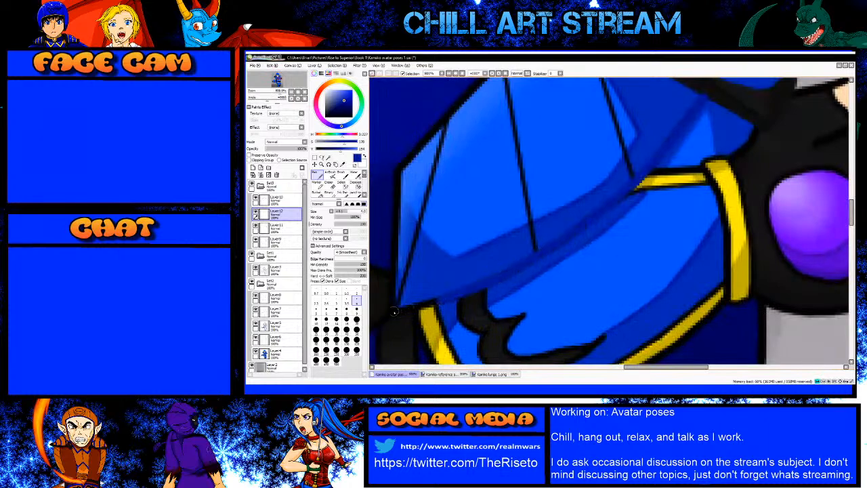
left_click_drag(392, 312, 390, 313)
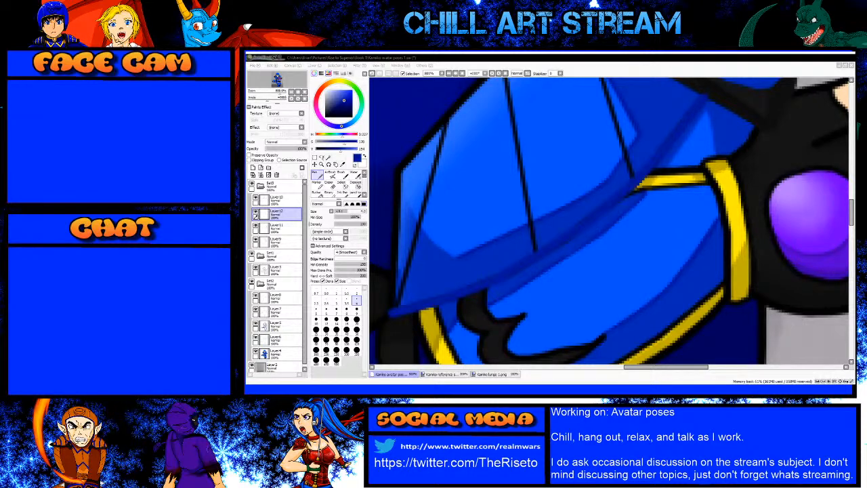
left_click(774, 59)
scroll(392, 285, "up", 1)
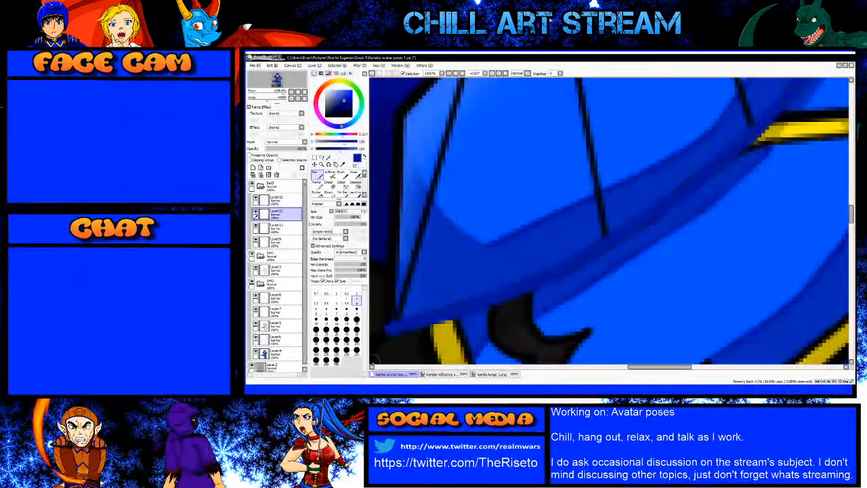
Step: Reduce the Pen size and paint dark blue over the black pleat line nearest the cloth's pointed corner
key("bracketright")
key("bracketright")
key("bracketleft")
key("bracketleft")
key("bracketleft")
key("bracketleft")
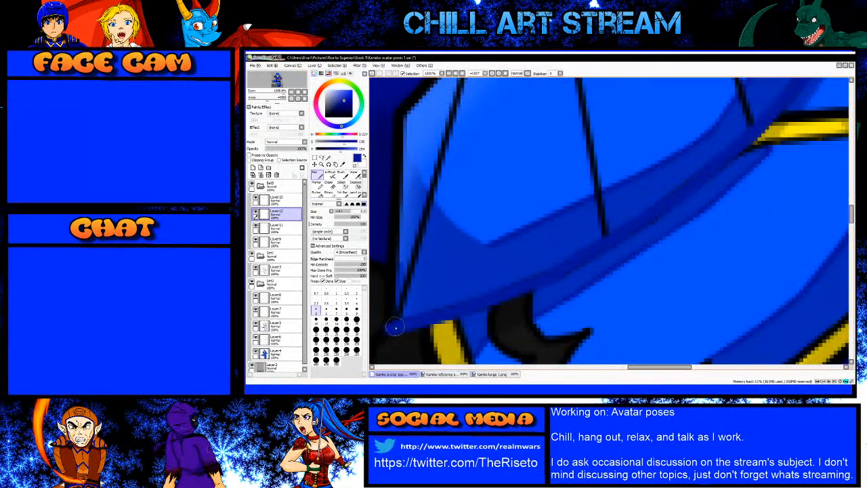
key("bracketleft")
key("ctrl+z")
left_click_drag(450, 129, 414, 259)
scroll(438, 221, "down", 2)
scroll(454, 136, "up", 3)
scroll(461, 202, "down", 2)
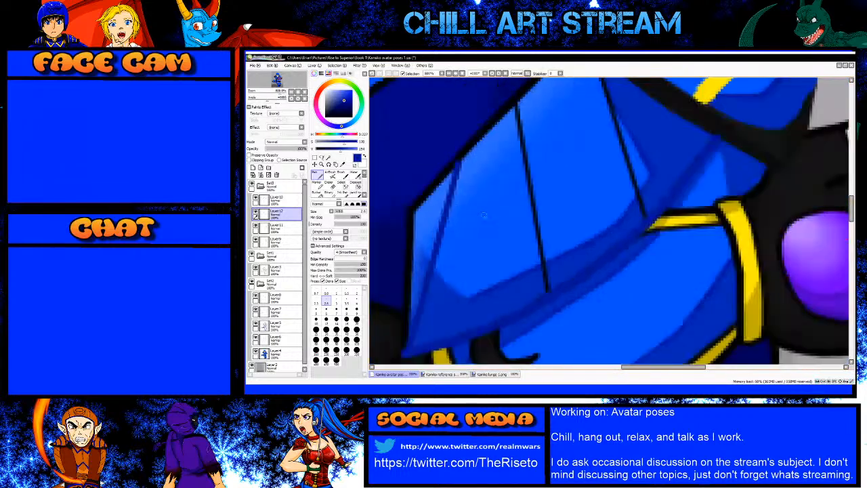
Step: Cover the middle black pleat line with dark blue, from the cloth's upper edge to its lower fold
scroll(547, 296, "up", 2)
left_click_drag(524, 153, 547, 288)
scroll(516, 299, "down", 3)
scroll(504, 161, "up", 2)
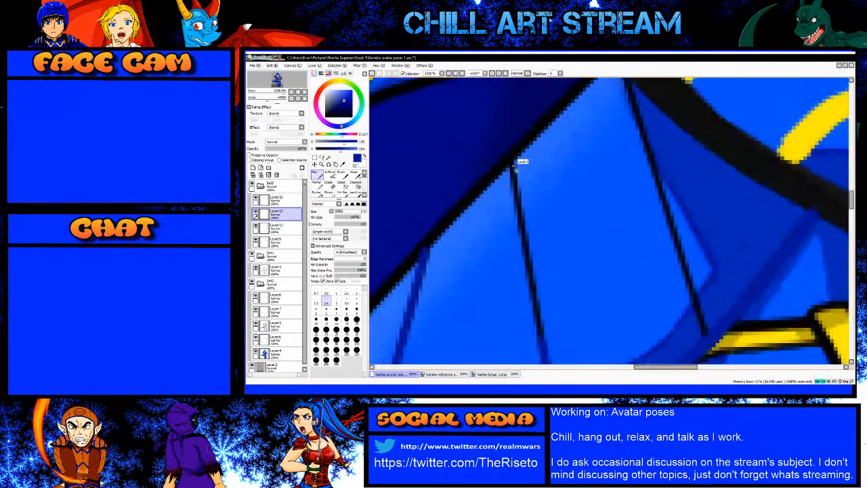
left_click(513, 165, "shift")
scroll(502, 174, "down", 2)
scroll(612, 242, "up", 3)
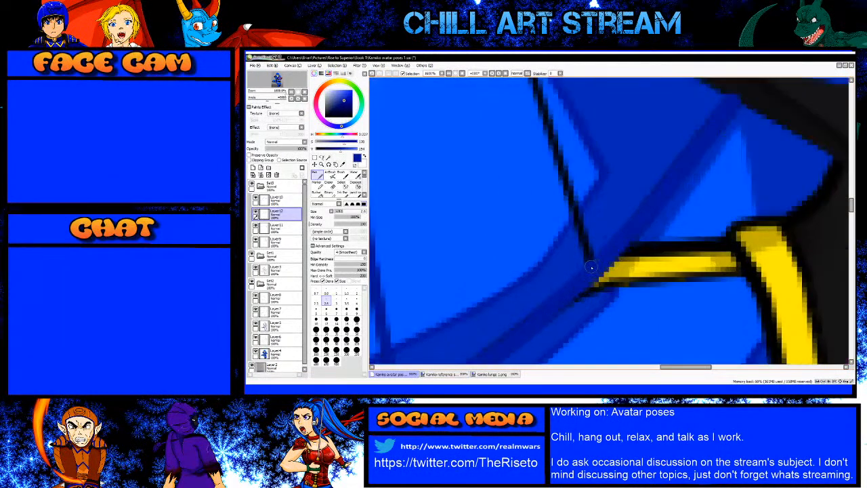
Step: Paint dark blue over the pleat line between the cloth's peak and the yellow trim, and sample the band's black beside the peak
left_click(543, 111, "shift")
scroll(535, 136, "down", 2)
scroll(522, 147, "up", 2)
left_click(520, 144, "shift")
scroll(523, 192, "down", 2)
scroll(533, 168, "up", 2)
left_click(540, 172, "alt")
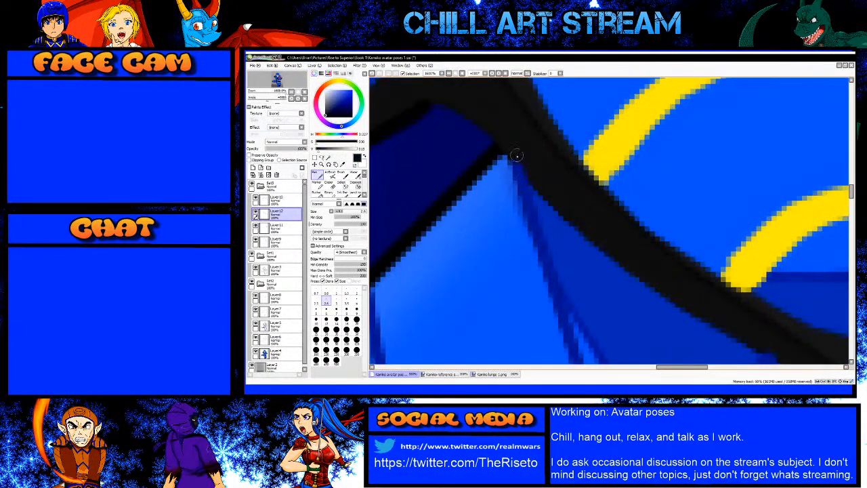
scroll(573, 194, "down", 3)
scroll(447, 278, "up", 2)
scroll(446, 277, "up", 3)
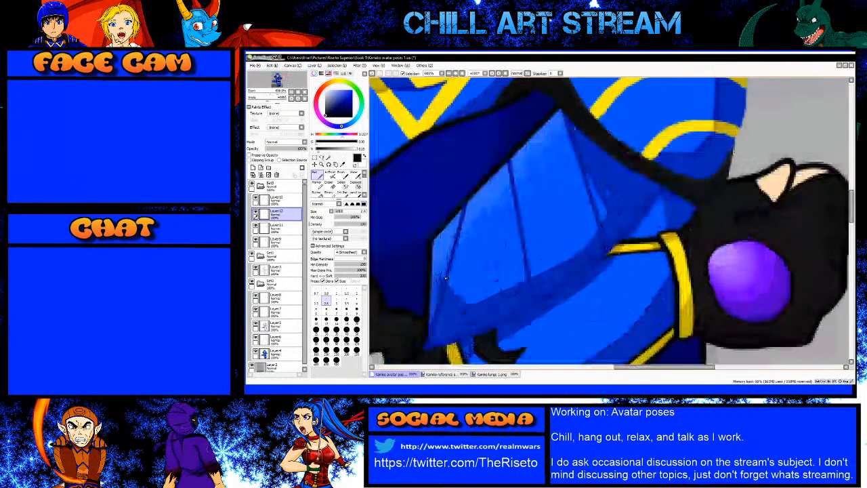
Step: Sample the cloth's shadow blue and paint over the lower part of its vertical black edge on Layer11
right_click(485, 310)
left_click(280, 228)
scroll(446, 203, "down", 3)
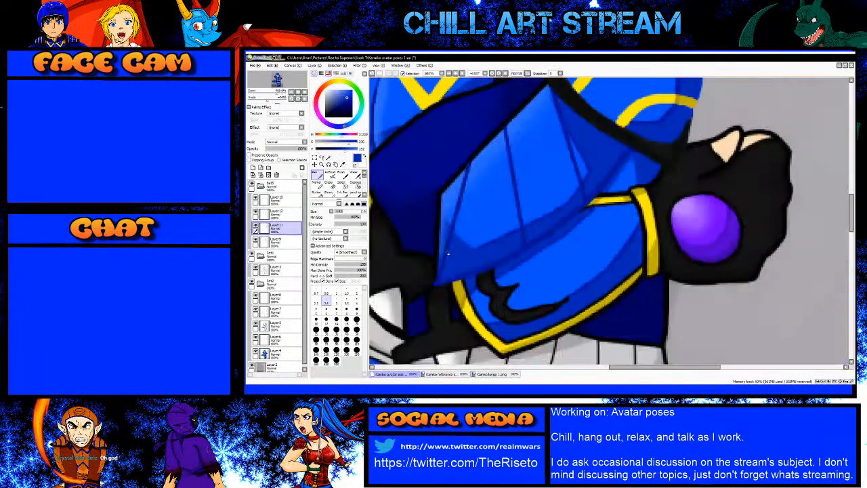
scroll(446, 251, "up", 3)
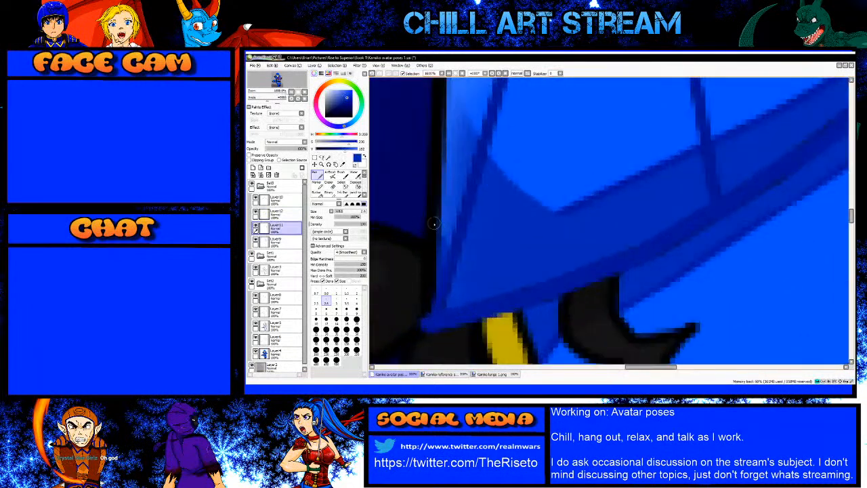
left_click_drag(434, 222, 431, 227)
mouse_move(439, 131)
left_mouse_down()
mouse_move(451, 275)
mouse_move(435, 299)
left_mouse_up()
scroll(432, 325, "down", 2)
scroll(438, 239, "up", 2)
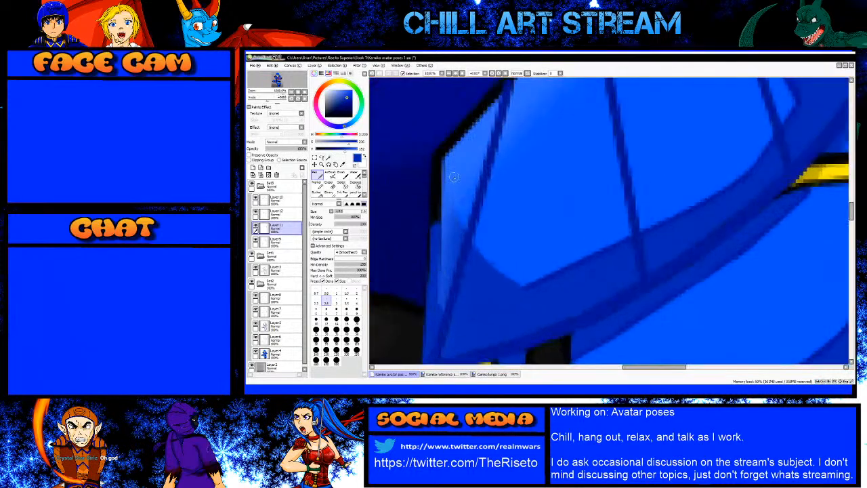
Step: Cover the black outline on the cloth's upper diagonal edge with its highlight blue at Pen size 4, from the side corner to the peak
scroll(452, 178, "down", 2)
scroll(451, 183, "up", 3)
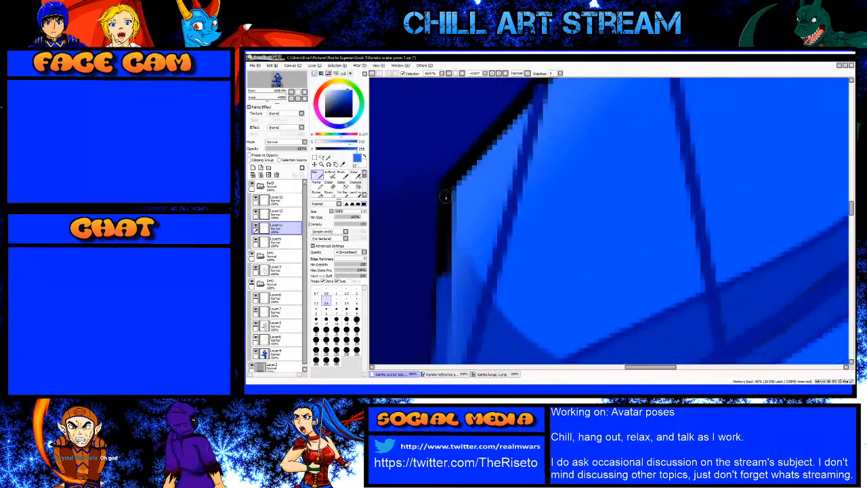
key("bracketright")
key("bracketright")
key("bracketright")
left_click(445, 187)
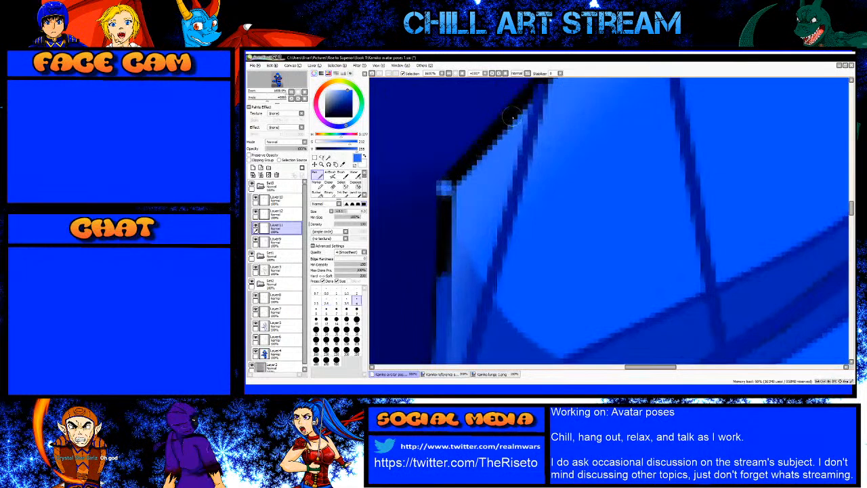
left_click_drag(516, 108, 446, 190)
scroll(448, 190, "down", 3)
scroll(475, 234, "up", 3)
mouse_move(436, 274)
left_mouse_down()
mouse_move(557, 162)
mouse_move(573, 129)
left_mouse_up()
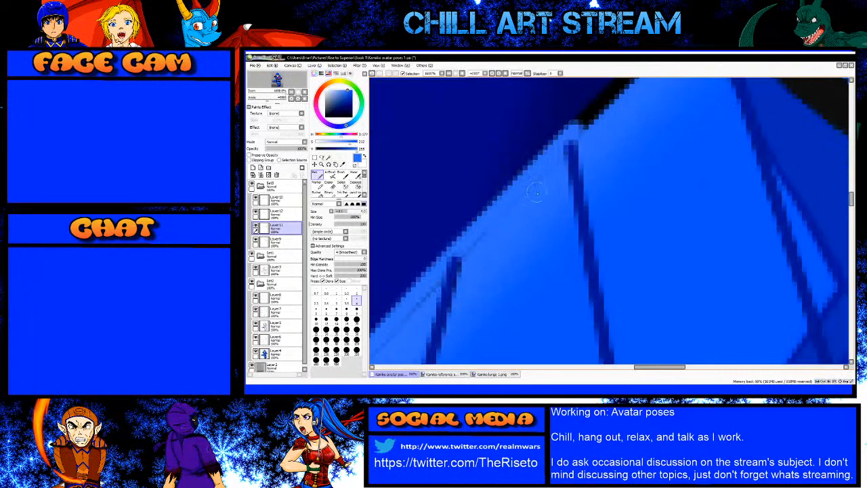
left_click_drag(665, 110, 575, 207)
left_click(574, 138, "shift")
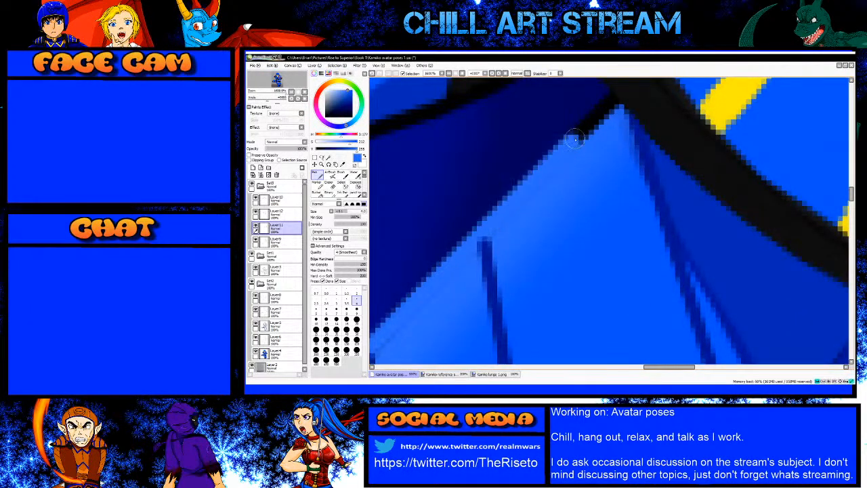
left_click(612, 107, "shift")
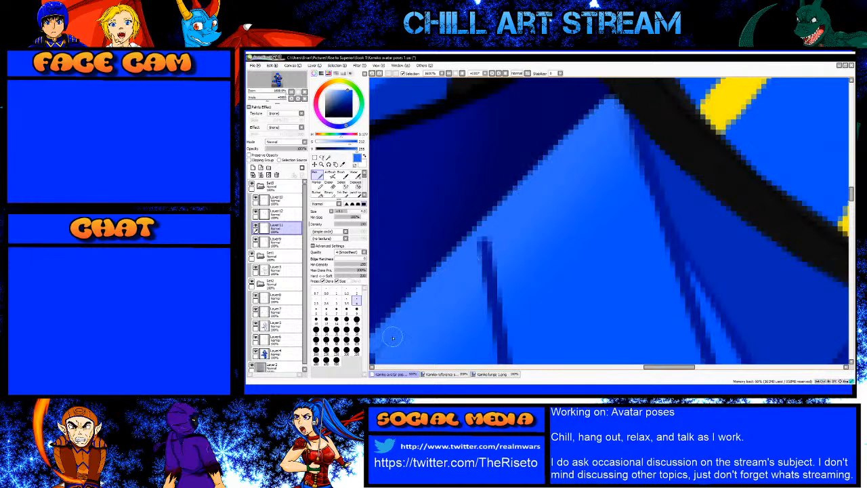
scroll(508, 235, "down", 3)
scroll(407, 347, "up", 3)
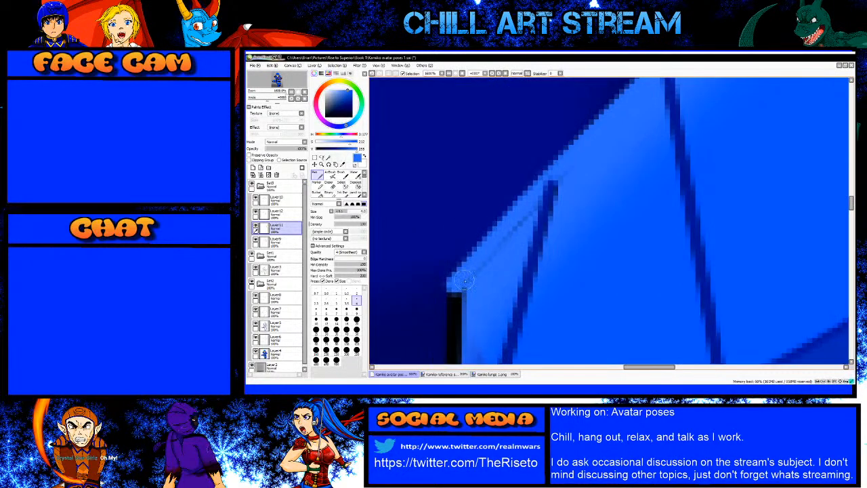
Step: Sample the pleat line's dark blue and extend the pleat lines up to the cloth's diagonal edge on the topmost layer with a smaller Pen
left_click(547, 197, "alt")
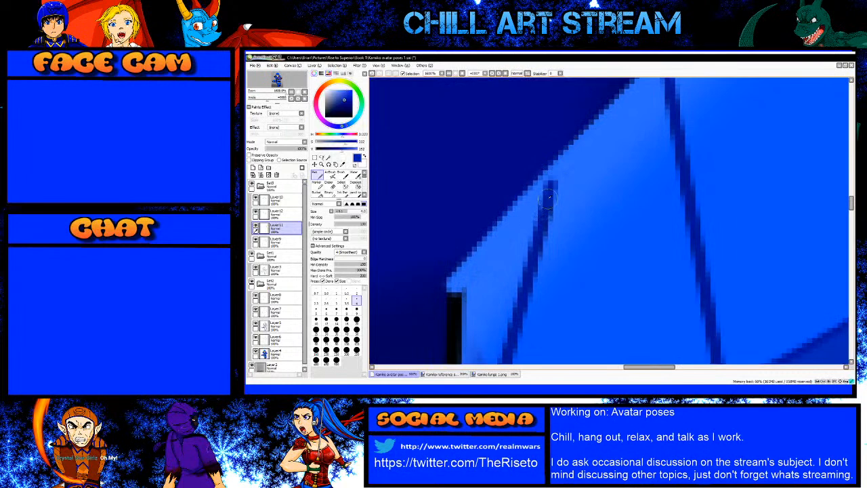
left_click(274, 202)
key("bracketleft")
key("bracketleft")
key("bracketleft")
left_click_drag(552, 171, 549, 195)
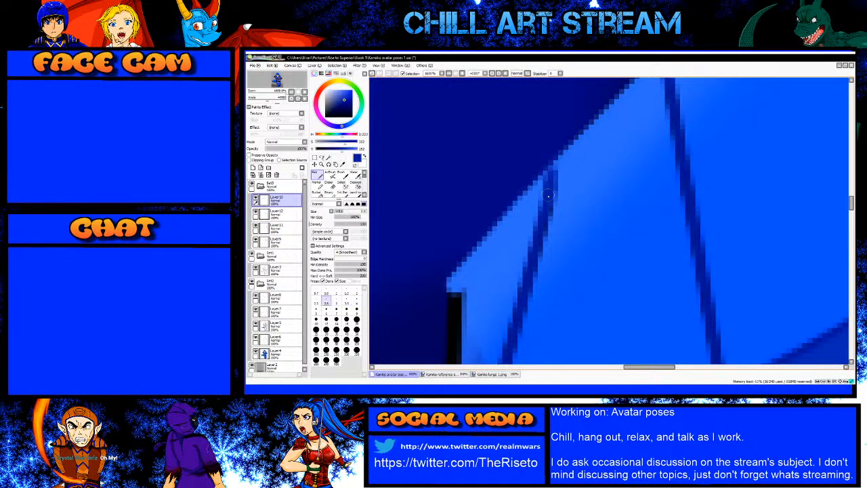
scroll(543, 234, "down", 1)
left_click_drag(660, 98, 574, 203)
scroll(574, 201, "down", 6)
scroll(540, 231, "up", 5)
Step: Sample the highlight blue, paint down the remaining black vertical edge from the side corner, and blend it into the shadow with the Airbrush
left_click(533, 221, "alt")
scroll(512, 255, "up", 2)
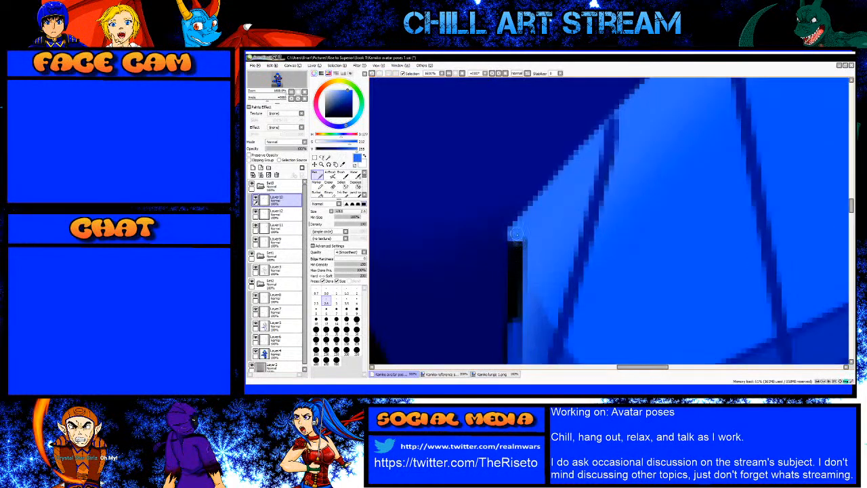
scroll(515, 235, "down", 4)
scroll(513, 305, "up", 4)
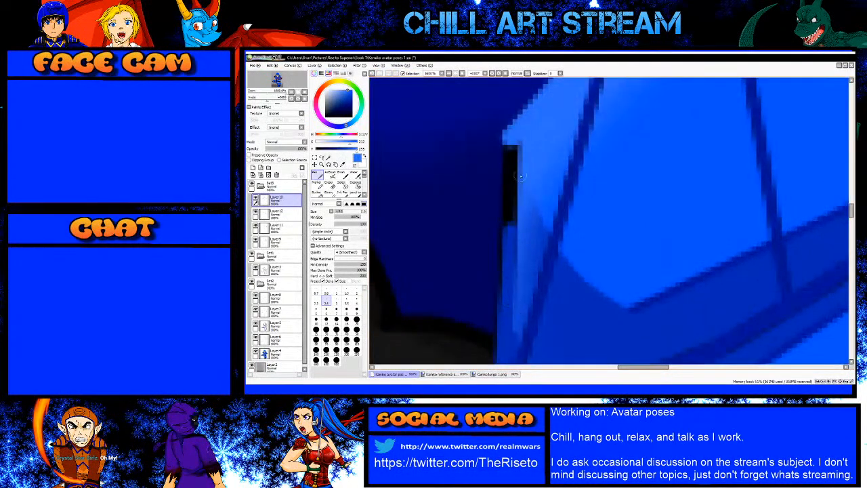
mouse_move(508, 137)
left_mouse_down()
mouse_move(510, 181)
mouse_move(516, 144)
left_mouse_up()
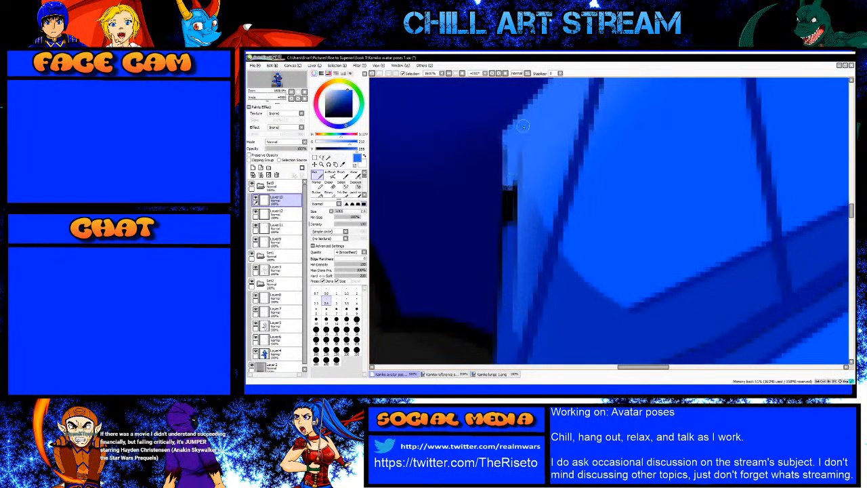
key("v")
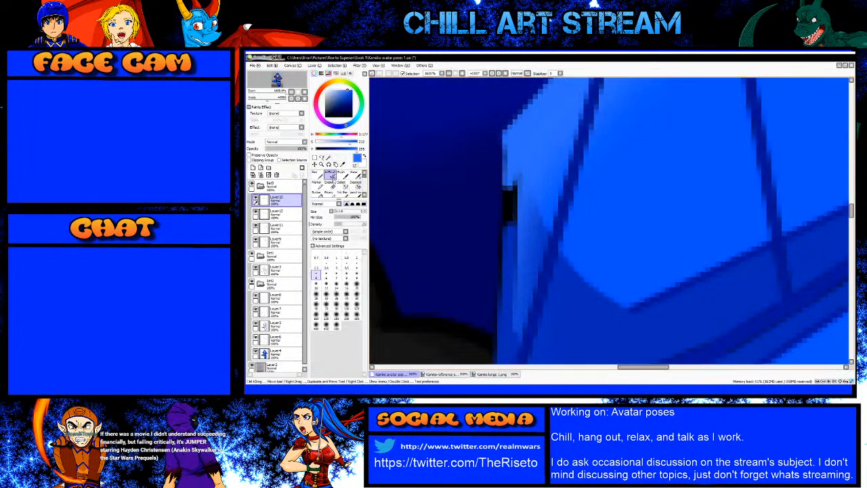
mouse_move(507, 178)
left_mouse_down()
mouse_move(509, 227)
mouse_move(521, 154)
mouse_move(508, 196)
mouse_move(510, 219)
left_mouse_up()
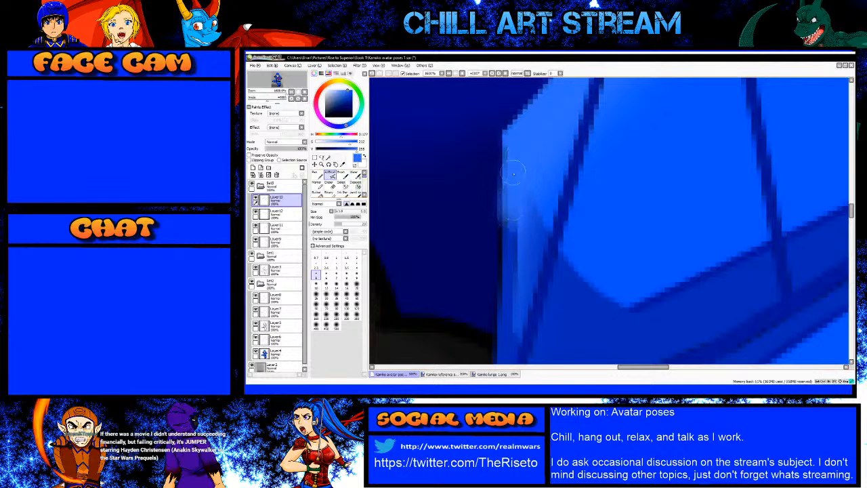
scroll(516, 163, "down", 8)
scroll(488, 217, "up", 3)
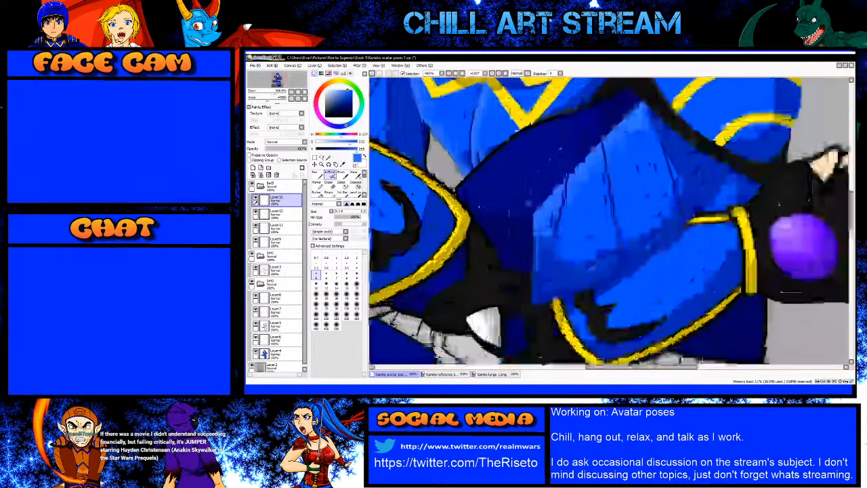
Step: Clean up leftover line art around the pleated cloth's edges on Layer3 with the Eraser, reducing its size for the lower fold
left_click(285, 242)
left_click(285, 269)
scroll(558, 254, "up", 3)
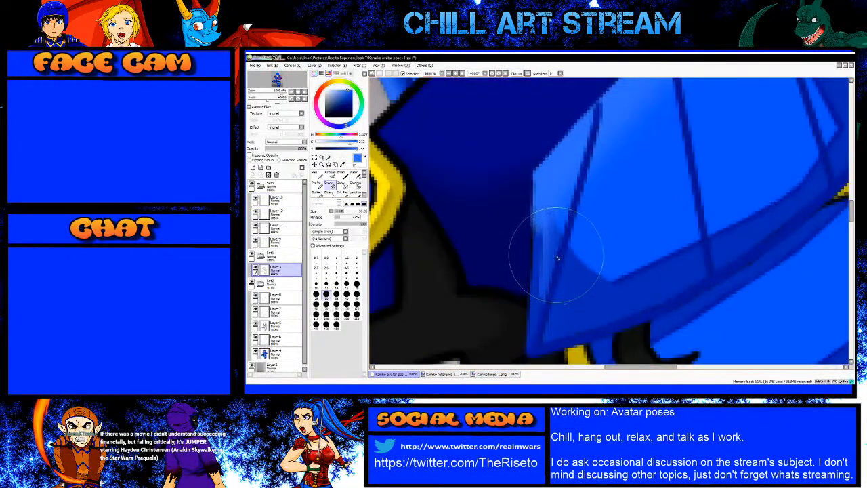
scroll(633, 141, "down", 3)
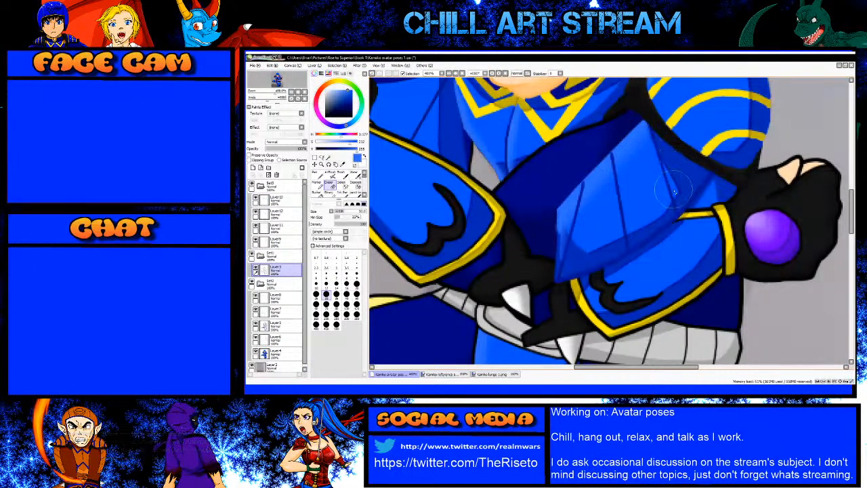
scroll(671, 193, "up", 2)
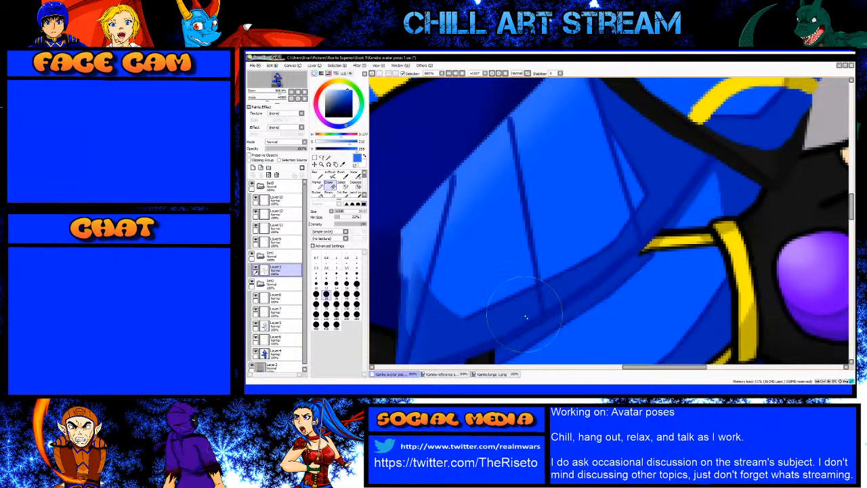
scroll(490, 293, "down", 2)
scroll(491, 292, "up", 3)
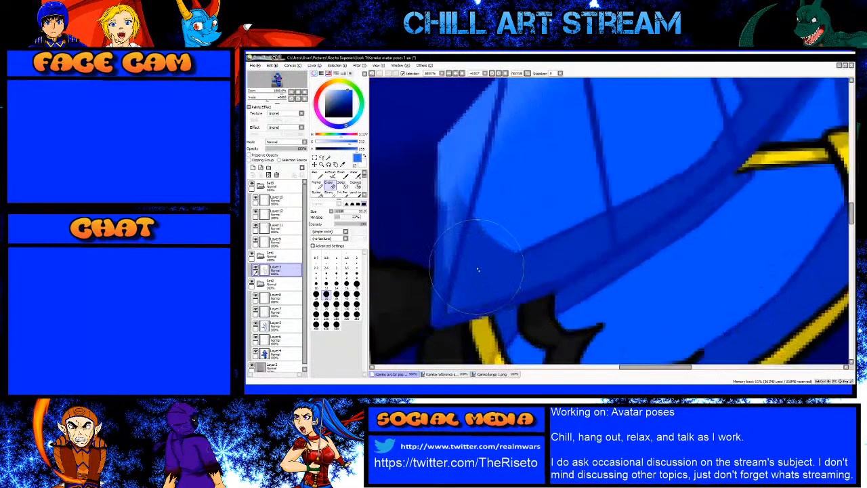
key("bracketleft")
key("bracketleft")
key("bracketleft")
key("bracketleft")
key("bracketleft")
key("bracketleft")
key("bracketleft")
key("bracketleft")
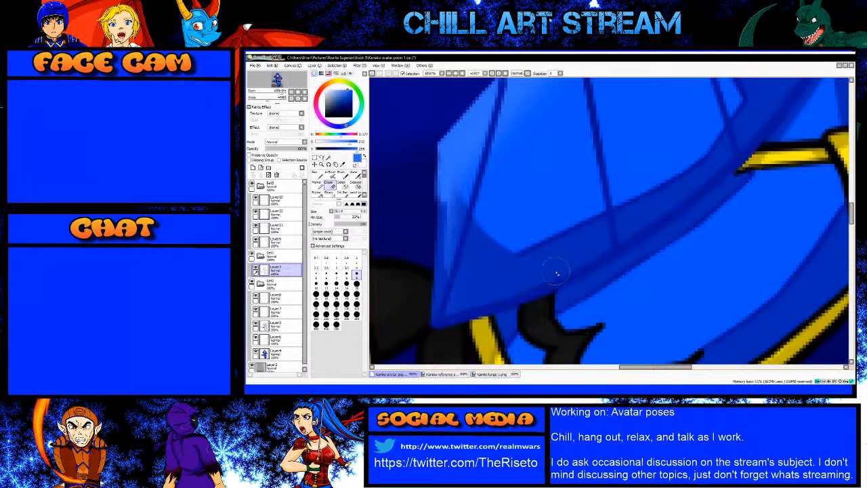
Step: Save the avatar pose drawing
scroll(482, 259, "down", 7)
key("ctrl+s")
scroll(456, 220, "up", 1)
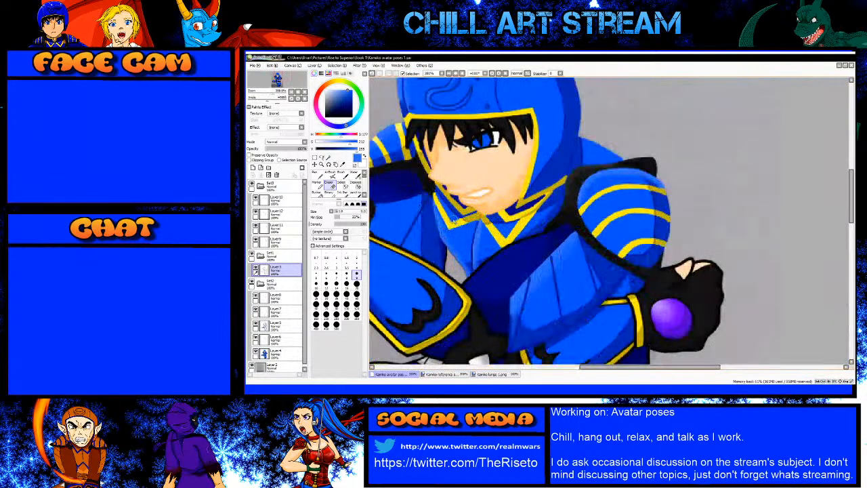
Step: Review the whole figure and examine the raised glove, its sleeve and the collar up close
scroll(470, 225, "up", 1)
scroll(470, 225, "down", 3)
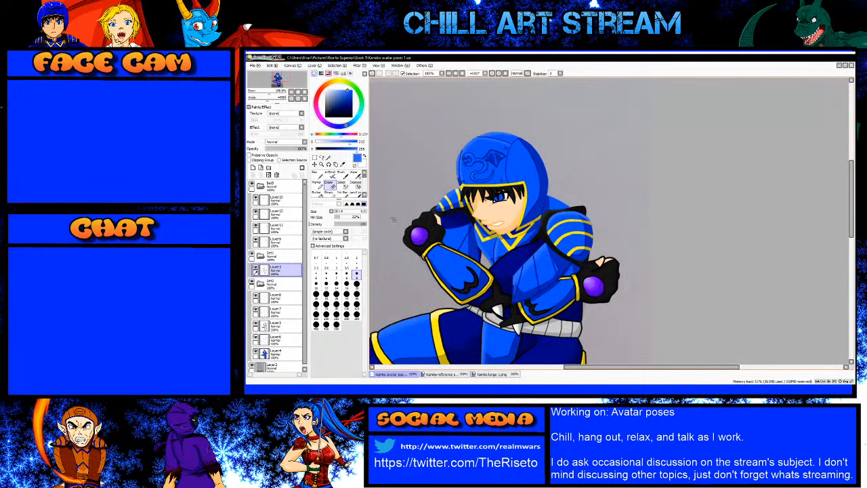
scroll(400, 221, "up", 3)
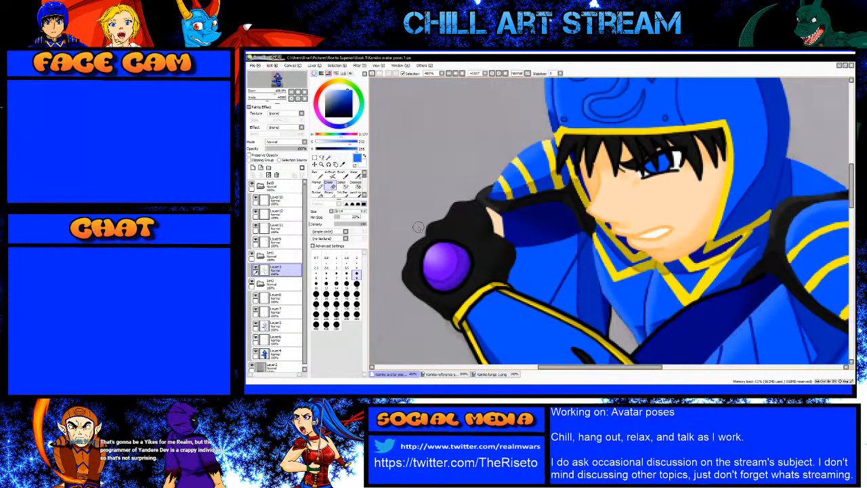
scroll(515, 238, "up", 1)
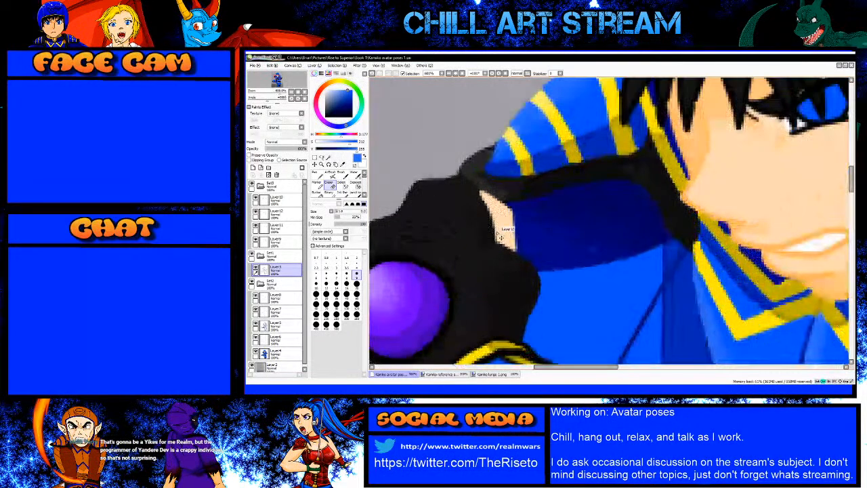
scroll(486, 230, "down", 2)
scroll(485, 229, "down", 2)
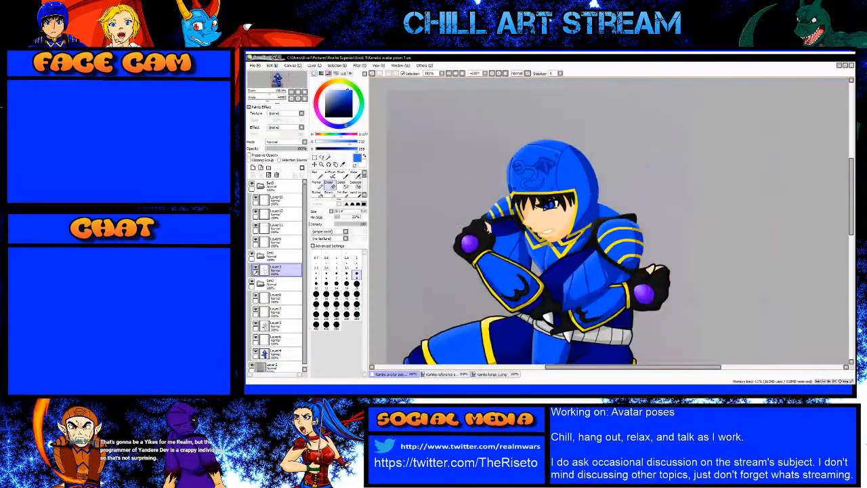
key("alt+Tab")
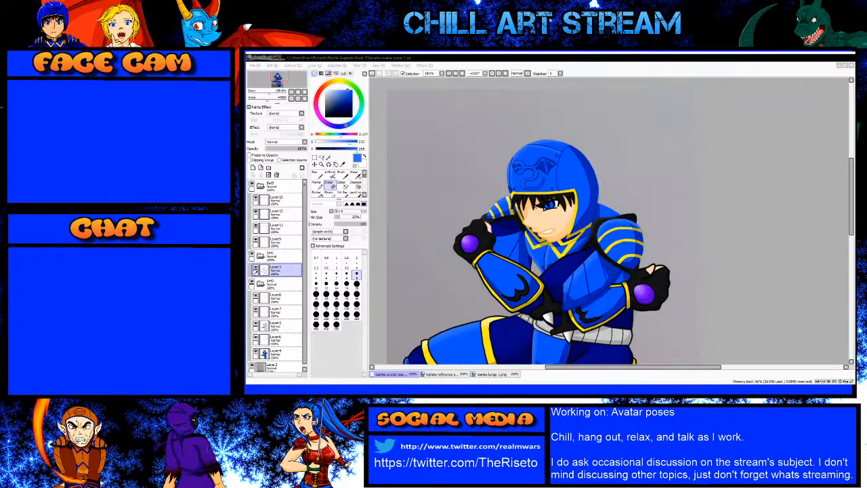
left_click(626, 154)
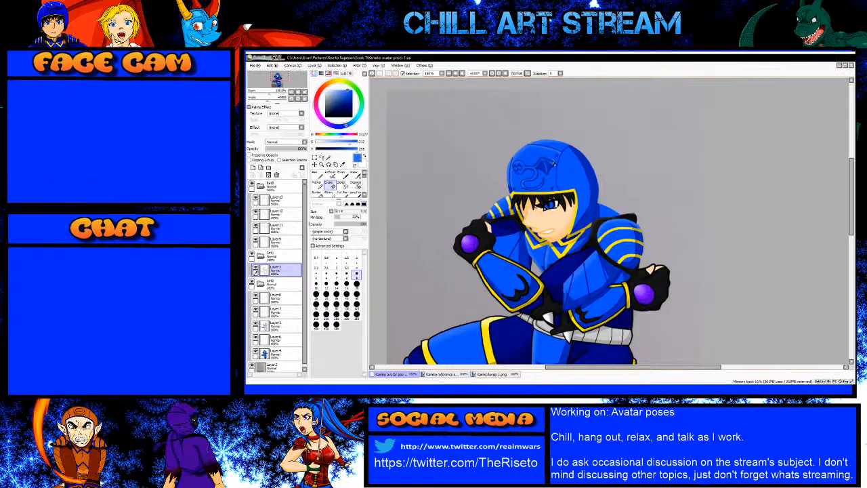
Step: On the topmost layer, enlarge the Pen, sample the sash's dark navy, and paint over its black upper outline from the grey gap toward the yellow collar point
scroll(555, 271, "up", 7)
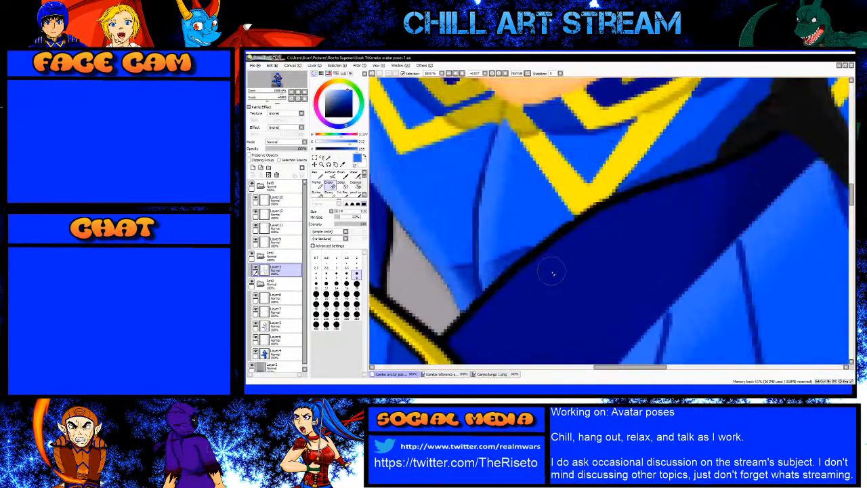
scroll(600, 227, "down", 4)
scroll(587, 249, "up", 4)
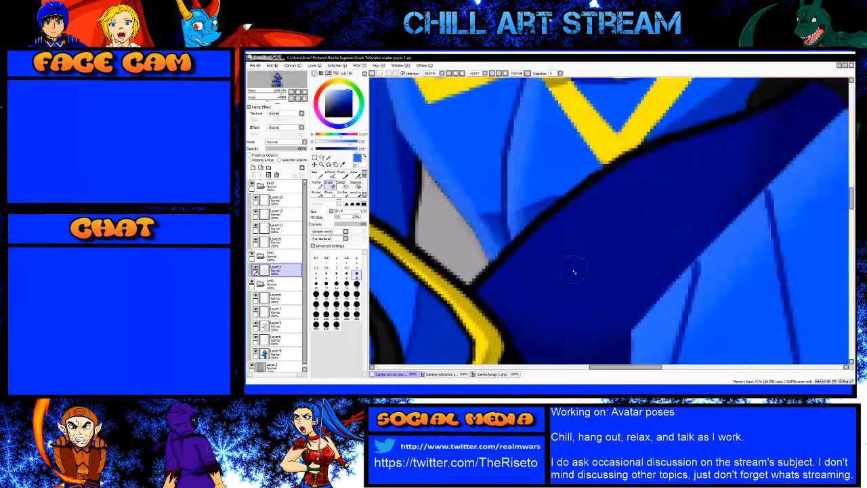
key("n")
left_click(294, 202)
scroll(463, 255, "up", 2)
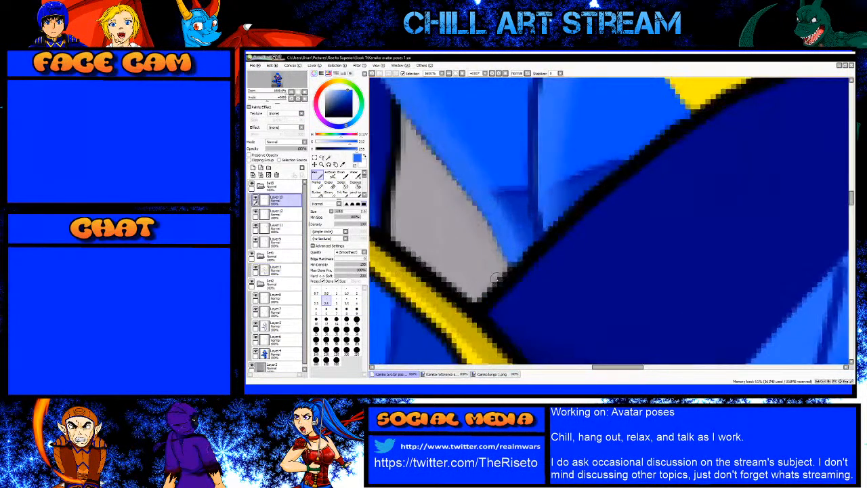
key("bracketright")
key("bracketright")
key("bracketright")
key("bracketright")
left_click_drag(512, 282, 566, 225)
key("ctrl+z")
left_click(615, 257, "alt")
mouse_move(599, 198)
left_mouse_down()
mouse_move(600, 188)
mouse_move(658, 149)
left_mouse_up()
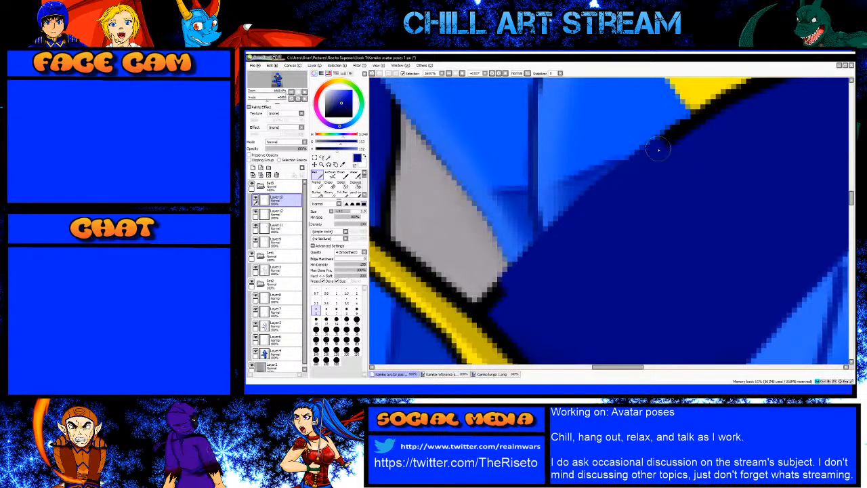
left_click(724, 103, "shift")
Step: Continue covering the sash's black upper outline in dark navy from the yellow collar point to the black shoulder area
scroll(705, 116, "down", 4)
scroll(646, 188, "up", 4)
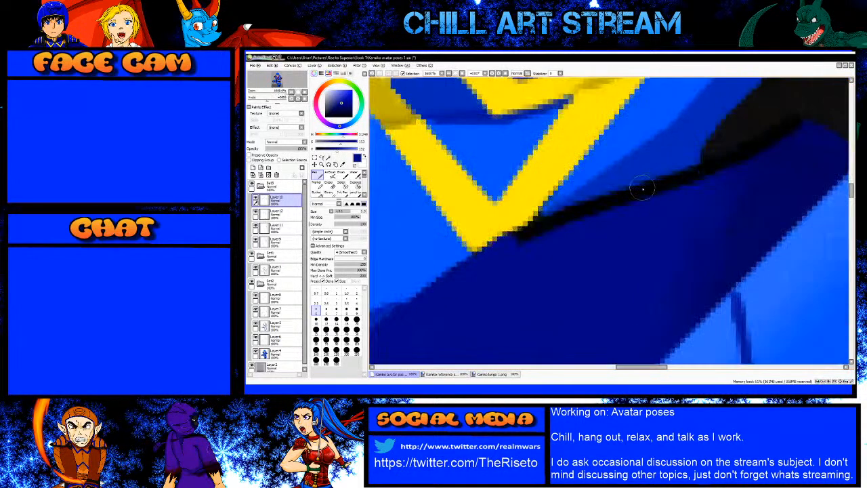
left_click(573, 216, "shift")
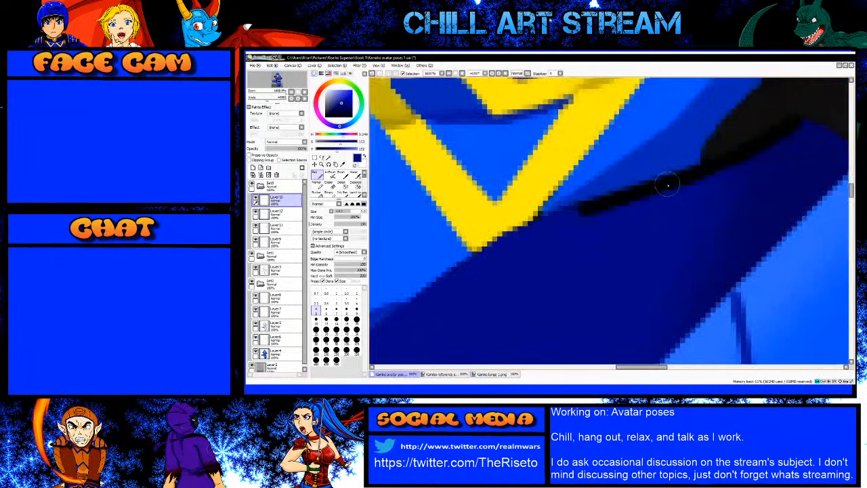
left_click(667, 185, "shift")
left_click(705, 174, "shift")
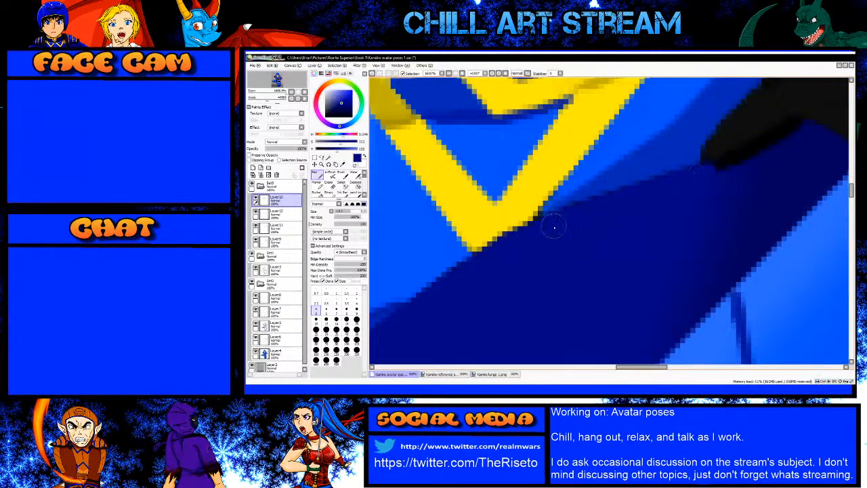
Step: Airbrush dark blue on Layer12 at the lower end of the chest sash, where the grey gap meets the bracer
scroll(722, 195, "down", 2)
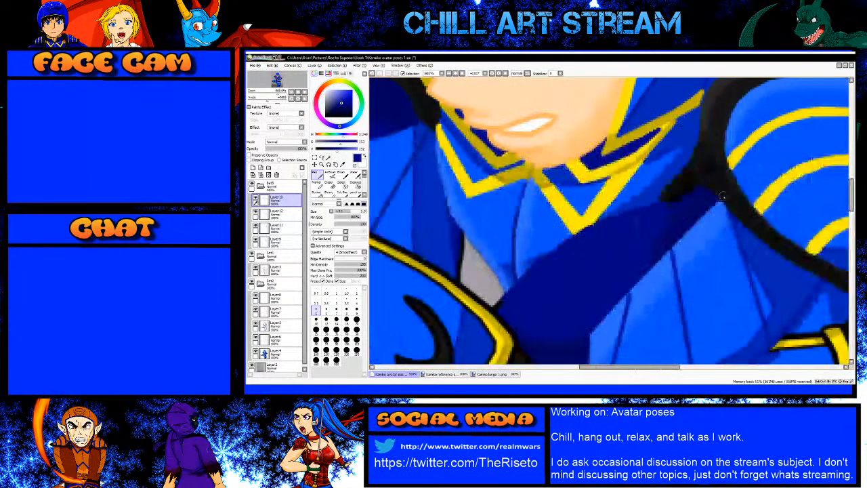
right_click(682, 216)
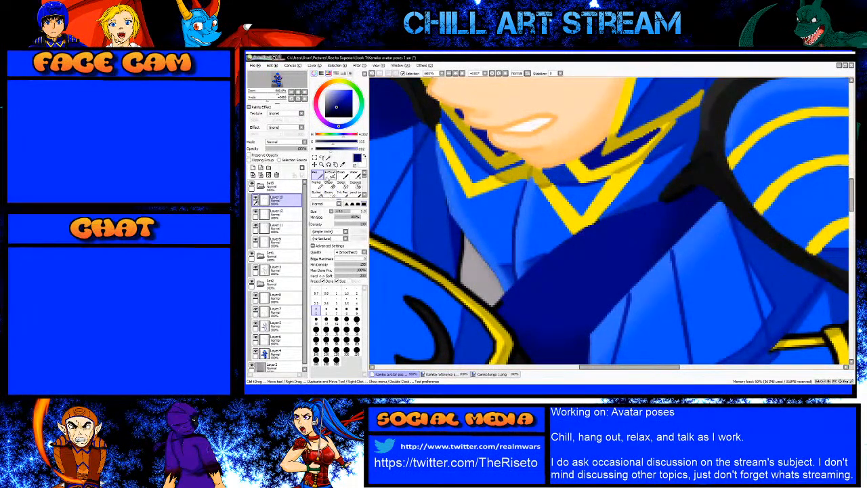
left_click(279, 215)
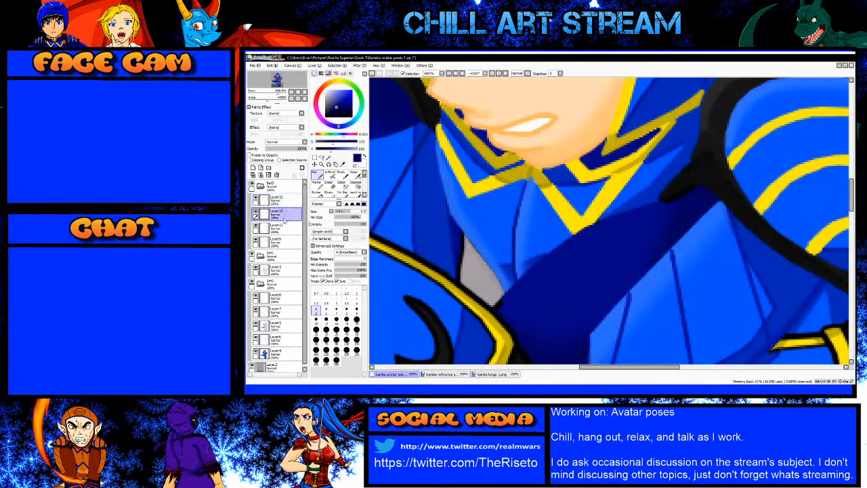
left_click(331, 175)
scroll(514, 298, "up", 3)
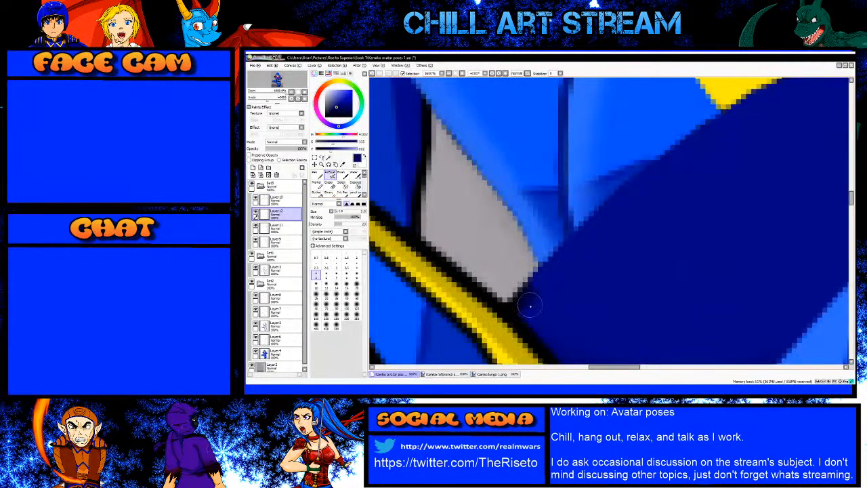
mouse_move(518, 310)
left_mouse_down()
mouse_move(536, 302)
mouse_move(549, 310)
left_mouse_up()
Step: Paint dark blue with the Pen over the black outline between the grey gap and the lower end of the sash
scroll(557, 287, "down", 2)
scroll(552, 272, "up", 2)
key("n")
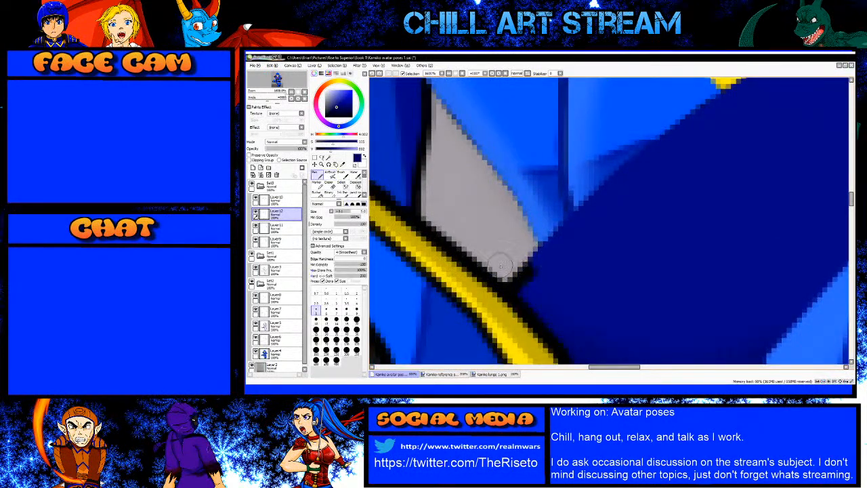
right_click(613, 228)
left_click_drag(515, 284, 529, 273)
scroll(626, 210, "down", 3)
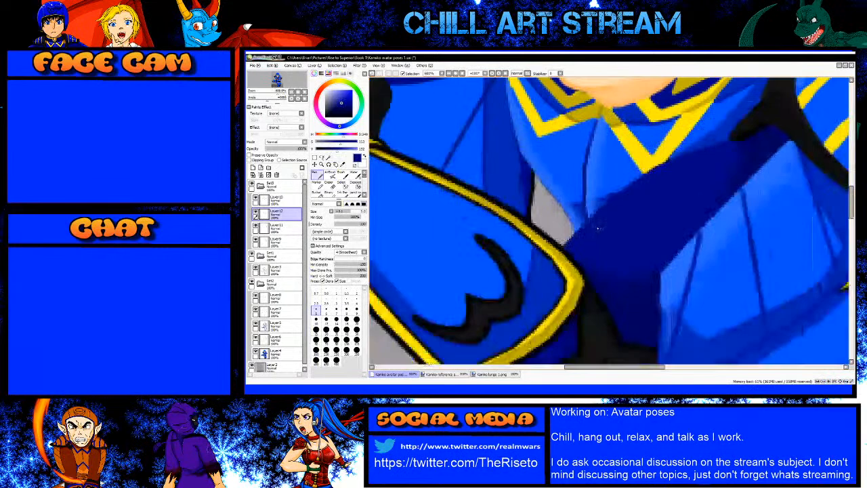
Step: Clean up the paint around the black tip at the sash's upper end on Layer12 with a smaller Eraser
scroll(643, 197, "up", 3)
right_click(698, 234)
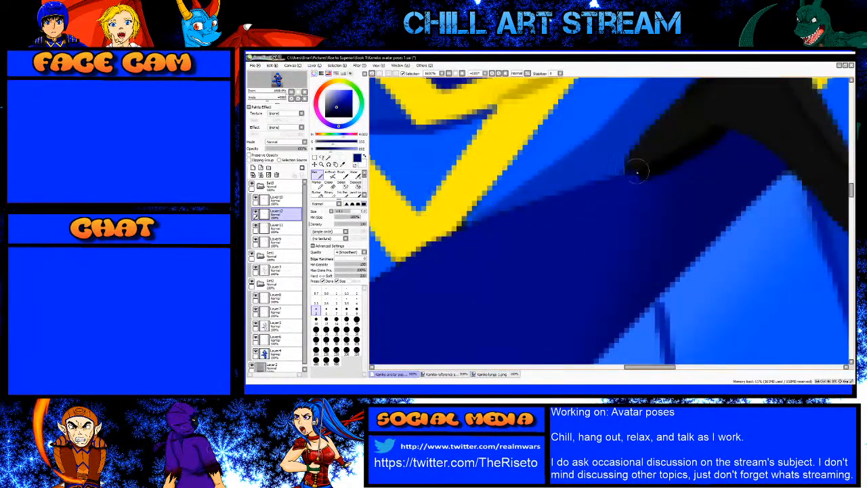
key("e")
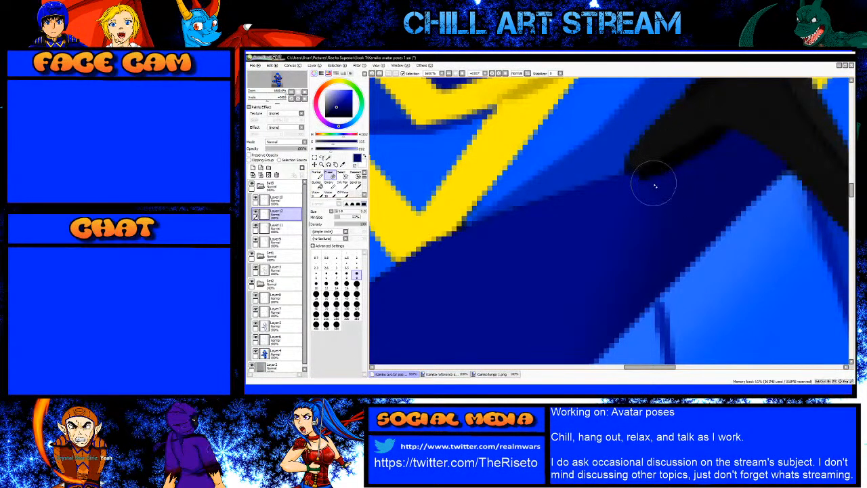
key("Right")
key("bracketleft")
key("bracketleft")
key("bracketleft")
key("bracketleft")
key("bracketleft")
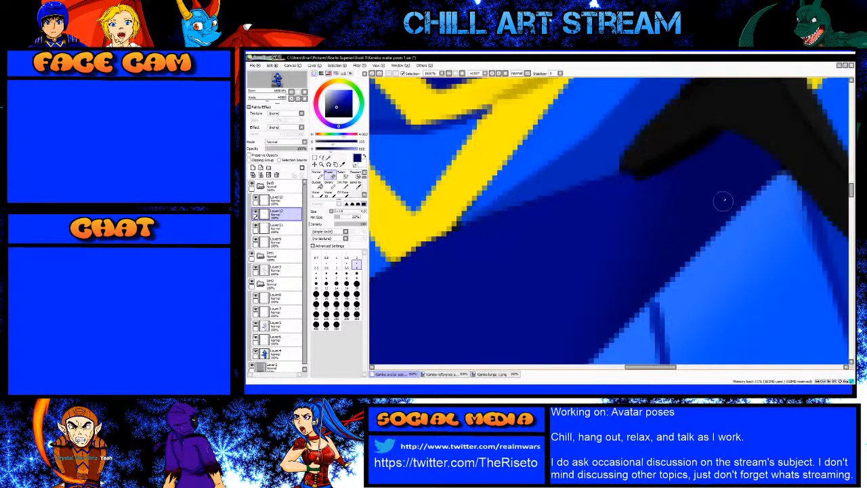
scroll(330, 177, "up", 1)
Step: Airbrush dark blue beneath the black tip on Layer12, and paint its lower edge with the Pen on Layer11
left_click(330, 176)
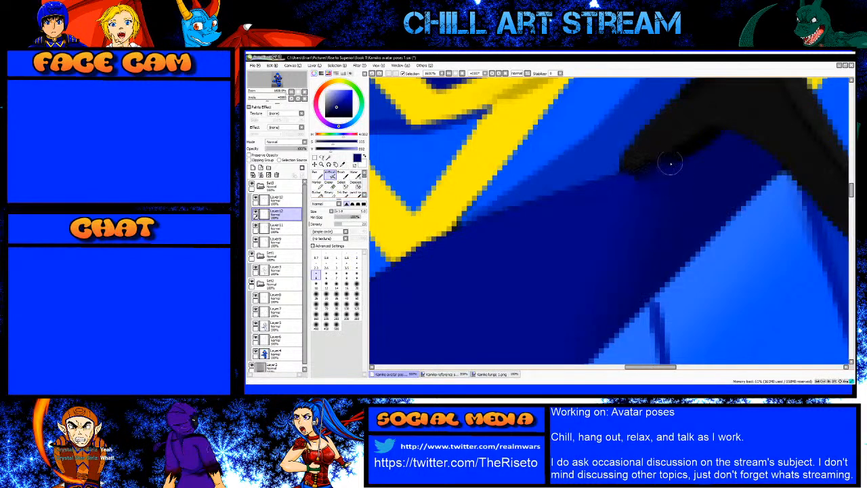
mouse_move(698, 150)
left_mouse_down()
mouse_move(635, 181)
mouse_move(680, 164)
mouse_move(634, 184)
left_mouse_up()
right_click(547, 231)
left_click(279, 229)
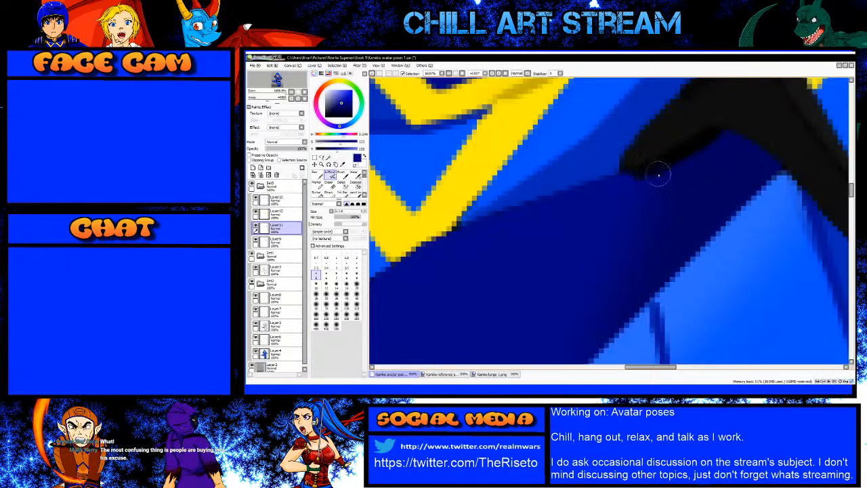
key("n")
mouse_move(635, 185)
left_mouse_down()
mouse_move(677, 161)
mouse_move(667, 163)
mouse_move(707, 162)
left_mouse_up()
Step: Blend the sash shading under the black tip on Layer12 with the Airbrush, using the darker blue sampled there
right_click(722, 160)
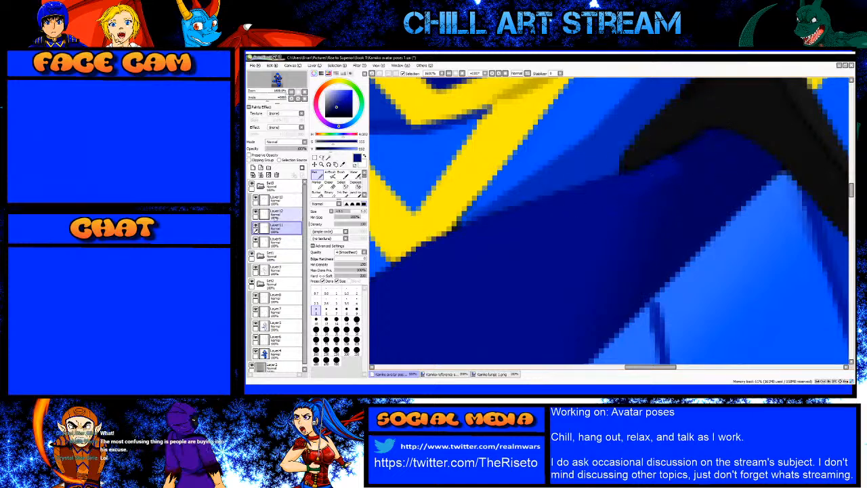
left_click(276, 212)
left_click(331, 175)
mouse_move(677, 171)
left_mouse_down()
mouse_move(683, 166)
mouse_move(646, 187)
mouse_move(694, 159)
mouse_move(652, 165)
mouse_move(651, 174)
left_mouse_up()
left_click_drag(703, 152, 678, 165)
scroll(638, 208, "down", 4)
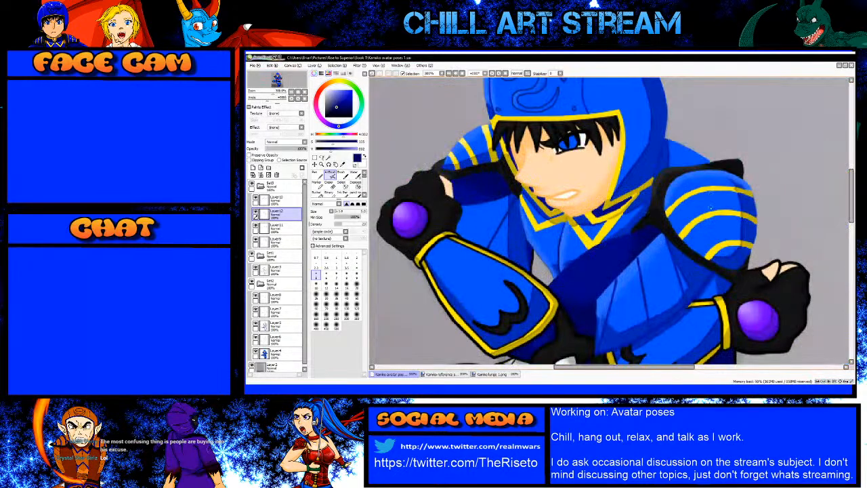
scroll(441, 177, "down", 1)
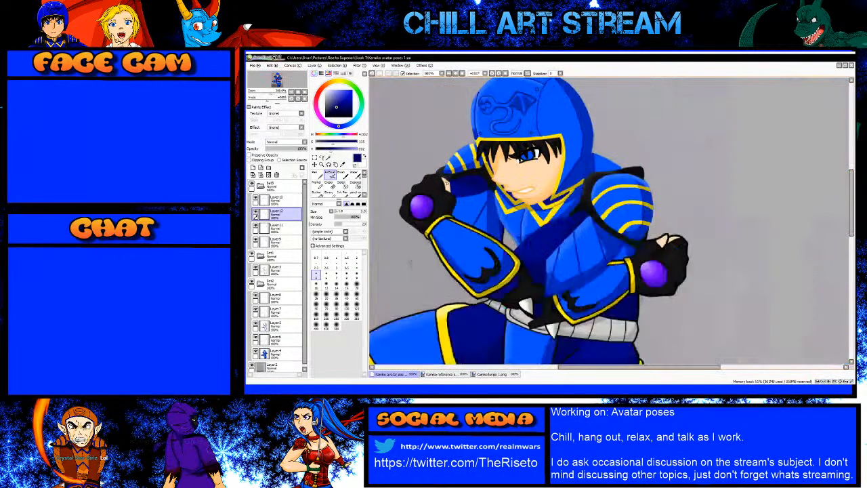
Step: Paint bright yellow over the outer black outline of the bracer's wrist band on the topmost layer with a smaller Pen
scroll(398, 235, "up", 2)
scroll(464, 231, "up", 3)
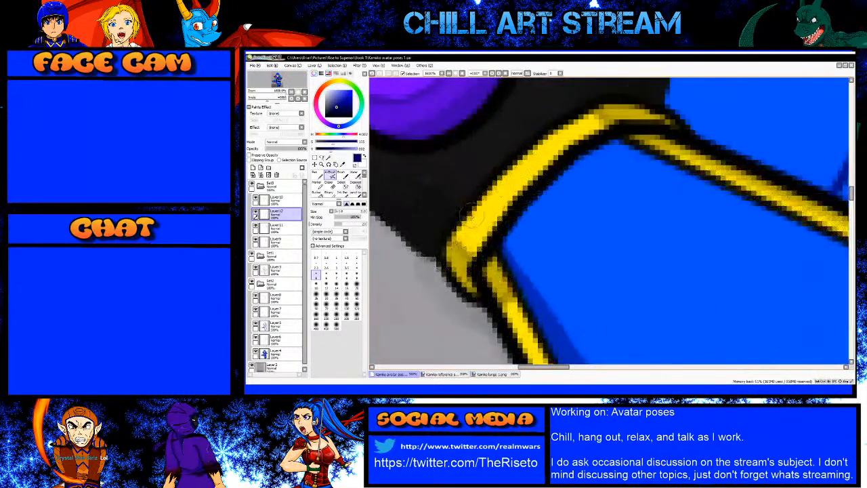
left_click(464, 231, "alt")
left_click(274, 198)
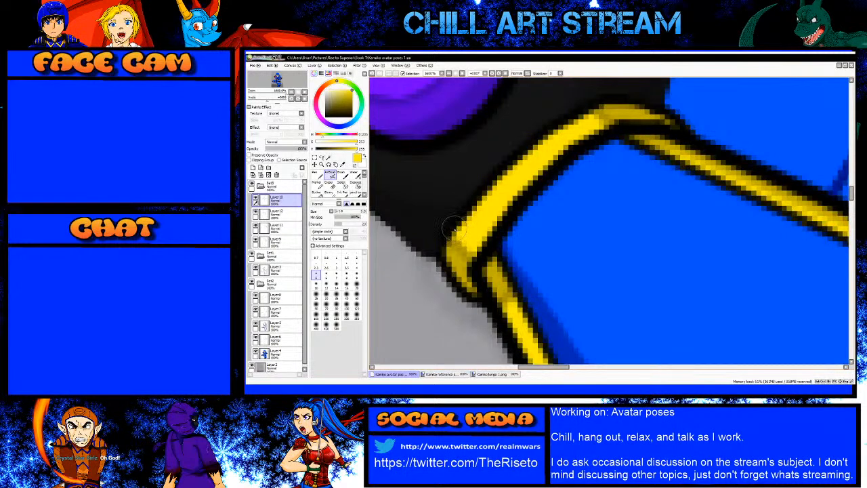
key("bracketleft")
key("bracketleft")
key("n")
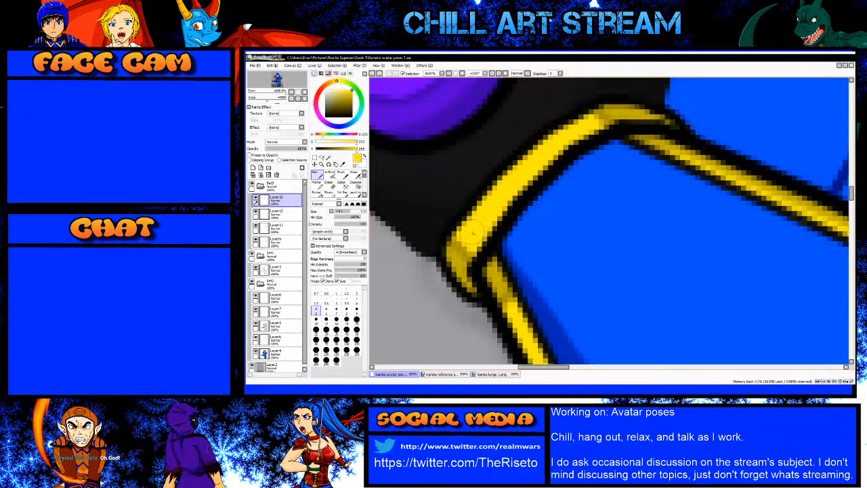
key("bracketleft")
key("bracketleft")
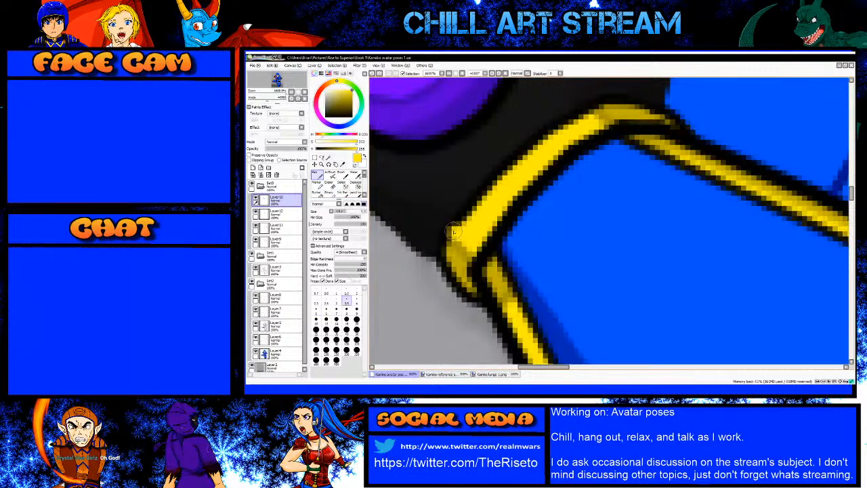
mouse_move(481, 193)
left_mouse_down()
mouse_move(523, 149)
mouse_move(570, 126)
mouse_move(565, 119)
mouse_move(591, 124)
mouse_move(588, 108)
mouse_move(557, 140)
left_mouse_up()
Step: Touch up the shaded corners at both ends of the wrist band in darker yellow with a finer Pen
right_click(604, 114)
key("bracketleft")
key("bracketleft")
key("bracketleft")
left_click_drag(591, 103, 600, 116)
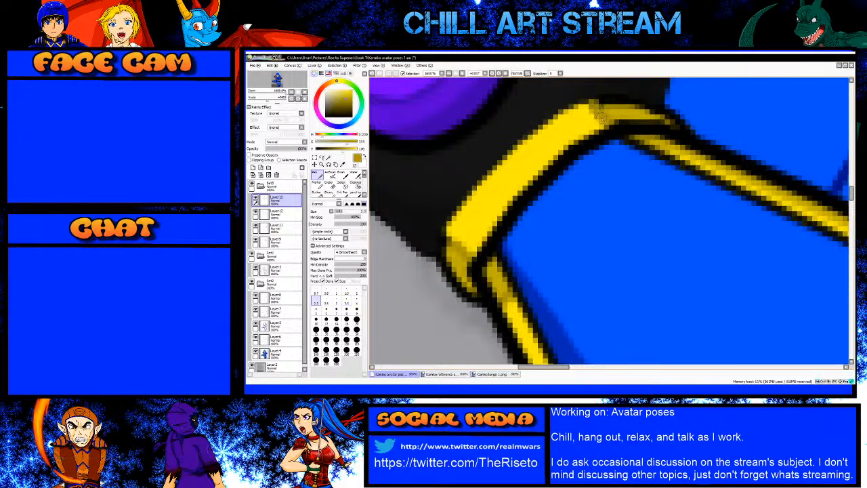
left_click_drag(442, 239, 458, 249)
Step: Cover the outer black outline at both shaded ends of the wrist band with dark yellow on Layer12
right_click(459, 266)
left_click(287, 214)
key("bracketright")
key("bracketright")
mouse_move(441, 247)
left_mouse_down()
mouse_move(470, 294)
mouse_move(442, 245)
left_mouse_up()
mouse_move(598, 106)
left_mouse_down()
mouse_move(640, 103)
mouse_move(670, 117)
mouse_move(667, 109)
mouse_move(645, 109)
mouse_move(686, 129)
left_mouse_up()
key("ctrl+z")
key("[")
key("[")
key("[")
key("[")
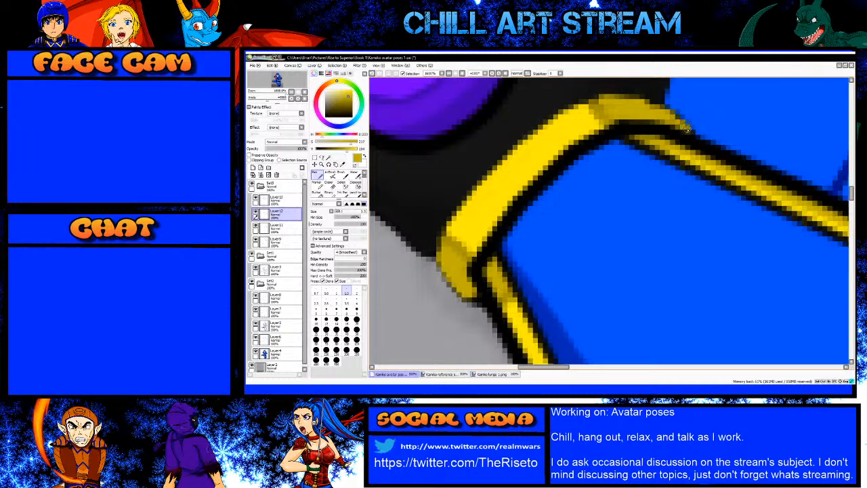
scroll(686, 129, "down", 5)
scroll(639, 133, "up", 3)
scroll(639, 134, "down", 2)
key("alt+Tab")
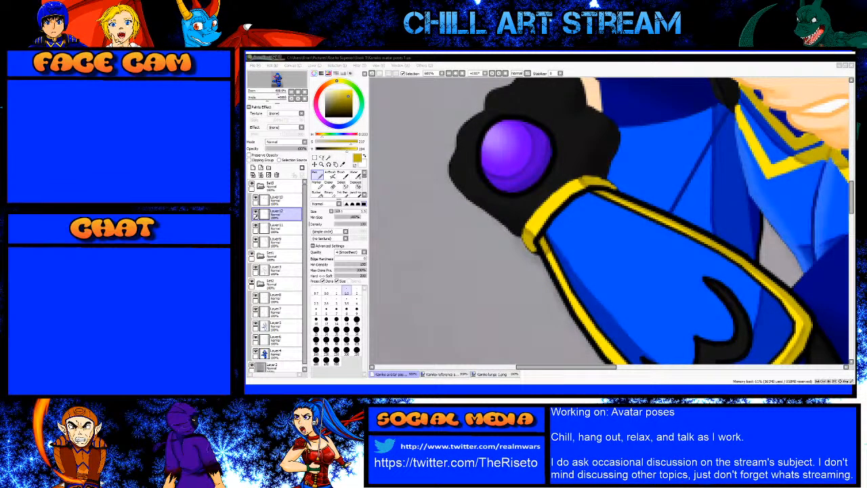
left_click(764, 64)
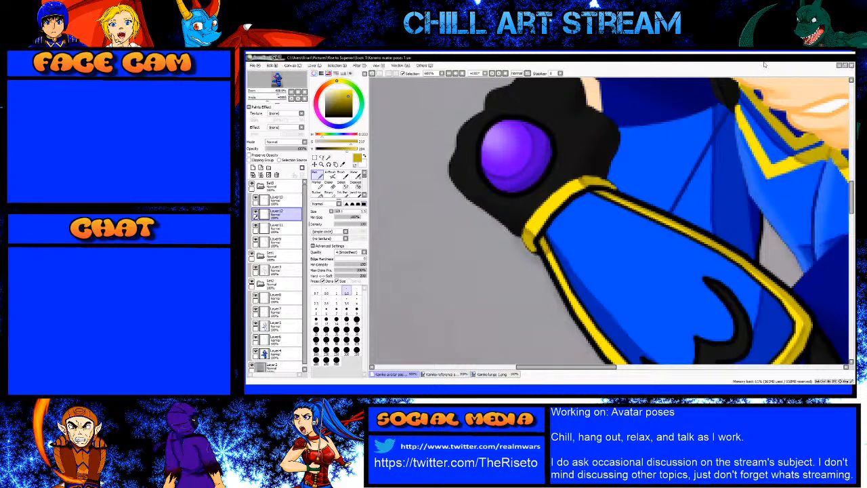
Step: Replace the black inner outline of the wrist band with dark yellow on Layer11, using a larger Pen
scroll(538, 230, "up", 3)
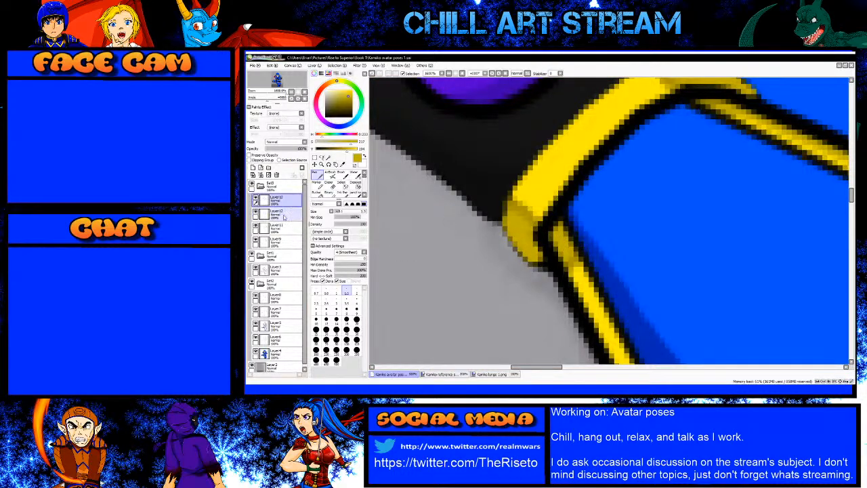
left_click(278, 226)
key("bracketright")
key("bracketright")
key("bracketright")
key("bracketright")
mouse_move(539, 261)
left_mouse_down()
mouse_move(555, 258)
mouse_move(539, 235)
left_mouse_up()
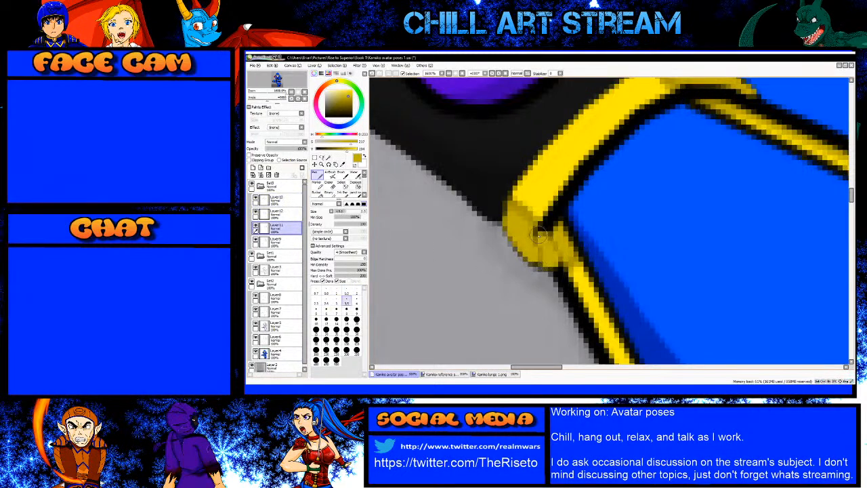
key("ctrl+z")
key("ctrl+z")
right_click(523, 208)
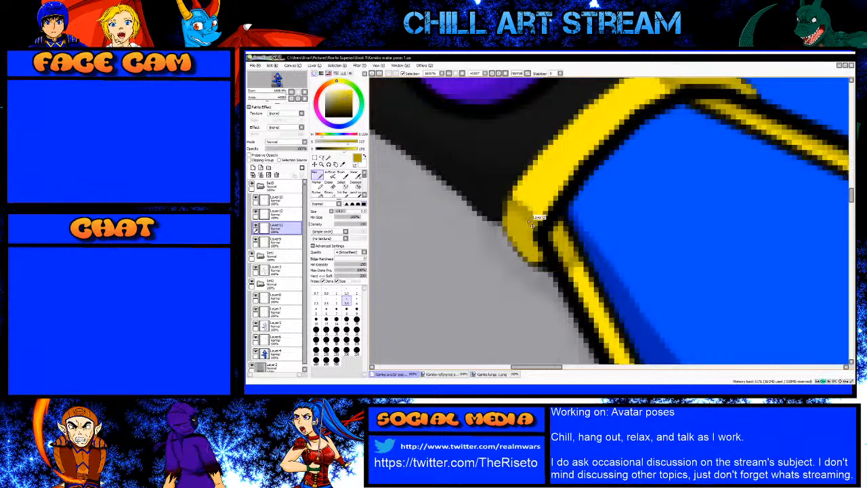
mouse_move(542, 262)
left_mouse_down()
mouse_move(550, 261)
mouse_move(540, 237)
mouse_move(589, 163)
left_mouse_up()
mouse_move(617, 135)
left_mouse_down()
mouse_move(687, 96)
mouse_move(664, 104)
left_mouse_up()
scroll(639, 177, "down", 3)
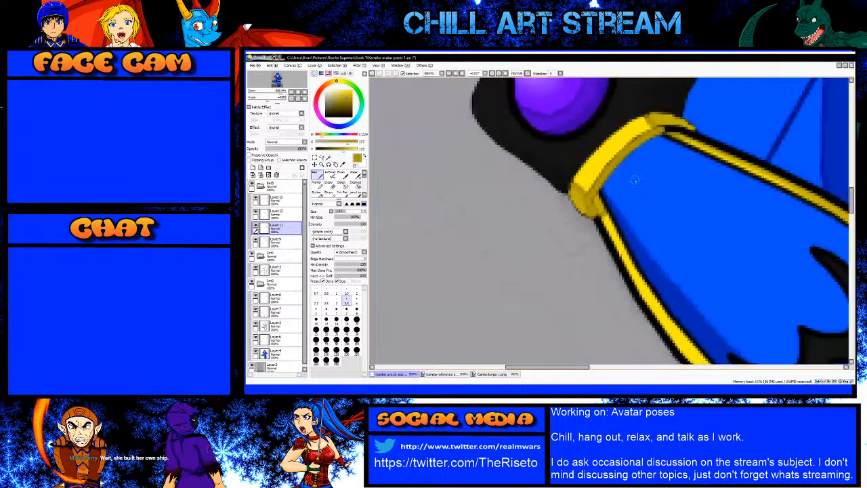
Step: Extend the dark yellow inner edge around the wrist band's upper end, refining its tip with a smaller Pen
scroll(664, 130, "up", 3)
left_click_drag(639, 177, 700, 183)
scroll(594, 176, "down", 2)
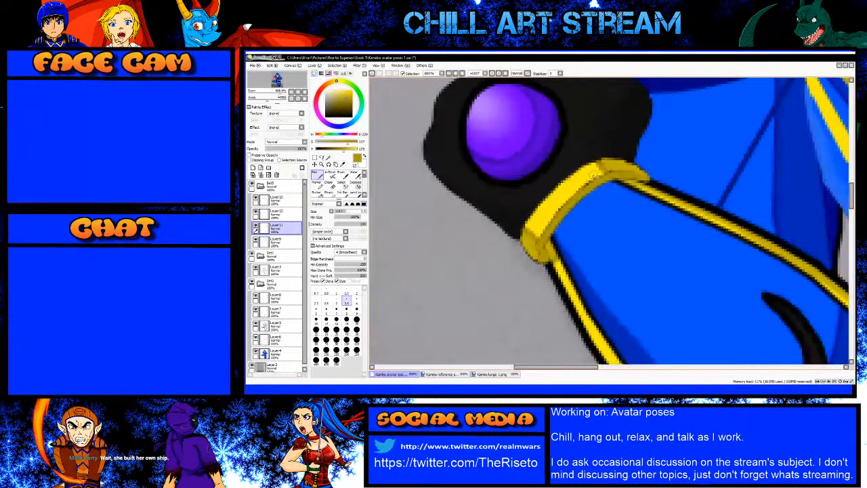
scroll(625, 175, "up", 2)
key("[")
key("[")
key("[")
key("[")
key("[")
left_click_drag(639, 171, 611, 164)
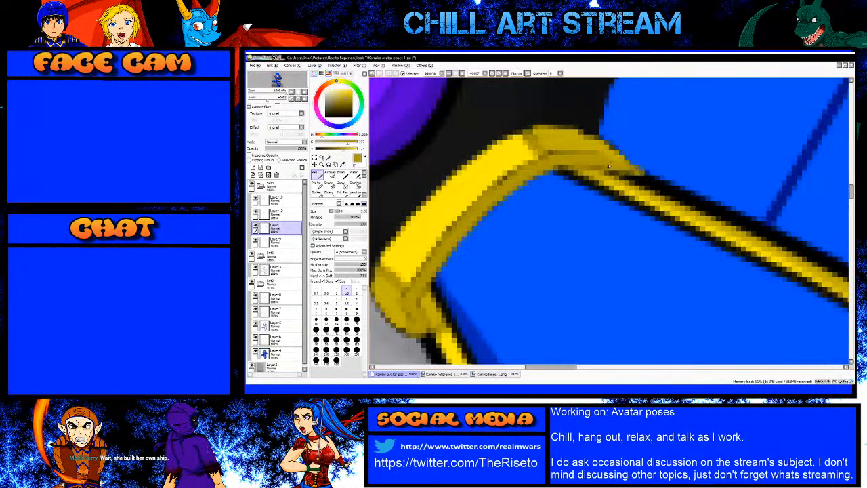
scroll(610, 165, "down", 3)
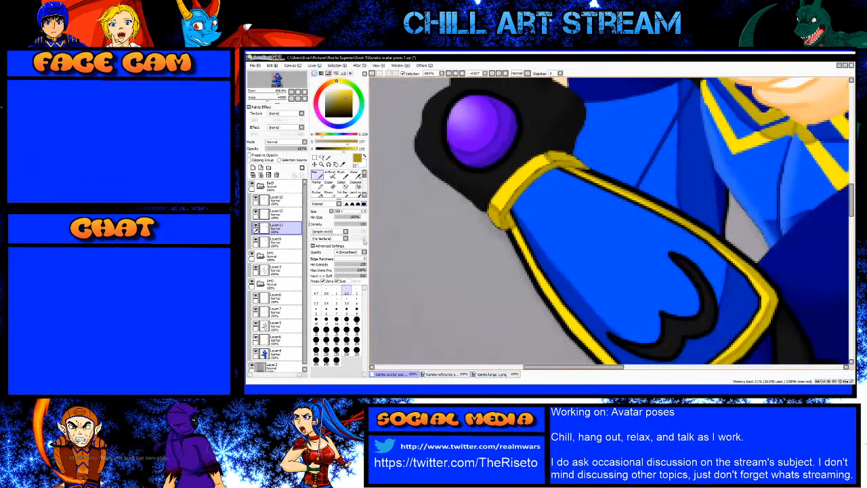
Step: Paint bright yellow on Layer9 over the outer black outline of the bracer's long trim, starting below the wrist band
left_click(294, 242)
scroll(511, 241, "up", 3)
left_click(539, 220, "alt")
key("]")
key("]")
key("]")
key("]")
key("]")
key("]")
key("]")
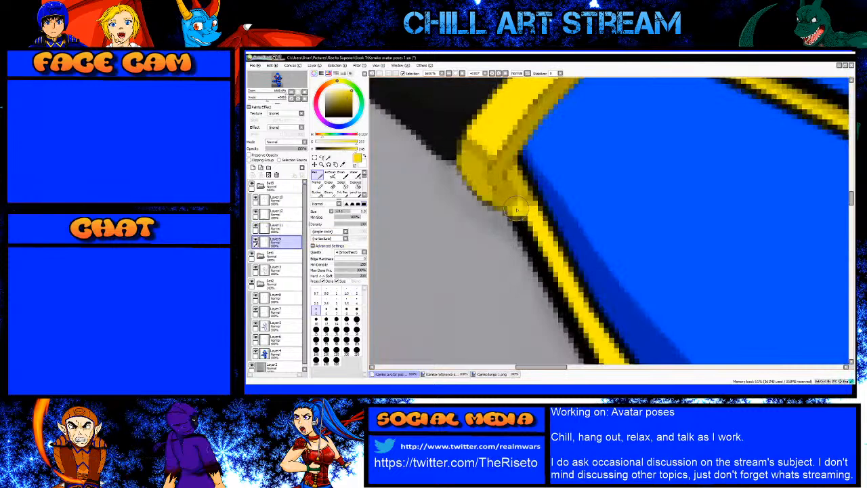
left_click(556, 291, "shift")
Step: Continue covering the trim's outer black outline in bright yellow with straight Pen strokes down to the bracer's lower corner
scroll(514, 198, "down", 3)
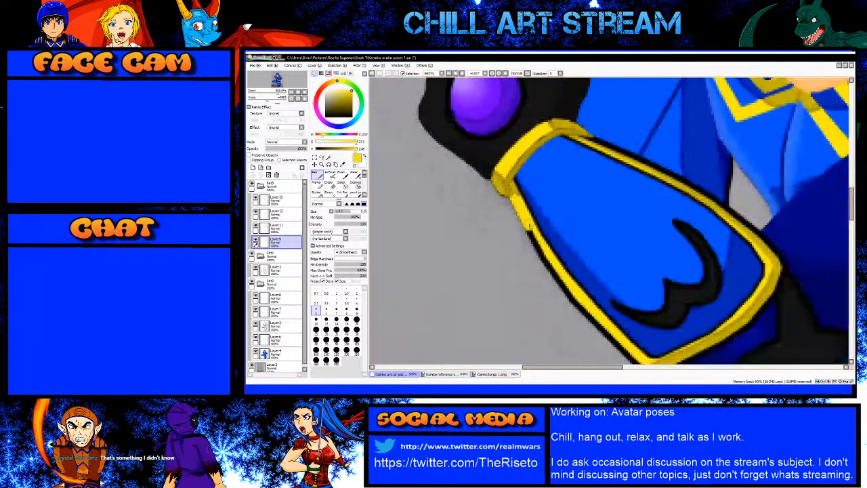
scroll(562, 284, "up", 3)
left_click(540, 243, "shift")
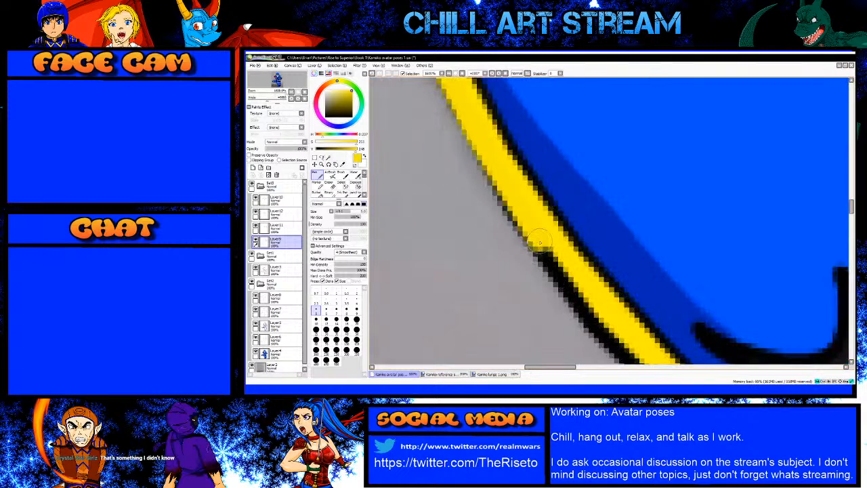
left_click(586, 313, "shift")
scroll(548, 247, "down", 3)
scroll(594, 312, "up", 3)
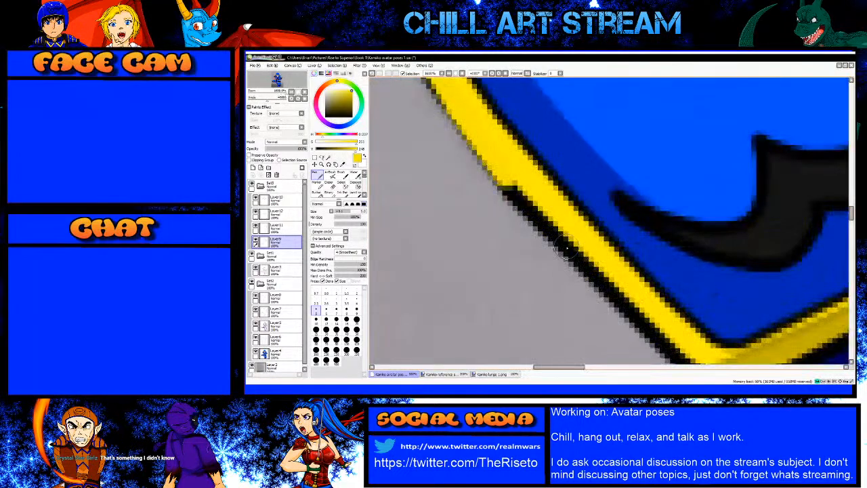
scroll(576, 261, "down", 3)
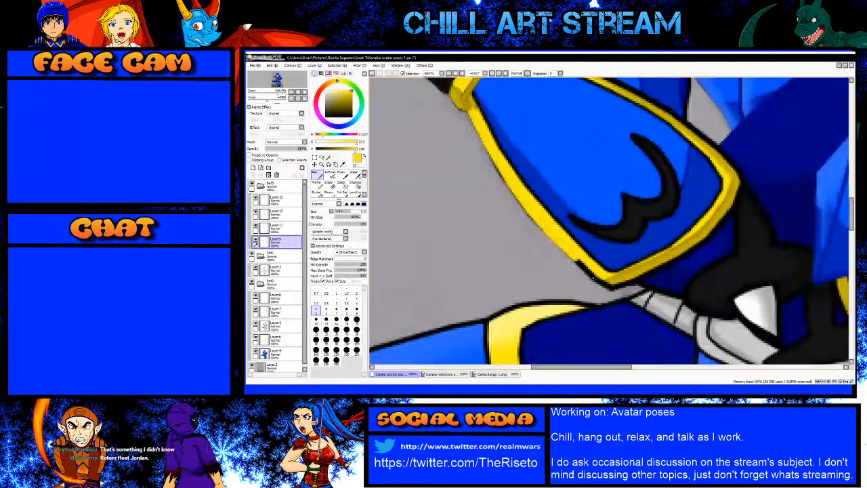
scroll(582, 264, "up", 3)
left_click(608, 263, "shift")
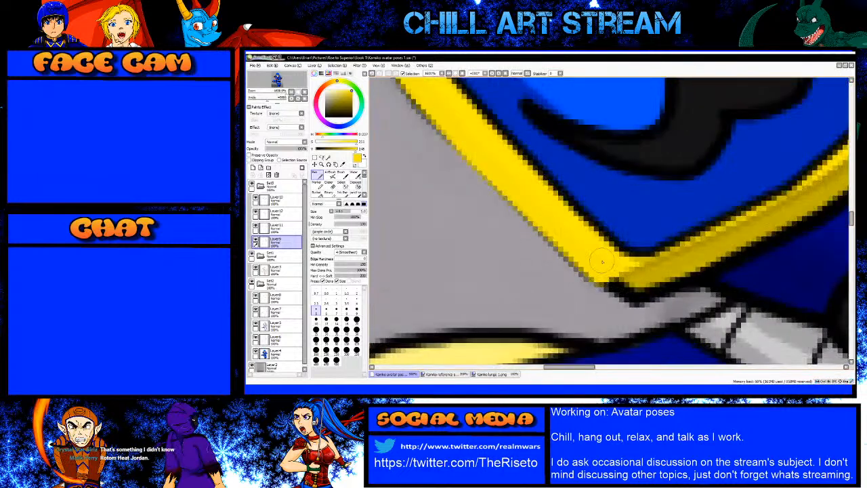
Step: Refine the trim's lower corner on Layer9 with bright yellow, adding a fine darker yellow Pen stroke at its tip
left_click_drag(634, 267, 642, 271)
right_click(640, 270)
key("[")
key("[")
key("[")
key("[")
left_click(605, 285, "shift")
scroll(603, 285, "down", 3)
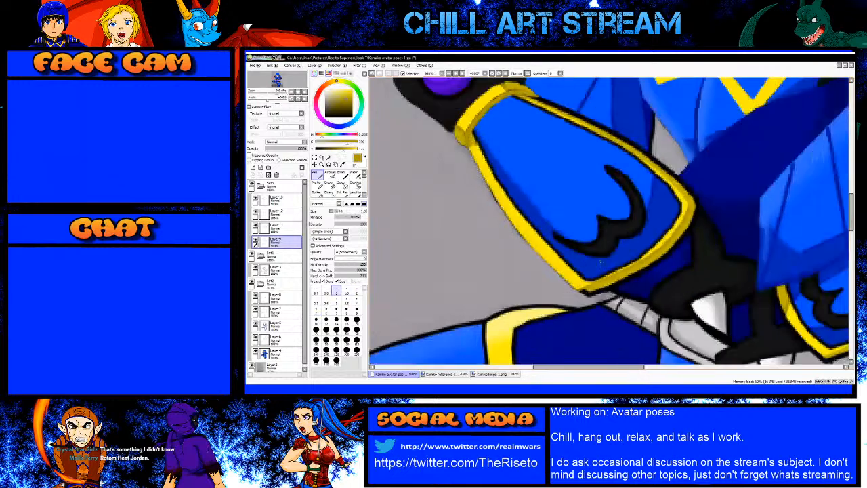
Step: Cover the black outline under the trim's lower edge with sampled dark yellow, using a larger Pen from the corner outward
scroll(602, 285, "up", 2)
right_click(608, 286)
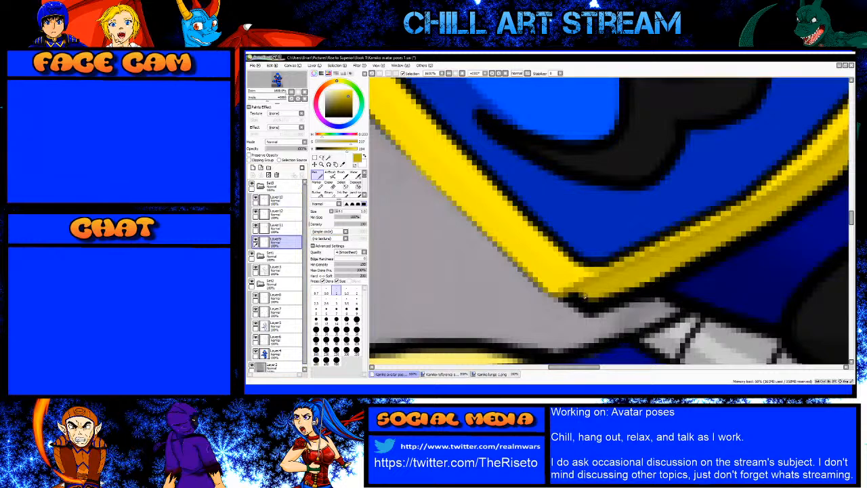
key("bracketright")
key("bracketright")
key("bracketright")
key("bracketright")
key("bracketright")
key("bracketright")
key("bracketright")
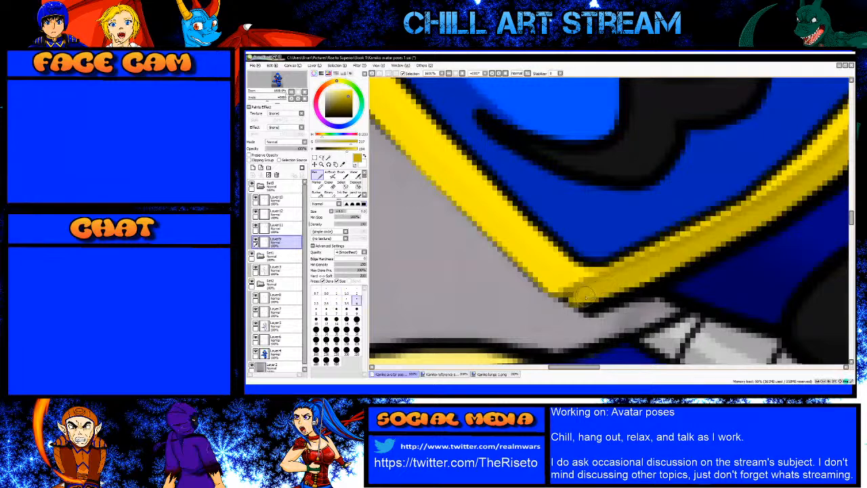
left_click_drag(583, 300, 595, 305)
left_click(669, 279, "shift")
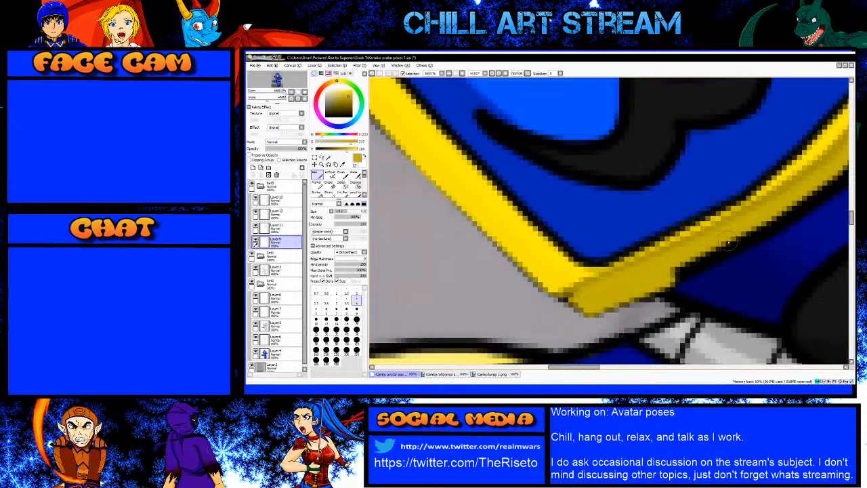
left_click(774, 226, "shift")
Step: Continue the dark yellow edge with straight Pen strokes up the trim's outer curve to the corner near the elbow
mouse_move(774, 226)
left_mouse_down()
mouse_move(515, 307)
mouse_move(655, 228)
mouse_move(564, 277)
left_mouse_up()
left_click(617, 300, "shift")
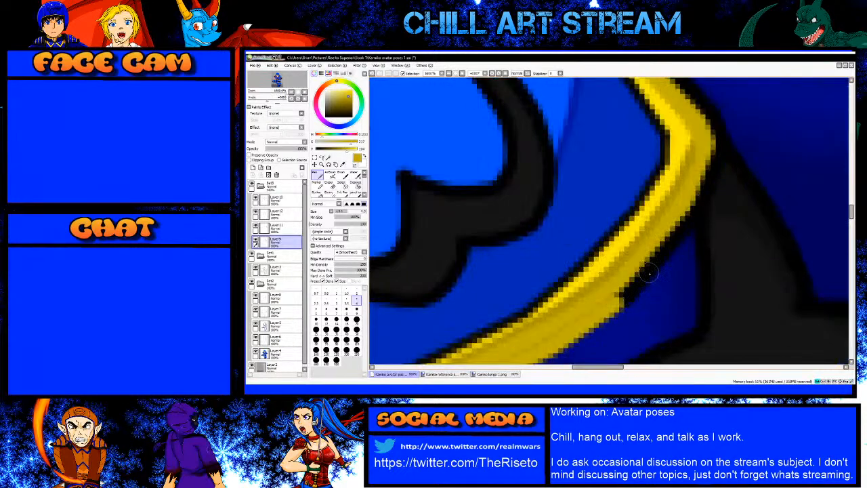
left_click(650, 268, "shift")
left_click(685, 222, "shift")
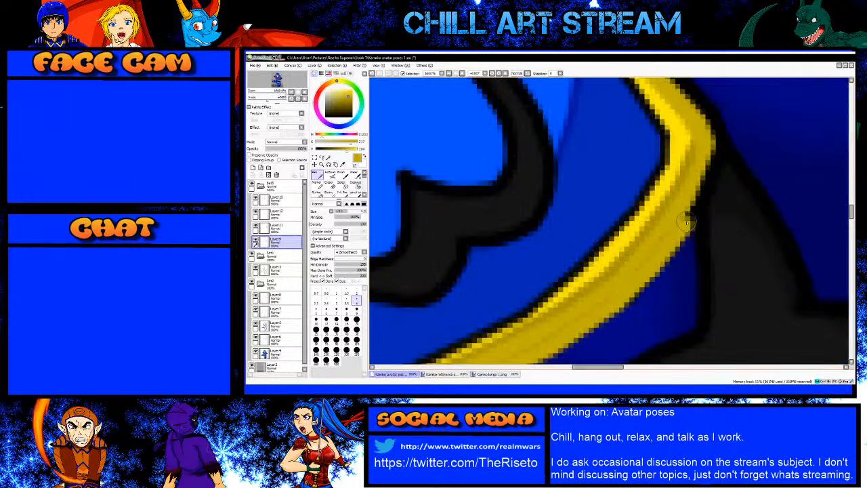
left_click(706, 185, "shift")
left_click(722, 144, "shift")
left_click(725, 126, "shift")
Step: Replace the black outline along the trim's long upper edge with dark yellow, from the elbow corner to the wrist band
scroll(654, 283, "down", 2)
scroll(674, 192, "up", 2)
left_click(672, 182, "shift")
left_click(672, 183, "shift")
key("ctrl+z")
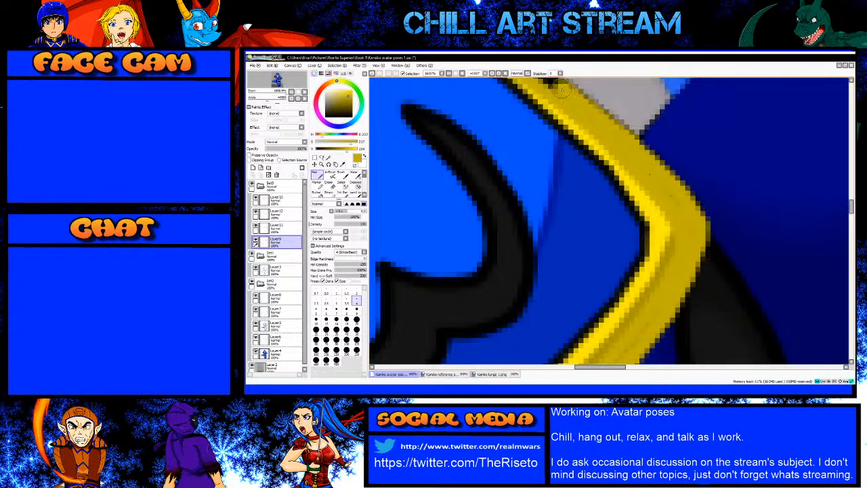
scroll(609, 266, "down", 2)
scroll(609, 266, "up", 2)
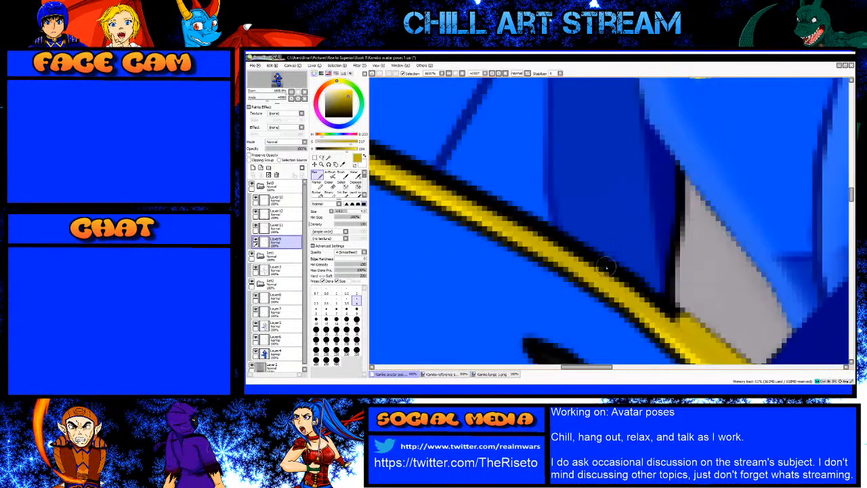
scroll(494, 206, "down", 3)
scroll(529, 223, "up", 3)
key("ctrl+z")
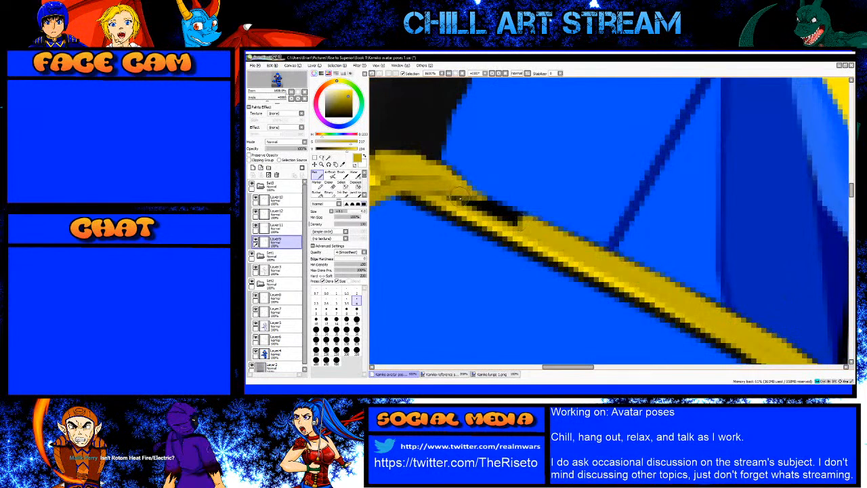
left_click_drag(473, 203, 521, 222)
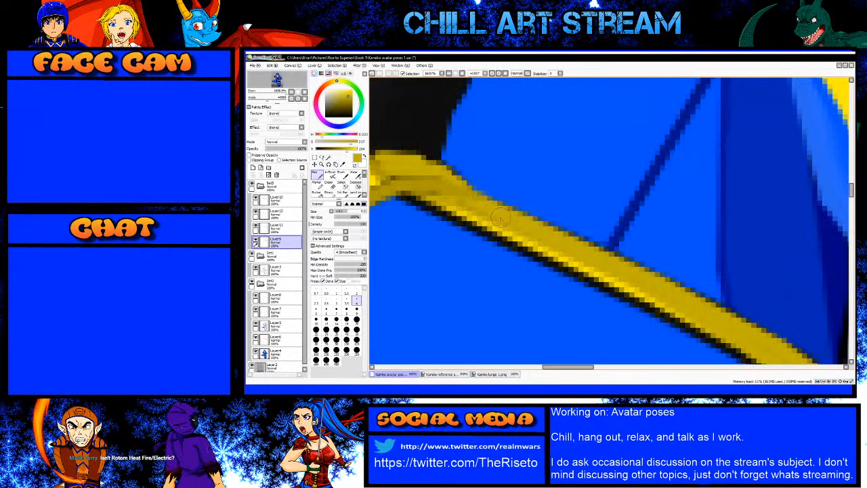
Step: Erase the leftover line art around the outside of the yellow wrist band on Layer3 with a larger Eraser
scroll(500, 218, "down", 3)
scroll(501, 221, "down", 3)
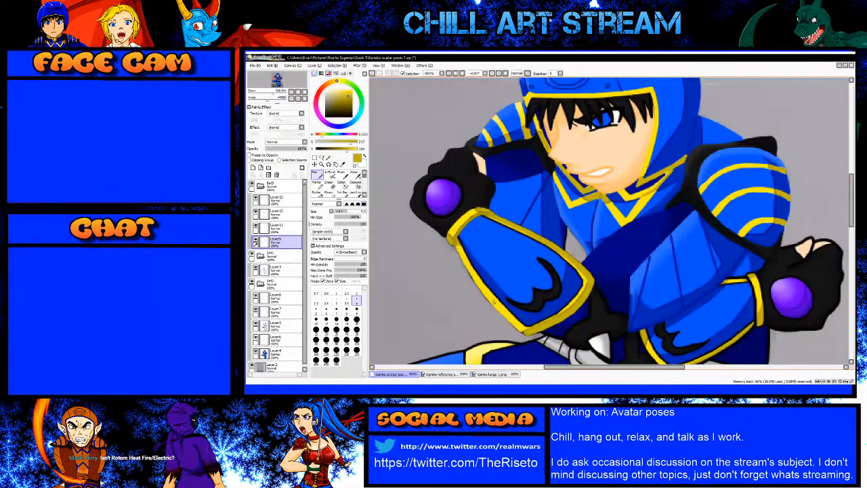
scroll(494, 303, "up", 4)
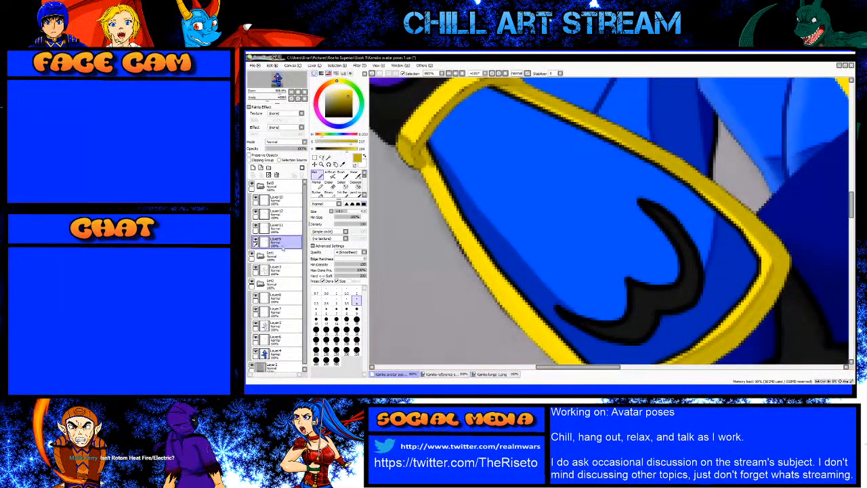
left_click(277, 269)
key("e")
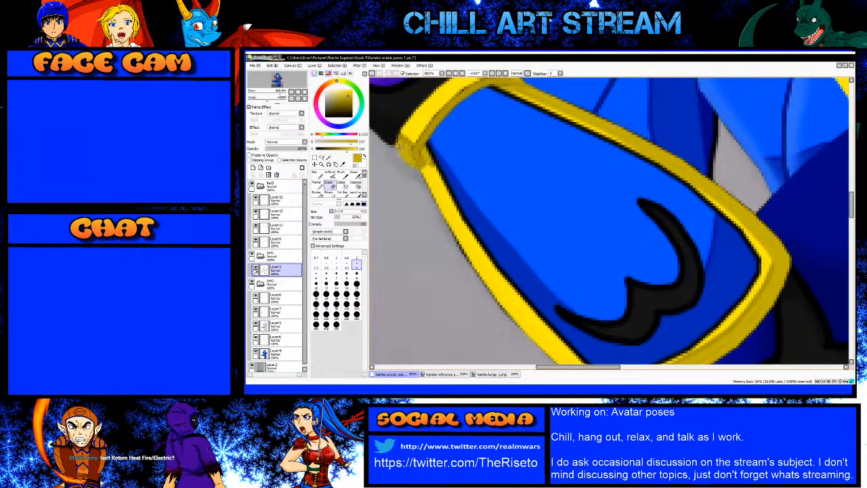
key("bracketright")
key("bracketright")
key("bracketright")
key("bracketright")
key("bracketright")
key("bracketright")
key("bracketright")
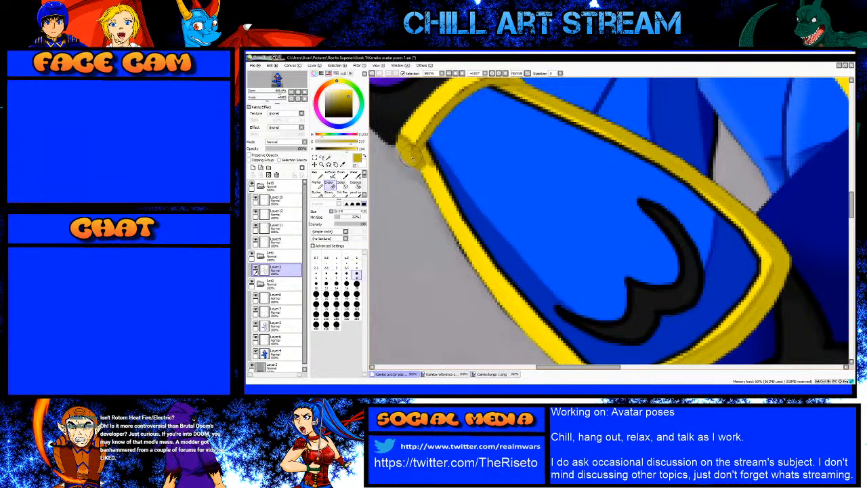
left_click_drag(406, 140, 456, 98)
Step: Erase the remaining Layer3 line art along the outer edges of the bracer's long yellow trim
scroll(421, 190, "down", 4)
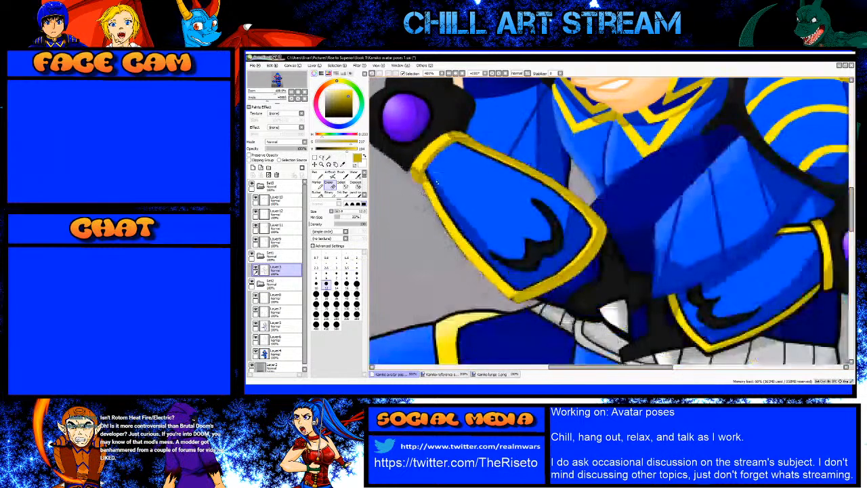
scroll(434, 125, "up", 5)
mouse_move(452, 146)
left_mouse_down()
mouse_move(454, 135)
mouse_move(522, 126)
mouse_move(494, 132)
mouse_move(580, 168)
mouse_move(797, 286)
mouse_move(738, 237)
mouse_move(734, 252)
left_mouse_up()
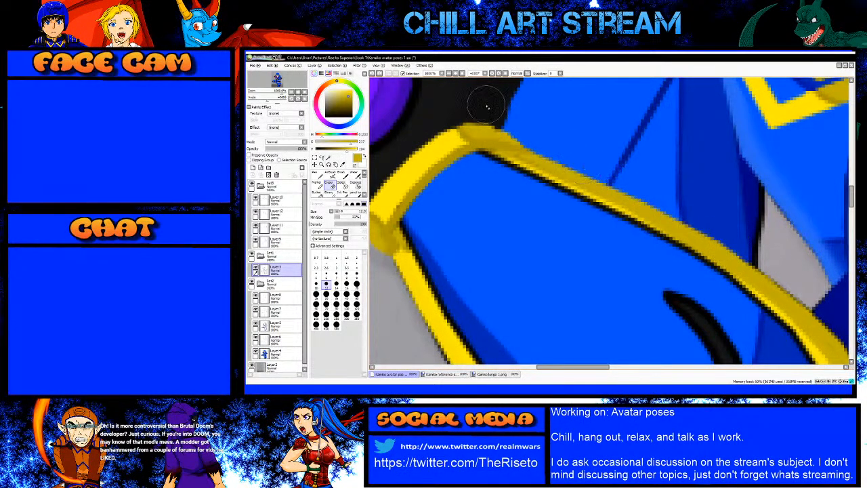
scroll(474, 109, "down", 3)
scroll(449, 216, "up", 1)
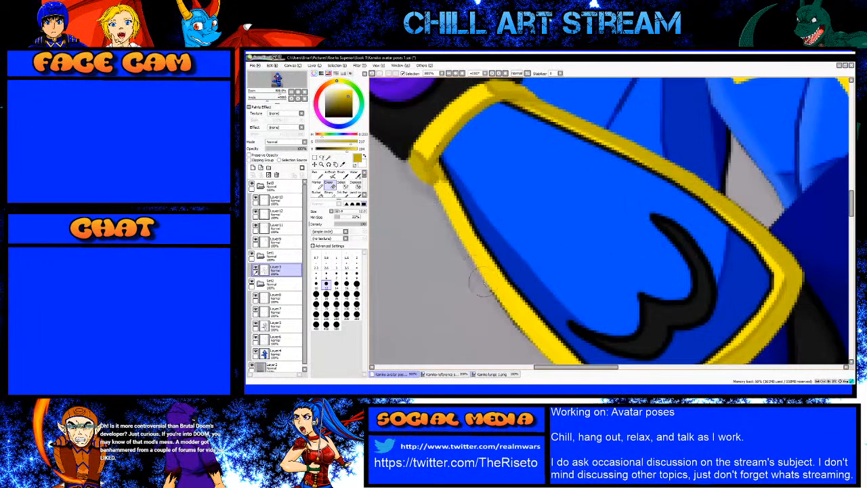
scroll(487, 273, "down", 2)
scroll(486, 273, "up", 3)
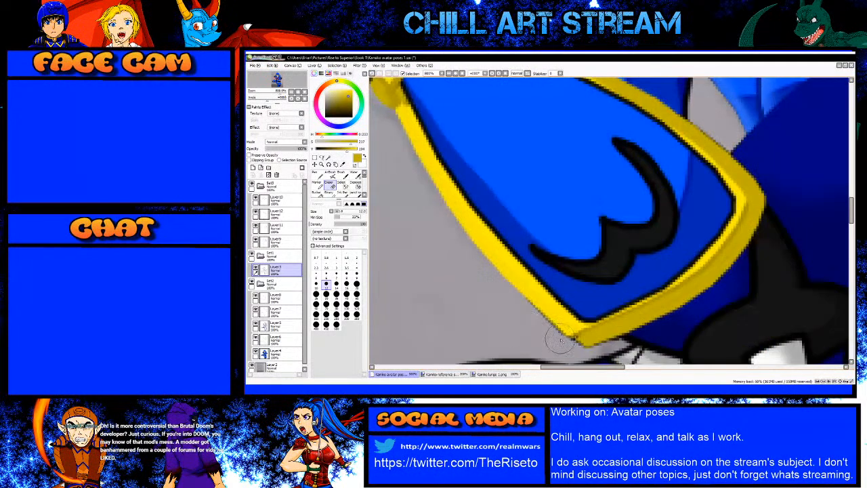
Step: Clean up the leftover outline around the trim's lower corner with a smaller Eraser
key("bracketleft")
key("bracketleft")
key("bracketleft")
key("bracketleft")
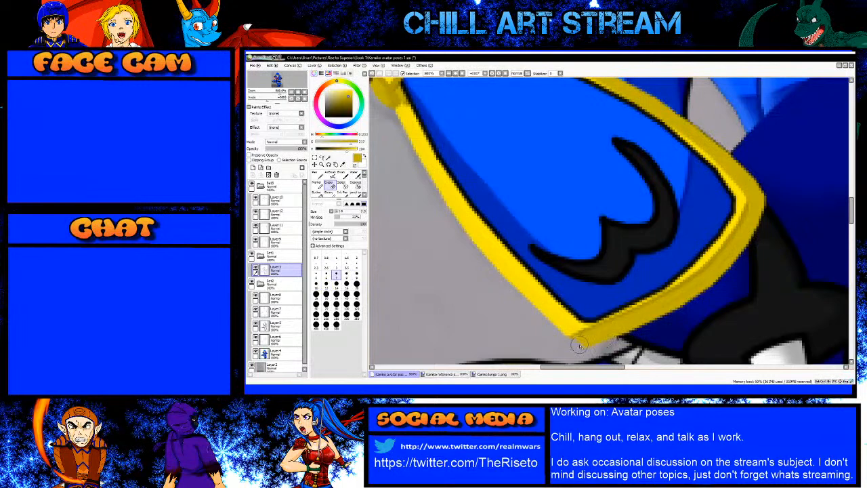
key("bracketleft")
key("bracketleft")
key("bracketleft")
key("bracketright")
key("bracketright")
key("bracketright")
Step: Erase the stray outline beside the trim's upper edge near the elbow, adjusting the Eraser size
left_click_drag(699, 130, 698, 119)
scroll(718, 111, "down", 3)
scroll(699, 127, "up", 1)
key("bracketright")
key("bracketright")
key("bracketright")
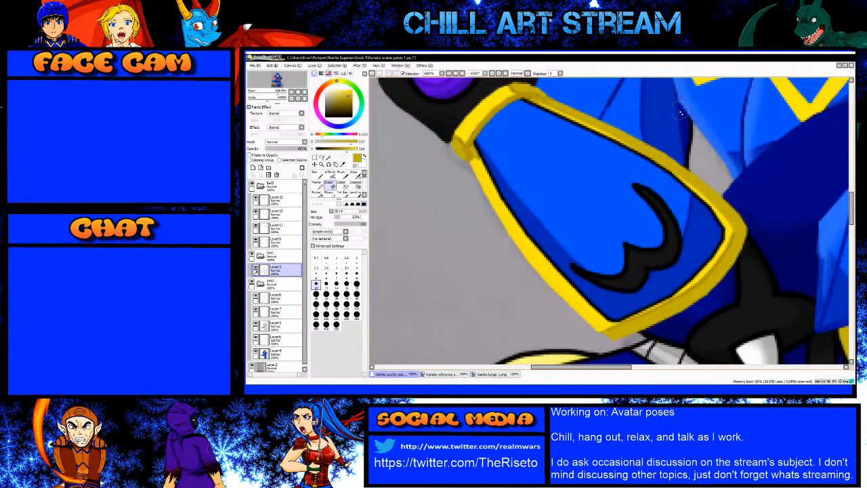
scroll(658, 117, "down", 4)
scroll(603, 215, "up", 4)
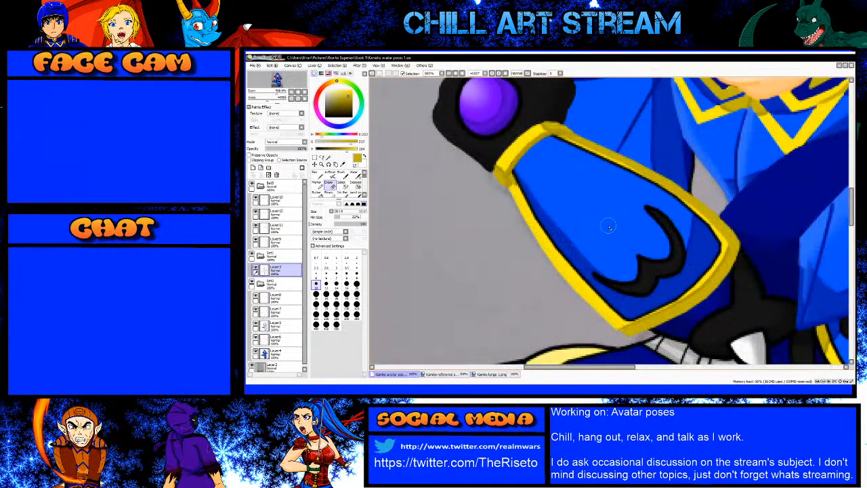
Step: Paint sampled dark blue on Layer9 over the trim's inner black outline, starting below the wrist band with a smaller Pen
left_click(555, 234, "alt")
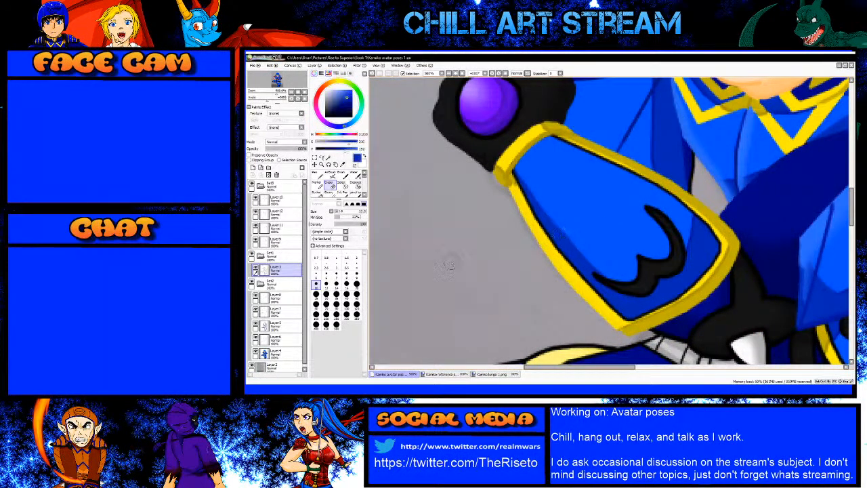
left_click(266, 242)
scroll(522, 176, "up", 4)
key("n")
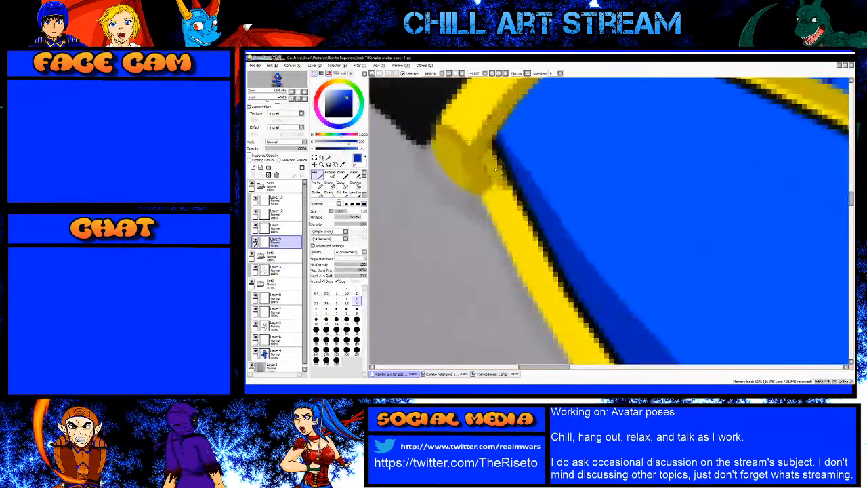
key("bracketleft")
key("bracketleft")
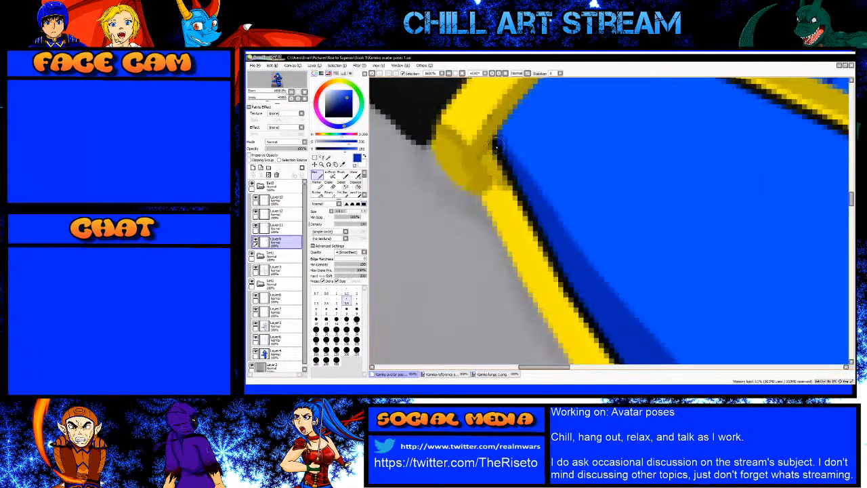
left_click_drag(519, 191, 562, 267)
left_click(588, 316, "shift")
Step: Continue covering the inner black outline in dark blue with straight Pen strokes down toward the bracer's lower corner
scroll(489, 203, "down", 3)
scroll(572, 303, "up", 3)
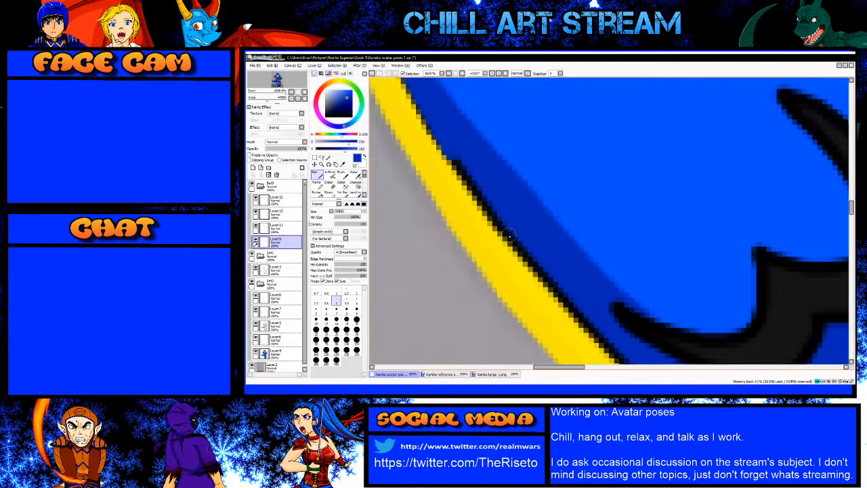
left_click(507, 234, "shift")
left_click(592, 329, "shift")
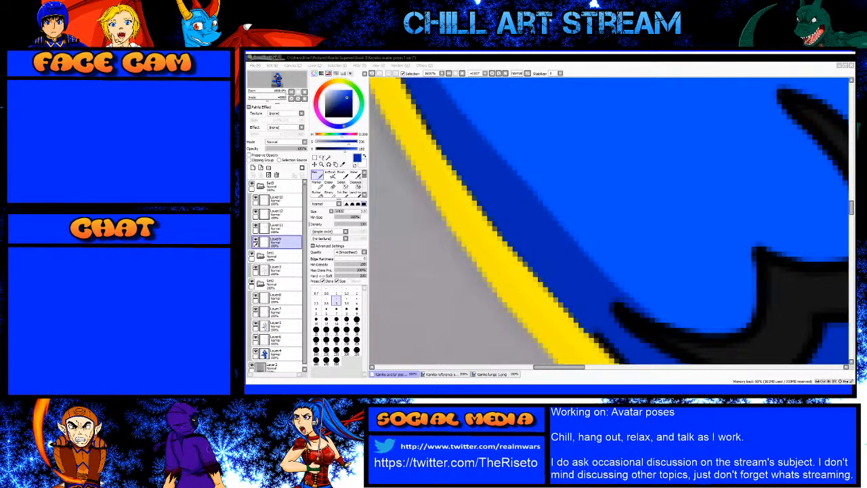
left_click(411, 350)
scroll(563, 302, "down", 4)
scroll(578, 317, "up", 4)
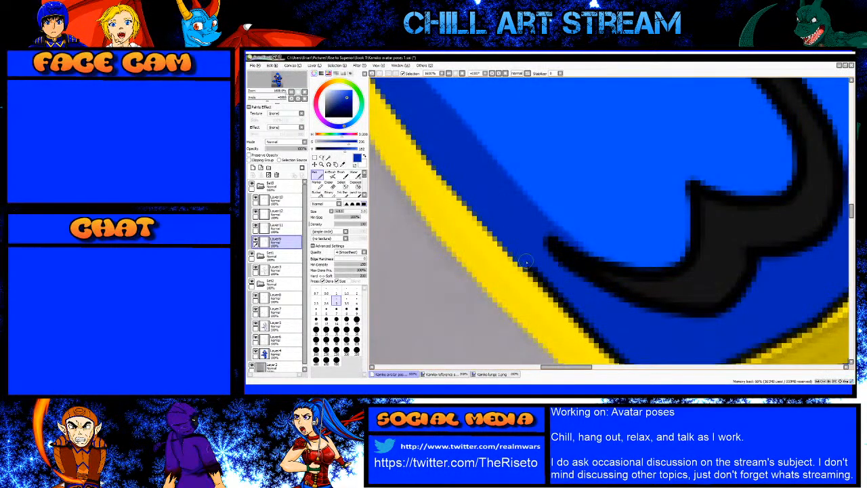
scroll(583, 316, "up", 3)
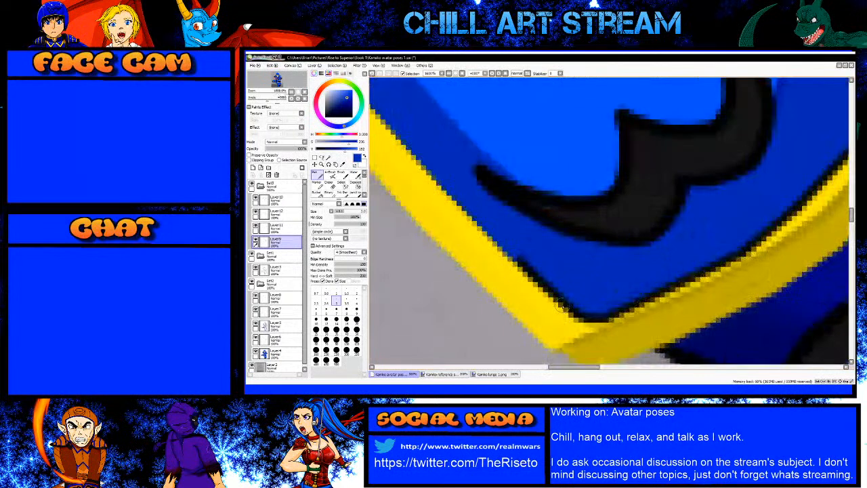
Step: Cover the inner black outline in dark blue around the lower corner and along the trim's lower edge
left_click_drag(589, 318, 601, 317)
left_click_drag(648, 293, 606, 315)
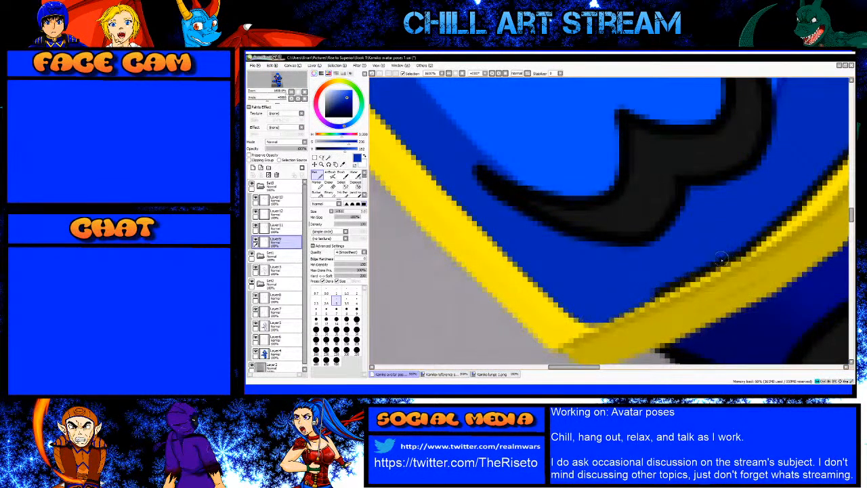
mouse_move(722, 257)
left_mouse_down()
mouse_move(654, 294)
mouse_move(761, 231)
left_mouse_up()
scroll(603, 294, "down", 2)
scroll(652, 286, "up", 2)
left_click(657, 287, "shift")
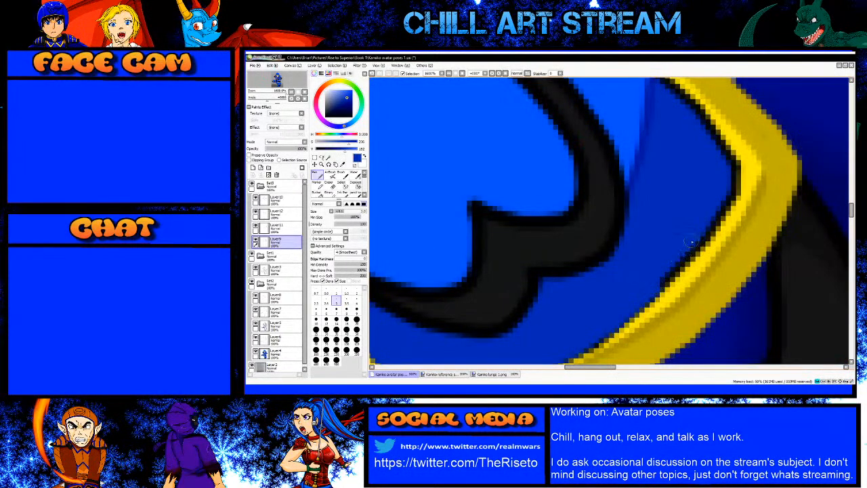
Step: Extend the dark blue over the inner outline up the trim's curve and around the elbow corner
left_click(700, 241, "shift")
left_click(723, 207, "shift")
left_click(731, 190, "shift")
left_click(733, 170, "shift")
left_click(717, 144, "shift")
Step: Cover the upper inner outline in dark blue up to the shadow's boundary, retouching its end with a smaller Pen
scroll(682, 221, "up", 3)
left_click(677, 176, "shift")
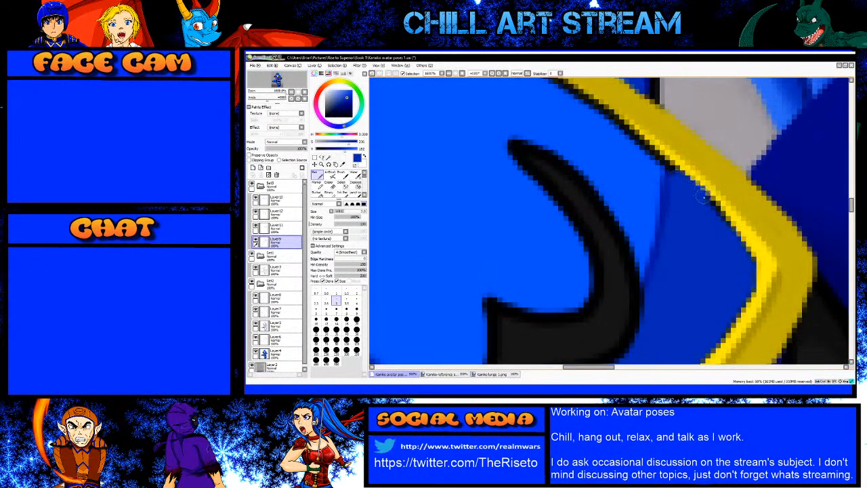
left_click(732, 236, "shift")
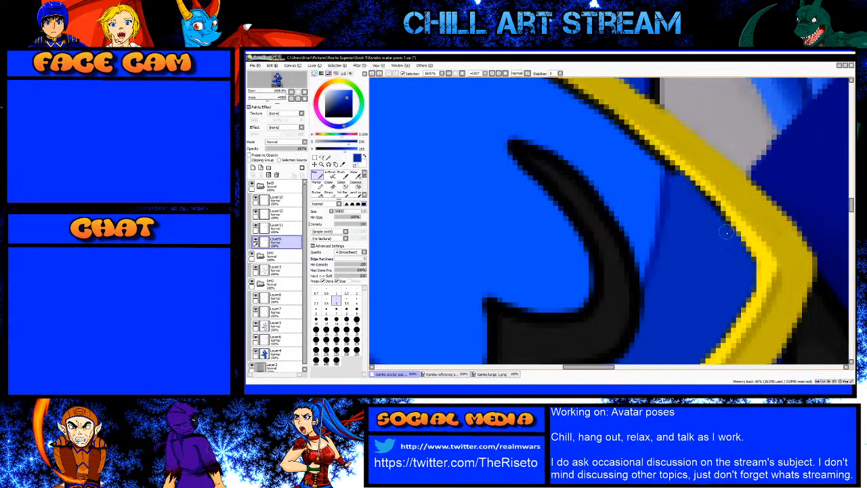
right_click(666, 190)
left_click(669, 173)
key("bracketleft")
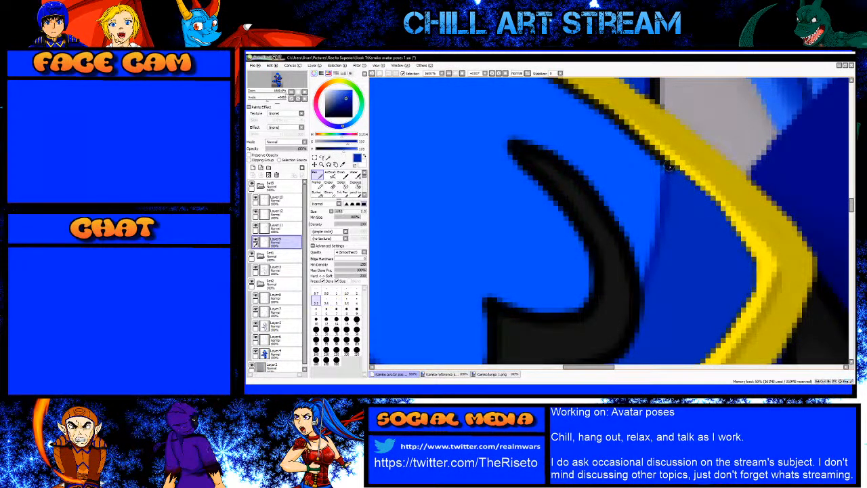
Step: On Layer 12, sample the bright blue and cover the bracer's inner black outline above the shadow boundary with straight, larger Pen strokes
left_click(279, 216)
right_click(640, 182)
key("bracketright")
key("bracketright")
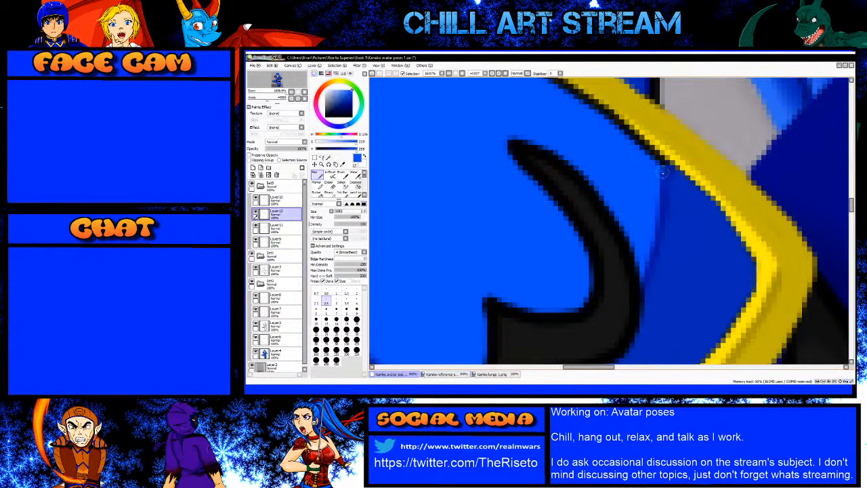
left_click(658, 164)
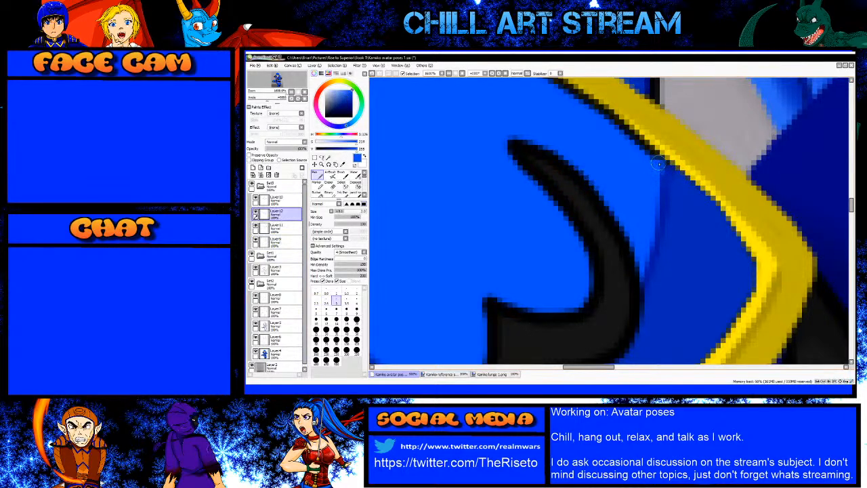
left_click(624, 129, "shift")
left_click(565, 88, "shift")
Step: Continue the bright blue over the inner outline along the trim's upper edge to the corner near the wrist
scroll(566, 90, "down", 4)
scroll(588, 244, "up", 4)
left_click(581, 232, "shift")
left_click(498, 193, "shift")
scroll(568, 240, "down", 2)
scroll(504, 188, "up", 2)
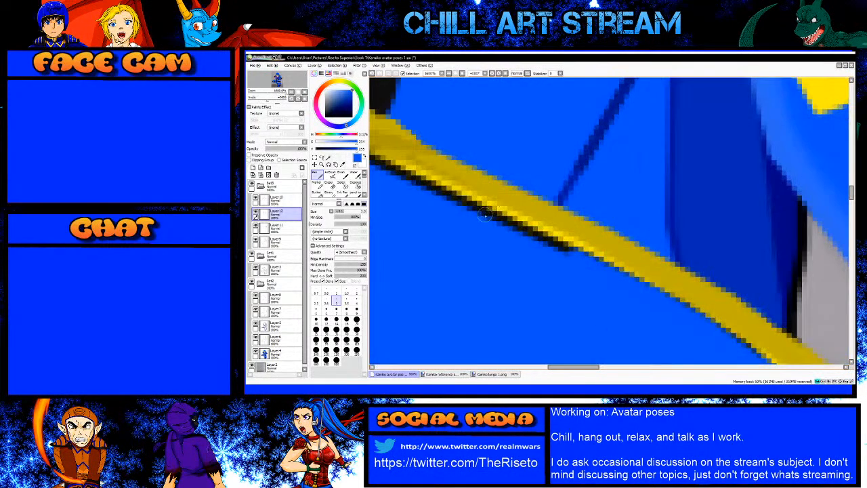
left_click(484, 214, "shift")
scroll(540, 220, "down", 2)
scroll(461, 207, "up", 2)
left_click(448, 183, "shift")
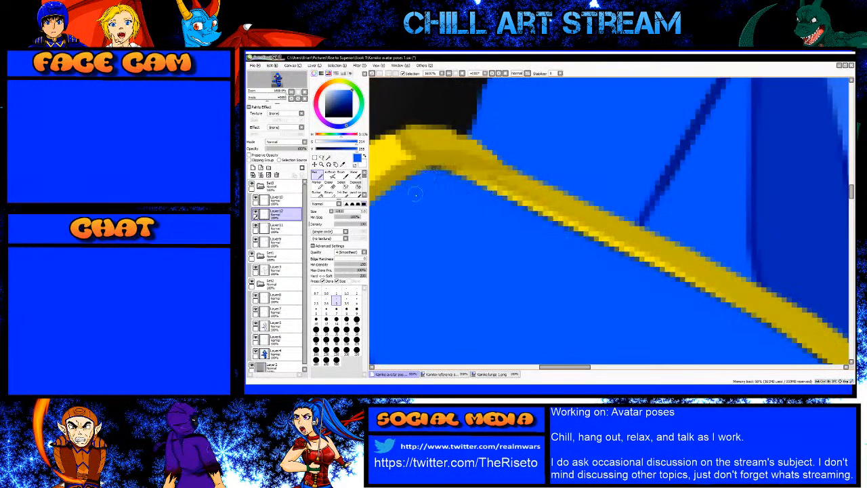
Step: On Layer 3, erase the leftover outline around the trim's outer side and lower edge, adjusting the Eraser size as needed
scroll(415, 190, "down", 5)
scroll(400, 291, "up", 2)
left_click(279, 270)
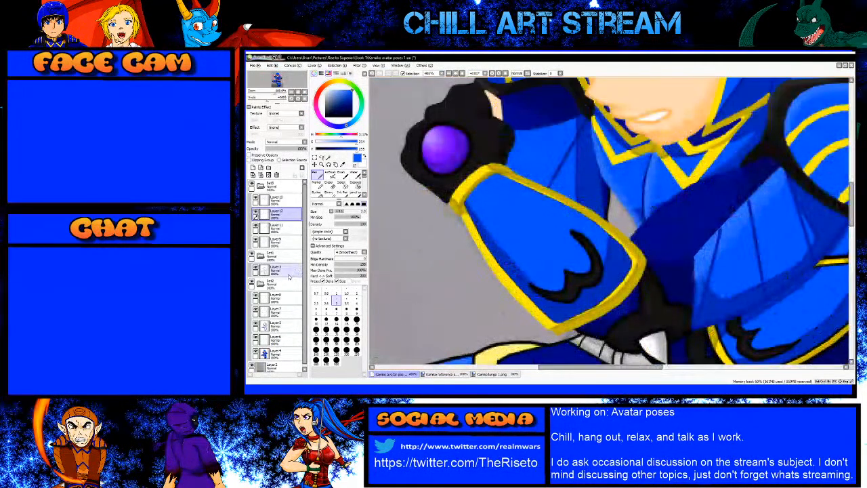
left_click(330, 185)
key("bracketright")
key("bracketright")
key("bracketright")
key("bracketright")
key("bracketright")
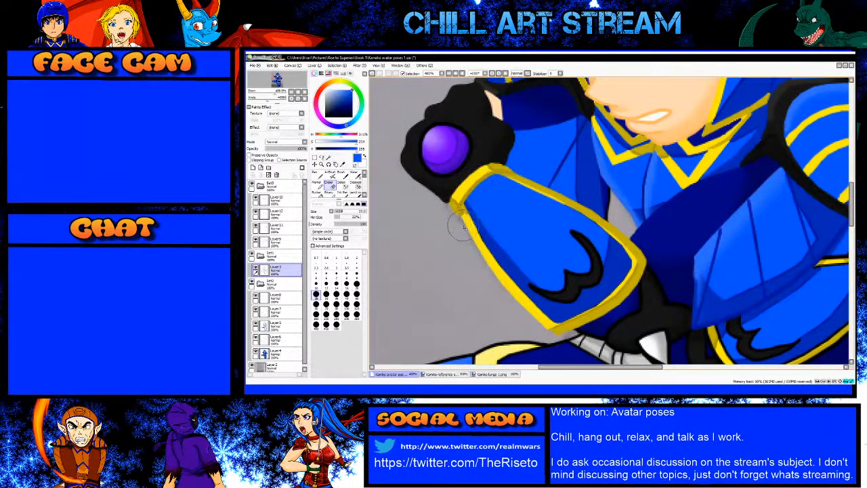
key("bracketleft")
key("bracketleft")
key("bracketleft")
mouse_move(554, 328)
left_mouse_down()
mouse_move(622, 287)
mouse_move(633, 269)
left_mouse_up()
key("bracketright")
key("bracketright")
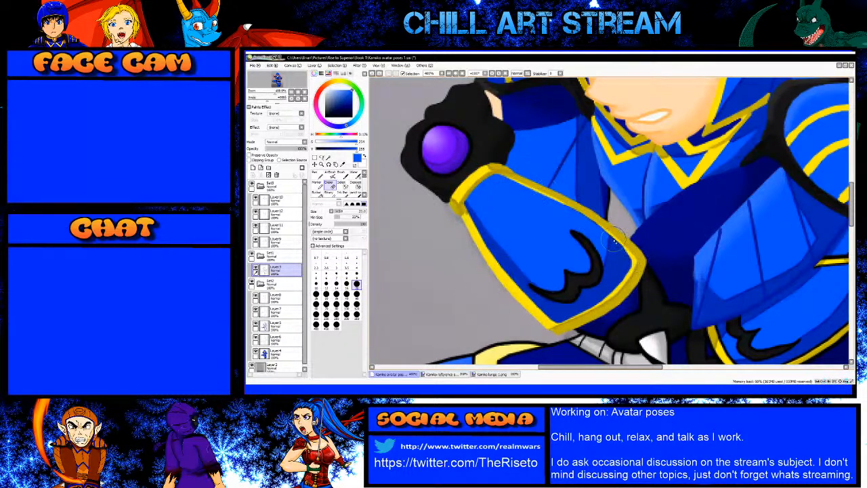
Step: Clean up the remaining outline along the bracer's upper trim edge with a smaller Eraser
key("bracketleft")
key("bracketleft")
key("bracketleft")
key("bracketright")
key("bracketright")
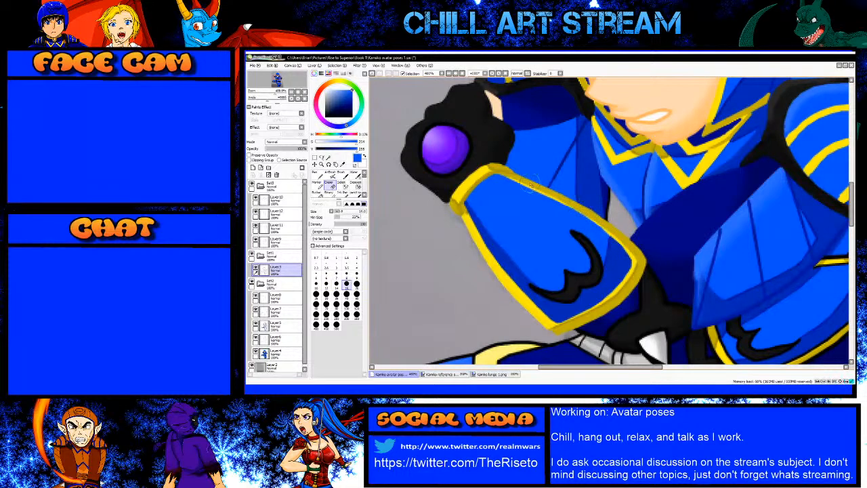
key("minus")
key("minus")
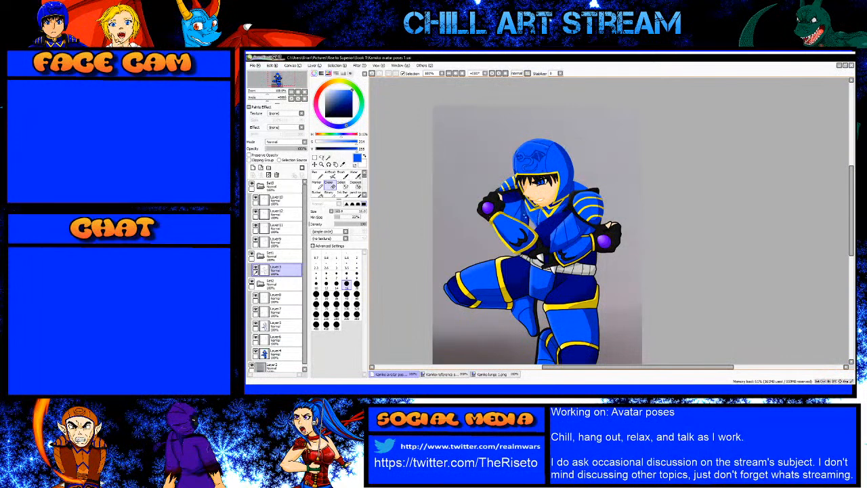
scroll(513, 248, "up", 1)
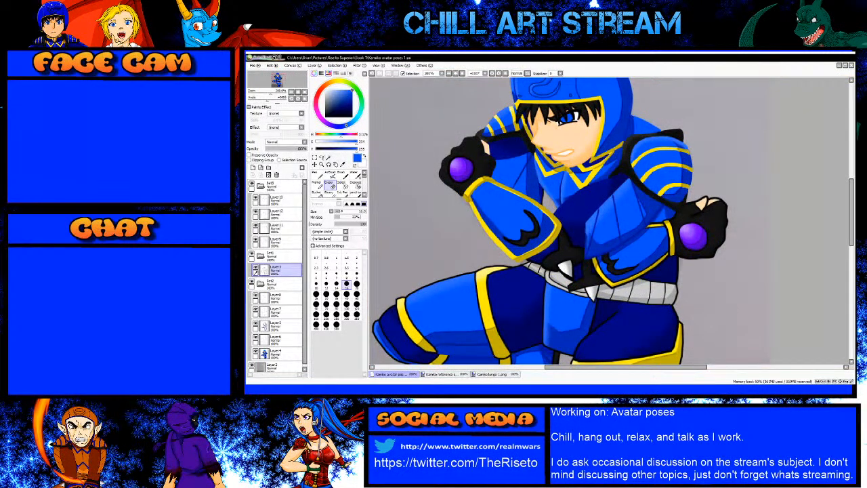
key("alt+Tab")
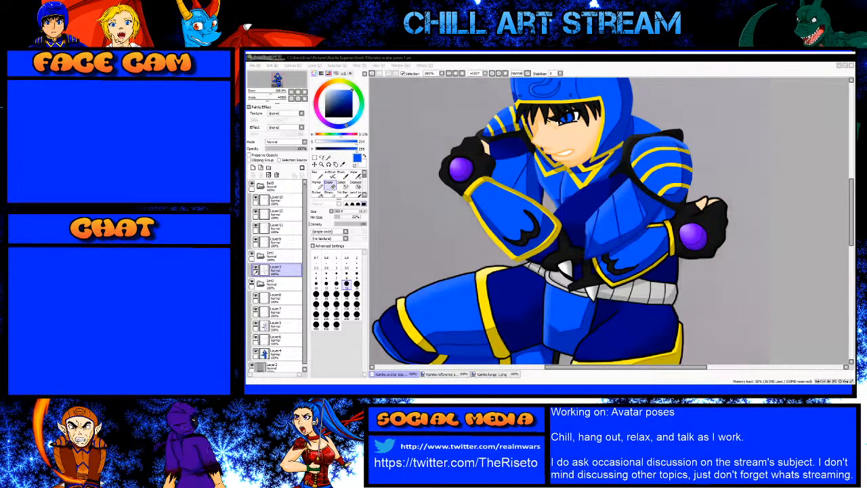
scroll(484, 273, "down", 3)
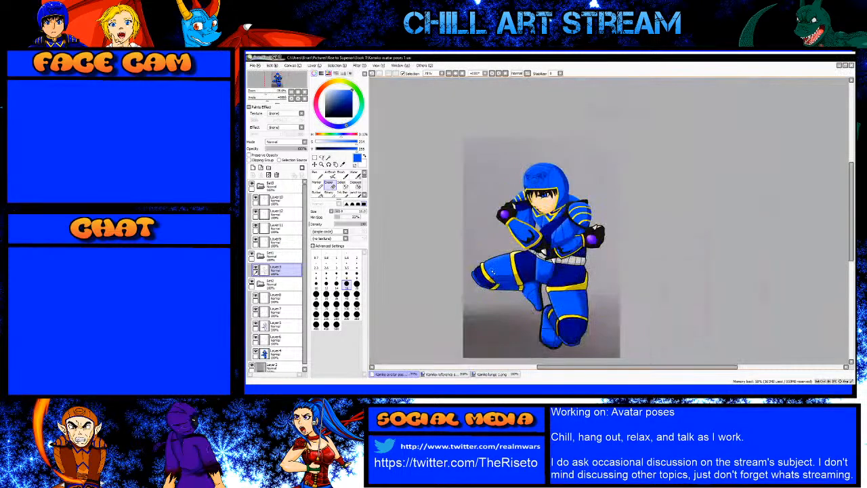
Step: With the Pen on the top layer, cover the shaded black outline beside the raised leg's knee band in matching dark blue
scroll(489, 272, "up", 5)
scroll(494, 278, "up", 3)
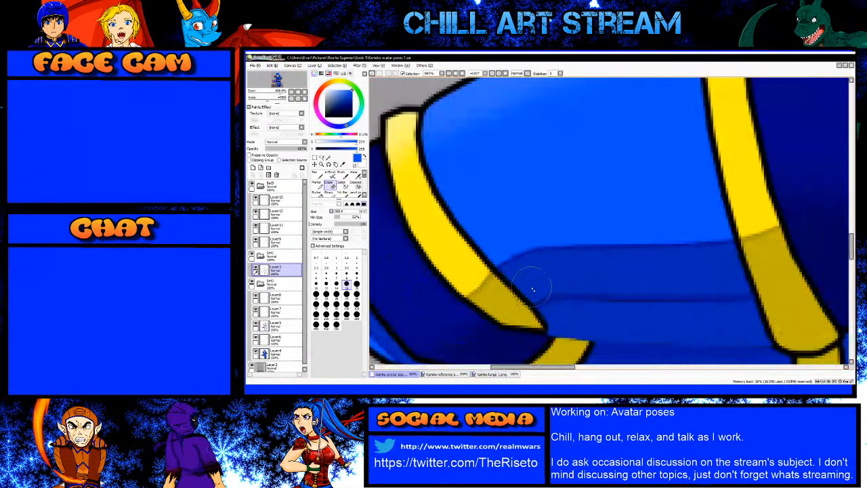
scroll(534, 289, "up", 2)
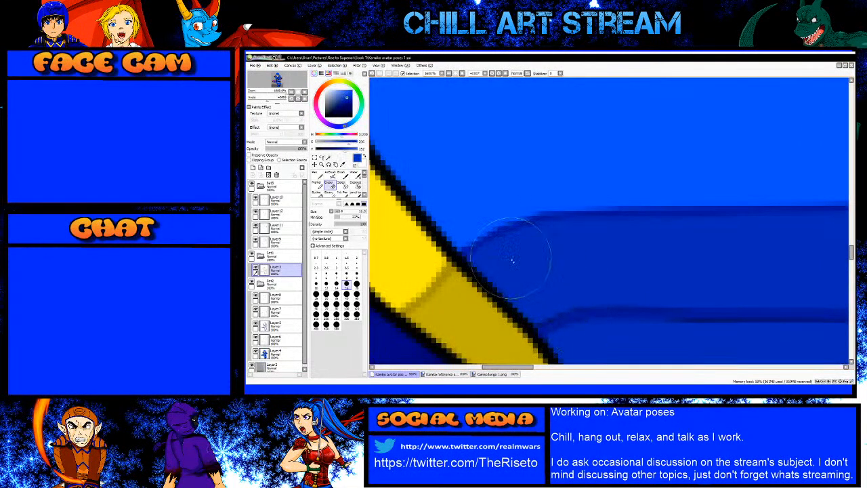
key("n")
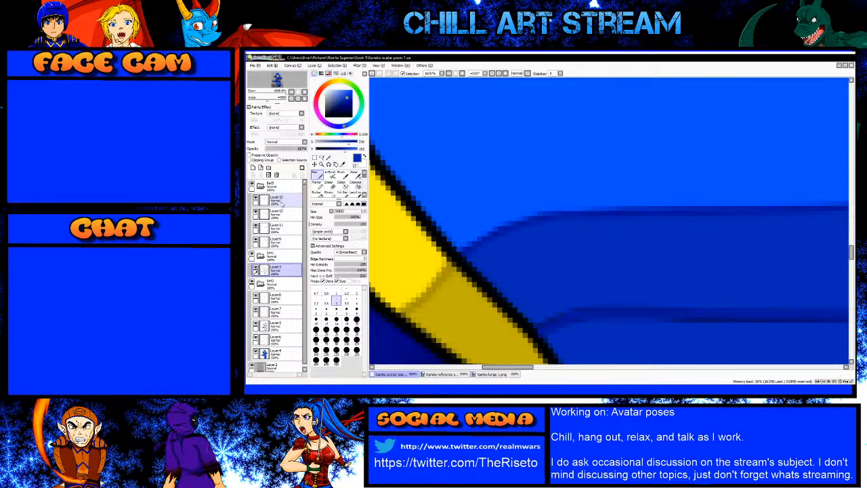
left_click(280, 202)
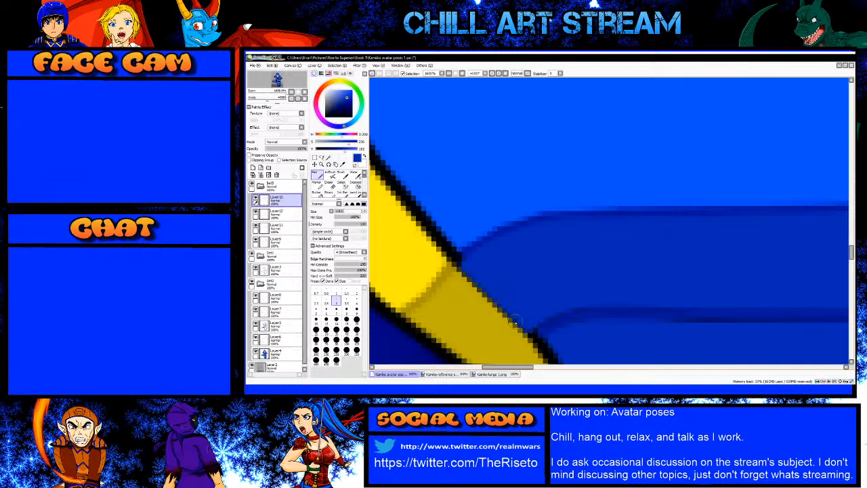
scroll(480, 266, "down", 4)
scroll(517, 289, "up", 4)
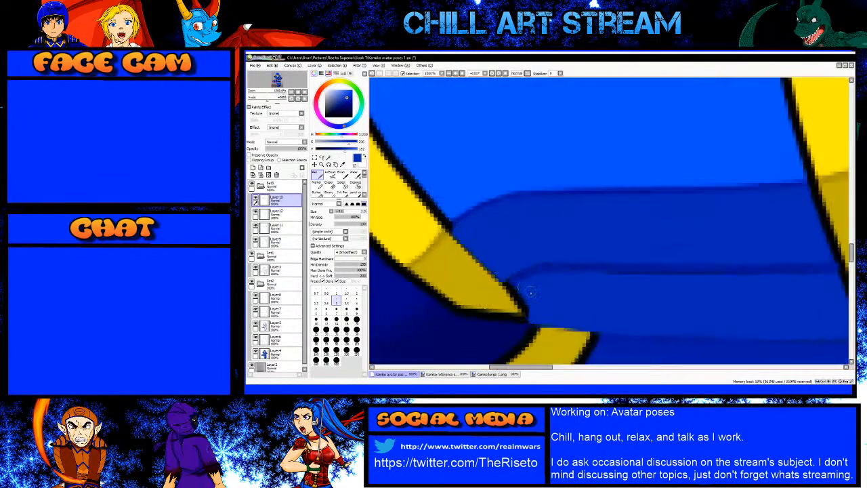
left_click_drag(508, 288, 529, 321)
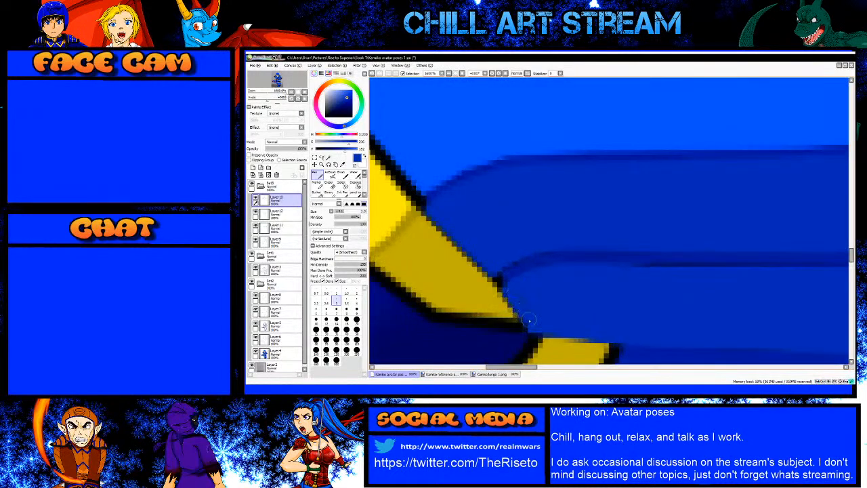
left_click(527, 265, "alt")
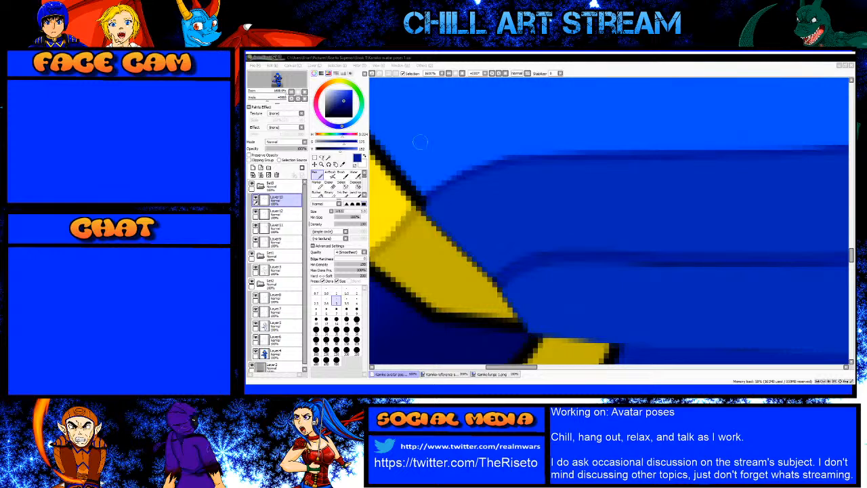
Step: On Layer 12, retouch the shadow line's end where it meets the knee band, using a size 2 Pen
scroll(424, 142, "down", 2)
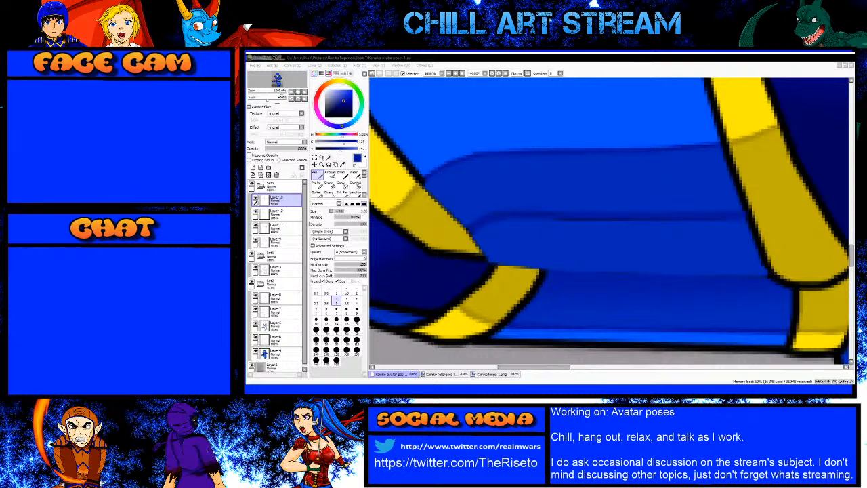
scroll(550, 235, "down", 4)
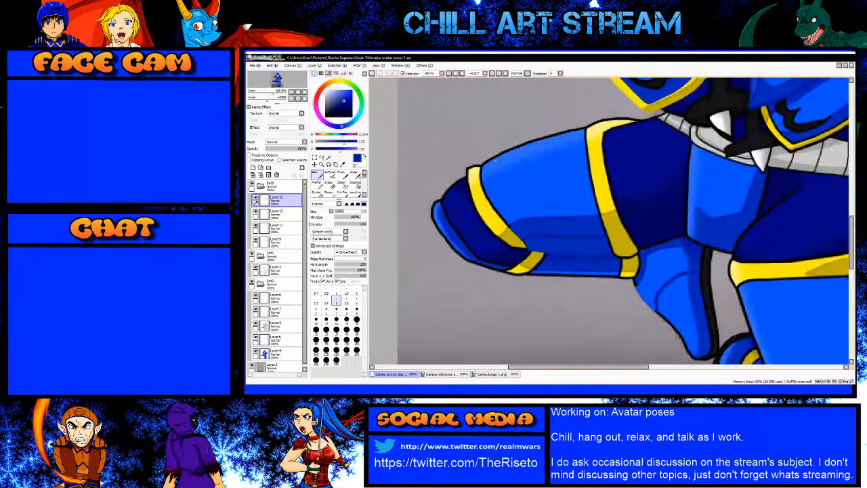
scroll(500, 189, "up", 2)
left_click(278, 213)
scroll(532, 255, "up", 3)
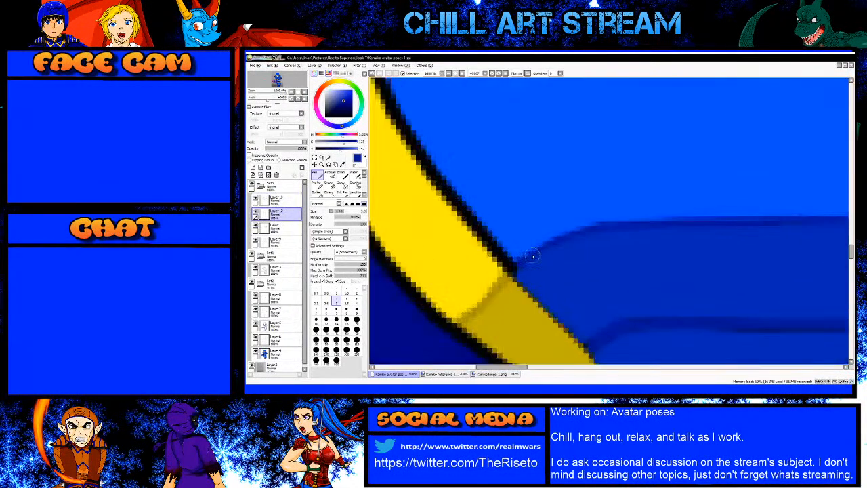
key("bracketleft")
key("bracketleft")
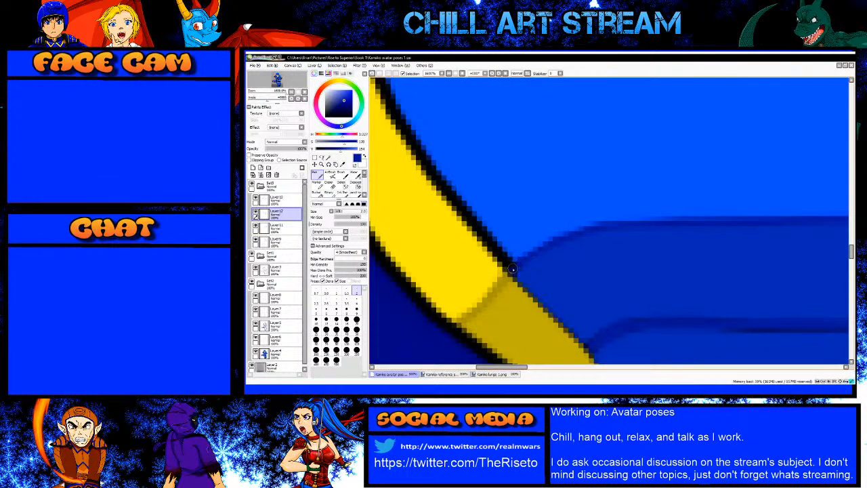
Step: On Layer 11, cover the black outline along the knee band's inner edge in bright blue above the shadow, using straight size 3.5 Pen strokes
right_click(542, 281)
left_click(279, 228)
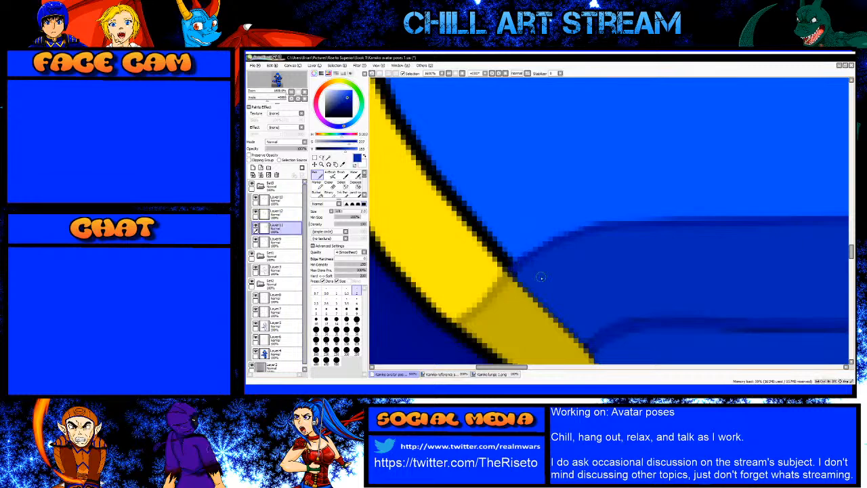
key("bracketright")
key("bracketright")
key("bracketright")
key("bracketright")
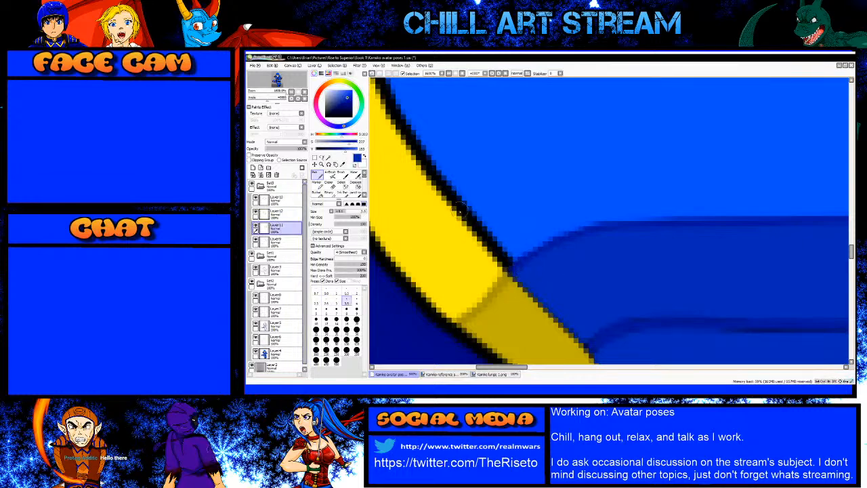
left_click(454, 198, "shift")
key("ctrl+z")
right_click(522, 224)
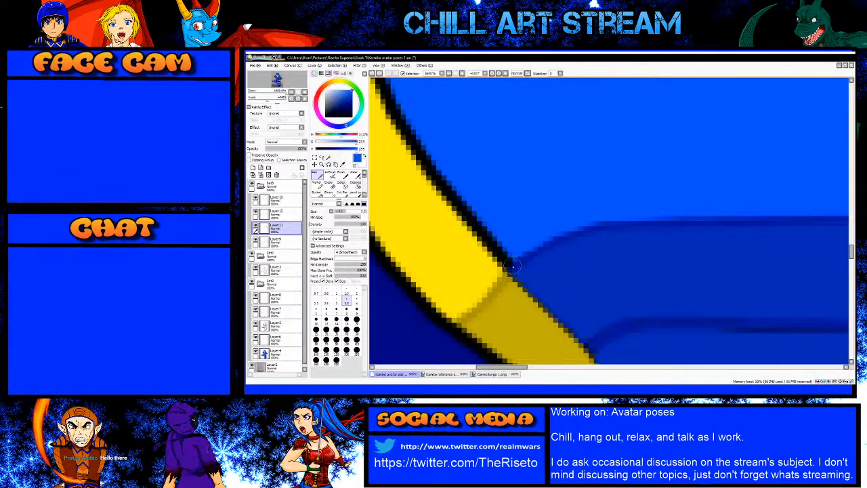
left_click(445, 190, "shift")
left_click(400, 123, "shift")
Step: Extend the bright blue over the knee band's inner outline up to the thigh's top edge
scroll(466, 204, "down", 3)
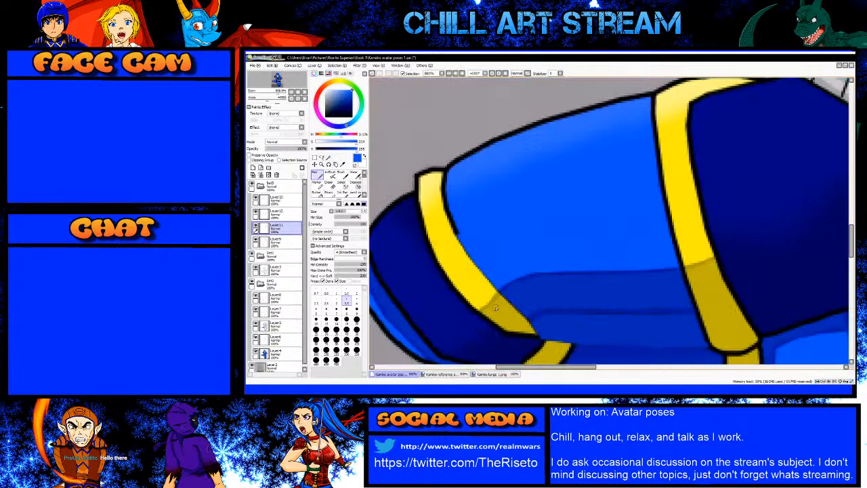
scroll(453, 217, "up", 2)
scroll(472, 256, "up", 2)
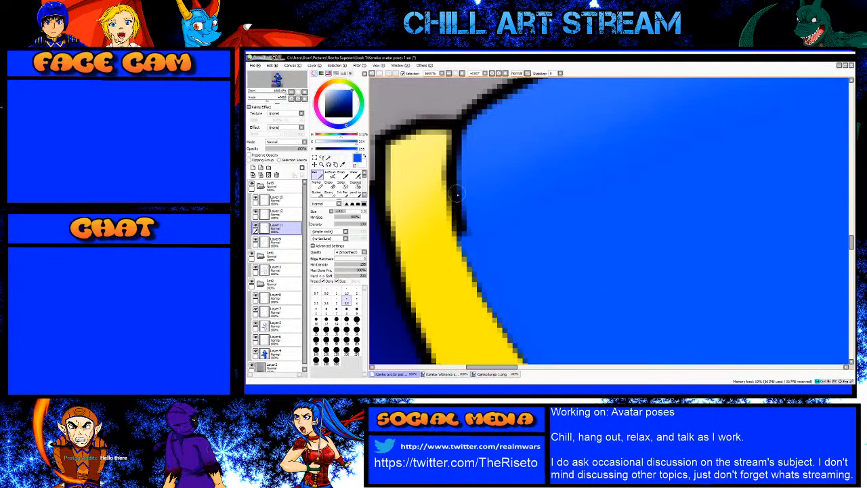
left_click_drag(456, 195, 461, 147)
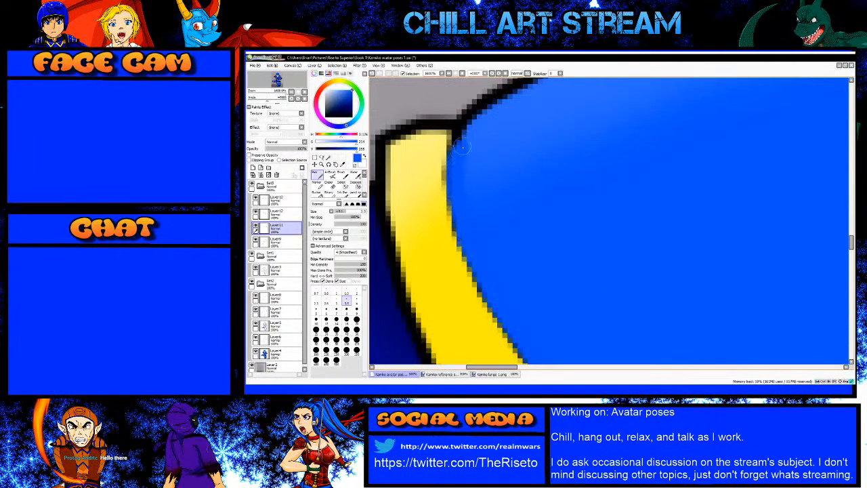
Step: On the top layer, start covering the thigh's upper black outline in matching blue from the knee band along the curve
left_click(287, 199)
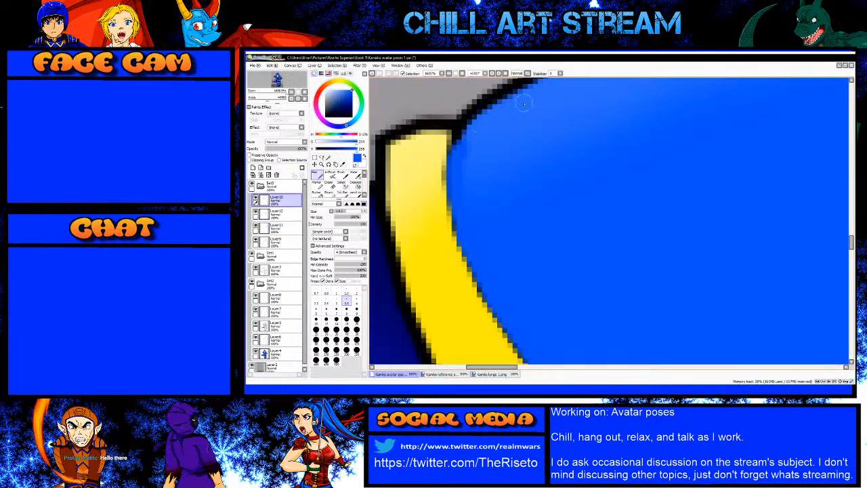
mouse_move(441, 140)
left_mouse_down()
mouse_move(459, 141)
mouse_move(482, 103)
mouse_move(532, 80)
left_mouse_up()
scroll(423, 212, "down", 3)
scroll(437, 201, "up", 2)
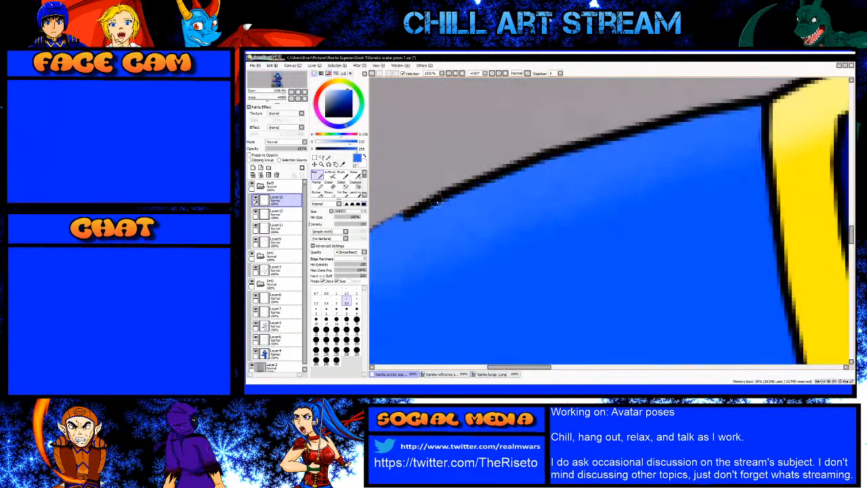
left_click(443, 196, "shift")
left_click(498, 176, "shift")
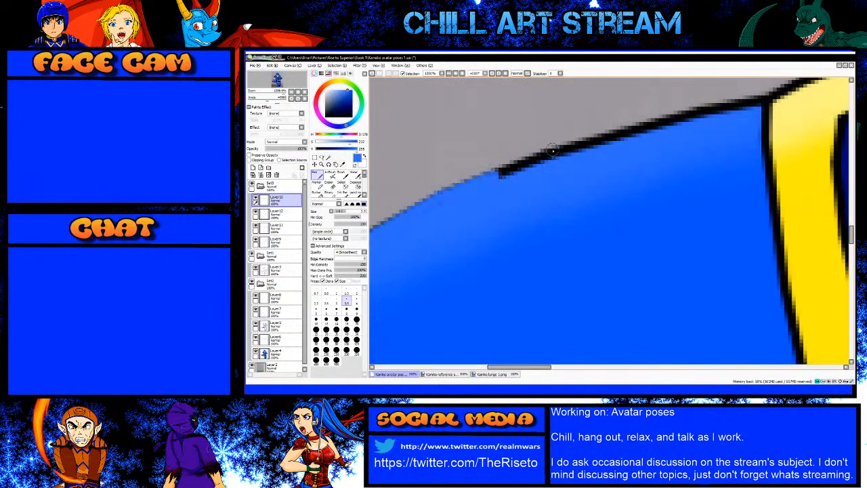
Step: Continue the straight blue strokes over the thigh's upper outline to the upper yellow band
left_click(561, 152, "shift")
left_click(621, 132, "shift")
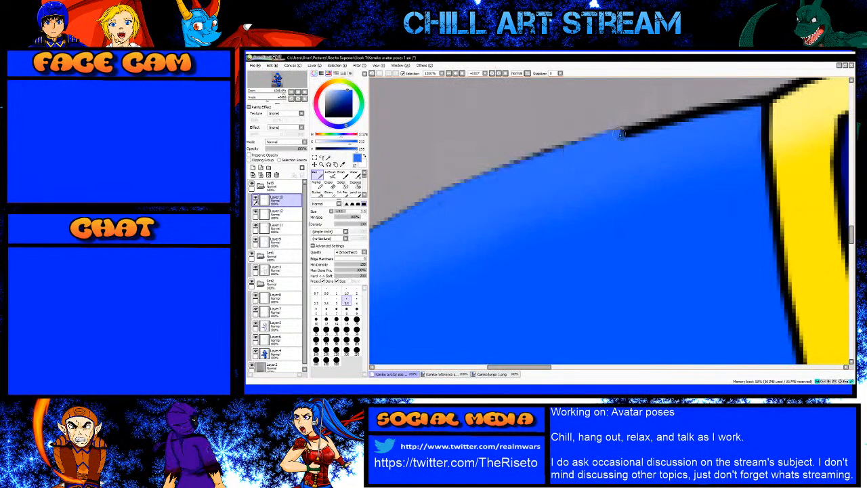
left_click(704, 112, "shift")
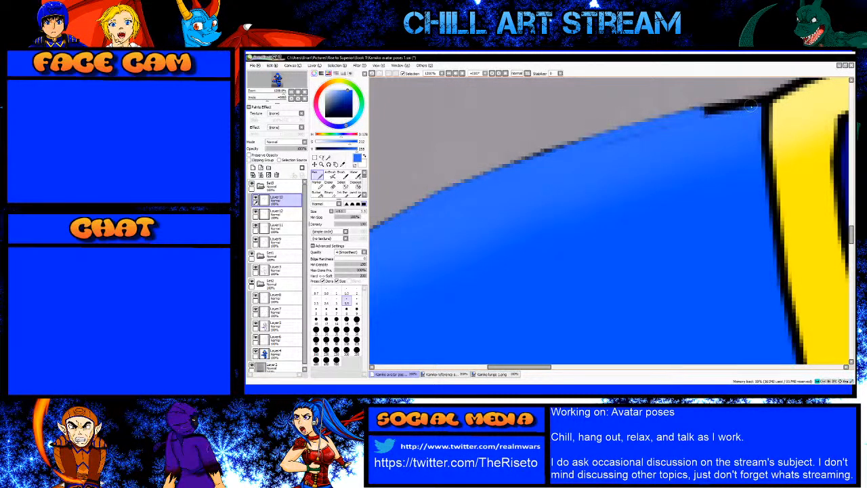
left_click(750, 103, "shift")
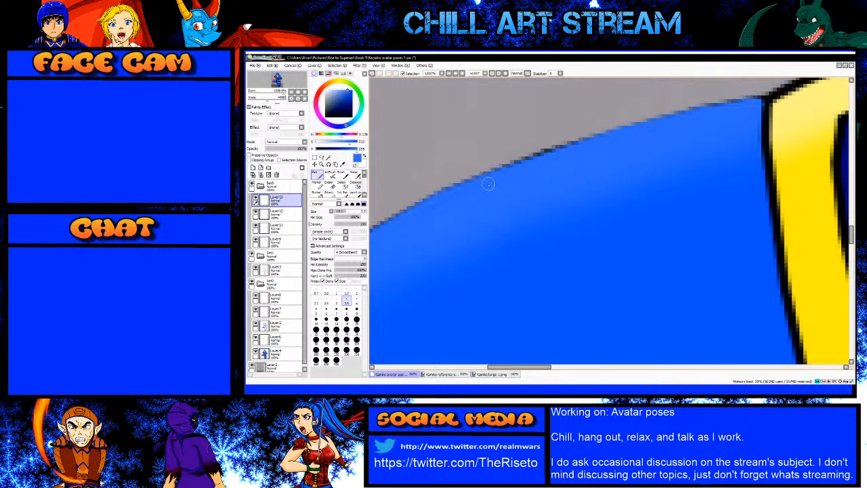
Step: Finish the blue along the thigh's upper outline and cover the remaining black at its knee-band corner with the AirBrush
left_click_drag(421, 209, 476, 185)
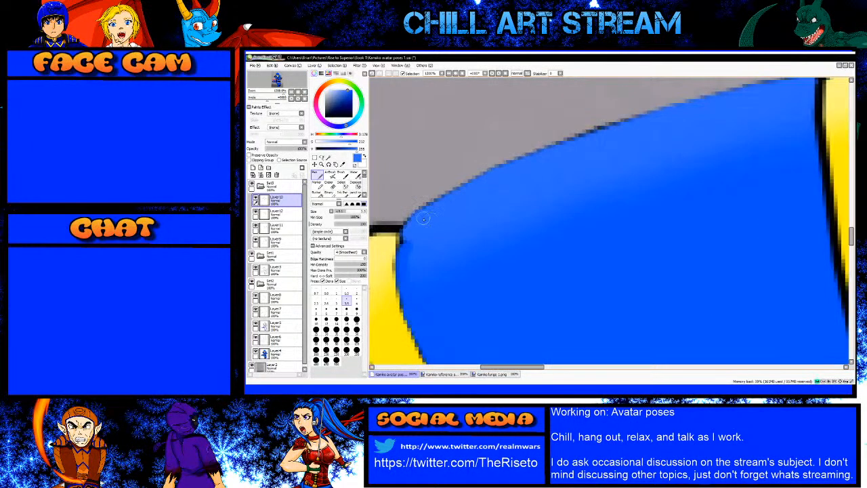
left_click(331, 175)
scroll(411, 222, "up", 1)
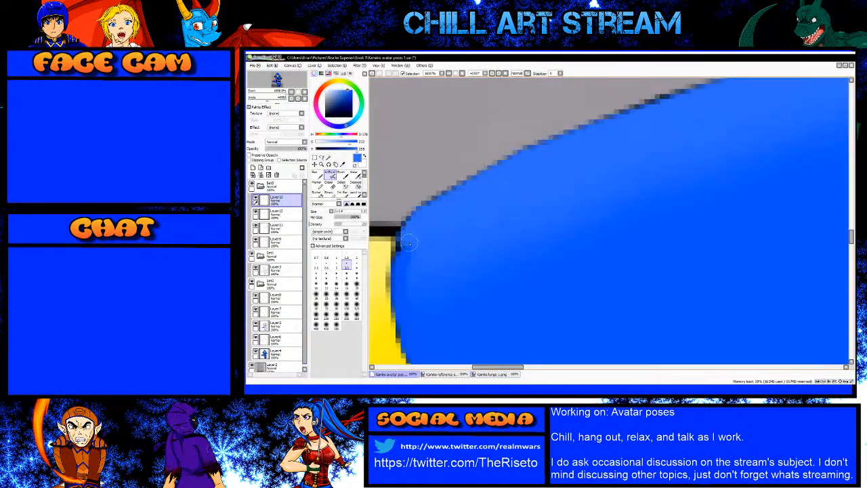
mouse_move(405, 235)
left_mouse_down()
mouse_move(397, 267)
mouse_move(409, 229)
mouse_move(415, 237)
mouse_move(422, 228)
mouse_move(407, 287)
left_mouse_up()
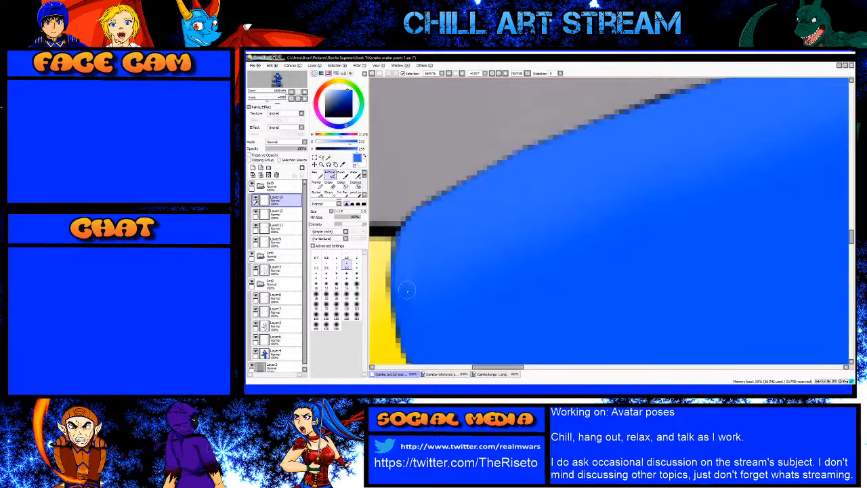
scroll(429, 225, "down", 3)
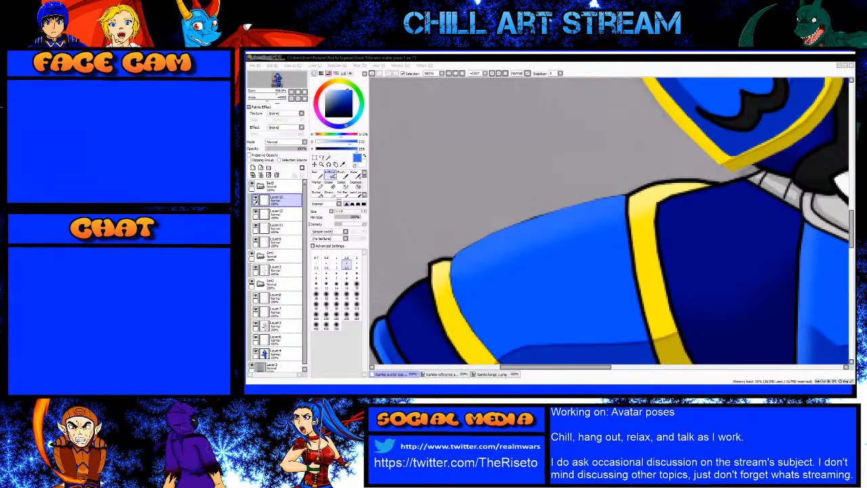
left_click(768, 63)
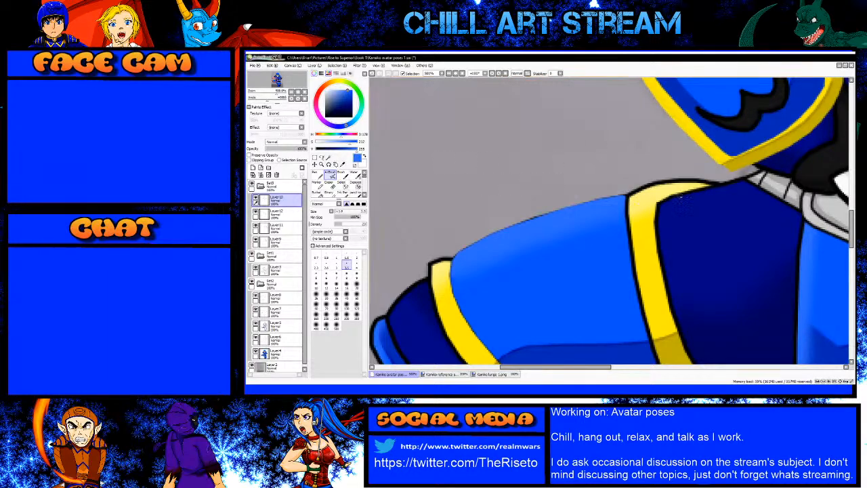
Step: Sample the upper band's pale yellow and start covering the black outline around its top outer corner with the Pen
scroll(654, 193, "up", 3)
right_click(647, 193)
scroll(643, 193, "up", 2)
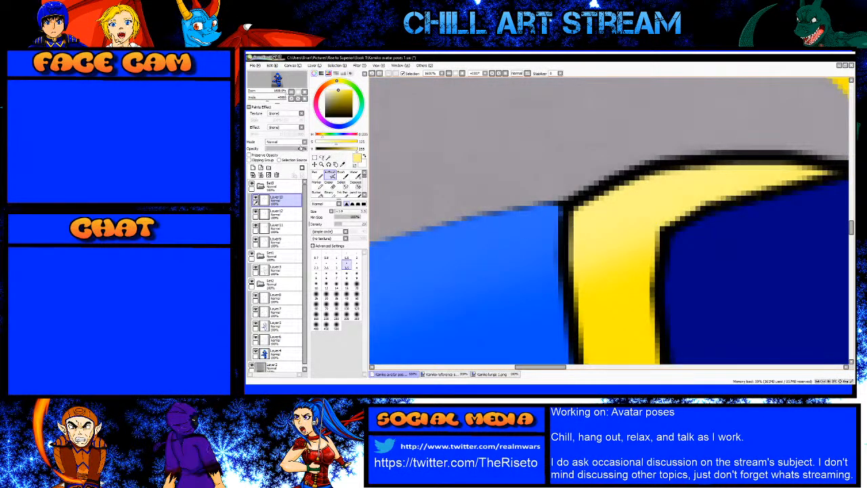
left_click(315, 174)
mouse_move(567, 231)
left_mouse_down()
mouse_move(597, 188)
mouse_move(643, 170)
left_mouse_up()
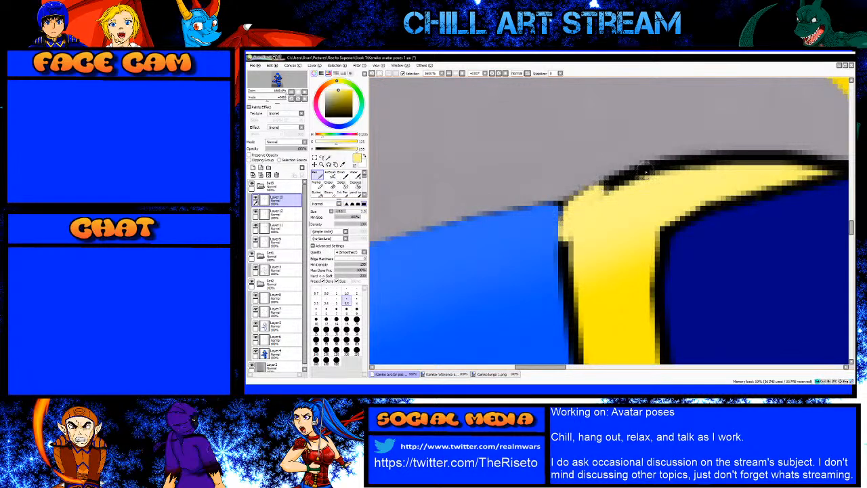
Step: Extend straight pale yellow strokes over the upper band's top outline to its pointed tip
left_click(654, 171, "shift")
left_click(690, 163, "shift")
left_click(759, 161, "shift")
scroll(663, 195, "down", 2)
scroll(806, 181, "up", 2)
left_click(731, 177, "shift")
left_click(757, 179, "shift")
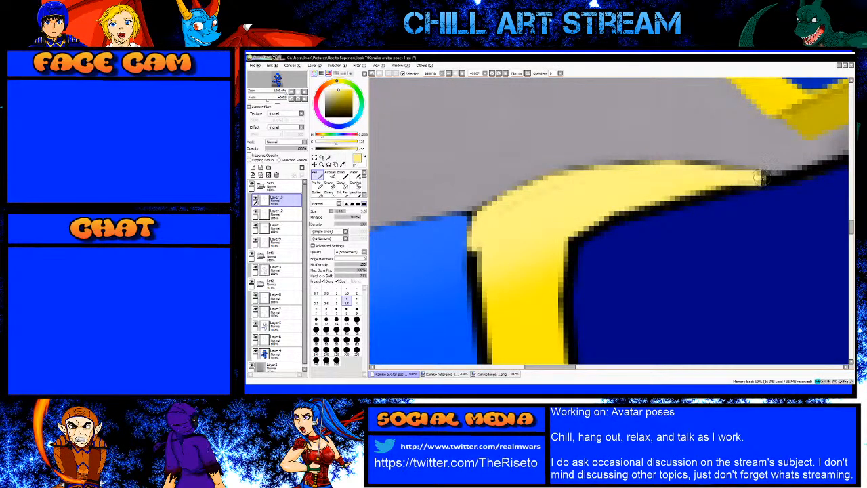
key("e")
key("bracketleft")
key("bracketleft")
key("bracketleft")
key("bracketleft")
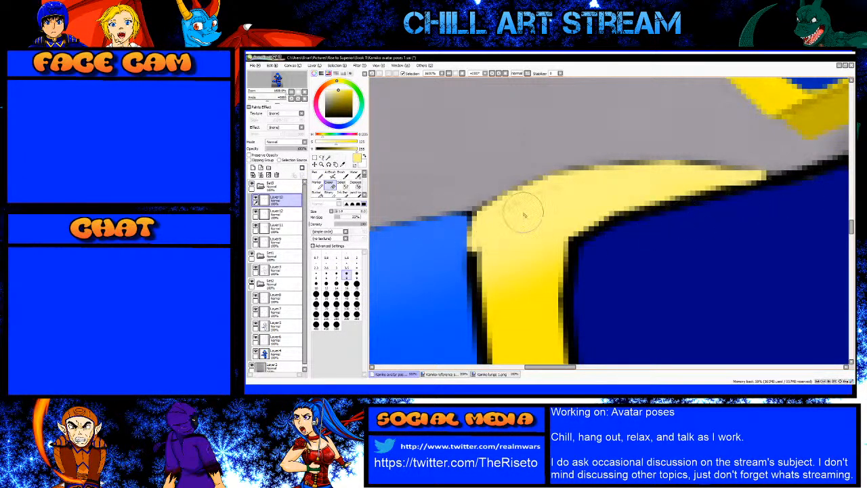
key("n")
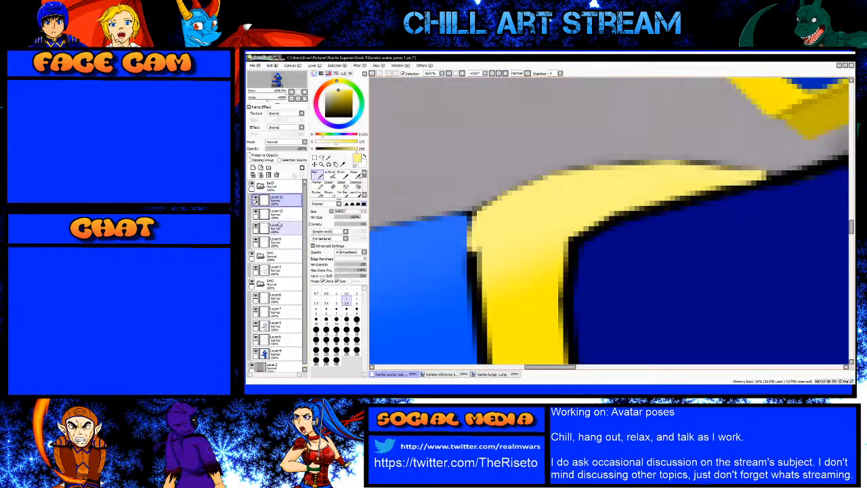
Step: On Layer 12, start covering the black outline between the bright blue thigh and the upper band in sampled bright yellow
left_click(278, 215)
right_click(522, 339)
scroll(493, 241, "down", 1)
scroll(489, 241, "up", 1)
mouse_move(482, 235)
left_mouse_down()
mouse_move(482, 217)
mouse_move(478, 264)
left_mouse_up()
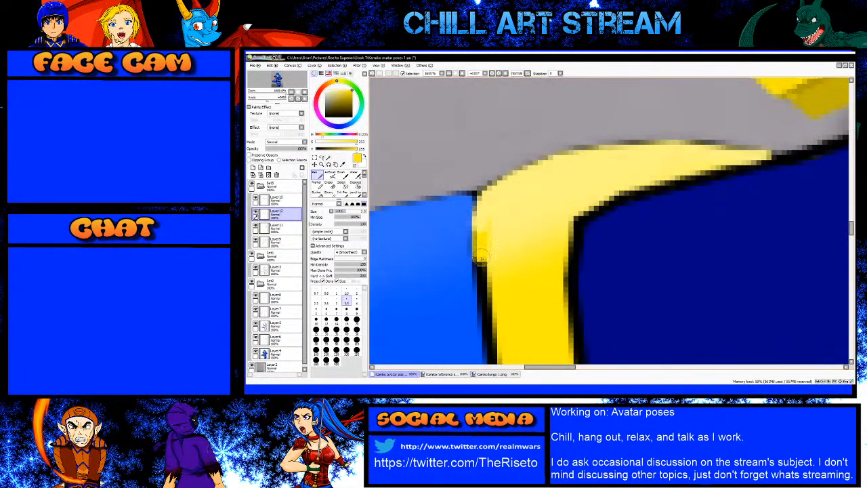
left_click(495, 357, "shift")
Step: Continue the straight bright yellow strokes down the band's thigh-side outline to the shadow boundary, undoing the last overrun
scroll(485, 241, "down", 3)
scroll(502, 338, "up", 2)
left_click(481, 288, "shift")
scroll(487, 233, "down", 2)
scroll(489, 294, "up", 2)
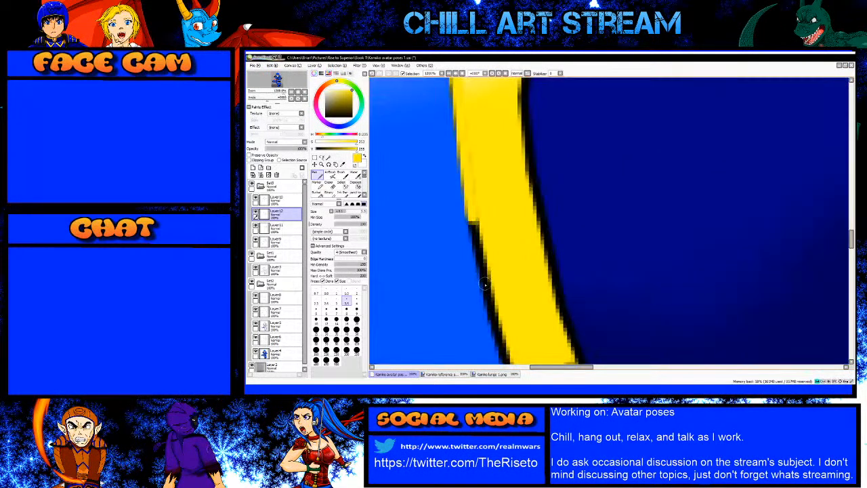
left_click(484, 282, "shift")
scroll(485, 283, "down", 2)
scroll(491, 298, "up", 2)
key("ctrl+z")
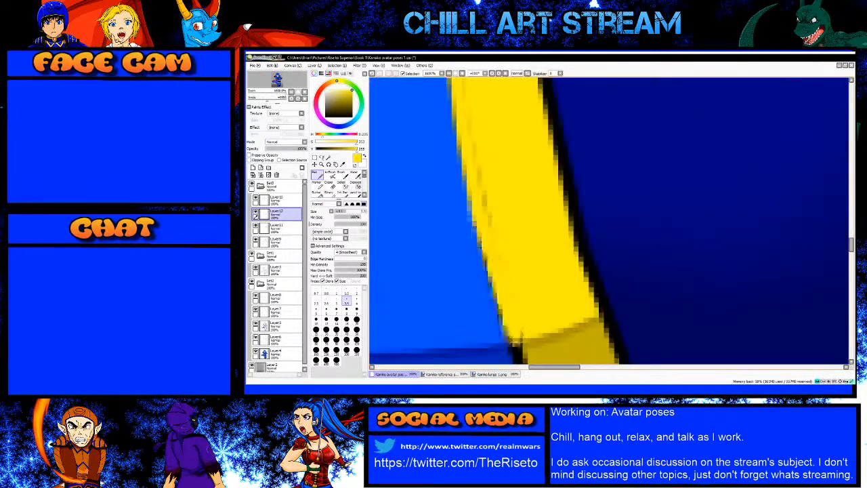
Step: On the top layer, blend sampled pale yellow down the upper band's thigh-side edge with the AirBrush
scroll(472, 233, "down", 2)
scroll(470, 140, "up", 2)
scroll(468, 149, "down", 3)
scroll(458, 164, "up", 2)
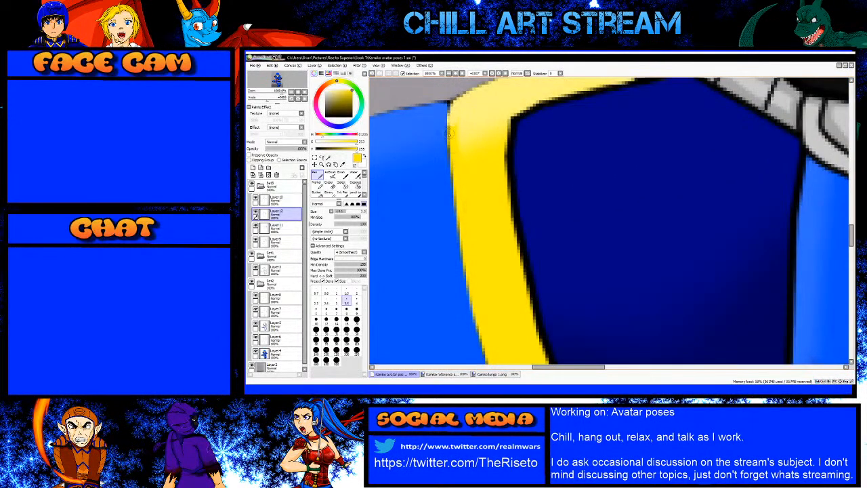
scroll(450, 88, "up", 2)
right_click(467, 122)
left_click(281, 201)
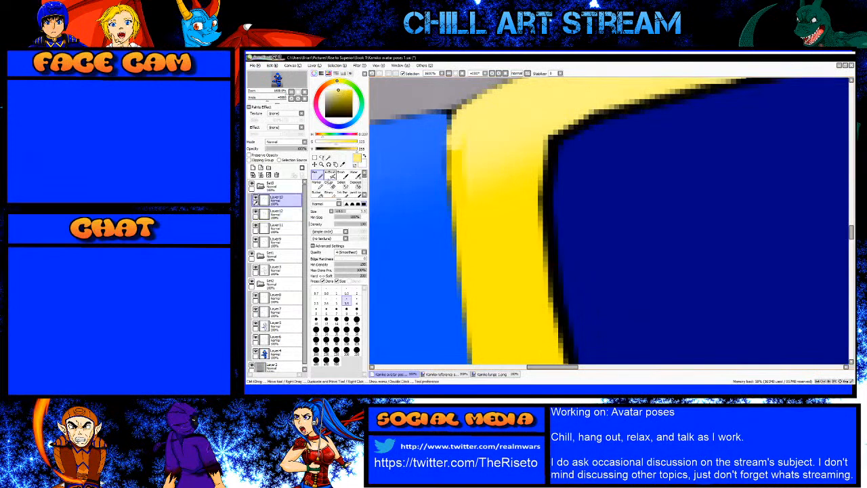
left_click(330, 176)
mouse_move(472, 140)
left_mouse_down()
mouse_move(465, 131)
mouse_move(451, 195)
mouse_move(450, 155)
mouse_move(454, 176)
mouse_move(461, 145)
mouse_move(463, 195)
left_mouse_up()
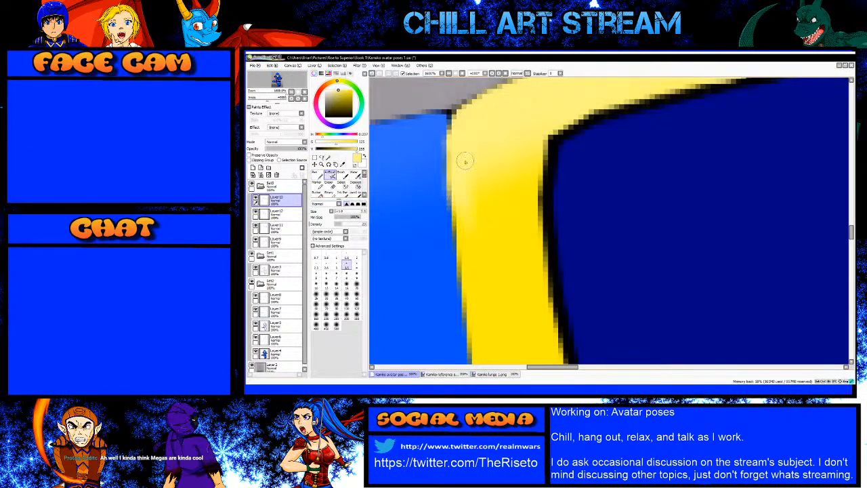
scroll(494, 201, "down", 2)
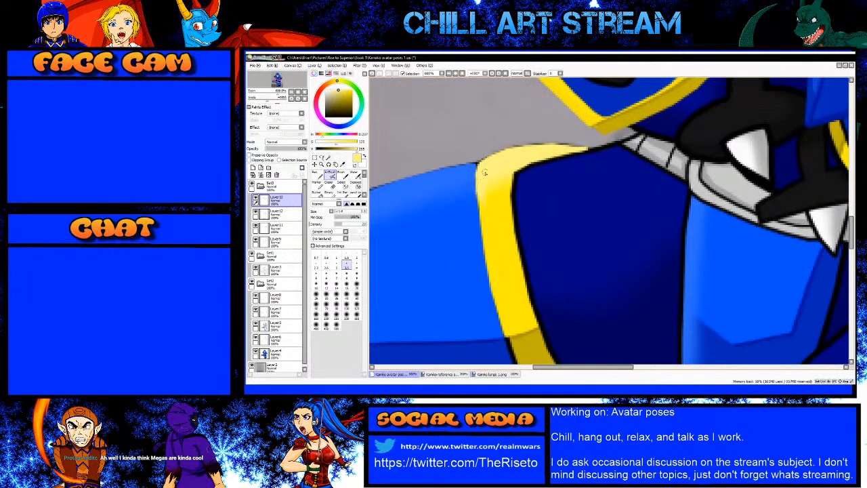
Step: Undo the highlight strokes and repaint a softer pale yellow fade along the band's thigh-side edge
scroll(489, 170, "up", 2)
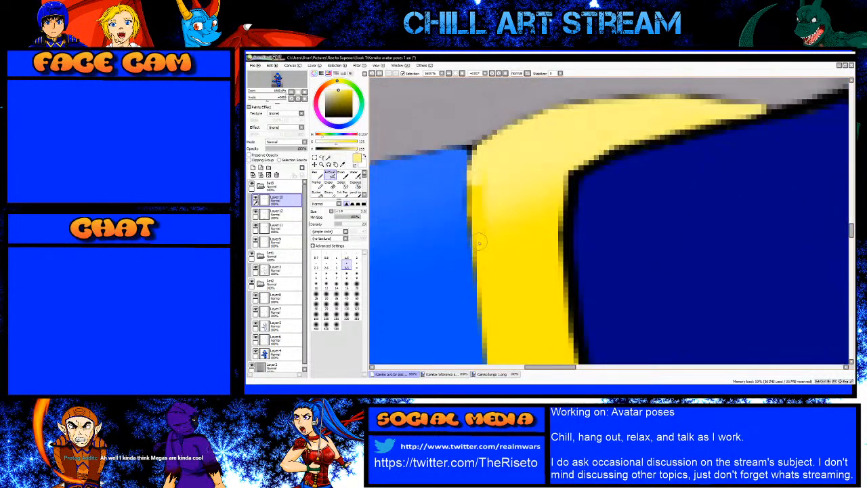
left_click_drag(478, 171, 474, 211)
key("ctrl+z")
key("ctrl+z")
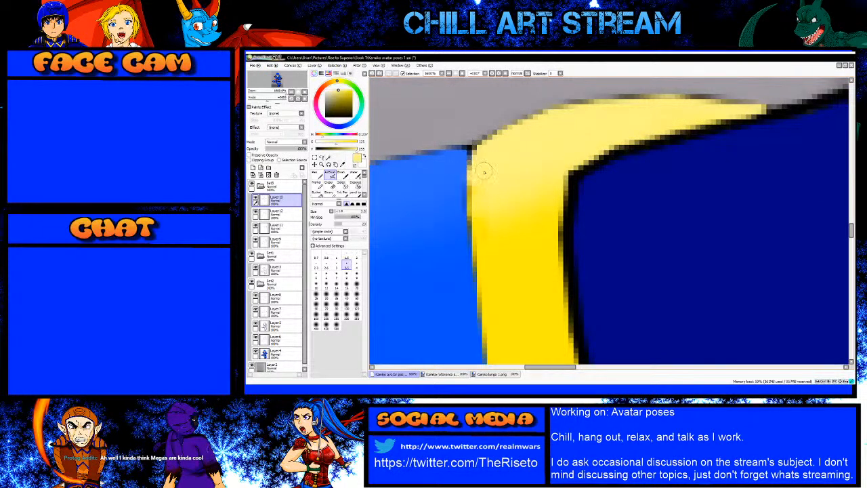
left_click_drag(476, 226, 476, 227)
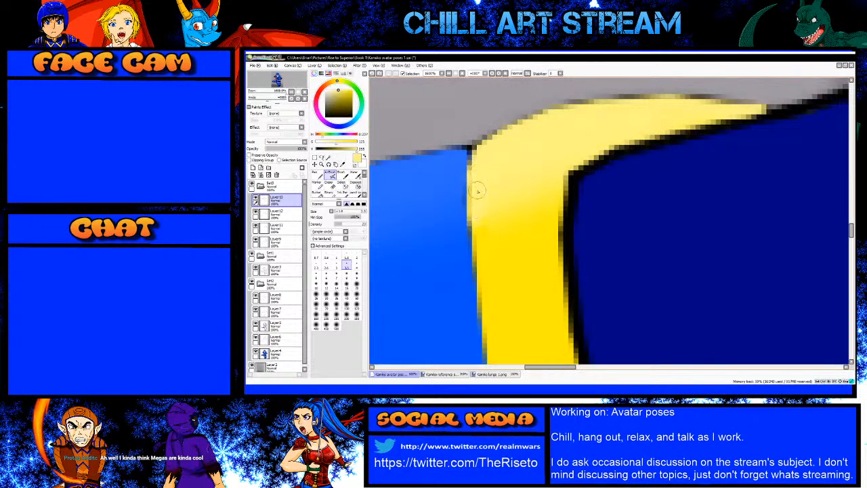
scroll(483, 175, "down", 2)
scroll(483, 175, "down", 1)
scroll(496, 197, "down", 1)
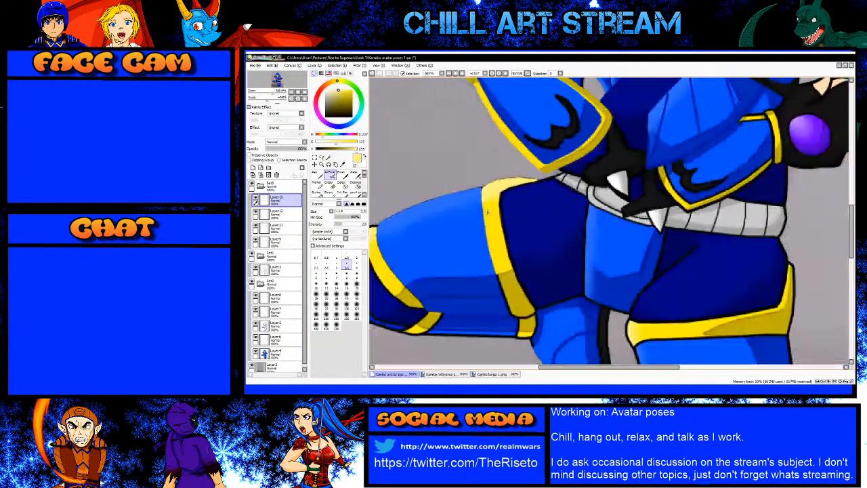
Step: Cover the black outline at both ends of the band's shadow boundary in sampled dark yellow using a smaller Pen
scroll(502, 277, "up", 4)
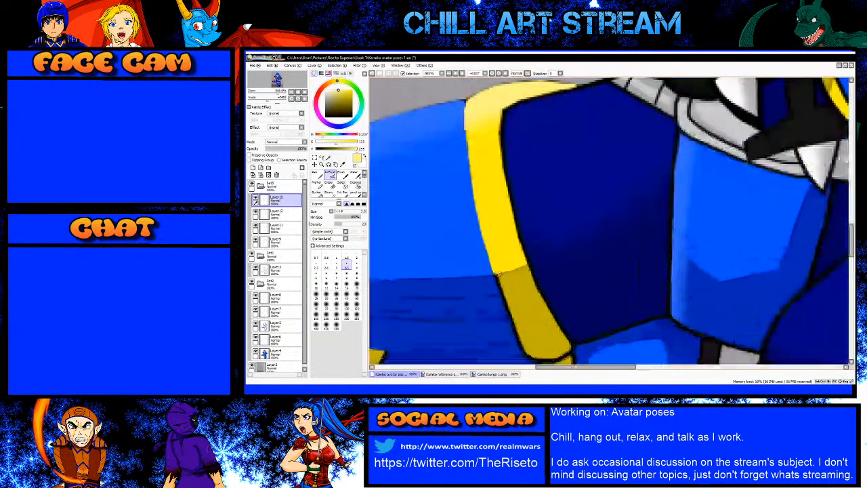
left_click(497, 254, "alt")
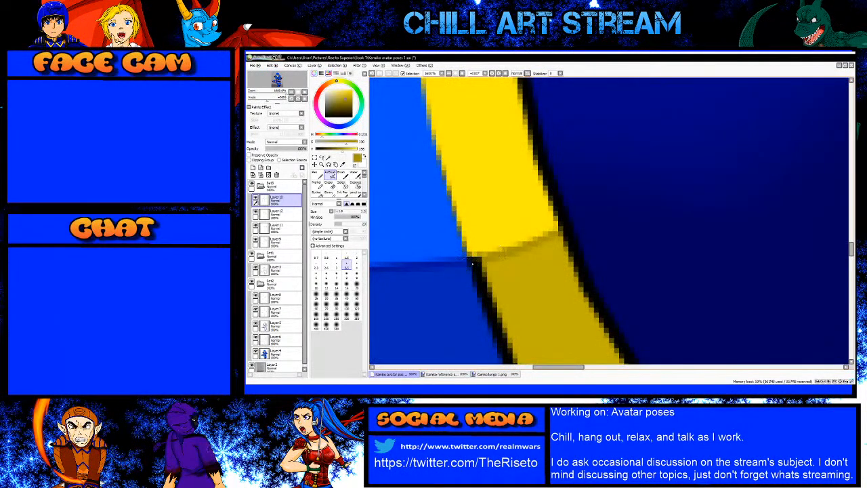
key("n")
key("bracketleft")
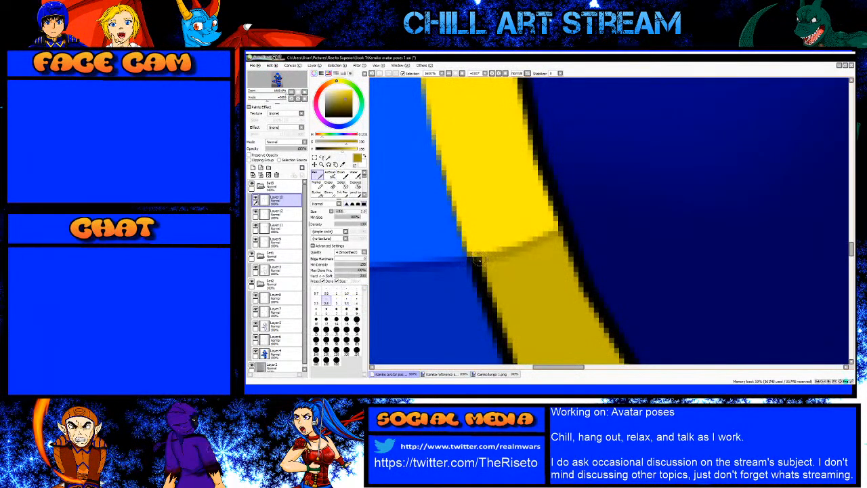
mouse_move(484, 259)
left_mouse_down()
mouse_move(475, 260)
mouse_move(490, 254)
left_mouse_up()
key("bracketleft")
key("bracketleft")
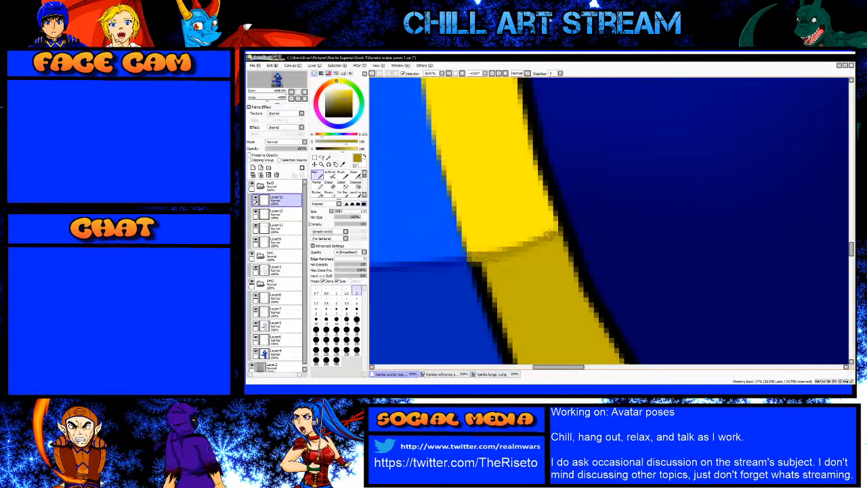
left_click_drag(569, 225, 553, 233)
Step: On Layer 12, start covering the outline beside the dark blue armor above the band's shadow in bright yellow, Pen size 4
right_click(540, 219)
left_click(288, 214)
key("bracketright")
key("bracketright")
key("bracketright")
key("bracketright")
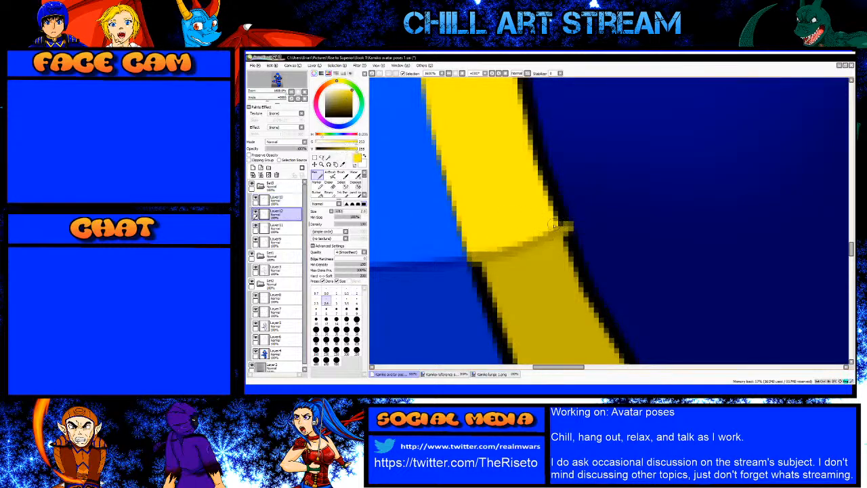
key("bracketright")
left_click(564, 223)
left_click(538, 158, "shift")
Step: Undo the last yellow stroke and re-cover the outline beside the dark blue armor with shorter straight segments going upward
scroll(494, 290, "down", 2)
scroll(510, 189, "up", 1)
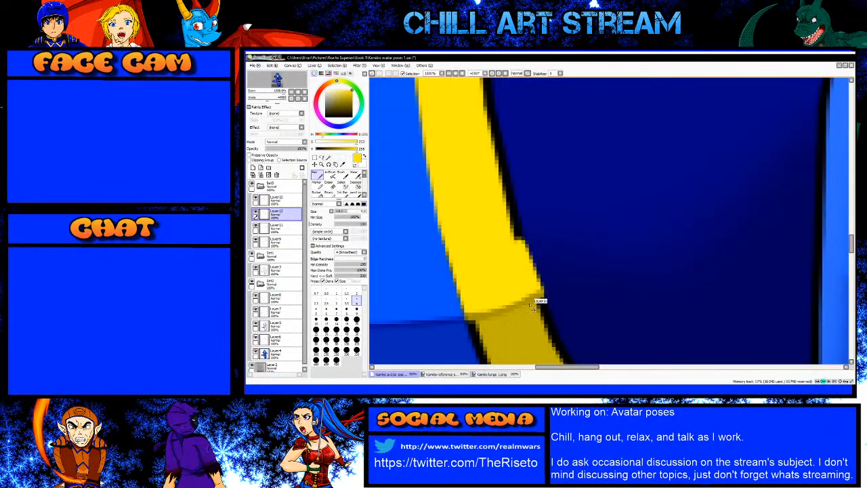
key("ctrl+z")
left_click(533, 289)
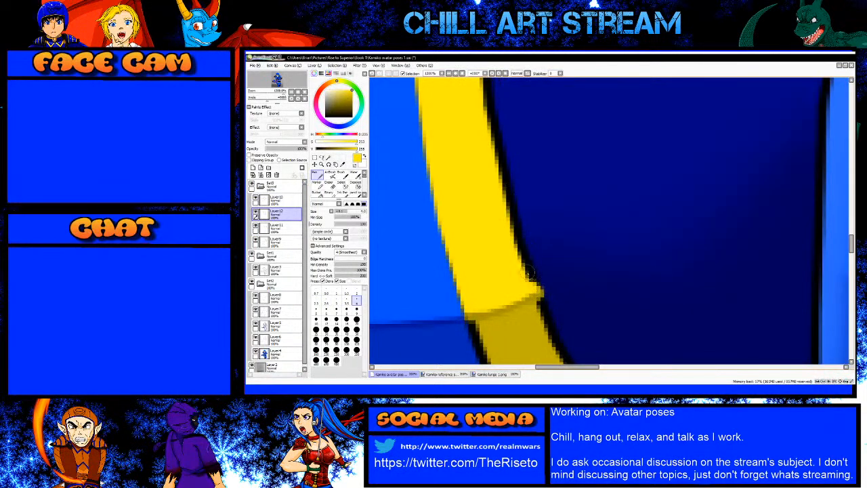
left_click(509, 214, "shift")
left_click(494, 138, "shift")
Step: Continue the bright yellow strokes up the outline beside the dark blue armor to the band's inner corner
scroll(492, 135, "down", 3)
mouse_move(490, 134)
left_mouse_down()
mouse_move(458, 316)
mouse_move(462, 211)
mouse_move(472, 235)
left_mouse_up()
scroll(472, 235, "up", 2)
left_click(476, 225, "shift")
left_click(473, 182, "shift")
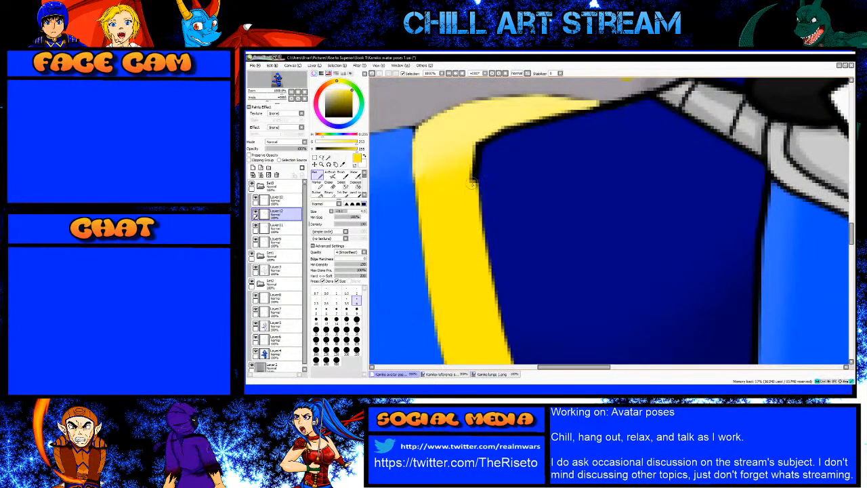
left_click(474, 158, "shift")
left_click(478, 143, "shift")
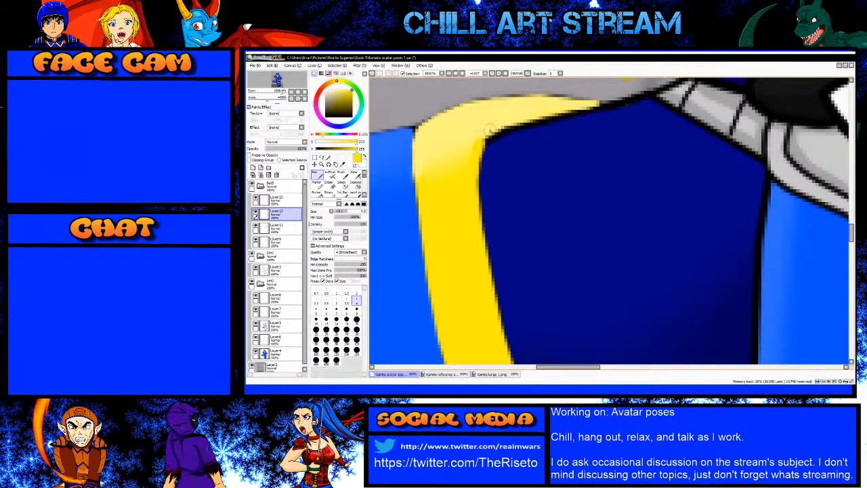
Step: Try to extend the bright yellow over the outline beneath the band's top curve, and undo those strokes
scroll(490, 130, "up", 1)
left_click(530, 126, "shift")
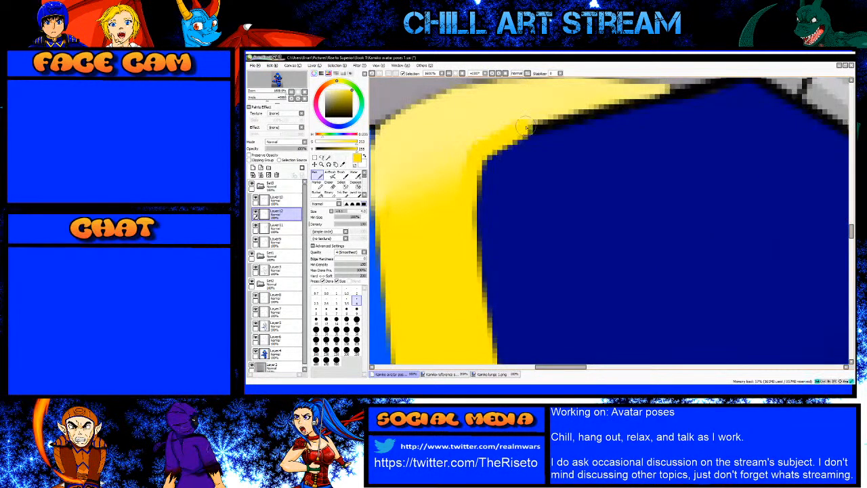
left_click(597, 110, "shift")
scroll(570, 155, "down", 2)
scroll(602, 119, "up", 2)
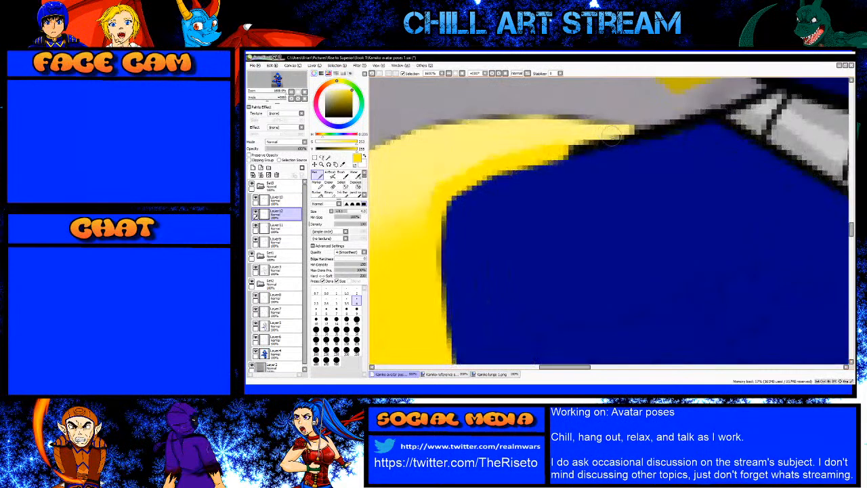
key("ctrl+z")
key("ctrl+z")
key("ctrl+z")
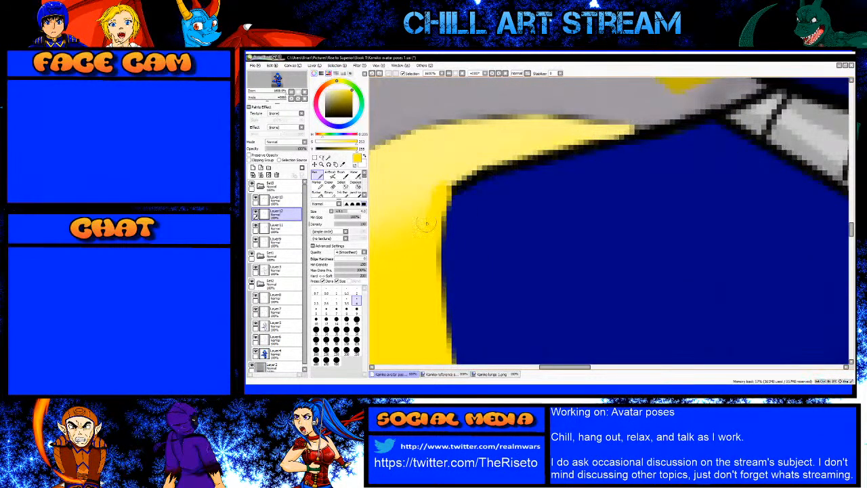
Step: On the top layer, soften the bright yellow at the band's inner corner with sampled pale yellow using the AirBrush
left_click(426, 161, "alt")
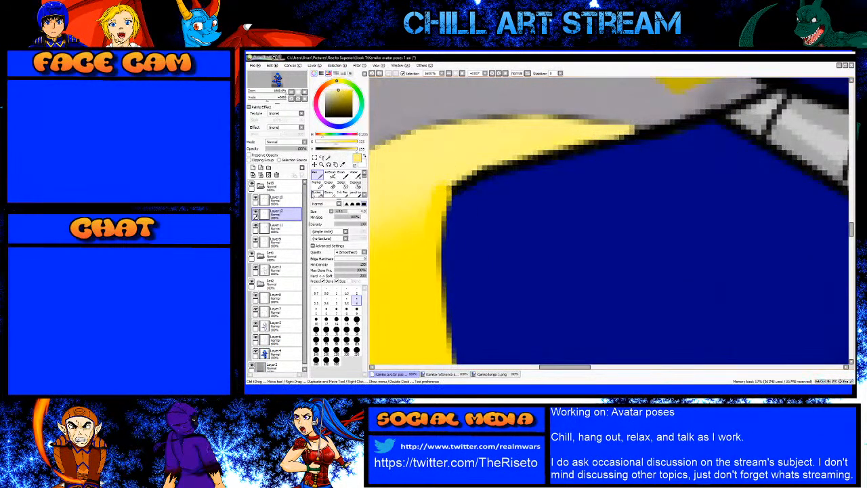
left_click(276, 198)
left_click(330, 174)
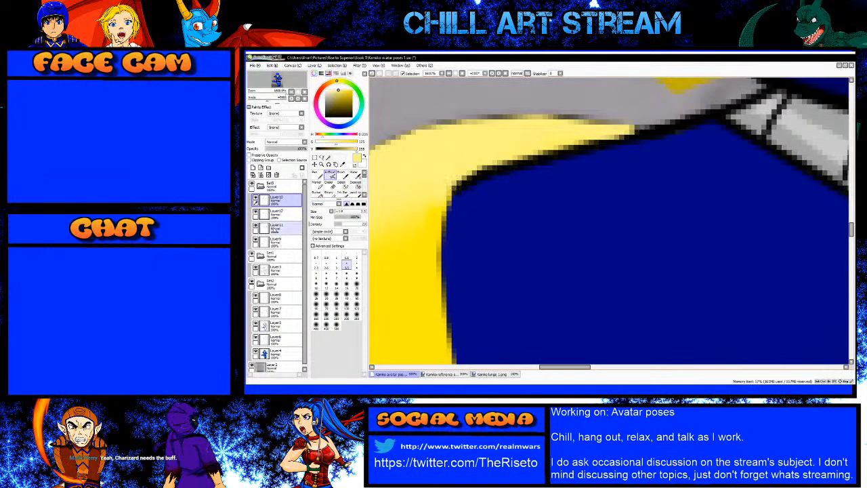
Step: On Layer9, cover the outline beneath the band's top curve with sampled dark blue, using straight Pen segments from the inner corner to the belt
scroll(569, 194, "down", 3)
scroll(545, 196, "up", 2)
scroll(545, 196, "down", 2)
scroll(545, 196, "up", 2)
left_click(535, 199, "alt")
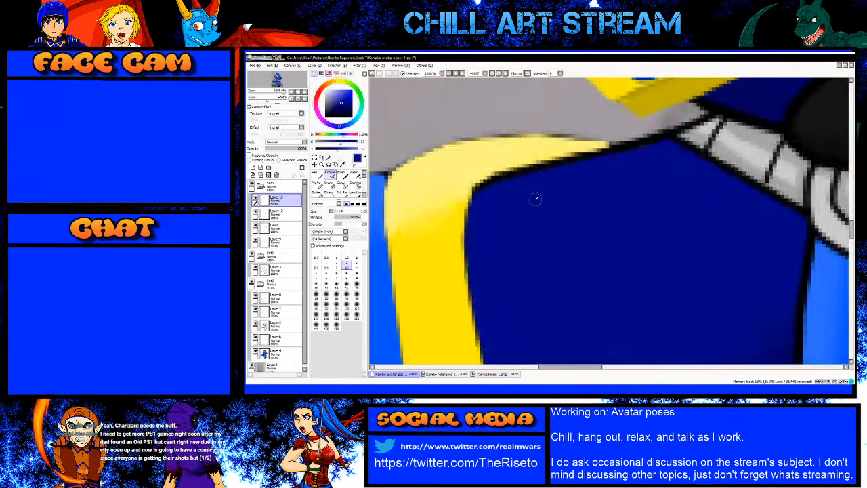
left_click(274, 244)
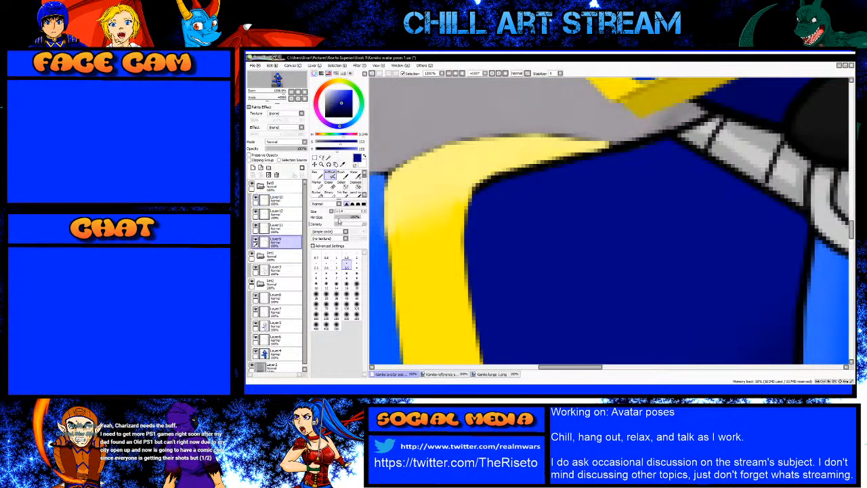
scroll(460, 208, "up", 1)
key("n")
left_click_drag(486, 191, 511, 167)
key("ctrl+z")
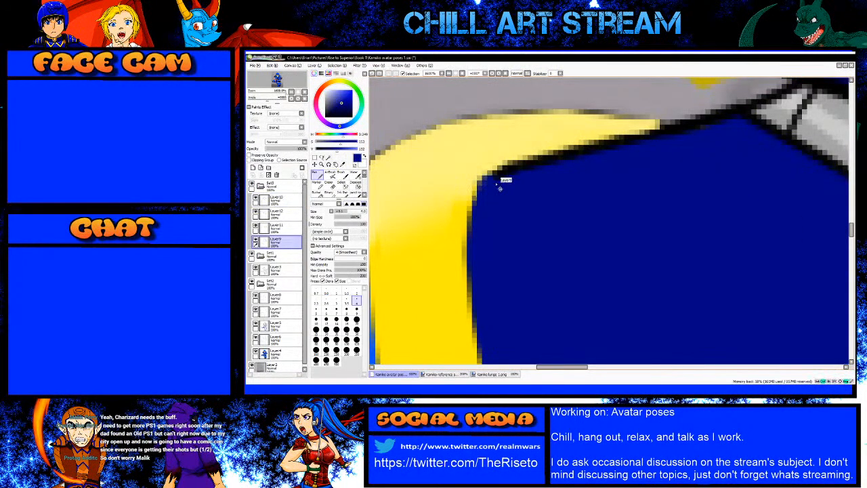
left_click(491, 183)
left_click(532, 167, "shift")
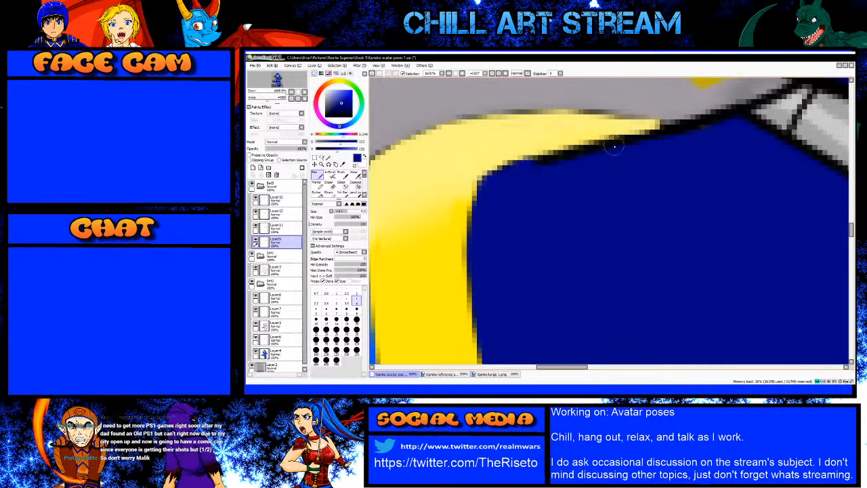
left_click(613, 146, "shift")
left_click(681, 132, "shift")
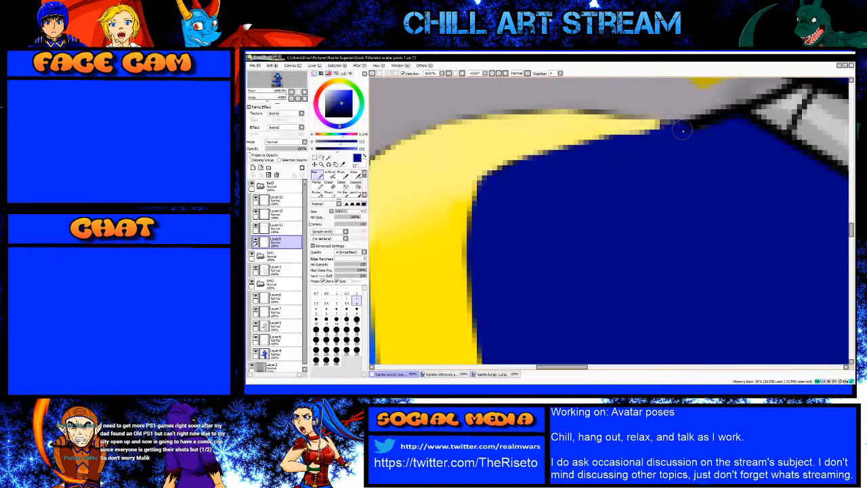
left_click(735, 114, "shift")
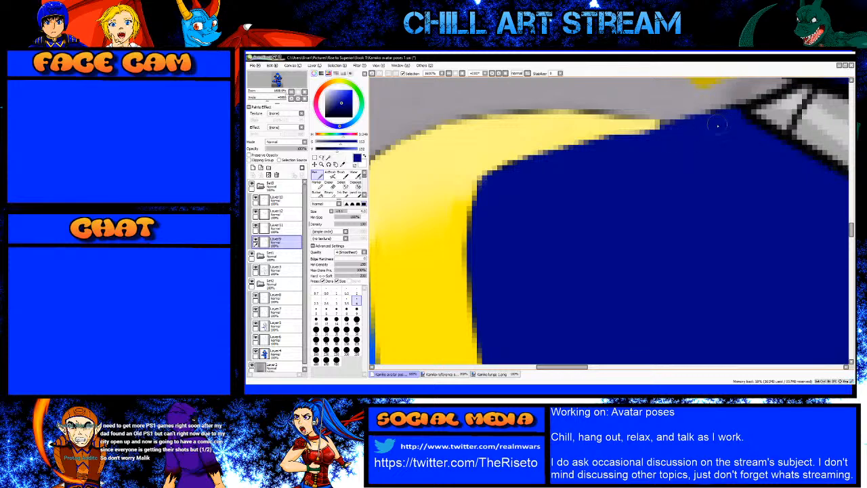
Step: On Layer11, cover the outline beside the thigh and along the rounded lower end of the band's shaded section with sampled dark yellow
scroll(639, 156, "down", 2)
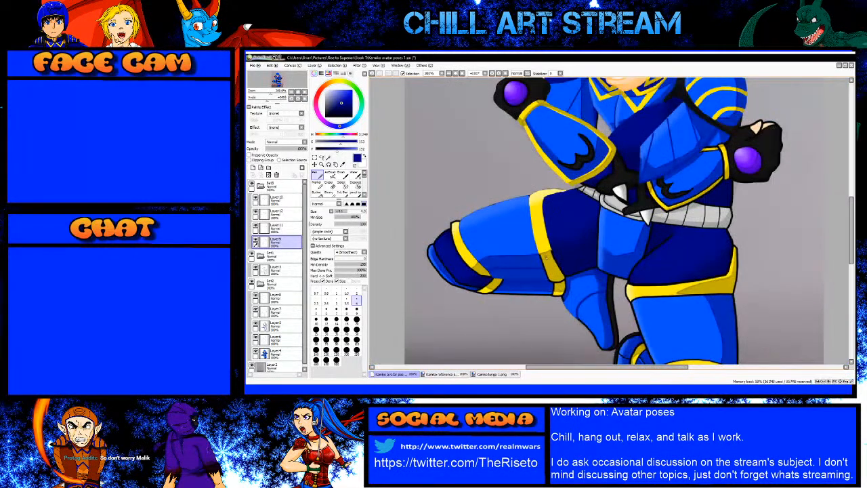
scroll(535, 264, "up", 4)
left_click(533, 267, "alt")
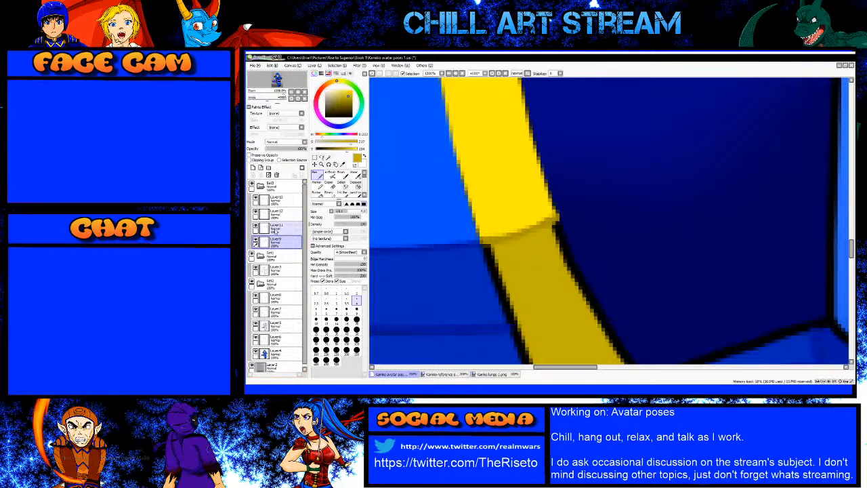
left_click(260, 230)
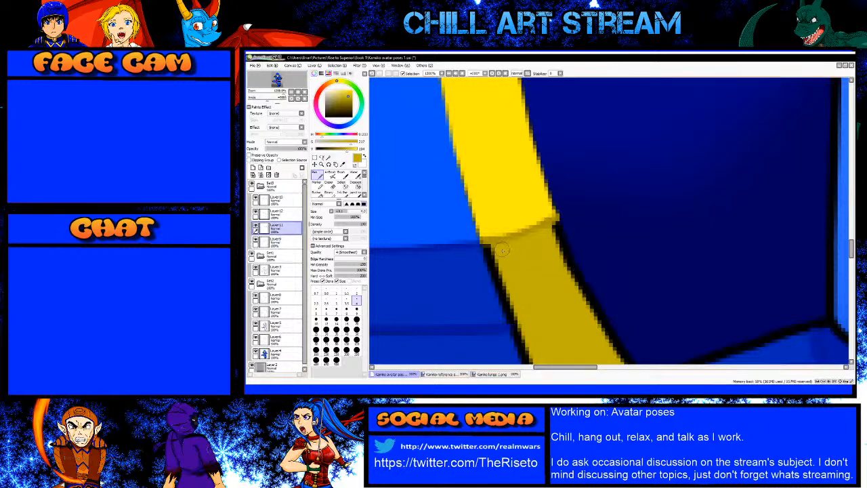
scroll(503, 250, "up", 1)
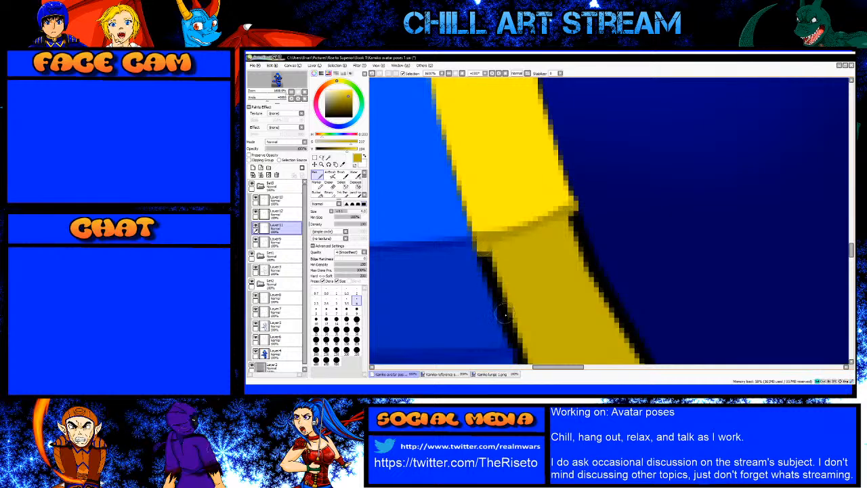
scroll(489, 298, "down", 2)
scroll(489, 299, "up", 2)
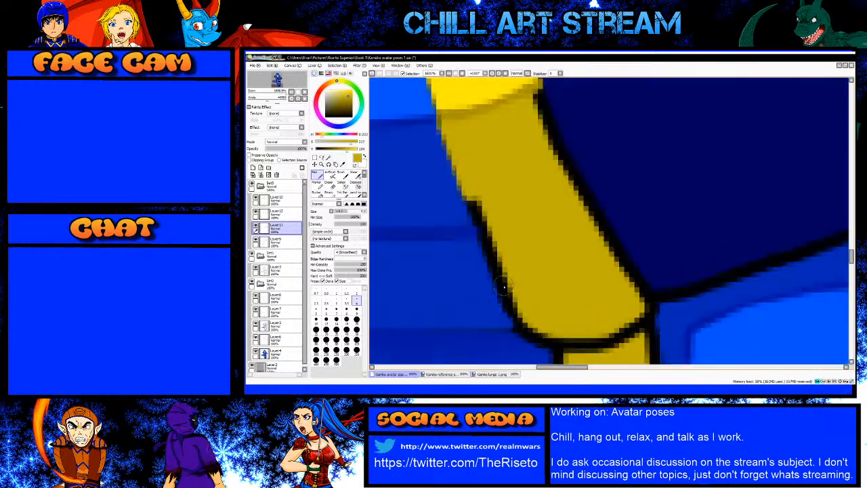
mouse_move(520, 326)
left_mouse_down()
mouse_move(563, 346)
mouse_move(608, 341)
mouse_move(646, 322)
left_mouse_up()
scroll(647, 310, "down", 2)
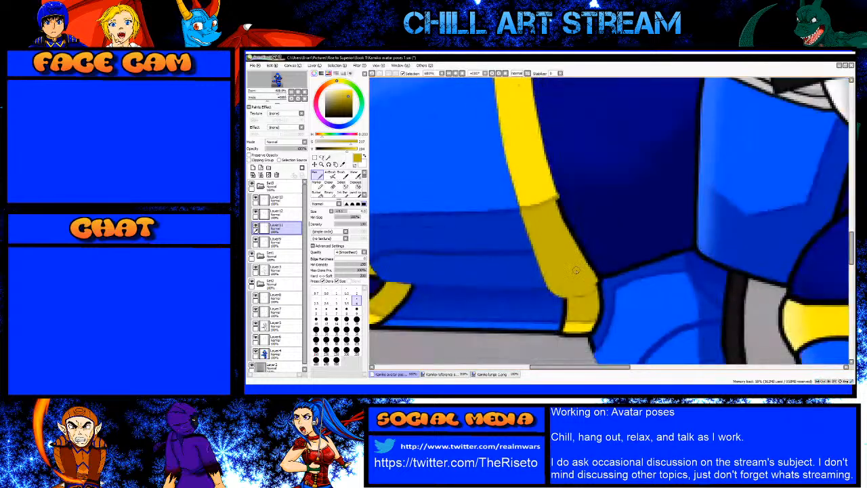
Step: Cover the outline between the band's shaded section and the dark blue armor with straight dark yellow segments, and save the drawing
scroll(587, 286, "up", 2)
left_click_drag(612, 289, 618, 267)
left_click(564, 190, "shift")
scroll(559, 192, "down", 2)
scroll(530, 180, "up", 1)
left_click(534, 184, "shift")
left_click(522, 148, "shift")
scroll(522, 176, "down", 2)
scroll(522, 214, "up", 2)
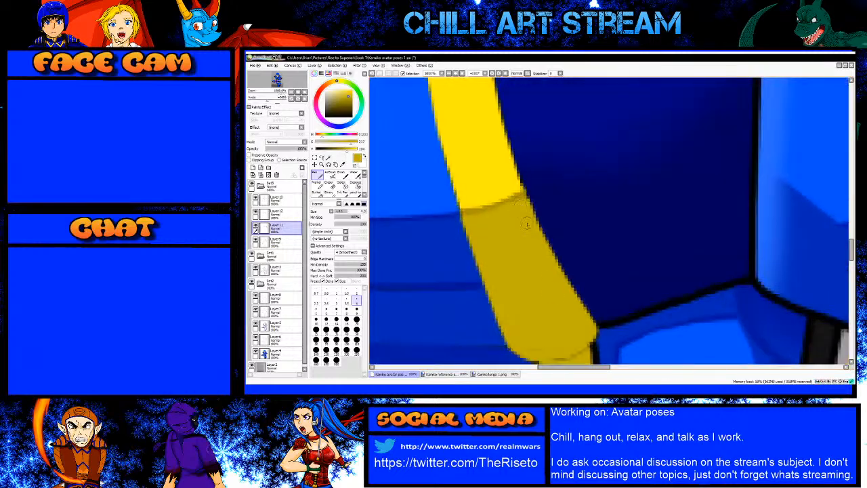
scroll(522, 212, "down", 2)
scroll(506, 275, "up", 2)
key("ctrl+s")
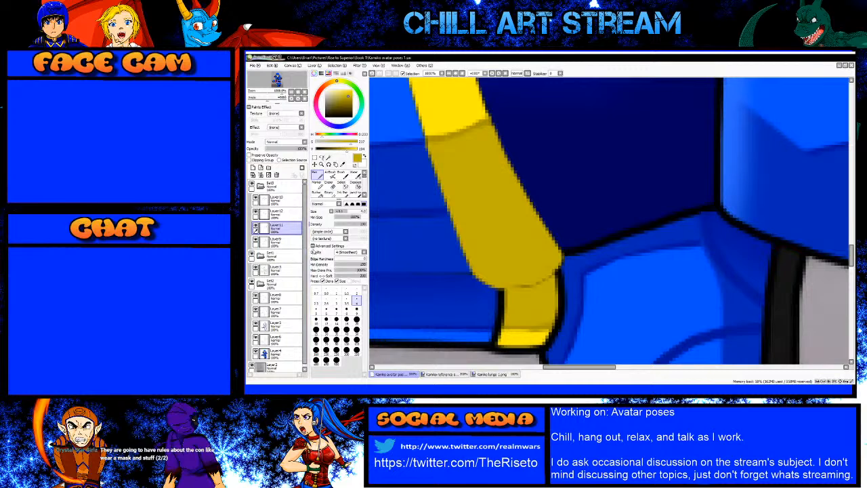
Step: On Layer5, soften the seam beneath the band's rounded shaded section with sampled dark yellow using the AirBrush
left_click(280, 328)
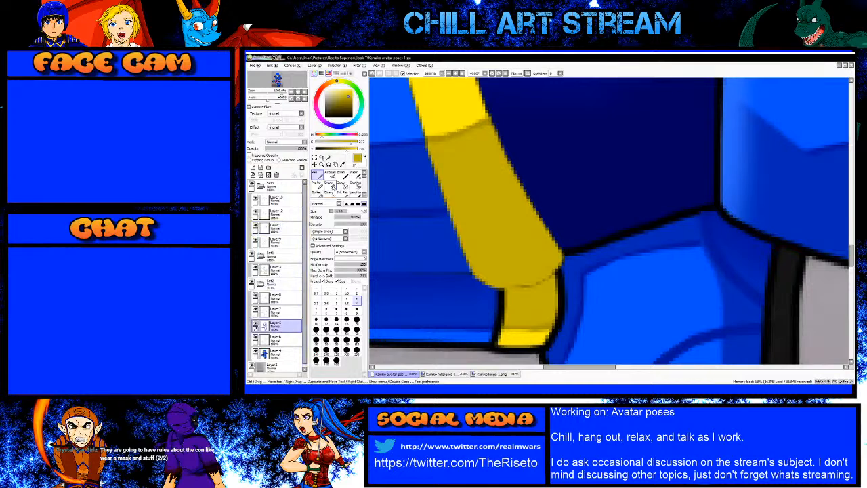
left_click(331, 174)
scroll(532, 326, "up", 1)
right_click(532, 327)
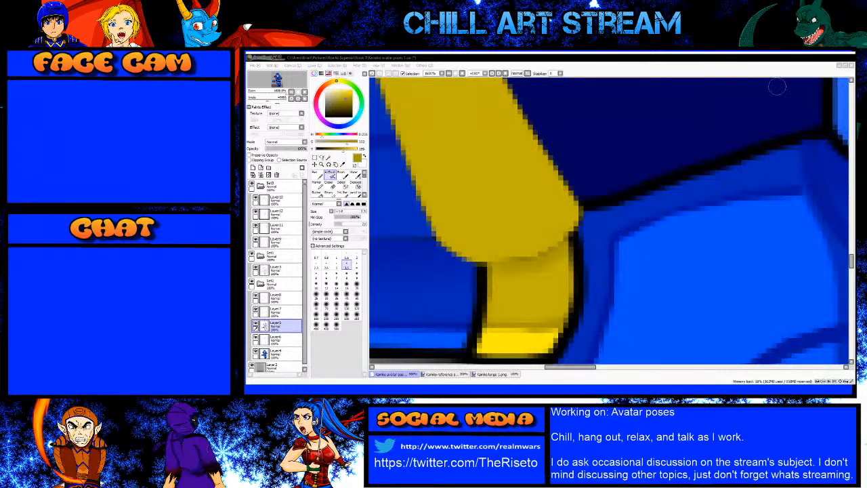
key("alt+Tab")
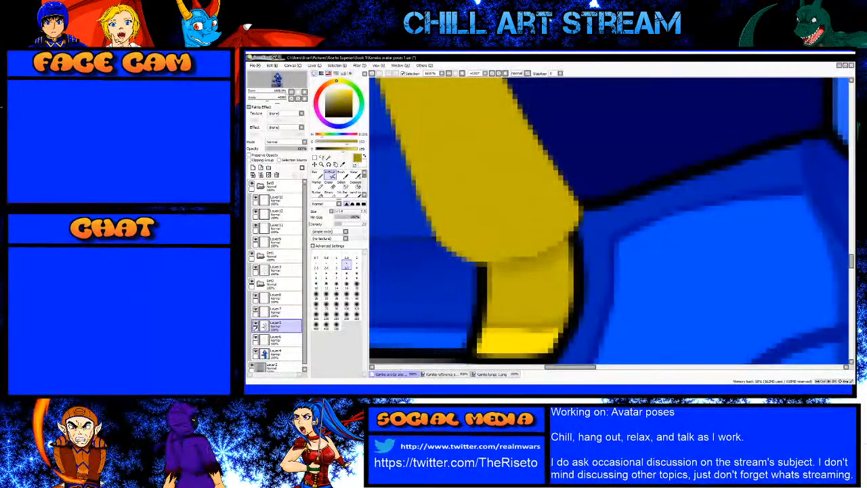
key("alt+Tab")
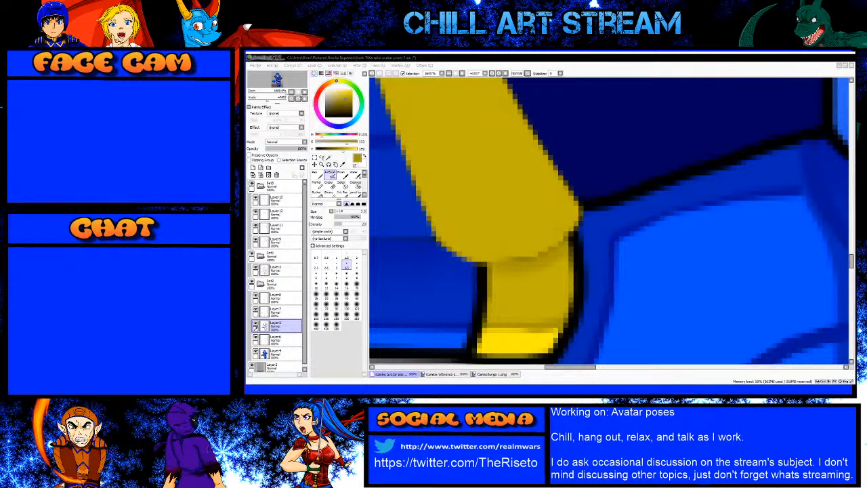
left_click(647, 58)
Step: On Layer9, cover the outline between the dark blue armor and the lower leg with sampled dark blue using the Pen
scroll(525, 298, "down", 2)
scroll(522, 293, "down", 2)
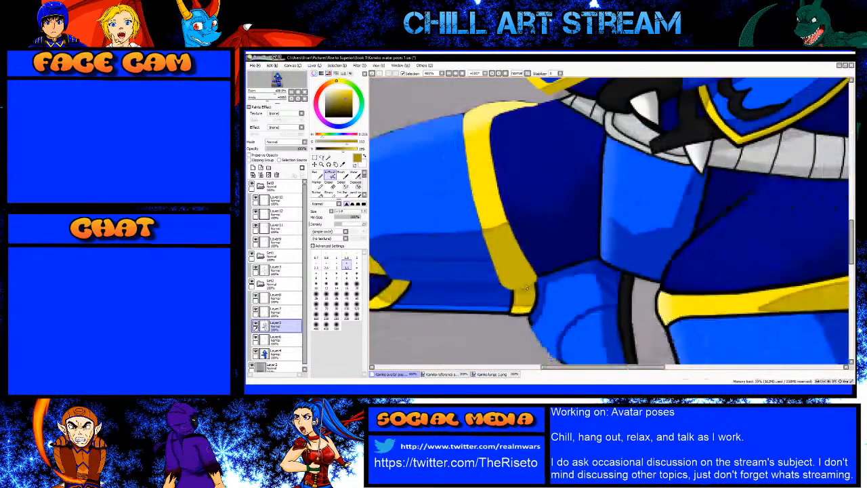
scroll(535, 269, "up", 3)
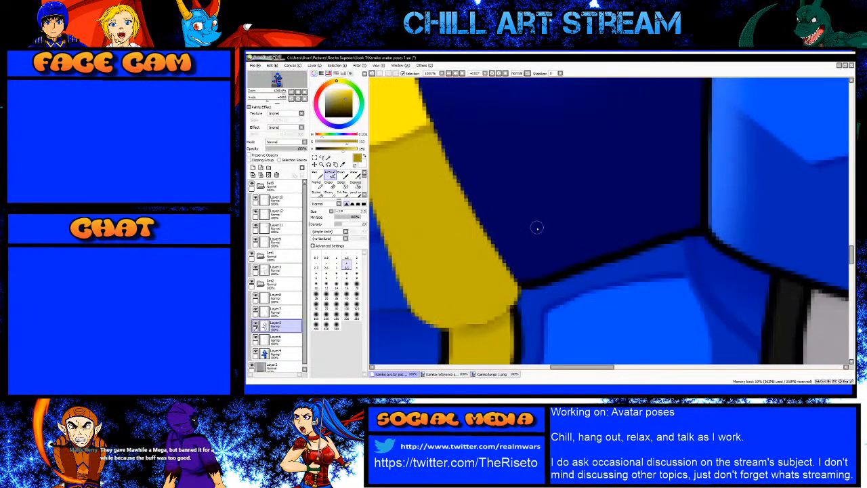
right_click(544, 239)
left_click(284, 242)
left_click(317, 175)
scroll(534, 270, "up", 1)
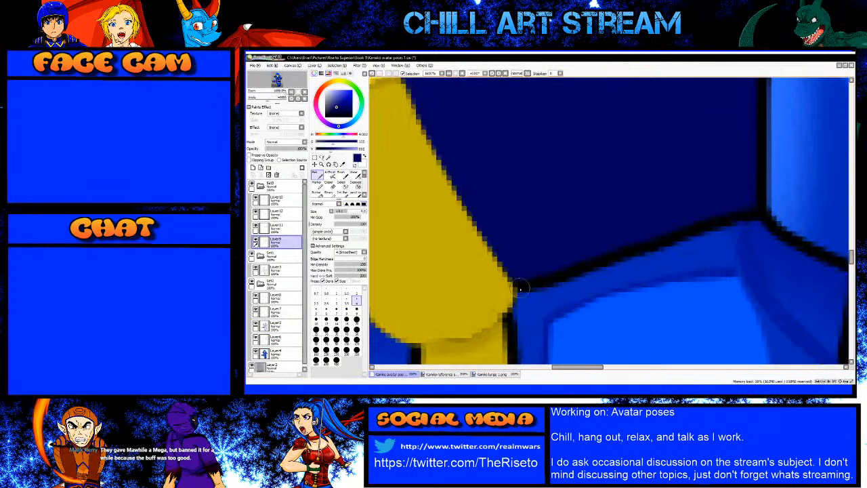
left_click_drag(519, 283, 577, 270)
mouse_move(641, 250)
left_mouse_down()
mouse_move(752, 211)
mouse_move(741, 212)
left_mouse_up()
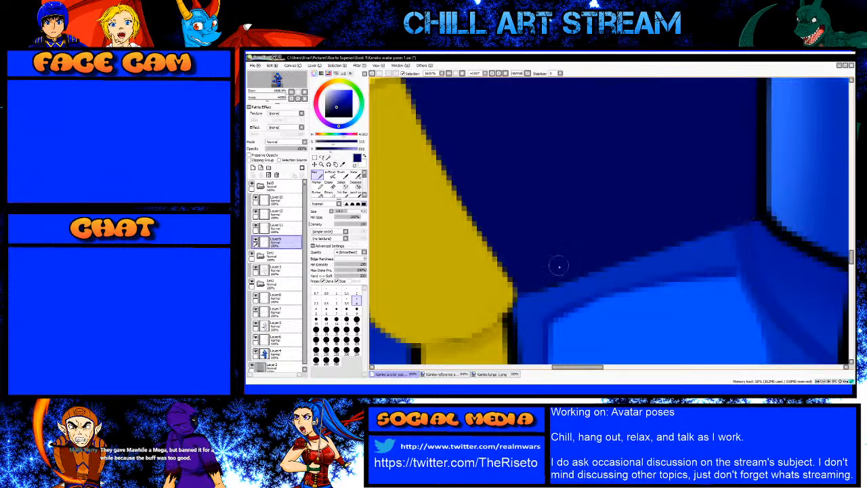
Step: Try to extend the seam's darker yellow over the black outline at its end with a size 3.5 Pen, and undo the stroke
scroll(528, 271, "down", 5)
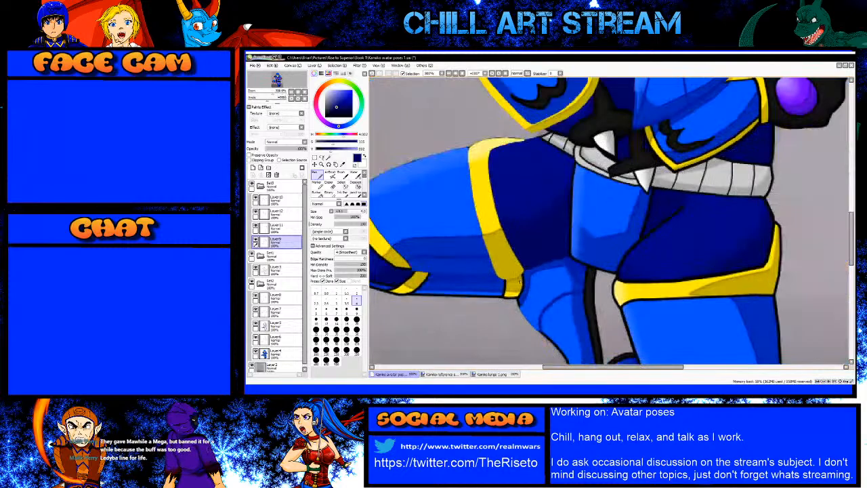
scroll(522, 275, "up", 5)
left_click(523, 254, "alt")
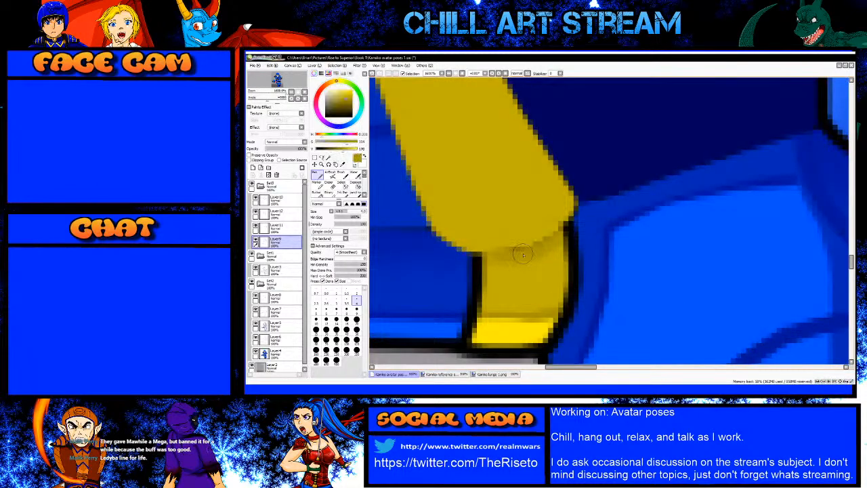
key("bracketleft")
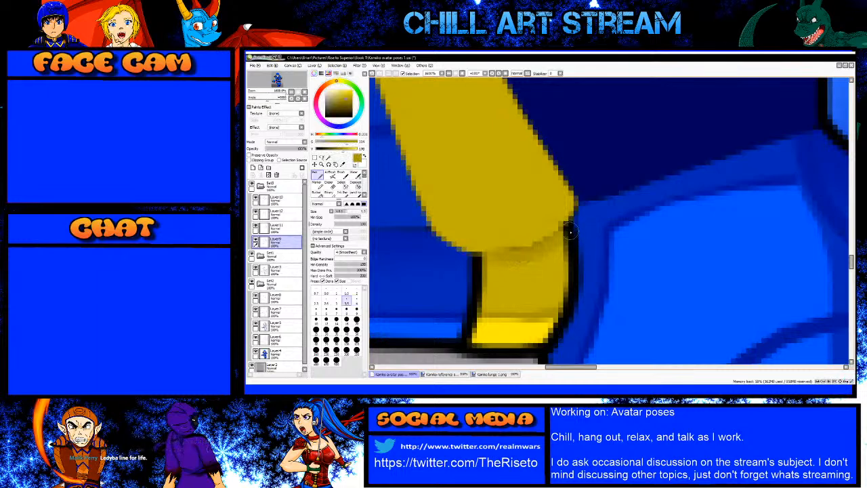
key("ctrl+z")
Step: Extend the seam beneath the band's rounded section over the black outline with resampled darker yellow, reducing the Pen size to 1 and 1.5
right_click(538, 205)
mouse_move(534, 229)
left_mouse_down()
mouse_move(569, 234)
mouse_move(548, 244)
left_mouse_up()
right_click(533, 316)
key("bracketleft")
key("bracketleft")
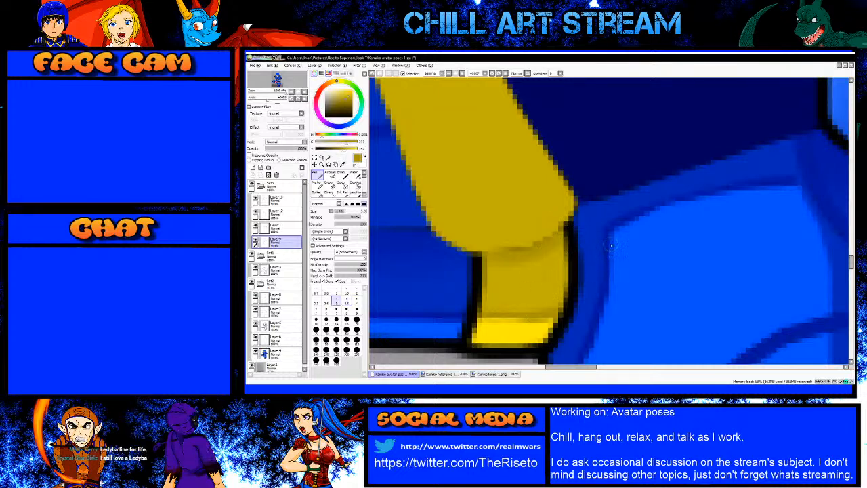
key("bracketleft")
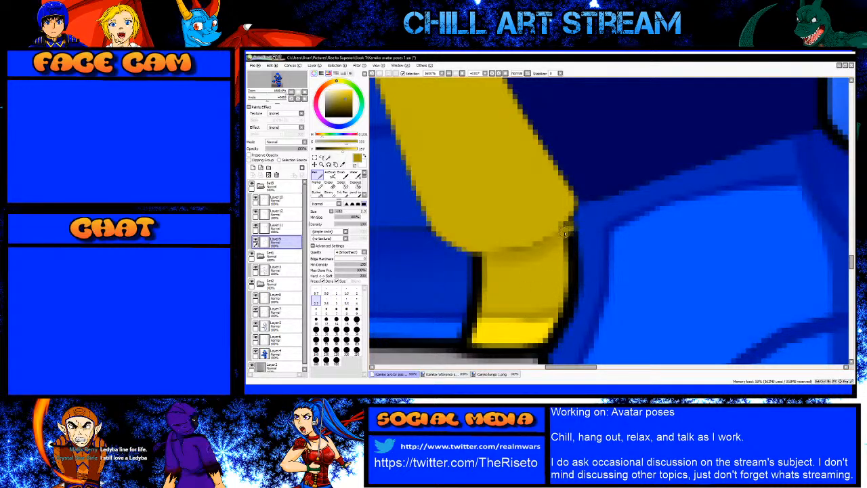
key("bracketleft")
key("bracketleft")
key("bracketleft")
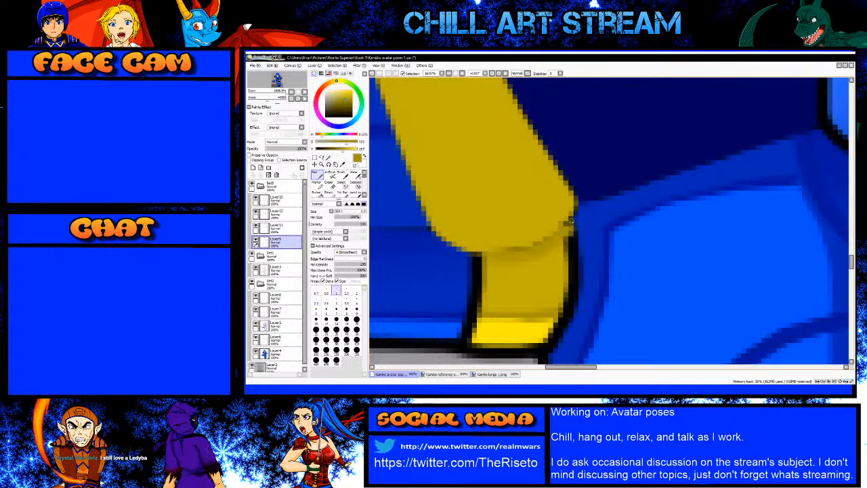
key("bracketright")
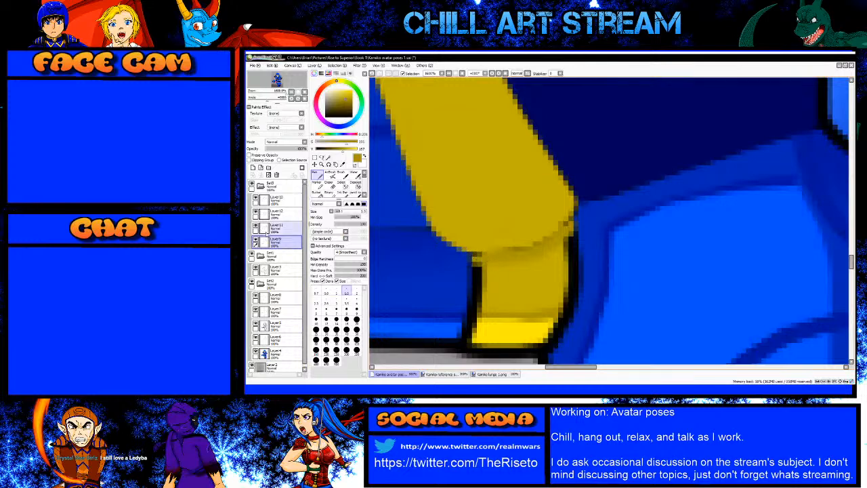
Step: On Layer12, cover both side outlines of the band's lower piece with sampled dark yellow, using Pen sizes 3.5 and 2
left_click(275, 216)
right_click(517, 277)
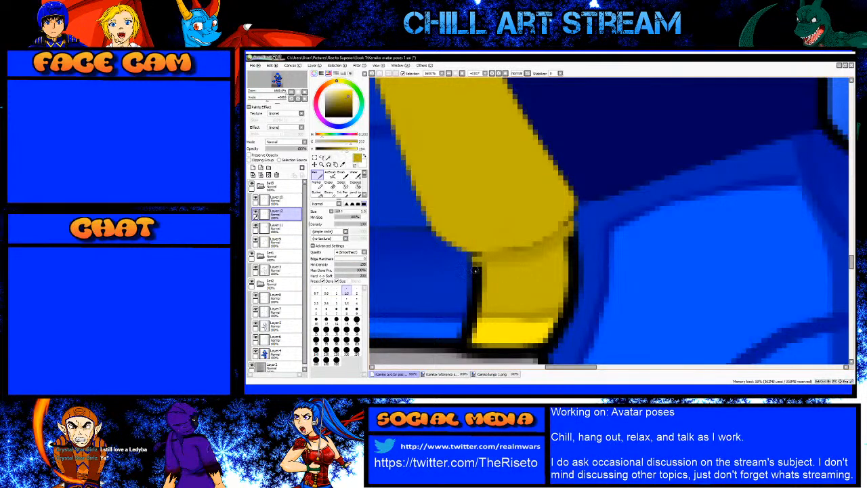
key("bracketright")
key("bracketright")
key("bracketright")
key("bracketright")
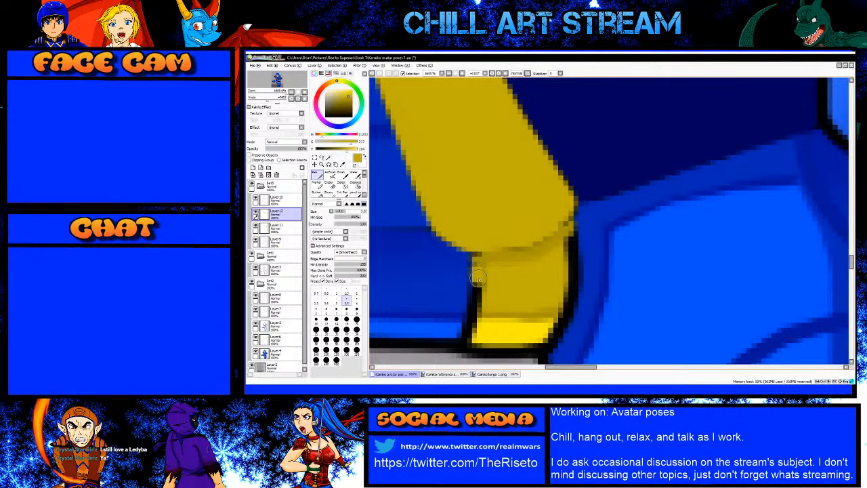
left_click_drag(478, 269, 478, 306)
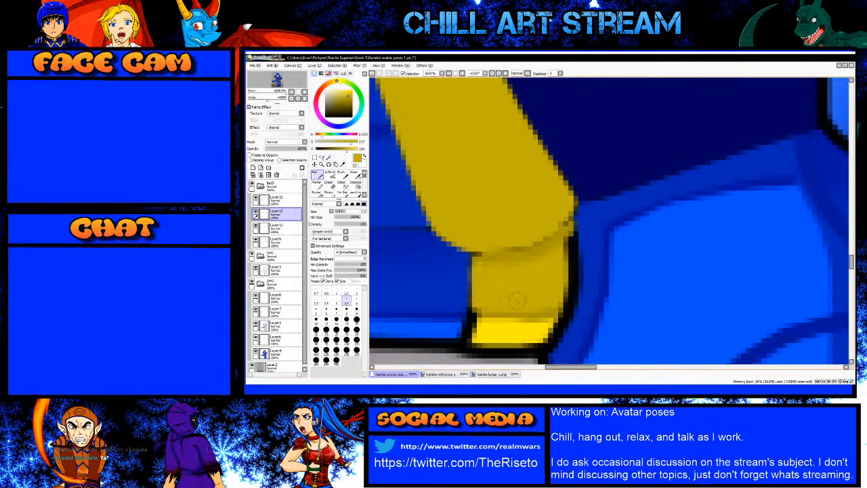
mouse_move(573, 309)
left_mouse_down()
mouse_move(571, 246)
mouse_move(573, 253)
left_mouse_up()
key("bracketleft")
key("bracketleft")
key("bracketleft")
key("bracketleft")
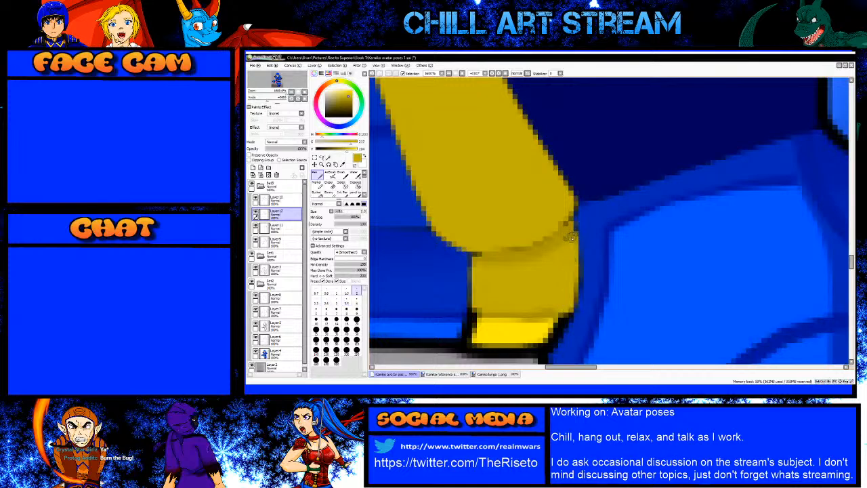
Step: Extend the shadow edge above the band's bright yellow tip out to both sides with a sampled darker yellow
scroll(521, 243, "down", 2)
scroll(500, 279, "up", 2)
right_click(509, 274)
left_click_drag(495, 273, 516, 274)
left_click_drag(586, 275, 489, 271)
Step: On Layer11, cover the outline around the band's tip with sampled bright yellow at Pen size 3, after undoing a dark yellow attempt
right_click(532, 248)
left_click(279, 228)
key("bracketright")
key("bracketright")
key("bracketright")
mouse_move(491, 275)
left_mouse_down()
mouse_move(493, 308)
mouse_move(559, 309)
left_mouse_up()
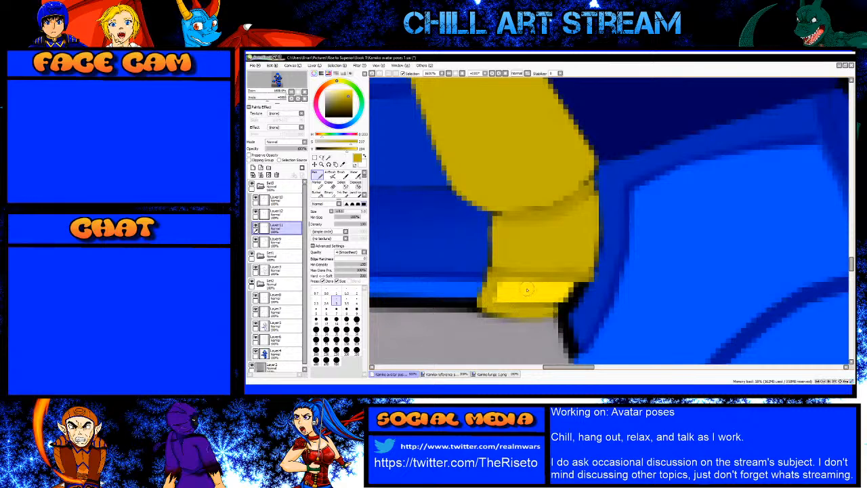
key("ctrl+z")
key("ctrl+z")
right_click(524, 289)
mouse_move(491, 282)
left_mouse_down()
mouse_move(492, 308)
mouse_move(539, 310)
left_mouse_up()
mouse_move(569, 306)
left_mouse_down()
mouse_move(584, 281)
mouse_move(551, 303)
mouse_move(495, 302)
left_mouse_up()
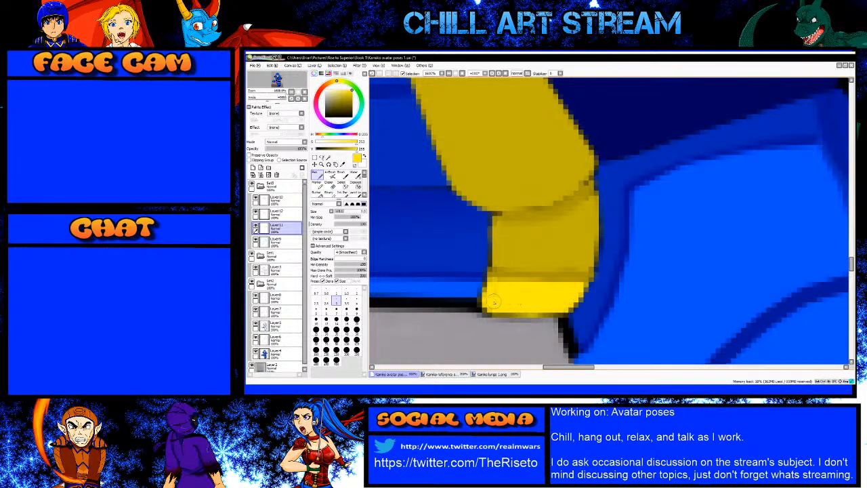
Step: On Layer11, cover the black outline along the thigh's underside between the two yellow bands with sampled bright blue
scroll(503, 283, "down", 3)
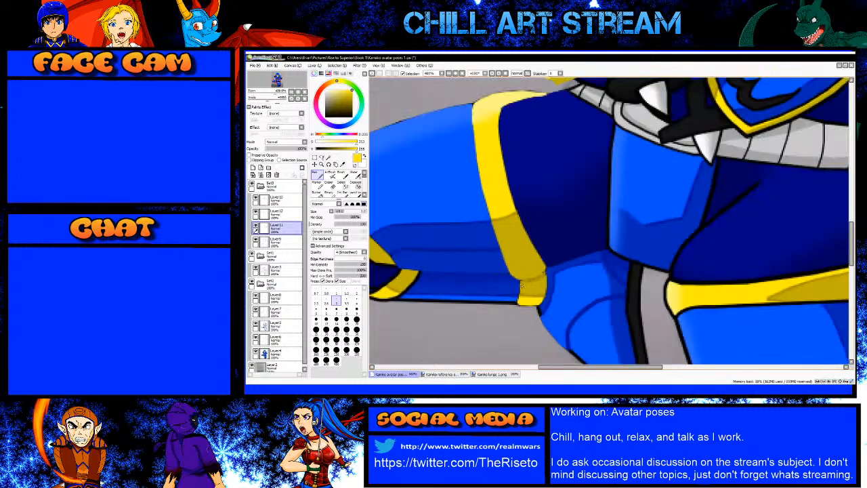
scroll(521, 278, "up", 3)
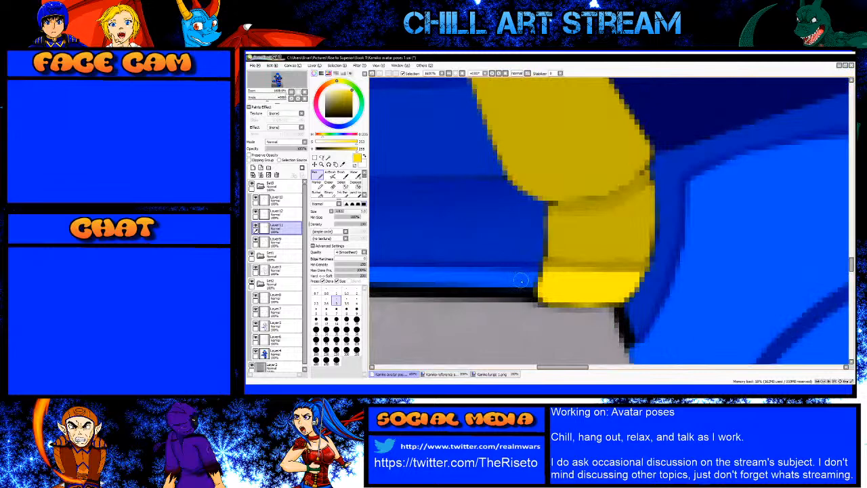
left_click(521, 279, "alt")
left_click(531, 293)
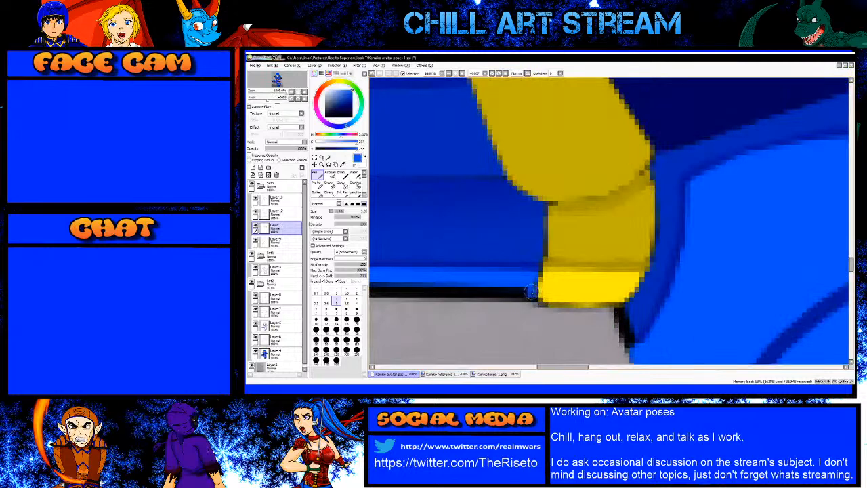
scroll(529, 291, "down", 4)
scroll(435, 297, "up", 2)
left_click(435, 296, "shift")
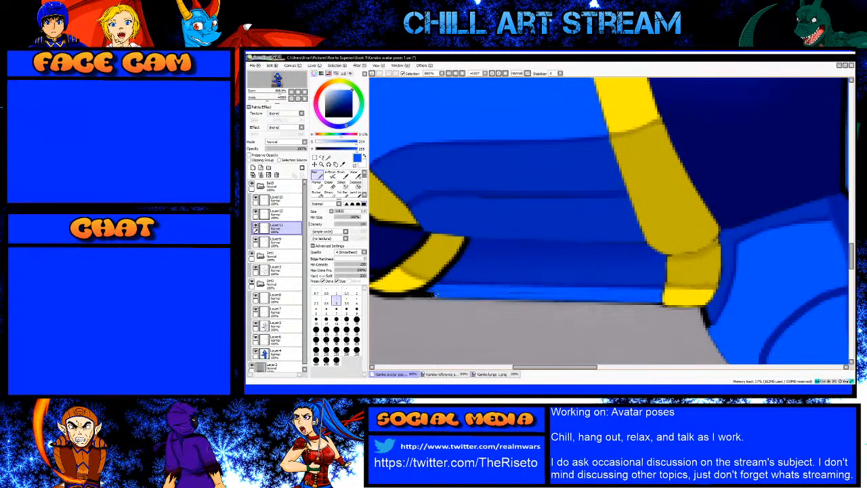
scroll(435, 296, "up", 1)
left_click(390, 296, "shift")
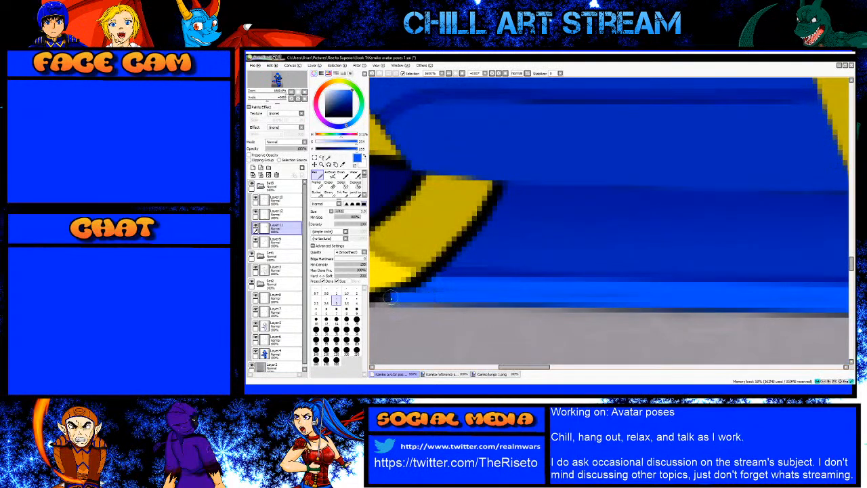
Step: Erase the excess blue overlapping the outline beside the knee band's lower tip, using a smaller Eraser, and return to the Pen
key("e")
key("bracketleft")
key("bracketleft")
key("bracketleft")
key("bracketleft")
key("bracketleft")
key("bracketleft")
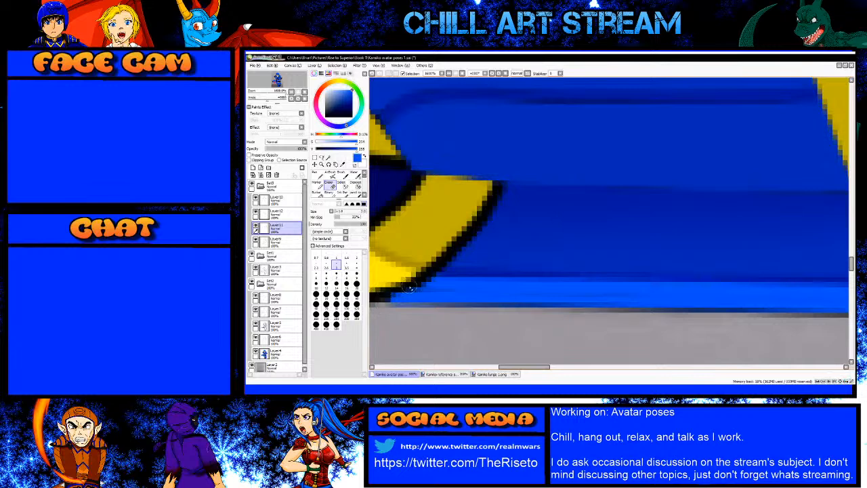
left_click_drag(413, 284, 389, 298)
key("n")
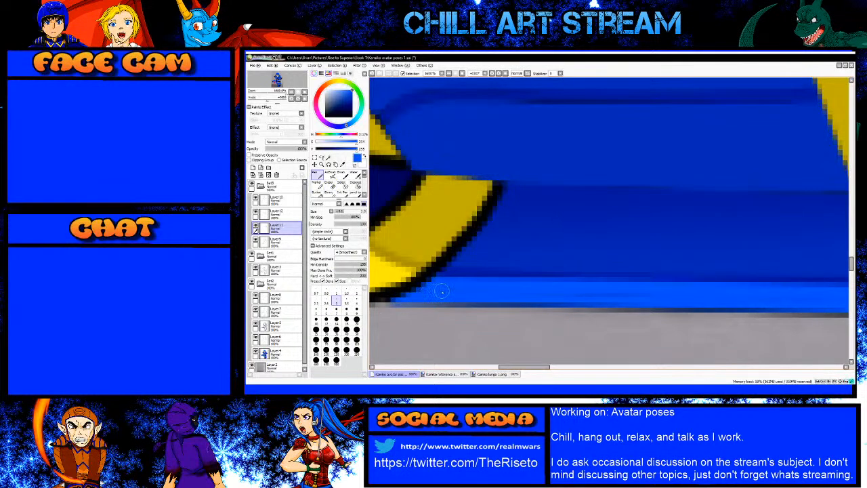
scroll(575, 292, "down", 2)
scroll(728, 292, "up", 1)
scroll(577, 292, "down", 2)
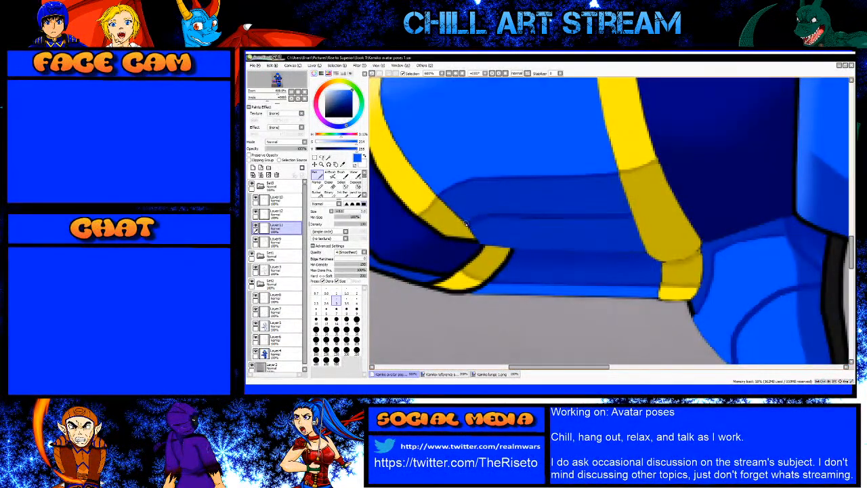
Step: Cover the black outline around the knee band's upper end with sampled pale yellow
scroll(467, 226, "down", 2)
scroll(437, 237, "up", 5)
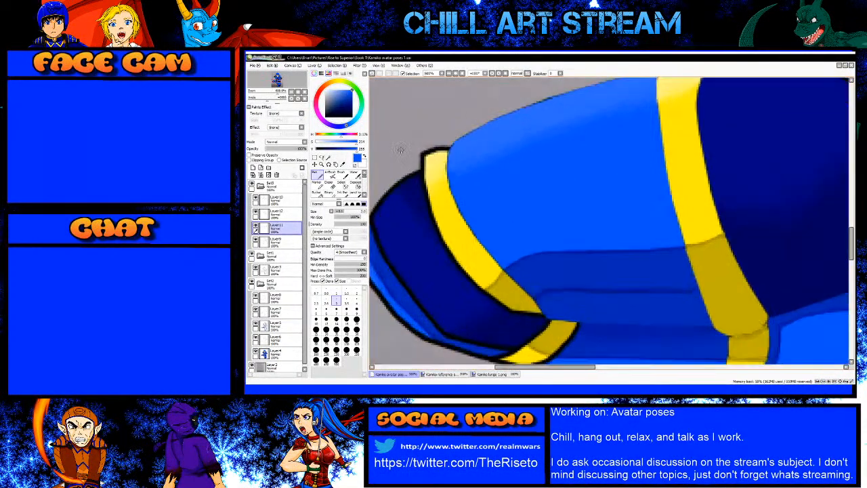
left_click(449, 178, "alt")
left_click(433, 217)
left_click(434, 149, "shift")
mouse_move(436, 154)
left_mouse_down()
mouse_move(501, 135)
mouse_move(441, 156)
mouse_move(435, 220)
left_mouse_up()
Step: Try to blend the pale yellow down the knee band's outer edge with an enlarged soft brush
left_click(342, 172)
key("bracketright")
key("bracketright")
key("bracketright")
key("bracketright")
key("bracketright")
key("bracketright")
key("bracketright")
key("bracketright")
key("bracketright")
key("bracketright")
mouse_move(434, 222)
left_mouse_down()
mouse_move(441, 219)
mouse_move(434, 237)
mouse_move(435, 206)
mouse_move(439, 251)
mouse_move(437, 234)
left_mouse_up()
key("ctrl+z")
left_click(331, 176)
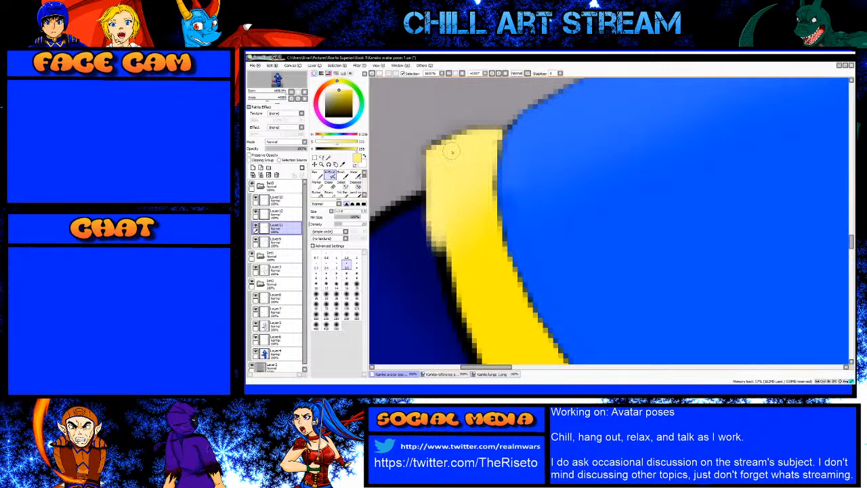
Step: On Layer9, cover the knee band's outer black outline down to the shaded section with sampled bright yellow, using the Pen at size 3
left_click(289, 243)
right_click(497, 296)
key("n")
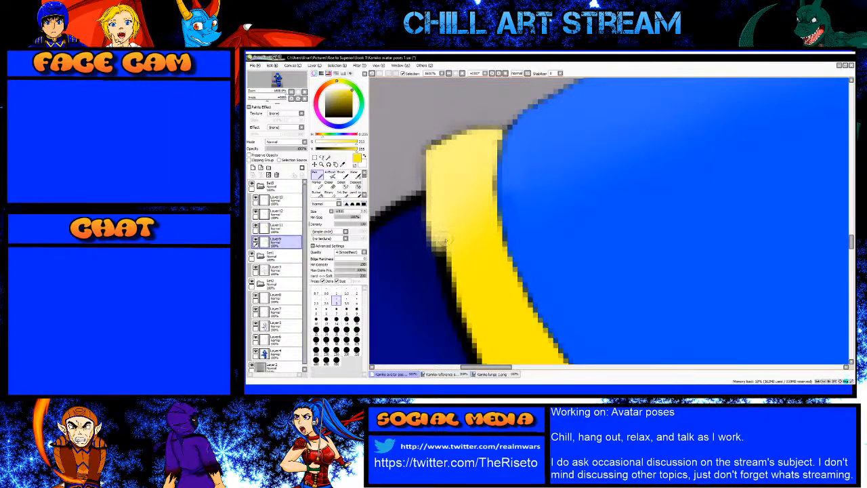
left_click_drag(437, 227, 447, 285)
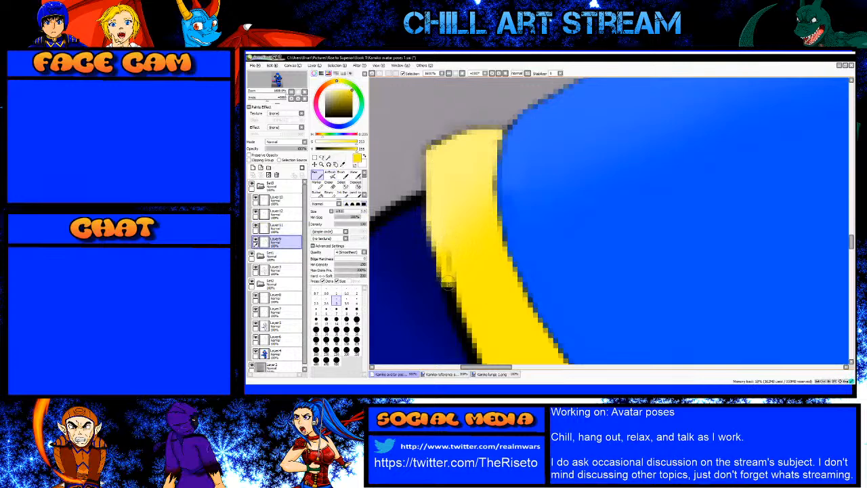
left_click(461, 329, "shift")
scroll(435, 273, "down", 4)
scroll(447, 296, "up", 4)
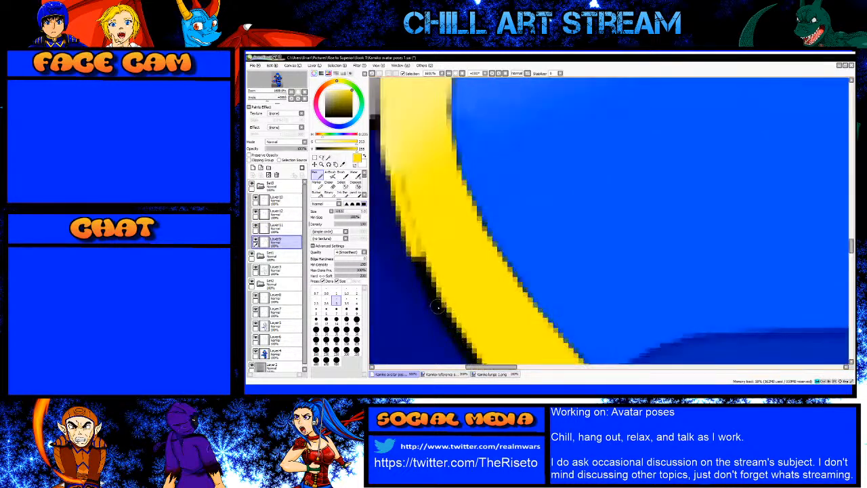
left_click(442, 314, "shift")
scroll(444, 291, "down", 4)
scroll(451, 305, "up", 4)
left_click(461, 298, "shift")
scroll(464, 301, "down", 4)
scroll(480, 305, "up", 4)
left_click(486, 306, "shift")
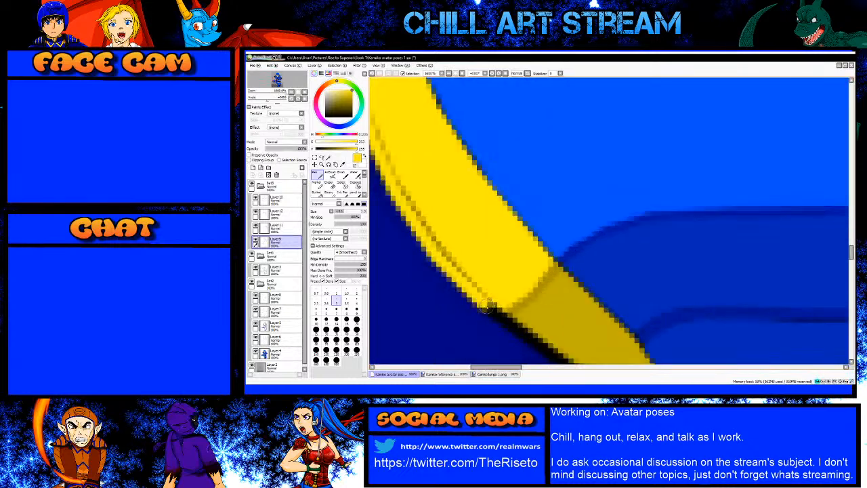
left_click(498, 312, "shift")
Step: Paint over the dark outline specks left inside the knee band's bright section with the same yellow
left_click_drag(493, 303, 450, 249)
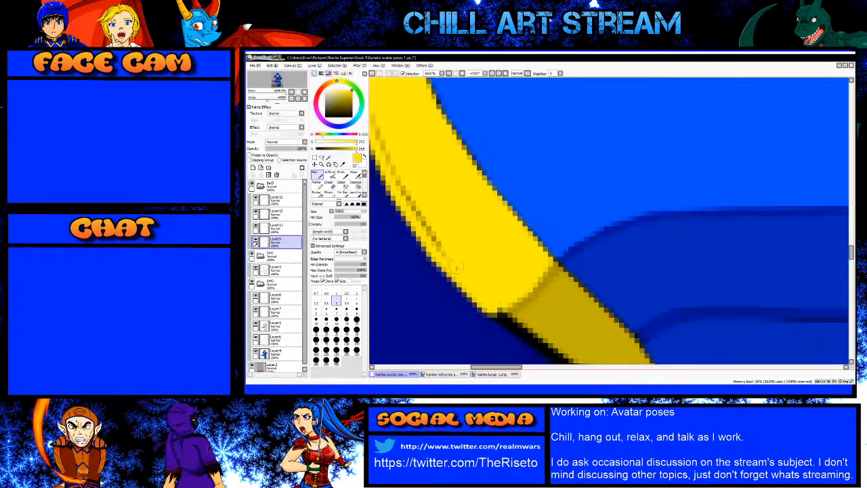
scroll(437, 234, "down", 4)
scroll(433, 230, "up", 4)
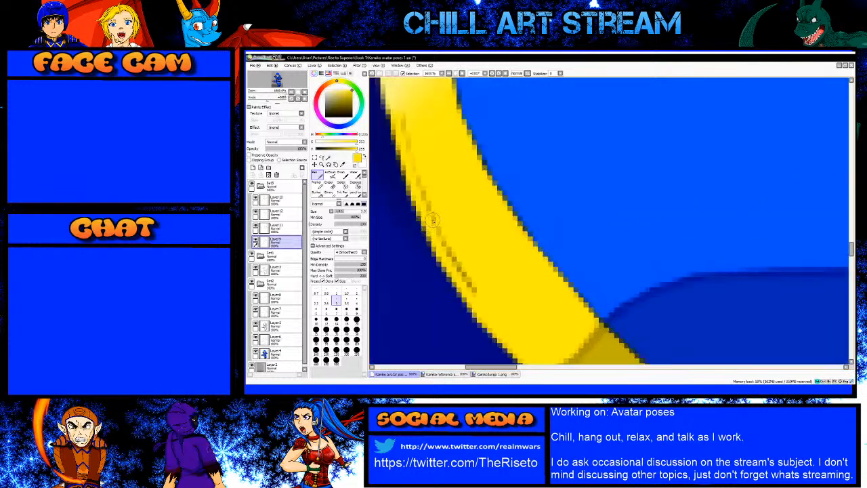
left_click(433, 220, "shift")
left_click(401, 103, "shift")
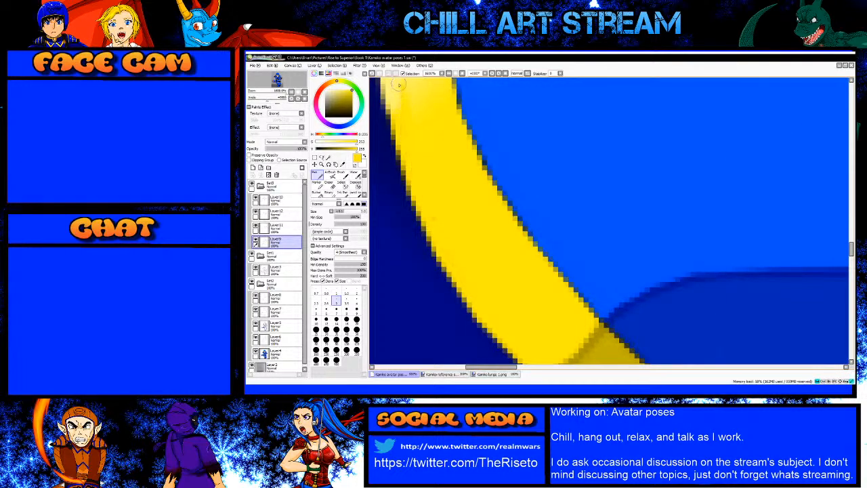
scroll(397, 102, "down", 4)
scroll(404, 173, "up", 4)
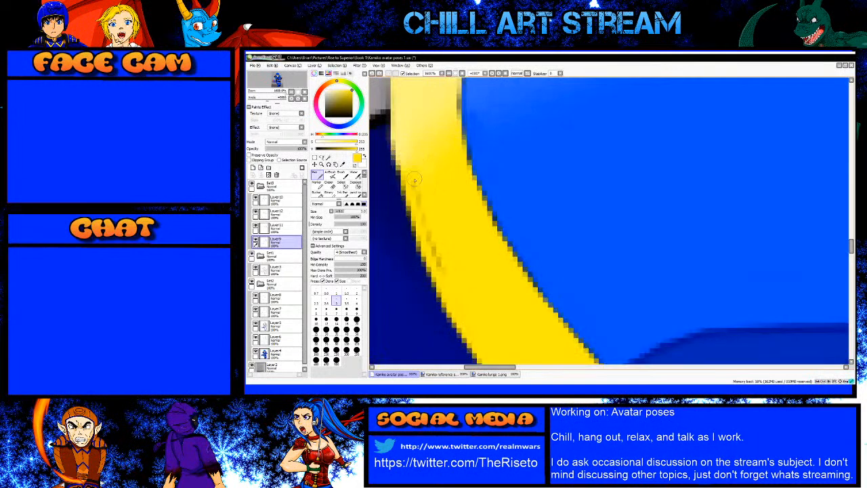
scroll(416, 189, "down", 4)
scroll(476, 274, "up", 4)
Step: Extend the knee band's shadow edge across the black outline with a sampled darker yellow at Pen size 2
mouse_move(471, 278)
left_mouse_down()
mouse_move(498, 246)
mouse_move(518, 242)
left_mouse_up()
right_click(523, 242)
key("bracketleft")
key("bracketleft")
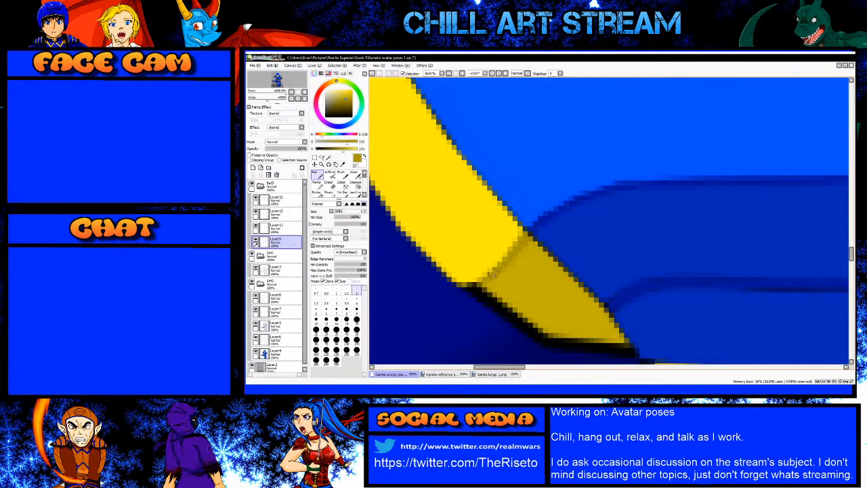
mouse_move(494, 271)
left_mouse_down()
mouse_move(465, 290)
mouse_move(533, 282)
mouse_move(478, 292)
mouse_move(530, 275)
mouse_move(503, 301)
left_mouse_up()
Step: Cover the black outline along the knee band's shaded section with sampled dark yellow at Pen size 5
right_click(511, 284)
key("bracketright")
key("bracketright")
key("bracketright")
key("bracketright")
key("bracketright")
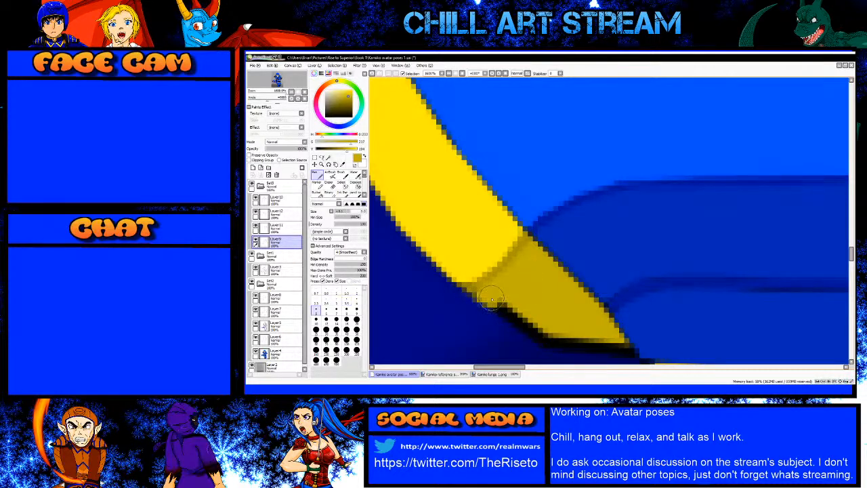
left_click(546, 338, "shift")
left_click(612, 346, "shift")
scroll(596, 336, "down", 3)
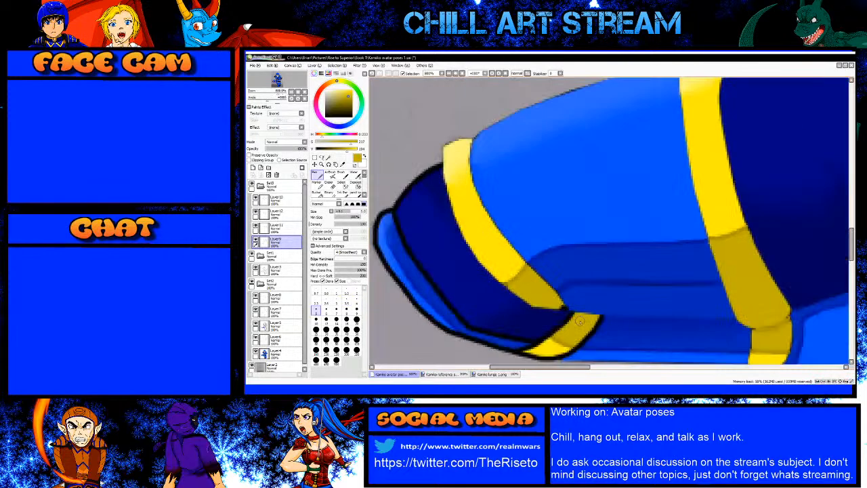
Step: Touch up the pointed lower corner of the knee band's shaded section with dark yellow at Pen size 2.3
scroll(579, 322, "up", 3)
key("bracketleft")
key("bracketleft")
key("bracketleft")
key("bracketleft")
key("bracketleft")
mouse_move(527, 290)
left_mouse_down()
mouse_move(545, 292)
mouse_move(541, 284)
left_mouse_up()
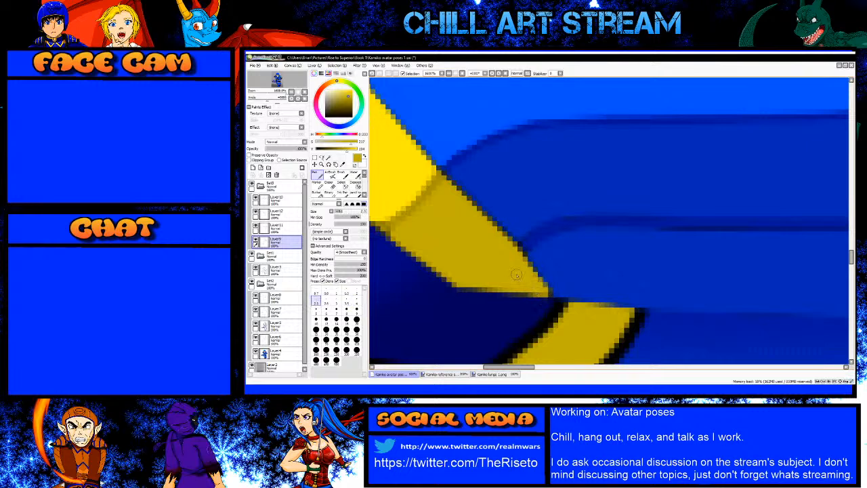
scroll(514, 274, "down", 5)
scroll(494, 249, "up", 2)
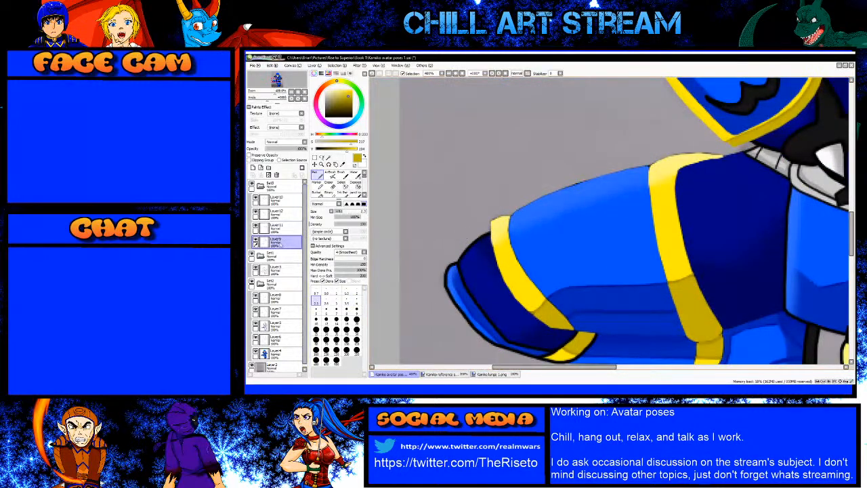
Step: On Layer3, erase the leftover outline along the thigh's upper edge and underside with a large Eraser
left_click(281, 270)
key("e")
scroll(562, 322, "up", 1)
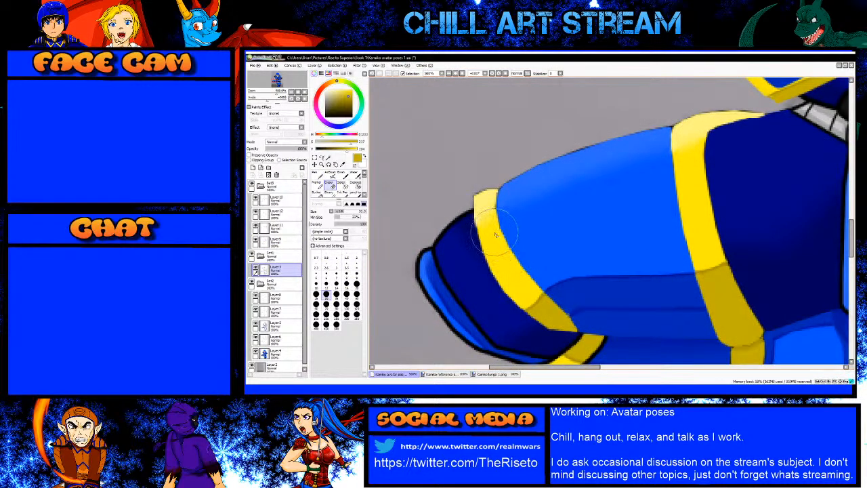
mouse_move(470, 179)
left_mouse_down()
mouse_move(695, 120)
mouse_move(733, 127)
left_mouse_up()
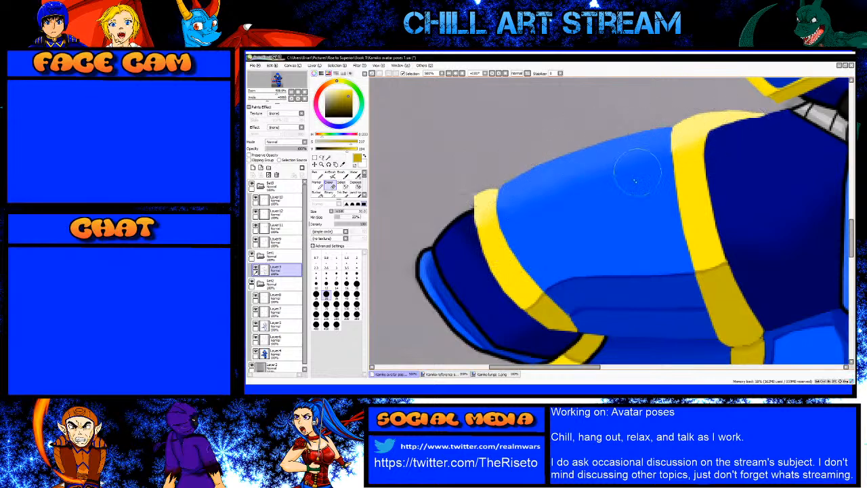
scroll(626, 190, "down", 4)
scroll(677, 240, "up", 4)
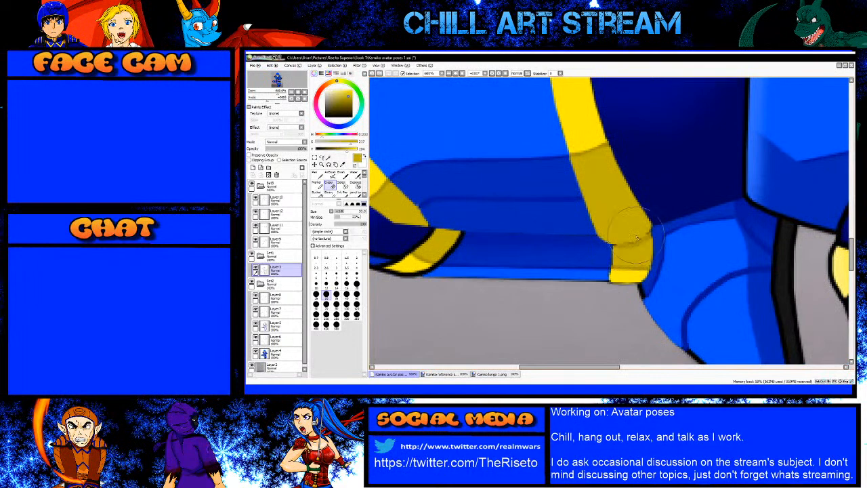
mouse_move(578, 284)
left_mouse_down()
mouse_move(582, 275)
mouse_move(426, 305)
left_mouse_up()
scroll(510, 290, "down", 3)
scroll(510, 290, "down", 4)
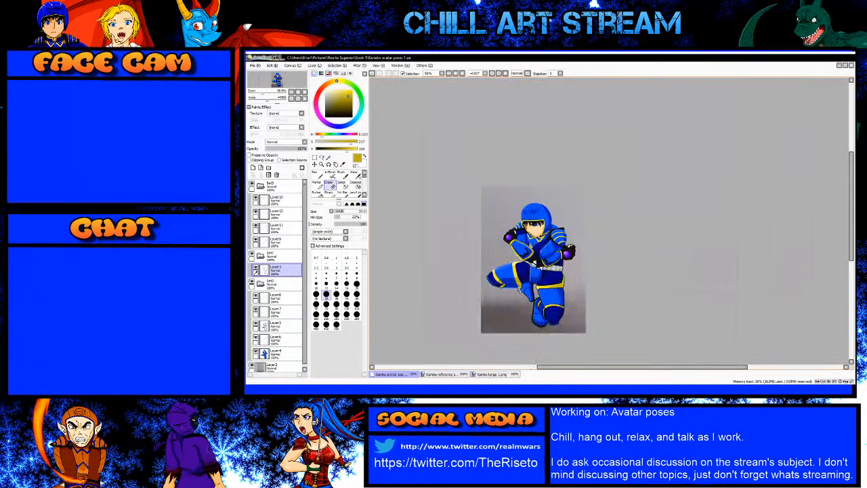
left_click(410, 389)
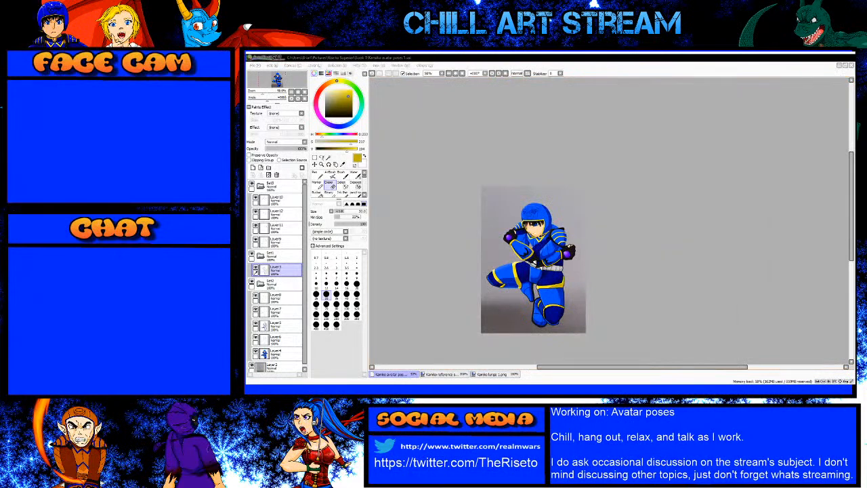
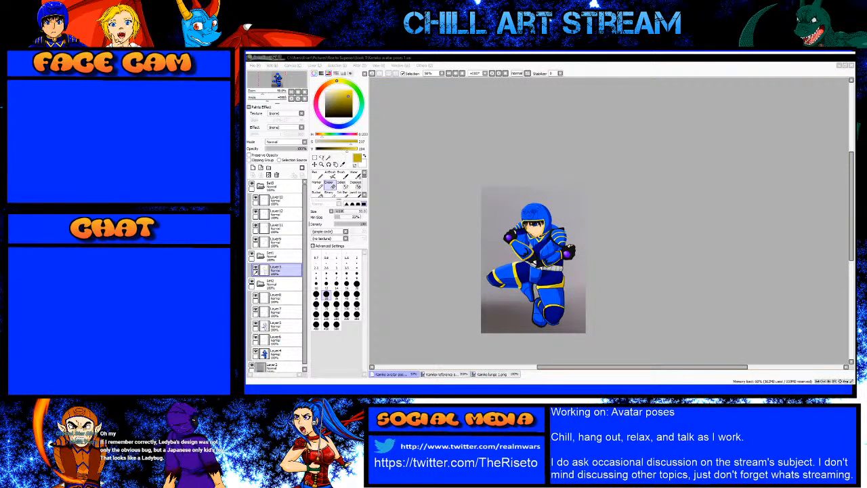
left_click(769, 65)
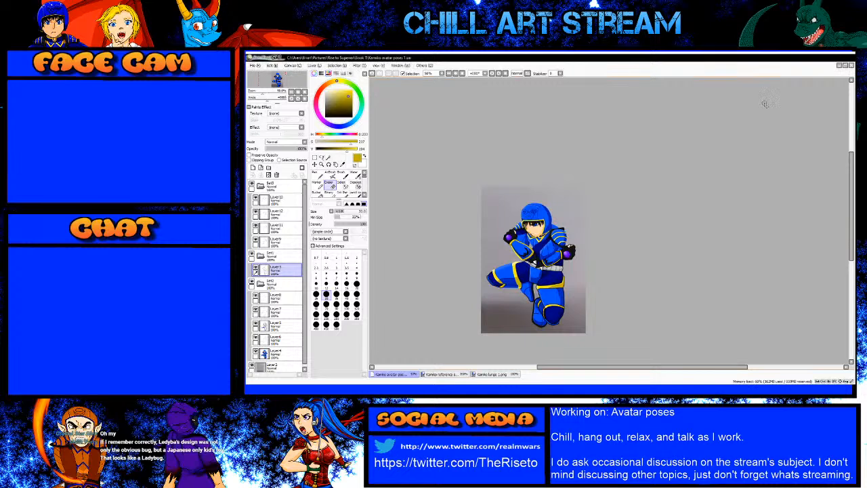
scroll(496, 248, "up", 4)
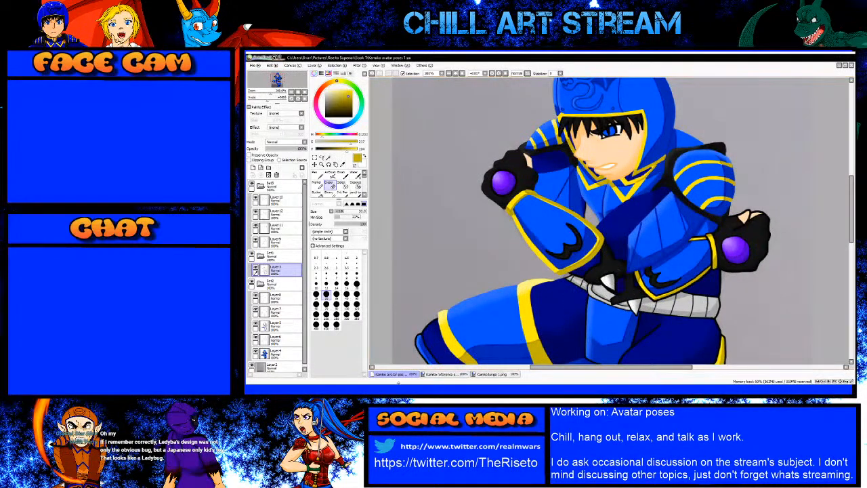
key("alt+Tab")
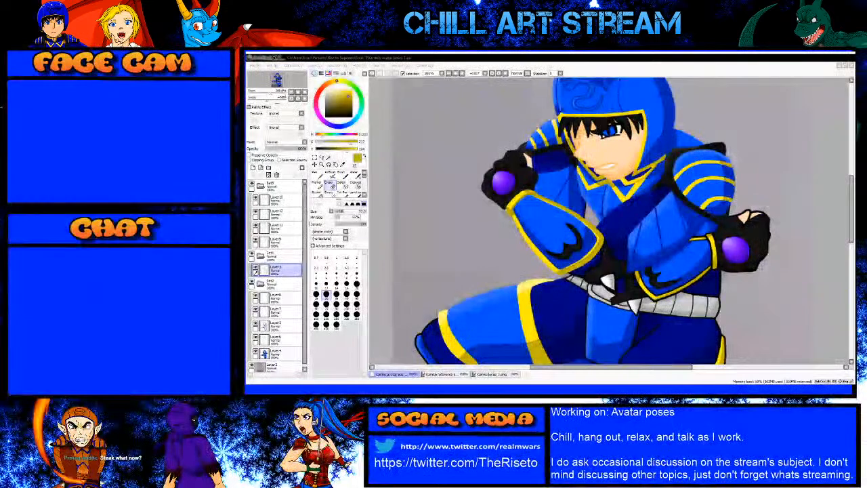
key("alt+Tab")
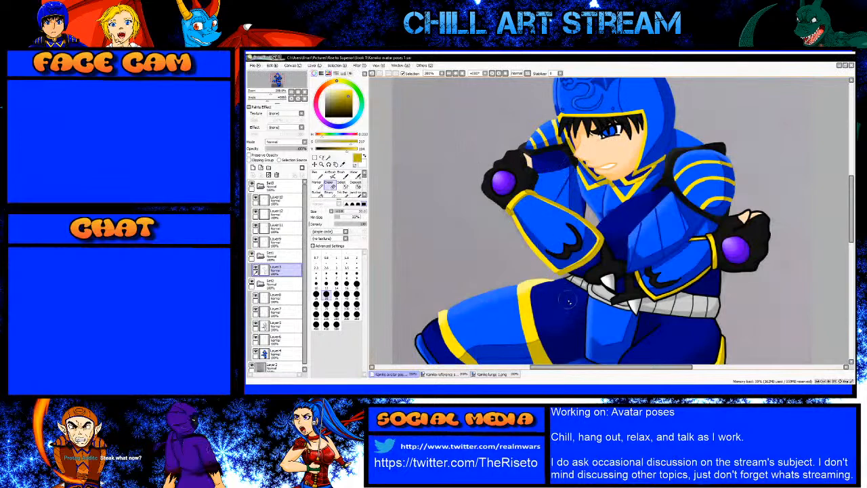
Step: Cover the black outline on the inner edge of the lower yellow band's shaded section with dark yellow at Pen size 2.3, on Set3's uppermost layer
scroll(501, 266, "down", 2)
scroll(471, 316, "up", 2)
scroll(457, 319, "up", 3)
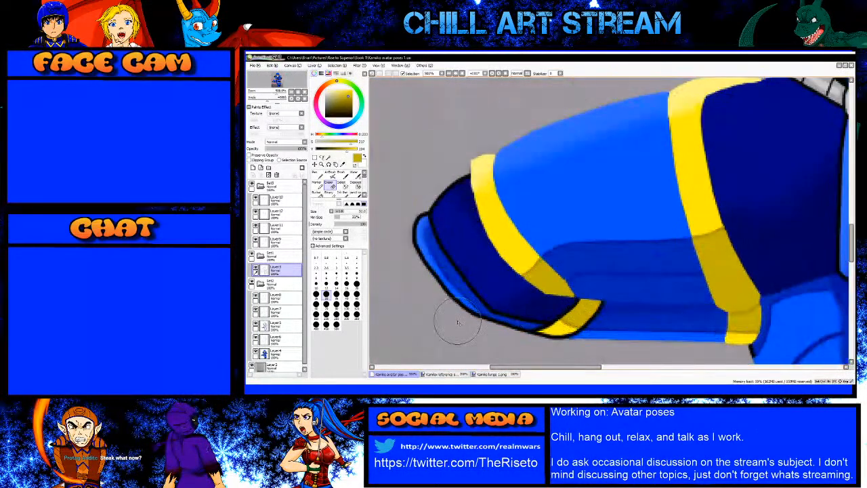
scroll(458, 322, "up", 3)
scroll(701, 304, "up", 2)
key("n")
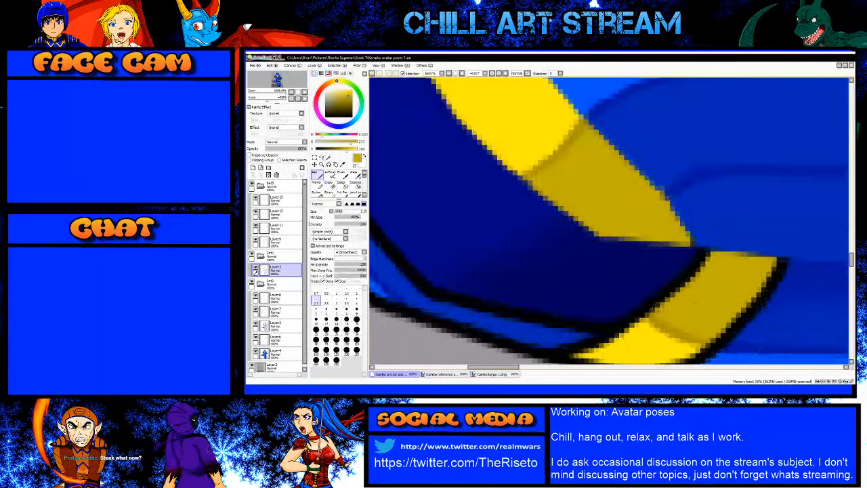
left_click(284, 200)
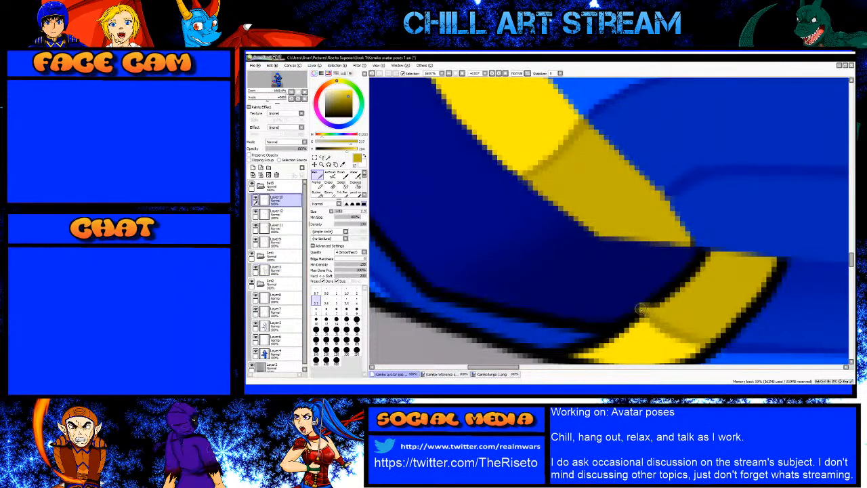
mouse_move(641, 309)
left_mouse_down()
mouse_move(708, 256)
mouse_move(659, 304)
left_mouse_up()
left_click(701, 253)
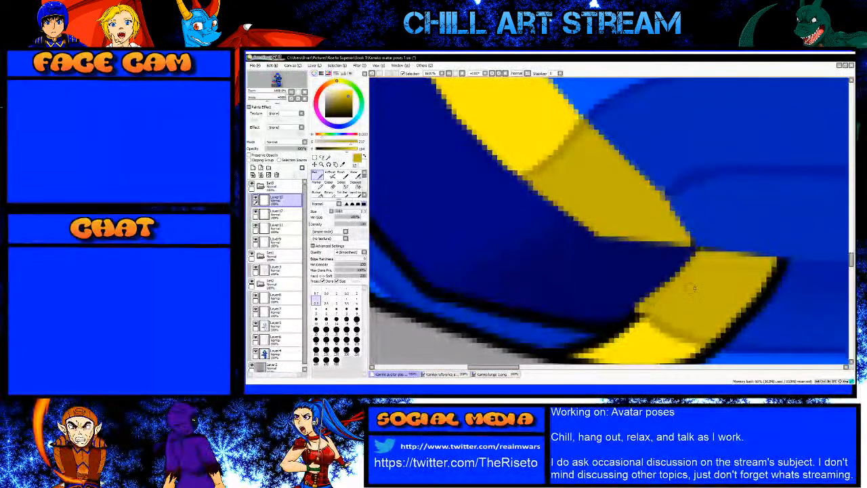
Step: Cover the black outline along the outer edge of the lower band's shaded section with dark yellow at Pen size 3.5
scroll(668, 293, "down", 3)
scroll(698, 313, "up", 3)
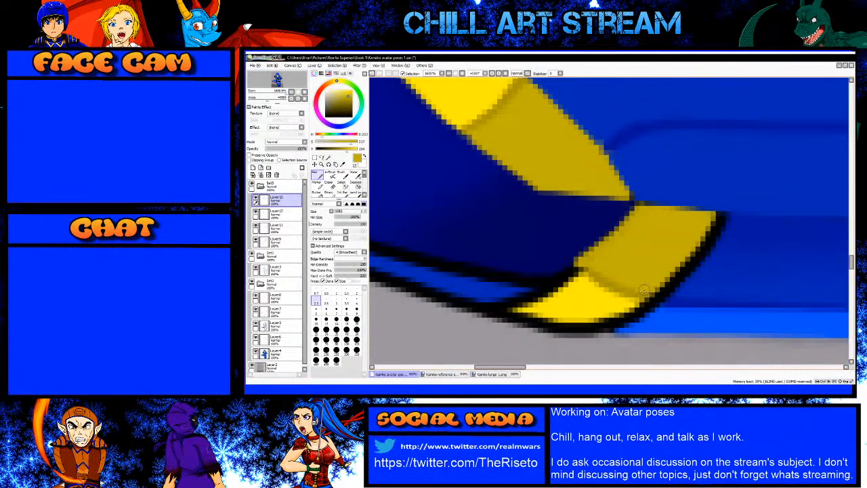
key("bracketright")
key("bracketright")
key("bracketright")
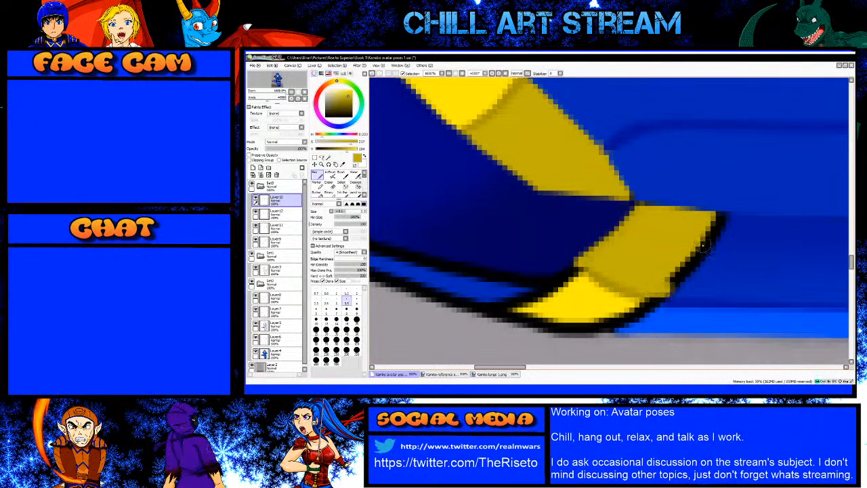
left_click(707, 244, "shift")
left_click(722, 219, "shift")
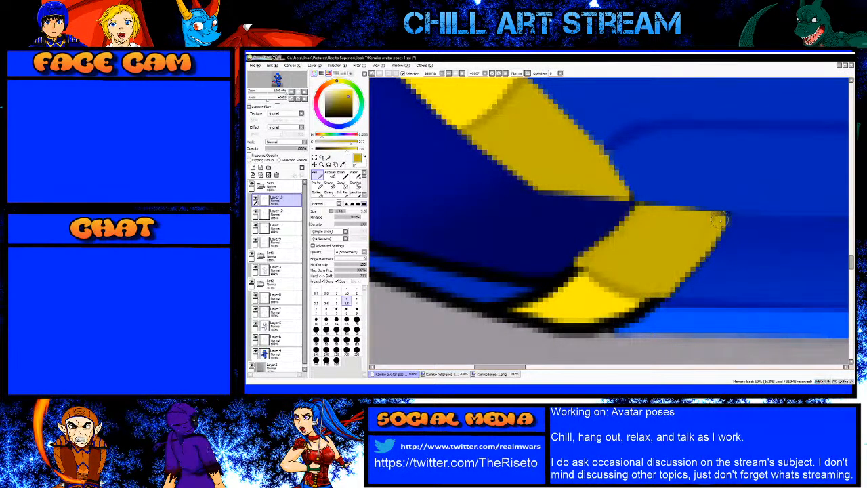
Step: Extend the lower band's shadow edge across the black outline on Layer12 with a sampled darker yellow at Pen size 2.3
right_click(603, 281)
left_click(286, 215)
key("bracketleft")
key("bracketleft")
key("bracketleft")
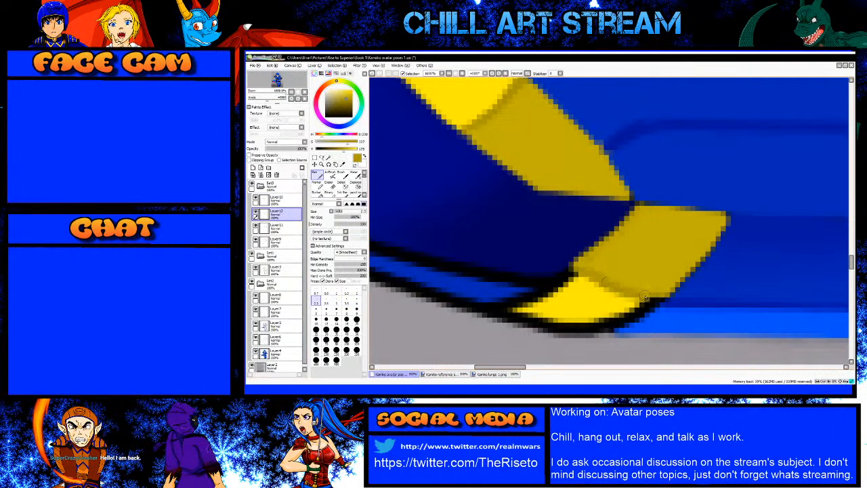
Step: Cover the black outline along the inner edge of the lower band's lit section with sampled bright yellow on Layer11
right_click(542, 293)
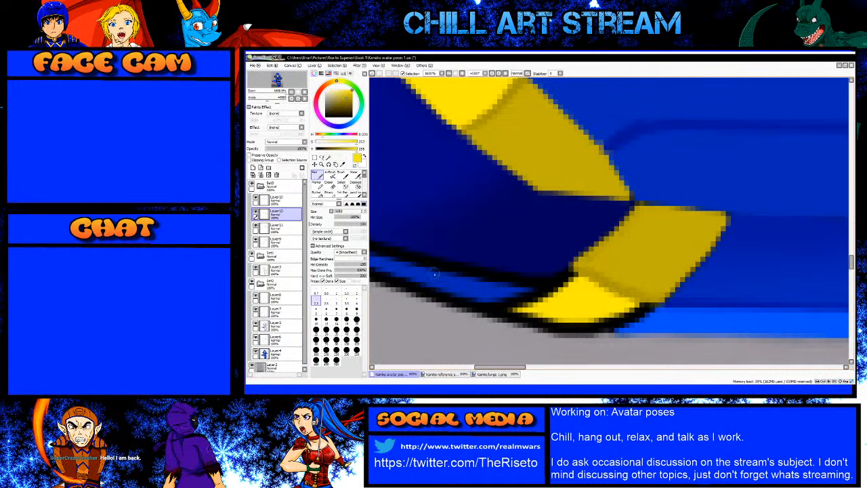
left_click(288, 230)
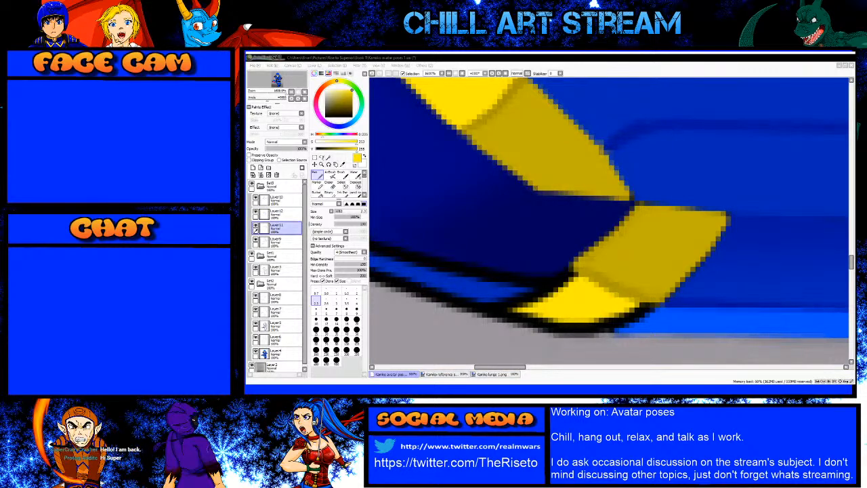
left_click(545, 266)
key("bracketright")
key("bracketright")
key("bracketright")
key("bracketright")
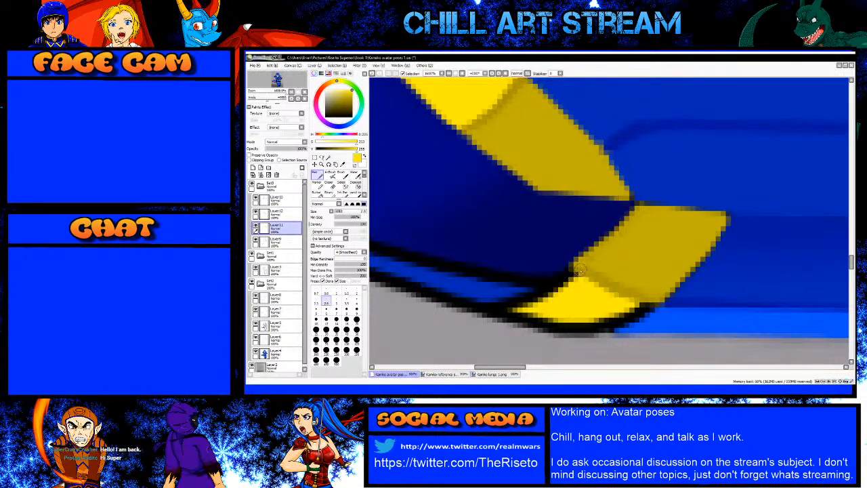
mouse_move(571, 272)
left_mouse_down()
mouse_move(542, 298)
mouse_move(507, 307)
left_mouse_up()
Step: Trace the underside of the lower band's lit section with a thin bright yellow Pen, and fill the remaining black outline at size 4
key("bracketleft")
key("bracketleft")
key("bracketleft")
key("bracketleft")
key("bracketleft")
key("bracketleft")
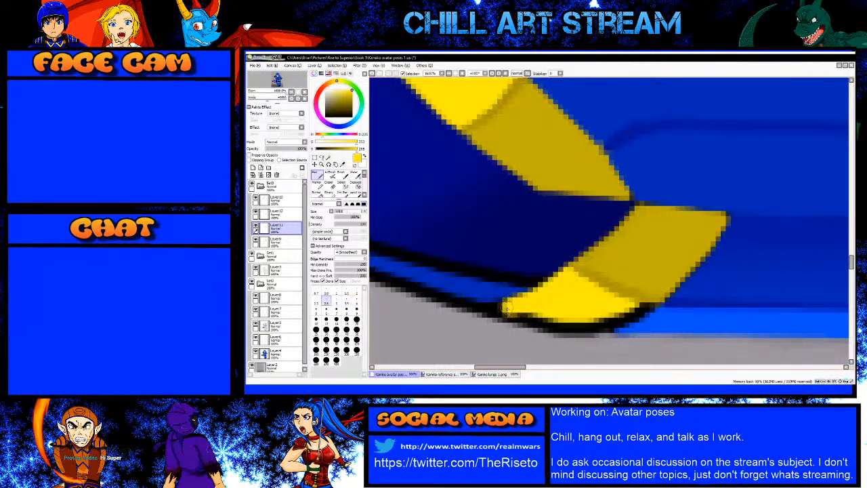
mouse_move(481, 309)
left_mouse_down()
mouse_move(567, 333)
mouse_move(555, 330)
mouse_move(610, 329)
mouse_move(652, 306)
left_mouse_up()
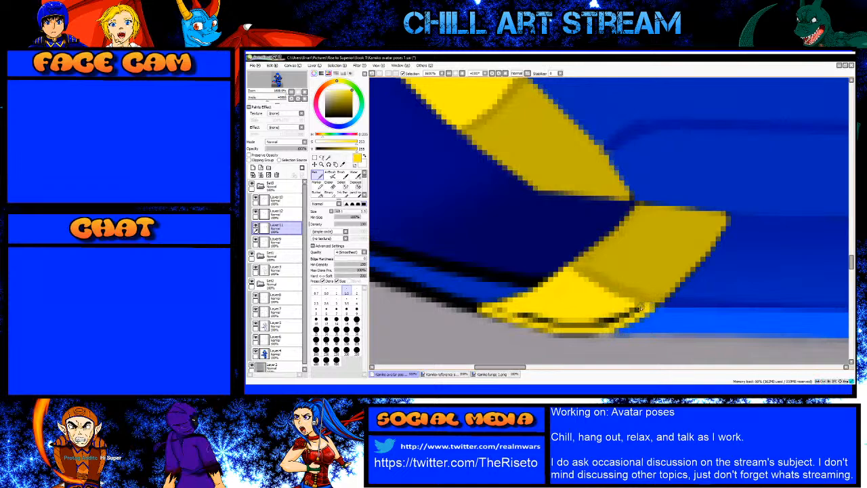
left_click(356, 300)
mouse_move(640, 306)
left_mouse_down()
mouse_move(587, 320)
mouse_move(613, 316)
mouse_move(604, 324)
mouse_move(520, 312)
left_mouse_up()
key("bracketleft")
key("bracketleft")
key("bracketleft")
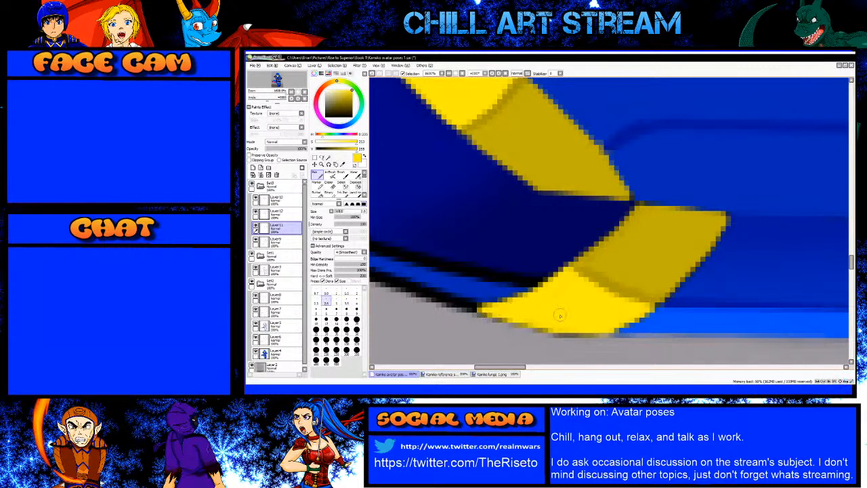
Step: On Layer9, cover the lower part of the black line between the dark blue knee section and its rim with the rim's sampled shadow blue
scroll(553, 315, "down", 2)
scroll(553, 298, "up", 3)
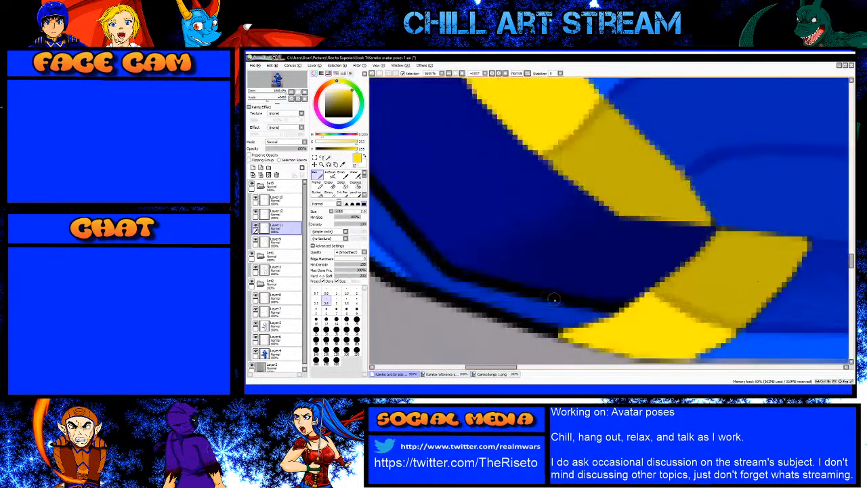
right_click(555, 296)
left_click(281, 241)
key("bracketright")
key("bracketright")
key("bracketright")
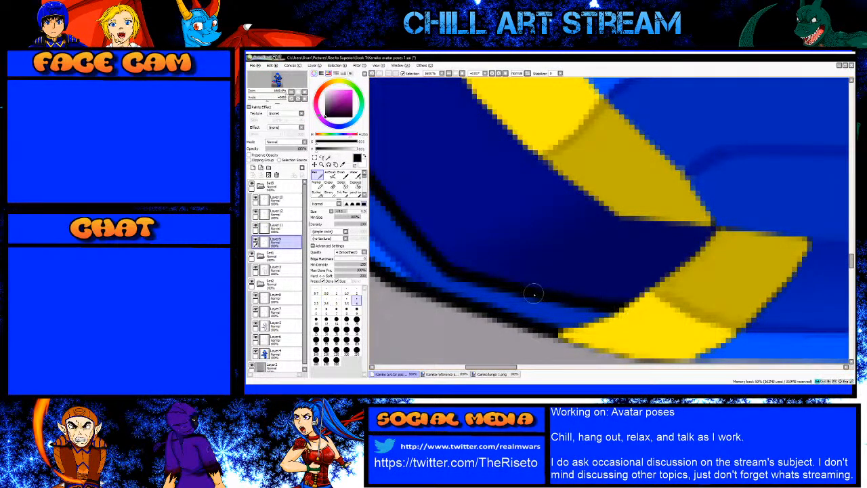
right_click(562, 314)
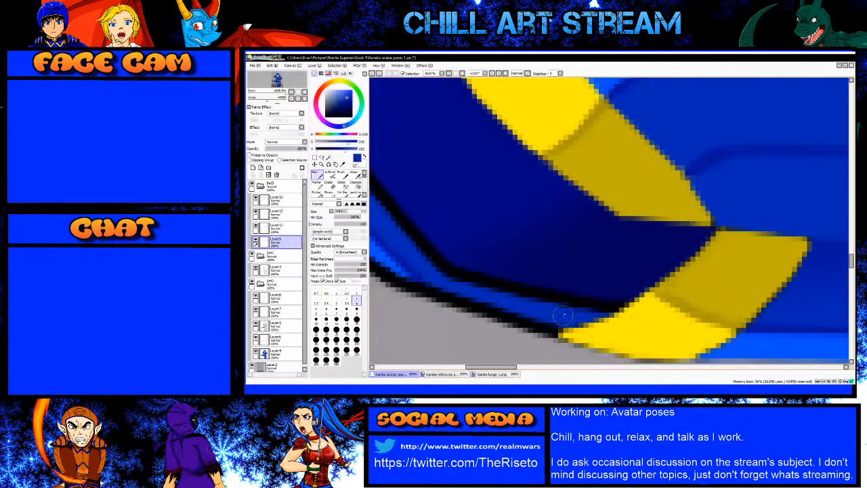
mouse_move(630, 311)
left_mouse_down()
mouse_move(495, 288)
mouse_move(443, 267)
mouse_move(404, 226)
left_mouse_up()
scroll(449, 254, "down", 3)
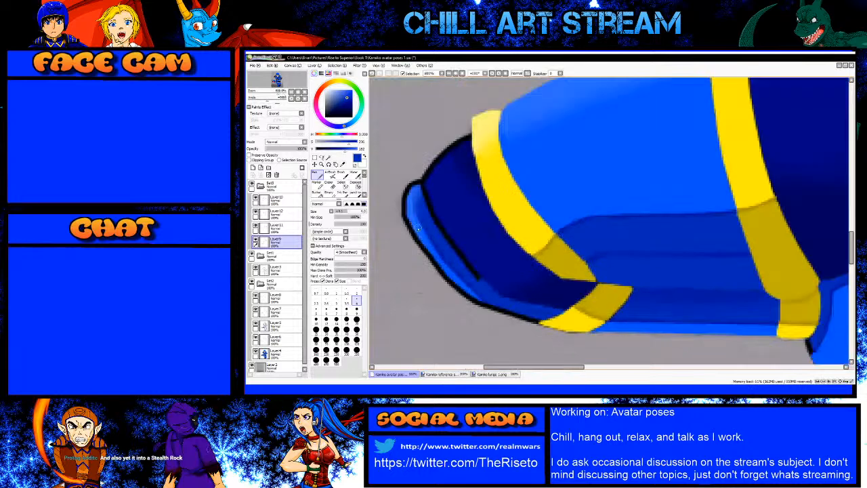
Step: Continue the shadow blue over the upper part of the black line dividing the knee section from its rim at Pen size 4
scroll(434, 243, "up", 2)
left_click(493, 274, "shift")
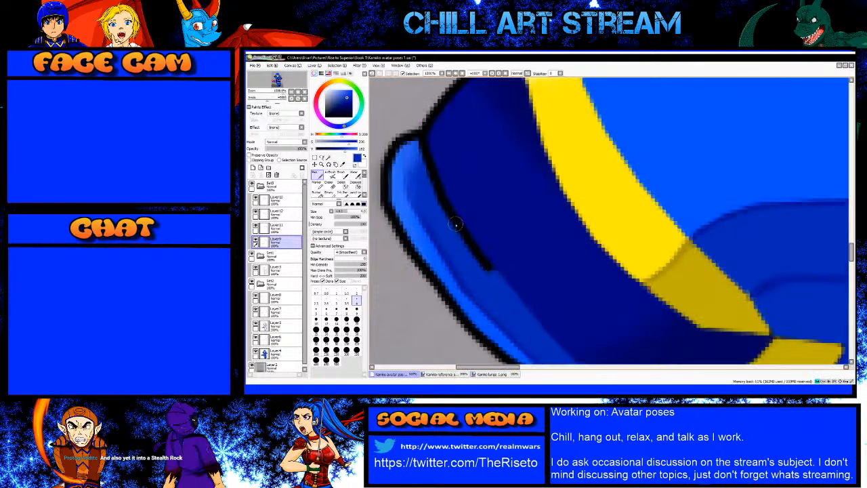
left_click(455, 224, "shift")
left_click(441, 198, "shift")
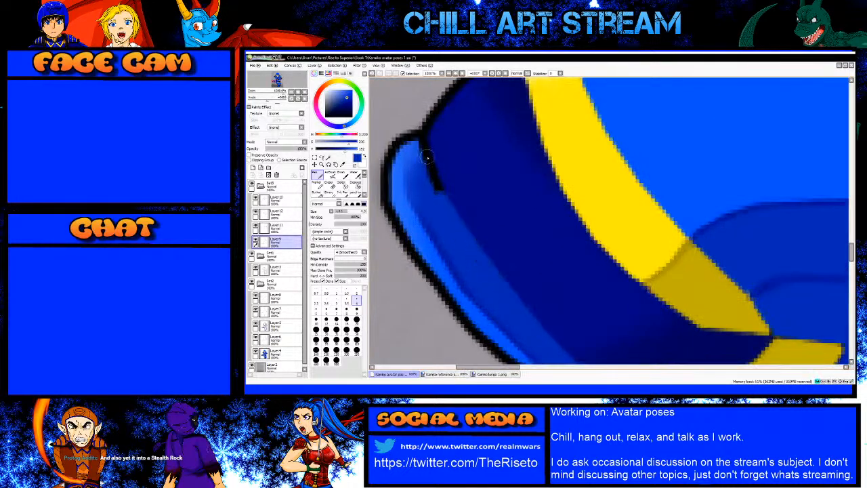
left_click(427, 157, "shift")
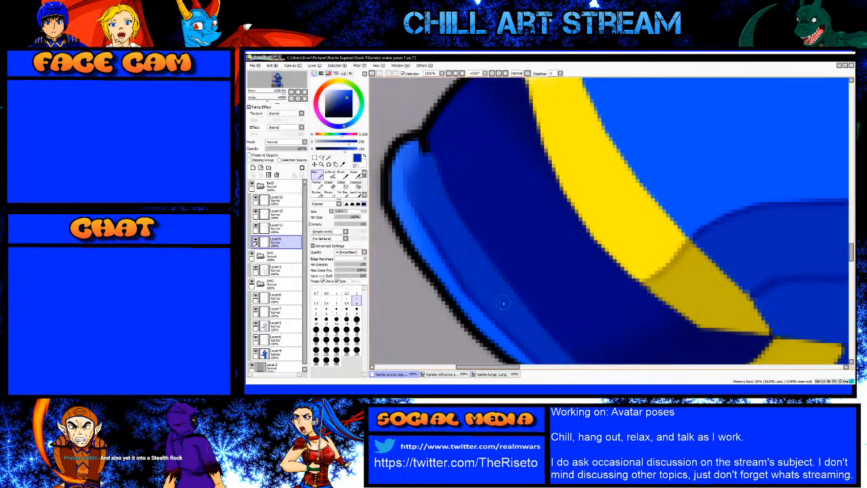
Step: Touch up the rim's upper inner corner by covering the remaining black stub with shadow blue at Pen size 3
scroll(447, 216, "down", 4)
scroll(499, 278, "up", 4)
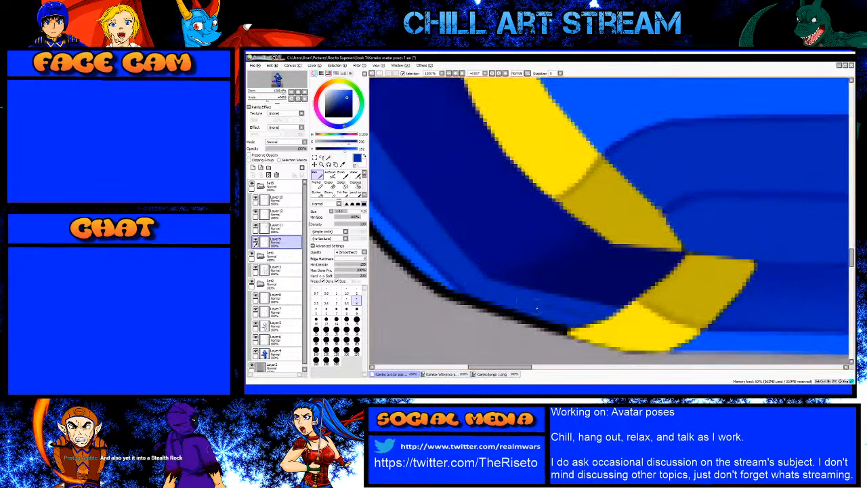
scroll(595, 317, "down", 3)
scroll(505, 195, "up", 4)
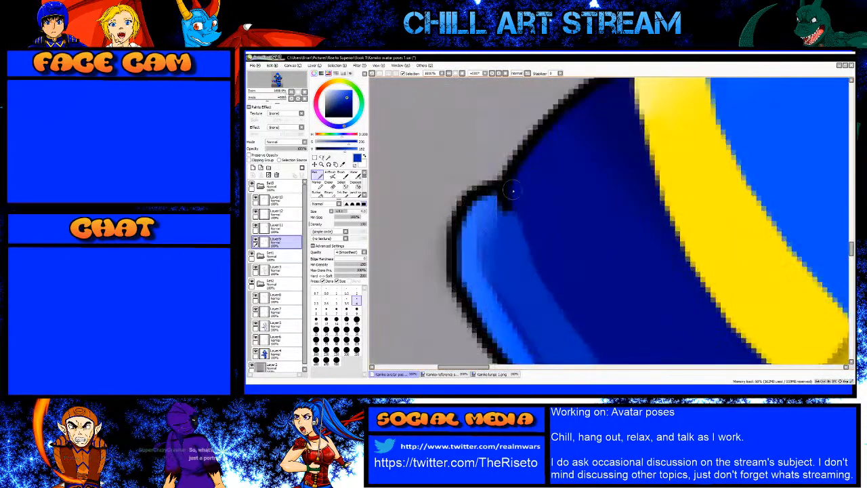
key("bracketleft")
key("bracketleft")
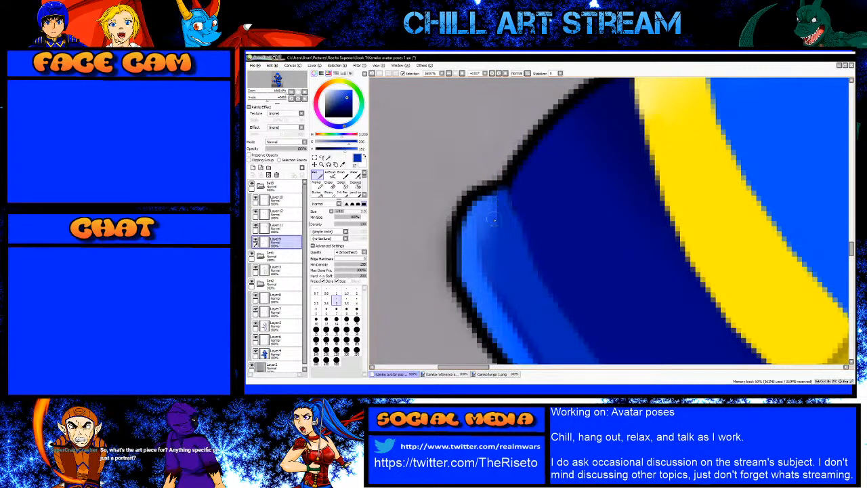
Step: Paint over the black outline around the rim's rounded upper end with sampled light blues using the Pen
right_click(479, 207)
mouse_move(489, 197)
left_mouse_down()
mouse_move(472, 198)
mouse_move(457, 222)
mouse_move(471, 202)
mouse_move(455, 231)
mouse_move(458, 281)
left_mouse_up()
key("bracketright")
scroll(453, 230, "down", 4)
scroll(453, 253, "up", 4)
right_click(437, 190)
mouse_move(436, 190)
left_mouse_down()
mouse_move(432, 145)
mouse_move(446, 133)
left_mouse_up()
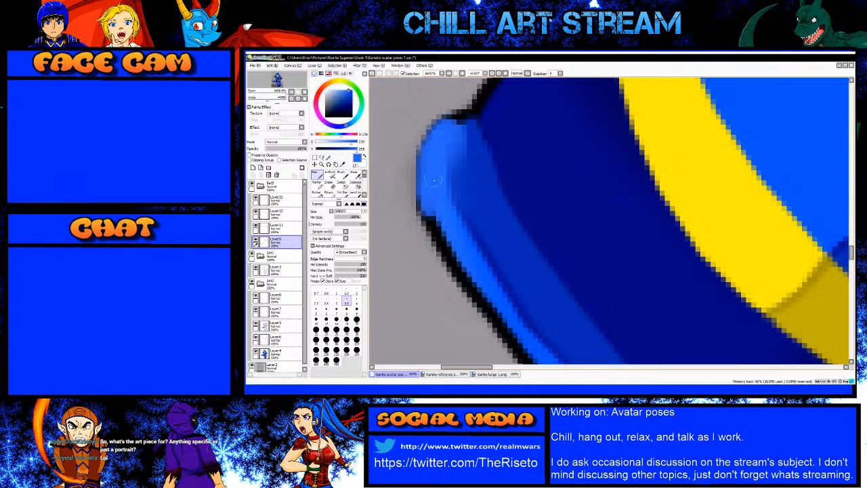
left_click_drag(429, 213, 438, 233)
mouse_move(466, 283)
left_mouse_down()
mouse_move(440, 239)
mouse_move(478, 276)
left_mouse_up()
scroll(460, 234, "down", 2)
scroll(479, 278, "up", 2)
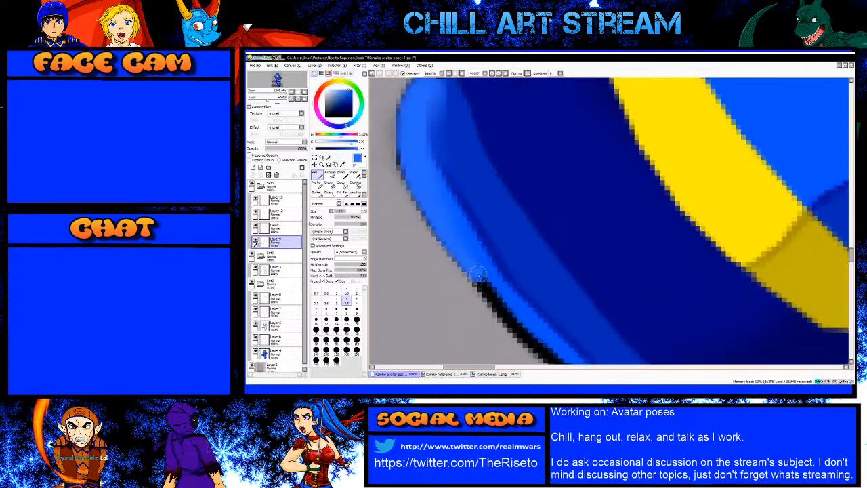
key("ctrl+z")
key("ctrl+z")
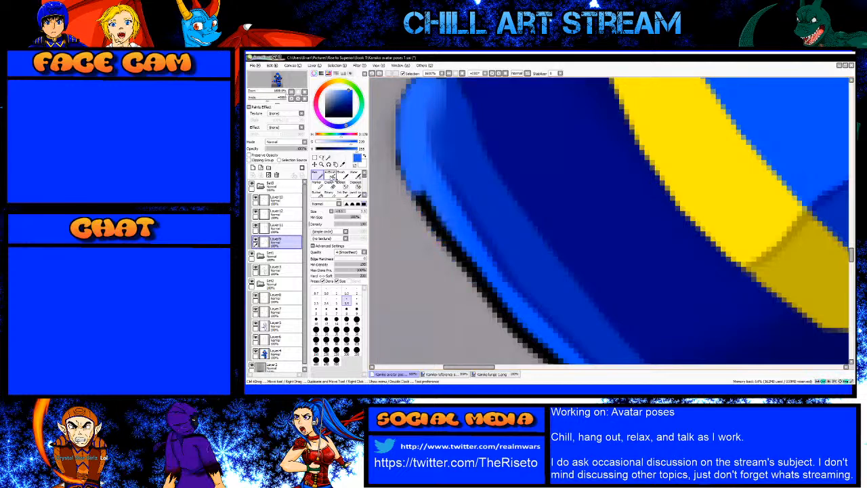
key("ctrl+z")
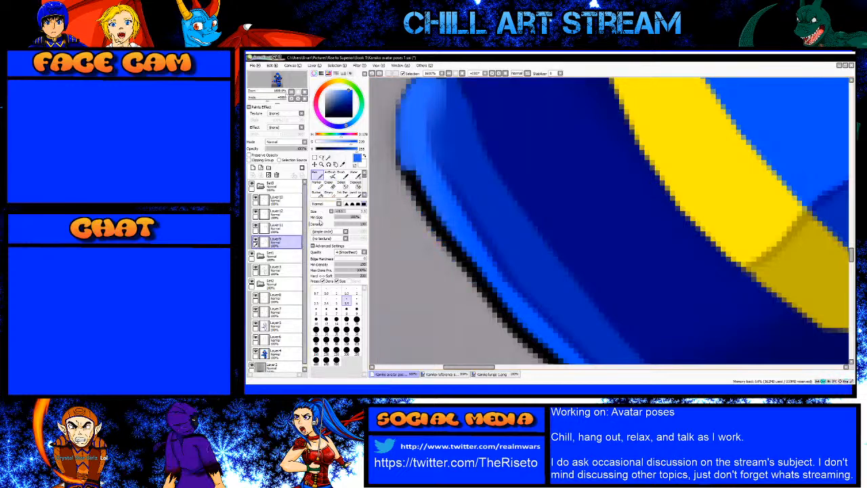
Step: On Set3's uppermost layer, blend light blue over the black outline along the upper outer curve of the rim with the AirBrush
scroll(425, 206, "down", 2)
scroll(412, 176, "up", 2)
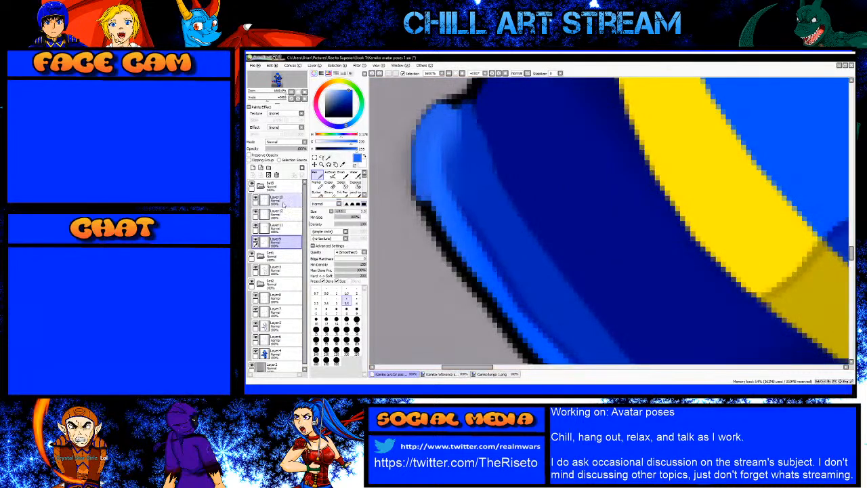
left_click(284, 202)
left_click(331, 174)
mouse_move(428, 198)
left_mouse_down()
mouse_move(422, 183)
mouse_move(460, 271)
mouse_move(440, 224)
mouse_move(443, 203)
mouse_move(422, 165)
left_mouse_up()
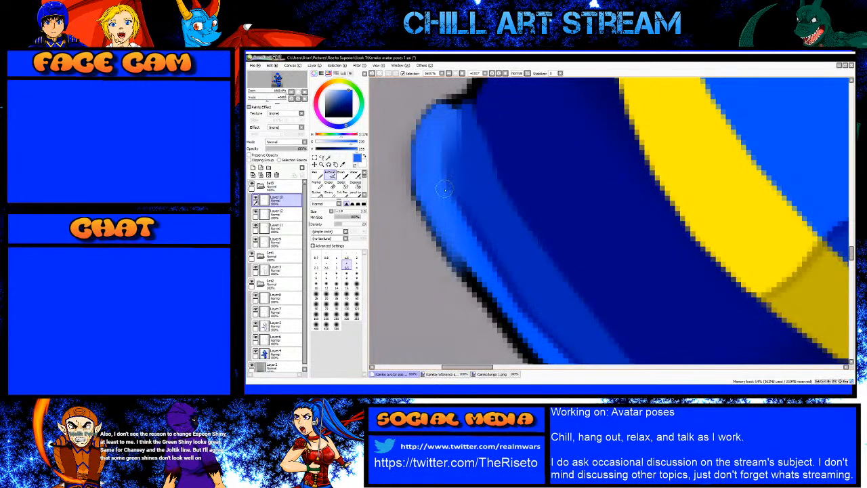
Step: On Layer12, cover the black outline along the rim's lower outer curve with sampled bright blue at Pen size 3.5
scroll(441, 176, "down", 2)
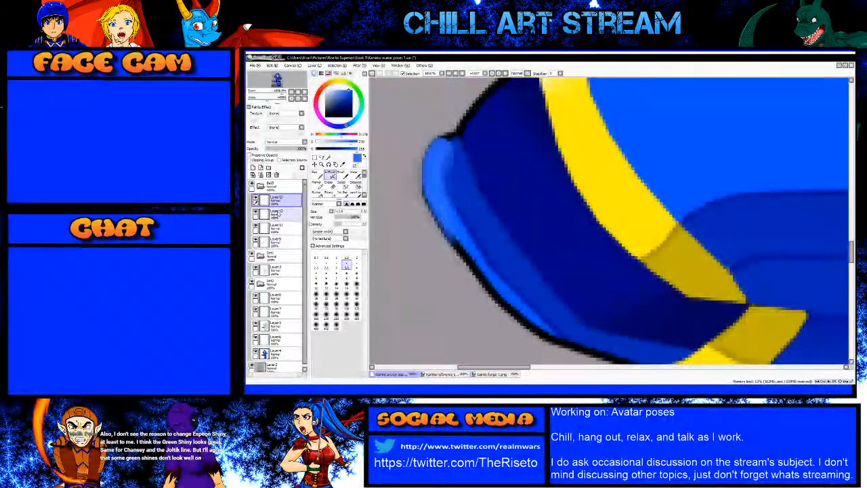
left_click(280, 214)
scroll(468, 248, "up", 2)
key("n")
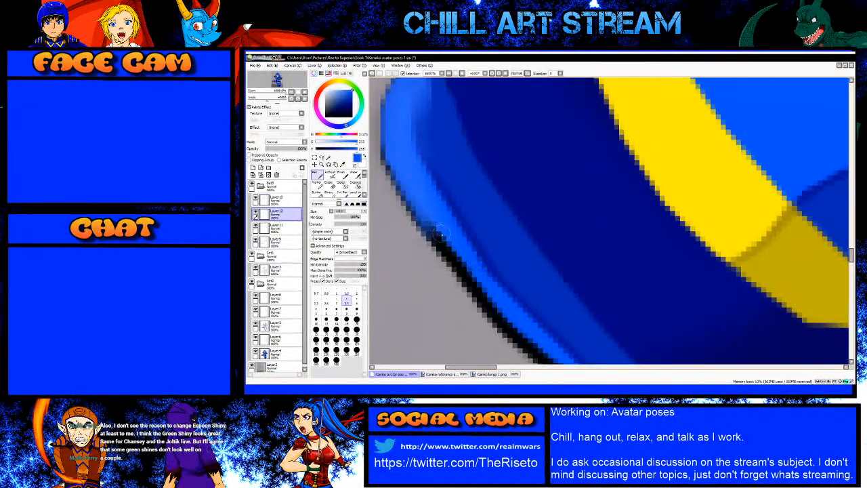
left_click_drag(420, 212, 434, 234)
left_click_drag(459, 268, 486, 305)
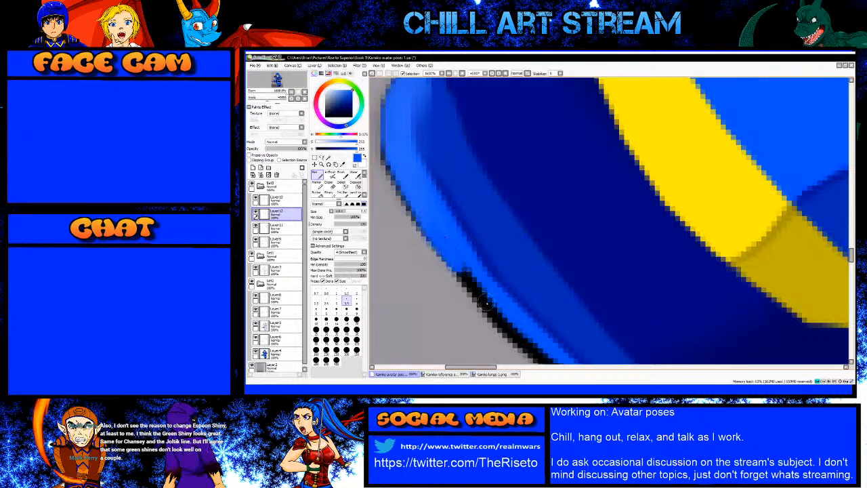
left_click_drag(462, 271, 498, 318)
scroll(501, 320, "down", 4)
scroll(507, 329, "up", 4)
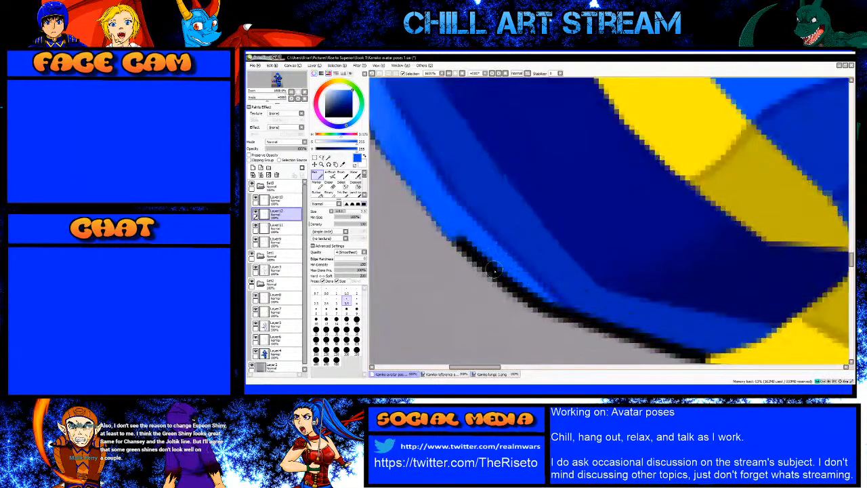
left_click_drag(503, 279, 569, 317)
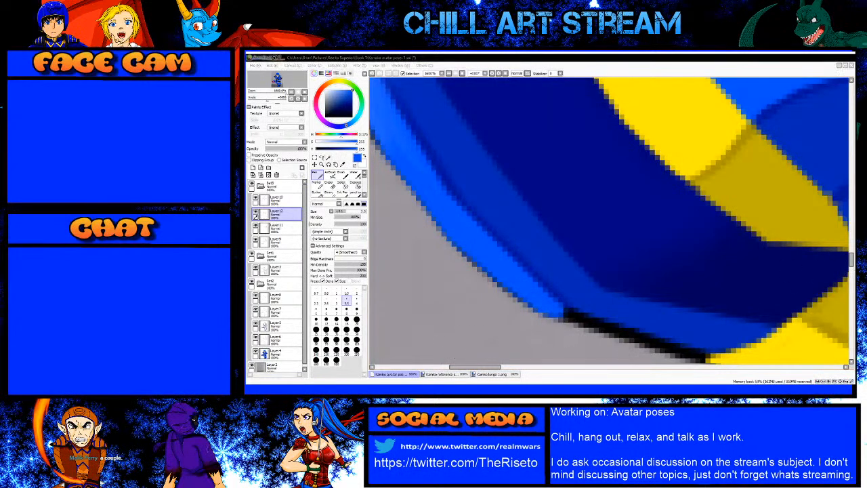
Step: Taper the bright blue edge into the shadow along the rim's lower curve with sampled blues at Pen sizes 2 and 1.5
key("bracketleft")
key("bracketleft")
key("bracketleft")
key("bracketleft")
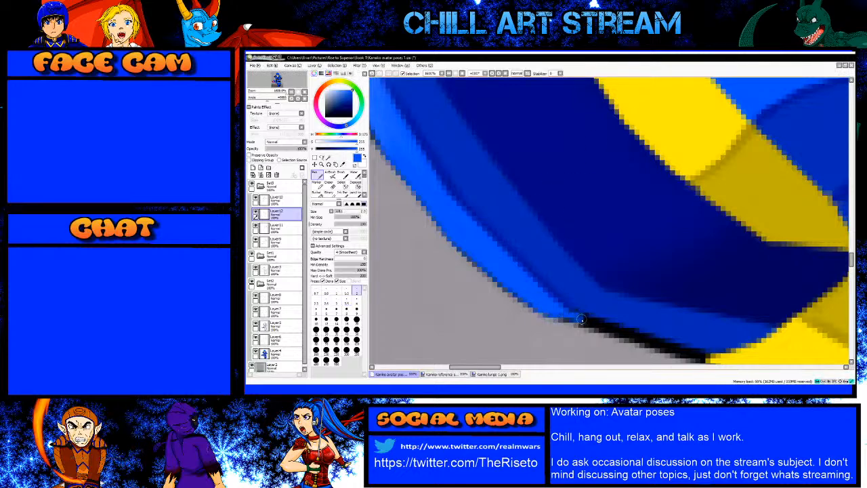
left_click(537, 277, "alt")
key("bracketleft")
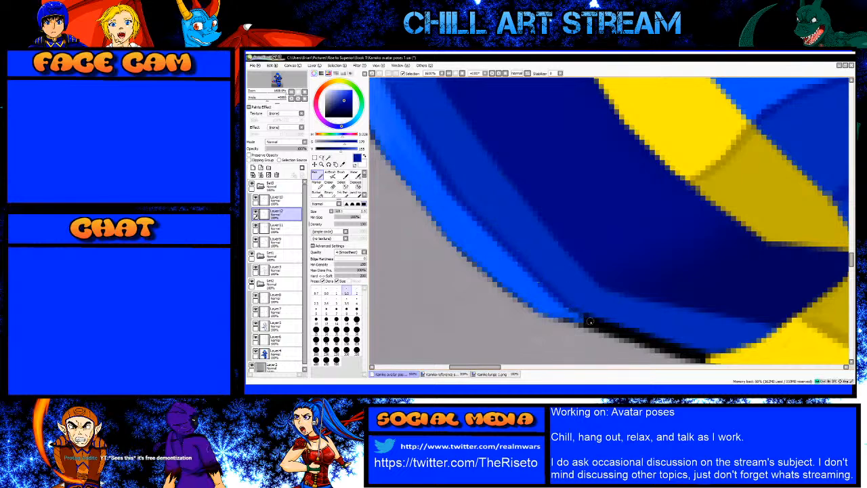
left_click(588, 300, "alt")
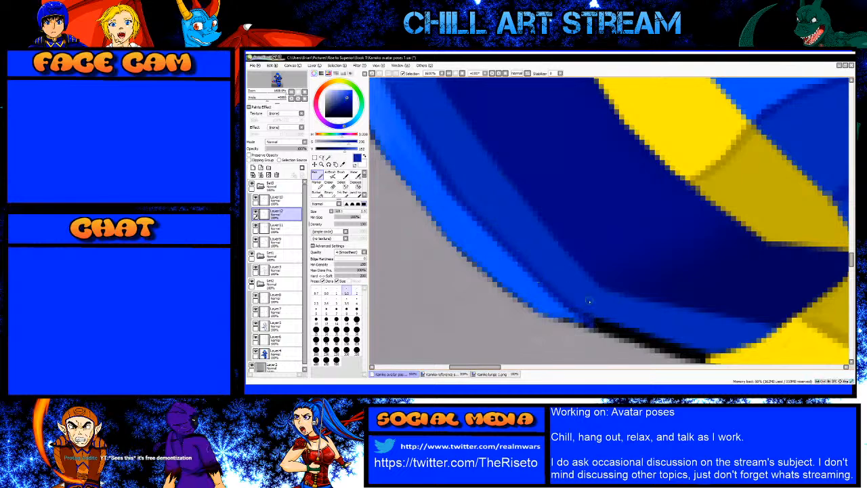
Step: On Layer11, cover the black outline along the rim's bottom up to the yellow band with shadow blue at Pen size 4
left_click(284, 229)
scroll(408, 257, "down", 2)
scroll(533, 288, "up", 2)
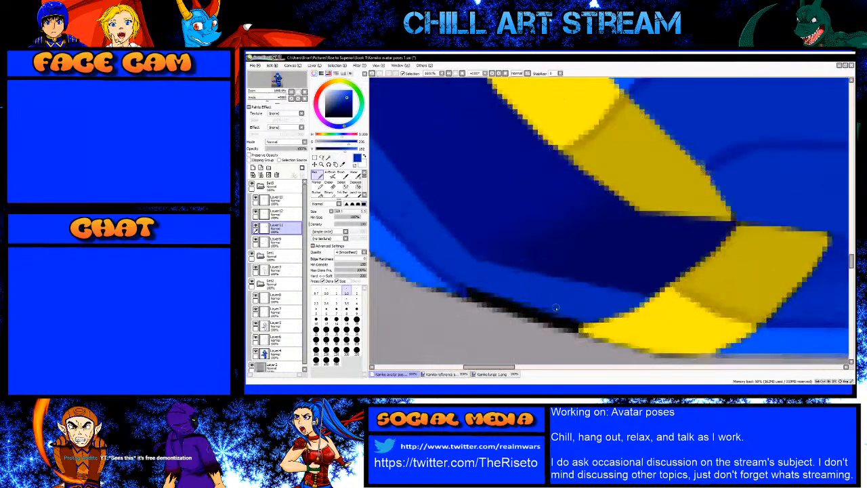
key("bracketright")
key("bracketright")
key("bracketright")
key("bracketright")
key("bracketright")
key("bracketright")
left_click_drag(572, 324, 458, 278)
scroll(434, 248, "down", 2)
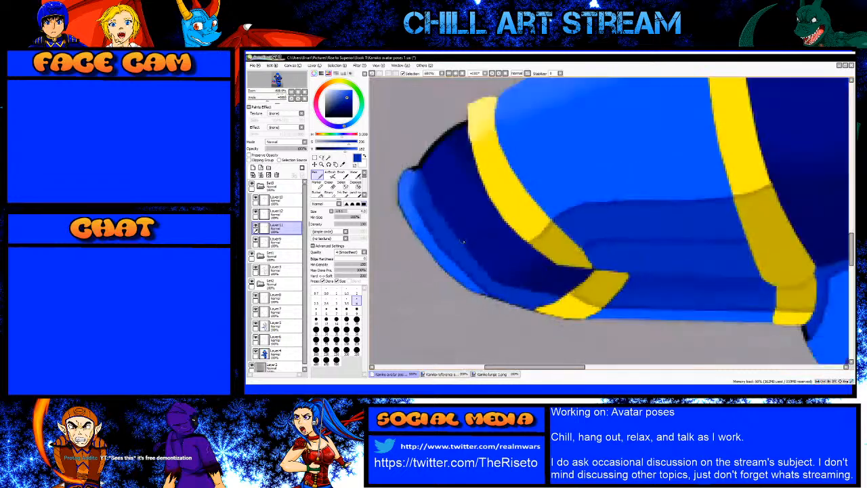
Step: Touch up the black remnant where the rim's rounded upper end meets the knee with shadow blue at Pen size 2.5
scroll(427, 224, "up", 2)
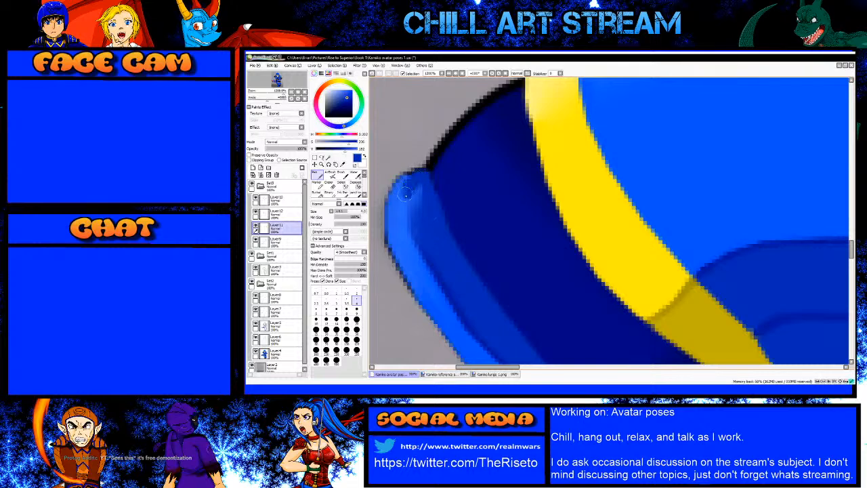
scroll(430, 183, "up", 1)
key("bracketleft")
key("bracketleft")
key("bracketleft")
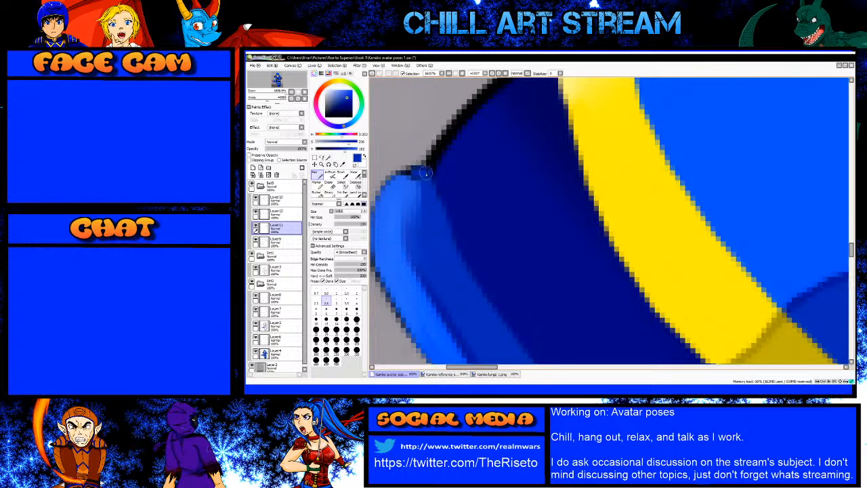
scroll(427, 217, "down", 3)
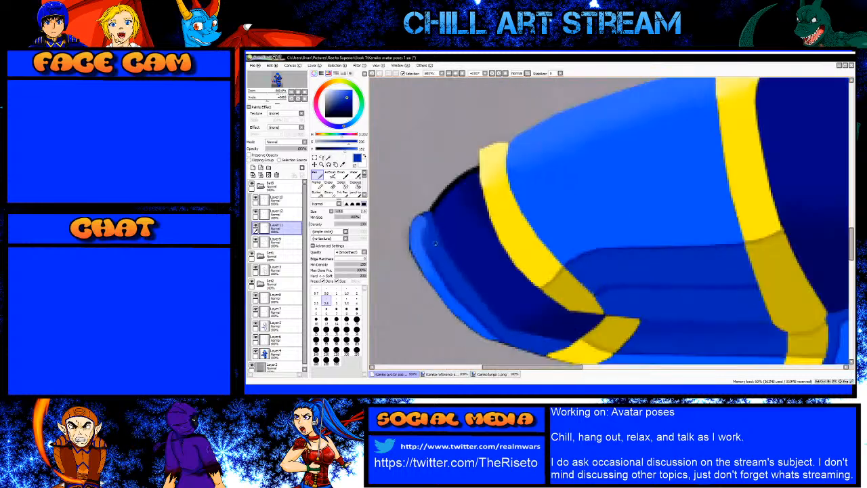
Step: On Layer9, cover the black outline along the knee's upper curve with sampled dark navy at Pen size 5
scroll(457, 210, "up", 3)
right_click(454, 212)
left_click(285, 242)
key("bracketright")
key("bracketright")
key("bracketright")
key("bracketright")
mouse_move(429, 191)
left_mouse_down()
mouse_move(453, 178)
mouse_move(451, 167)
mouse_move(476, 149)
left_mouse_up()
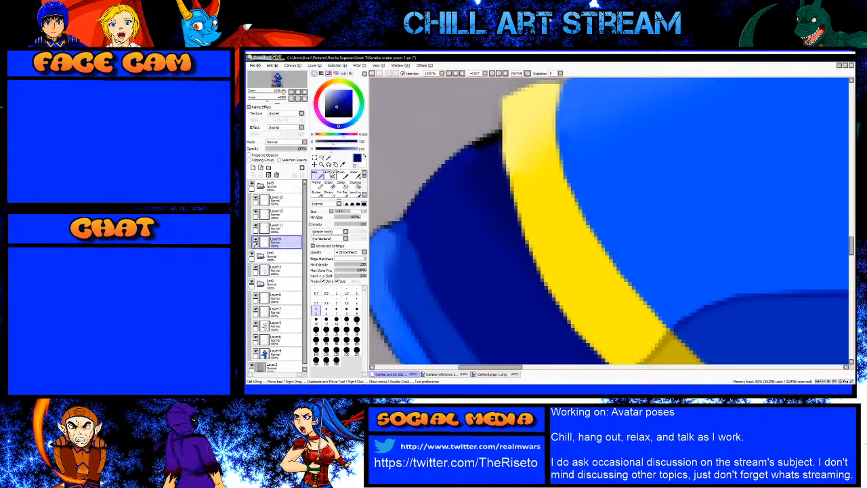
Step: Blend dark navy over the shading along the knee's upper edge beside the yellow band with the AirBrush
left_click(332, 175)
scroll(502, 132, "up", 1)
key("bracketright")
key("bracketright")
key("bracketright")
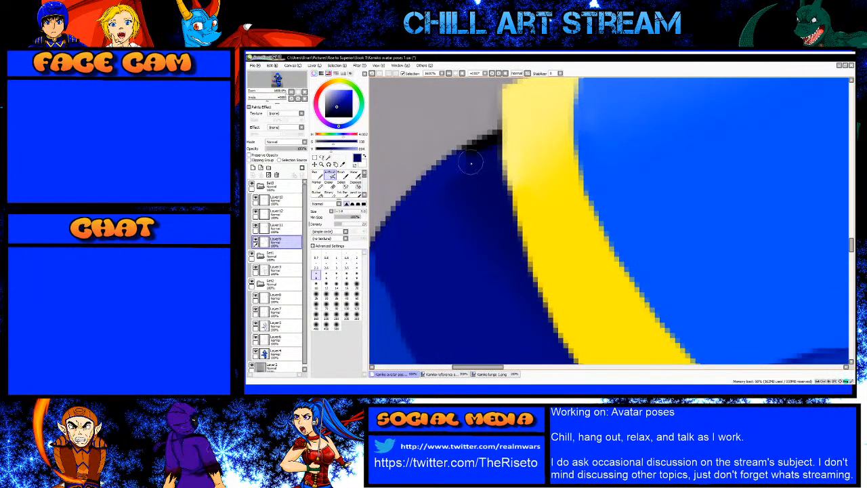
left_click_drag(470, 160, 443, 179)
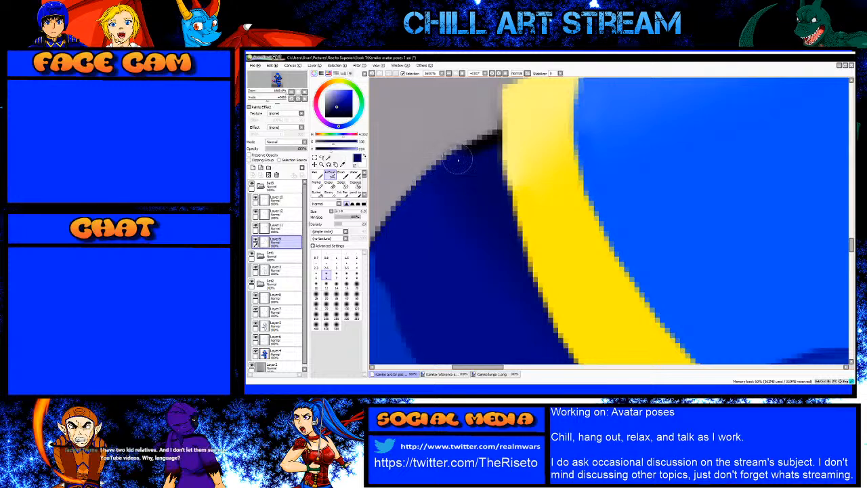
Step: Cover the remaining black outline between the knee's upper edge and the yellow band with dark navy, reducing the Pen to size 3
key("n")
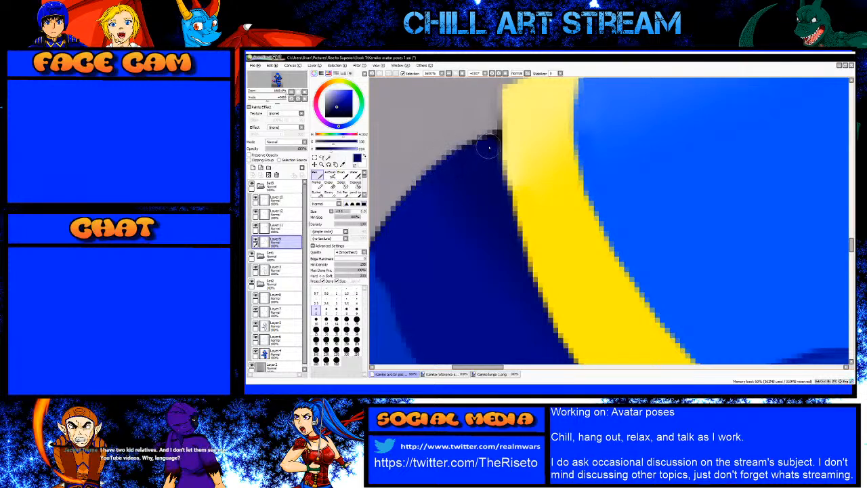
key("bracketleft")
key("bracketleft")
key("bracketleft")
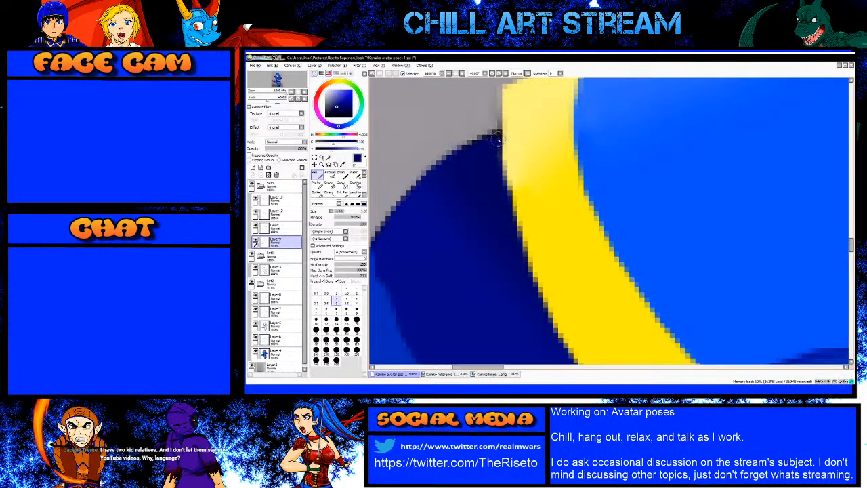
scroll(492, 163, "down", 8)
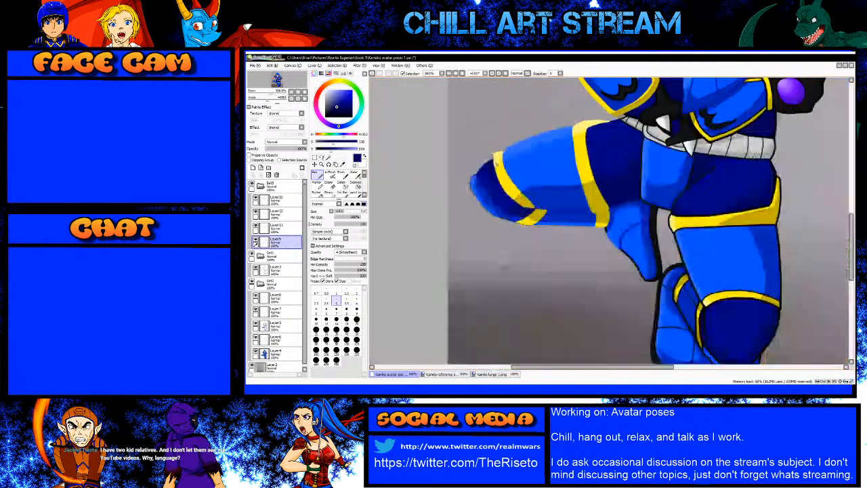
scroll(540, 184, "up", 3)
scroll(469, 275, "down", 3)
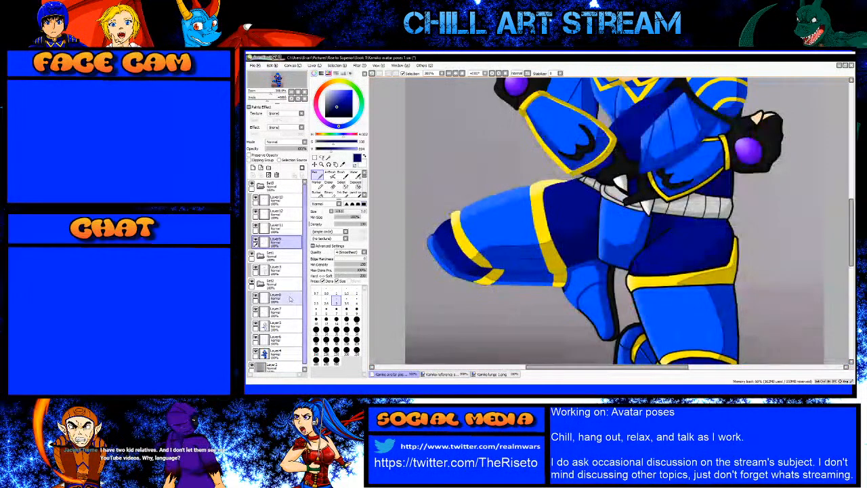
Step: Erase on Set1's layer around the upper end of the thigh's yellow band with an enlarged Eraser, and save the drawing
left_click(289, 271)
key("e")
key("bracketright")
key("bracketright")
key("bracketright")
key("bracketright")
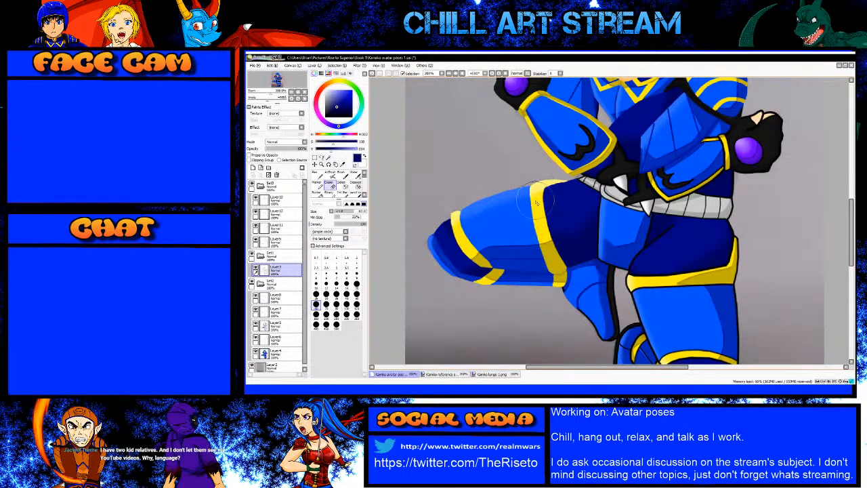
scroll(515, 258, "down", 3)
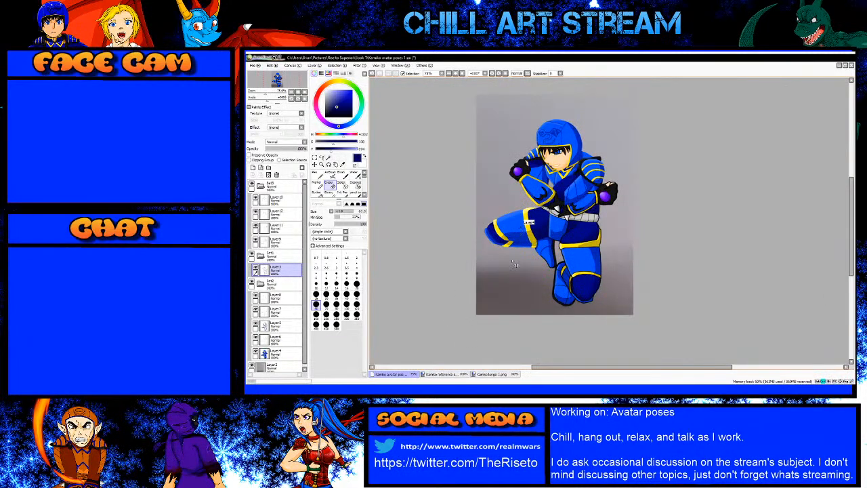
Step: On Set3's uppermost layer, cover the black outline just below the thigh's yellow band with sampled shadow blue at Pen size 3
scroll(516, 263, "up", 5)
scroll(524, 234, "up", 3)
right_click(529, 213)
left_click(279, 200)
key("n")
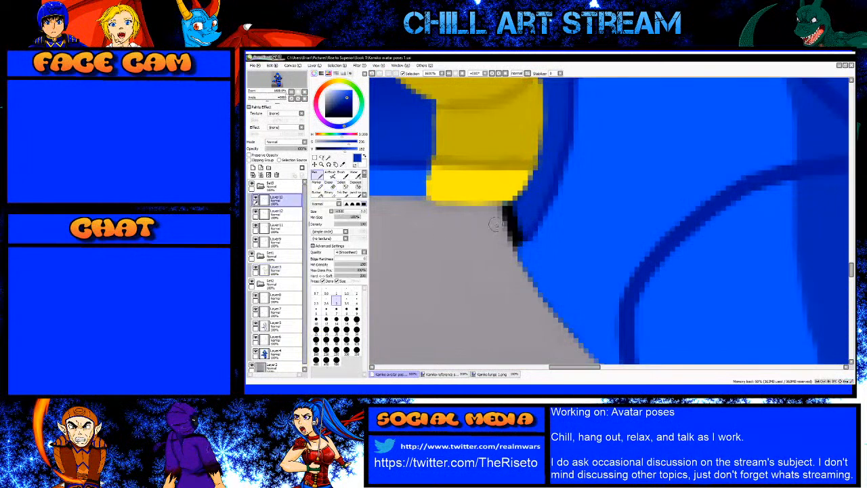
mouse_move(522, 224)
left_mouse_down()
mouse_move(516, 235)
mouse_move(506, 208)
left_mouse_up()
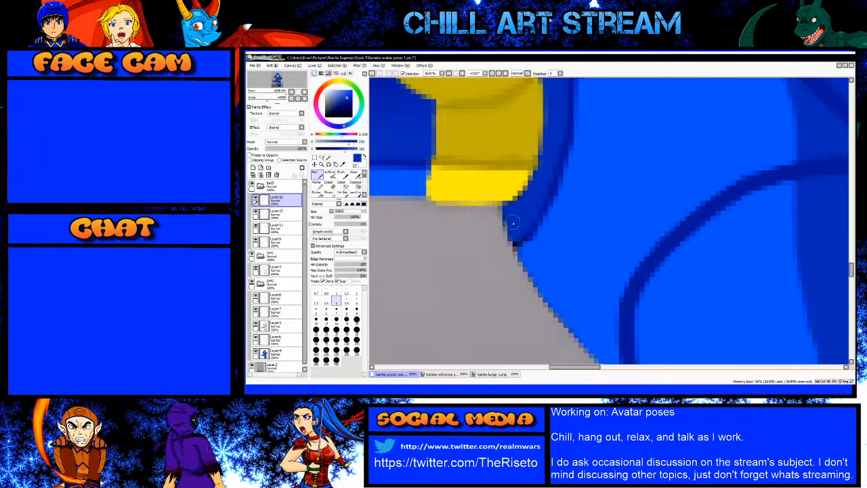
Step: Paint over the last black pixels at the tip of the shadow below the yellow band with sampled blue at Pen size 1
right_click(540, 215)
key("bracketleft")
key("bracketleft")
key("bracketleft")
key("bracketleft")
key("bracketleft")
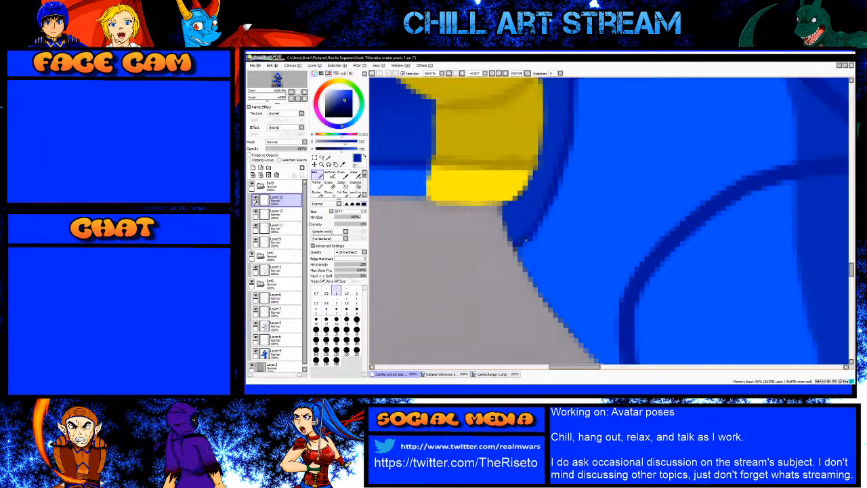
Step: On Layer9, cover the black outline along the raised lower leg's outer edge below the curved line with bright blue at Pen size 4
scroll(541, 215, "down", 5)
scroll(533, 271, "up", 4)
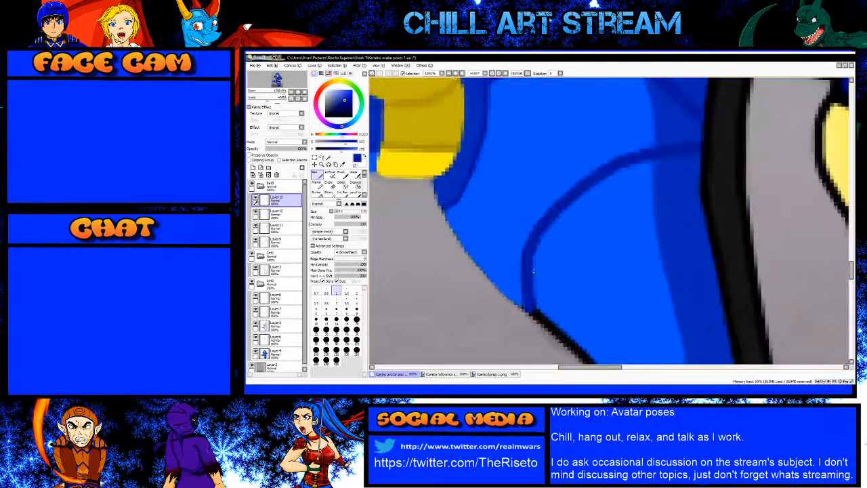
right_click(561, 304)
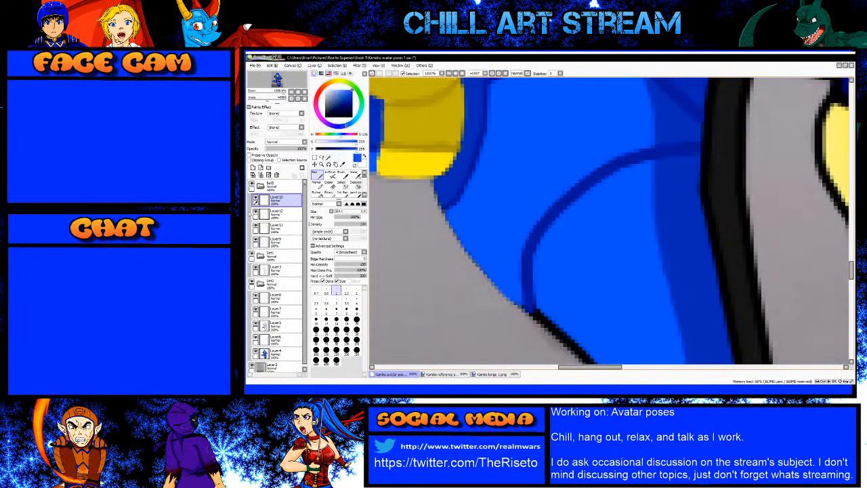
left_click(286, 243)
scroll(375, 212, "down", 1)
scroll(375, 212, "down", 1)
scroll(459, 275, "up", 3)
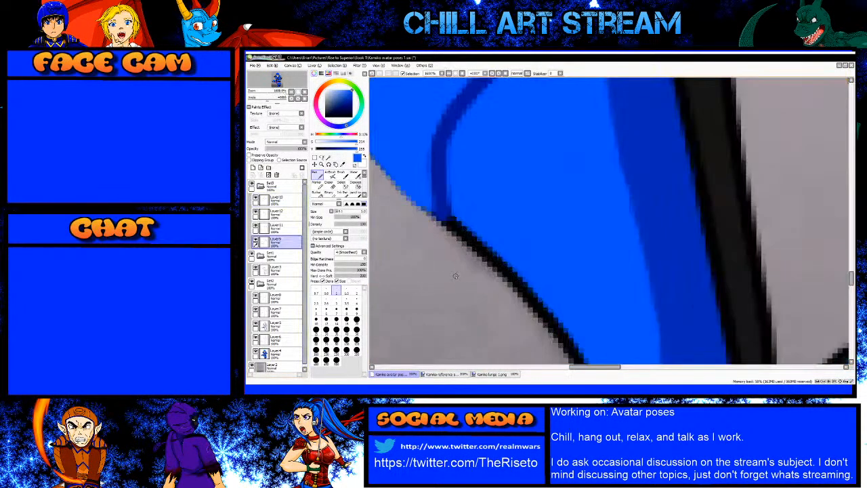
key("bracketright")
key("bracketright")
key("bracketright")
key("bracketright")
key("bracketright")
key("bracketright")
key("bracketright")
left_click(443, 214)
key("ctrl+z")
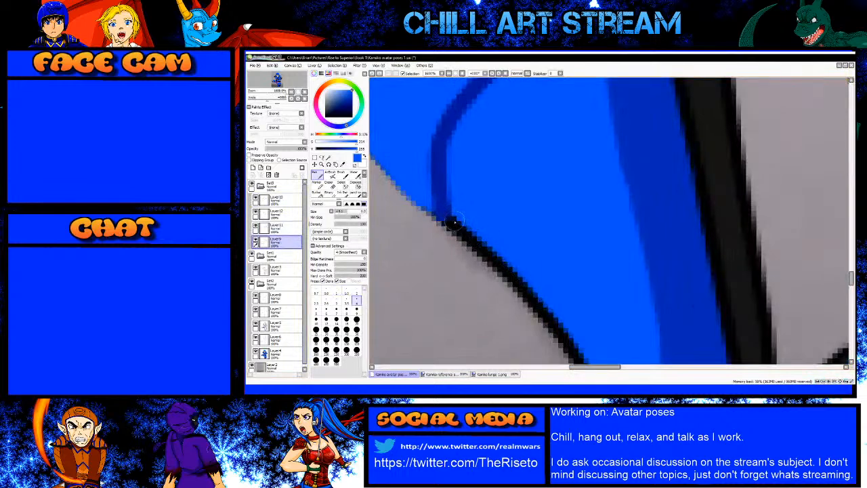
left_click_drag(490, 254, 529, 298)
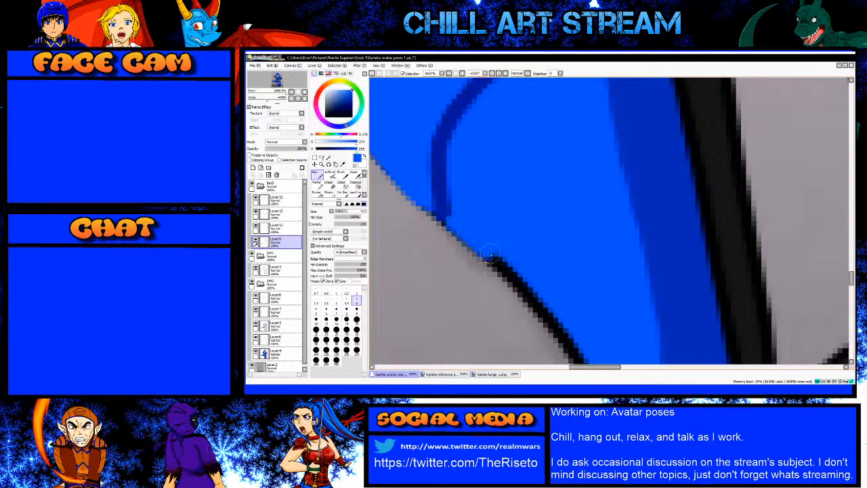
left_click(533, 299, "shift")
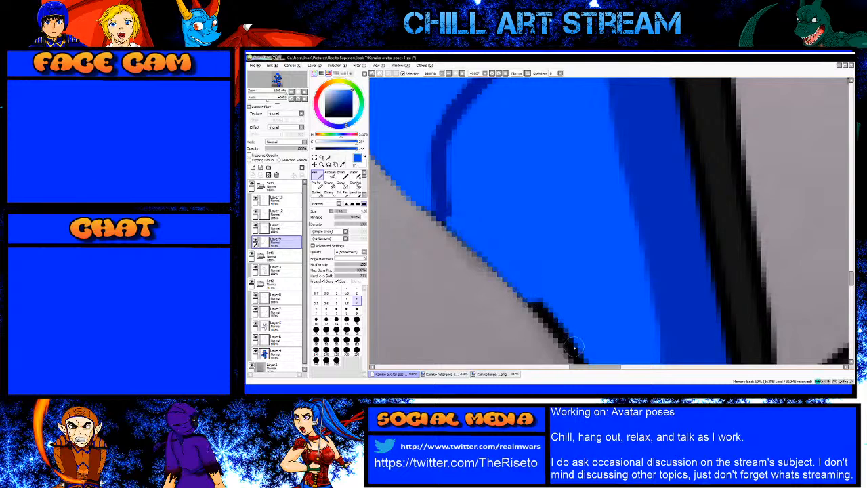
left_click(575, 345, "shift")
Step: Continue the bright blue over the black outline down to the tip of the raised lower leg using straight connected strokes
scroll(573, 344, "down", 3)
scroll(525, 305, "up", 3)
left_click(535, 285, "shift")
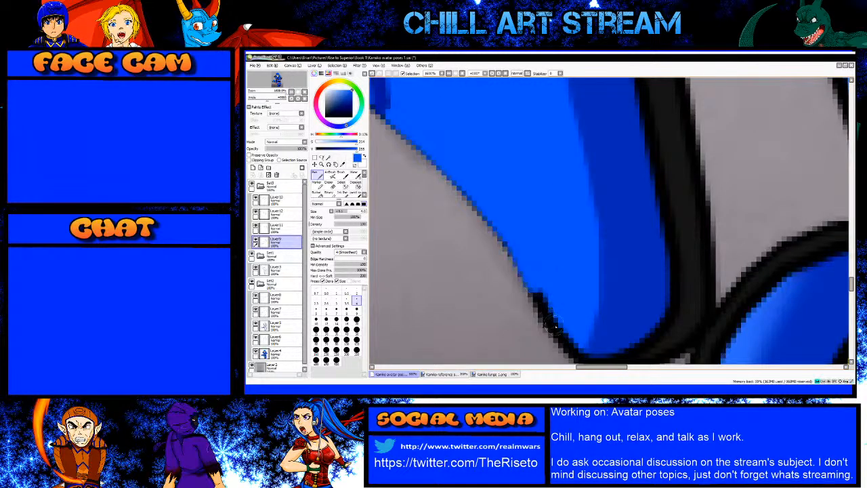
left_click(554, 327, "shift")
left_click(566, 338, "shift")
left_click(574, 349, "shift")
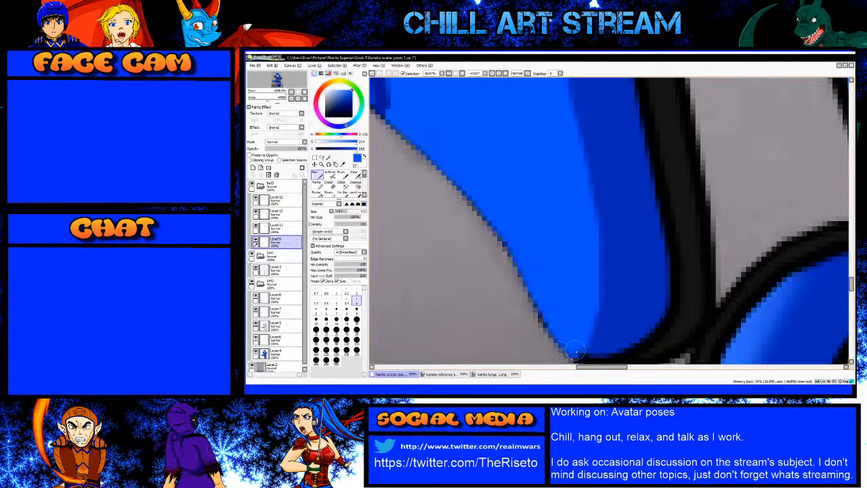
Step: On Set3's uppermost layer, cover the inner black outline around the lower leg's tip and up its shaded side with sampled shadow blue
scroll(550, 272, "down", 2)
scroll(550, 272, "down", 2)
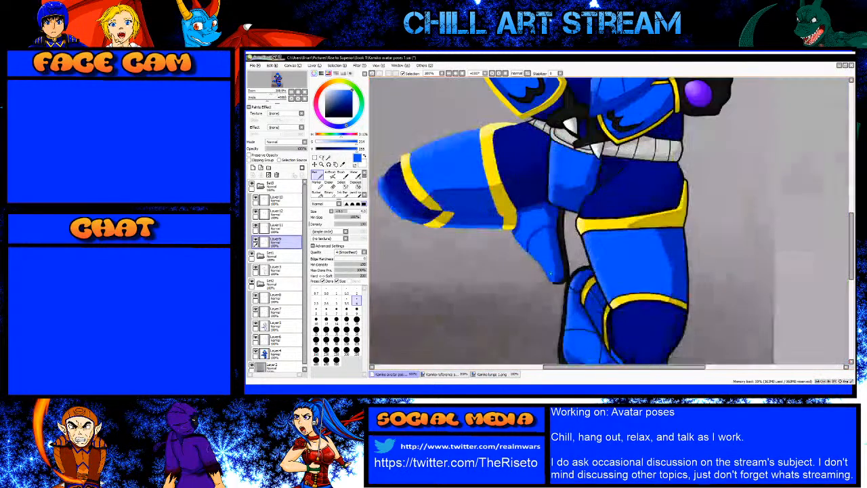
right_click(560, 270)
scroll(559, 271, "up", 4)
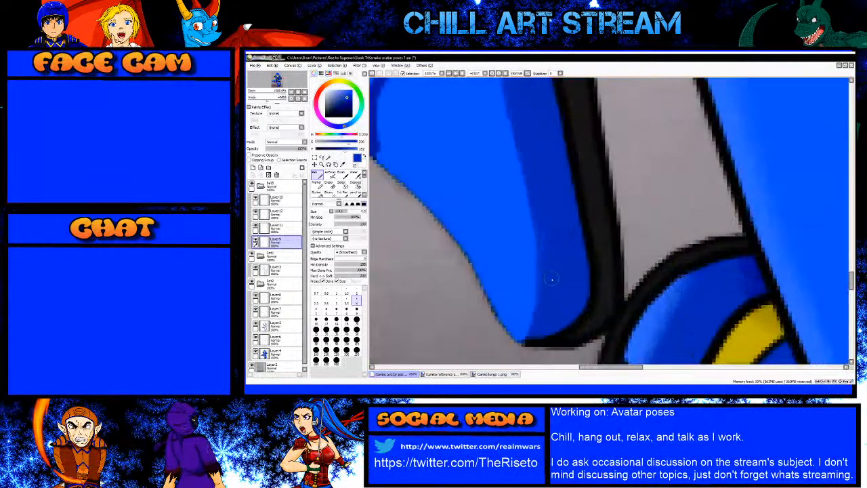
left_click(281, 201)
scroll(518, 348, "up", 1)
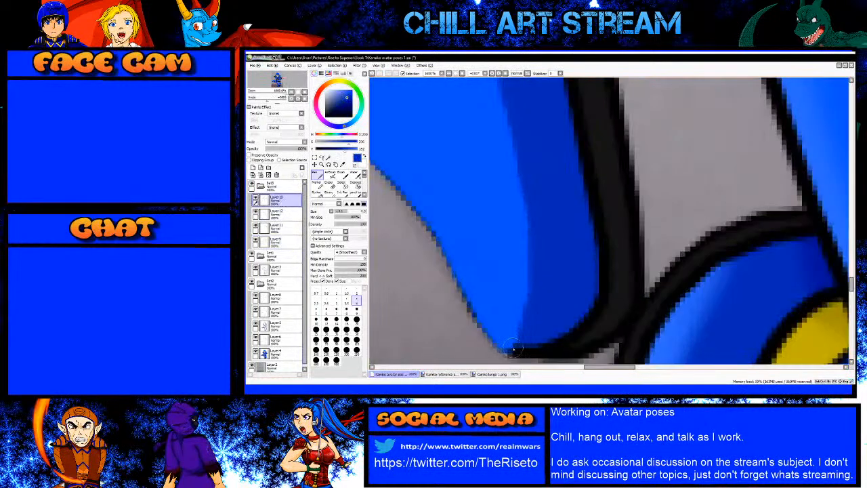
mouse_move(518, 349)
left_mouse_down()
mouse_move(553, 349)
mouse_move(602, 308)
mouse_move(600, 198)
left_mouse_up()
left_click(590, 194, "shift")
Step: Extend the shadow blue over the inner black outline up the lower leg's shaded side to the curved line
scroll(568, 284, "down", 3)
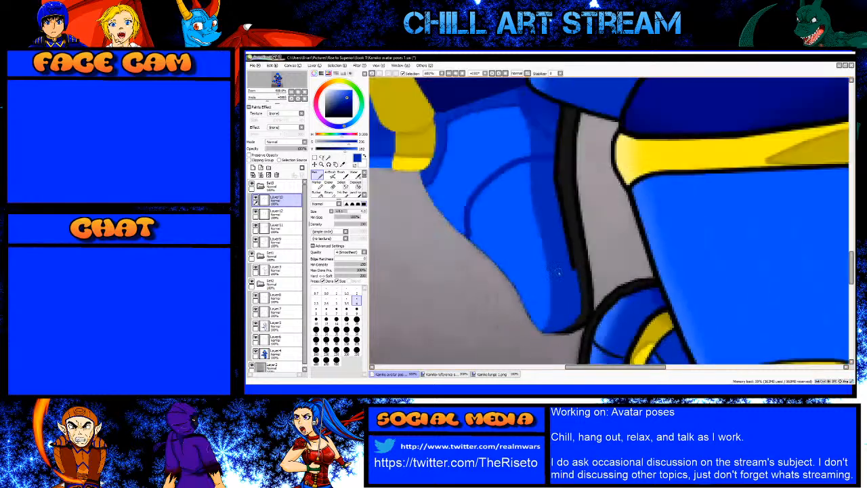
scroll(562, 210, "up", 2)
left_click_drag(564, 239, 543, 127)
left_click_drag(548, 143, 547, 121)
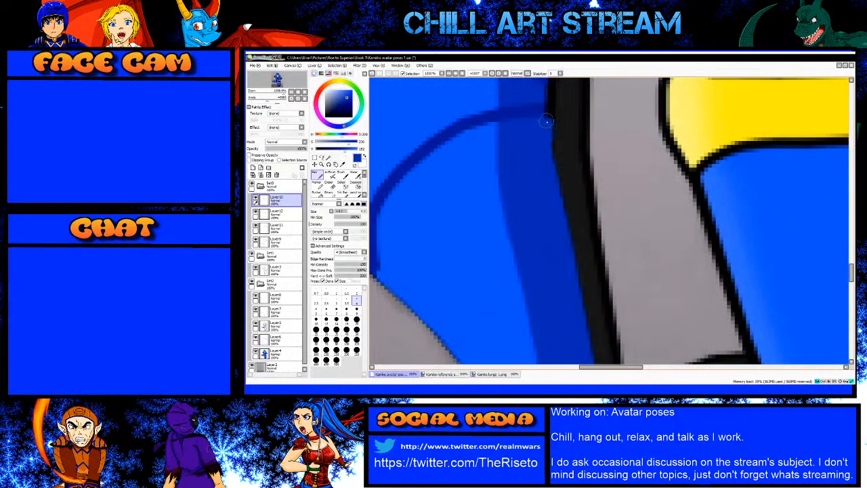
Step: Extend the curved detail line to the lower leg's shaded edge with sampled darker blue at Pen size 4
scroll(542, 244, "down", 3)
scroll(517, 271, "up", 4)
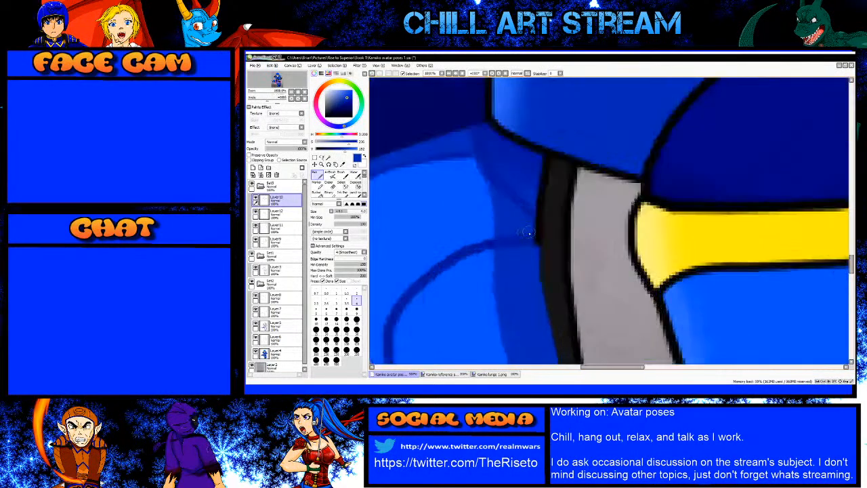
right_click(523, 243)
mouse_move(533, 242)
left_mouse_down()
mouse_move(544, 240)
mouse_move(522, 242)
left_mouse_up()
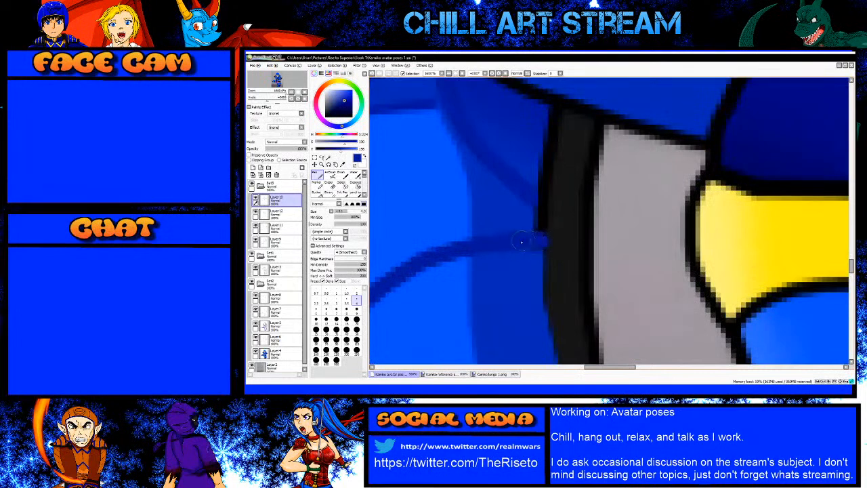
Step: Extend the upper curved detail line to the lower leg's shaded edge with the darker blue at Pen size 3.5
key("bracketleft")
key("bracketleft")
key("bracketleft")
key("bracketleft")
key("bracketright")
key("bracketright")
key("bracketright")
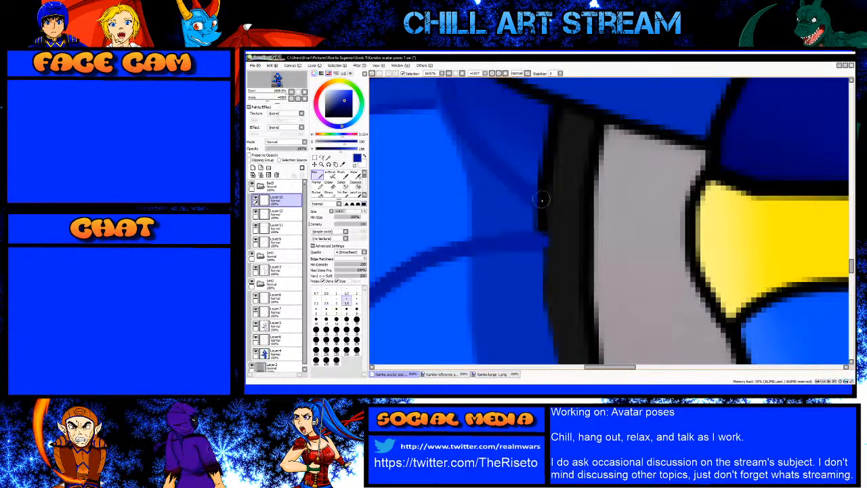
left_click_drag(526, 194, 545, 205)
Step: On Set3's second layer, cover the remaining black inner outline along the lower leg's shaded edge with sampled shadow blue
right_click(508, 215)
left_click(298, 218)
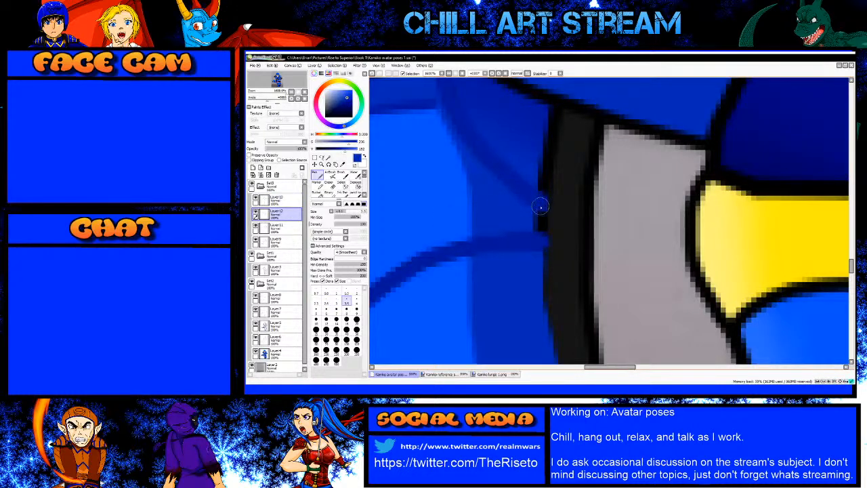
left_click_drag(541, 207, 541, 243)
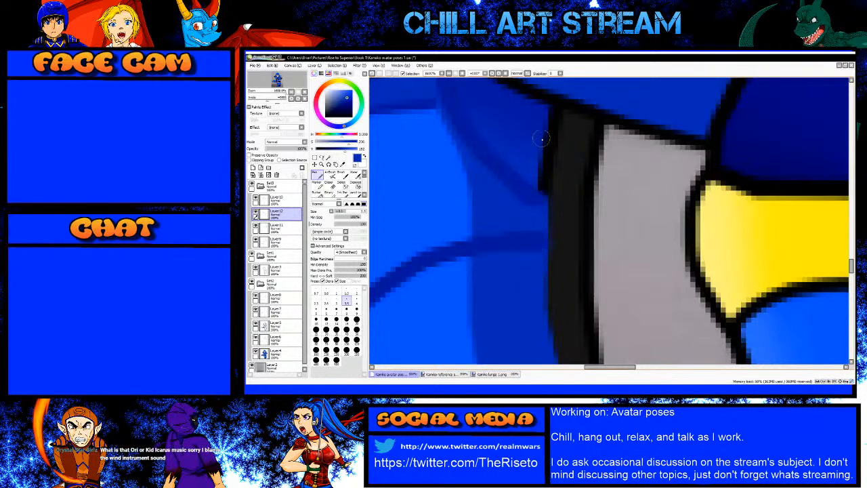
left_click_drag(548, 137, 546, 130)
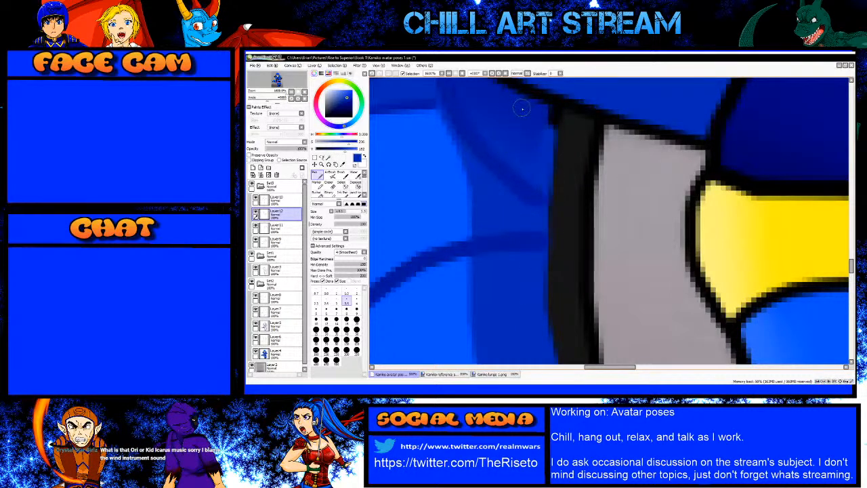
Step: On Set3's uppermost layer, airbrush sampled blue over the last black outline at the top of the lower leg's shaded edge, then return to the Pen
right_click(522, 109)
left_click(285, 201)
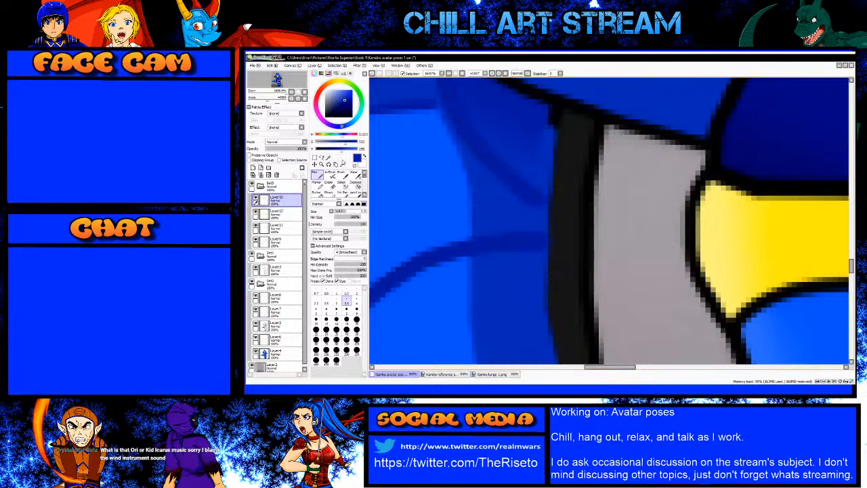
left_click(331, 174)
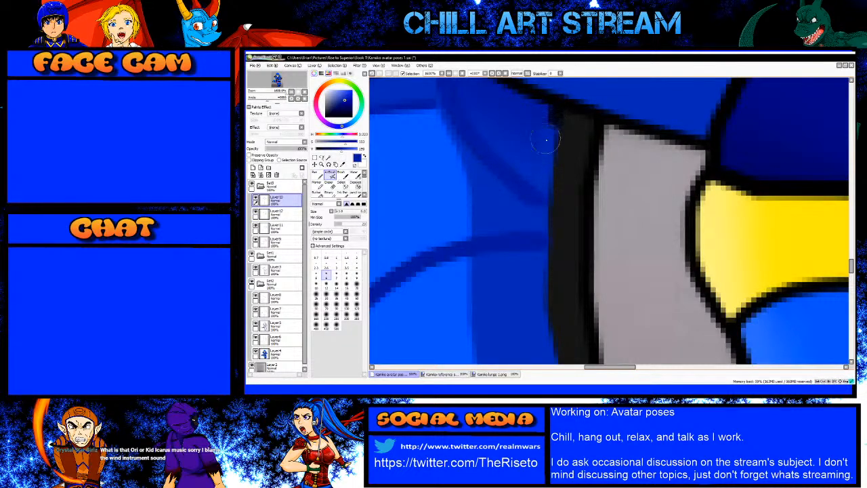
mouse_move(549, 142)
left_mouse_down()
mouse_move(546, 151)
mouse_move(542, 139)
left_mouse_up()
key("n")
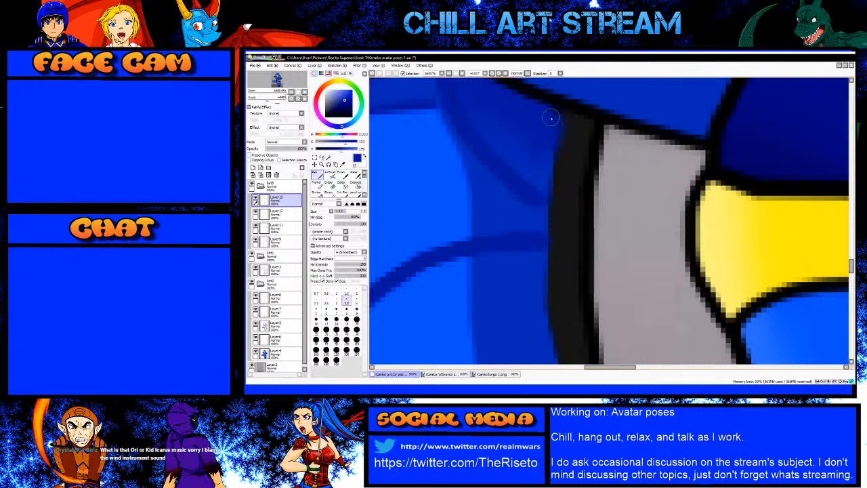
scroll(521, 241, "down", 5)
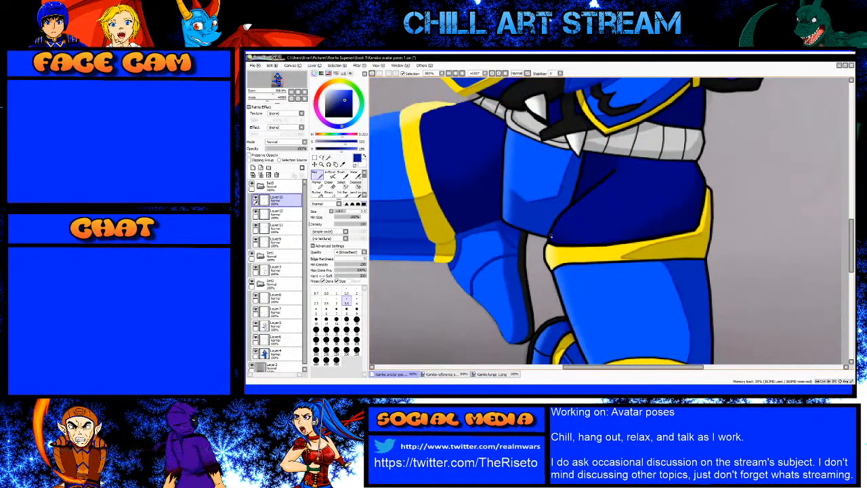
scroll(524, 236, "up", 3)
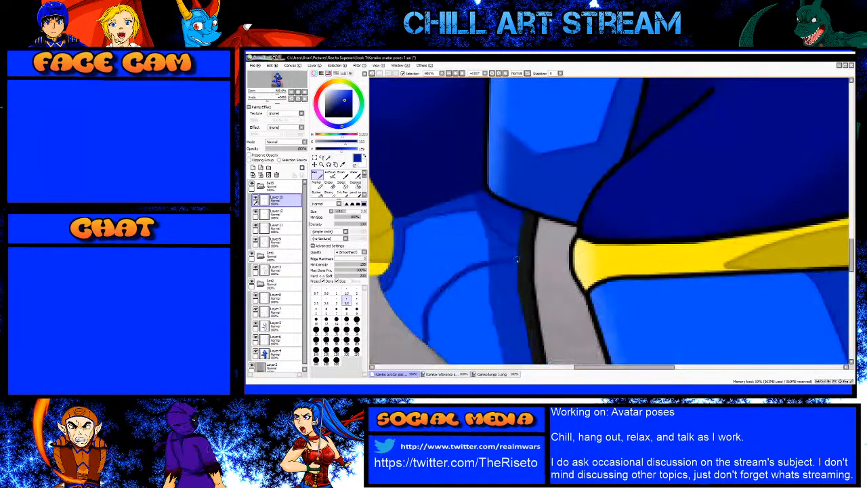
scroll(508, 239, "down", 3)
scroll(519, 322, "up", 2)
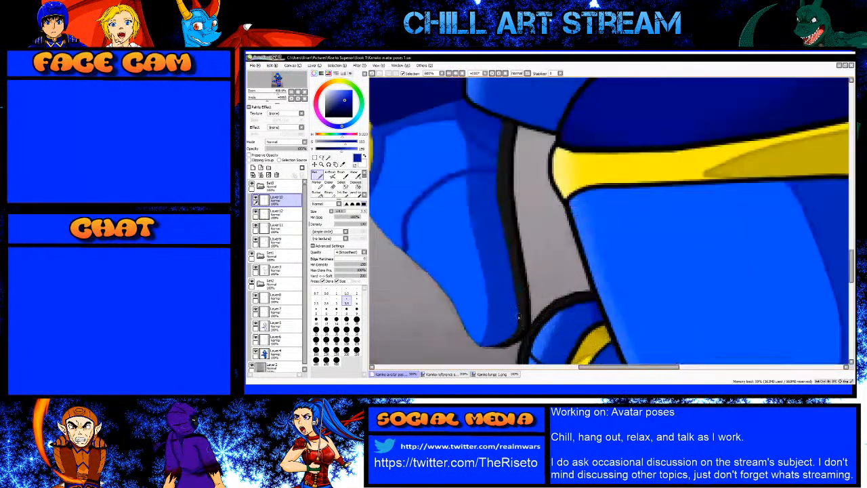
left_click(518, 284, "alt")
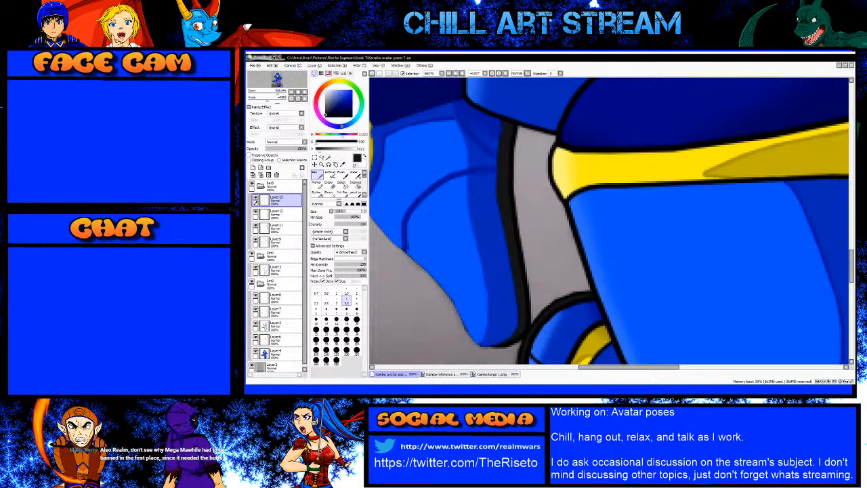
scroll(589, 209, "down", 7)
scroll(575, 125, "up", 3)
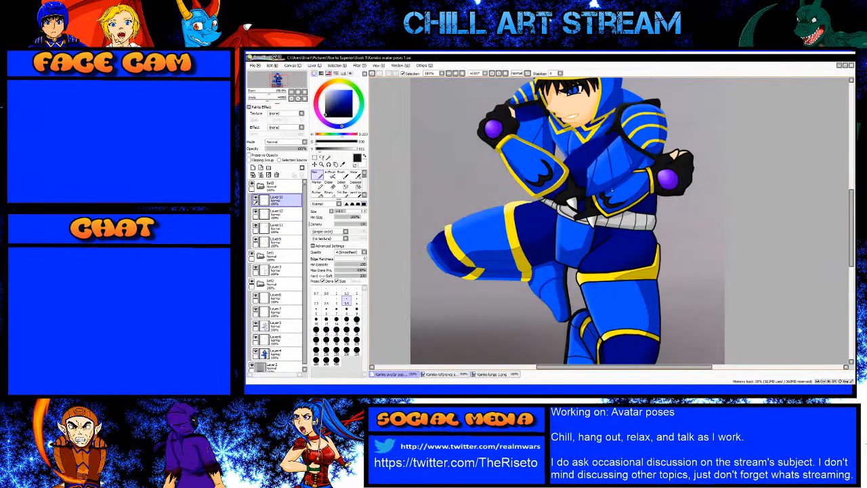
Step: Cover the black outline inside the forearm guard's gold trim, down toward its pointed end, with sampled shadow blue
scroll(571, 200, "up", 6)
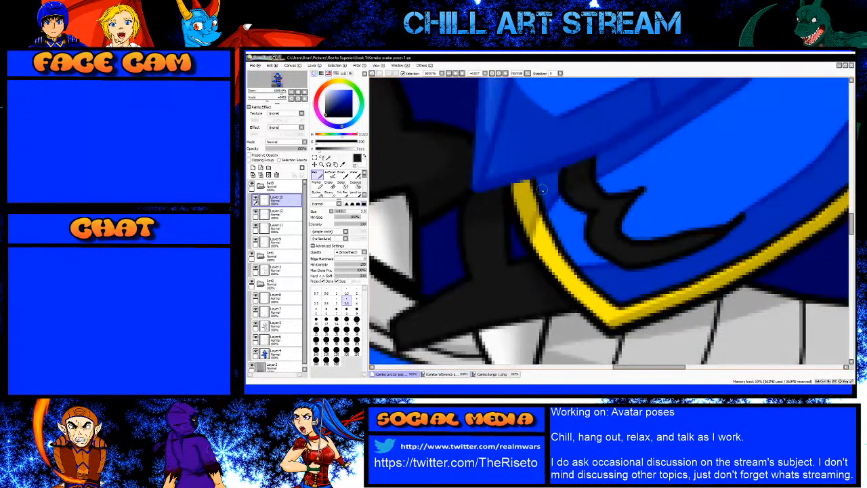
scroll(542, 191, "up", 2)
left_click(543, 197, "alt")
mouse_move(544, 220)
left_mouse_down()
mouse_move(531, 181)
mouse_move(540, 211)
mouse_move(573, 251)
mouse_move(576, 242)
mouse_move(553, 233)
mouse_move(547, 243)
mouse_move(585, 311)
mouse_move(587, 288)
left_mouse_up()
scroll(540, 210, "down", 2)
scroll(552, 233, "up", 2)
scroll(587, 284, "down", 2)
scroll(566, 258, "up", 2)
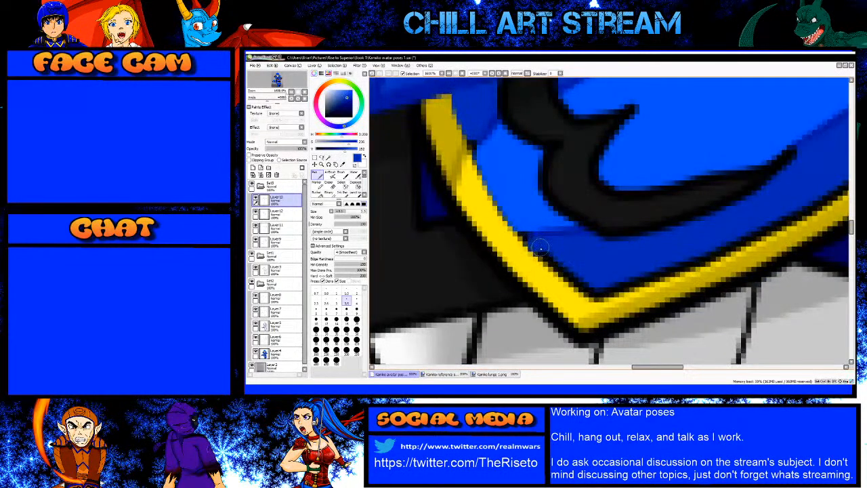
Step: Continue the shadow blue over the black outline inside the gold trim, from the guard's point along its lower edge to the wristband
mouse_move(541, 248)
left_mouse_down()
mouse_move(593, 293)
mouse_move(729, 248)
left_mouse_up()
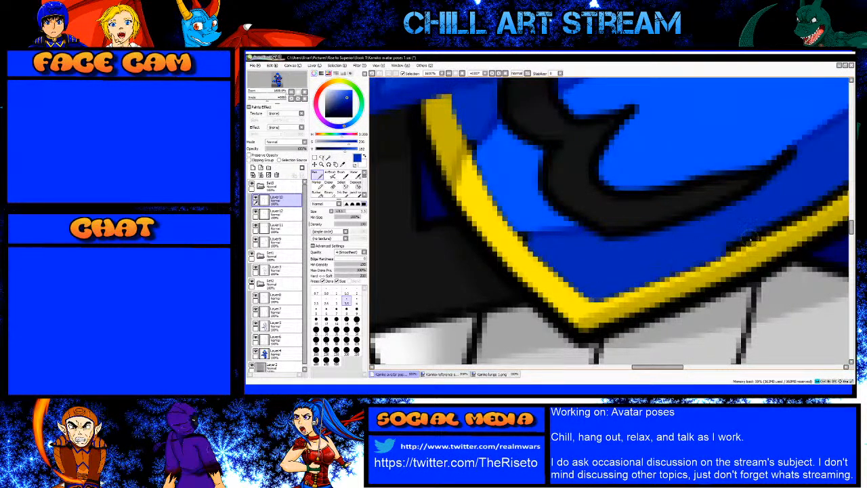
left_click(806, 209, "shift")
scroll(589, 298, "down", 3)
scroll(681, 261, "up", 3)
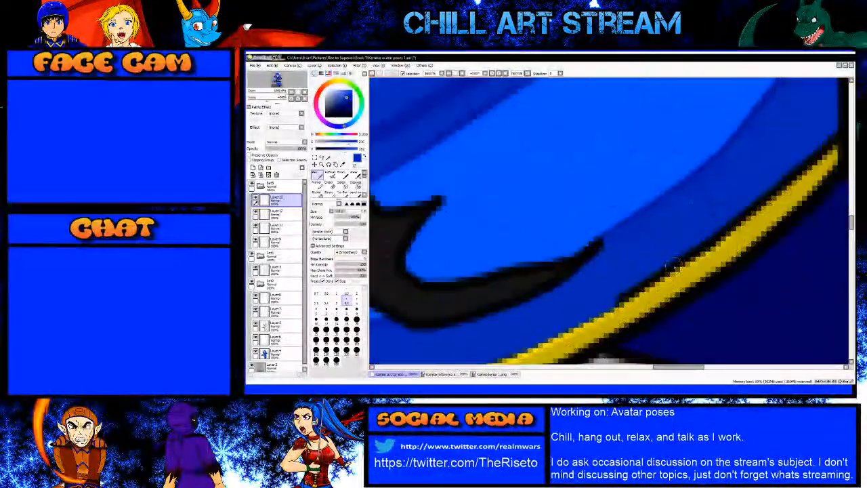
left_click_drag(742, 214, 650, 257)
scroll(650, 257, "down", 3)
scroll(681, 238, "up", 3)
left_click(691, 235, "shift")
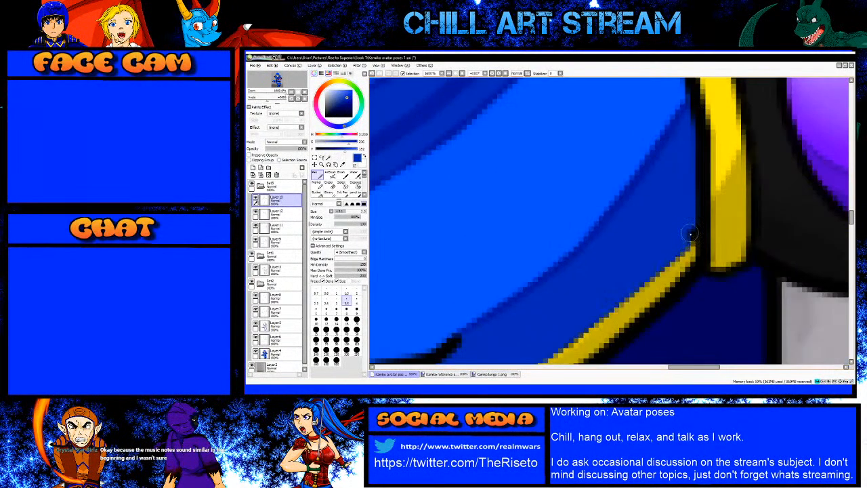
scroll(657, 237, "down", 3)
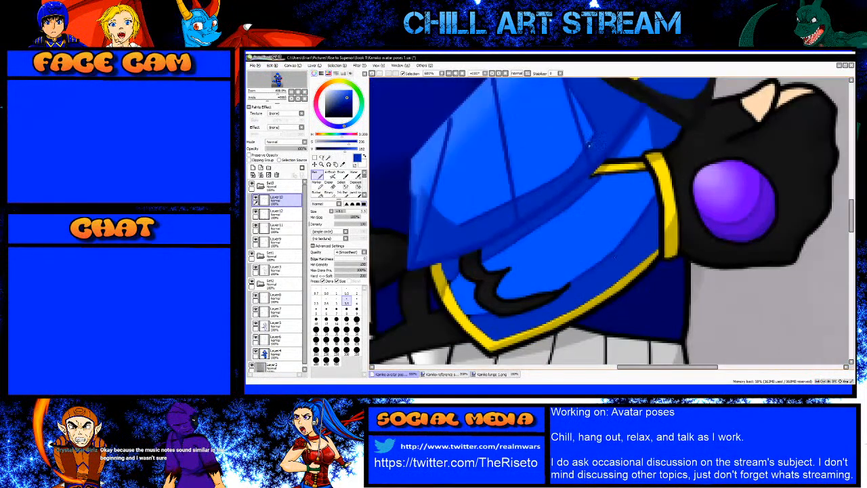
Step: Cover the black outline at the tip of the forearm guard's upper gold band with sampled blues at small Pen sizes up to 2
scroll(598, 175, "up", 3)
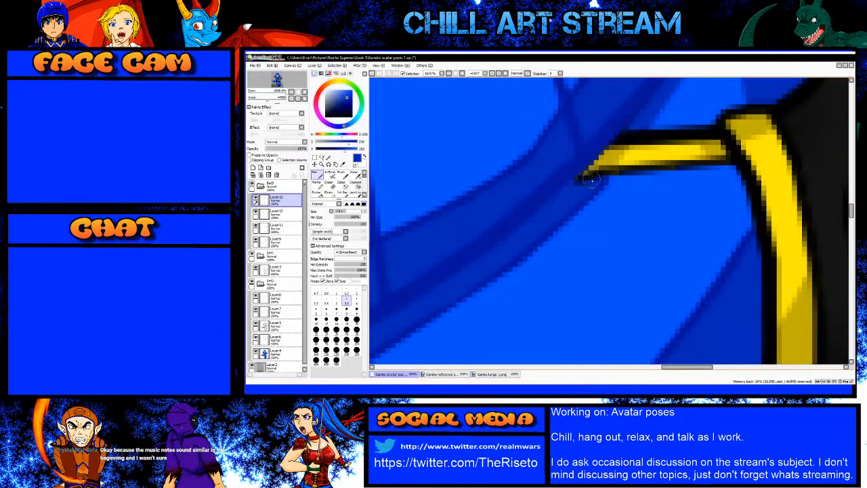
left_click(602, 182, "alt")
left_click(591, 177, "alt")
key("bracketleft")
key("bracketleft")
key("bracketleft")
key("bracketleft")
key("bracketleft")
key("bracketleft")
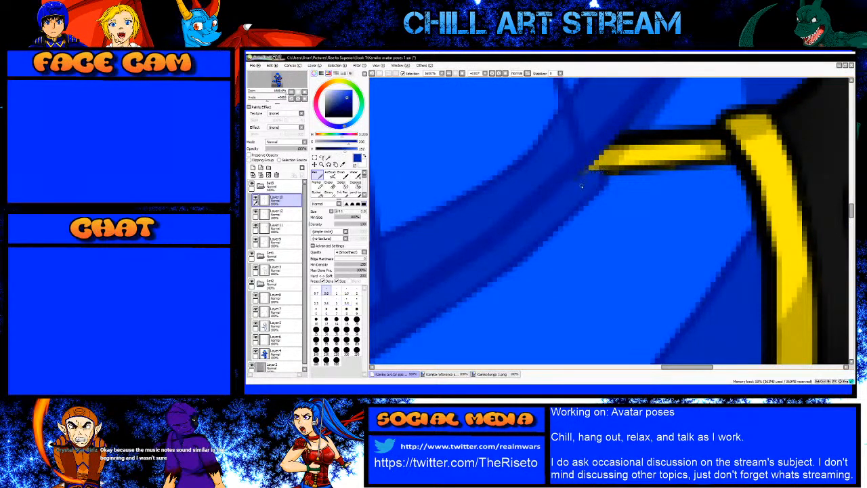
left_click(602, 187, "alt")
key("bracketright")
key("bracketright")
key("bracketright")
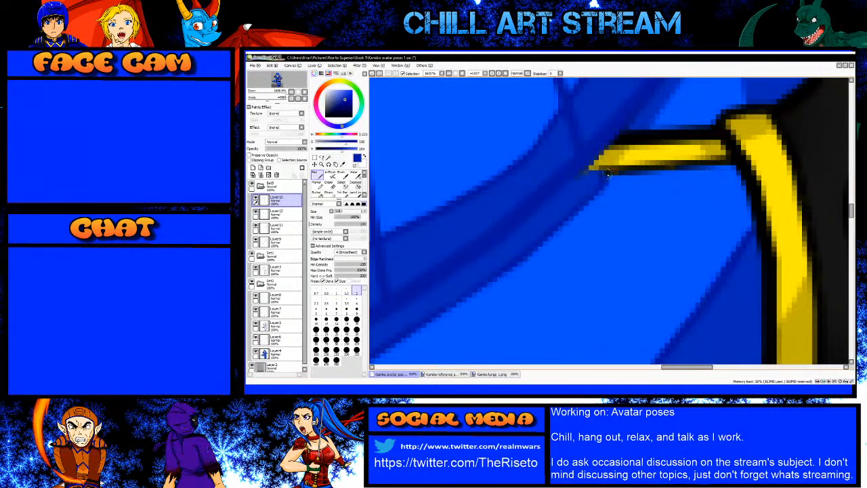
scroll(606, 187, "down", 6)
scroll(556, 279, "up", 6)
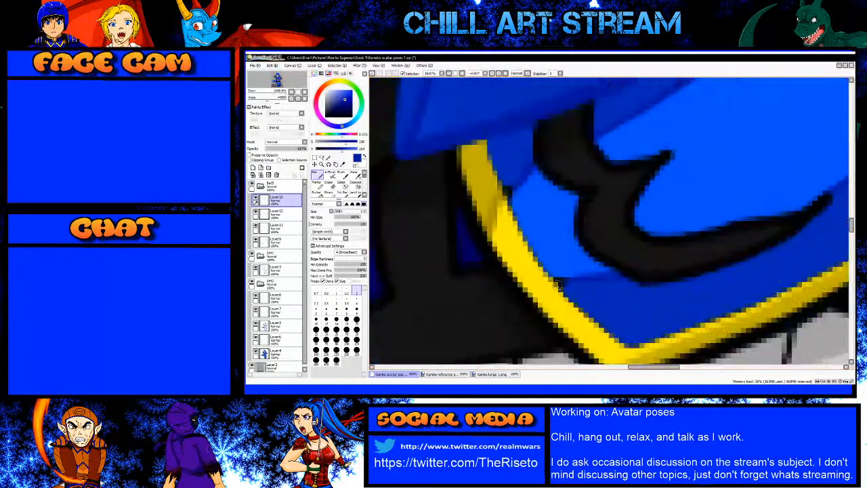
left_click(283, 214)
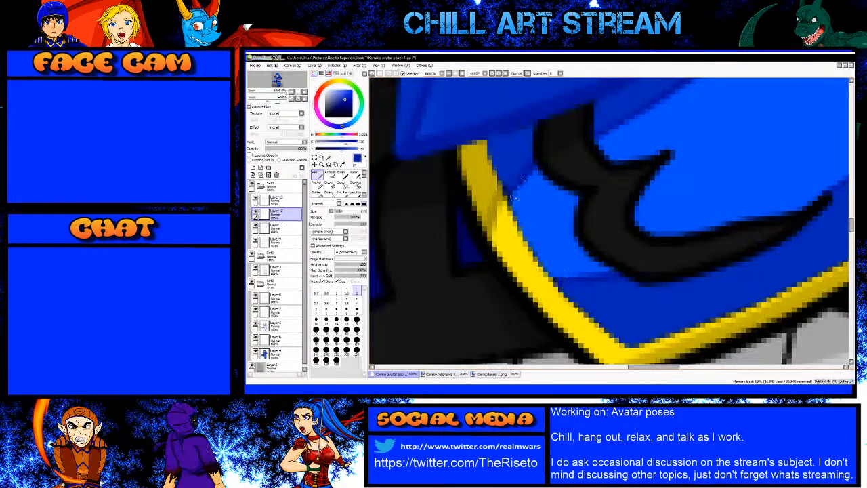
scroll(521, 184, "down", 5)
scroll(602, 176, "up", 5)
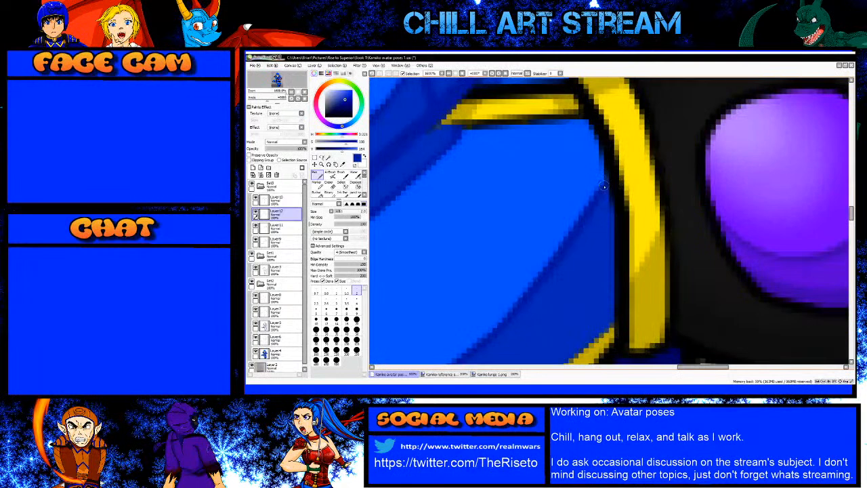
scroll(601, 196, "down", 4)
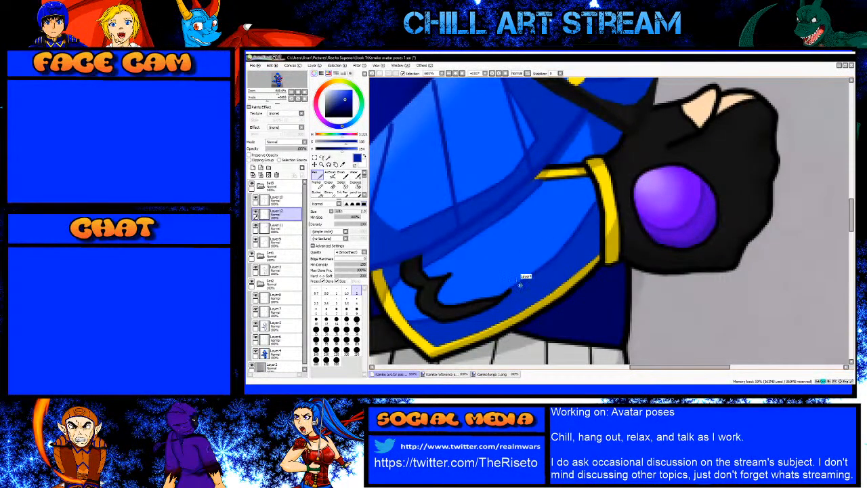
scroll(404, 273, "up", 1)
Step: On Set3's uppermost layer, paint sampled dark gray over the black outline of the forearm emblem's upper part at Pen size 2
left_click(411, 267, "alt")
scroll(391, 276, "up", 1)
left_click(277, 200)
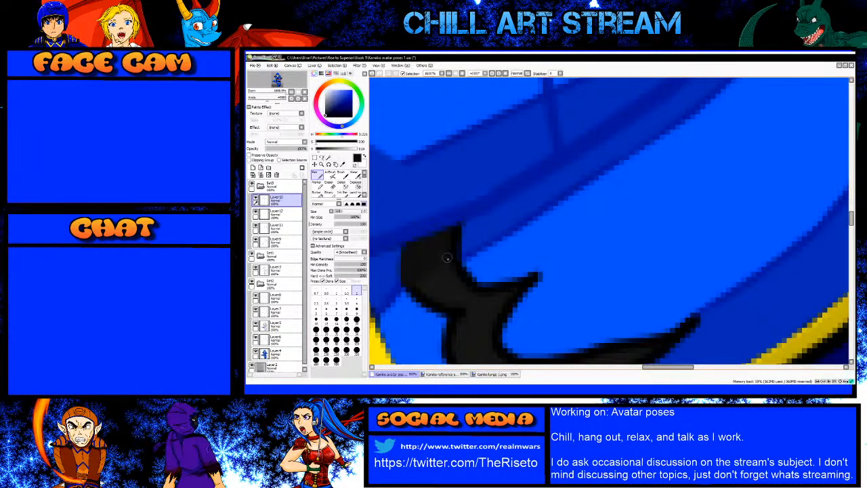
left_click_drag(456, 229, 447, 253)
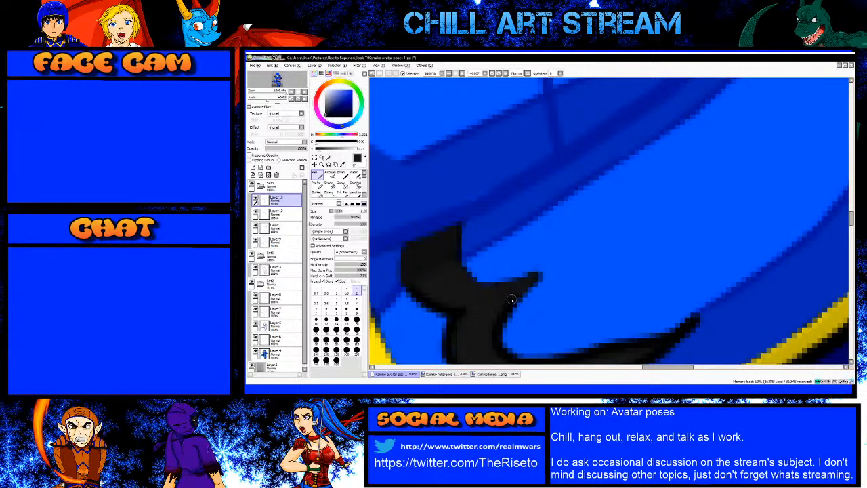
scroll(501, 310, "down", 2)
scroll(496, 308, "up", 2)
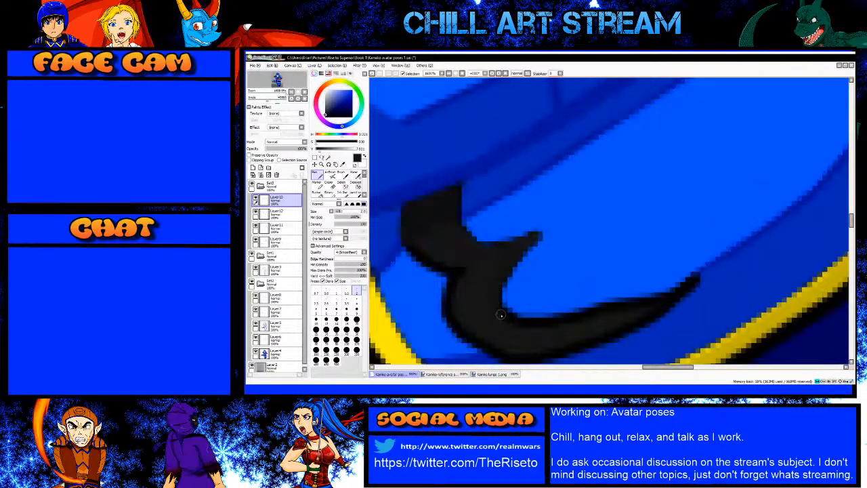
Step: Cover the black outline along the upper edge of the emblem's curved tail with dark gray using a larger Pen
key("bracketright")
key("bracketright")
key("bracketright")
key("bracketright")
left_click_drag(534, 324, 656, 302)
scroll(657, 302, "down", 4)
scroll(555, 310, "up", 4)
Step: Fill the pointed tip of the emblem's tail with dark gray at Pen size 1
key("bracketleft")
key("bracketleft")
key("bracketleft")
key("bracketleft")
key("bracketleft")
key("bracketleft")
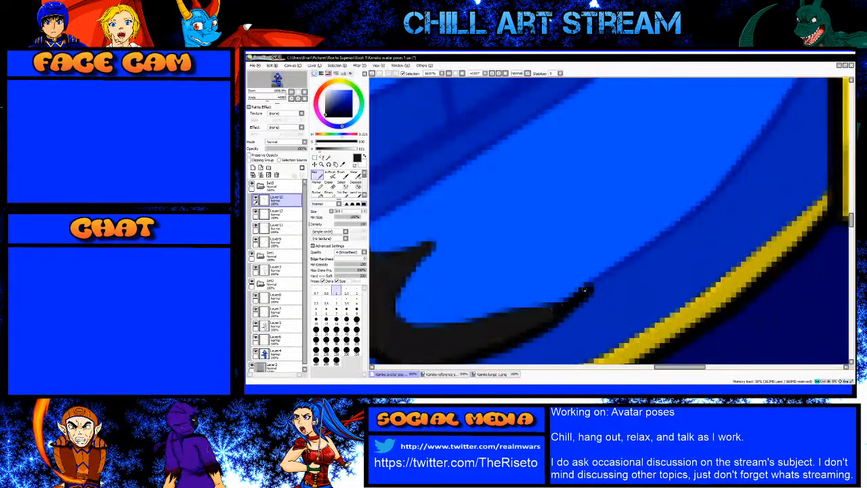
left_click_drag(562, 315, 556, 322)
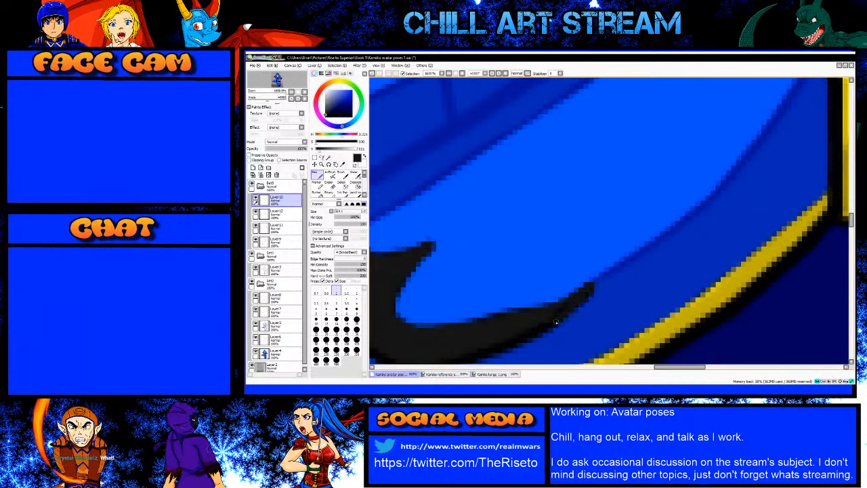
scroll(520, 342, "down", 3)
scroll(530, 296, "up", 3)
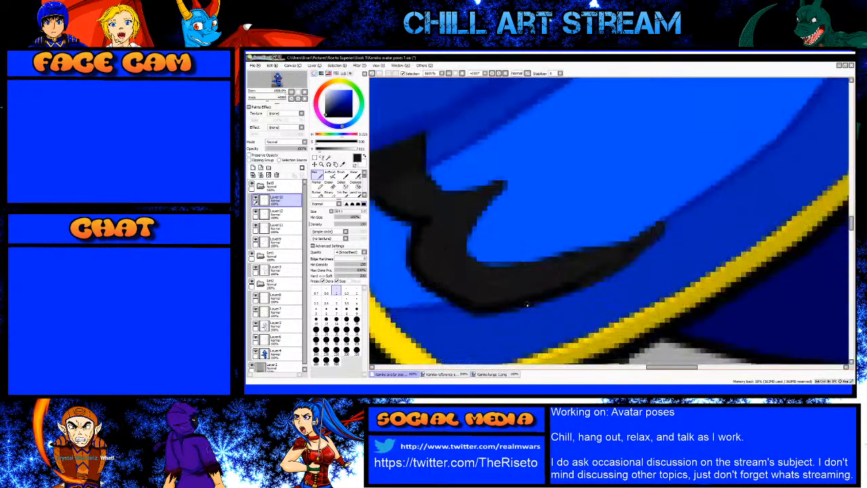
Step: Cover the black outline along the emblem's lower and left edges with dark gray using a larger Pen
key("bracketright")
key("bracketright")
key("bracketright")
key("bracketright")
key("bracketright")
key("bracketright")
key("bracketright")
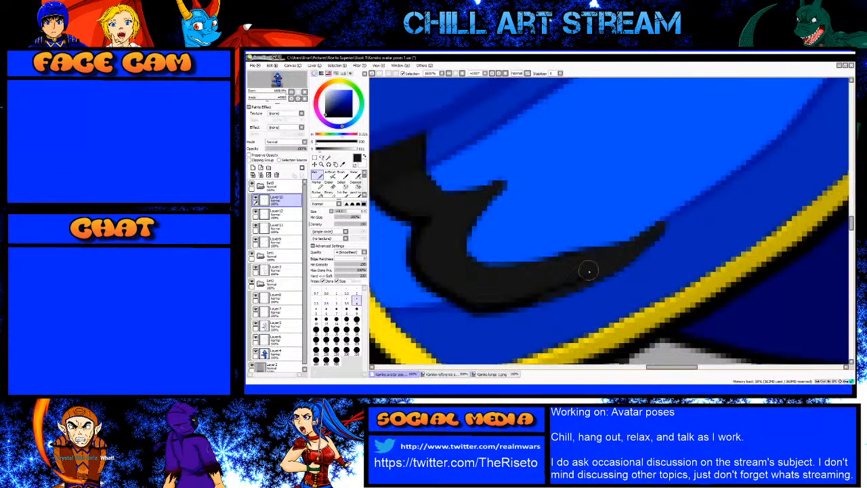
key("bracketright")
mouse_move(536, 291)
left_mouse_down()
mouse_move(470, 301)
mouse_move(436, 283)
mouse_move(419, 261)
mouse_move(433, 224)
left_mouse_up()
scroll(440, 232, "down", 3)
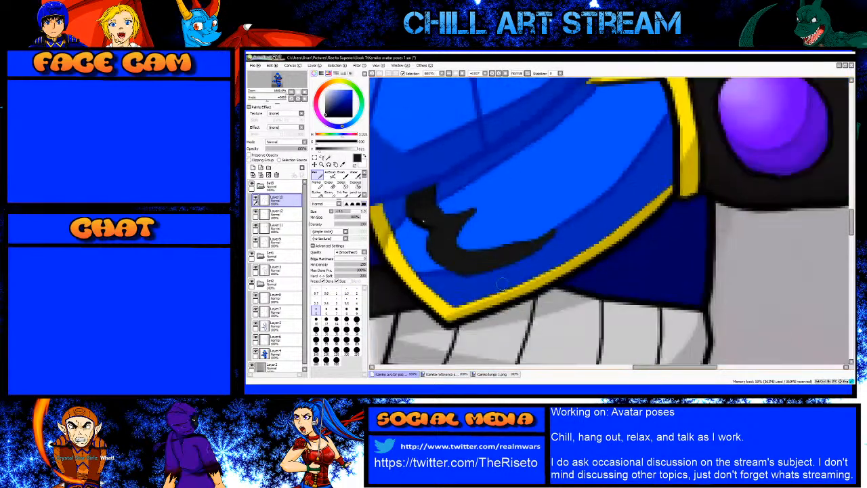
scroll(412, 202, "up", 3)
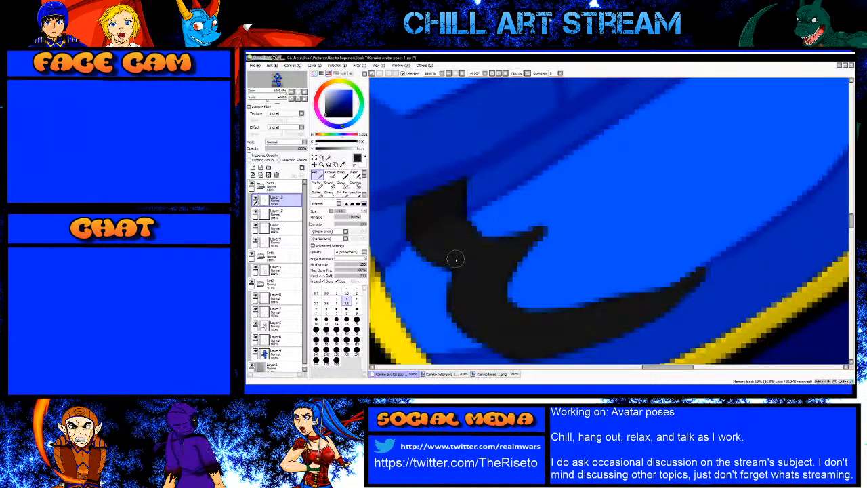
scroll(450, 242, "down", 3)
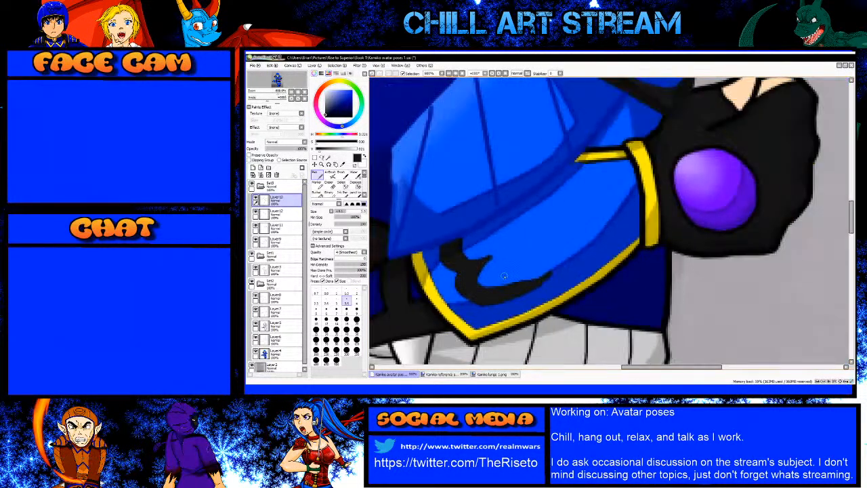
Step: Cover the black outline at both ends of the short gold trim strip beside the wrist band with sampled dark gold
scroll(504, 276, "up", 2)
scroll(528, 266, "down", 3)
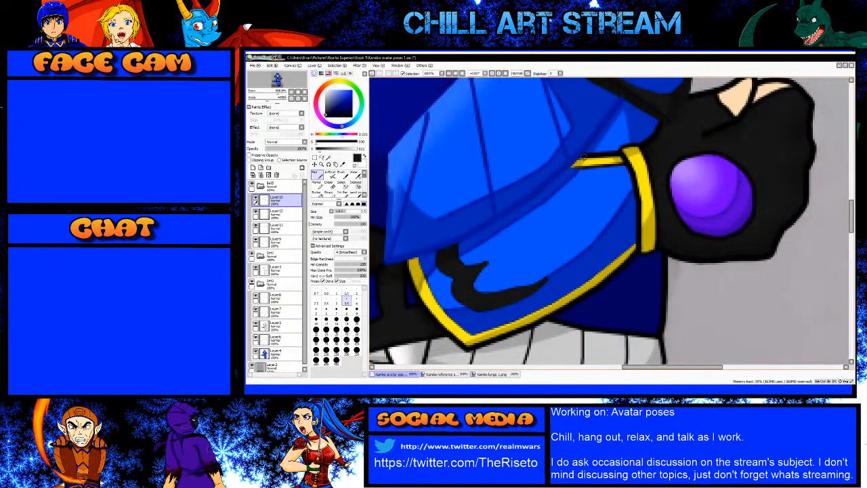
scroll(582, 156, "up", 2)
left_click(586, 160, "alt")
left_click_drag(589, 155, 603, 145)
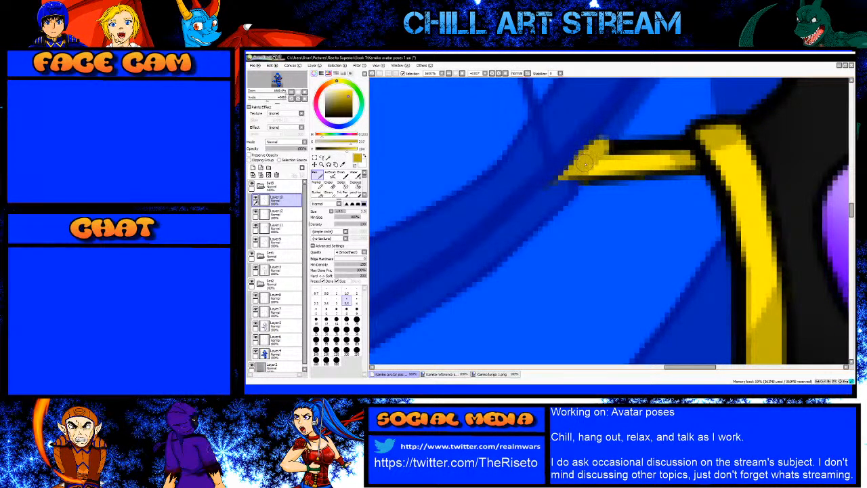
mouse_move(672, 151)
left_mouse_down()
mouse_move(680, 147)
mouse_move(684, 161)
left_mouse_up()
Step: On Layer12, fill the middle of the short trim strip's upper black outline with sampled bright yellow
left_click(640, 161, "alt")
left_click(278, 213)
left_click_drag(627, 151, 613, 148)
mouse_move(671, 149)
left_mouse_down()
mouse_move(615, 148)
mouse_move(667, 148)
left_mouse_up()
scroll(603, 159, "down", 4)
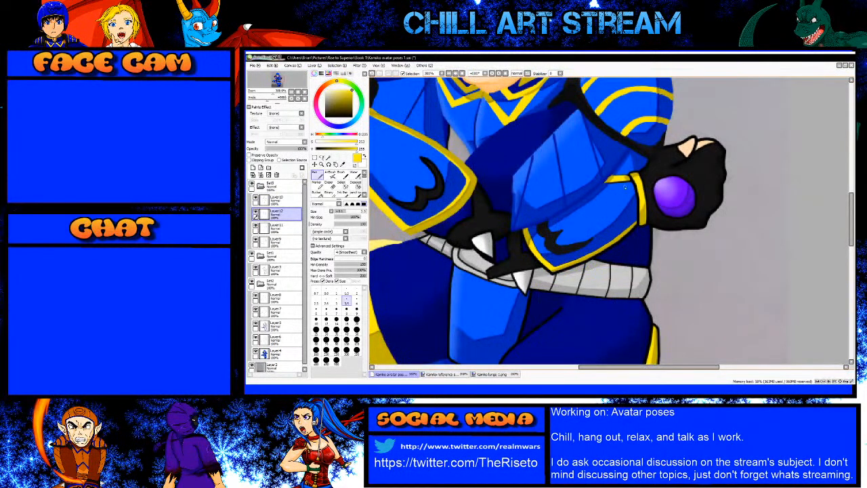
scroll(624, 187, "up", 5)
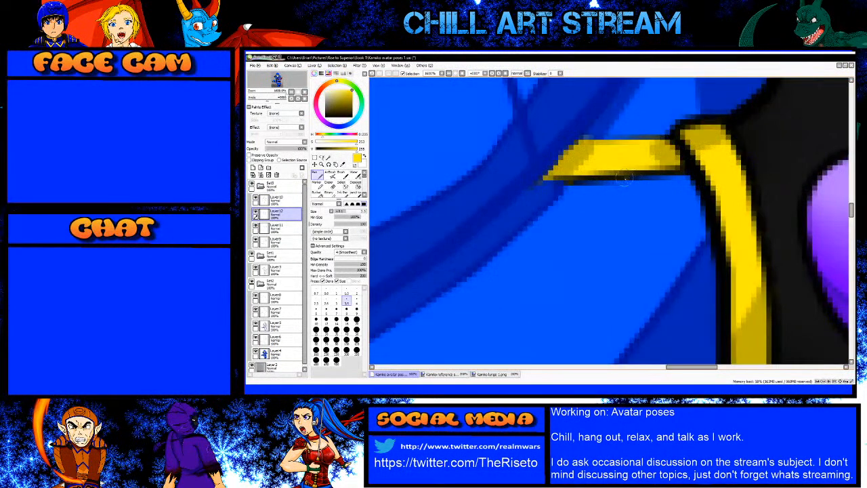
scroll(634, 177, "down", 4)
scroll(405, 304, "up", 2)
Step: On Set3's uppermost layer, cover the black outline beside the shaded upper part of the forearm guard's left trim with dark gold
right_click(433, 289)
left_click(291, 201)
scroll(489, 186, "down", 2)
scroll(466, 238, "up", 3)
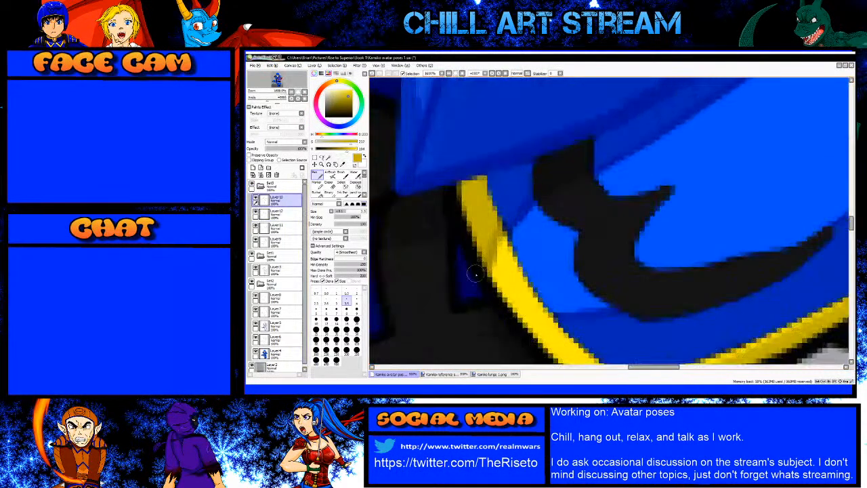
key("alt+Tab")
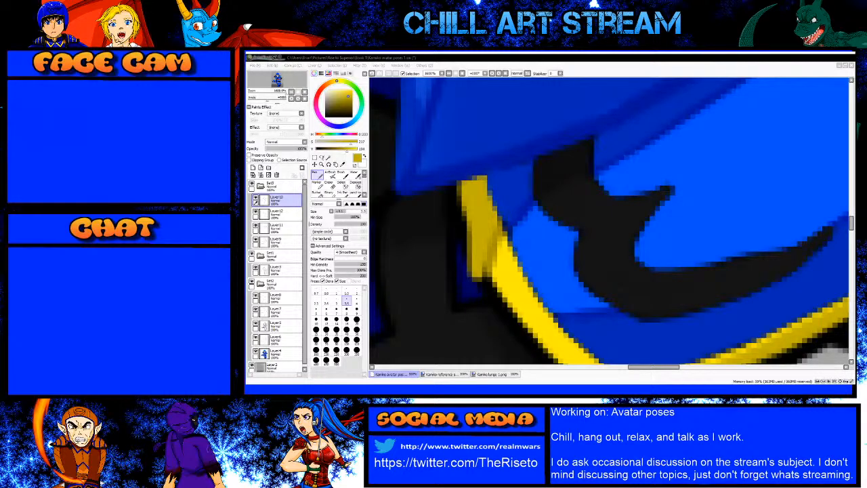
left_click(771, 62)
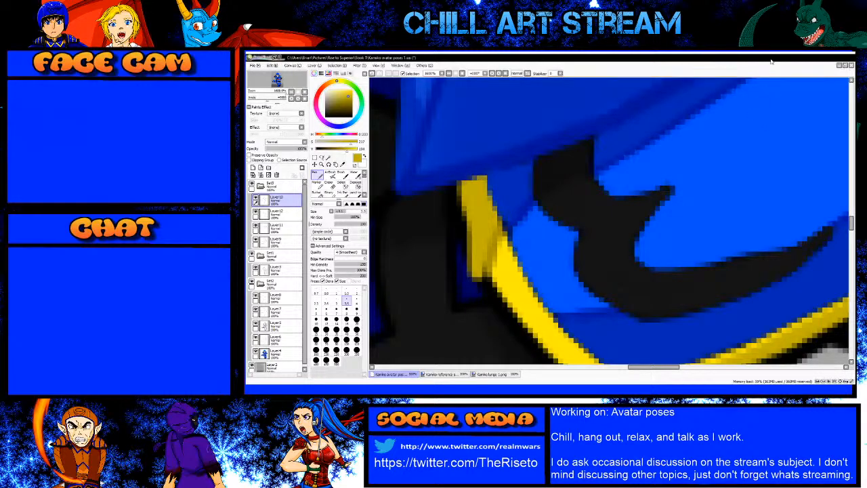
mouse_move(456, 190)
left_mouse_down()
mouse_move(474, 253)
mouse_move(468, 186)
left_mouse_up()
Step: On Layer12, touch up the shaded part of the forearm guard's left trim with a sampled darker gold at a smaller Pen size
scroll(474, 244, "down", 1)
scroll(478, 246, "up", 1)
right_click(484, 248)
left_click(289, 214)
key("bracketleft")
key("bracketleft")
key("bracketleft")
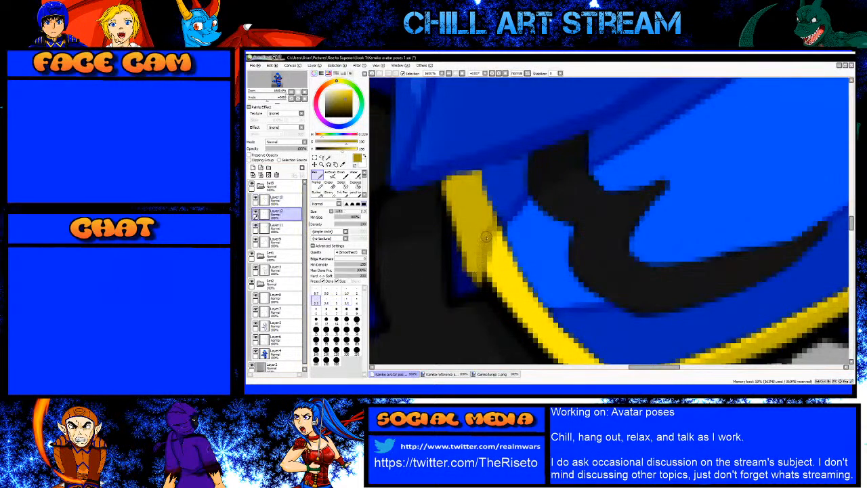
Step: On Layer11, paint sampled bright yellow over the black outline of the guard's left trim down to its pointed tip using a larger Pen
right_click(501, 277)
scroll(500, 276, "down", 3)
scroll(496, 275, "up", 3)
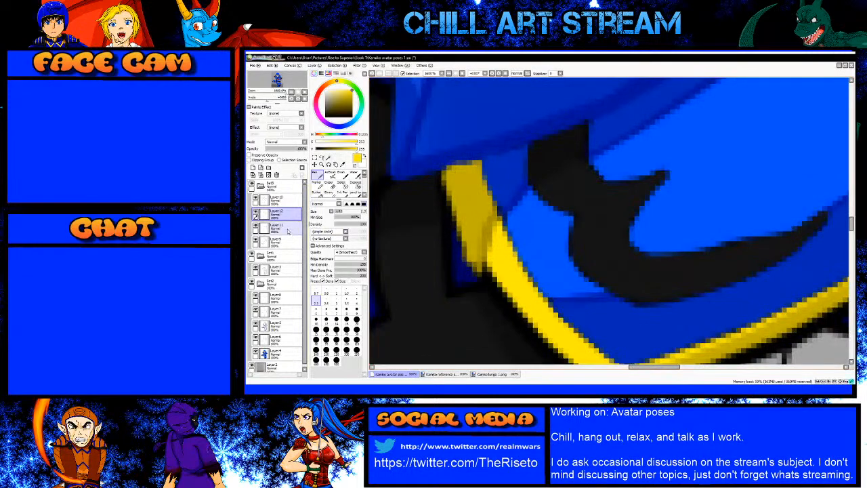
left_click(290, 232)
key("bracketright")
key("bracketright")
key("bracketright")
key("bracketright")
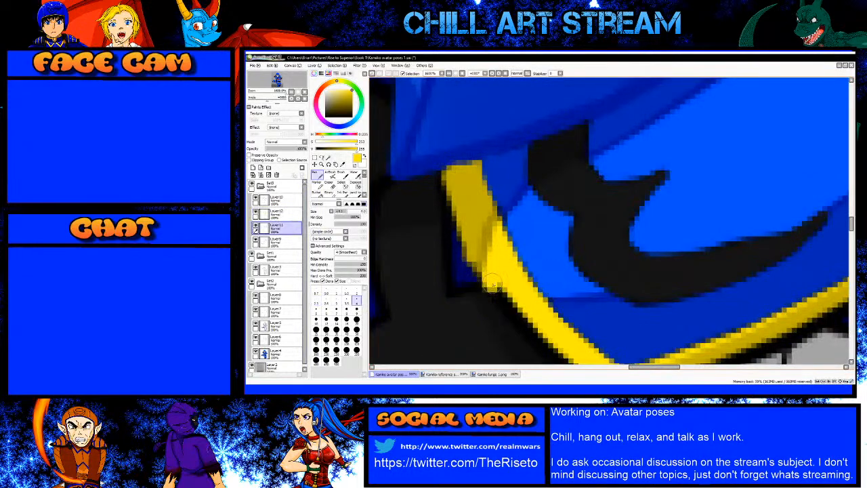
scroll(504, 298, "down", 2)
scroll(510, 304, "up", 1)
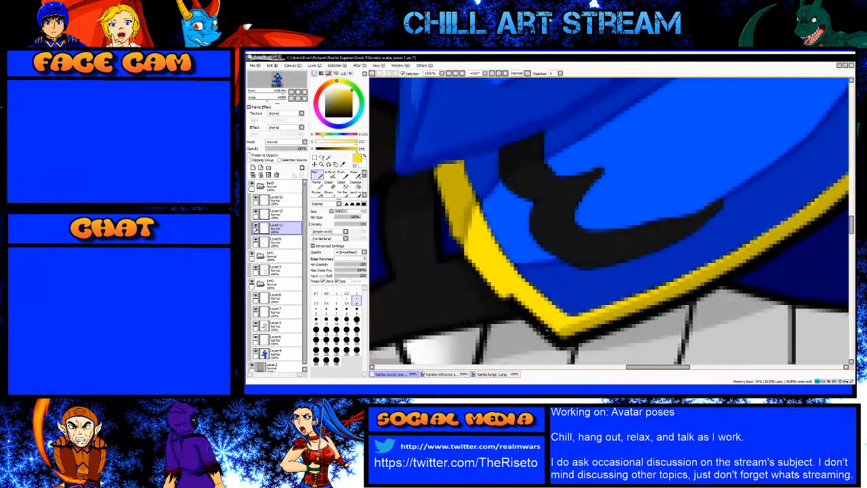
left_click(548, 331, "shift")
left_click_drag(547, 333, 550, 328)
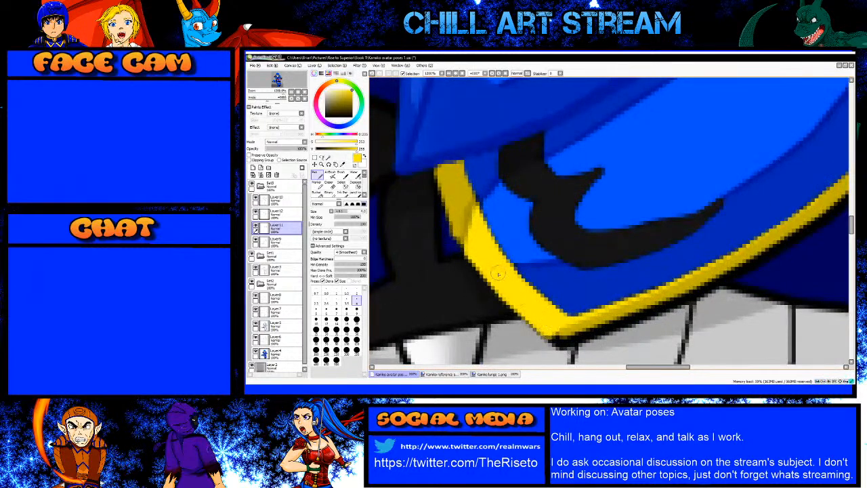
Step: Cover the black outline under the guard's lower trim with sampled dark gold, from the pointed tip up to the wrist band
scroll(499, 277, "down", 2)
scroll(529, 295, "up", 3)
right_click(546, 333)
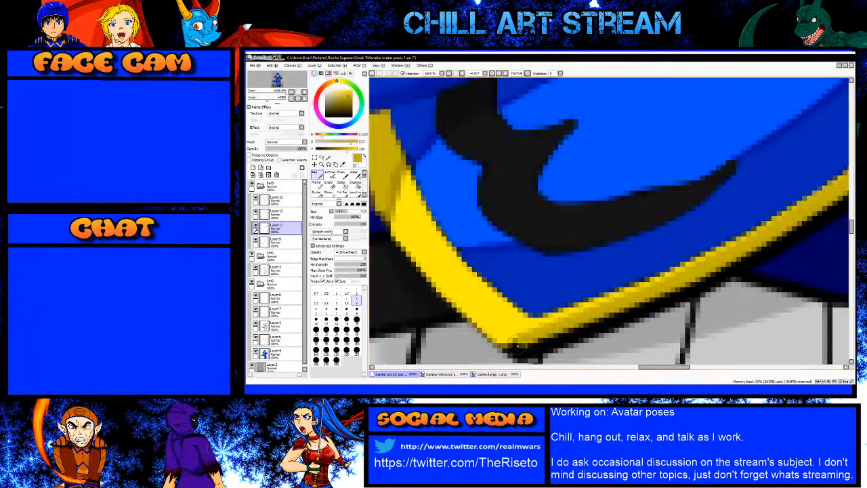
left_click_drag(514, 349, 563, 329)
mouse_move(518, 350)
left_mouse_down()
mouse_move(611, 323)
mouse_move(782, 240)
mouse_move(704, 286)
mouse_move(577, 332)
left_mouse_up()
scroll(583, 281, "down", 3)
scroll(687, 262, "up", 3)
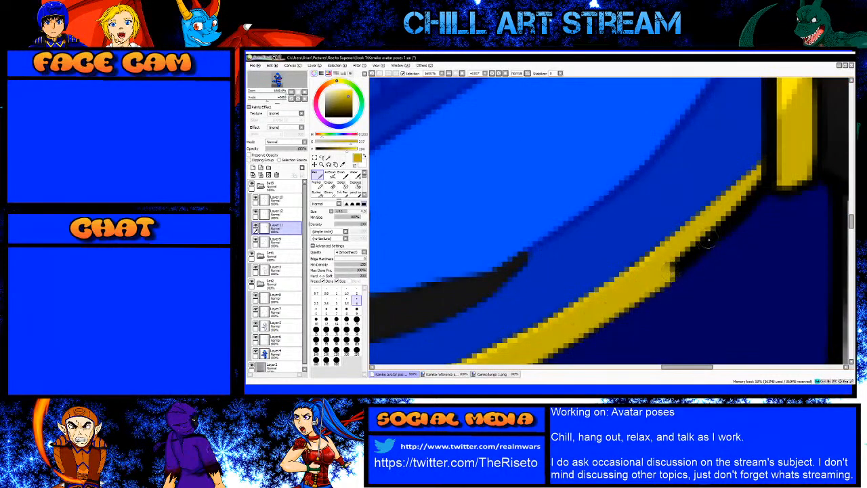
left_click_drag(730, 222, 672, 271)
left_click_drag(755, 182, 734, 221)
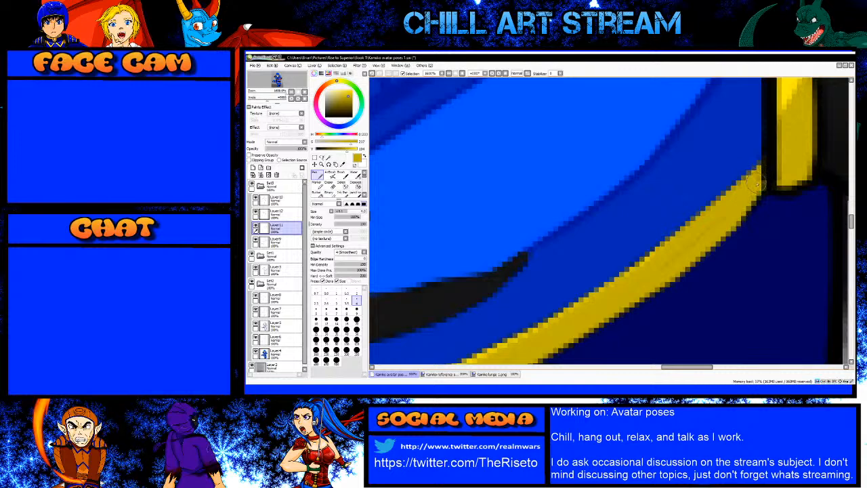
scroll(562, 328, "down", 2)
scroll(543, 339, "up", 2)
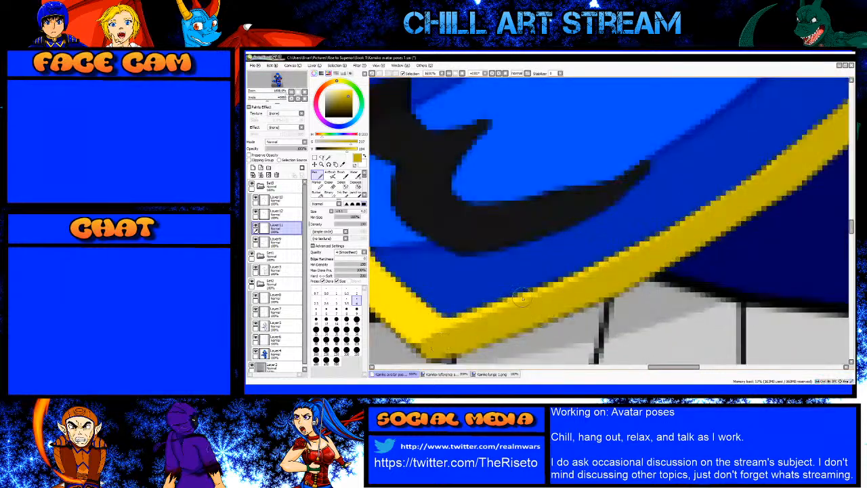
scroll(521, 295, "down", 4)
scroll(546, 293, "up", 3)
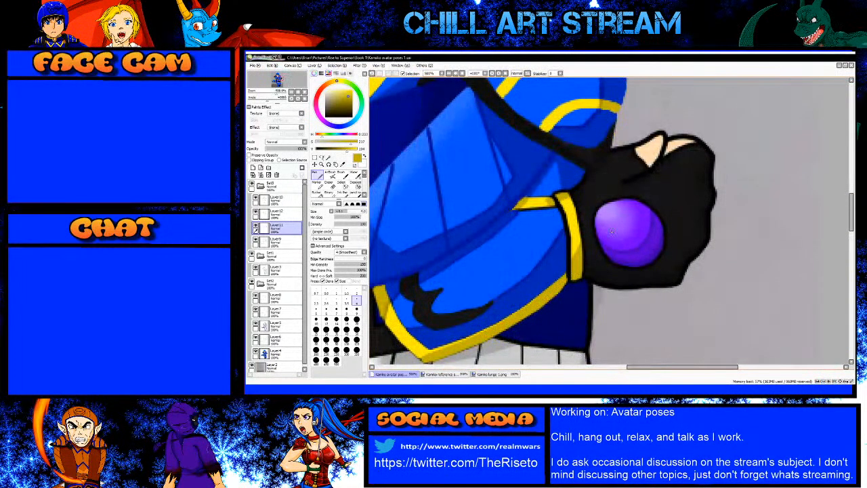
scroll(568, 267, "up", 2)
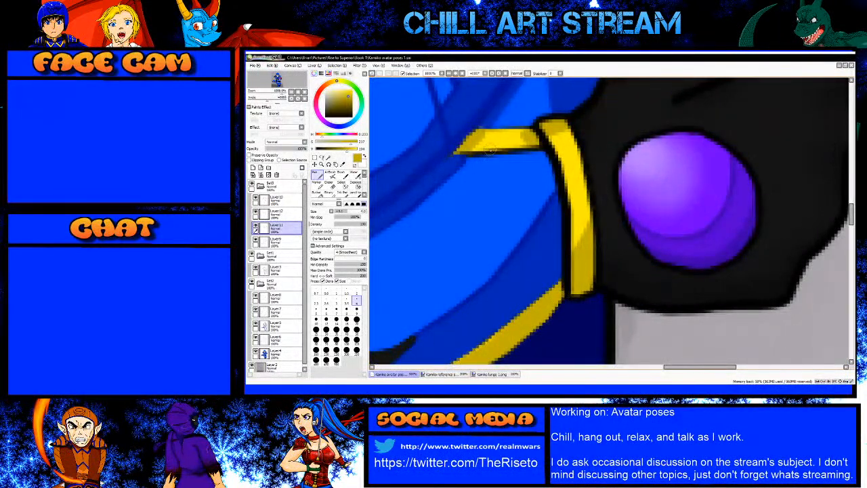
scroll(479, 170, "down", 2)
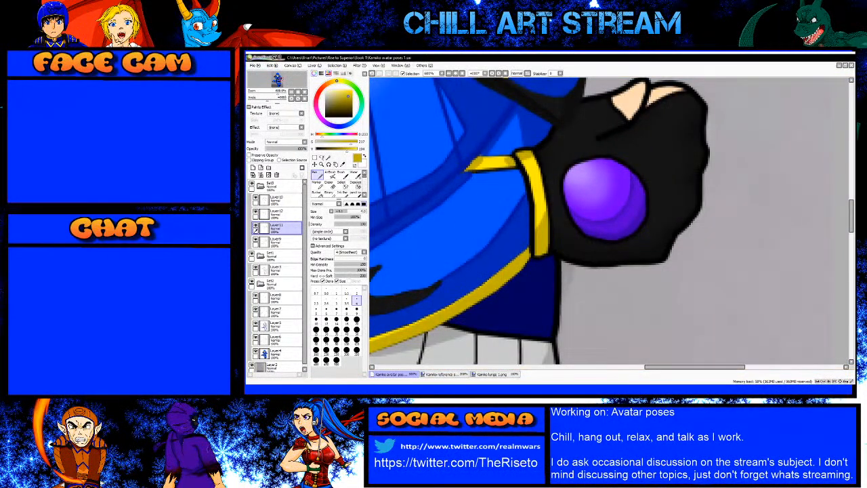
key("alt+Tab")
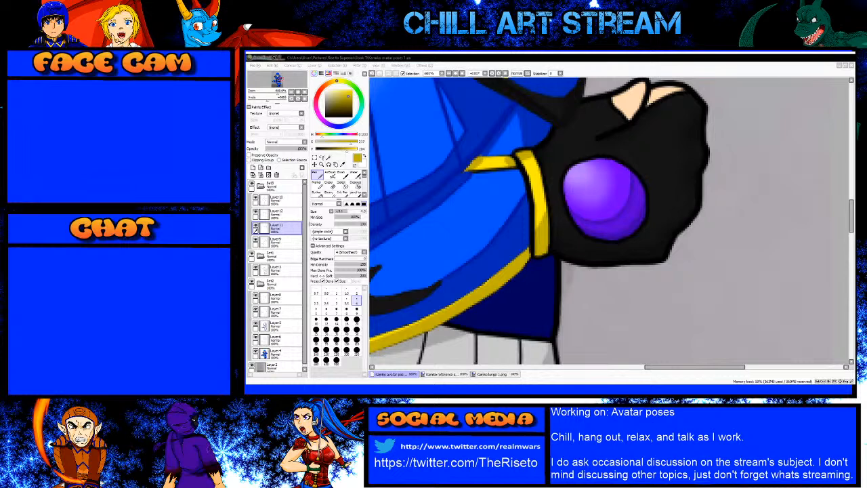
scroll(537, 240, "up", 3)
scroll(540, 244, "down", 3)
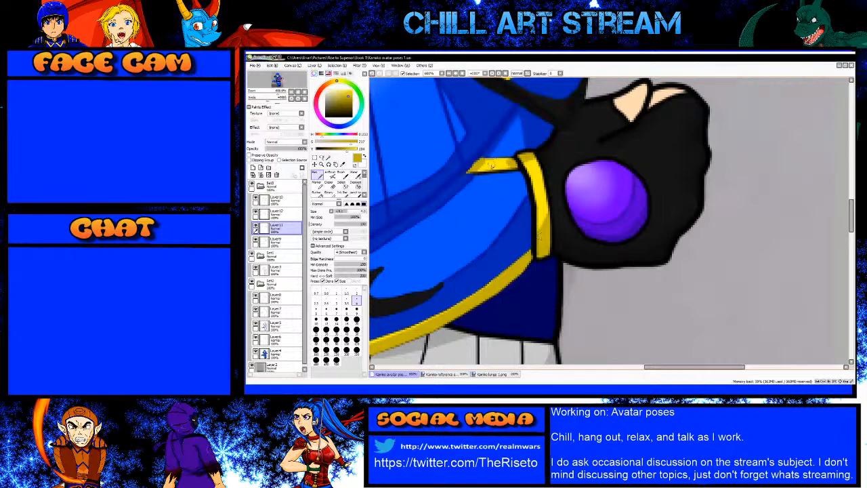
Step: Paint sampled bright blue over the black outline beneath the short gold trim strip beside the wrist band
scroll(492, 166, "up", 2)
left_click(470, 202, "alt")
scroll(470, 196, "up", 1)
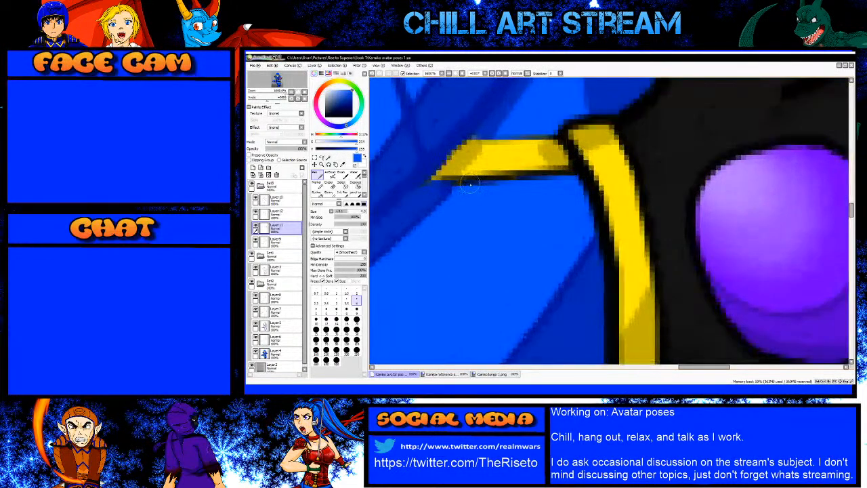
mouse_move(535, 183)
left_mouse_down()
mouse_move(568, 182)
mouse_move(509, 182)
left_mouse_up()
left_click_drag(446, 192, 457, 189)
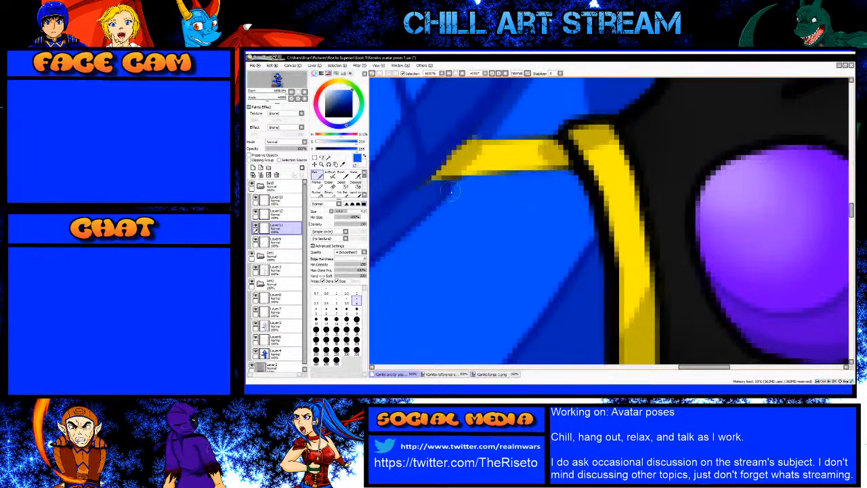
scroll(448, 192, "down", 2)
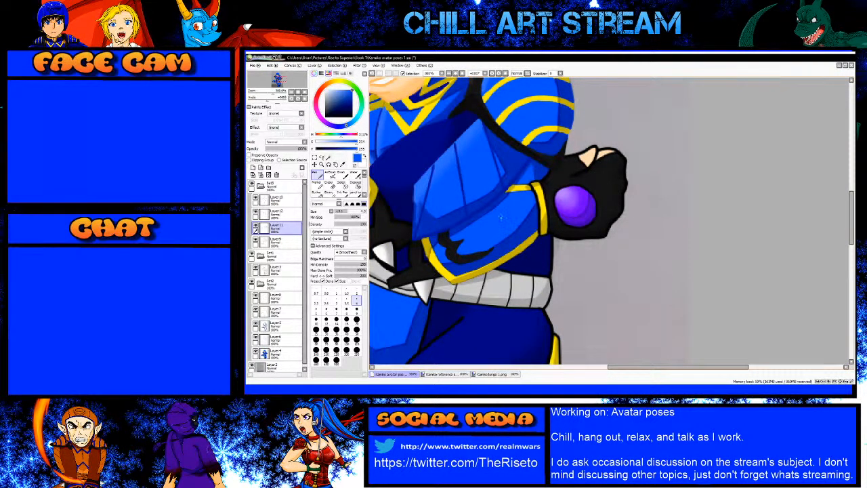
scroll(547, 205, "up", 2)
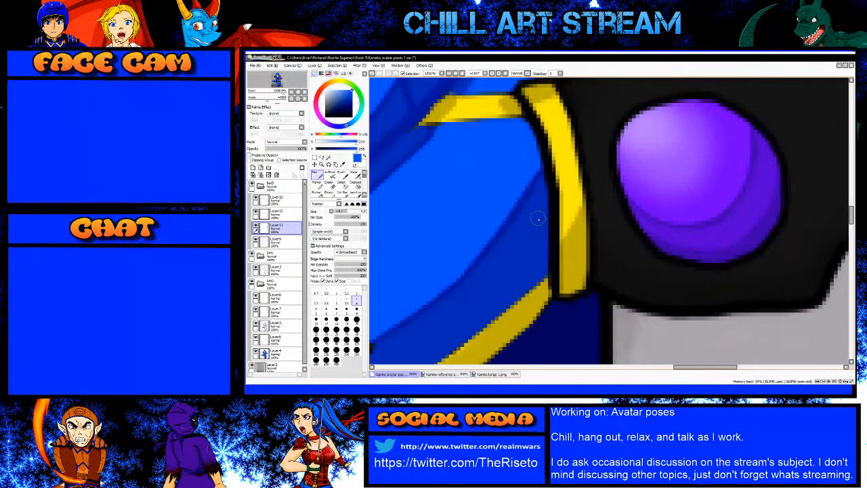
Step: On Set3's uppermost layer, cover the black outline along the wrist band's inner edge with a darker gold
right_click(570, 269)
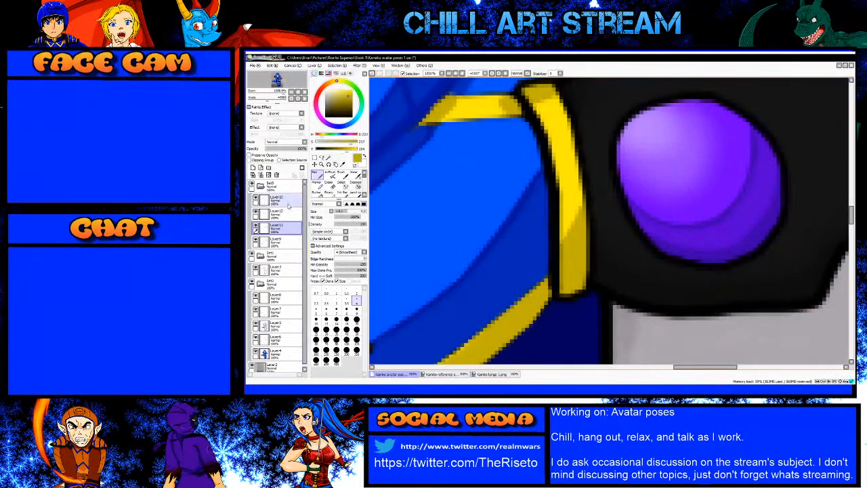
left_click(287, 201)
left_click_drag(569, 241, 556, 279)
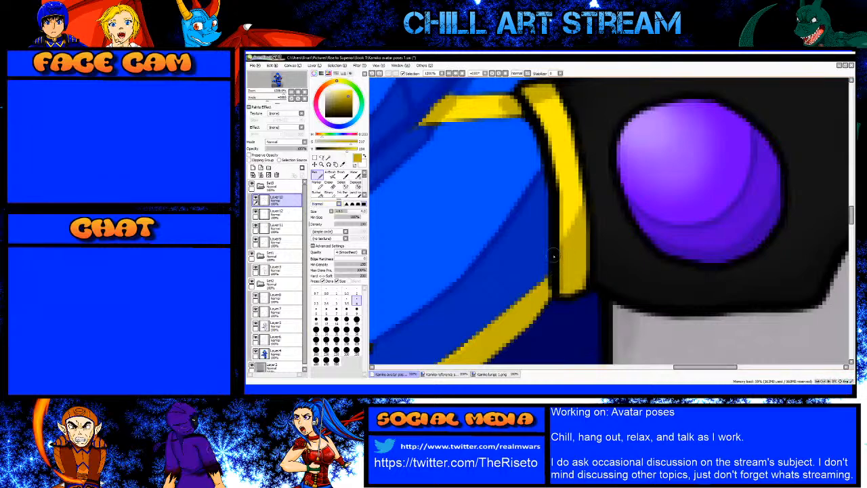
scroll(550, 261, "down", 2)
scroll(512, 212, "up", 2)
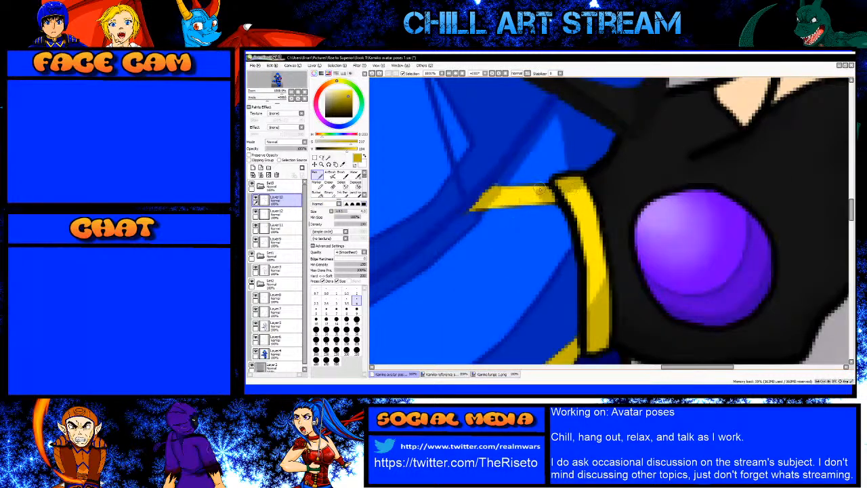
scroll(539, 190, "down", 2)
scroll(400, 296, "up", 3)
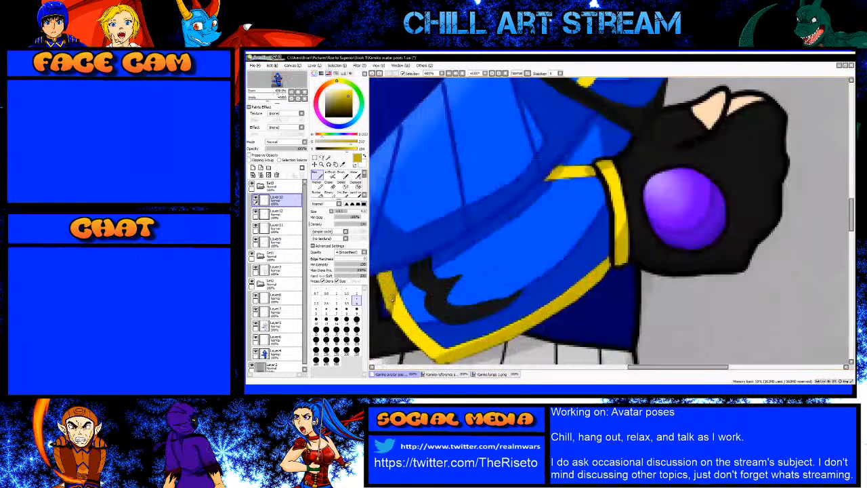
scroll(448, 270, "down", 2)
scroll(658, 250, "up", 3)
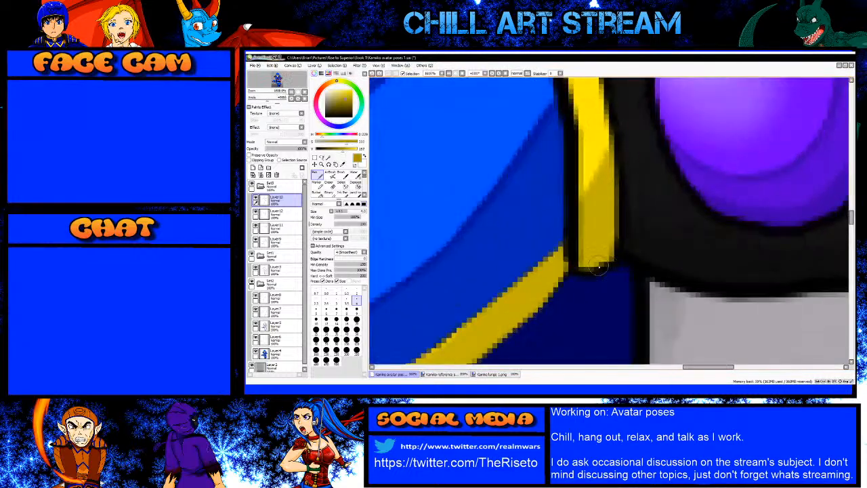
left_click_drag(573, 268, 575, 180)
left_click_drag(566, 120, 574, 178)
scroll(574, 254, "down", 3)
scroll(563, 159, "up", 3)
mouse_move(565, 228)
left_mouse_down()
mouse_move(529, 168)
mouse_move(542, 159)
mouse_move(583, 154)
mouse_move(608, 212)
left_mouse_up()
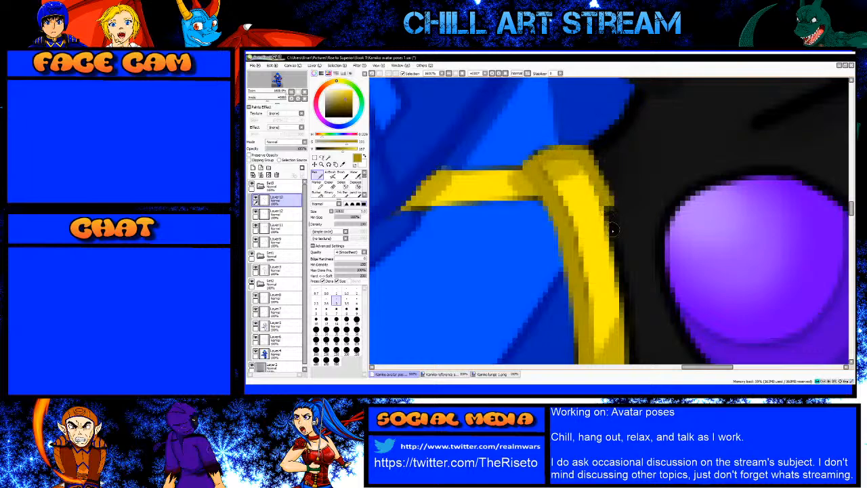
Step: Try extending the darker gold over the black outline on the wrist band's outer edge, and undo the stroke
left_click(620, 255, "shift")
scroll(580, 197, "down", 2)
scroll(607, 267, "up", 2)
key("ctrl+z")
scroll(581, 240, "down", 2)
scroll(576, 113, "up", 2)
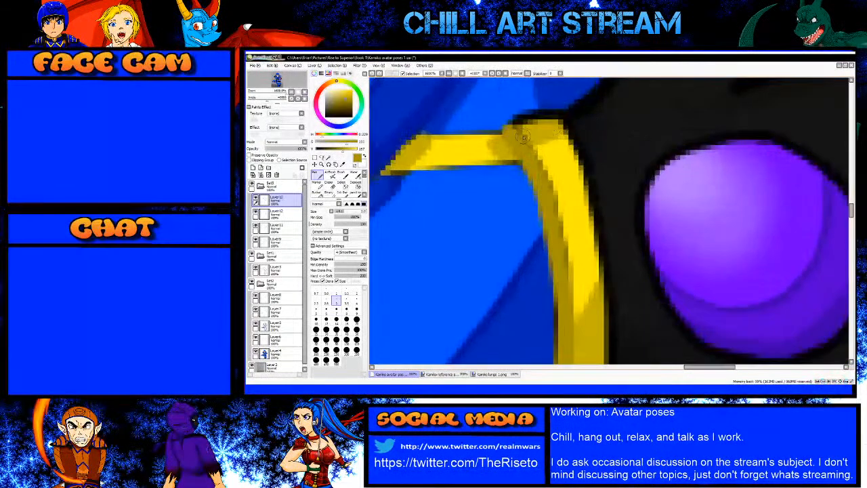
Step: Cover the black outline across the wrist band's top and around its upper outer corner with darker gold, reducing the Pen size for the corner
mouse_move(512, 132)
left_mouse_down()
mouse_move(529, 116)
mouse_move(557, 117)
left_mouse_up()
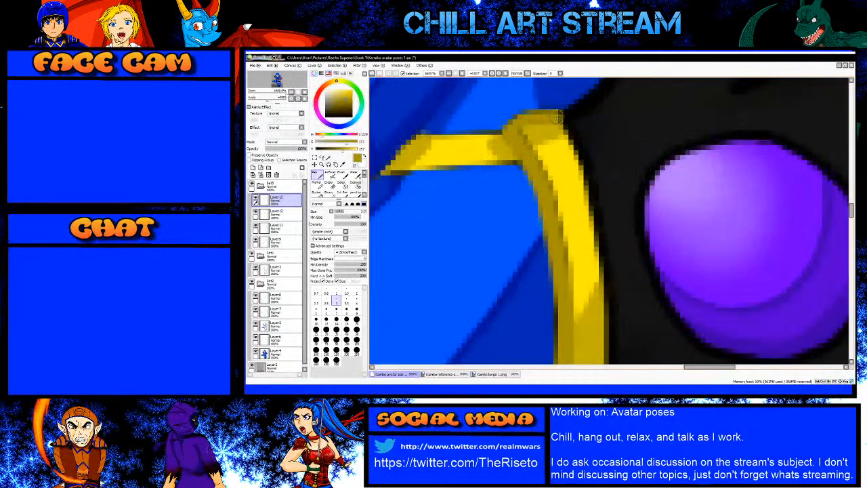
key("bracketleft")
key("bracketleft")
left_click(561, 117)
left_click(577, 145, "shift")
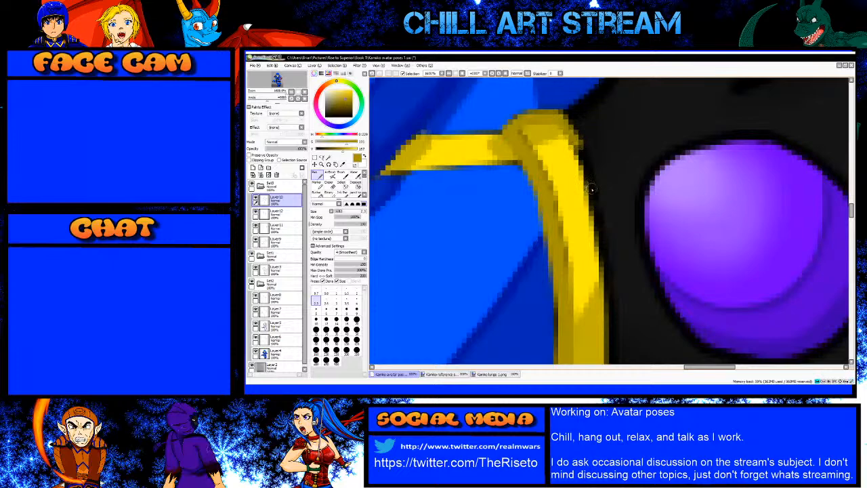
Step: Continue the darker gold in straight strokes down the wrist band's outer edge and cover the outline at its lower end
left_click(592, 189, "shift")
left_click(604, 251, "shift")
left_click(611, 327, "shift")
scroll(609, 258, "down", 3)
scroll(607, 298, "up", 3)
mouse_move(602, 282)
left_mouse_down()
mouse_move(560, 304)
mouse_move(600, 287)
mouse_move(591, 300)
mouse_move(602, 282)
mouse_move(561, 299)
left_mouse_up()
scroll(563, 264, "down", 5)
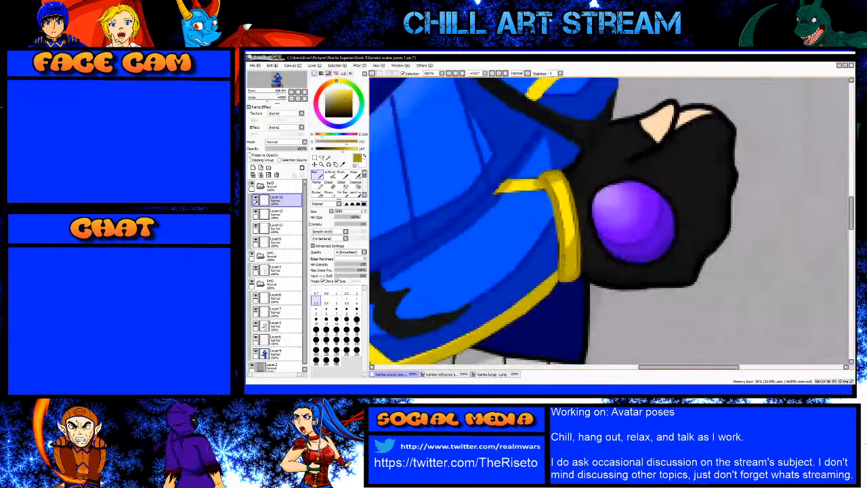
Step: On Set1's layer, erase the leftover black outline along the wrist band's inner edge with the Eraser, reducing its size
left_click(274, 269)
scroll(602, 262, "up", 4)
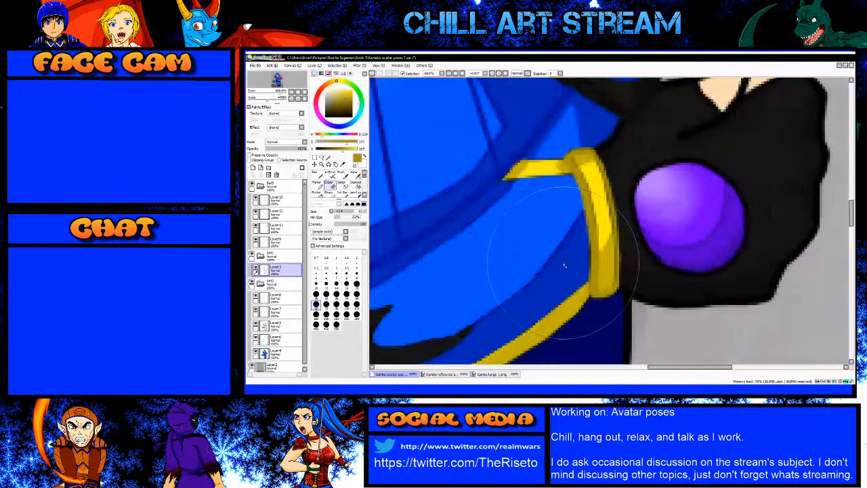
key("bracketleft")
key("bracketleft")
key("bracketleft")
key("bracketleft")
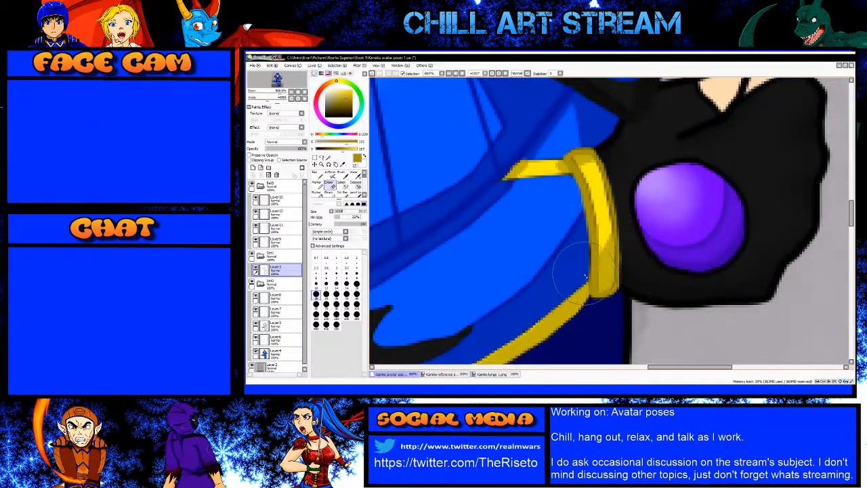
left_click_drag(587, 289, 586, 214)
key("bracketleft")
key("bracketleft")
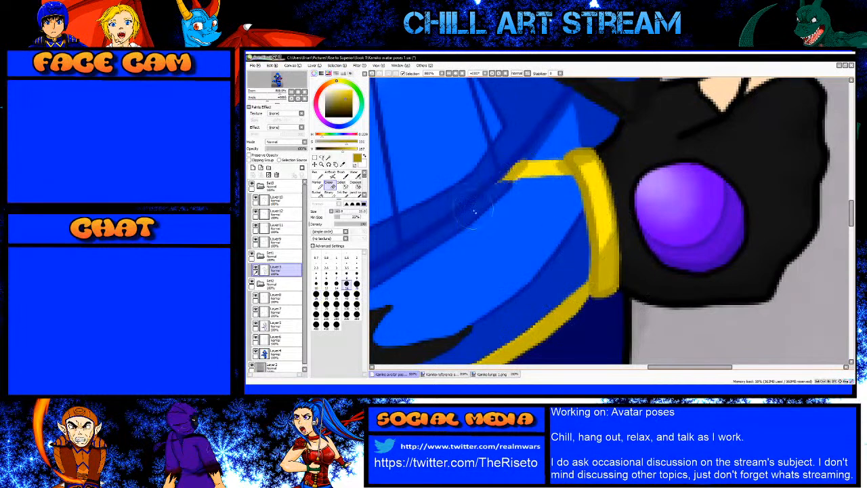
Step: Erase the leftover outline along the forearm guard's gold trim and around its lower pointed corner with a smaller Eraser
scroll(518, 204, "down", 3)
scroll(470, 285, "up", 2)
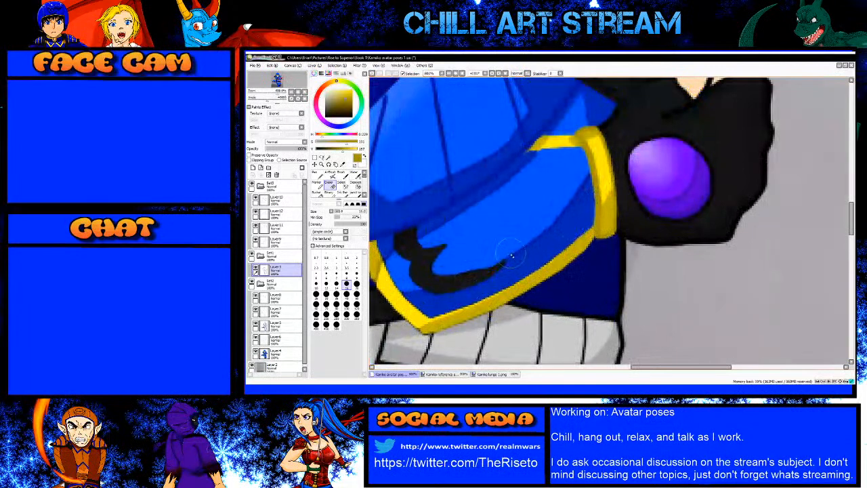
scroll(406, 227, "down", 2)
scroll(467, 250, "up", 3)
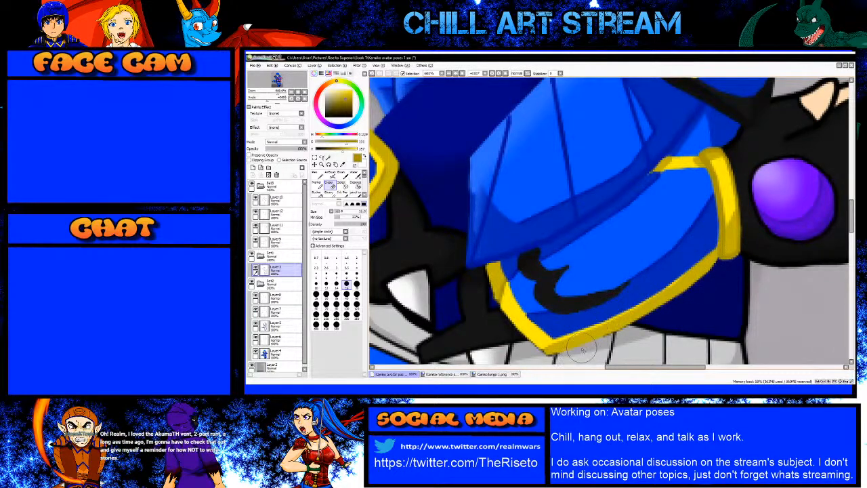
scroll(589, 285, "down", 2)
scroll(600, 305, "up", 3)
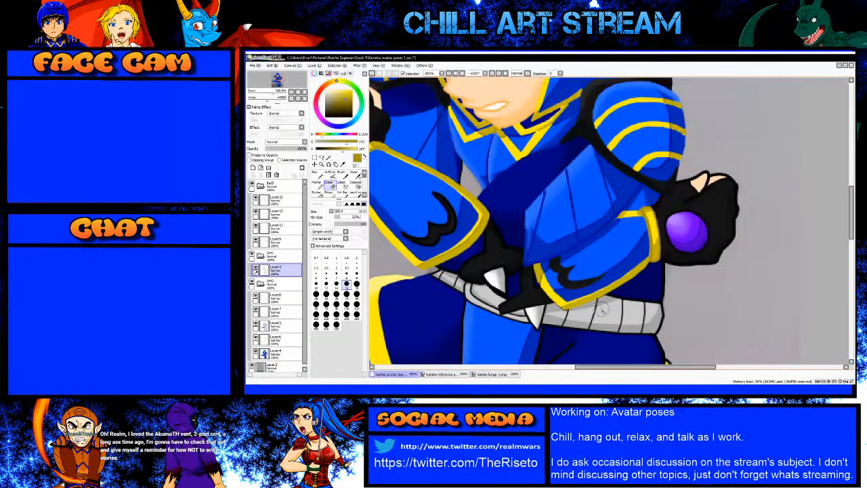
key("bracketleft")
left_click_drag(605, 268, 610, 284)
scroll(576, 270, "down", 3)
scroll(512, 285, "up", 4)
mouse_move(542, 309)
left_mouse_down()
mouse_move(548, 287)
mouse_move(530, 298)
left_mouse_up()
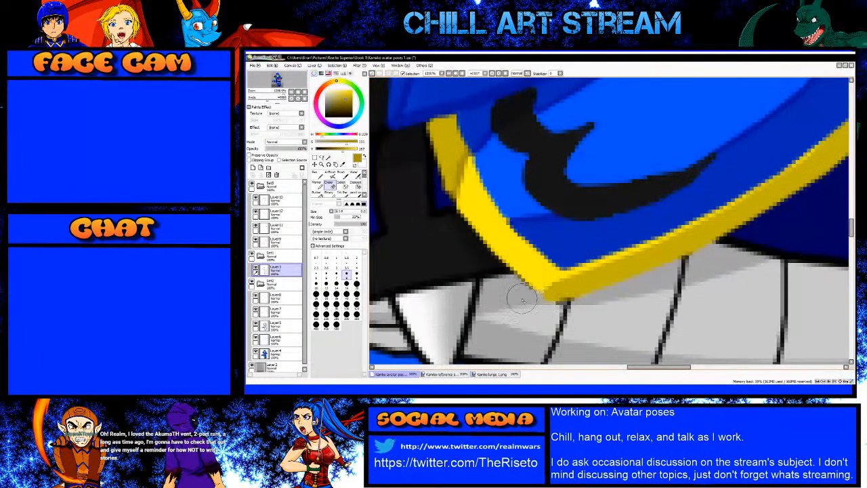
scroll(569, 257, "down", 5)
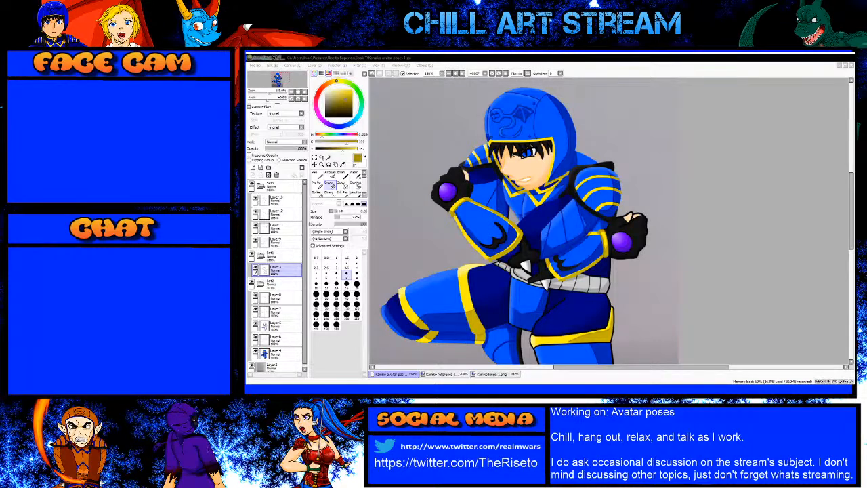
Step: Sample the dark grey inside the emblem on the forearm guard nearest the belt and use it with the Pen
left_click(760, 61)
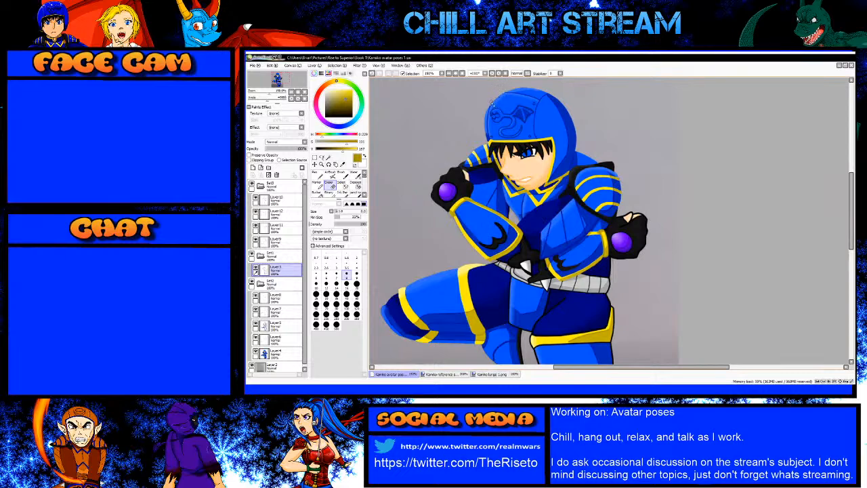
scroll(502, 251, "up", 2)
scroll(501, 251, "up", 1)
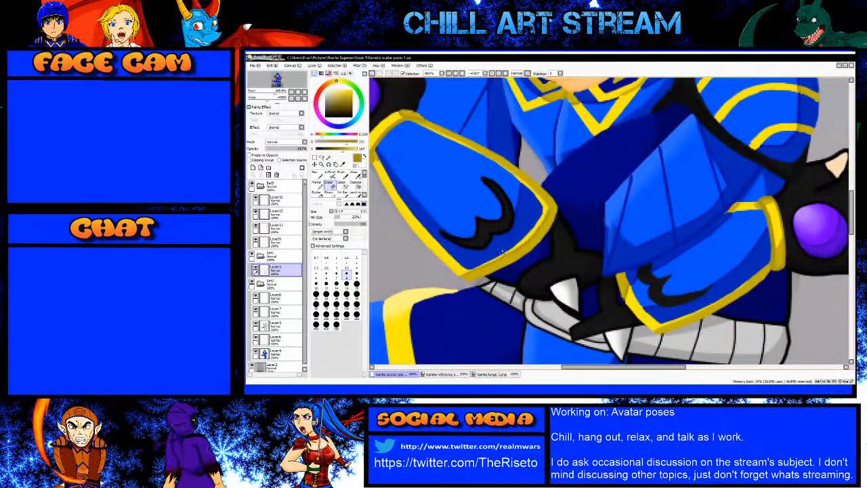
scroll(680, 297, "up", 1)
right_click(648, 277)
scroll(648, 276, "up", 1)
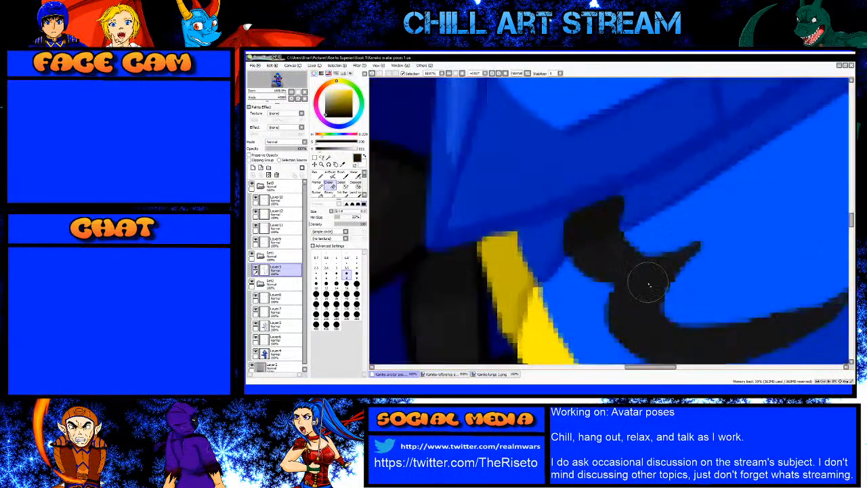
key("n")
scroll(622, 294, "down", 1)
scroll(623, 286, "up", 1)
scroll(640, 315, "down", 1)
scroll(640, 315, "up", 1)
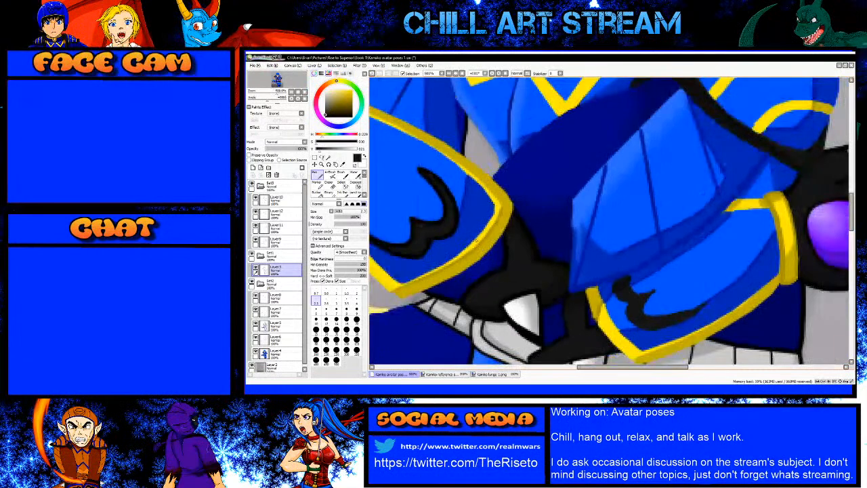
Step: On Set3's uppermost layer, cover the black outline at the other forearm emblem's inner notch with dark grey, using a larger Pen
scroll(641, 315, "down", 3)
scroll(640, 316, "up", 5)
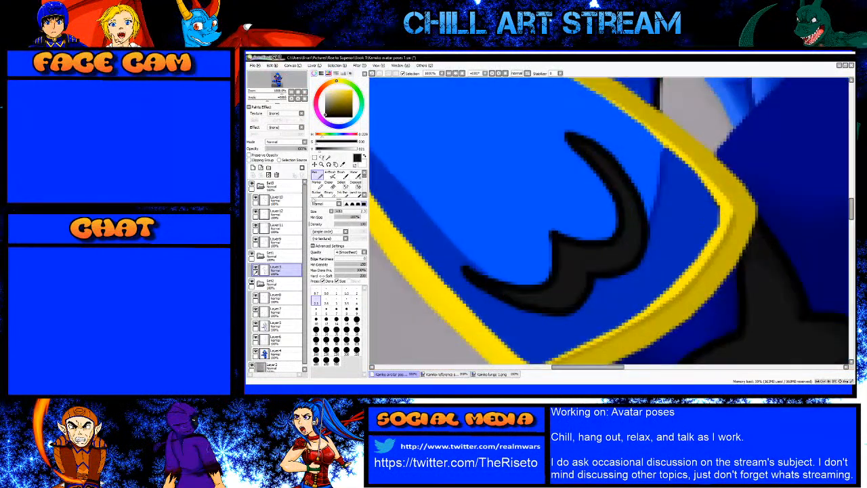
left_click(277, 200)
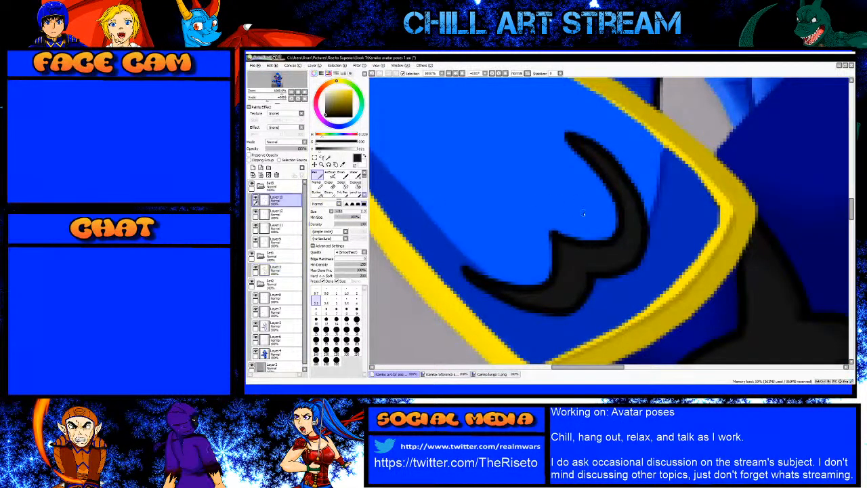
scroll(550, 243, "up", 1)
key("bracketright")
key("bracketright")
key("bracketright")
left_click_drag(541, 240, 600, 256)
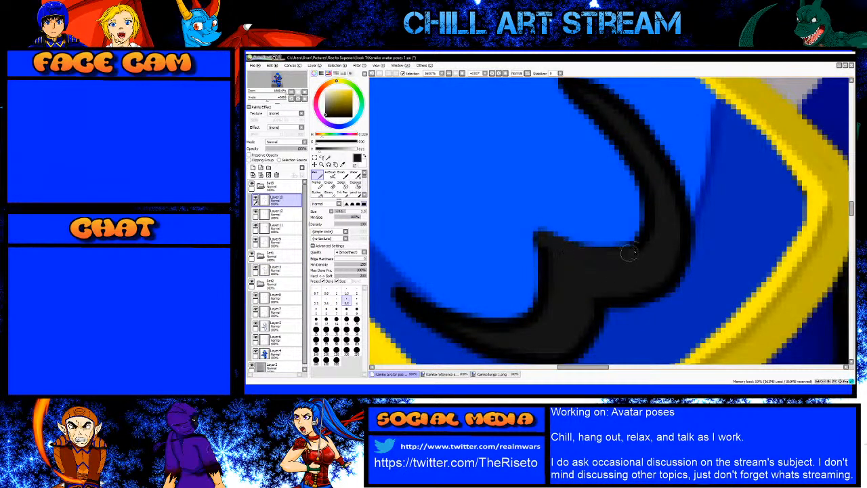
Step: Cover the black outline along both edges of the emblem's upper hook with the dark grey, up to its tip
left_click_drag(646, 184, 629, 155)
scroll(629, 153, "down", 2)
left_click_drag(625, 102, 643, 203)
scroll(641, 204, "up", 2)
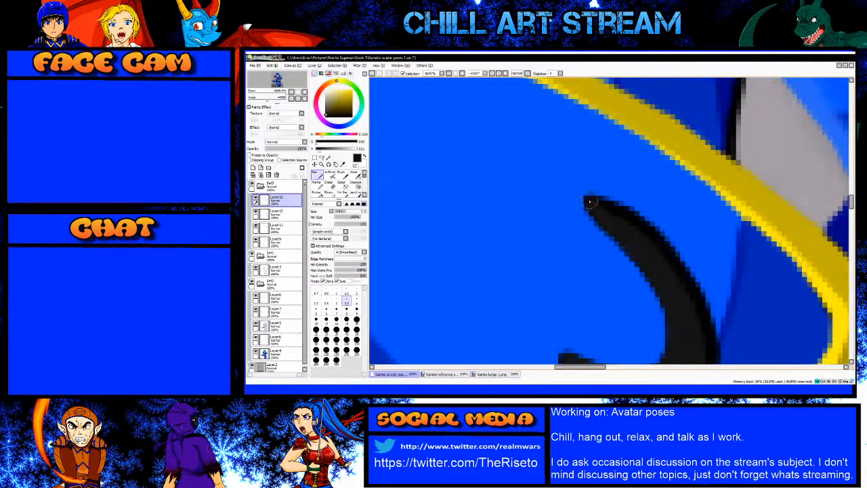
mouse_move(587, 199)
left_mouse_down()
mouse_move(654, 241)
mouse_move(705, 319)
mouse_move(712, 348)
left_mouse_up()
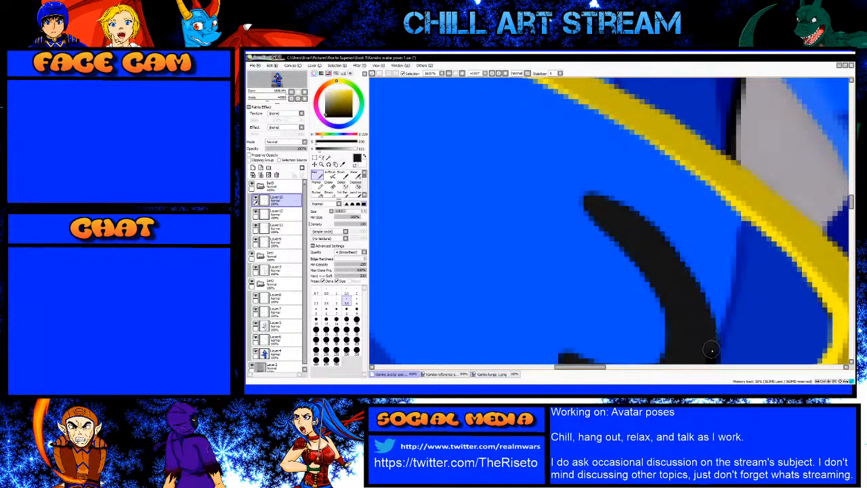
scroll(627, 235, "down", 3)
scroll(648, 271, "up", 3)
Step: Cover the black outline along the emblem's outer lower edge in straight dark grey strokes, out to the lower tip
mouse_move(642, 256)
left_mouse_down()
mouse_move(647, 278)
mouse_move(641, 258)
mouse_move(631, 288)
mouse_move(605, 305)
mouse_move(546, 298)
left_mouse_up()
scroll(542, 300, "down", 4)
scroll(518, 338, "up", 2)
scroll(517, 339, "up", 2)
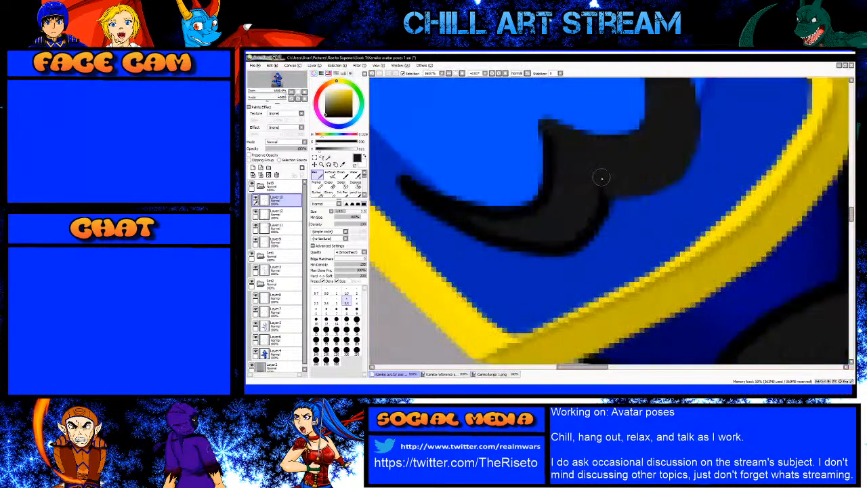
left_click(557, 249, "shift")
left_click(520, 246, "shift")
left_click(486, 235, "shift")
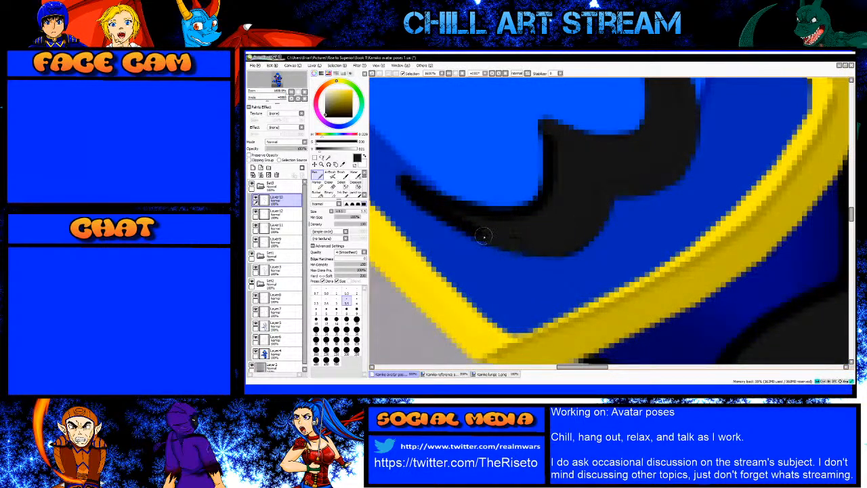
left_click(439, 215, "shift")
left_click(402, 183, "shift")
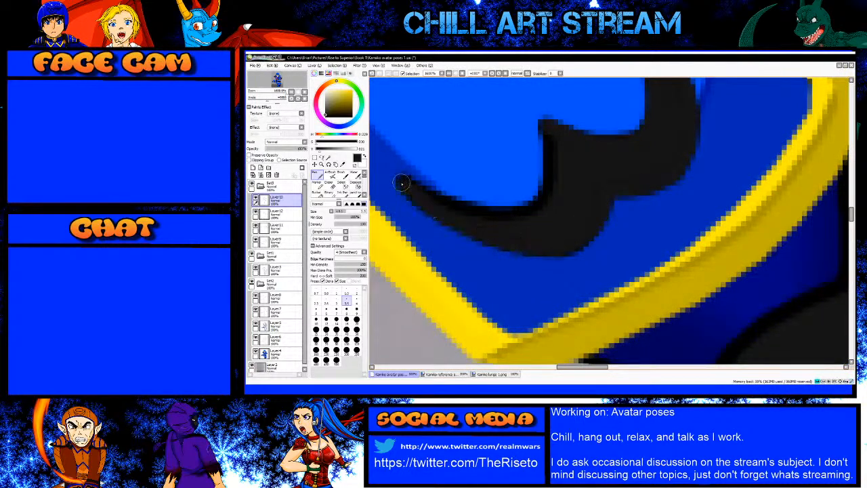
Step: Cover the remaining black outline along the inner edge of the emblem's lower hook and center point with dark grey
mouse_move(514, 218)
left_mouse_down()
mouse_move(534, 214)
mouse_move(542, 209)
mouse_move(525, 214)
mouse_move(553, 176)
left_mouse_up()
left_click_drag(549, 135, 555, 183)
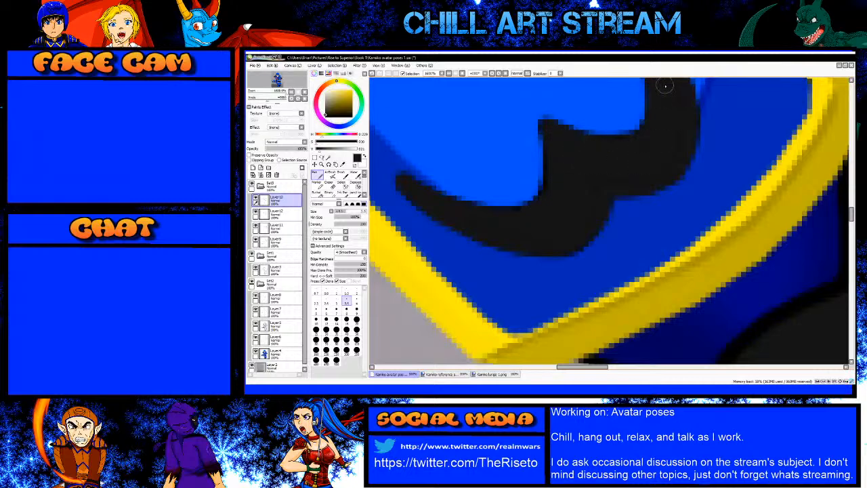
scroll(621, 228, "down", 3)
scroll(626, 202, "up", 3)
scroll(629, 157, "down", 2)
left_click_drag(624, 112, 617, 194)
scroll(615, 194, "up", 1)
key("e")
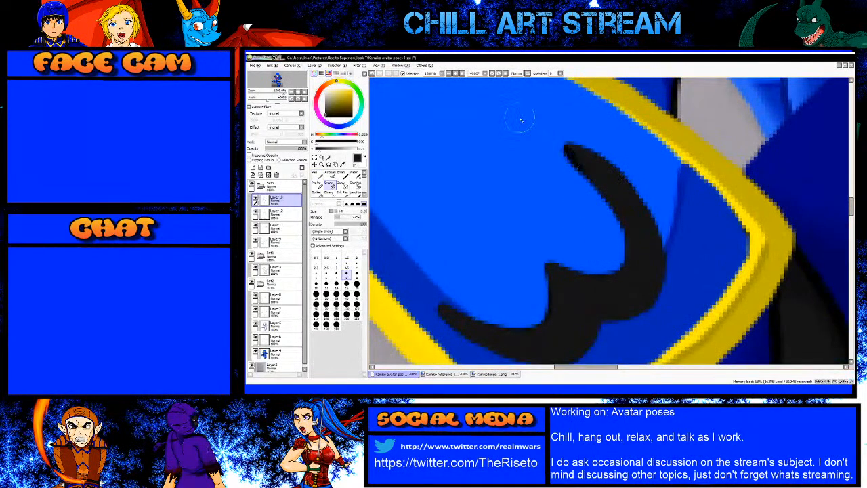
key("n")
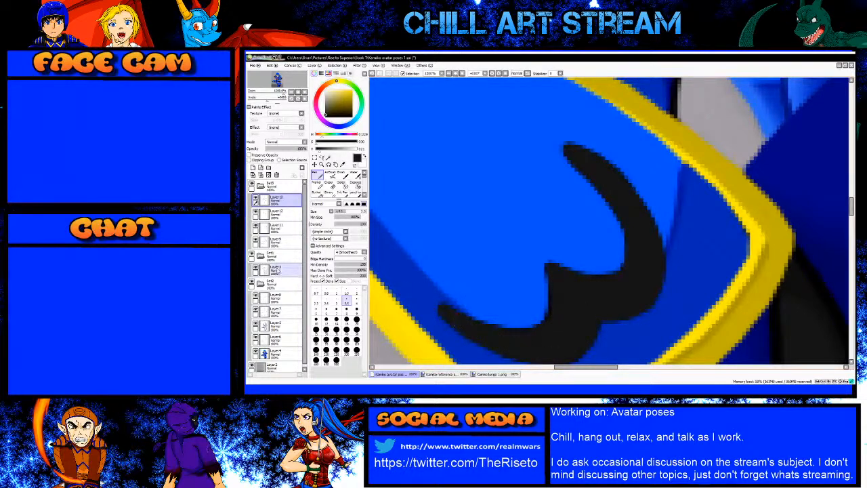
Step: On Set1's layer, erase the leftover black outline around the emblem with an enlarged Eraser
left_click(275, 270)
key("e")
key("bracketright")
key("bracketright")
left_click_drag(592, 146, 649, 214)
scroll(574, 316, "down", 1)
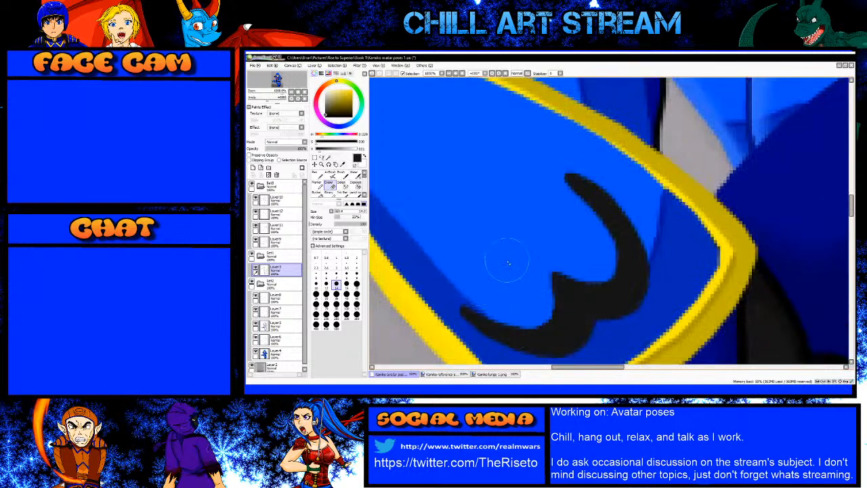
Step: Taper the emblem's upper tip by erasing on Set3's uppermost layer, and sample the guard's light blue for the Pen on Layer4
left_click(268, 203)
scroll(541, 208, "up", 3)
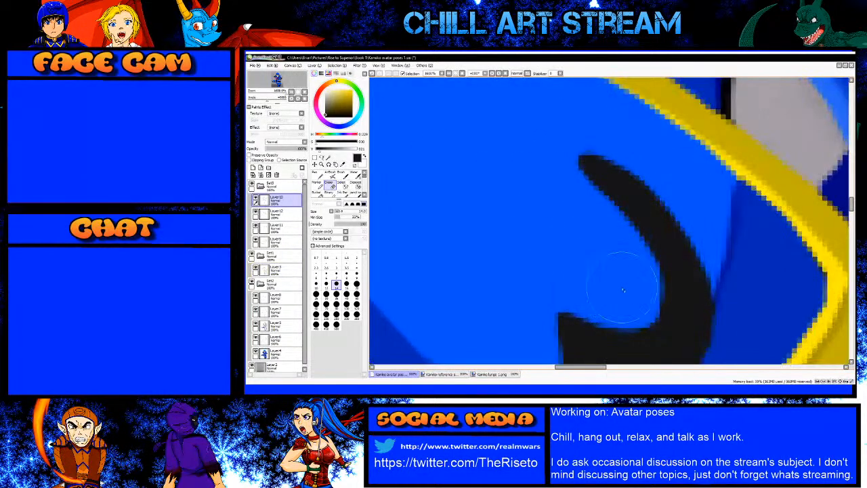
left_click_drag(562, 172, 613, 247)
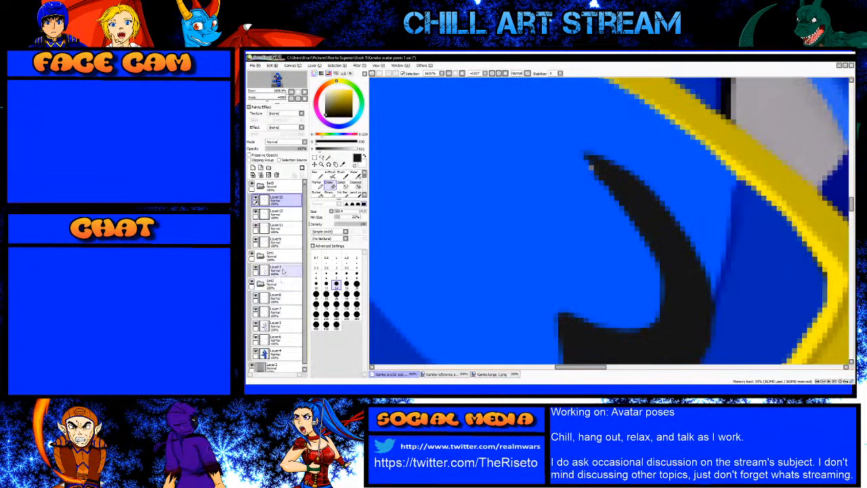
left_click(276, 353)
right_click(591, 242)
key("n")
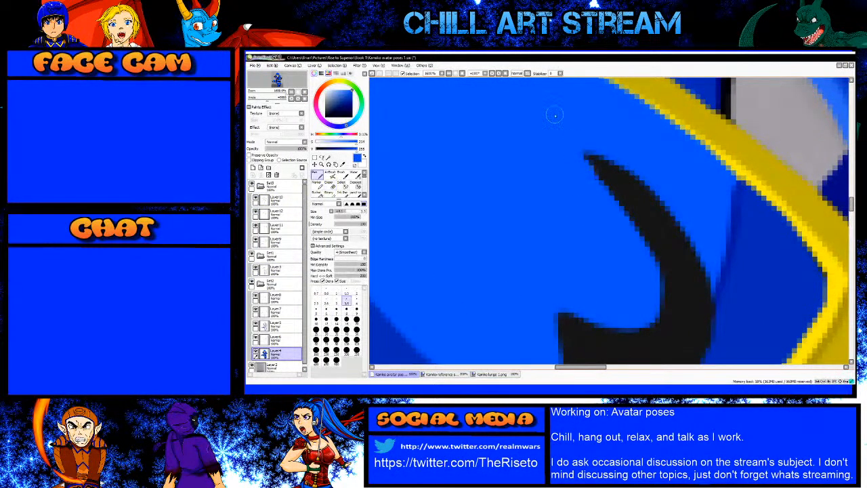
scroll(630, 203, "down", 3)
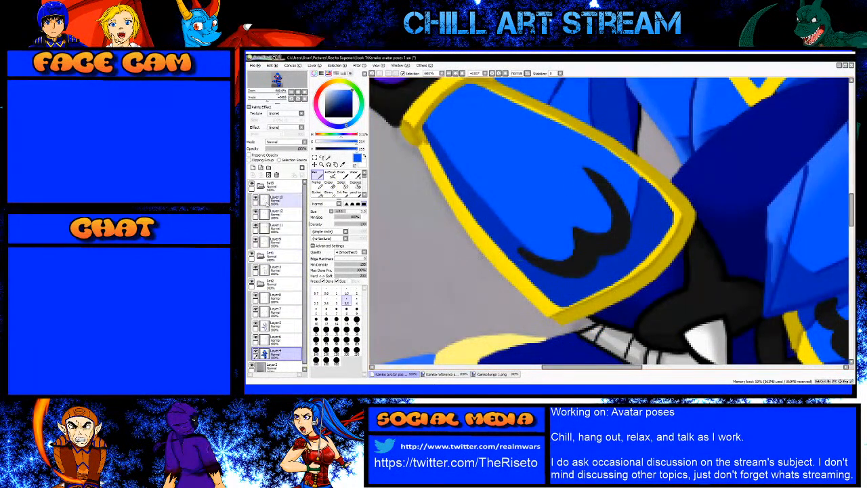
Step: Taper the emblem's lower tip by erasing on Set3's uppermost layer, and sample the forearm guard's darker blue
left_click(279, 201)
scroll(505, 242, "up", 3)
key("e")
left_click_drag(599, 254, 541, 243)
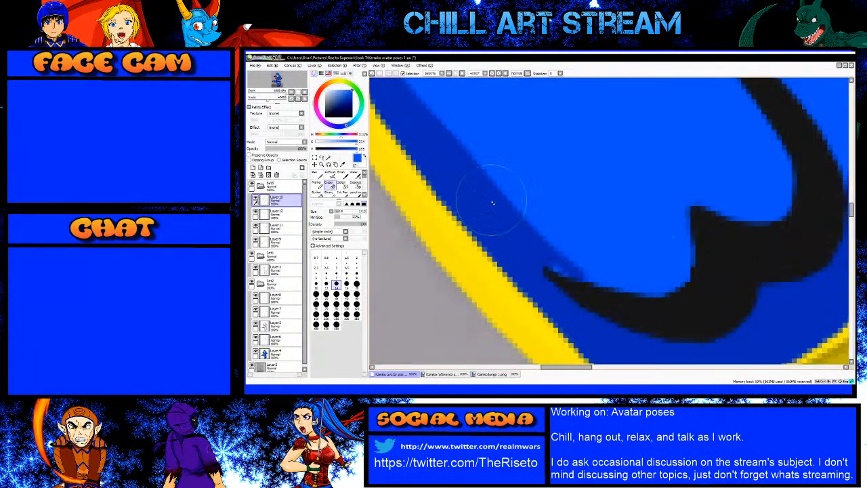
right_click(517, 245)
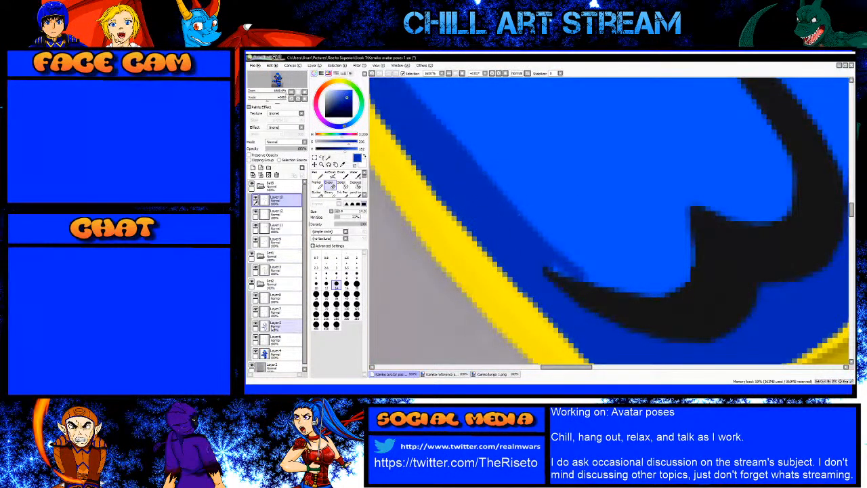
Step: Examine the whole figure, including the raised fist, forearm guards and crossed hands, for spots that need touching up
left_click(274, 326)
key("n")
scroll(586, 295, "down", 5)
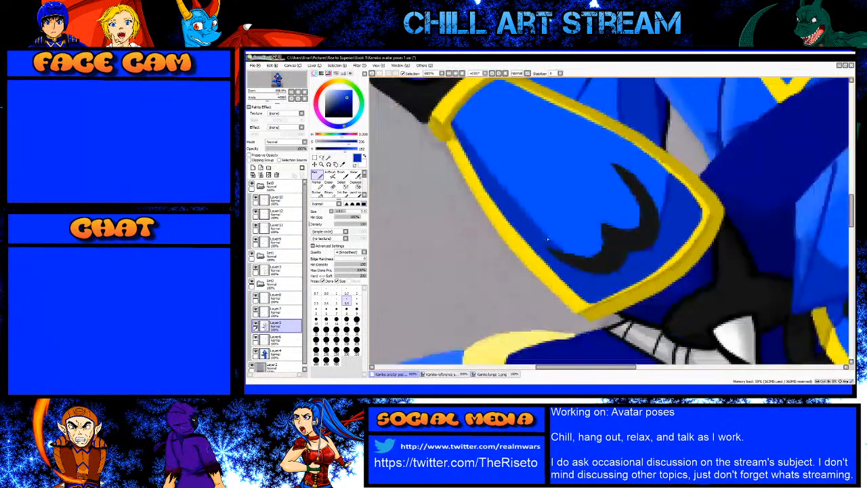
key("alt+Tab")
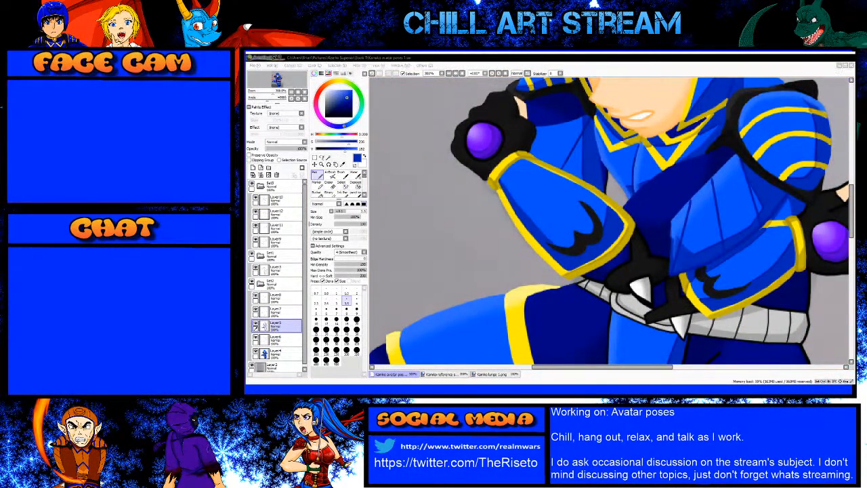
key("alt+Tab")
scroll(562, 280, "down", 1)
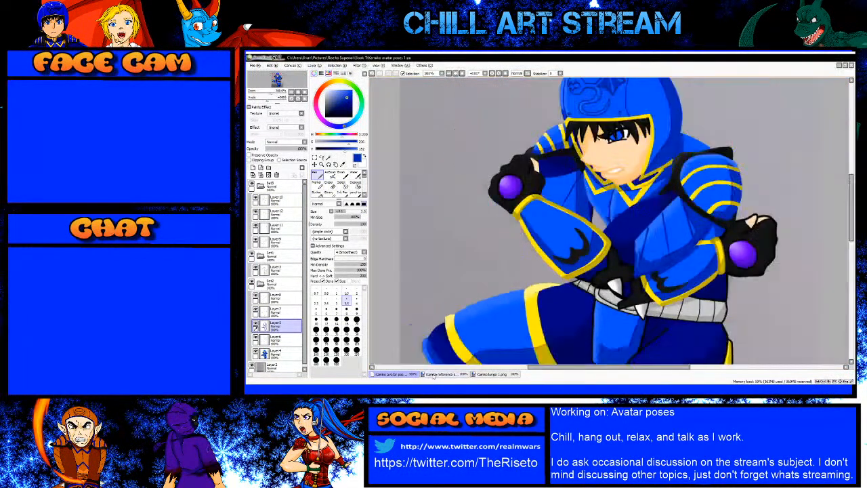
key("alt+Tab")
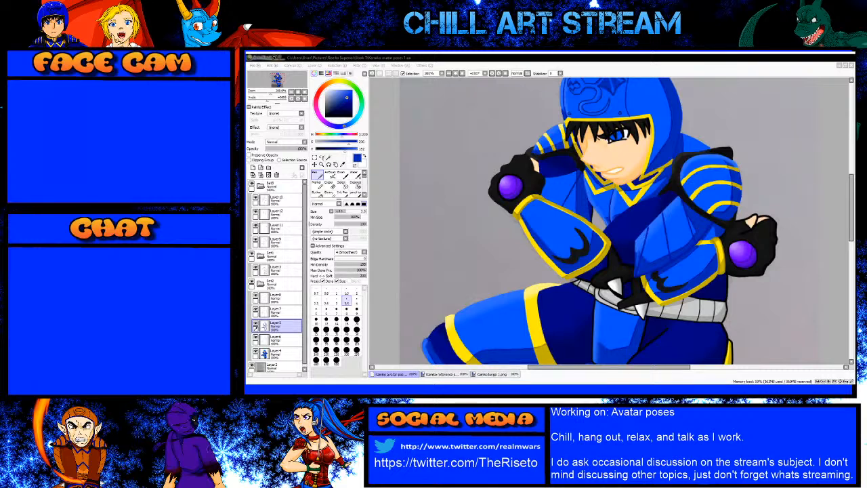
left_click(424, 355)
scroll(515, 197, "up", 4)
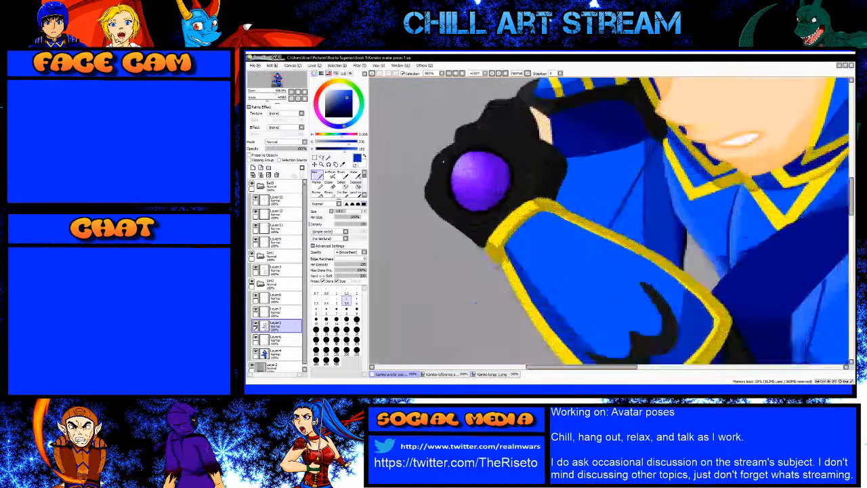
scroll(491, 168, "down", 2)
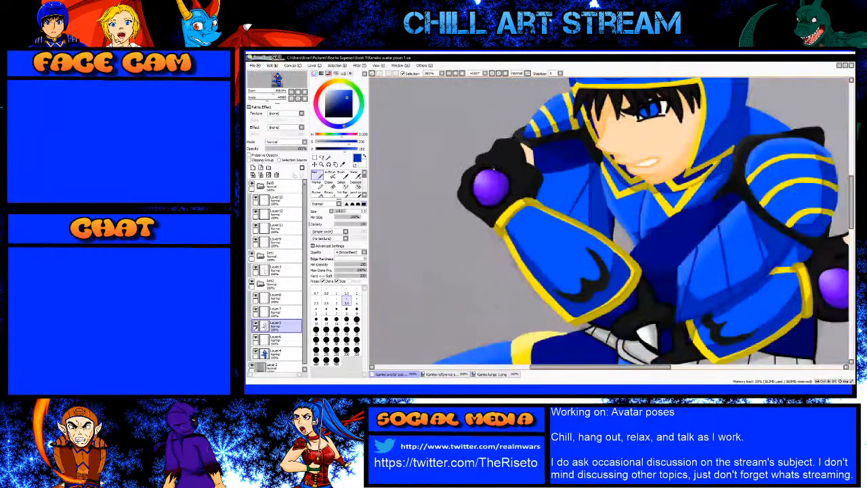
scroll(546, 176, "down", 2)
scroll(656, 275, "up", 3)
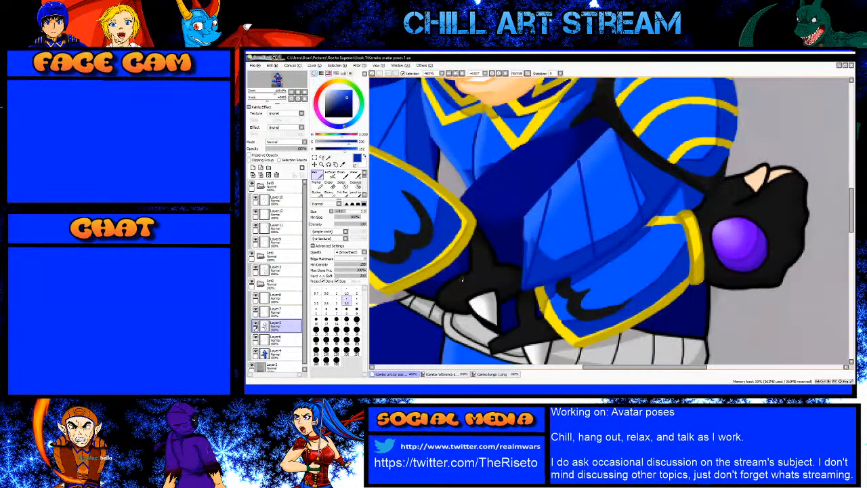
Step: Sample the glove's dark grey and paint over the glove's left black outline beside the yellow trim, on the top layer of Set3
scroll(462, 281, "up", 3)
left_click(487, 263, "alt")
scroll(484, 263, "up", 3)
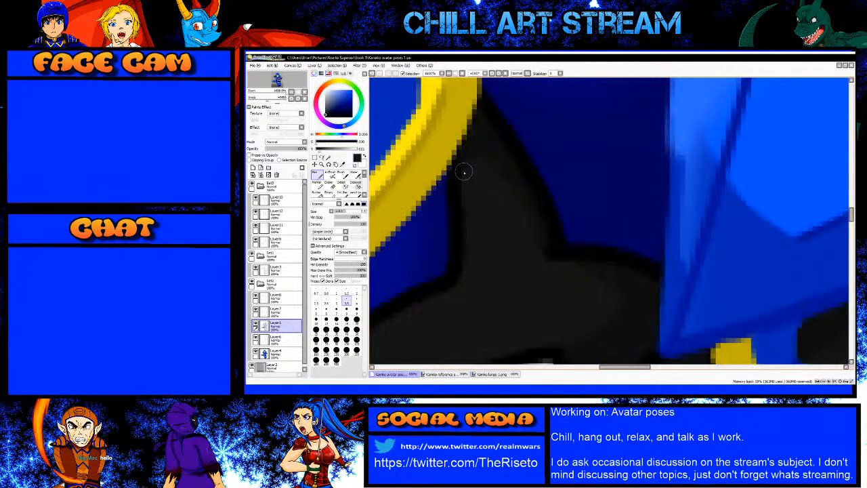
left_click(281, 200)
left_click_drag(452, 177, 456, 181)
key("bracketright")
key("bracketright")
left_click(457, 188)
left_click(457, 277, "shift")
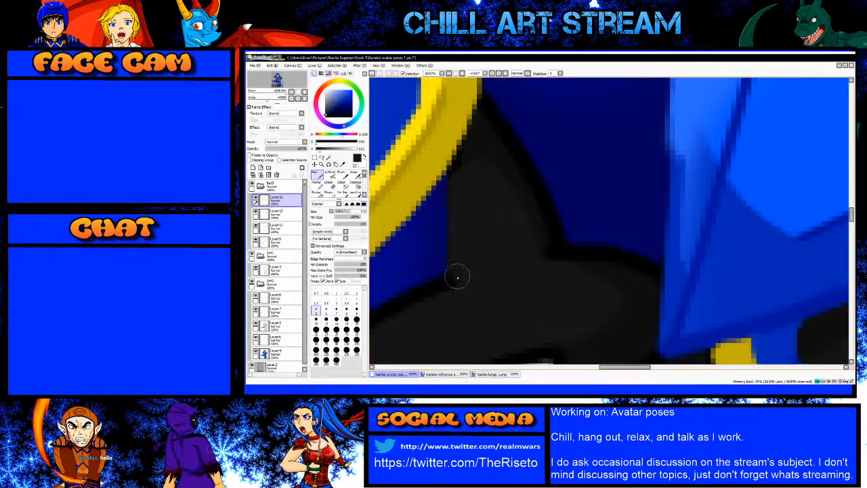
Step: Continue the dark grey over the thumb's upper outline below the yellow trim to soften the glove's edge
left_click_drag(414, 304, 381, 323)
scroll(538, 259, "down", 2)
scroll(421, 321, "up", 2)
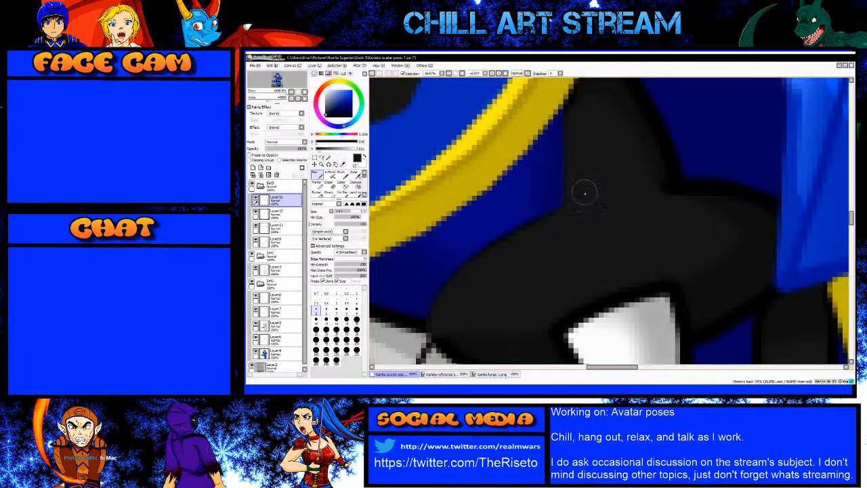
scroll(590, 271, "down", 2)
scroll(589, 271, "up", 2)
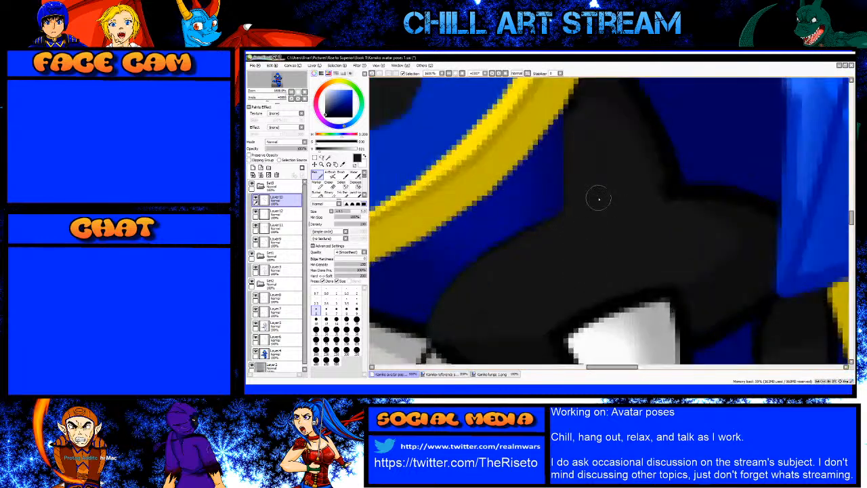
scroll(596, 217, "down", 2)
scroll(600, 162, "up", 2)
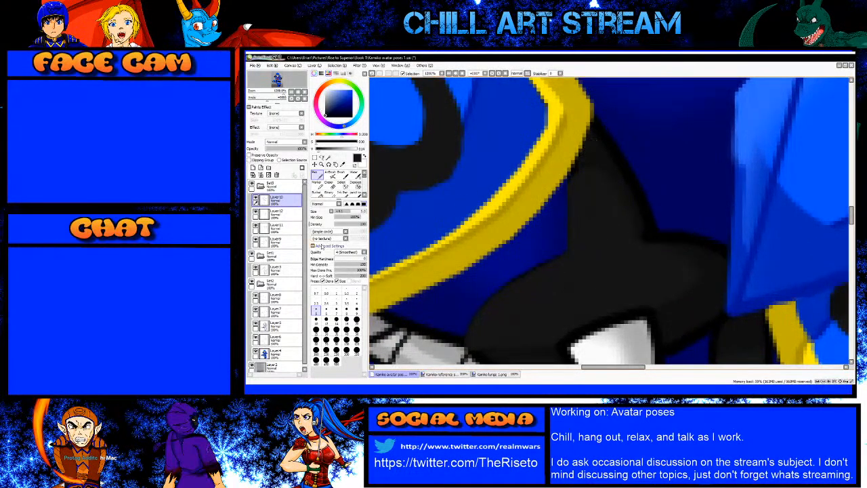
Step: On the second layer of Set3, cover the glove's right outline from the yellow trim to the blue sleeve with the darker near-black
left_click(277, 212)
scroll(603, 122, "up", 1)
key("bracketleft")
key("bracketleft")
key("bracketleft")
mouse_move(587, 150)
left_mouse_down()
mouse_move(593, 128)
mouse_move(591, 139)
mouse_move(655, 240)
mouse_move(661, 285)
mouse_move(757, 307)
left_mouse_up()
key("bracketright")
key("bracketright")
key("bracketright")
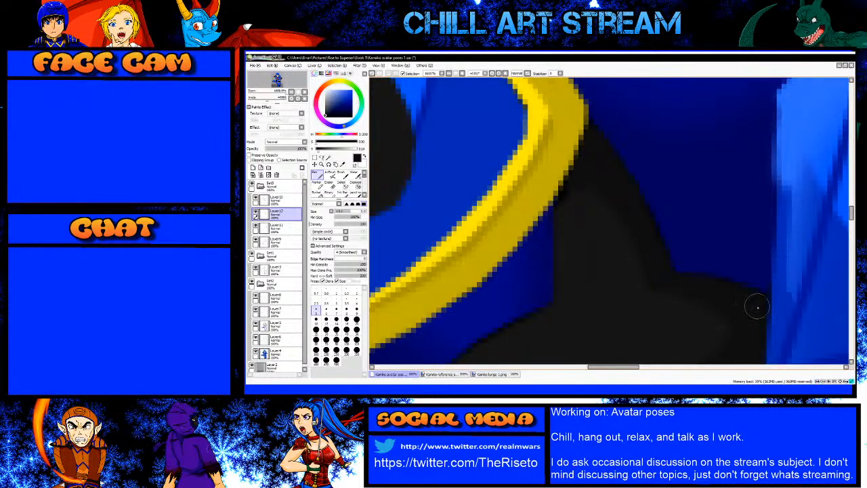
Step: Darken the lower part of the glove above the grey belt wrap with the near-black pen
scroll(712, 251, "down", 2)
scroll(707, 256, "up", 3)
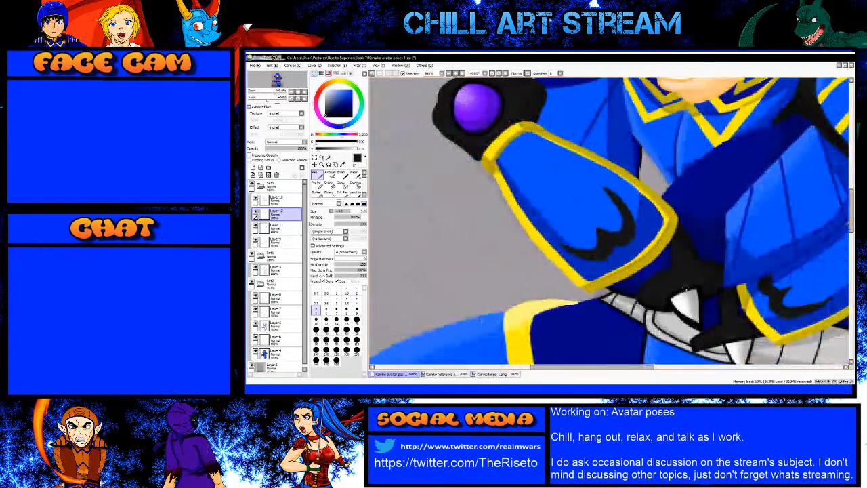
key("bracketleft")
key("bracketleft")
key("bracketleft")
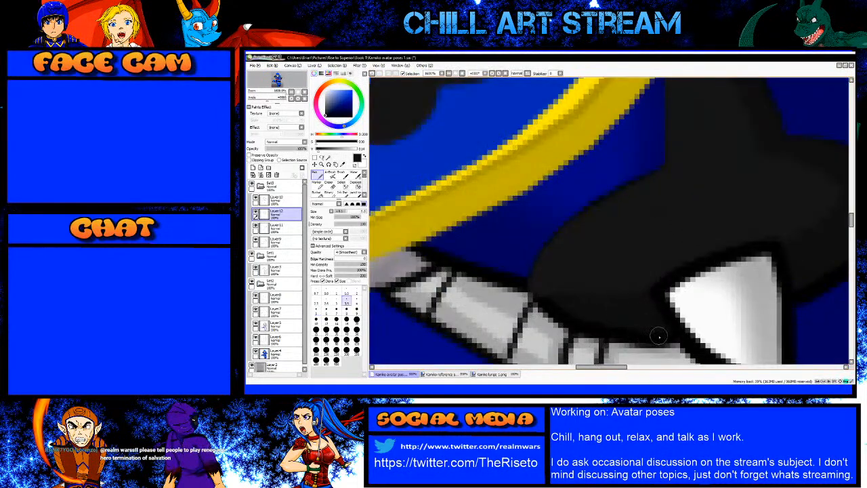
key("bracketright")
key("bracketright")
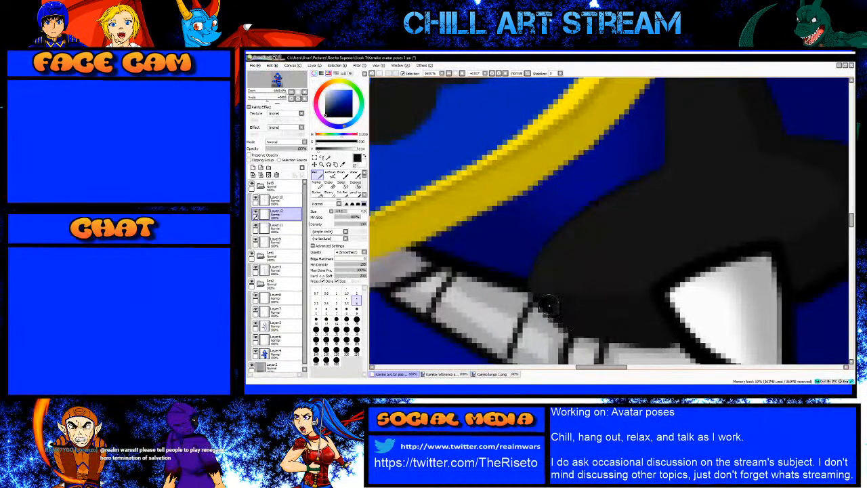
Step: Touch up the glove's dark shading around the upper white claw and towards the blue sleeve
scroll(534, 289, "down", 1)
scroll(519, 257, "up", 2)
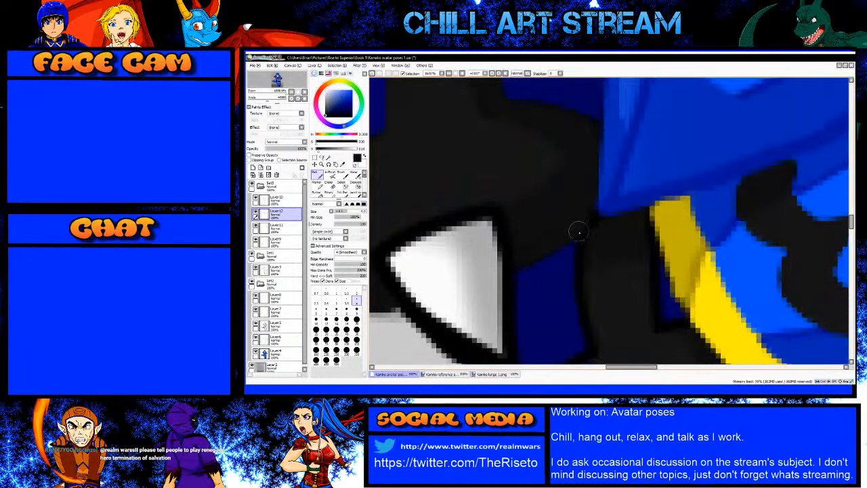
scroll(574, 225, "down", 1)
scroll(539, 230, "up", 1)
scroll(497, 240, "up", 1)
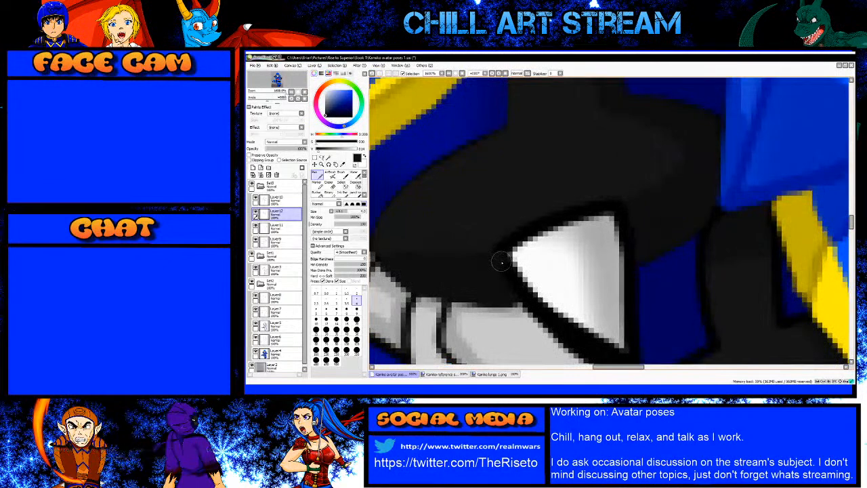
Step: Try to extend the upper claw's tip and lower edge over its black outline in white on the top layer
scroll(493, 268, "down", 1)
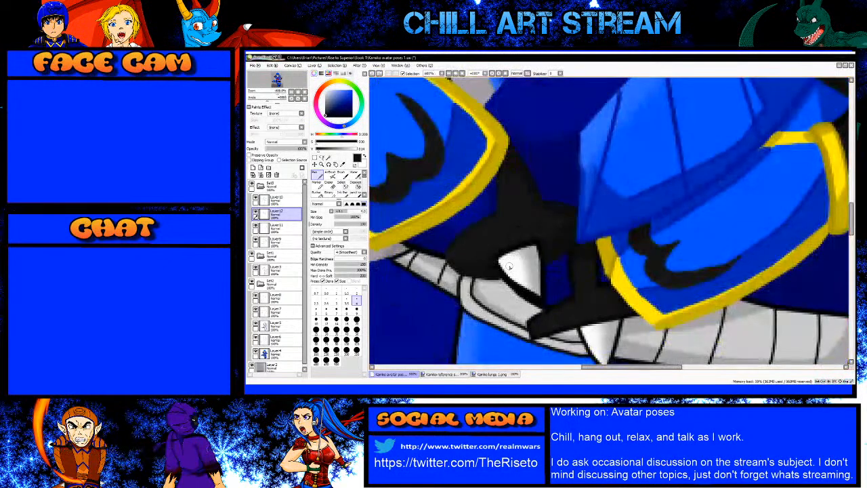
scroll(498, 264, "up", 1)
scroll(505, 256, "up", 1)
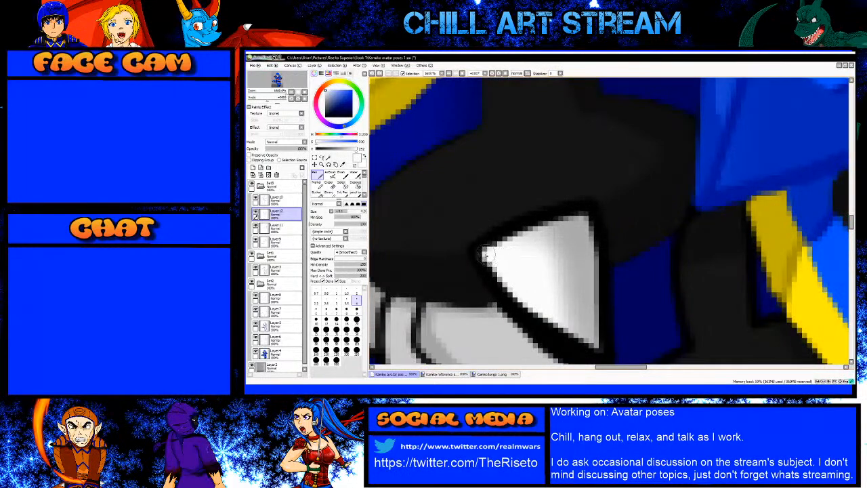
left_click(286, 198)
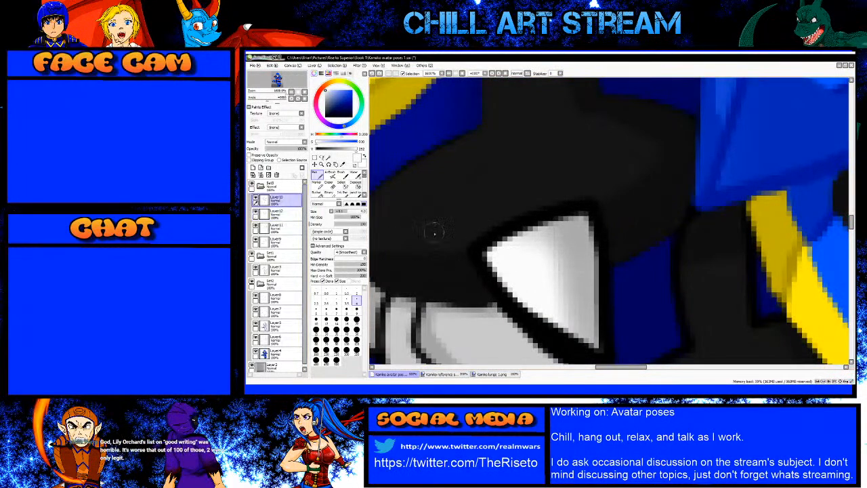
left_click_drag(484, 253, 476, 251)
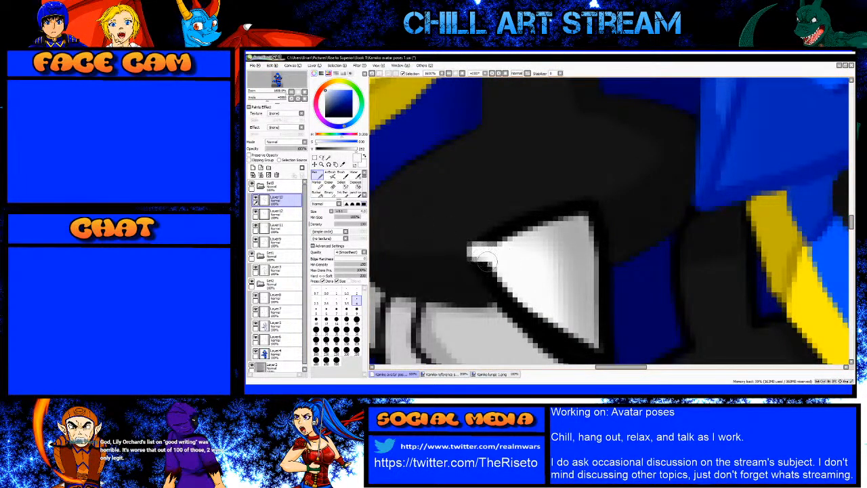
left_click(500, 285, "shift")
left_click_drag(531, 313, 515, 290)
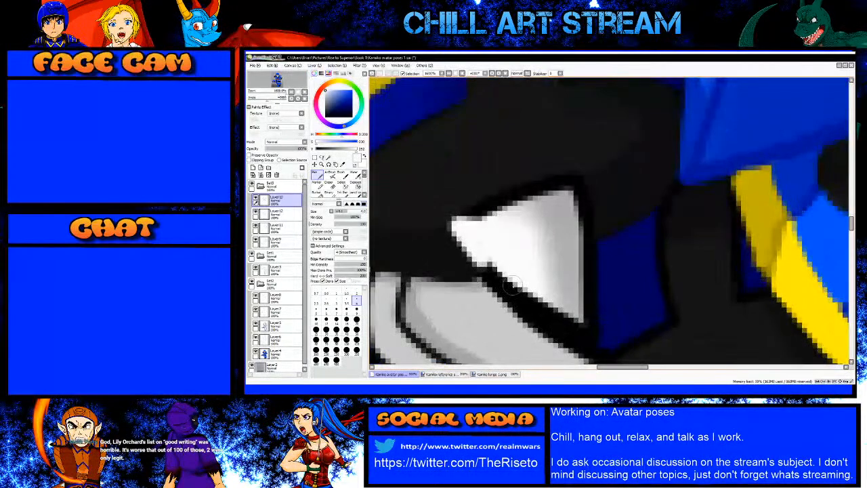
key("ctrl+z")
key("ctrl+z")
Step: Try to cover the claw's right outline with a straight stroke in its sampled light grey
right_click(566, 219)
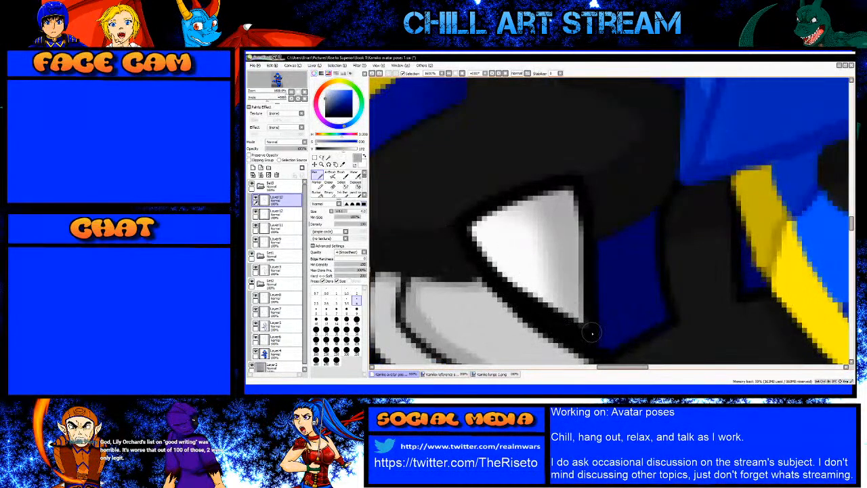
left_click(592, 333)
left_click(587, 227, "shift")
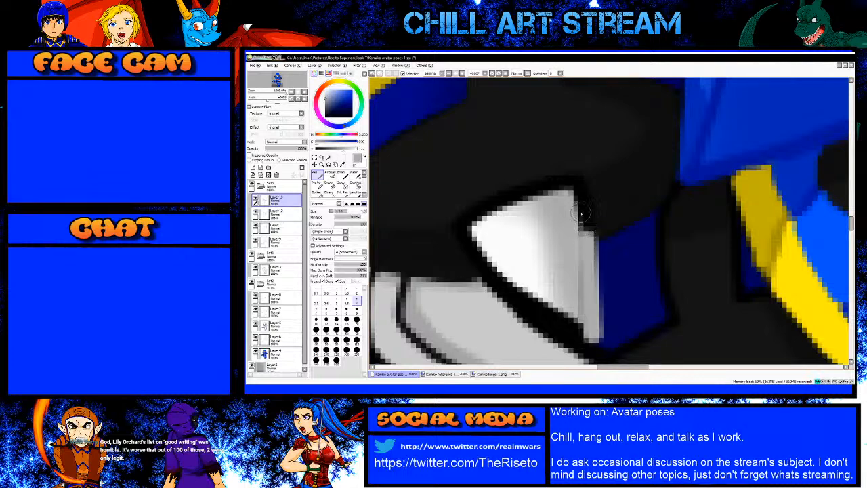
key("ctrl+z")
key("ctrl+z")
Step: Paint the claw's right and upper outlines grey with a smaller pen and fill the area inside them
key("bracketleft")
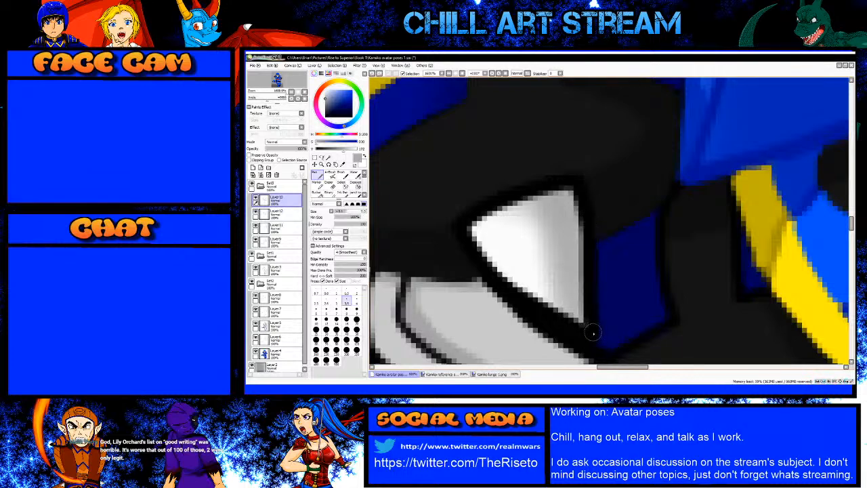
left_click(592, 332)
left_click(586, 251, "shift")
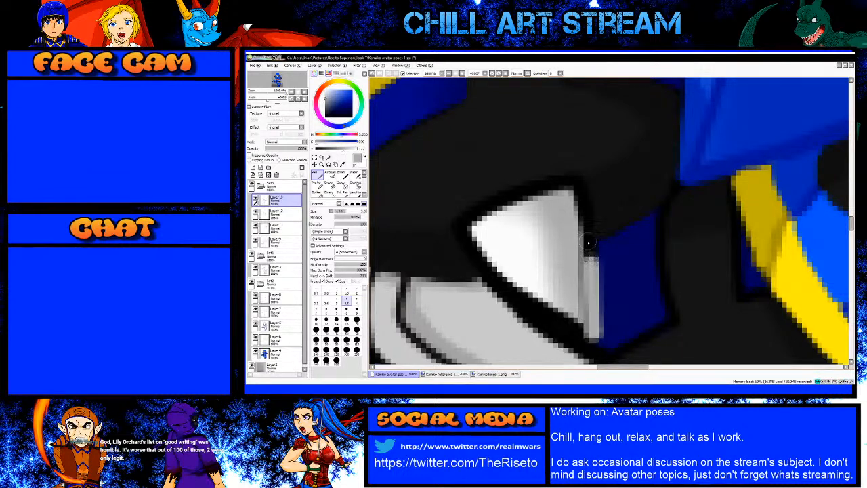
left_click(581, 199, "shift")
left_click(574, 175, "shift")
left_click(531, 191, "shift")
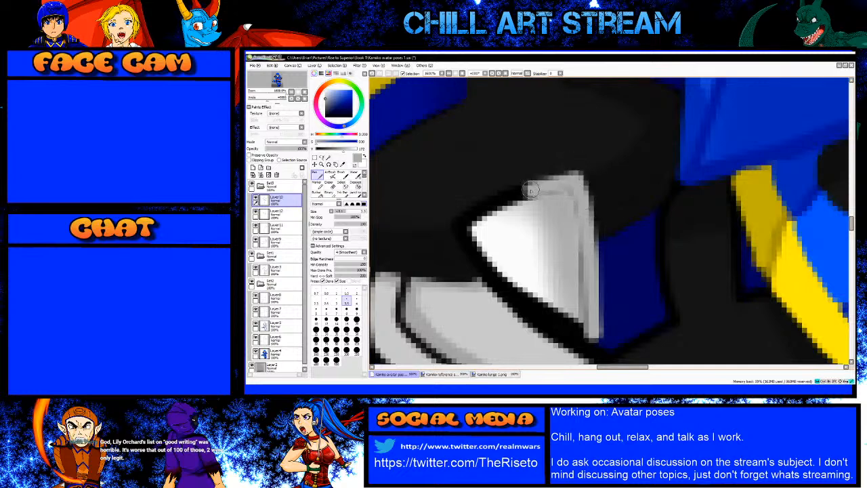
mouse_move(531, 190)
left_mouse_down()
mouse_move(521, 195)
mouse_move(571, 189)
mouse_move(590, 323)
left_mouse_up()
Step: Airbrush grey along the claw's upper-left edge and its lower corner using a smaller brush
left_click(329, 174)
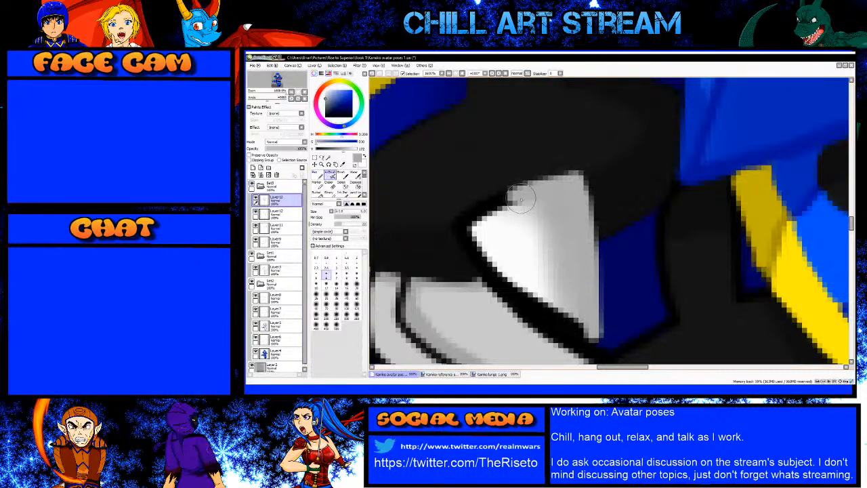
key("bracketleft")
key("bracketleft")
mouse_move(520, 196)
left_mouse_down()
mouse_move(491, 209)
mouse_move(497, 205)
left_mouse_up()
mouse_move(589, 331)
left_mouse_down()
mouse_move(541, 304)
mouse_move(557, 315)
left_mouse_up()
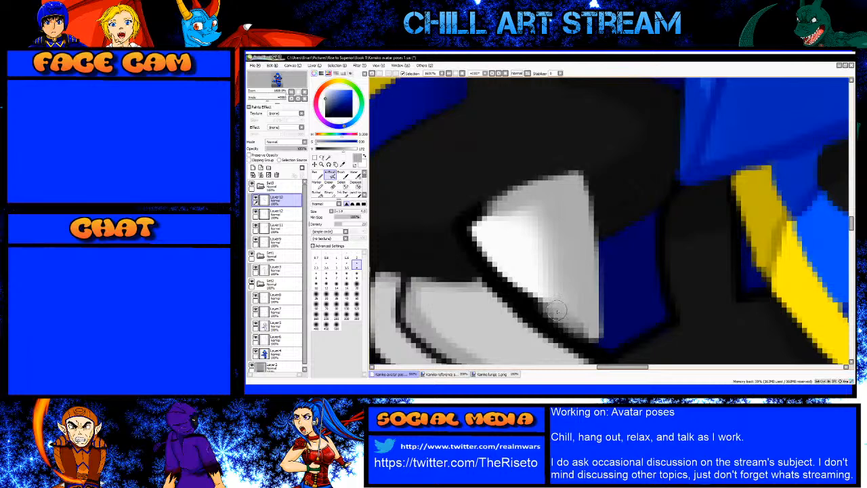
Step: Sample the claw's white and use the pen to extend its tip and lower edge over the outline on the second layer of Set3
right_click(512, 244)
left_click(281, 213)
left_click(316, 175)
mouse_move(512, 197)
left_mouse_down()
mouse_move(462, 227)
mouse_move(511, 293)
left_mouse_up()
left_click(519, 294, "shift")
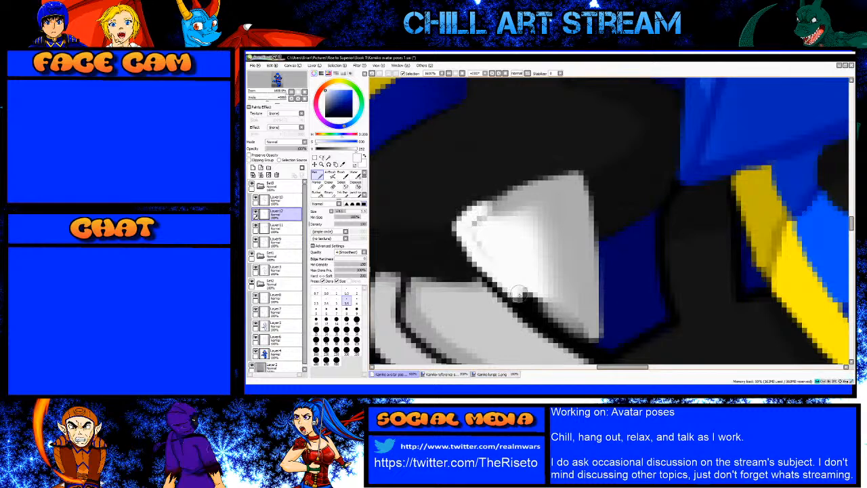
left_click(556, 316, "shift")
mouse_move(508, 275)
left_mouse_down()
mouse_move(484, 249)
mouse_move(476, 219)
mouse_move(489, 221)
mouse_move(459, 232)
mouse_move(494, 220)
mouse_move(511, 250)
mouse_move(498, 226)
mouse_move(520, 218)
left_mouse_up()
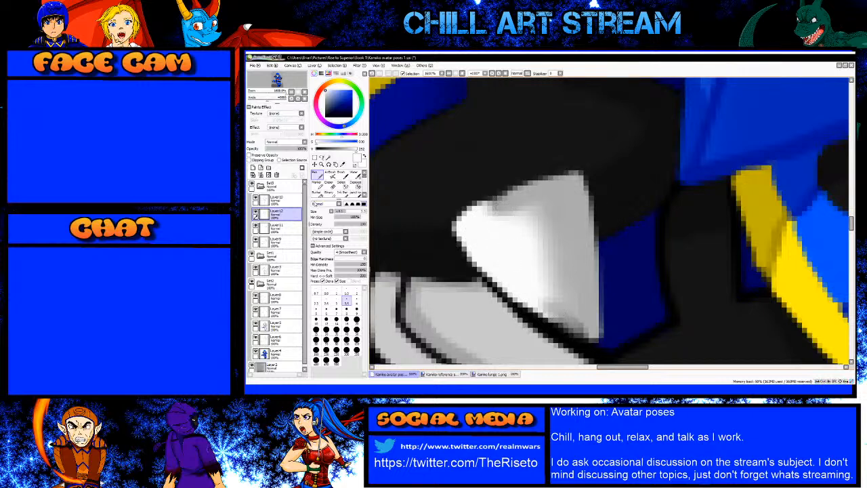
Step: Blend the grey and white along the claw's upper-left edge on the top layer, and reduce the brush size
left_click(273, 198)
left_click(353, 193)
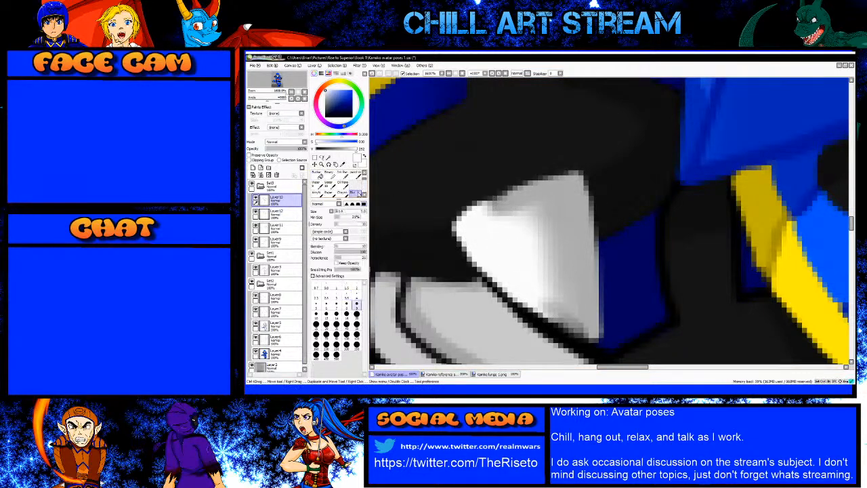
mouse_move(508, 221)
left_mouse_down()
mouse_move(470, 234)
mouse_move(515, 214)
mouse_move(517, 223)
mouse_move(538, 216)
mouse_move(531, 211)
mouse_move(490, 219)
left_mouse_up()
key("bracketleft")
key("bracketleft")
key("bracketleft")
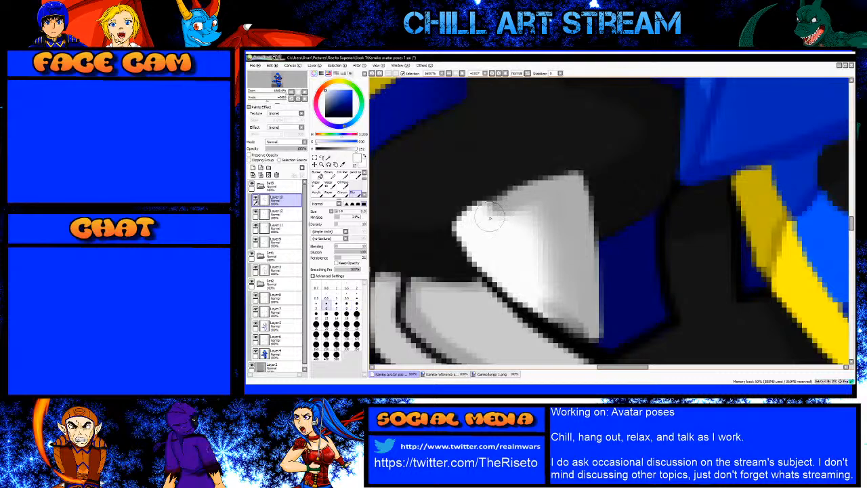
Step: Airbrush soft shading along the claw's upper-left edge with an enlarged brush, and sample the claw's grey
scroll(332, 180, "up", 2)
left_click(331, 176)
key("bracketright")
key("bracketright")
mouse_move(496, 207)
left_mouse_down()
mouse_move(457, 227)
mouse_move(466, 232)
mouse_move(485, 216)
mouse_move(573, 193)
mouse_move(475, 213)
mouse_move(480, 219)
mouse_move(458, 228)
mouse_move(492, 208)
left_mouse_up()
left_click(566, 192, "alt")
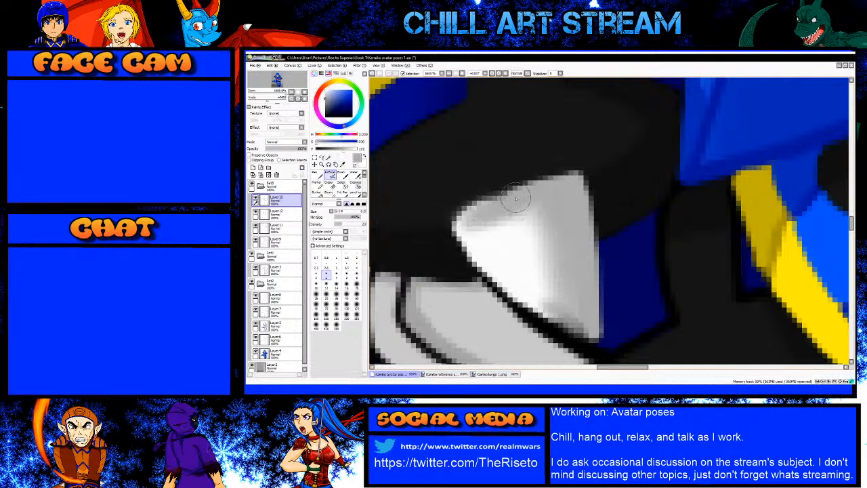
Step: Examine the figure's arms, waist, face and hood at several magnifications to check the painting so far
scroll(555, 200, "down", 3)
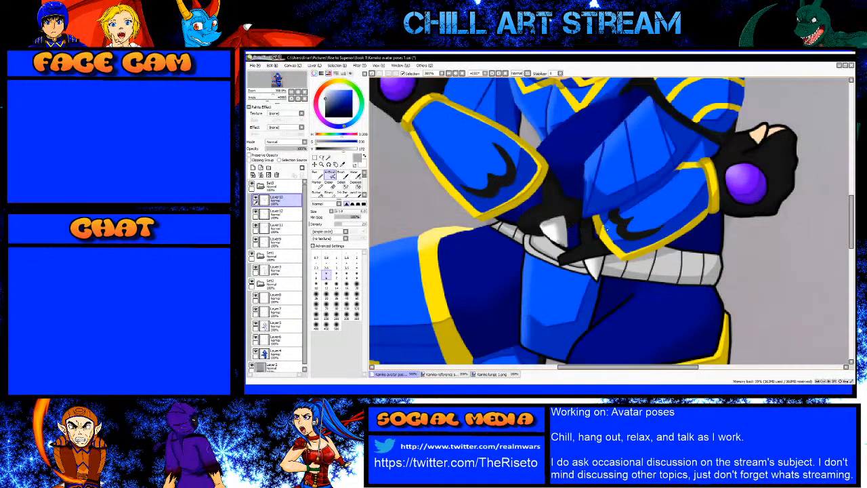
scroll(605, 227, "down", 2)
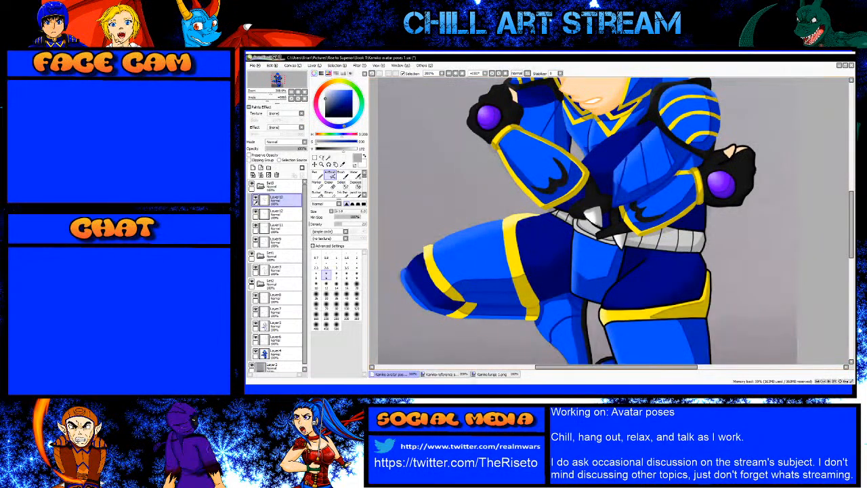
key("alt+Tab")
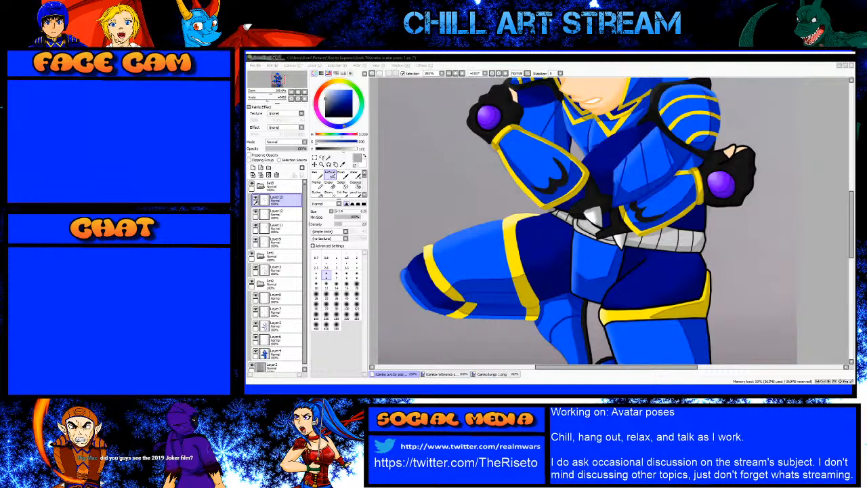
key("alt+Tab")
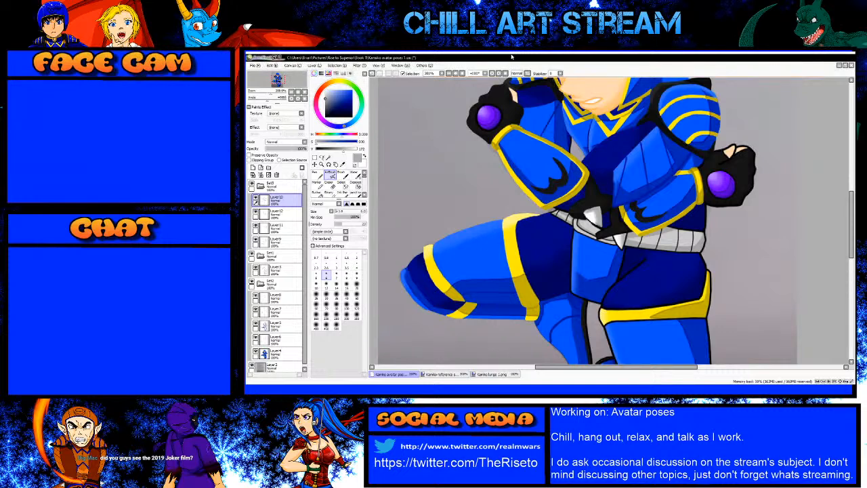
scroll(529, 237, "down", 3)
scroll(572, 158, "up", 2)
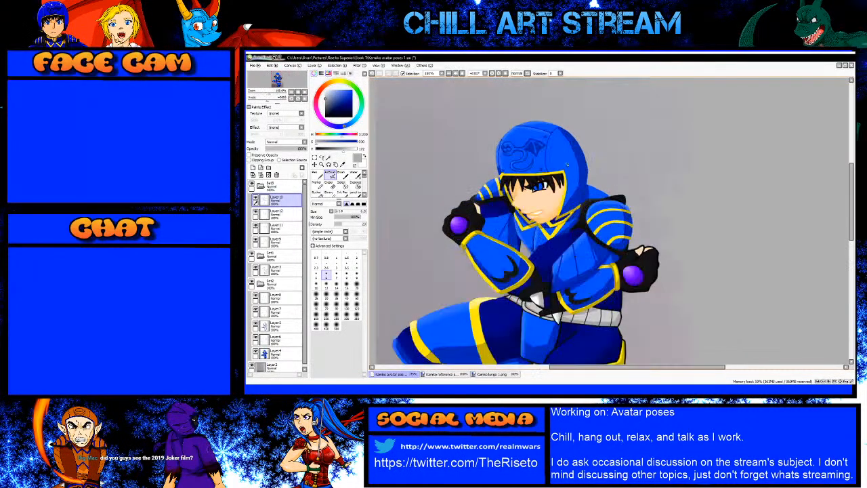
scroll(518, 193, "up", 3)
scroll(582, 167, "up", 2)
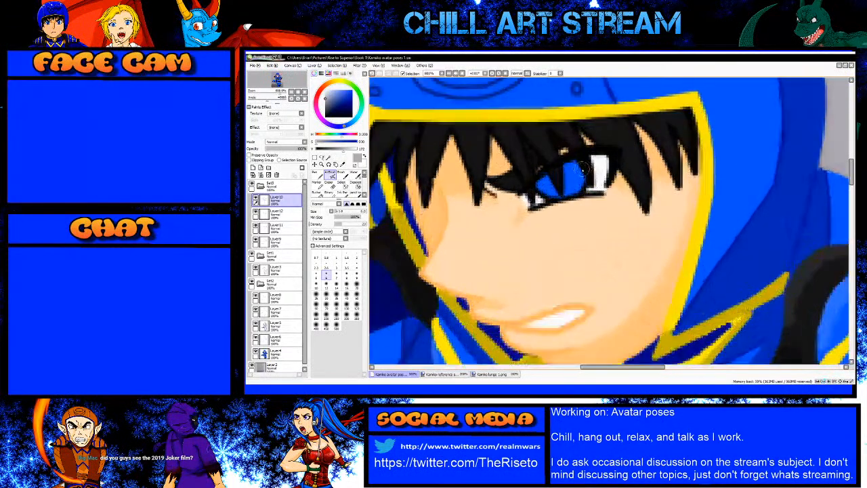
scroll(548, 181, "down", 1)
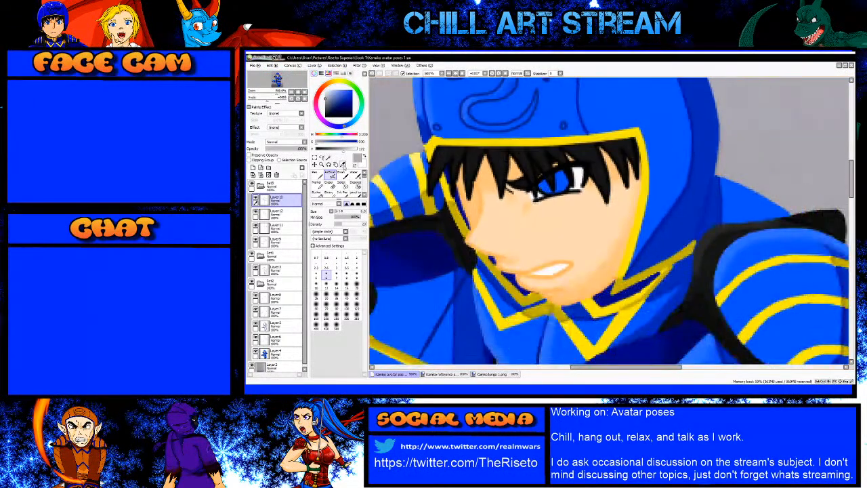
scroll(557, 201, "down", 2)
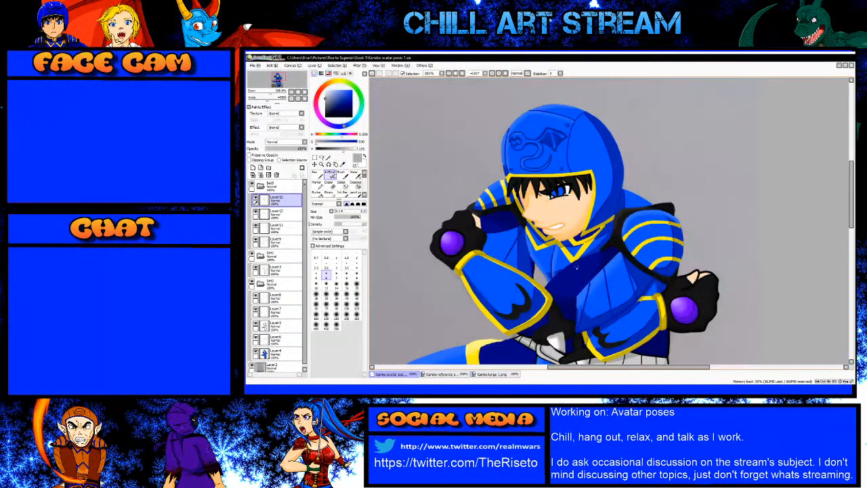
scroll(581, 252, "down", 1)
Step: Paint navy over the black outline on the outer side of the waist below the glove, using an enlarged pen
scroll(633, 309, "up", 3)
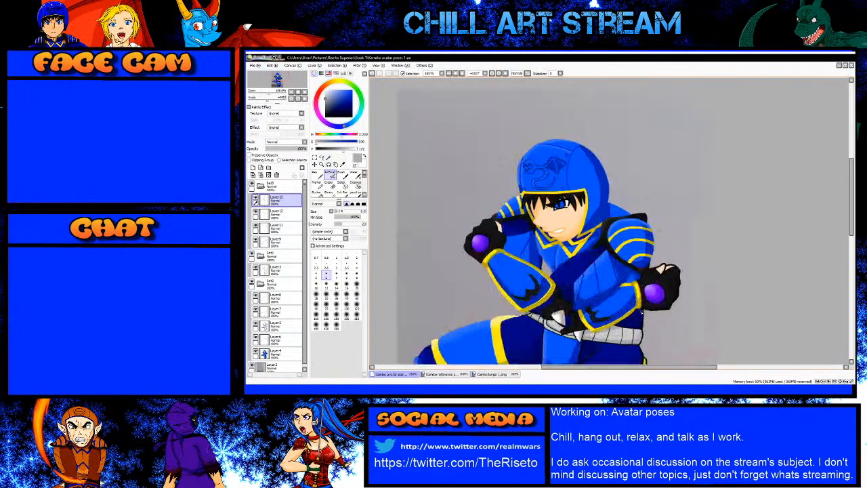
scroll(633, 207, "up", 2)
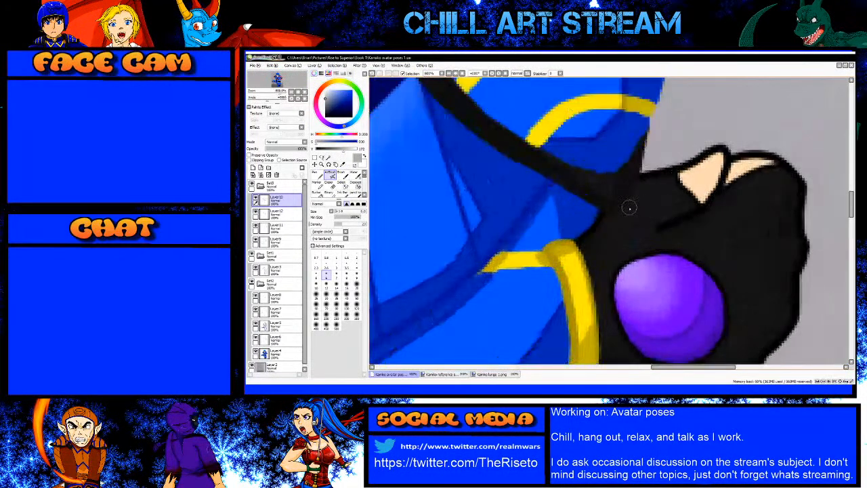
left_click(576, 198, "alt")
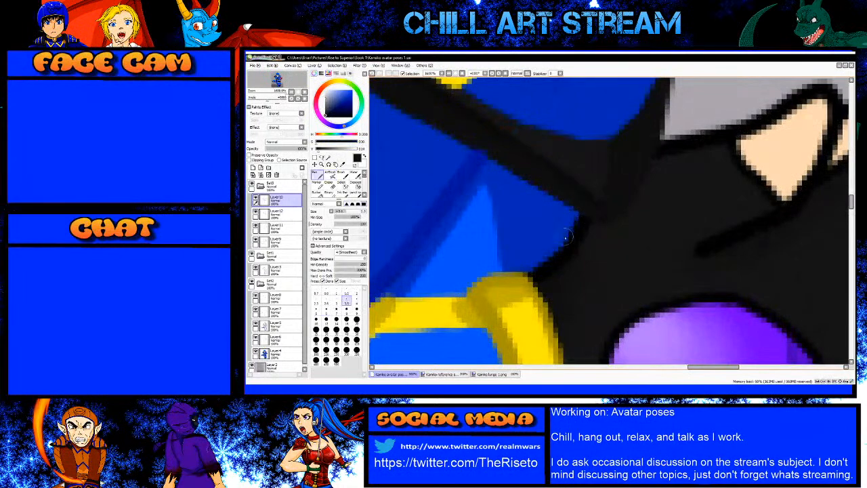
scroll(570, 236, "down", 8)
scroll(556, 257, "up", 4)
scroll(586, 252, "up", 2)
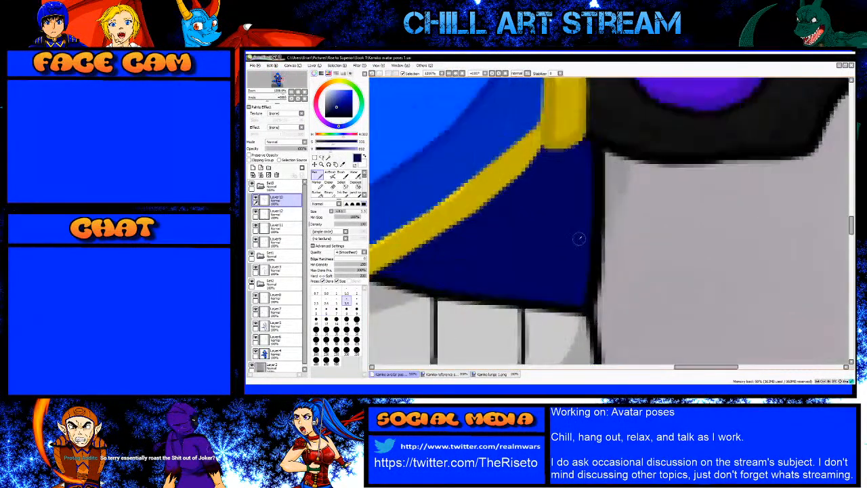
key("bracketright")
key("bracketright")
key("bracketright")
left_click_drag(597, 237, 597, 281)
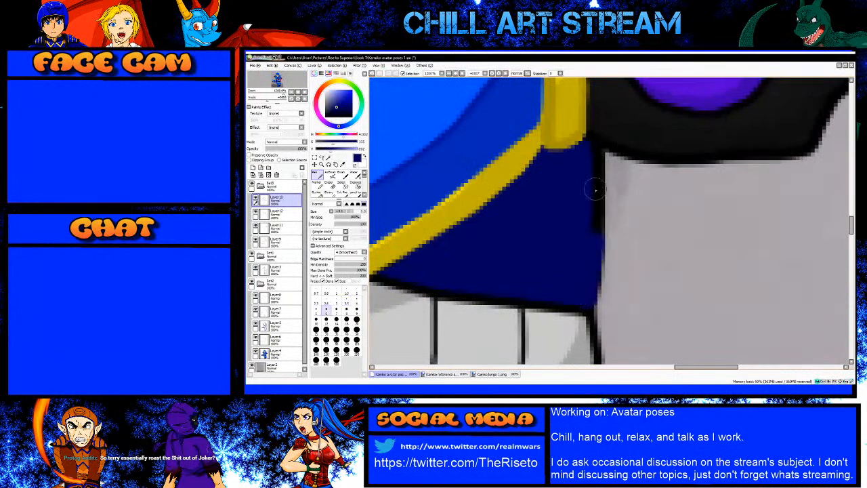
left_click_drag(597, 153, 599, 231)
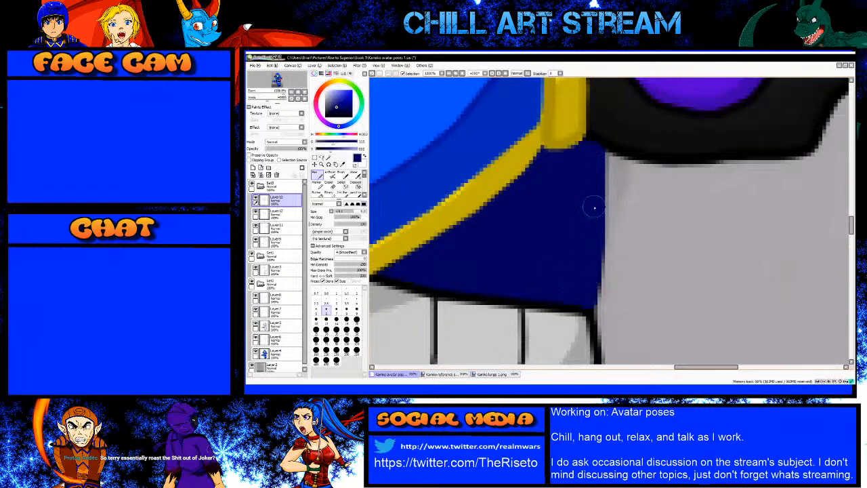
scroll(594, 209, "down", 3)
scroll(492, 281, "up", 3)
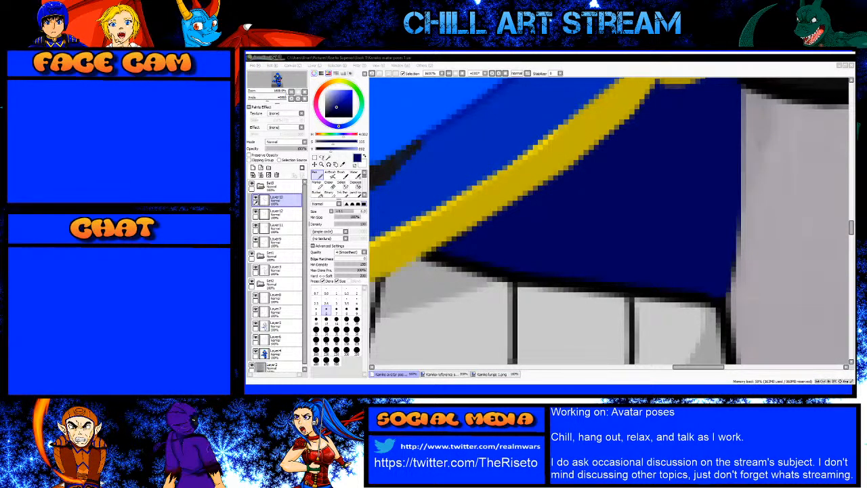
scroll(569, 193, "down", 4)
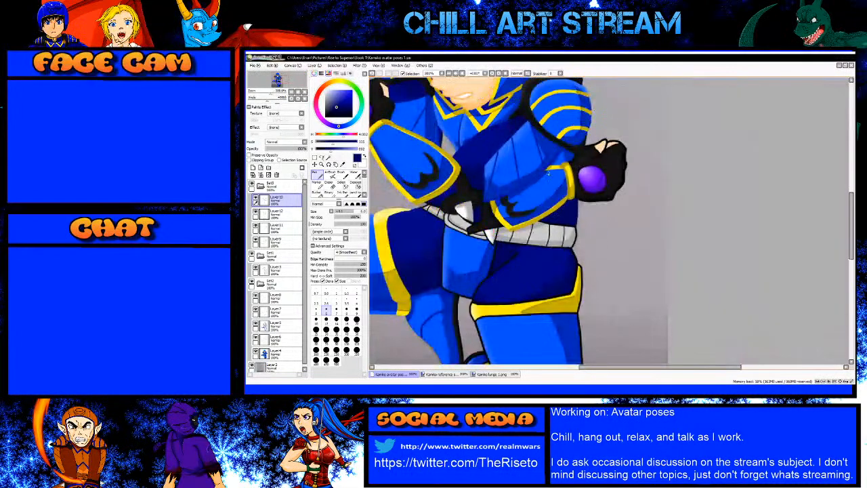
scroll(473, 212, "up", 2)
scroll(554, 260, "up", 3)
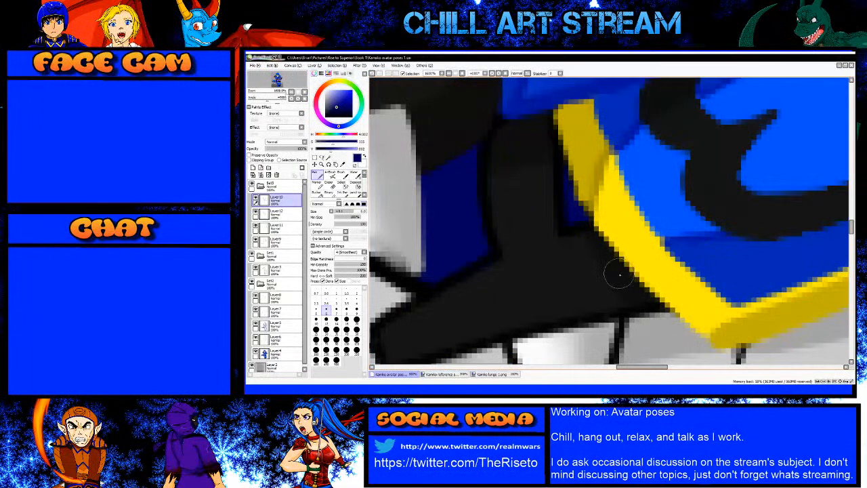
key("alt+Tab")
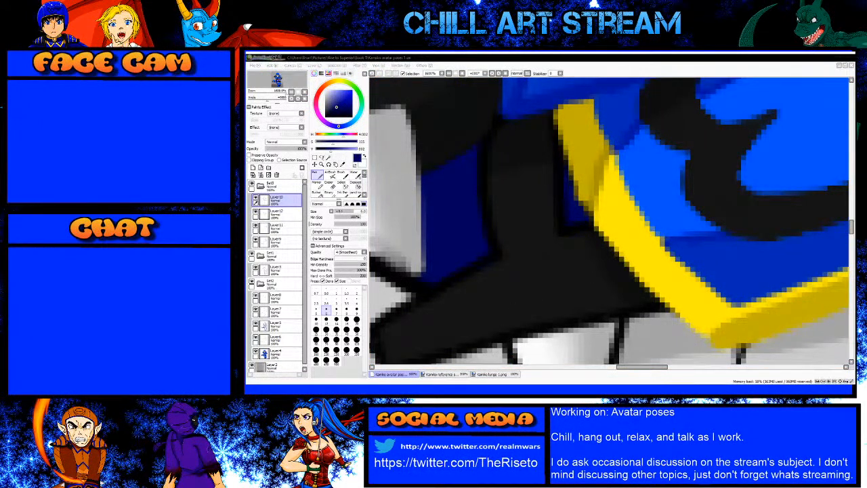
key("alt+Tab")
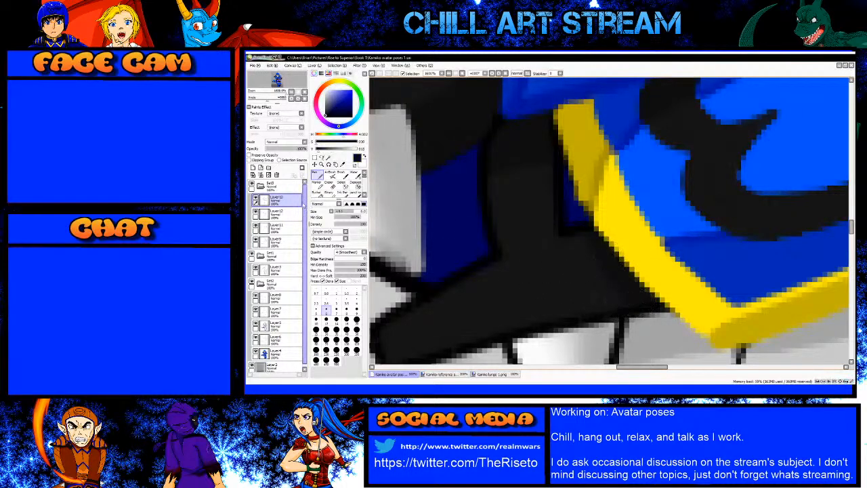
Step: Try a black pen stroke with a smaller brush on the left outline of the lower glove finger, and undo it
key("bracketleft")
key("bracketleft")
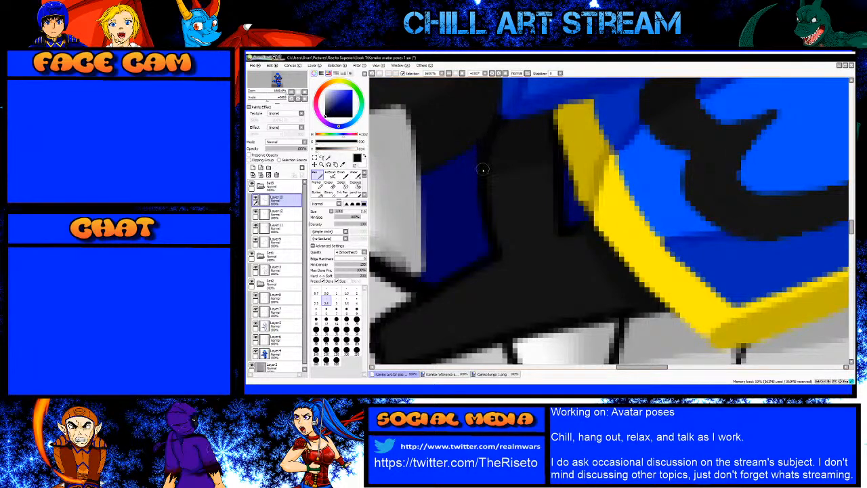
left_click_drag(486, 151, 482, 166)
key("ctrl+z")
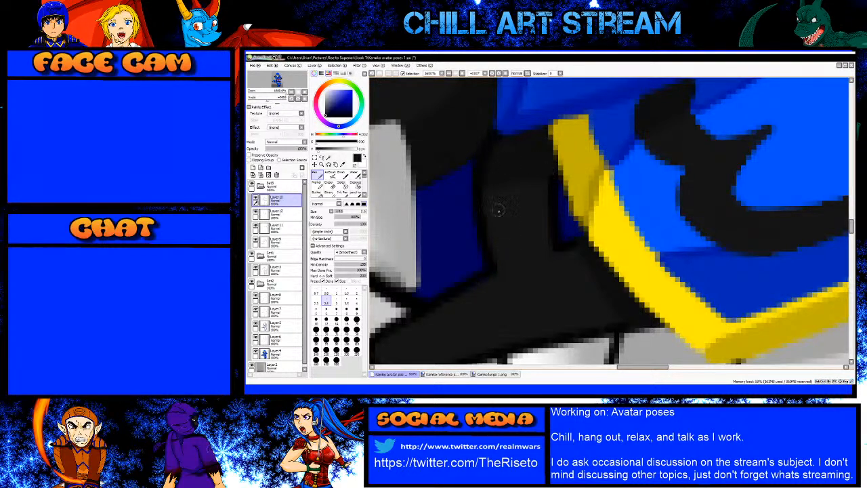
Step: Enlarge the pen and paint charcoal over the lower glove finger's left outline and tip on the second layer of Set3
key("bracketright")
key("bracketright")
key("bracketright")
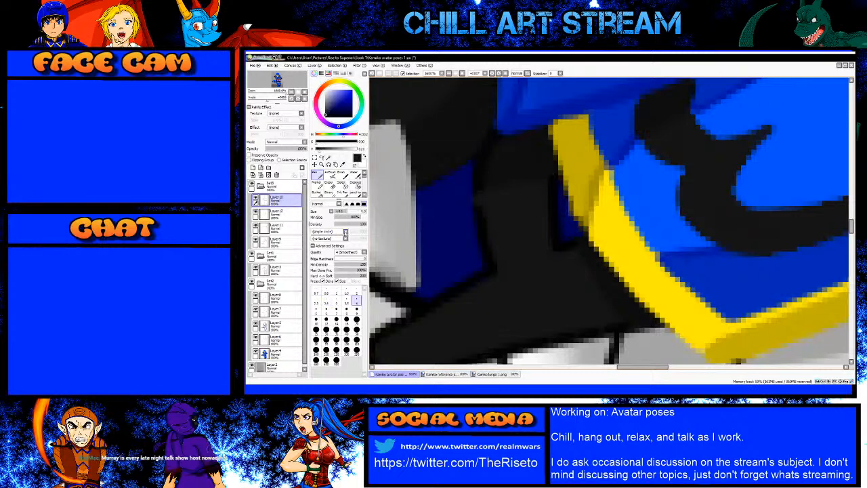
left_click(288, 215)
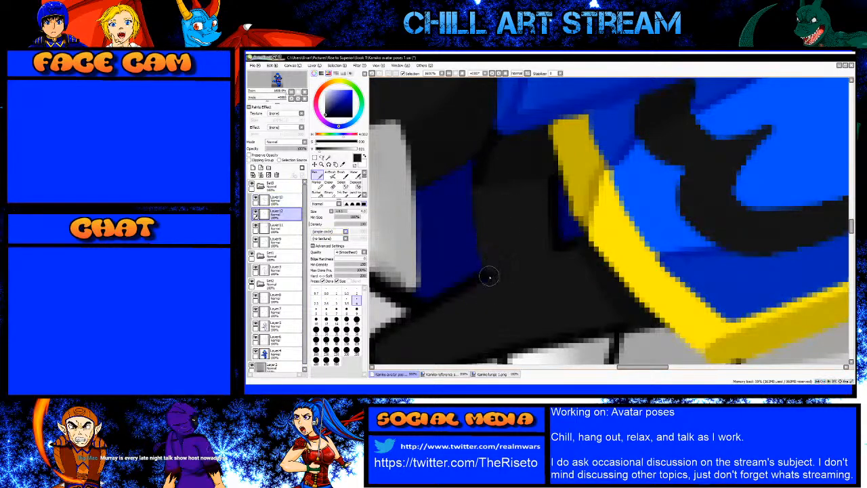
scroll(474, 278, "down", 2)
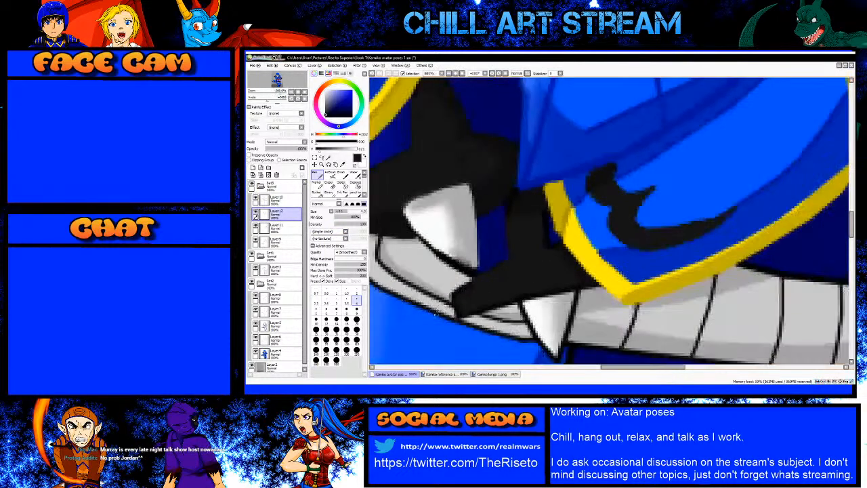
scroll(430, 301, "up", 2)
mouse_move(497, 262)
left_mouse_down()
mouse_move(476, 305)
mouse_move(478, 328)
mouse_move(480, 318)
mouse_move(487, 328)
left_mouse_up()
left_click(551, 309, "shift")
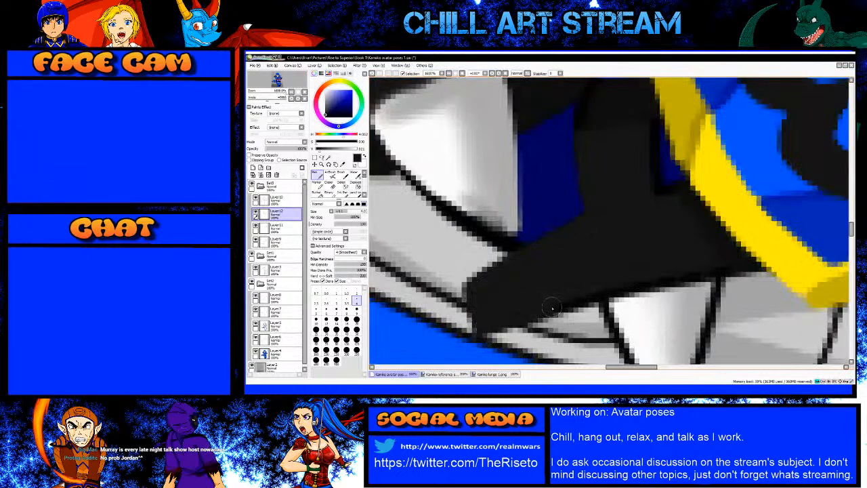
Step: Cover the black outline along the finger's lower edge above the claw and beside the yellow trim with straight charcoal strokes
left_click(614, 287, "shift")
left_click(691, 274, "shift")
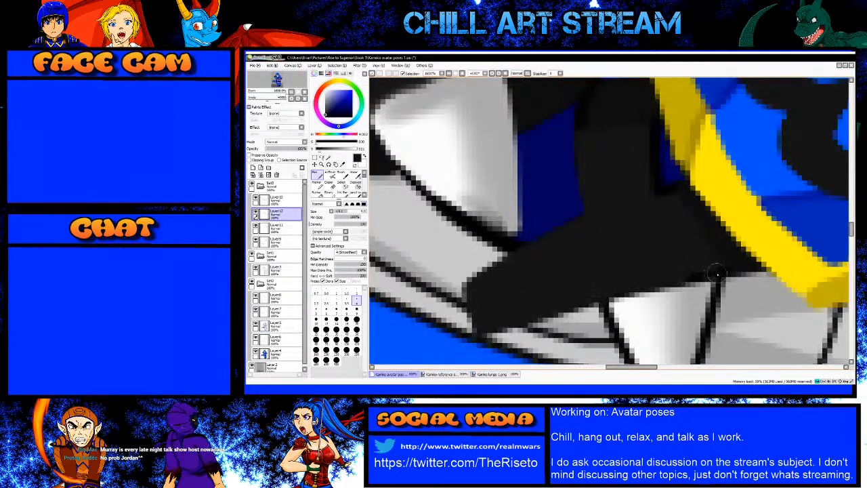
left_click(723, 273, "shift")
left_click(656, 184)
left_click(651, 118, "shift")
scroll(586, 225, "down", 3)
scroll(588, 214, "up", 2)
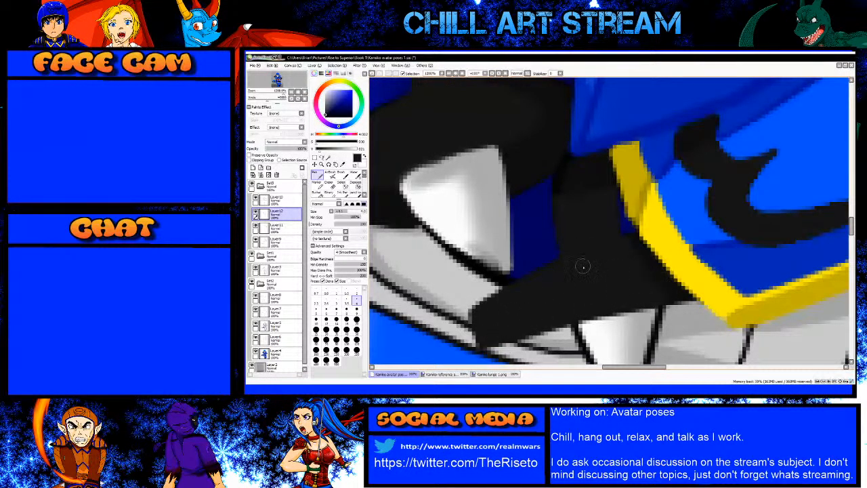
scroll(635, 303, "up", 1)
scroll(597, 286, "down", 2)
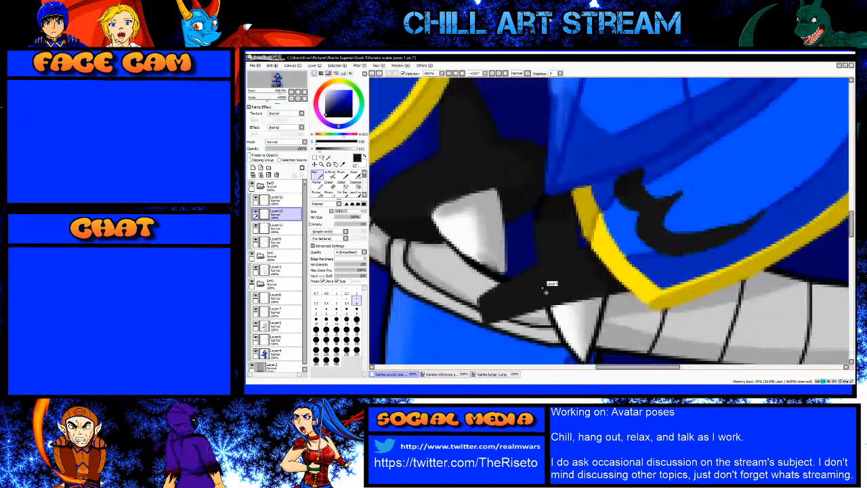
Step: Sample the lower claw's grey and paint over its right outline with a smaller pen on the third layer of Set3
scroll(572, 285, "down", 1)
scroll(517, 271, "up", 3)
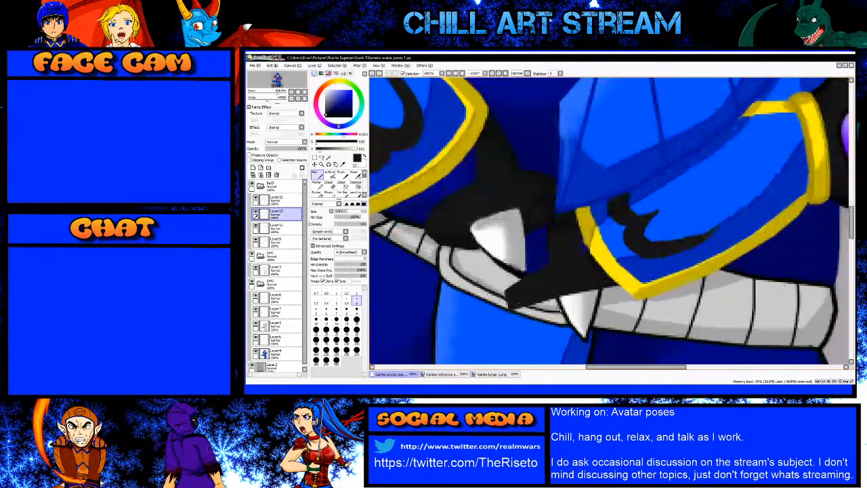
left_click(278, 229)
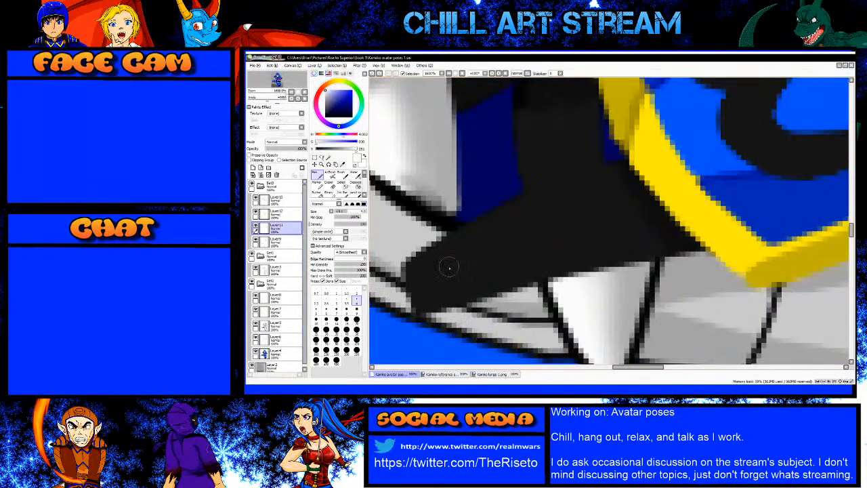
left_click(276, 243)
scroll(534, 279, "down", 2)
scroll(542, 274, "up", 2)
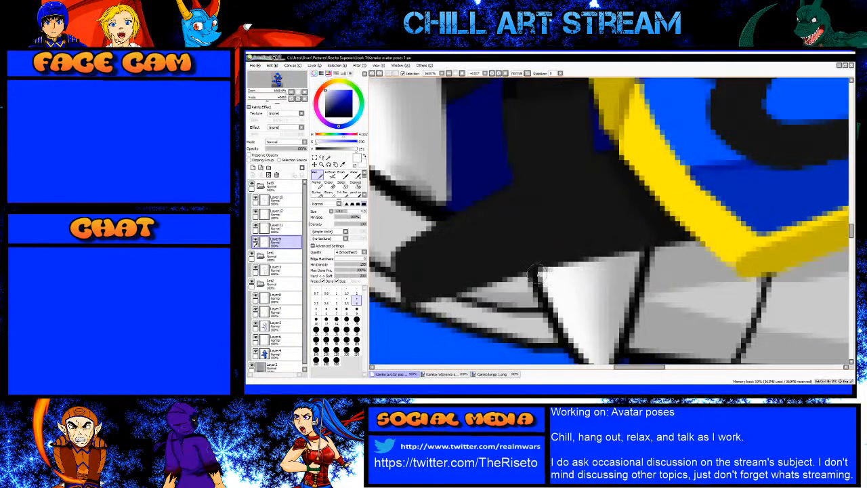
left_click(295, 229)
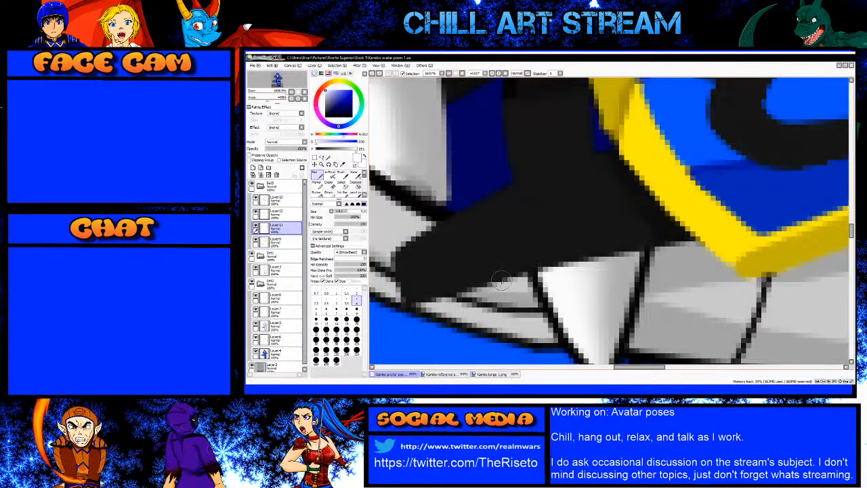
left_click(623, 266, "alt")
key("bracketleft")
key("bracketleft")
left_click(645, 255)
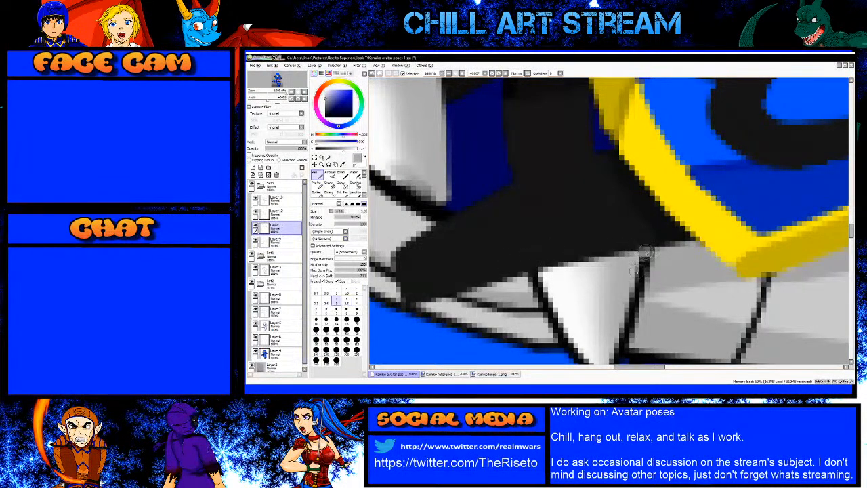
left_click(630, 310, "shift")
Step: Paint grey over the remaining black outline on the lower claw's tip and right edge, undoing the last extra dab
scroll(618, 282, "down", 2)
scroll(617, 284, "up", 2)
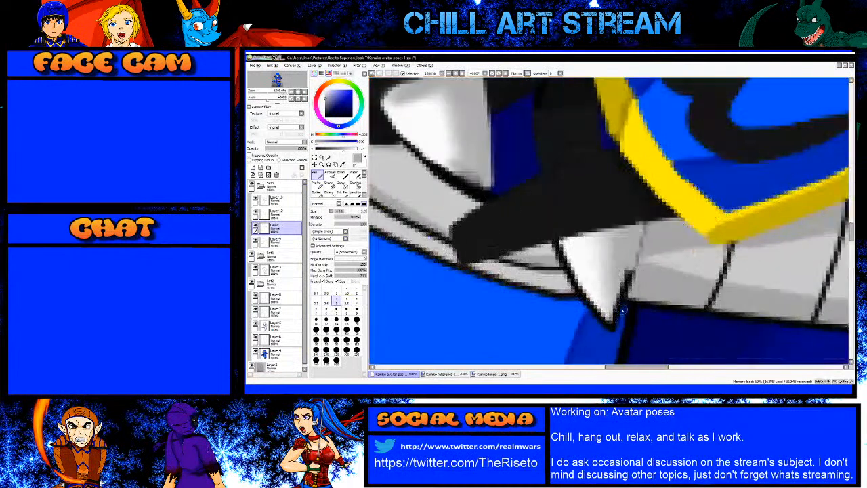
scroll(613, 310, "up", 1)
left_click(609, 332)
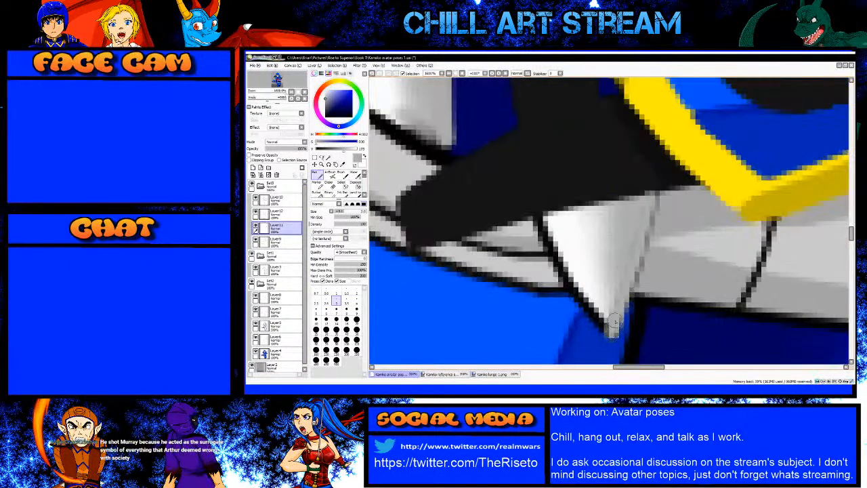
left_click(642, 204, "shift")
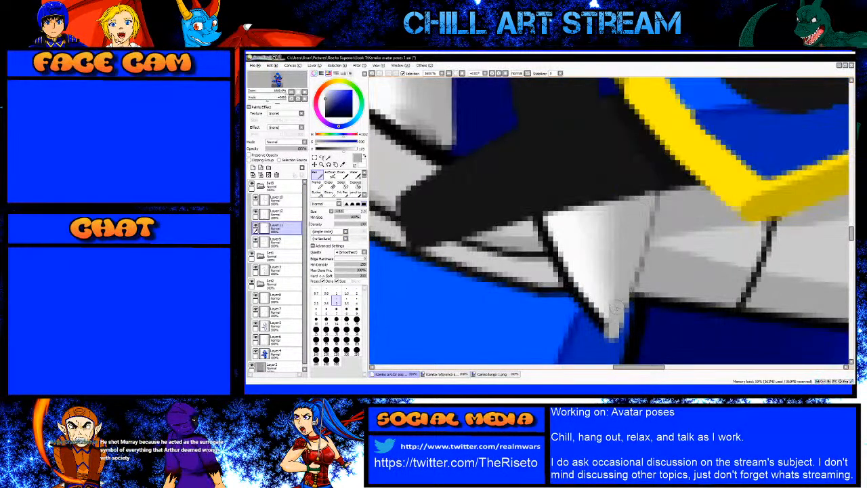
left_click(613, 328)
key("ctrl+z")
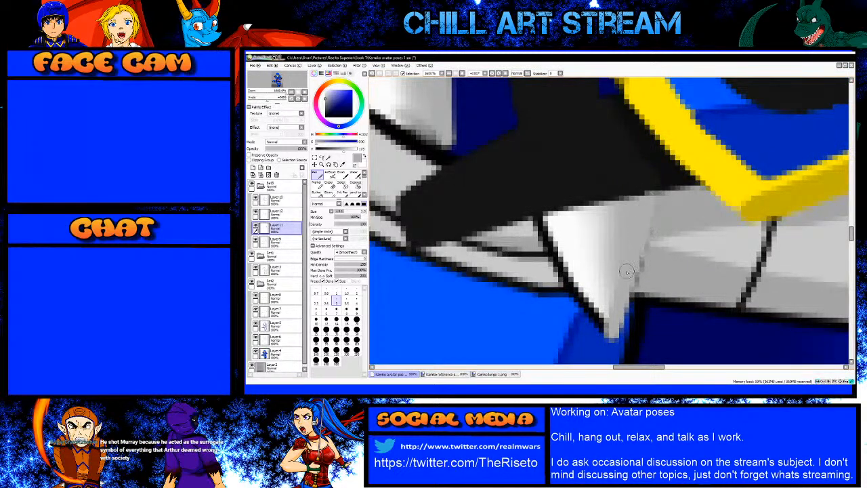
Step: Airbrush grey over the black outline just left of the lower claw's tip with a small brush
left_click(331, 175)
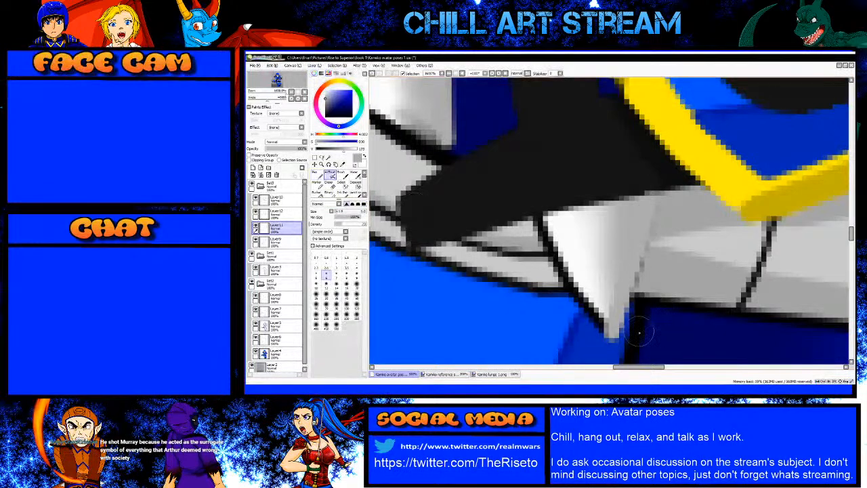
key("[")
mouse_move(607, 328)
left_mouse_down()
mouse_move(592, 311)
mouse_move(609, 330)
mouse_move(575, 290)
mouse_move(593, 318)
left_mouse_up()
Step: Sample the lower claw's white and cover its left outline with straight pen strokes on the fourth layer of Set3
left_click(278, 240)
left_click(577, 233, "alt")
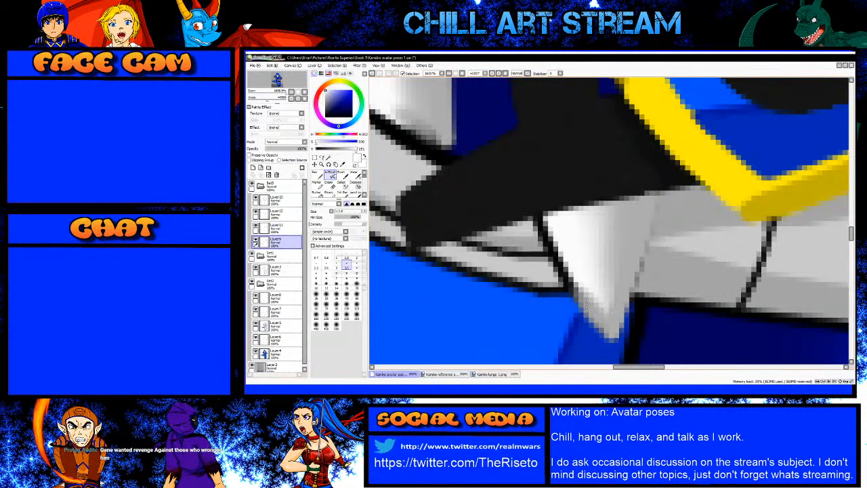
key("n")
left_click(595, 316)
left_click(561, 264, "shift")
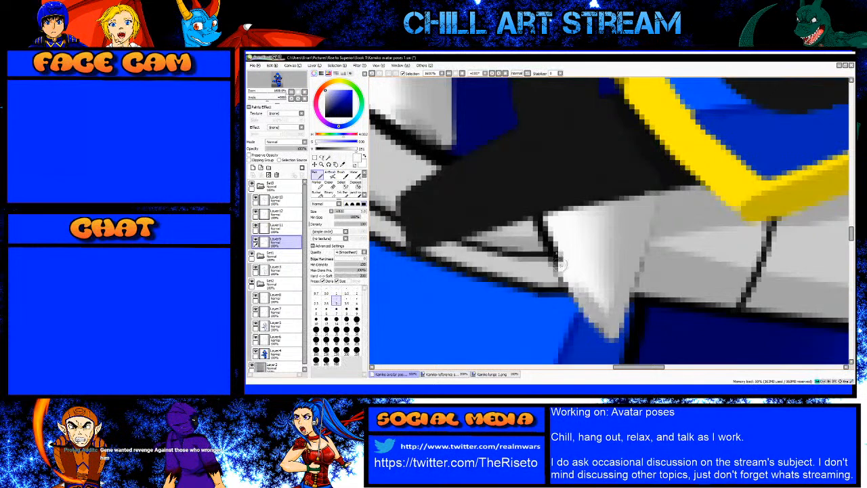
left_click(539, 216, "shift")
left_click_drag(539, 215, 543, 235)
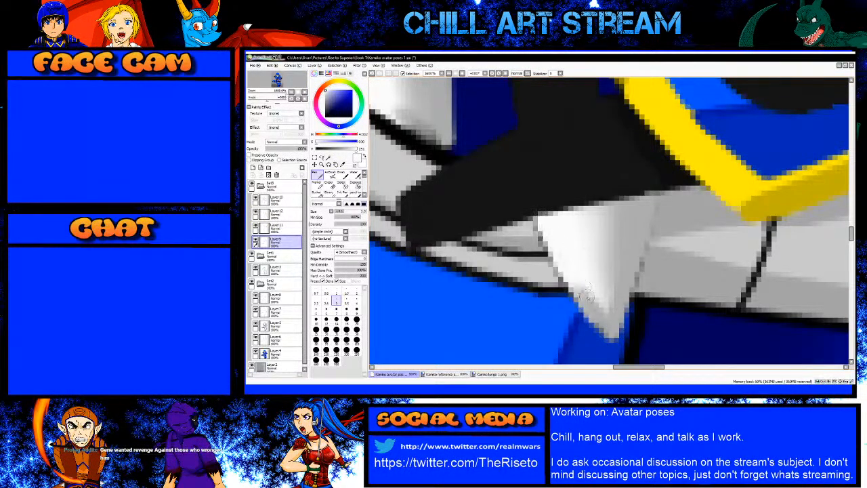
scroll(558, 238, "down", 4)
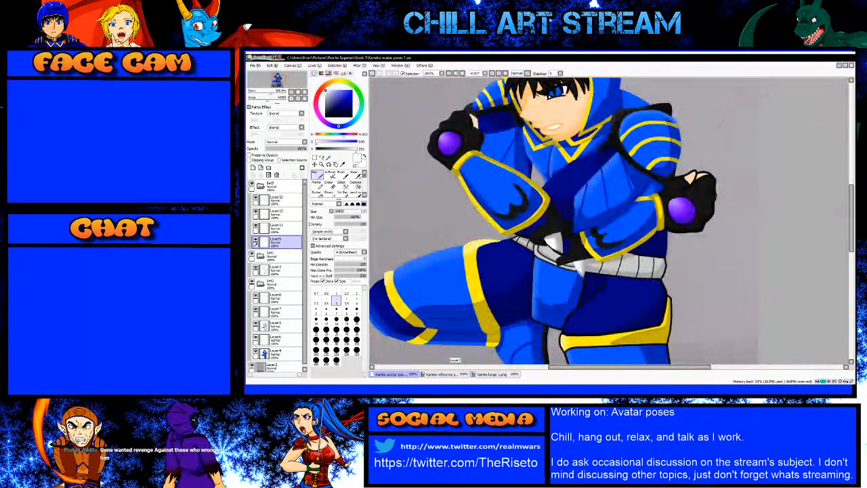
key("alt+Tab")
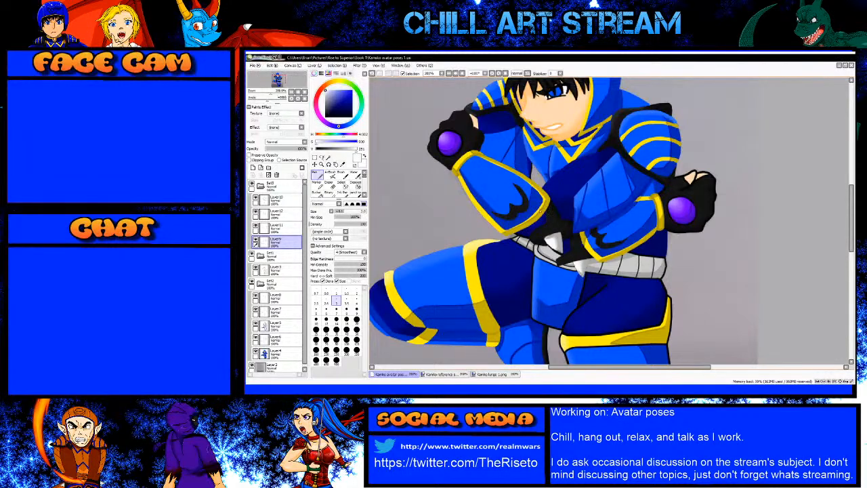
scroll(532, 211, "down", 1)
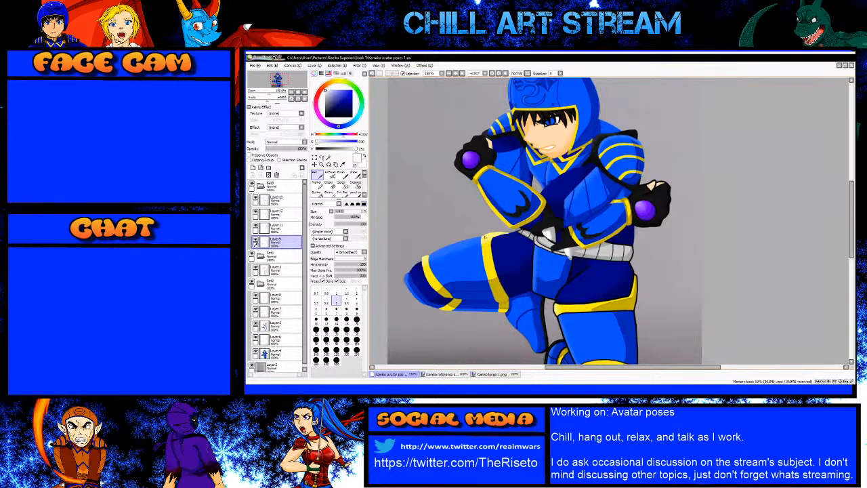
Step: Sample the thigh's dark blue and paint over the black outline between thigh and loincloth with an enlarged pen on Set3's second layer
scroll(497, 225, "up", 5)
left_click(603, 277, "alt")
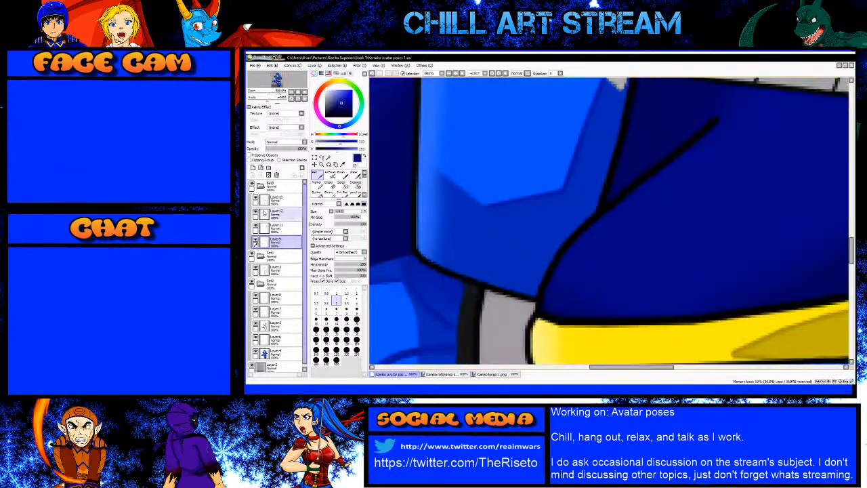
left_click(276, 199)
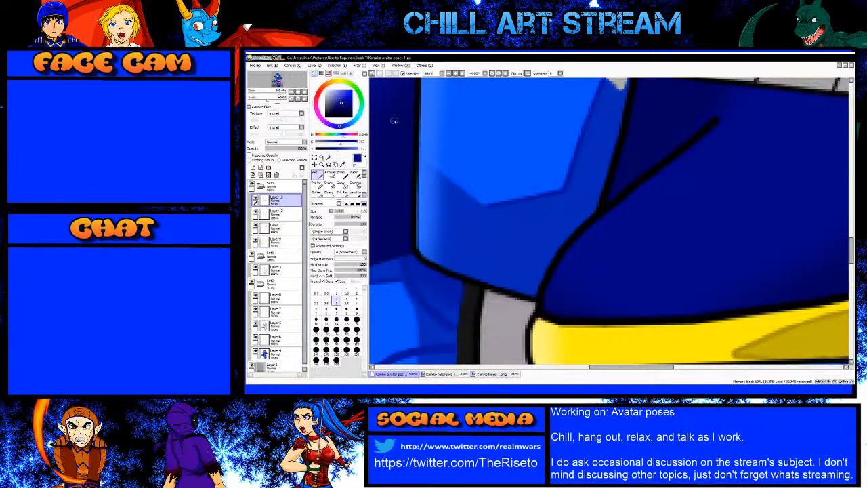
scroll(561, 253, "up", 1)
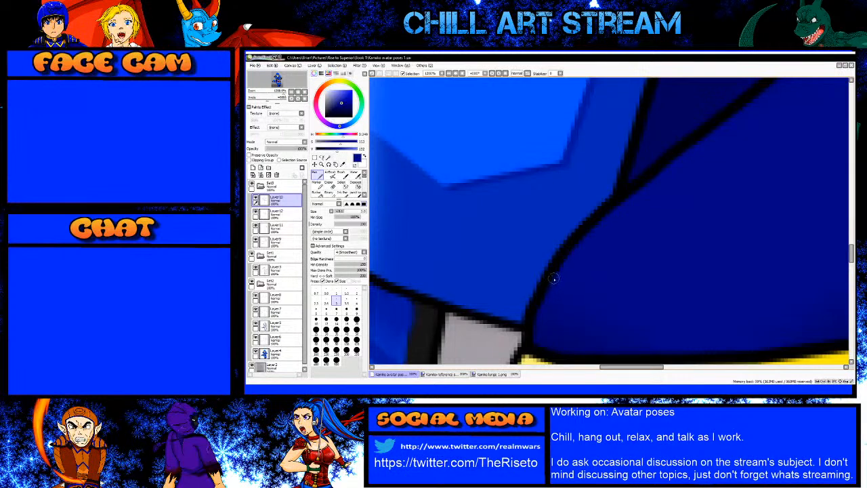
key("]")
key("]")
key("]")
key("]")
key("]")
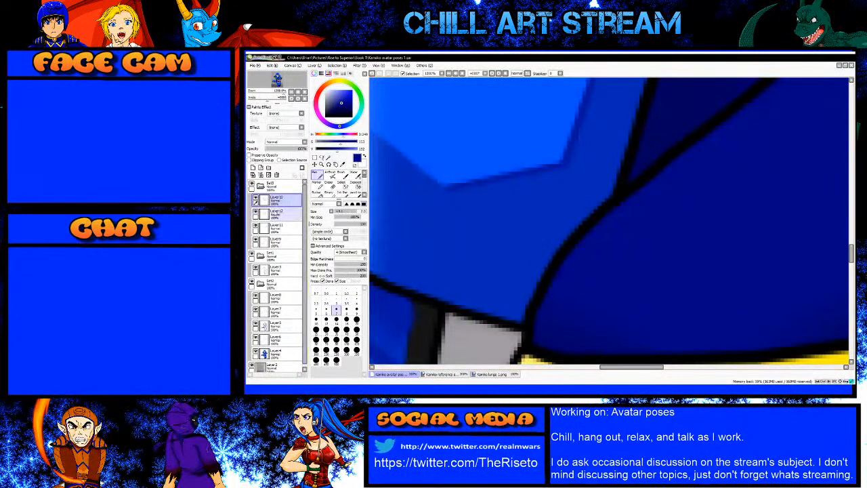
left_click(279, 213)
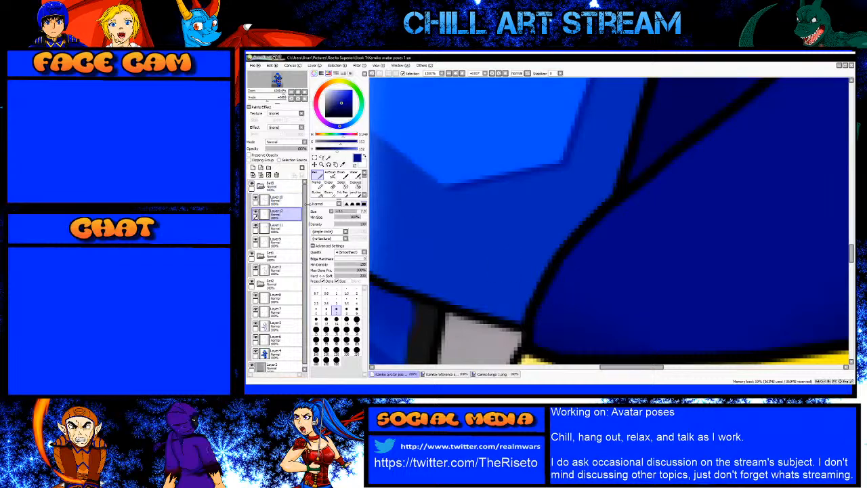
mouse_move(549, 279)
left_mouse_down()
mouse_move(560, 251)
mouse_move(601, 229)
mouse_move(608, 208)
left_mouse_up()
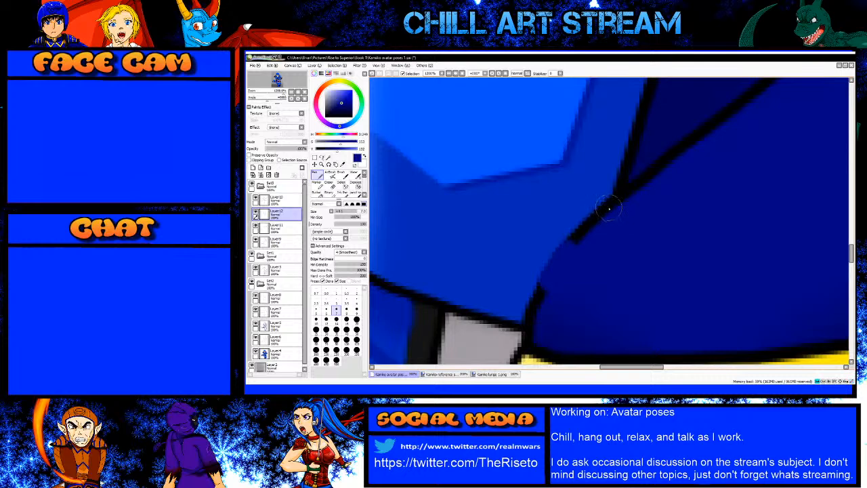
Step: Paint dark blue over the black diagonal crease line running across the upper thigh
scroll(648, 233, "down", 2)
scroll(649, 233, "up", 3)
mouse_move(570, 264)
left_mouse_down()
mouse_move(720, 145)
mouse_move(714, 166)
left_mouse_up()
scroll(713, 167, "down", 2)
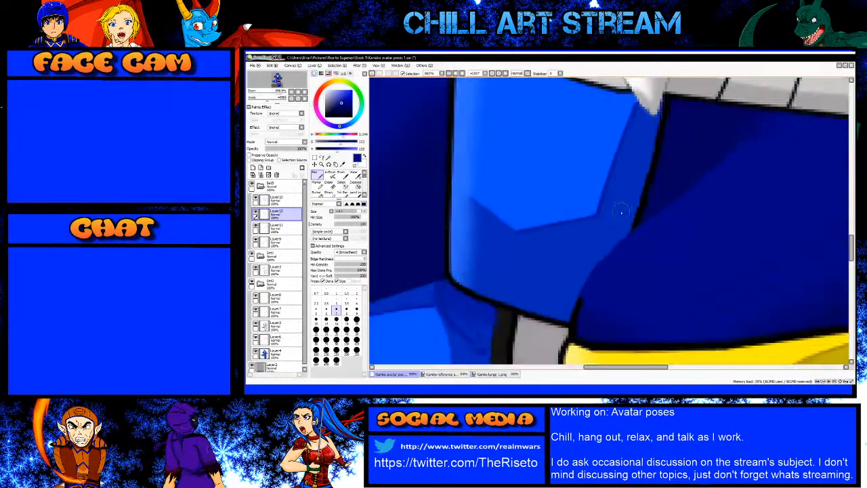
scroll(623, 207, "up", 2)
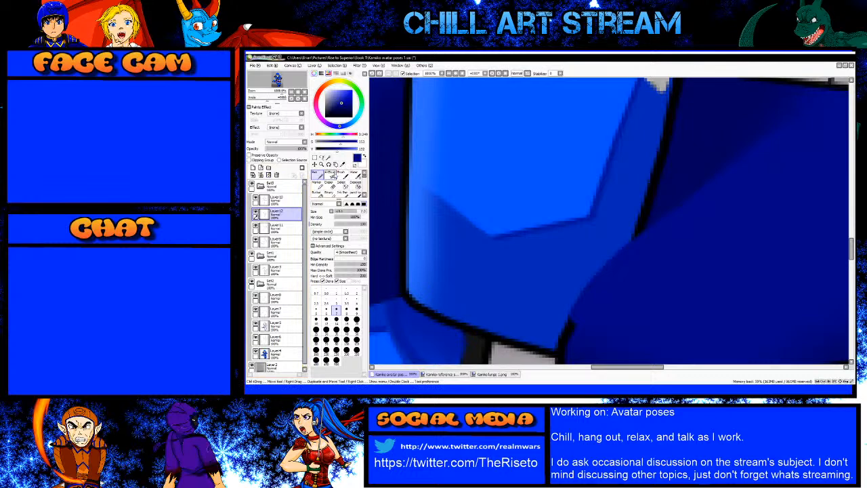
Step: Cover the lower end of the thigh's outline above the yellow trim with dark blue, using a smaller pen
left_click(332, 174)
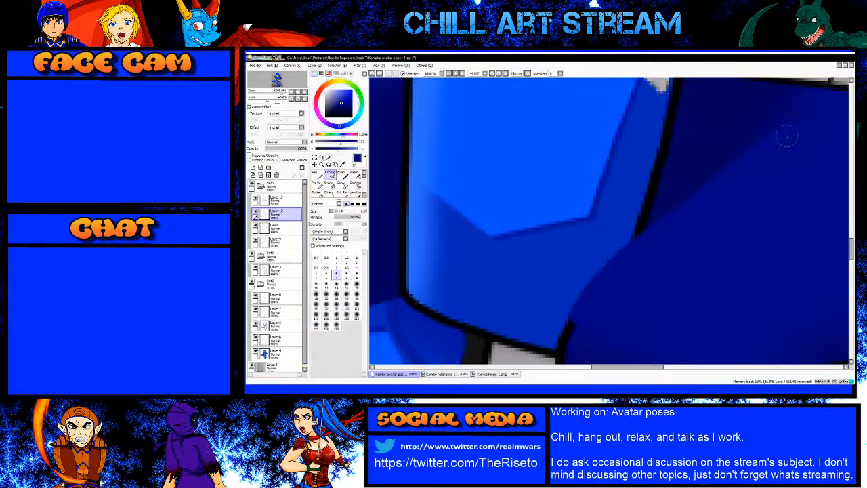
scroll(794, 158, "down", 4)
scroll(741, 189, "up", 3)
scroll(669, 245, "up", 2)
key("n")
key("bracketleft")
key("bracketleft")
key("bracketleft")
mouse_move(678, 287)
left_mouse_down()
mouse_move(683, 243)
mouse_move(684, 255)
left_mouse_up()
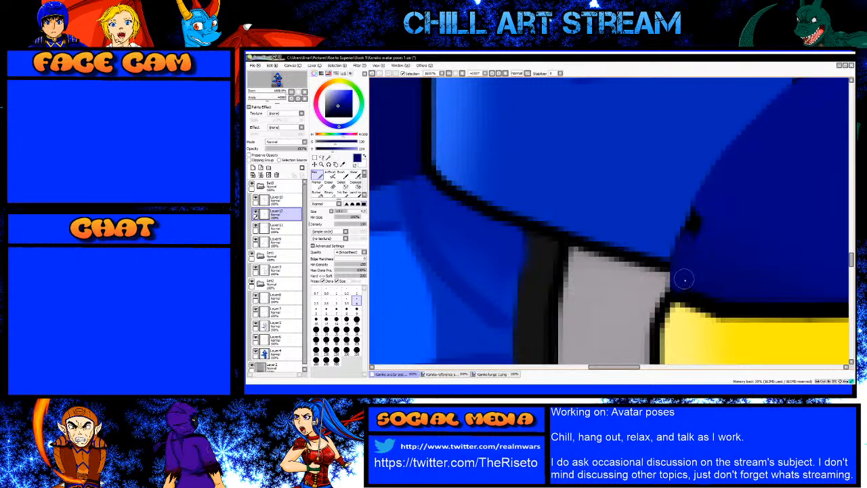
Step: Try a small airbrush stroke over the black spot on the thigh's lower left edge, and undo it
key("v")
key("bracketleft")
key("bracketleft")
mouse_move(703, 203)
left_mouse_down()
mouse_move(690, 233)
mouse_move(706, 208)
left_mouse_up()
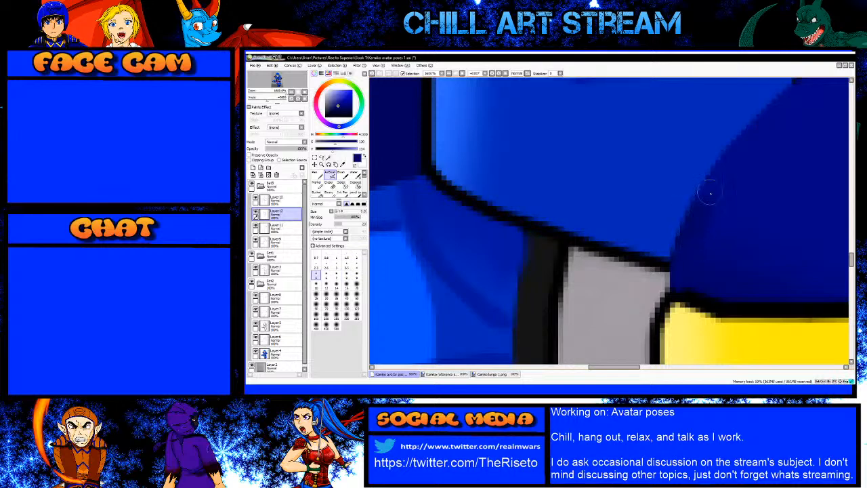
key("ctrl+z")
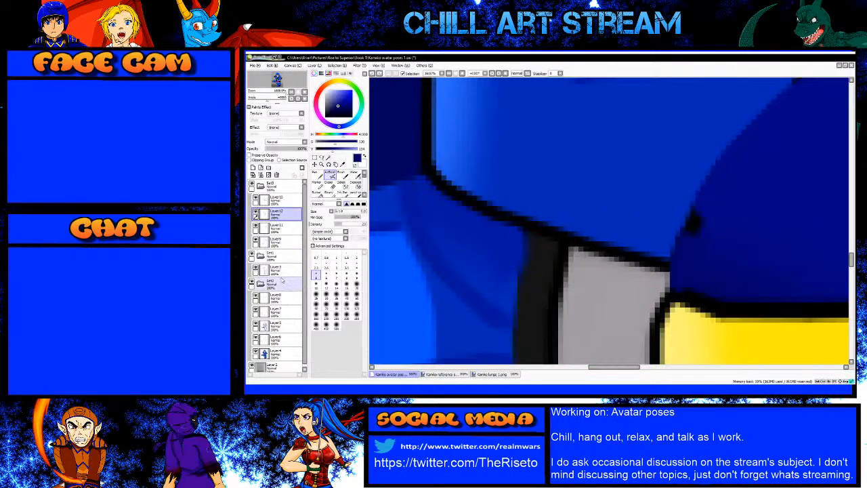
Step: Erase the leftover black spot on the thigh's lower left edge from the layer in Set1
left_click(273, 282)
key("e")
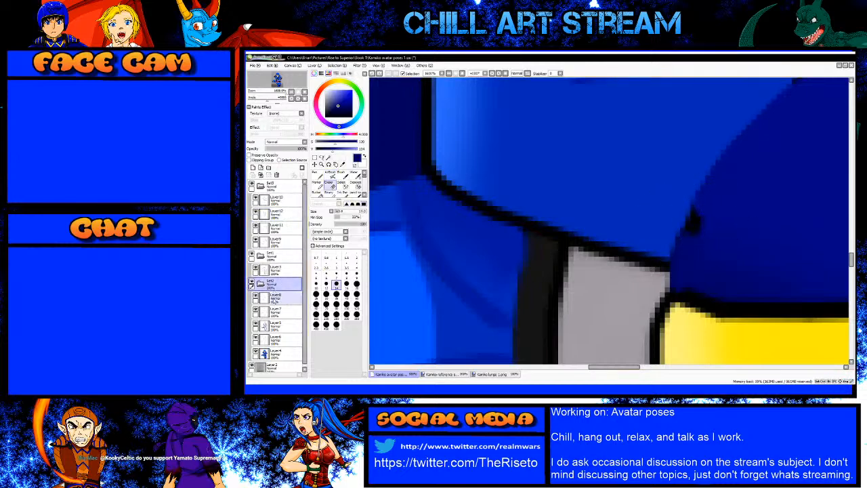
left_click(285, 271)
mouse_move(697, 214)
left_mouse_down()
mouse_move(725, 221)
mouse_move(711, 220)
left_mouse_up()
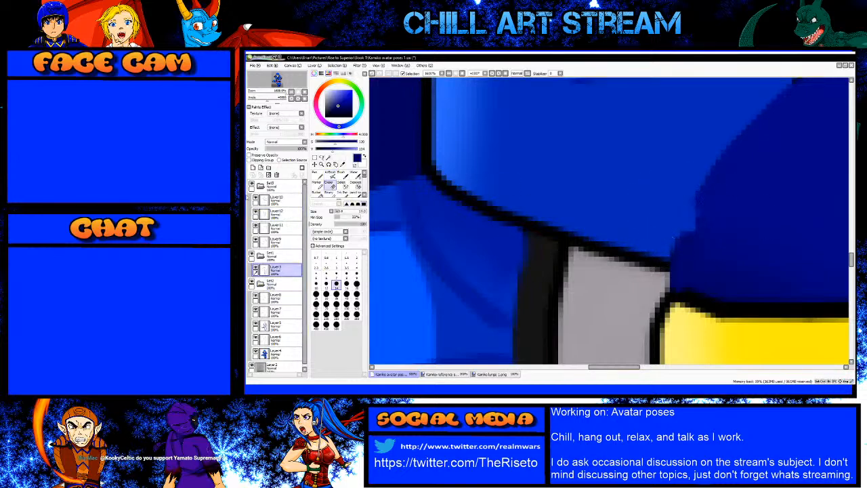
Step: Try an airbrush stroke along the thigh's lower left edge on the top layer of Set3, and undo it
left_click(276, 199)
left_click(329, 172)
mouse_move(682, 256)
left_mouse_down()
mouse_move(707, 195)
mouse_move(681, 247)
mouse_move(702, 199)
mouse_move(689, 233)
left_mouse_up()
key("ctrl+z")
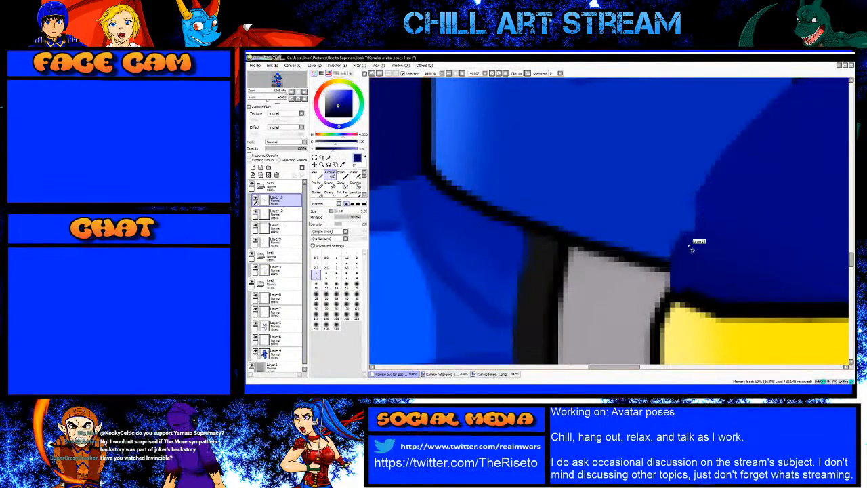
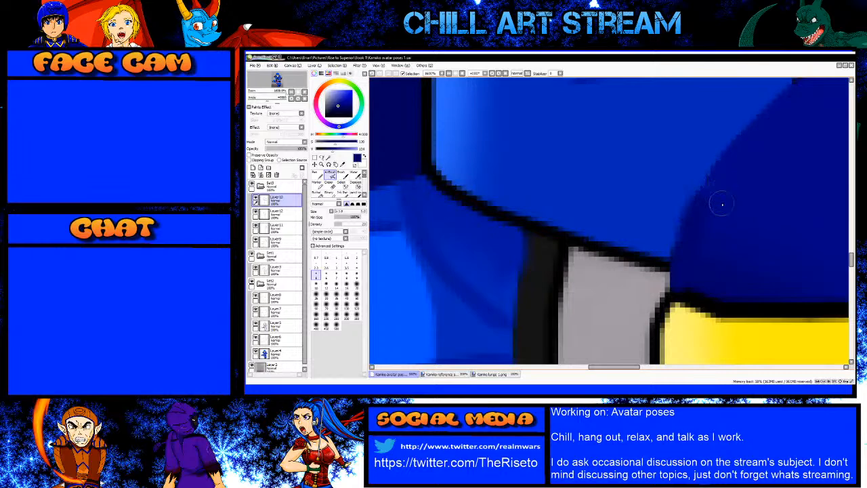
Step: Sample dark blue and paint over the outline from the lower claw's tip down the loincloth's right edge on Set3's third layer
scroll(720, 199, "down", 4)
scroll(720, 140, "up", 4)
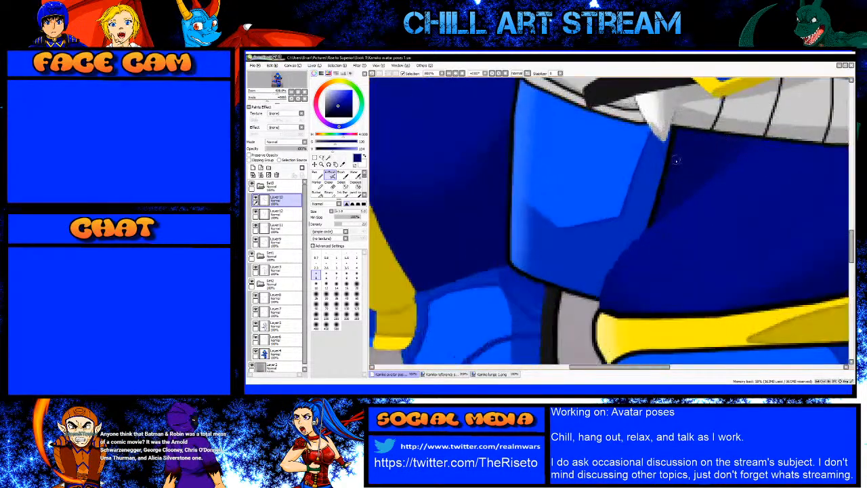
left_click(295, 225)
right_click(686, 164)
key("n")
scroll(678, 119, "up", 1)
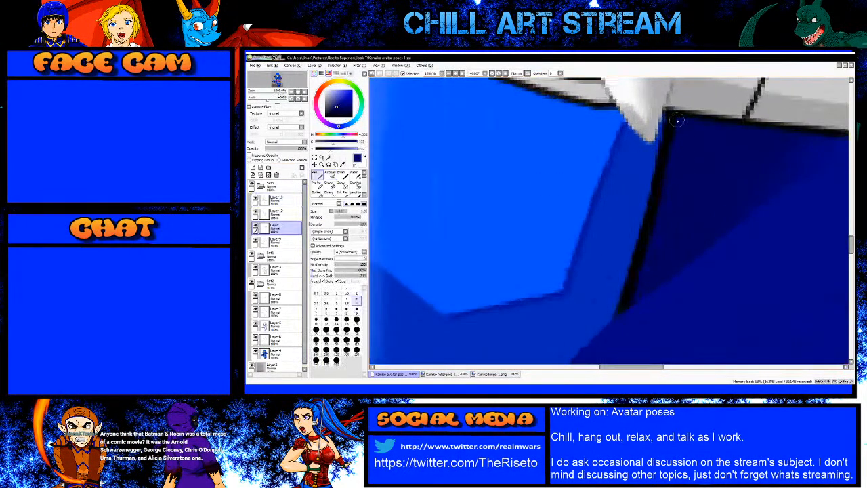
key("bracketright")
key("bracketright")
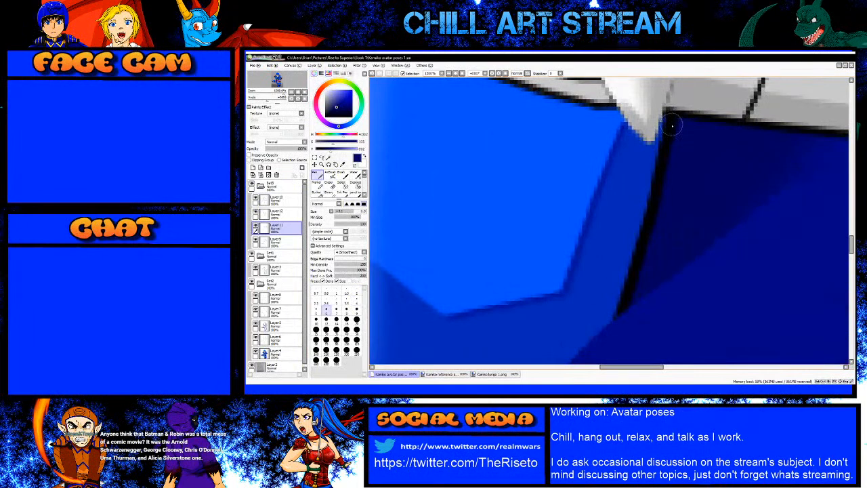
key("bracketleft")
left_click_drag(657, 182, 652, 195)
mouse_move(647, 234)
left_mouse_down()
mouse_move(637, 296)
mouse_move(620, 314)
left_mouse_up()
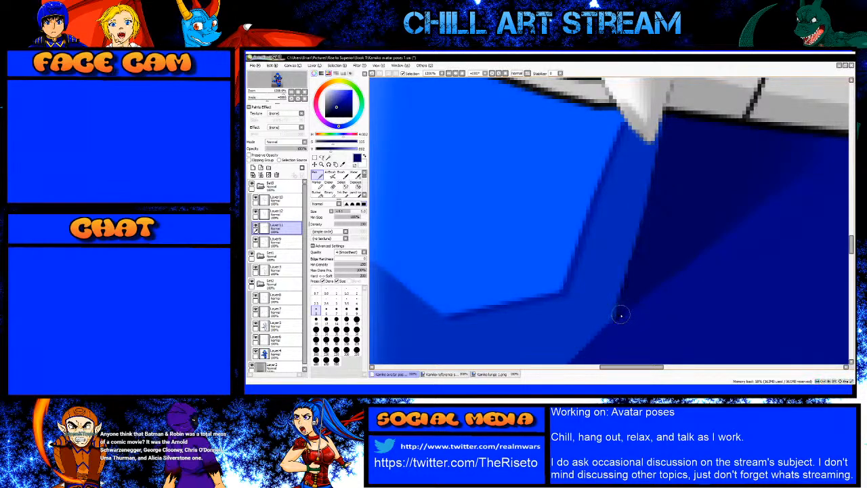
Step: Sample the belt's light grey and paint a straight stroke with a smaller pen over the black fold line at its left end
key("bracketleft")
key("bracketleft")
key("bracketleft")
scroll(659, 226, "down", 7)
scroll(709, 236, "up", 3)
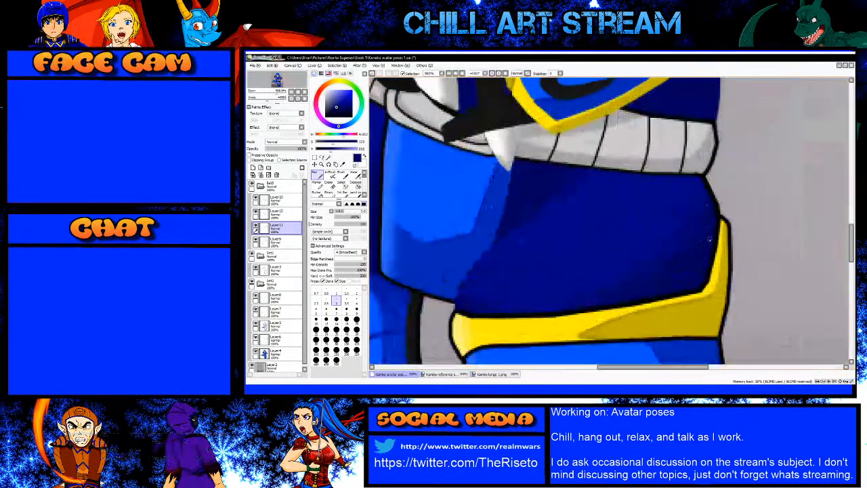
scroll(538, 171, "down", 2)
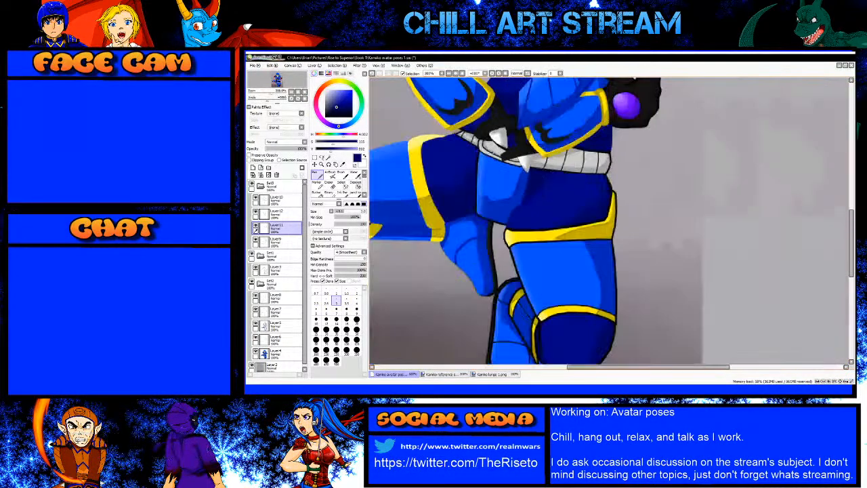
scroll(532, 175, "up", 4)
left_click(484, 161, "alt")
left_click(448, 152)
left_click(471, 169, "shift")
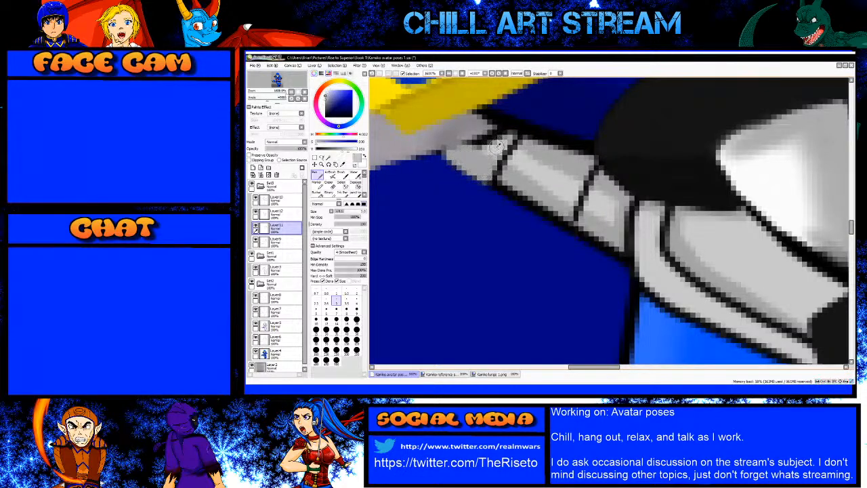
Step: Touch up the remaining dark marks in the belt's left end segment with a finer light grey pen
key("bracketleft")
key("bracketleft")
mouse_move(486, 147)
left_mouse_down()
mouse_move(471, 142)
mouse_move(503, 136)
mouse_move(487, 153)
mouse_move(479, 143)
left_mouse_up()
key("bracketleft")
key("bracketleft")
key("bracketright")
key("bracketright")
key("bracketright")
key("bracketright")
left_click(411, 389)
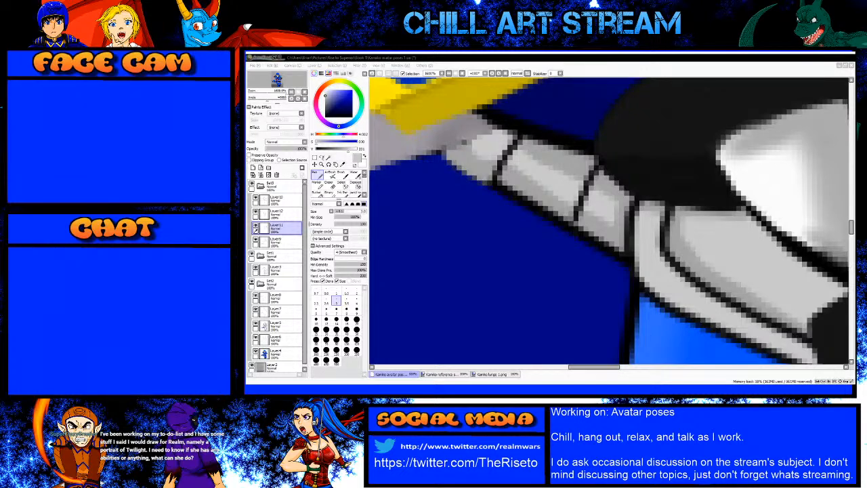
Step: Hide the grey background layer at the bottom of the layer stack
left_click(762, 60)
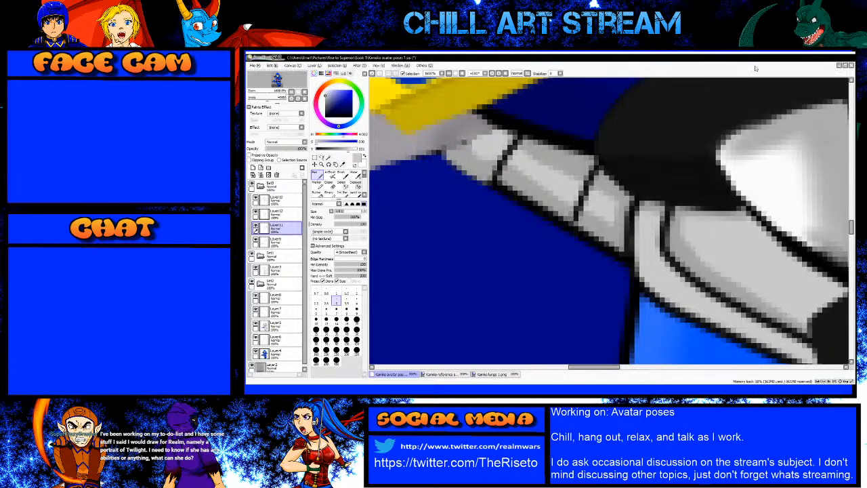
scroll(528, 240, "down", 2)
scroll(498, 184, "up", 2)
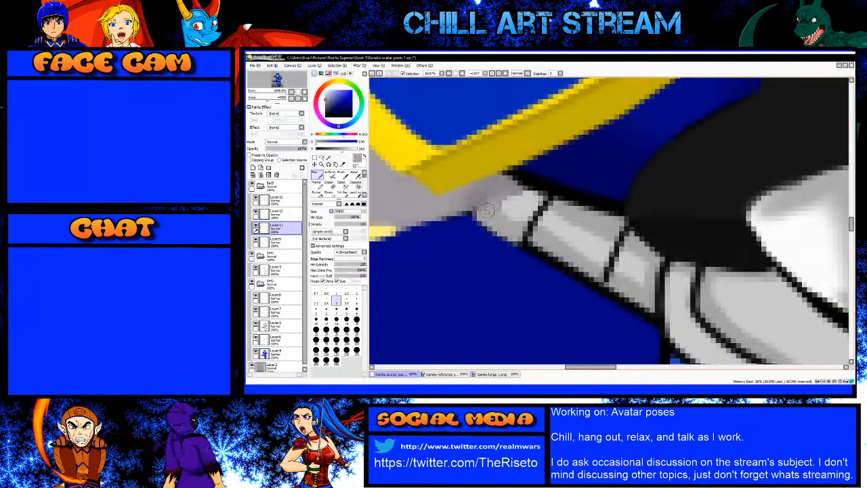
scroll(488, 217, "down", 2)
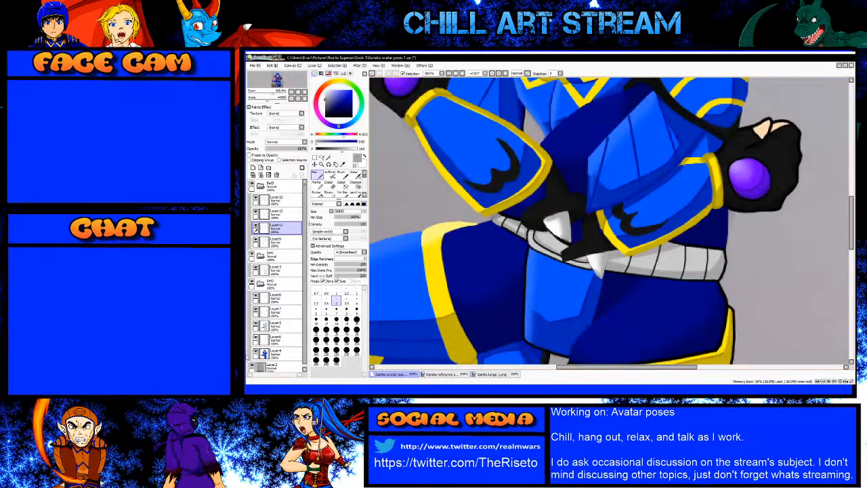
left_click(251, 366)
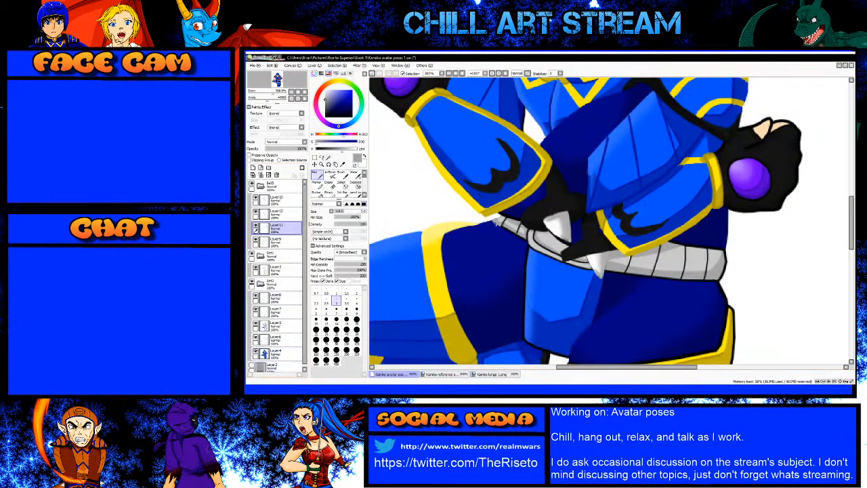
Step: Sample dark blue and paint over the black outline along the belt's upper left edge on Set3's top layer, reducing the pen size for touch-ups
scroll(497, 221, "up", 2)
left_click(557, 196, "alt")
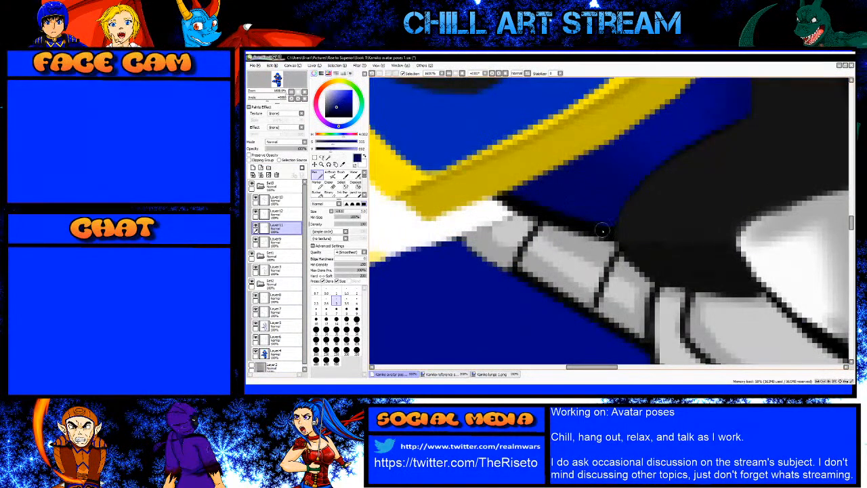
left_click(289, 200)
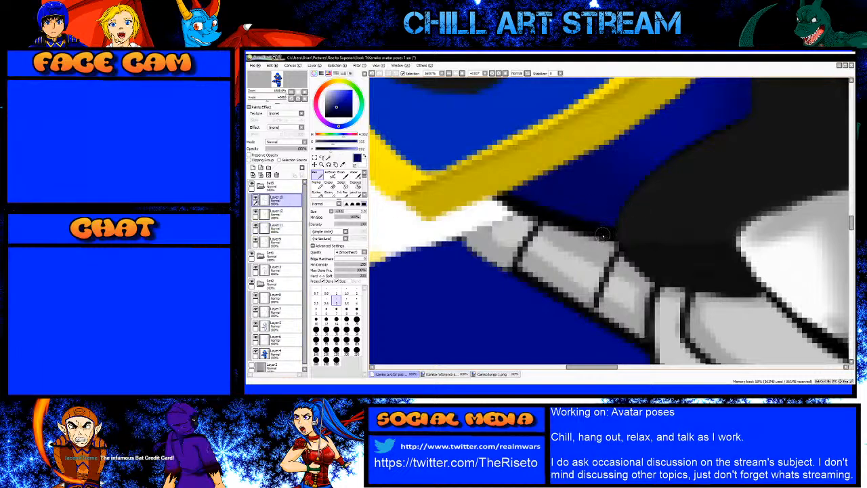
left_click_drag(602, 231, 506, 198)
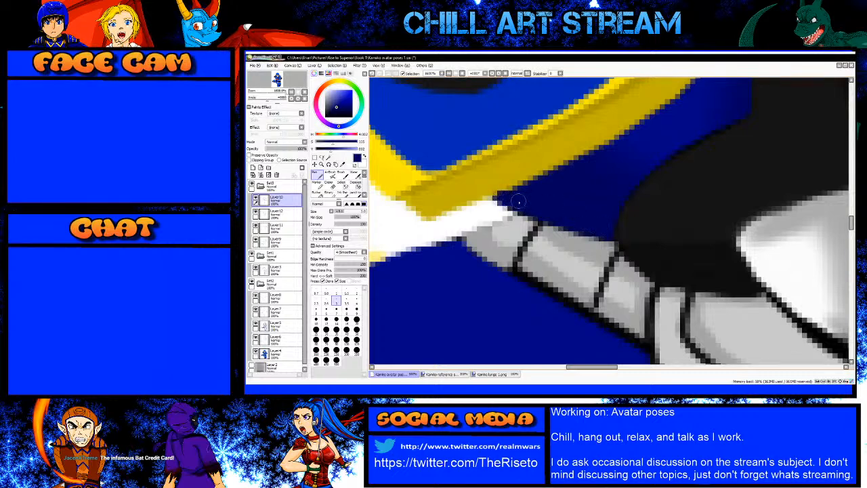
key("bracketleft")
key("bracketleft")
key("bracketleft")
key("bracketleft")
Step: Sample the belt's mid grey and paint over the black outline along the lower edge of its left section, refining with a finer pen
scroll(535, 235, "down", 3)
scroll(532, 251, "up", 3)
right_click(534, 239)
key("bracketright")
key("bracketright")
mouse_move(533, 239)
left_mouse_down()
mouse_move(529, 247)
mouse_move(640, 313)
mouse_move(643, 304)
left_mouse_up()
key("bracketleft")
key("bracketleft")
scroll(610, 287, "down", 5)
scroll(613, 289, "up", 5)
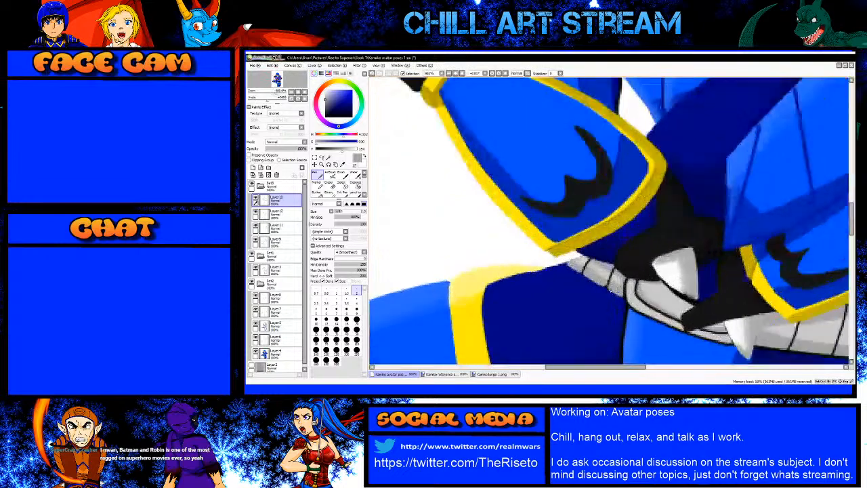
key("bracketleft")
key("bracketleft")
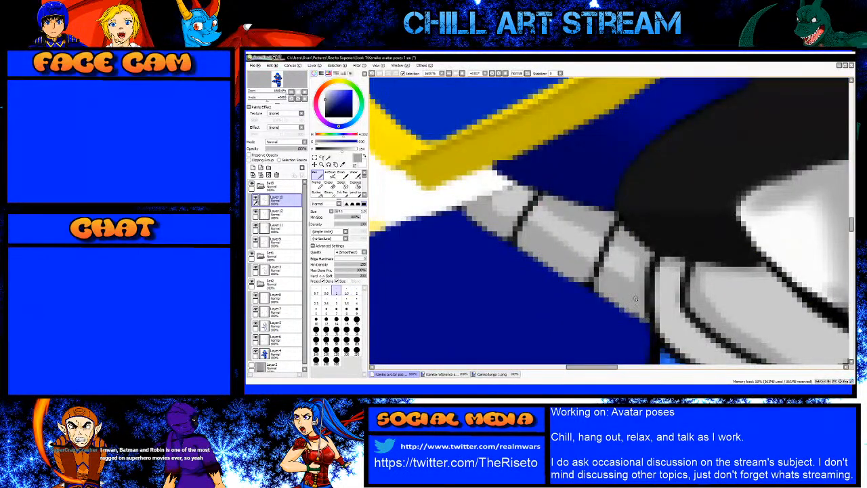
Step: Darken the grey and paint over the black fold line nearest the belt's left end on Set3's second layer with a slightly larger pen
scroll(531, 234, "down", 4)
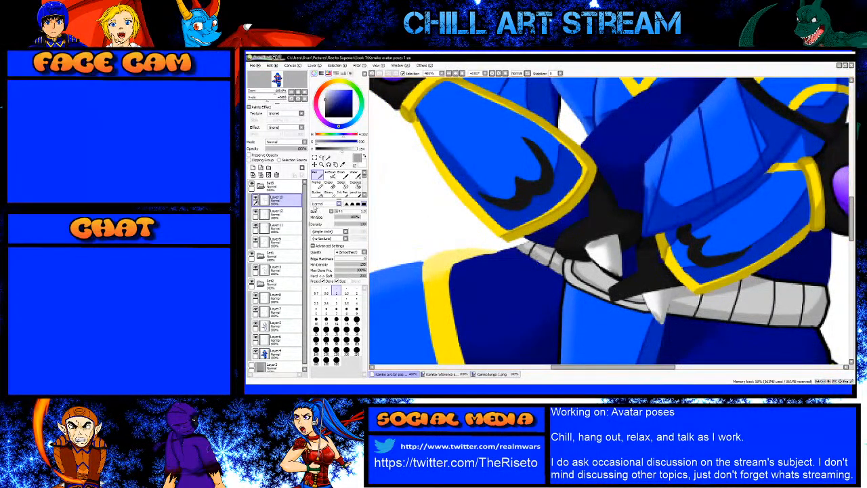
scroll(544, 203, "up", 2)
scroll(522, 193, "up", 2)
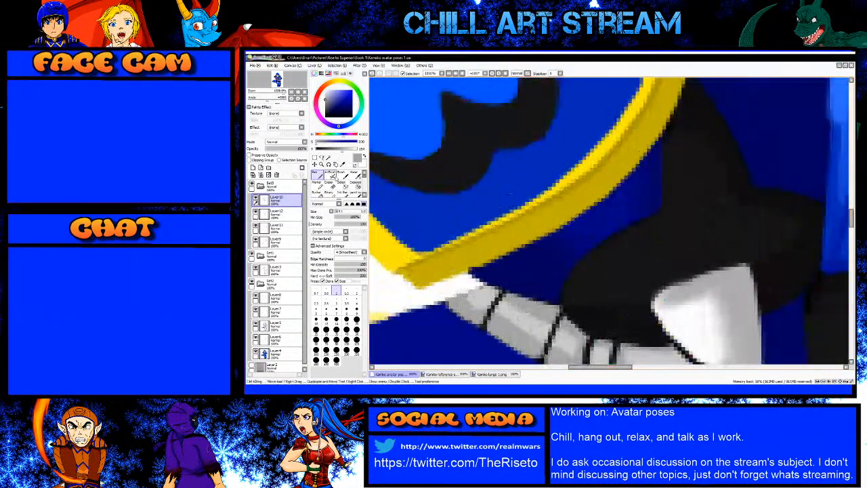
left_click(340, 153)
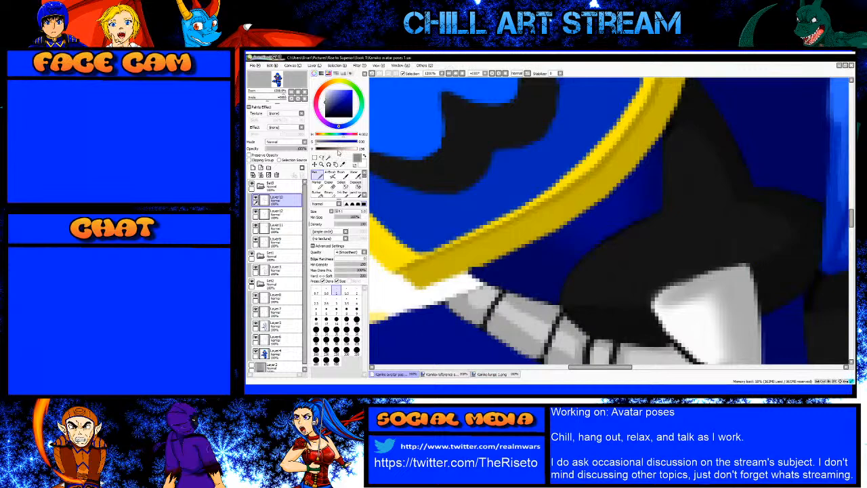
left_click(278, 213)
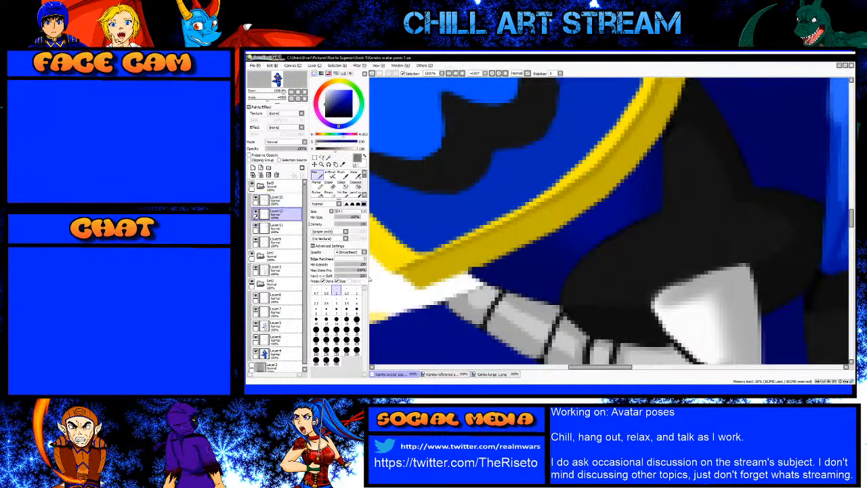
scroll(506, 331, "up", 1)
key("bracketright")
key("bracketright")
key("bracketright")
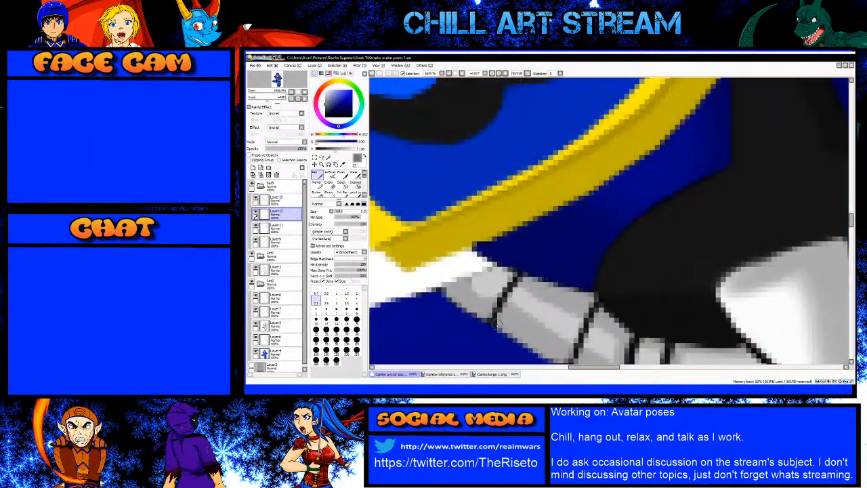
left_click_drag(493, 317, 520, 275)
Step: Paint over the second black fold line from the belt's left end in the same dark grey
scroll(532, 311, "down", 1)
scroll(532, 321, "up", 1)
left_click_drag(535, 310, 550, 274)
scroll(554, 262, "down", 4)
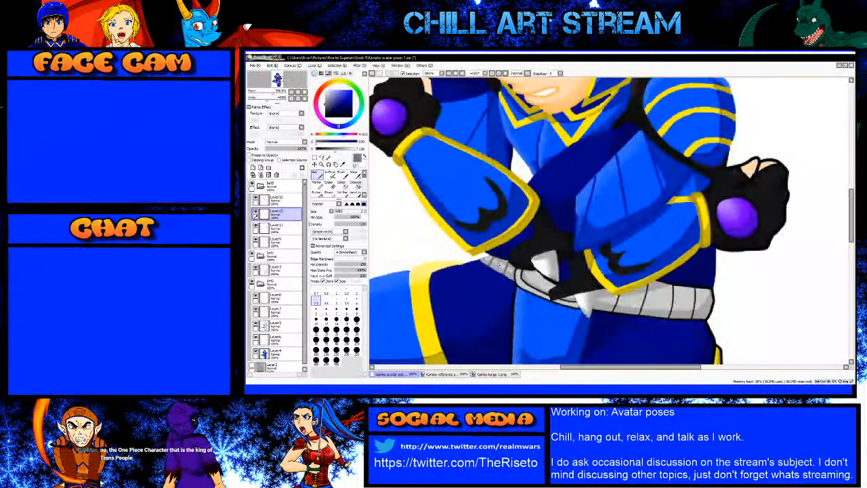
Step: Paint dark grey over the black fold line below the gold forearm tip, just right of the lower claw
scroll(513, 287, "up", 3)
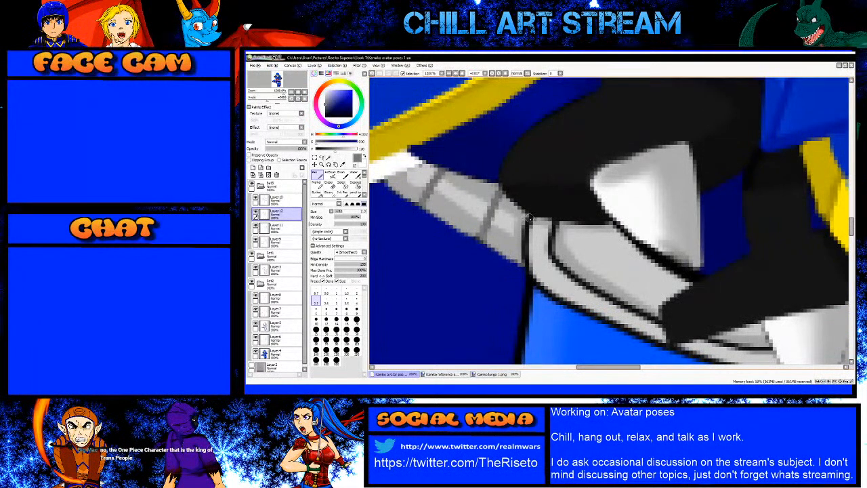
scroll(534, 231, "down", 3)
scroll(579, 254, "up", 3)
scroll(579, 254, "up", 2)
scroll(591, 277, "down", 1)
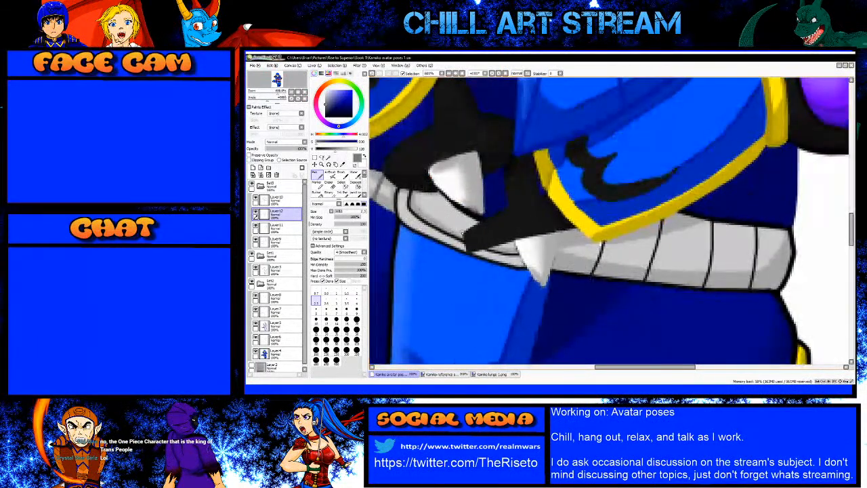
scroll(533, 245, "up", 2)
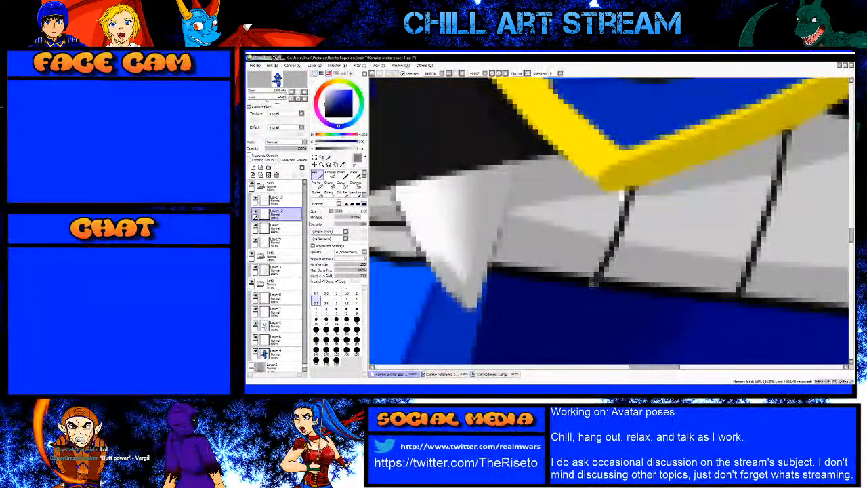
left_click_drag(595, 283, 614, 242)
left_click_drag(624, 212, 632, 192)
Step: Sample the belt's greys and touch up the pale spot beside the fold line under the gold tip, working on Layer4 and Layer5
right_click(648, 220)
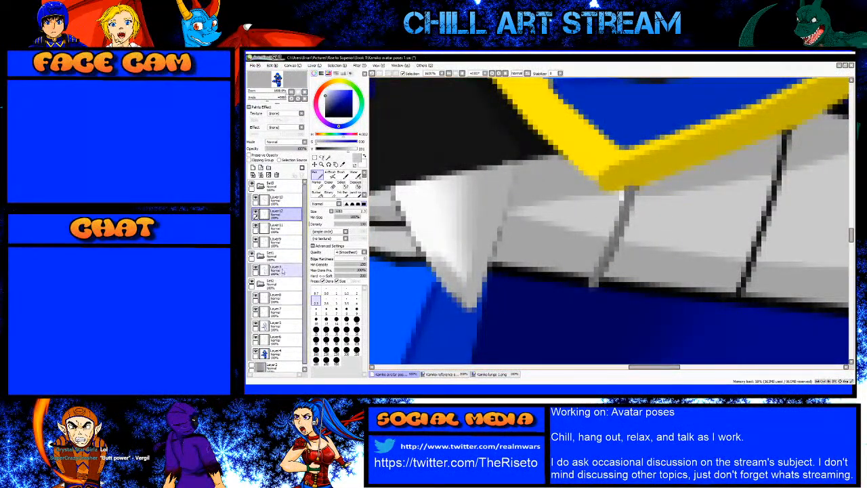
left_click(276, 353)
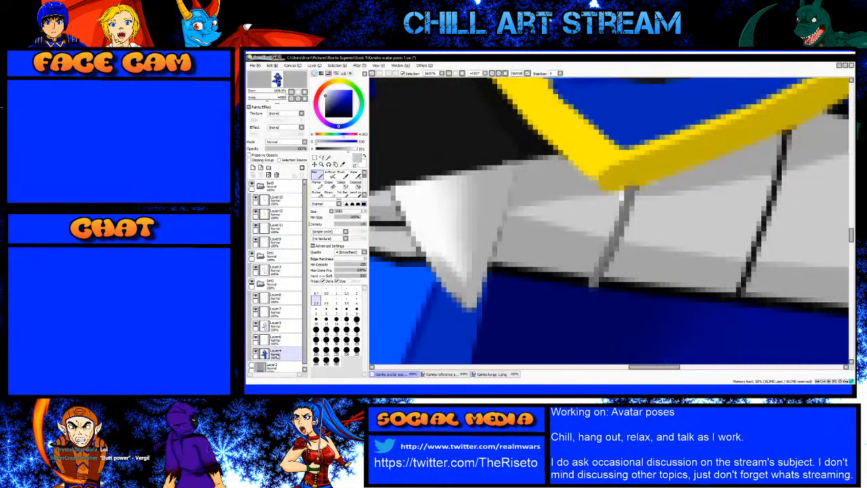
right_click(624, 200)
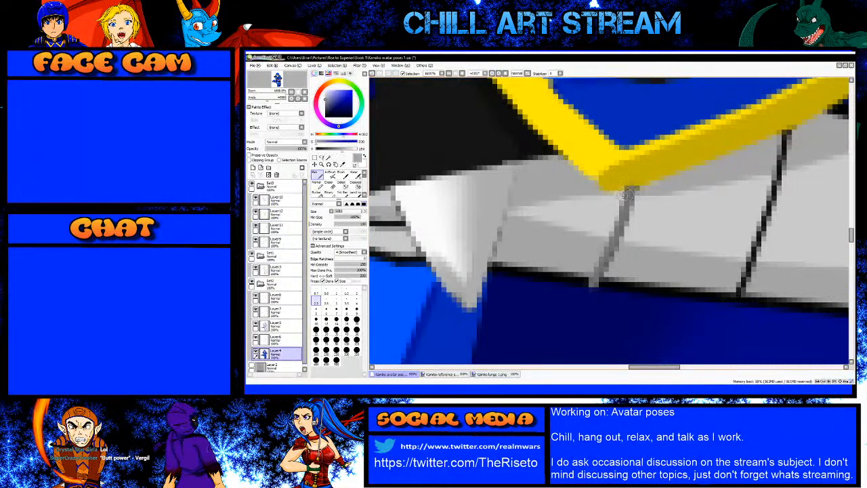
left_click(277, 325)
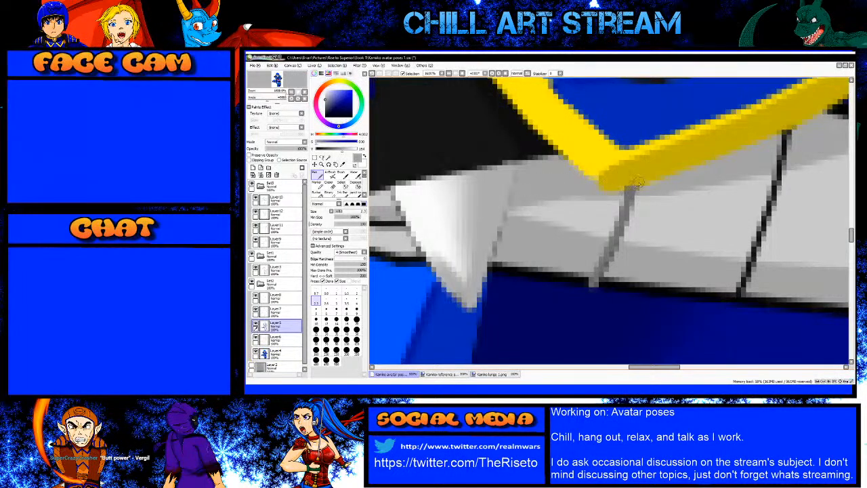
Step: Sample the fold line's dark grey and paint over the next black fold line to the right on Set3's second layer
right_click(613, 246)
left_click(285, 215)
scroll(564, 238, "down", 2)
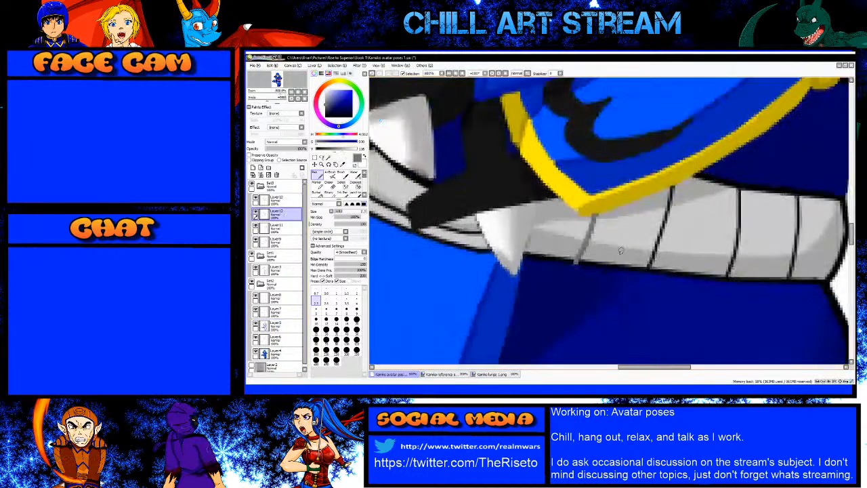
scroll(624, 250, "up", 2)
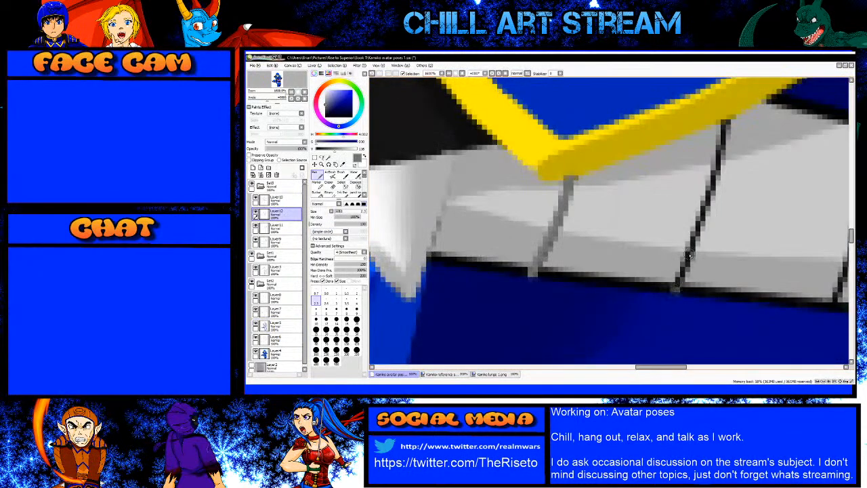
left_click_drag(692, 243, 675, 292)
left_click_drag(713, 181, 713, 181)
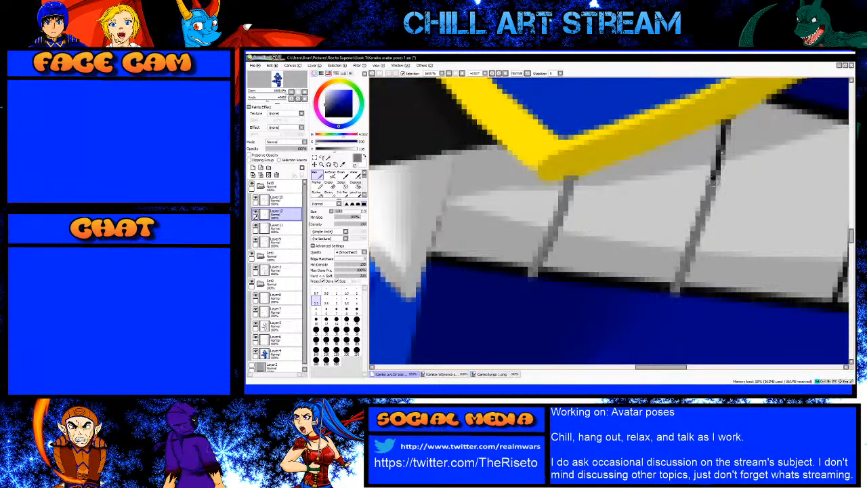
left_click_drag(725, 123, 724, 125)
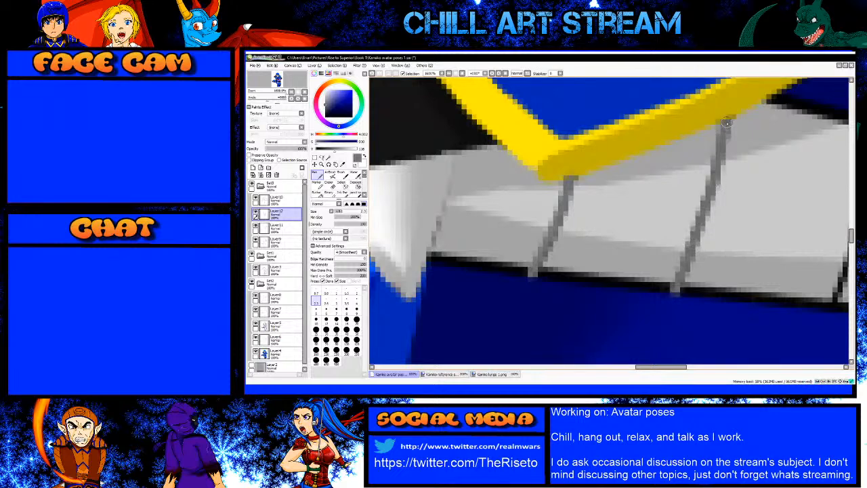
scroll(727, 123, "down", 5)
scroll(673, 253, "up", 5)
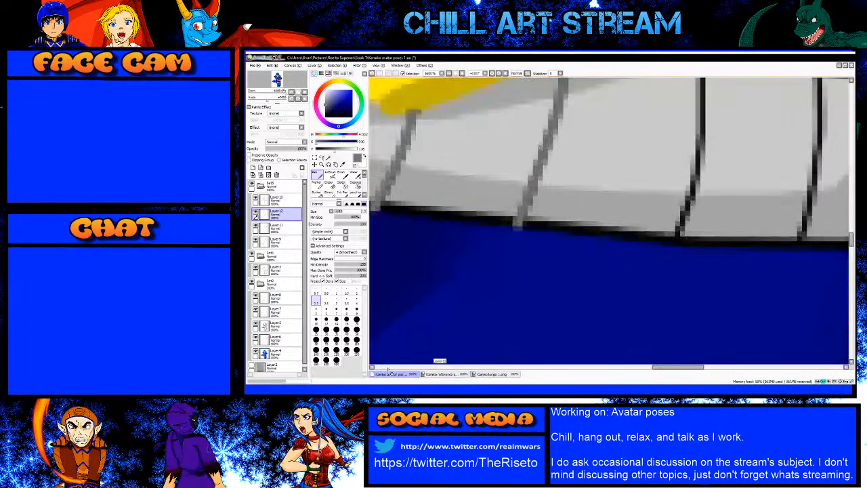
key("alt+Tab")
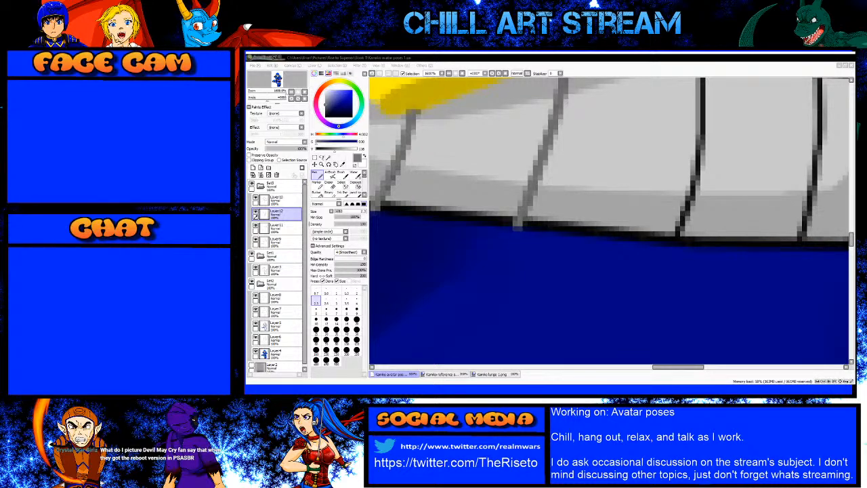
left_click(562, 279)
Step: Paint dark grey over the second-to-last black fold line near the belt's right end
scroll(562, 279, "down", 3)
scroll(600, 226, "up", 3)
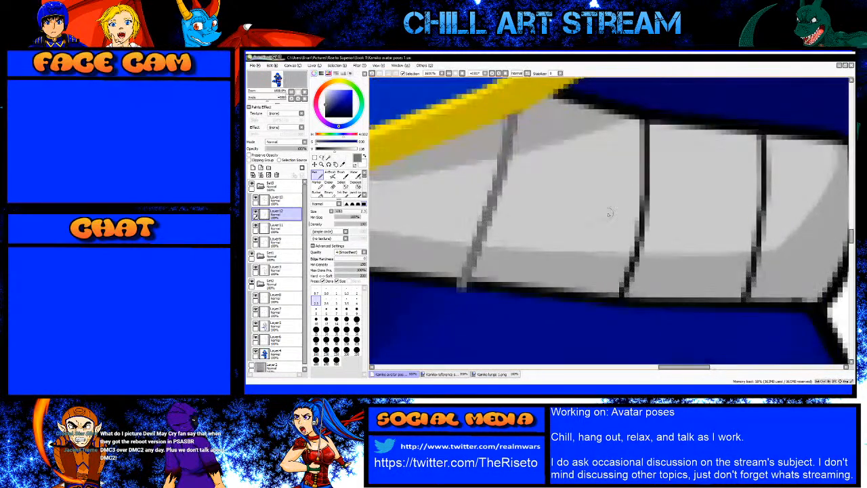
left_click_drag(647, 113, 648, 126)
left_click_drag(648, 201, 625, 293)
Step: Paint dark grey over the last black fold line at the belt's right end, finishing with a straight stroke up to the upper edge
scroll(618, 300, "down", 1)
scroll(563, 298, "up", 1)
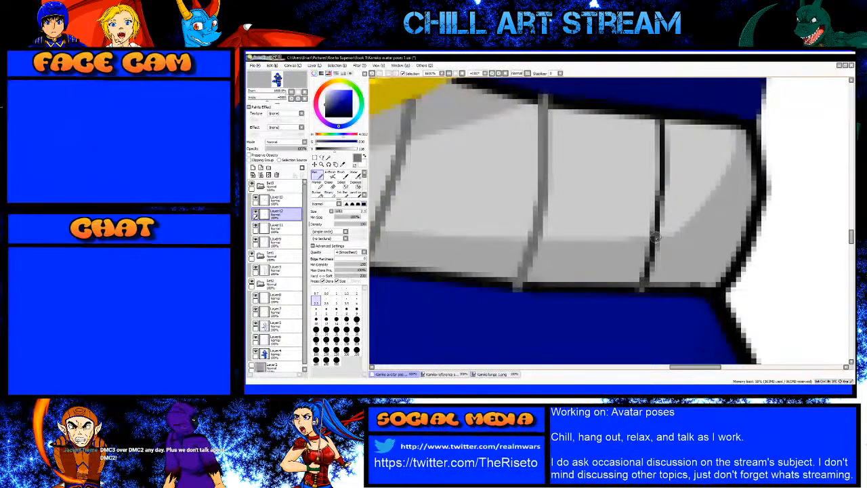
left_click_drag(654, 237, 660, 185)
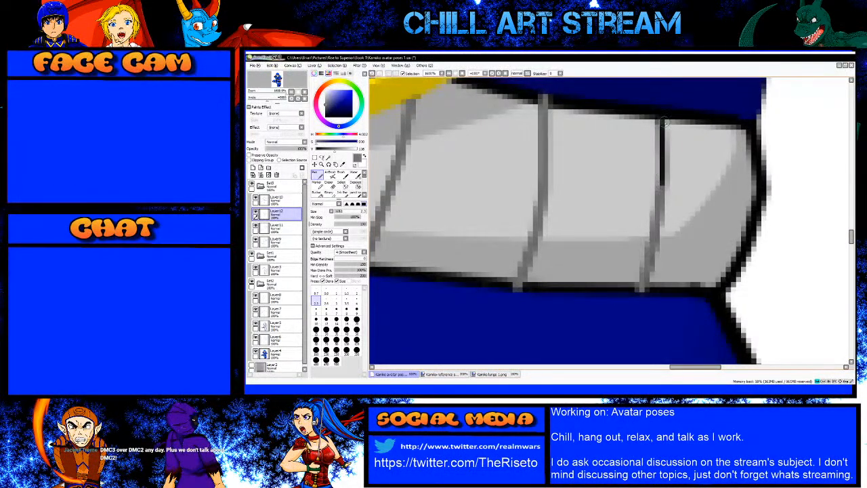
left_click(662, 113, "shift")
scroll(616, 172, "down", 5)
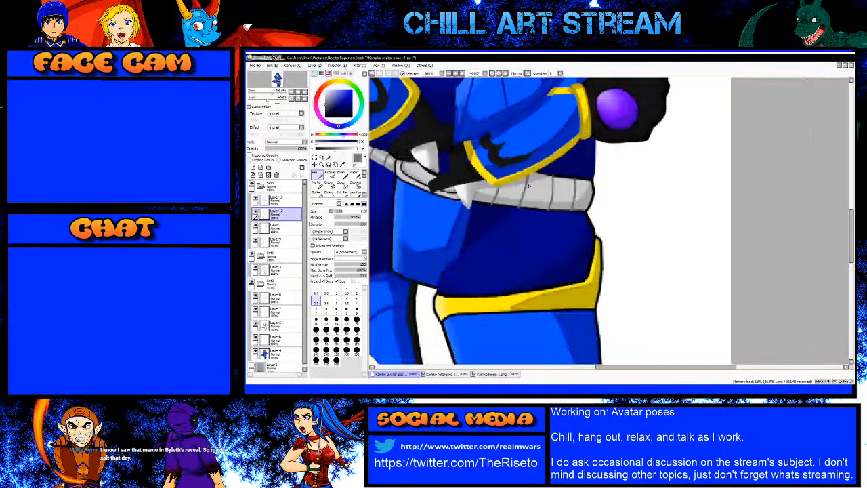
Step: Paint mid grey over the black outline along the belt's lower edge, from the claw rightward, with a larger brush on Layer11
scroll(504, 197, "up", 5)
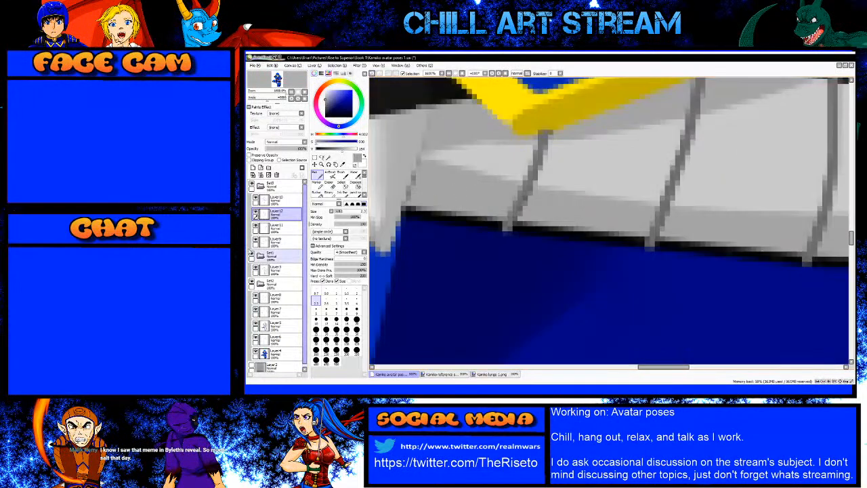
left_click(292, 229)
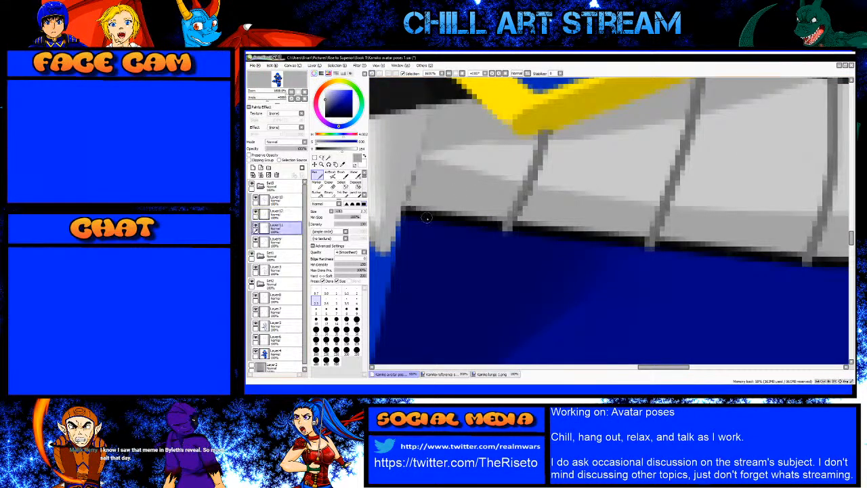
key("bracketright")
key("bracketright")
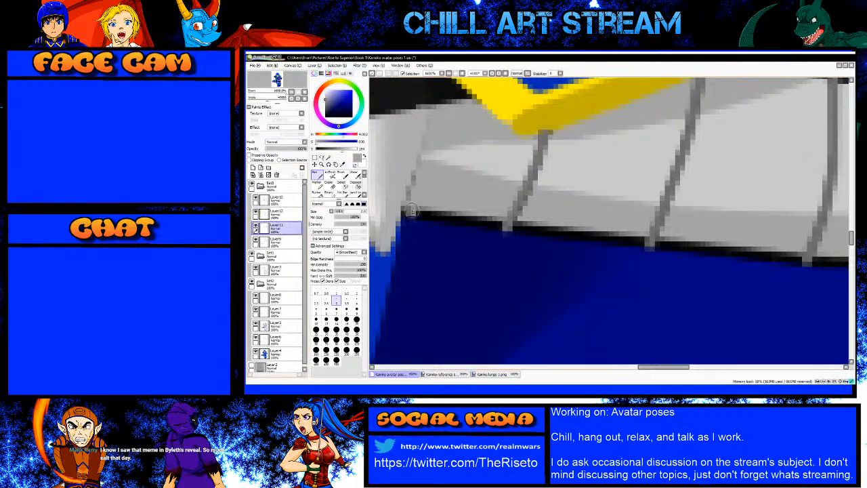
left_click_drag(483, 222, 679, 247)
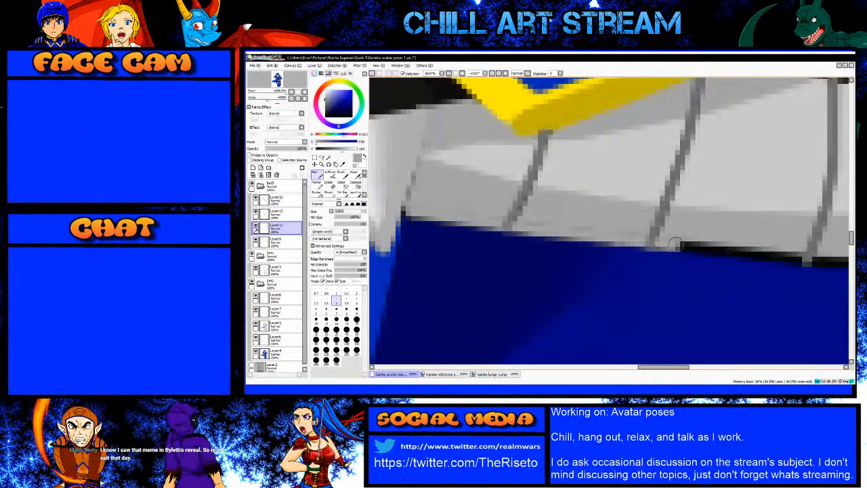
left_click(799, 259, "shift")
scroll(731, 271, "down", 1)
left_click_drag(732, 214, 660, 252)
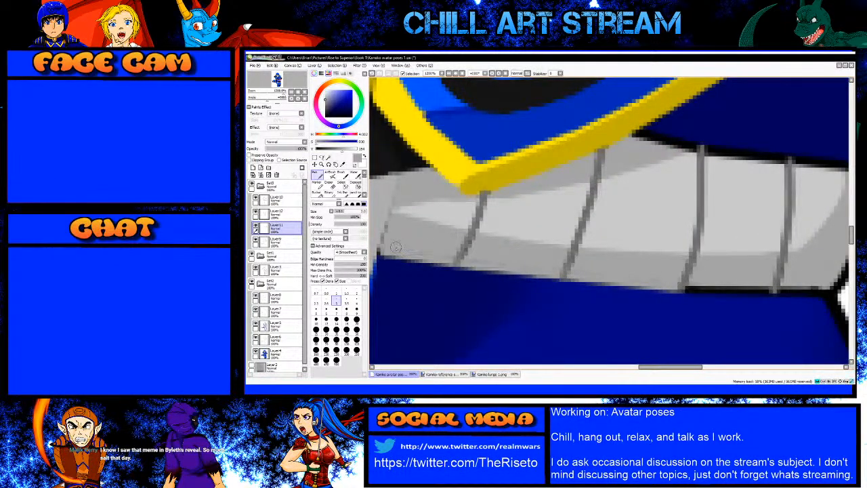
Step: Continue the mid grey over the rest of the belt's lower black outline, up to its right corner
scroll(528, 269, "down", 1)
scroll(635, 286, "up", 2)
left_click_drag(639, 284, 622, 285)
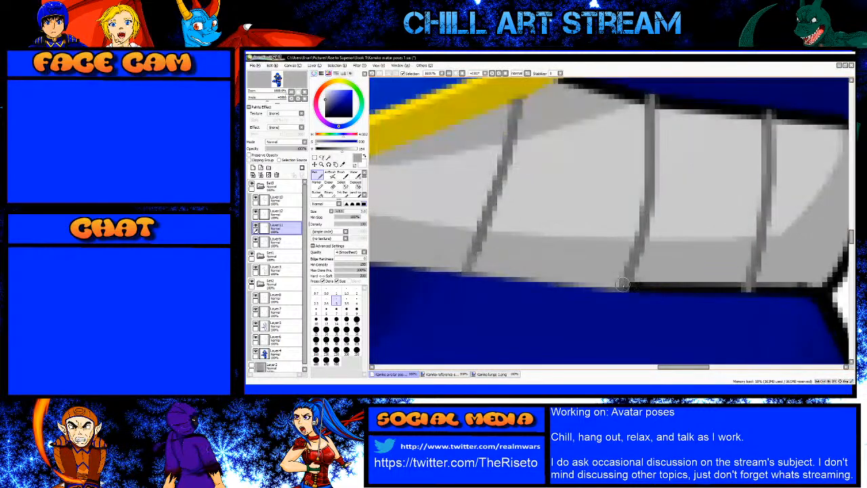
scroll(527, 268, "down", 2)
scroll(706, 295, "up", 2)
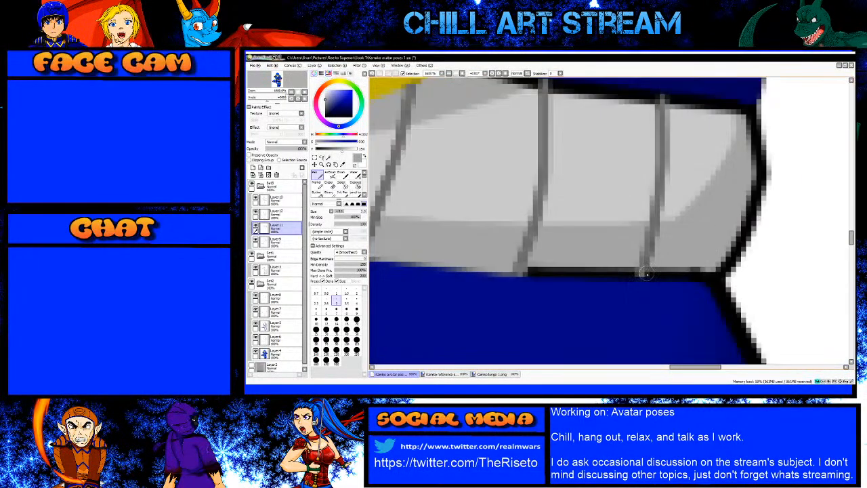
left_click(645, 273, "shift")
left_click(713, 273, "shift")
Step: Paint mid grey over the black outline around the belt's right end, up to the upper corner
left_click_drag(718, 273, 739, 238)
left_click_drag(734, 251, 743, 230)
left_click(758, 189, "shift")
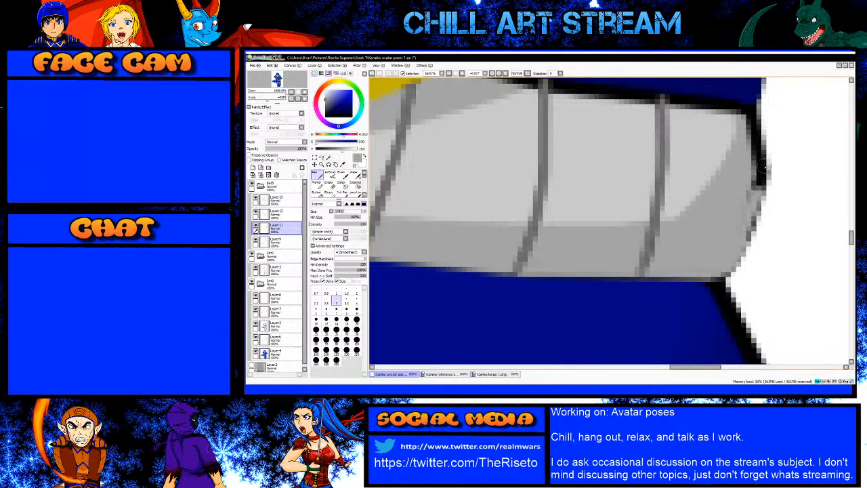
left_click(761, 166, "shift")
left_click(750, 114, "shift")
mouse_move(745, 110)
left_mouse_down()
mouse_move(756, 181)
mouse_move(743, 241)
left_mouse_up()
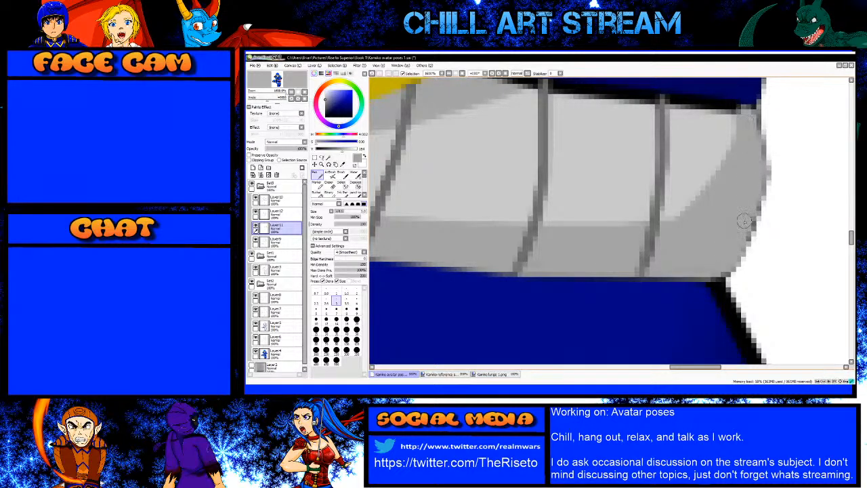
left_click_drag(739, 111, 736, 105)
Step: Sample the belt's light grey and paint over the upper black outline from the right end to the second fold line on Layer9
right_click(691, 138)
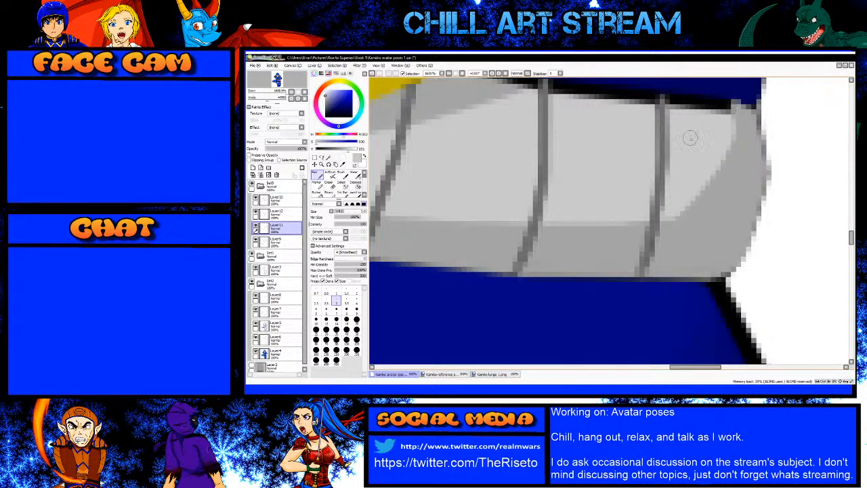
left_click(282, 239)
left_click_drag(724, 107, 612, 92)
left_click_drag(632, 170, 674, 215)
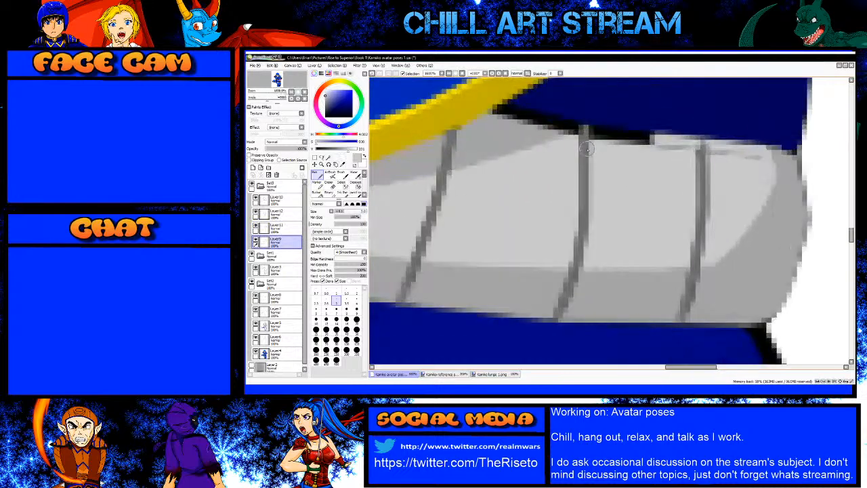
left_click(584, 133, "shift")
mouse_move(585, 133)
left_mouse_down()
mouse_move(764, 163)
mouse_move(619, 143)
left_mouse_up()
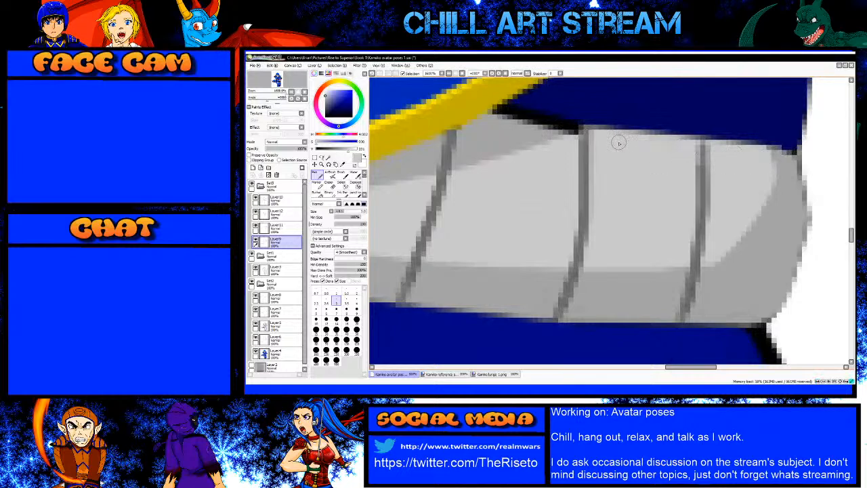
Step: Paint the sampled mid grey over the remaining upper belt outline up to the gold trim on Layer11
mouse_move(572, 130)
left_mouse_down()
mouse_move(591, 131)
mouse_move(510, 111)
mouse_move(494, 117)
mouse_move(554, 131)
mouse_move(515, 118)
mouse_move(487, 123)
left_mouse_up()
right_click(498, 133)
left_click(294, 231)
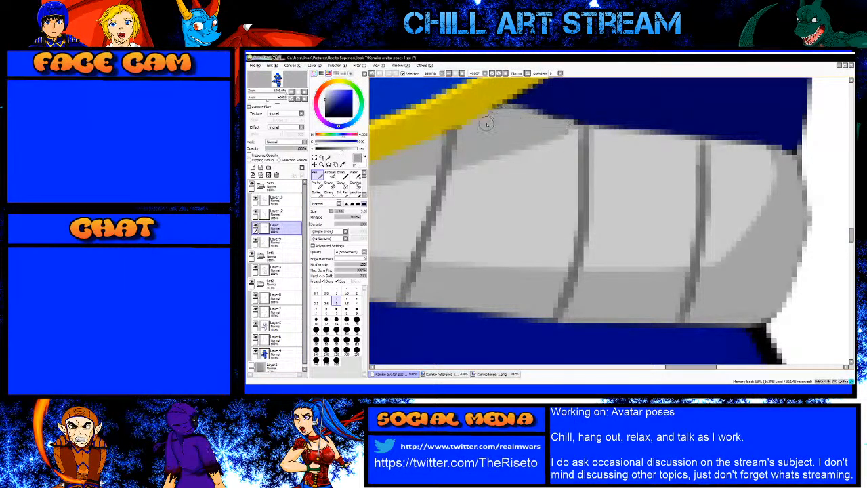
Step: Erase the leftover outline around the belt's right end on Layer3 with an enlarged eraser
scroll(515, 182, "down", 3)
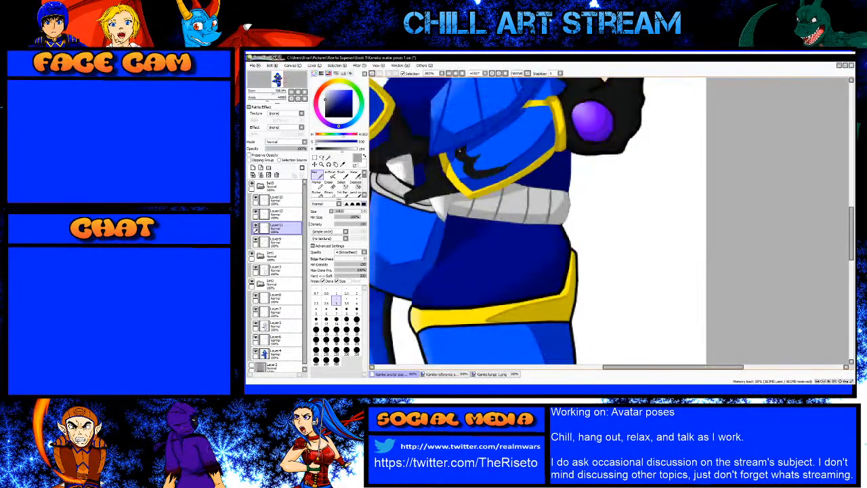
scroll(477, 160, "up", 2)
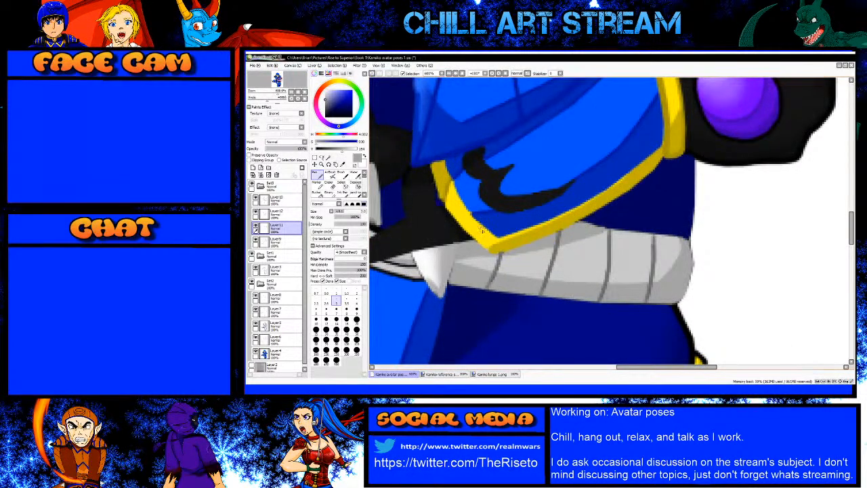
left_click(274, 269)
key("e")
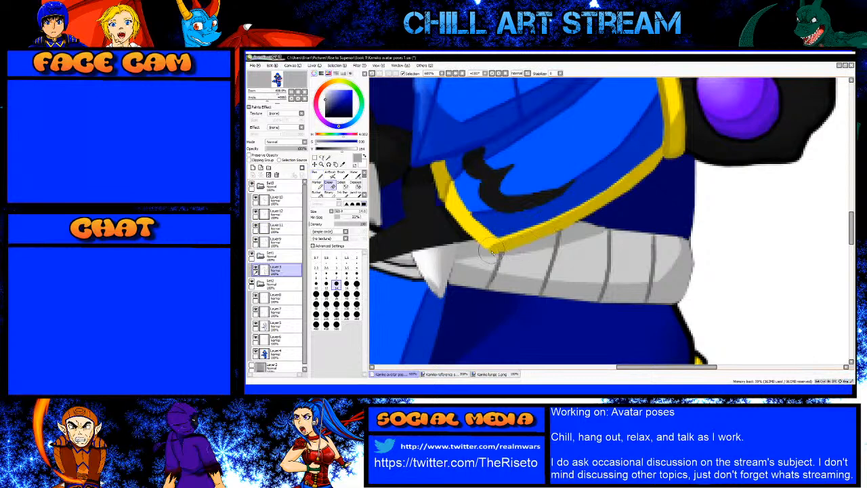
key("bracketright")
key("bracketright")
key("bracketright")
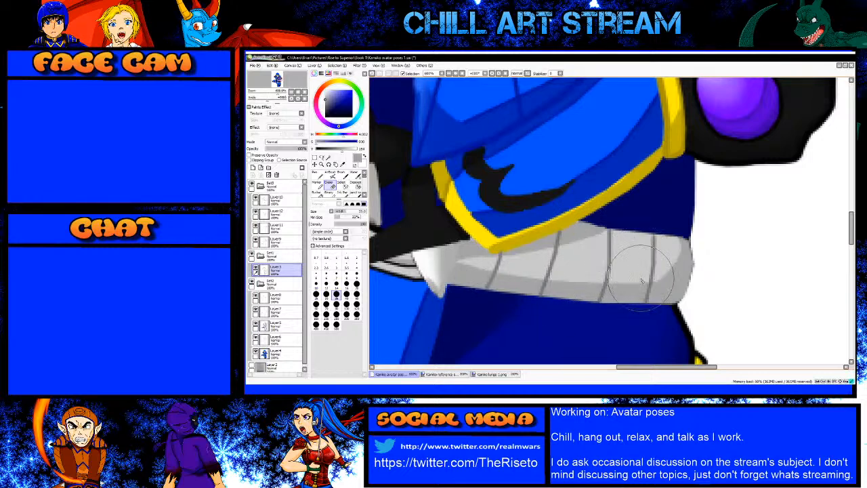
left_click_drag(718, 272, 709, 225)
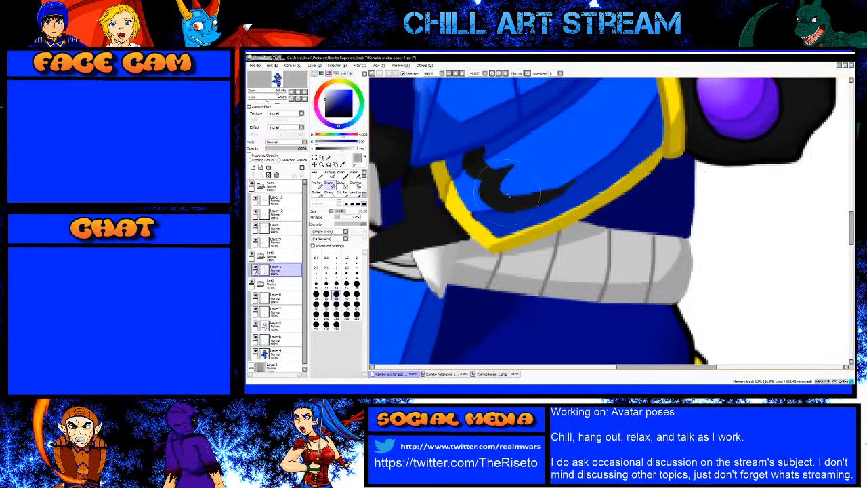
Step: Sample the forearm emblem's black and touch up the emblem on Layer4, reducing the brush for fine detail
scroll(515, 188, "up", 3)
scroll(516, 191, "down", 1)
scroll(526, 229, "up", 1)
right_click(533, 229)
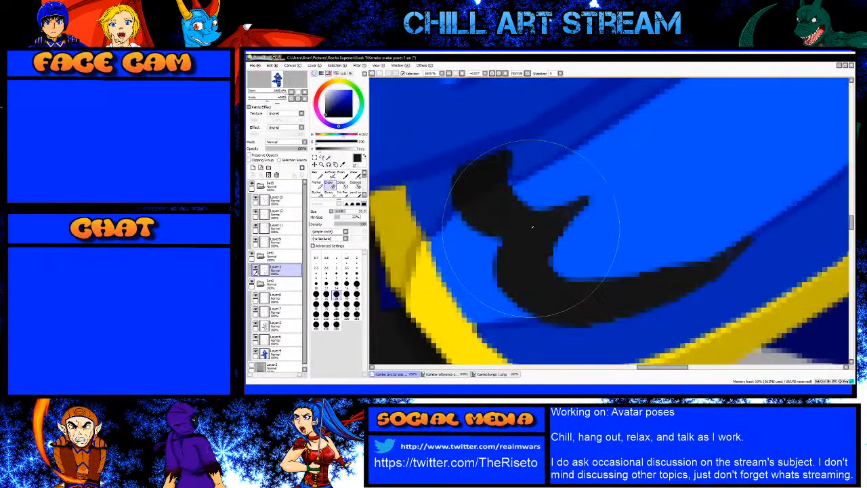
left_click(277, 350)
key("n")
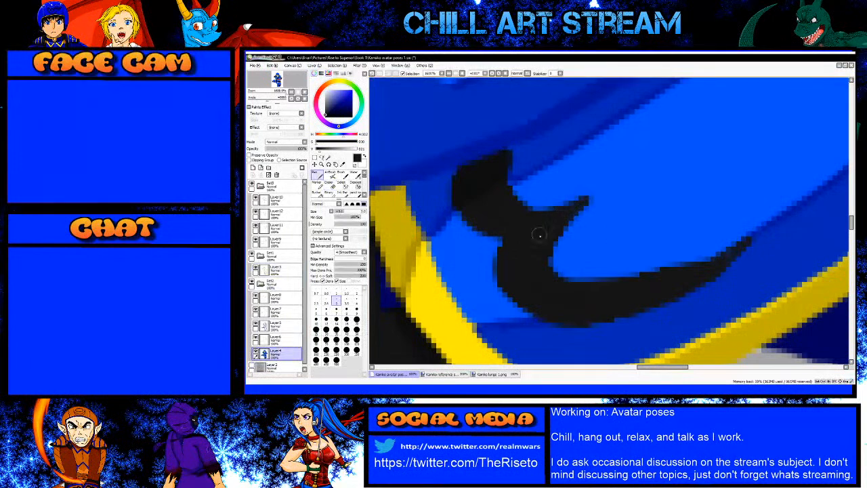
scroll(515, 217, "down", 3)
scroll(518, 216, "up", 2)
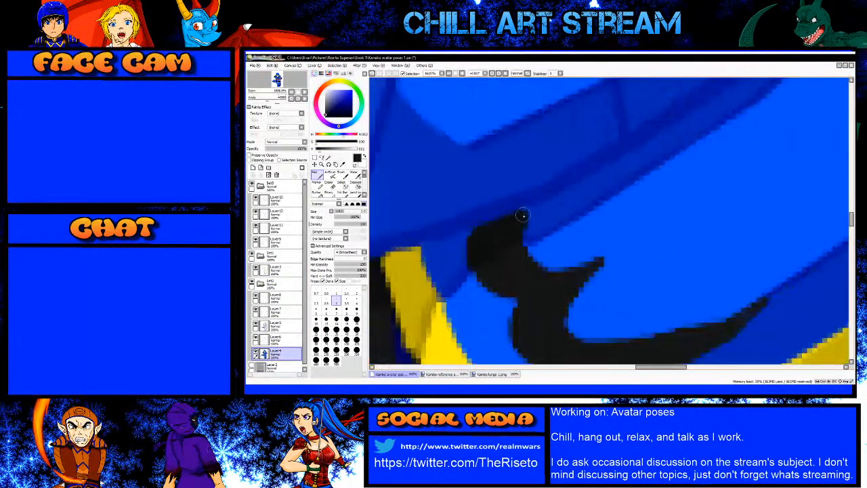
right_click(504, 235)
key("bracketleft")
key("bracketleft")
key("bracketleft")
key("bracketleft")
key("bracketleft")
scroll(521, 216, "down", 4)
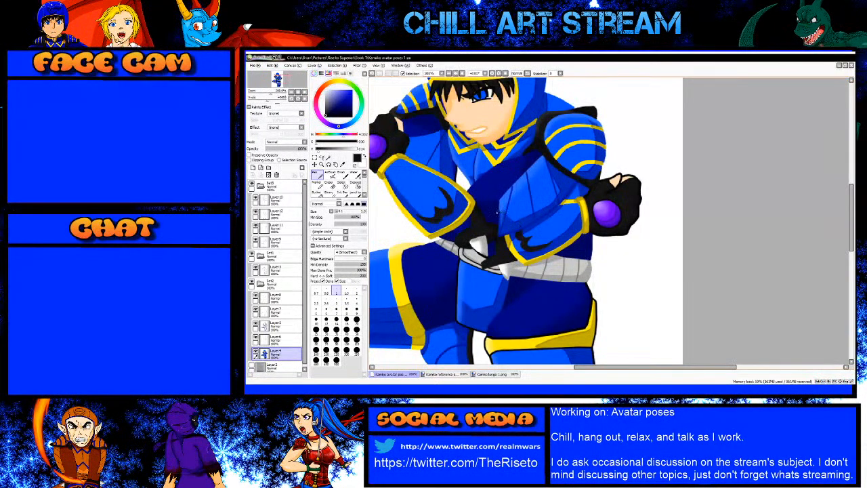
Step: Sample the dark navy beside the upper claw and paint over the black outline along the claw's lower edge on Layer9
scroll(498, 212, "up", 2)
scroll(578, 239, "up", 3)
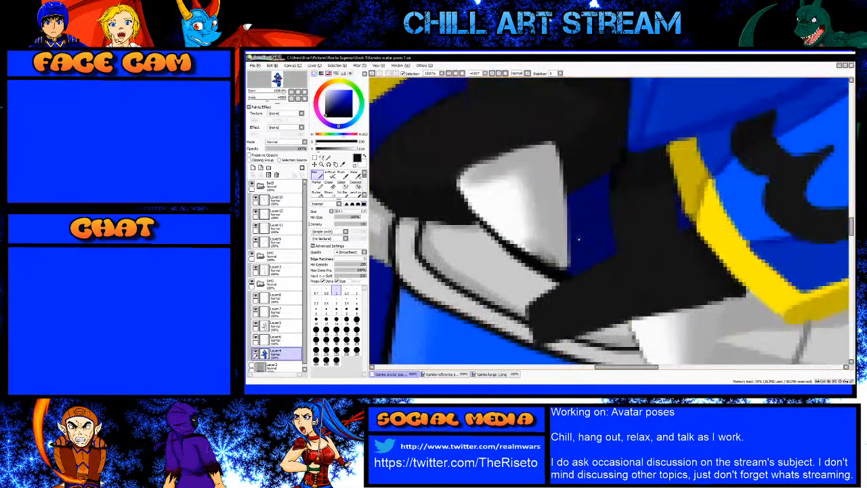
right_click(589, 239)
left_click(285, 242)
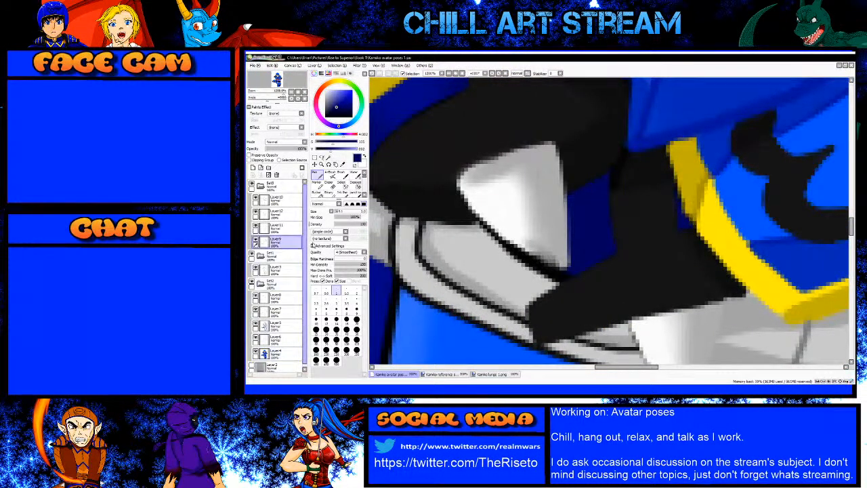
scroll(502, 271, "up", 1)
key("bracketright")
key("bracketright")
key("bracketright")
key("bracketright")
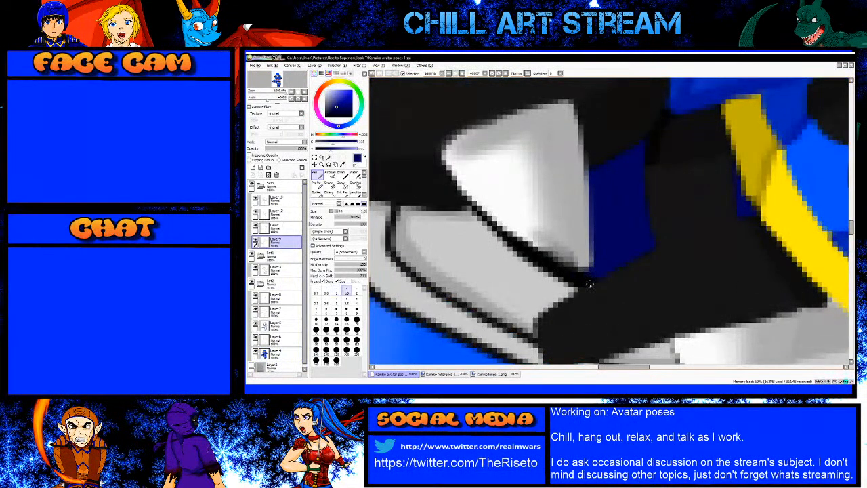
mouse_move(568, 273)
left_mouse_down()
mouse_move(516, 244)
mouse_move(470, 201)
left_mouse_up()
key("bracketleft")
key("bracketleft")
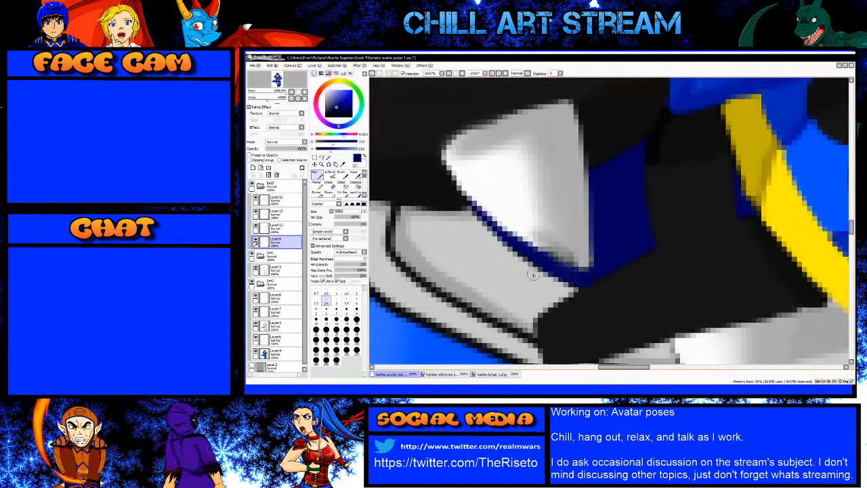
Step: Clean up the leftover outline around the upper claw with the Eraser on Layer3
scroll(534, 273, "down", 2)
left_click(275, 268)
key("e")
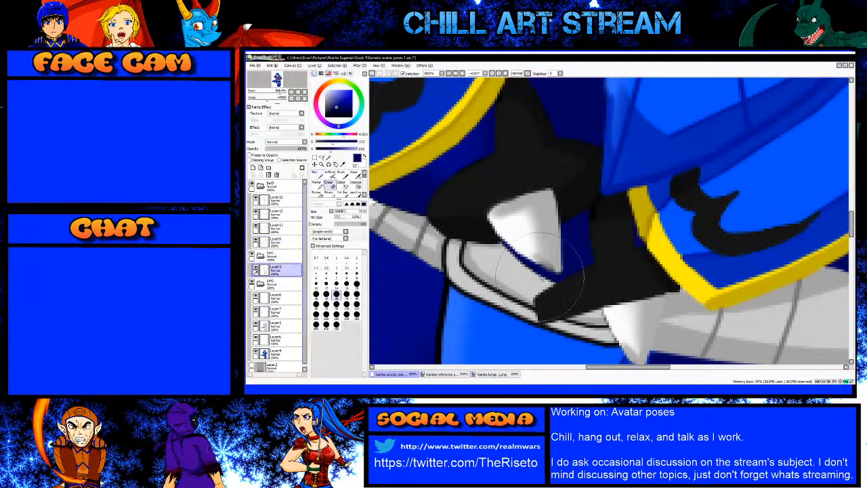
scroll(583, 259, "up", 2)
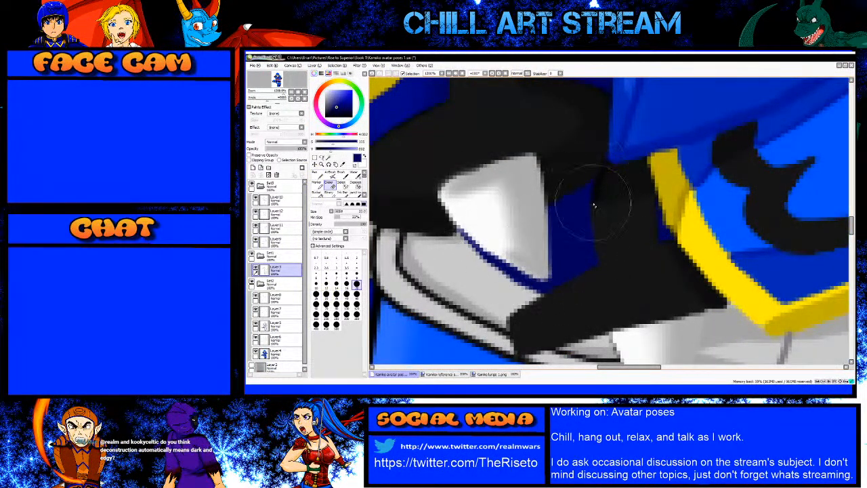
scroll(596, 177, "down", 2)
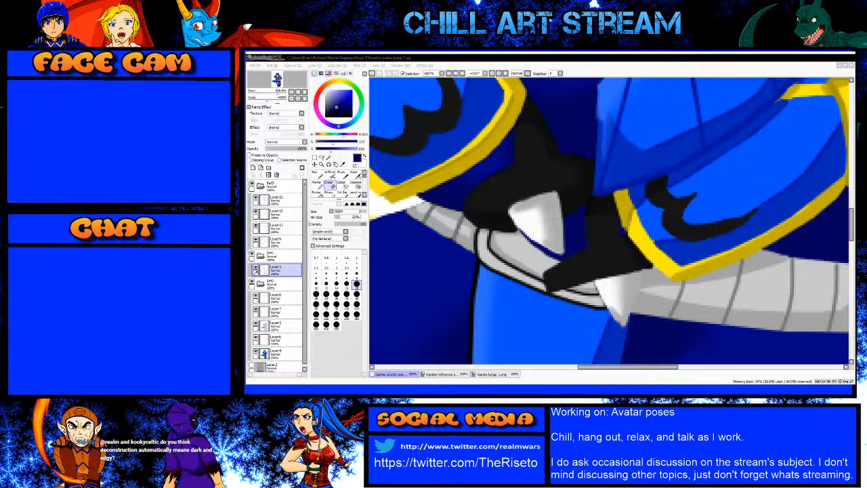
left_click(396, 373)
left_click_drag(522, 227, 545, 244)
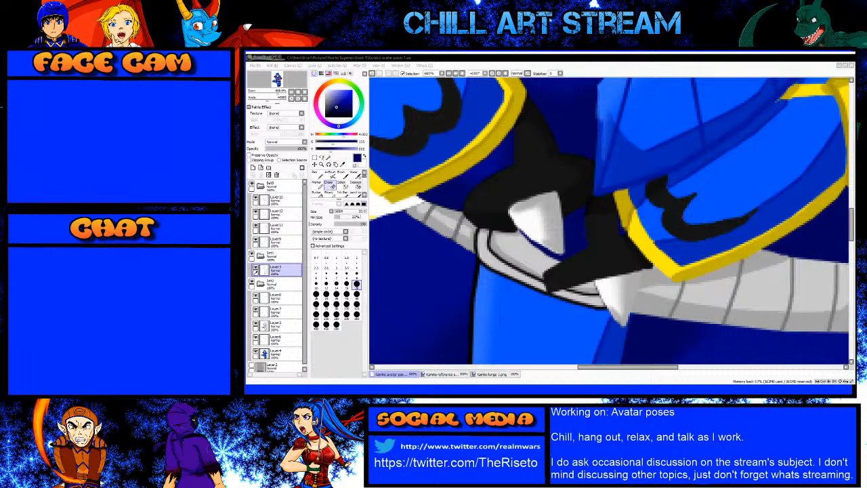
Step: Sample the belt fold's dark grey and paint over the black inner line of the belt strip below the upper claw on Set3's topmost layer
scroll(523, 258, "down", 3)
scroll(514, 250, "up", 2)
scroll(503, 250, "up", 4)
right_click(502, 263)
key("n")
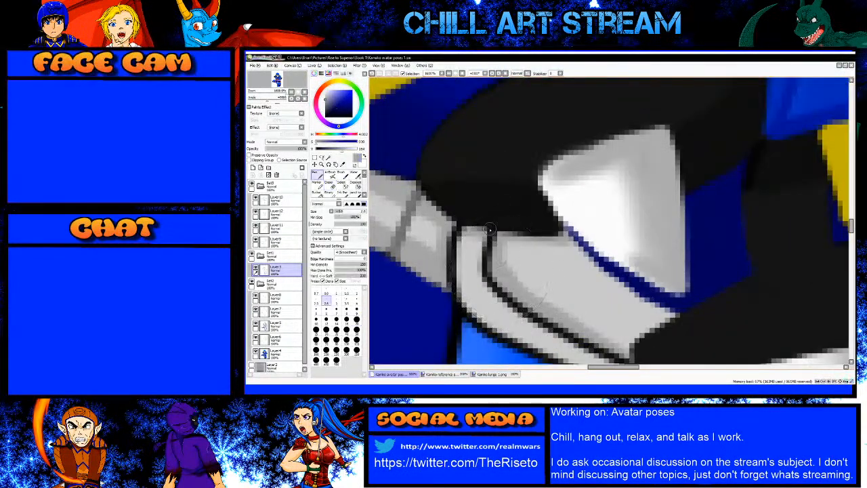
left_click(276, 199)
right_click(409, 208)
mouse_move(493, 233)
left_mouse_down()
mouse_move(485, 268)
mouse_move(496, 289)
left_mouse_up()
scroll(467, 239, "down", 3)
scroll(496, 287, "up", 3)
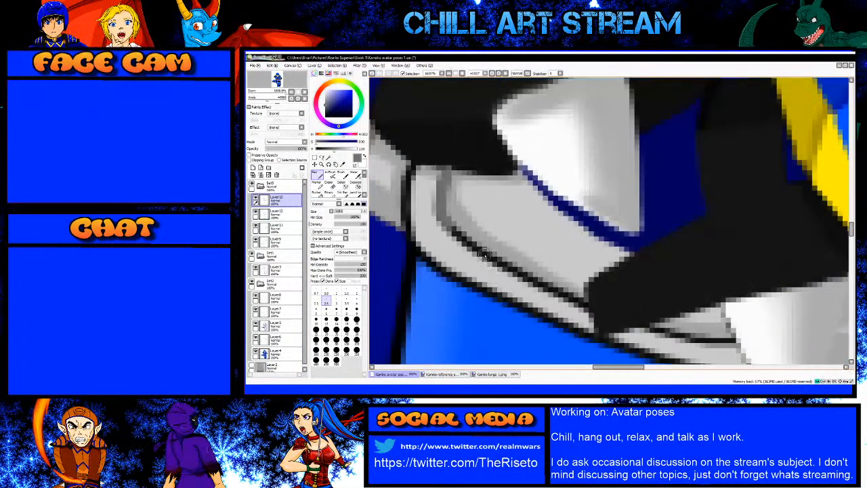
left_click(488, 257, "shift")
left_click(551, 290, "shift")
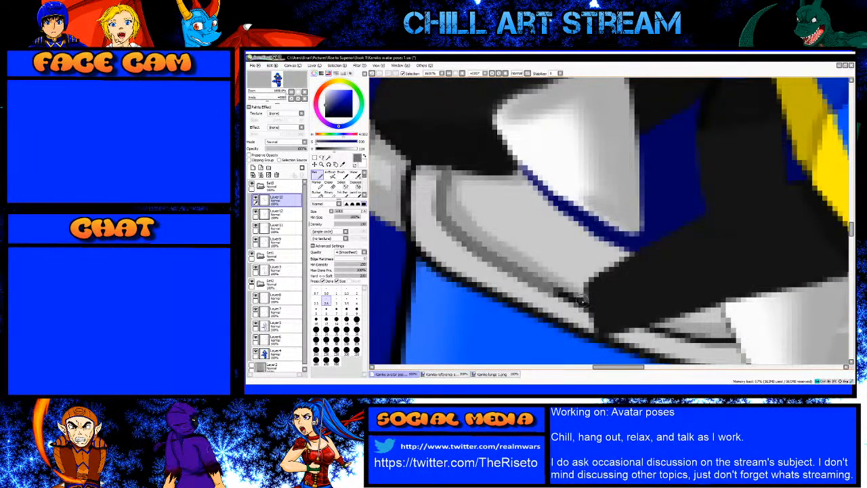
scroll(575, 298, "down", 2)
scroll(556, 284, "up", 2)
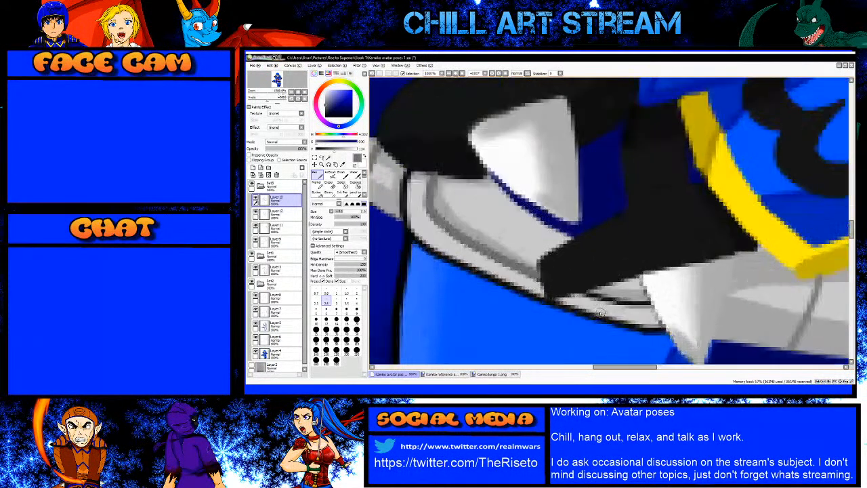
Step: Paint the belt strip's remaining black inner line dark grey between the gloved finger and the lower claw
scroll(554, 283, "up", 1)
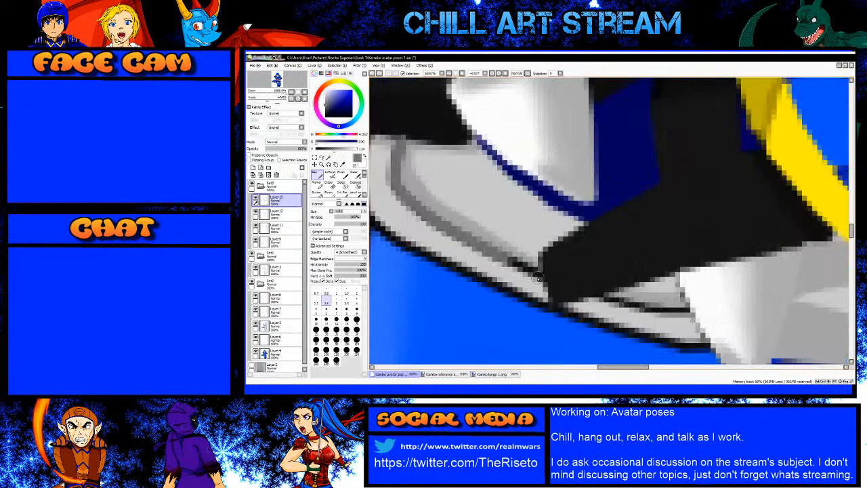
left_click(609, 298)
left_click(651, 308, "shift")
left_click(687, 310, "shift")
scroll(614, 291, "down", 2)
scroll(514, 243, "up", 2)
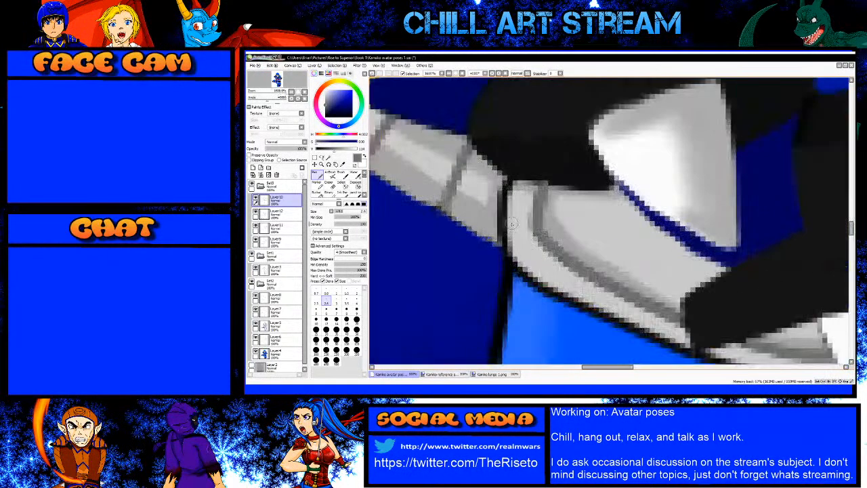
Step: Cover the black outline down the belt strip's left edge and around its lower-left corner in dark grey
mouse_move(506, 182)
left_mouse_down()
mouse_move(499, 225)
mouse_move(513, 265)
left_mouse_up()
left_click(539, 286, "shift")
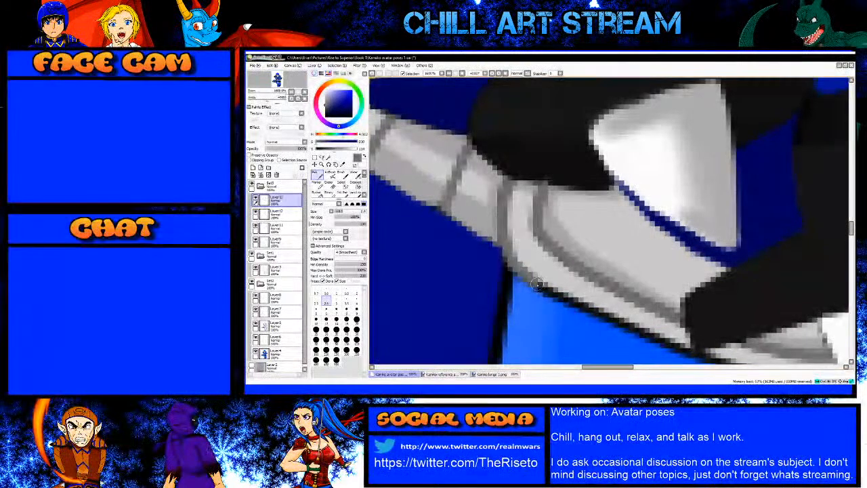
scroll(599, 315, "down", 2)
scroll(629, 299, "up", 2)
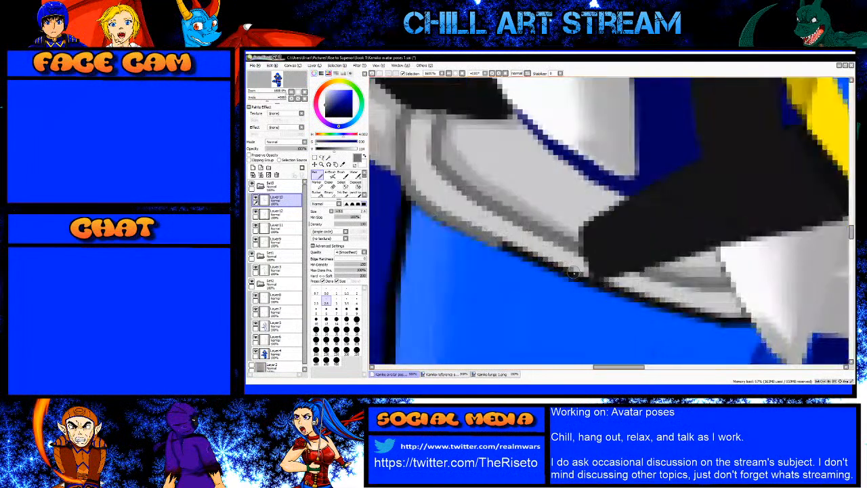
Step: Paint the black outline along the belt strip's lower edge dark grey up to the lower claw, undoing the last stray stroke
left_click_drag(647, 302, 588, 278)
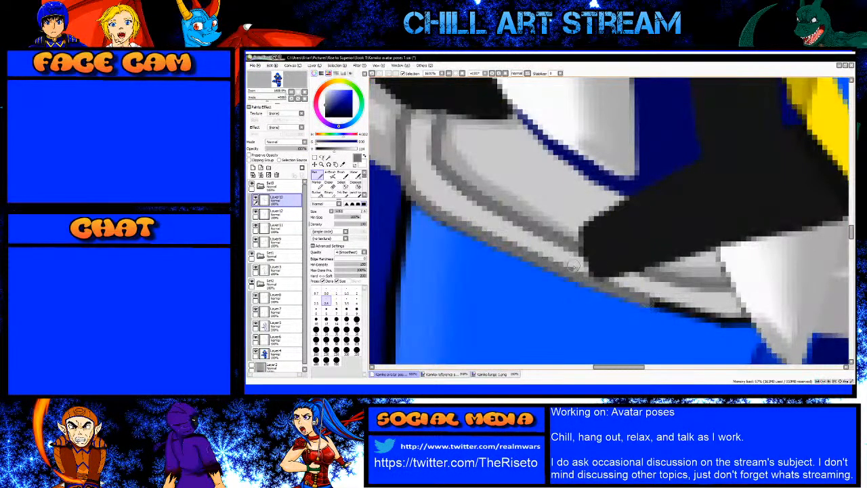
scroll(588, 271, "down", 2)
scroll(637, 294, "up", 2)
left_click(609, 259, "shift")
left_click(627, 258, "shift")
mouse_move(629, 258)
left_mouse_down()
mouse_move(603, 254)
mouse_move(629, 259)
mouse_move(621, 257)
left_mouse_up()
key("ctrl+z")
Step: Sample the belt's light grey and cover the strip's left and lower outer outline up to the gloved finger with a larger pen
scroll(593, 242, "down", 4)
right_click(594, 242)
scroll(525, 201, "up", 4)
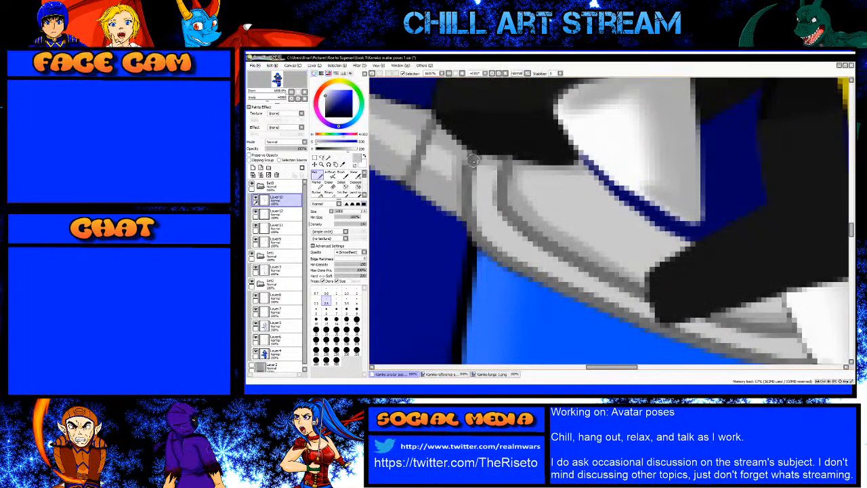
key("bracketright")
key("bracketright")
mouse_move(476, 162)
left_mouse_down()
mouse_move(484, 240)
mouse_move(646, 322)
left_mouse_up()
scroll(617, 289, "down", 2)
scroll(612, 257, "up", 2)
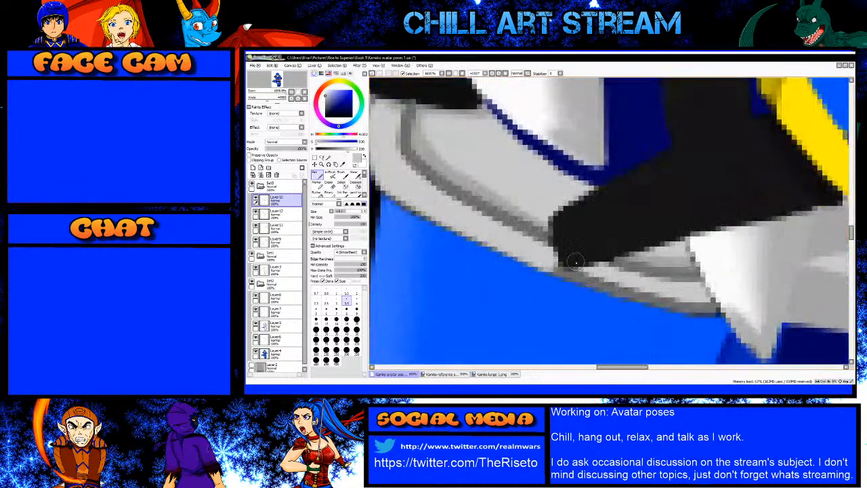
Step: Lighten the belt's lower outline from the gloved finger to the lower claw in light grey with a smaller pen
key("bracketleft")
key("bracketleft")
key("bracketleft")
mouse_move(558, 269)
left_mouse_down()
mouse_move(707, 303)
mouse_move(692, 302)
left_mouse_up()
key("bracketright")
key("bracketright")
scroll(680, 300, "down", 5)
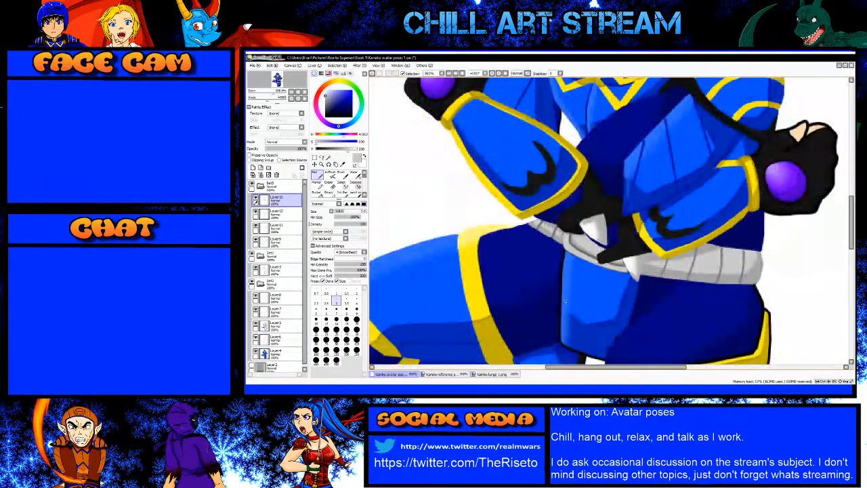
Step: Sample the bright blue below the belt and paint over the upper part of the blue panel's black left outline on Layer12
scroll(574, 326, "up", 4)
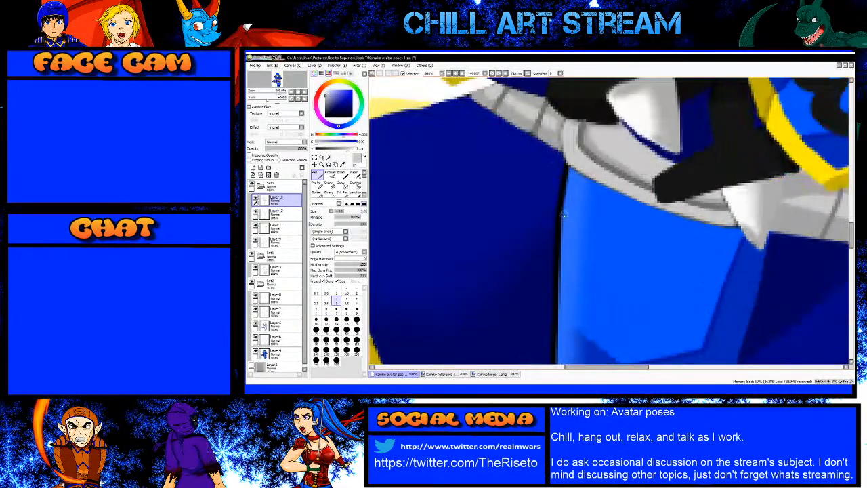
left_click(569, 215, "alt")
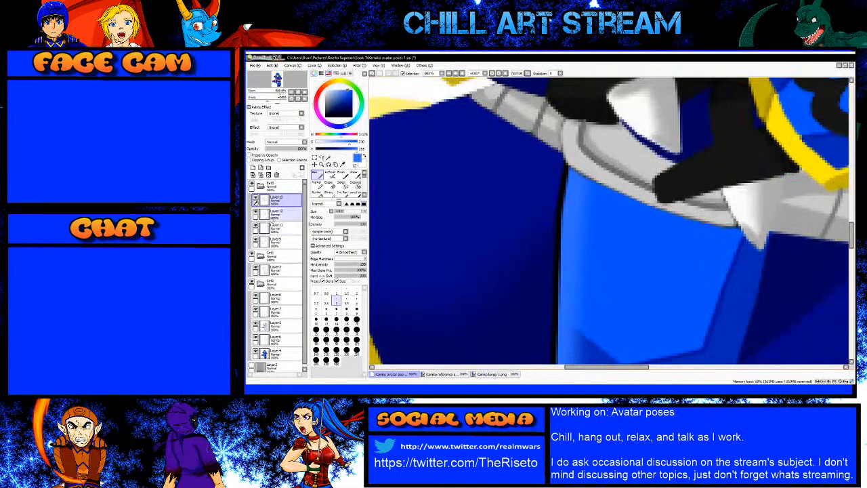
left_click(331, 173)
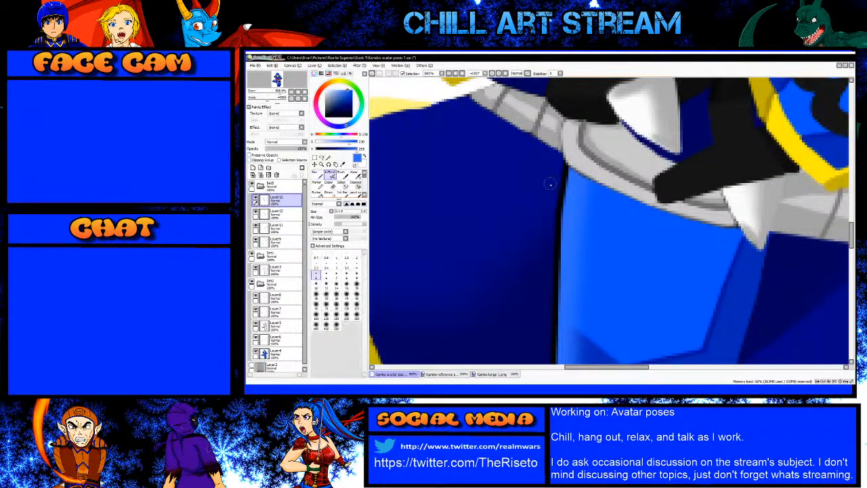
left_click(317, 174)
scroll(480, 197, "up", 2)
left_click(281, 214)
scroll(557, 164, "up", 1)
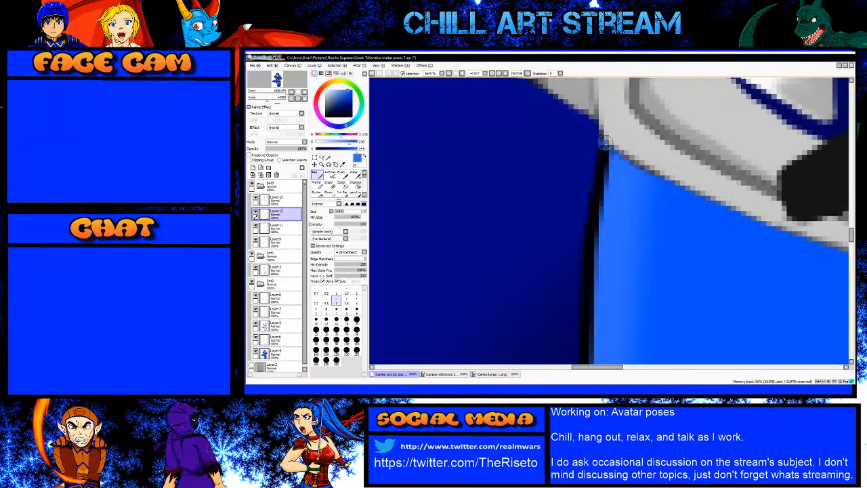
key("bracketright")
key("bracketright")
left_click(604, 154)
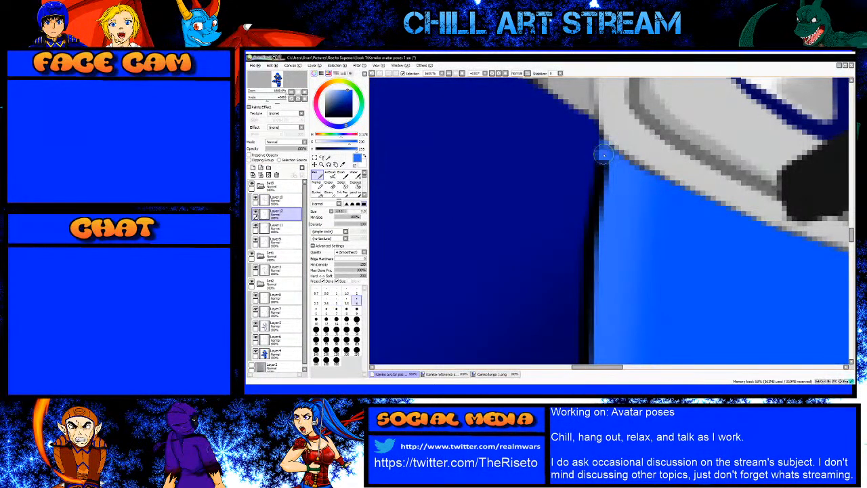
left_click(592, 222, "shift")
left_click(589, 307, "shift")
Step: Extend the bright blue over the panel's black left outline down to its lower-left corner
scroll(588, 306, "down", 3)
scroll(577, 321, "up", 3)
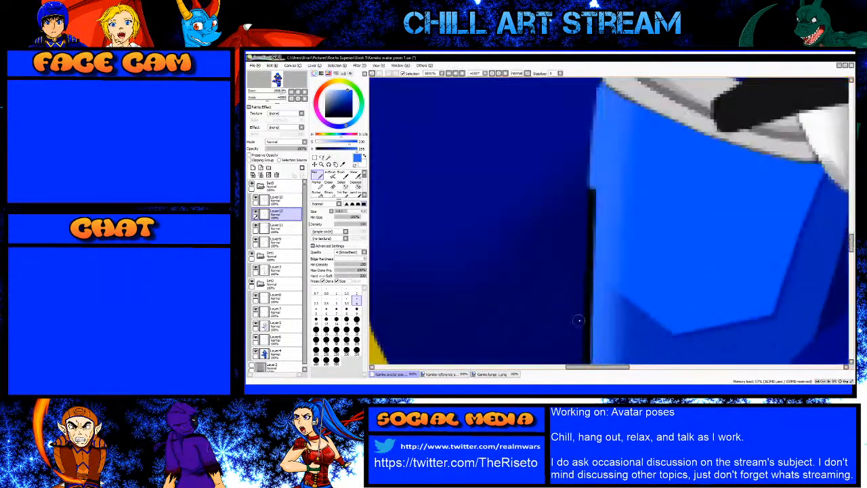
left_click(598, 253, "shift")
scroll(597, 254, "down", 3)
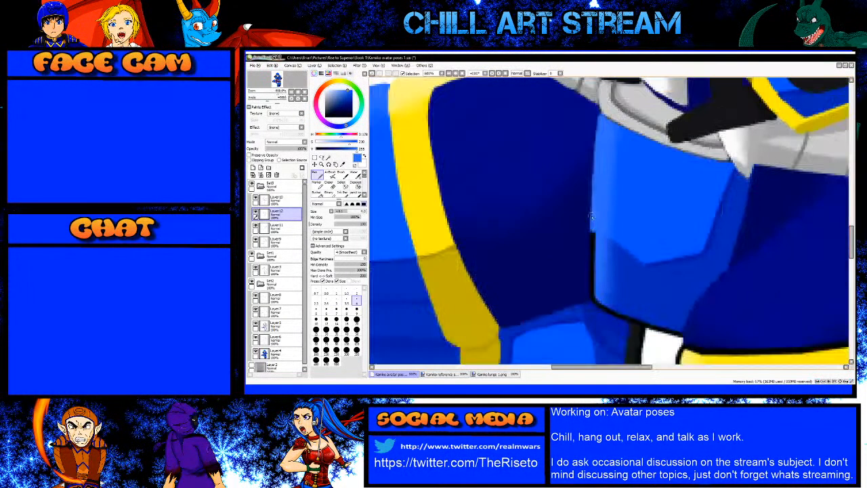
scroll(593, 300, "up", 3)
left_click(596, 290, "shift")
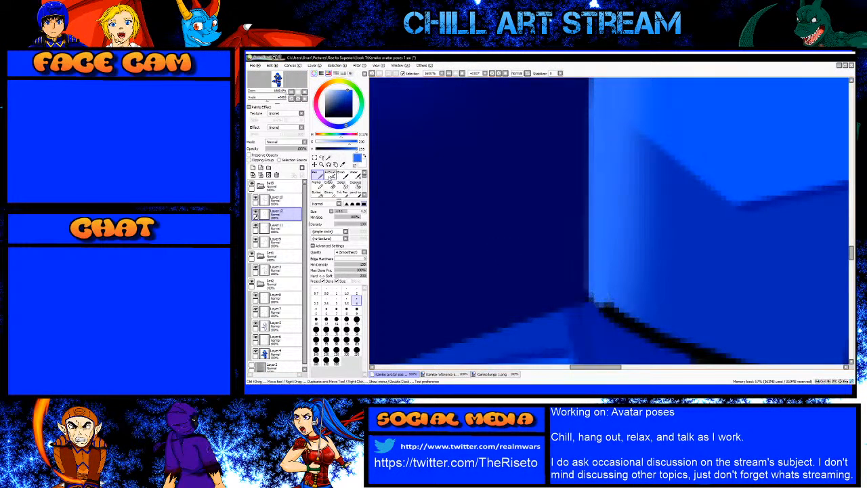
left_click(330, 177)
scroll(559, 192, "down", 3)
scroll(610, 267, "up", 3)
mouse_move(548, 229)
left_mouse_down()
mouse_move(583, 260)
mouse_move(575, 251)
left_mouse_up()
key("ctrl+z")
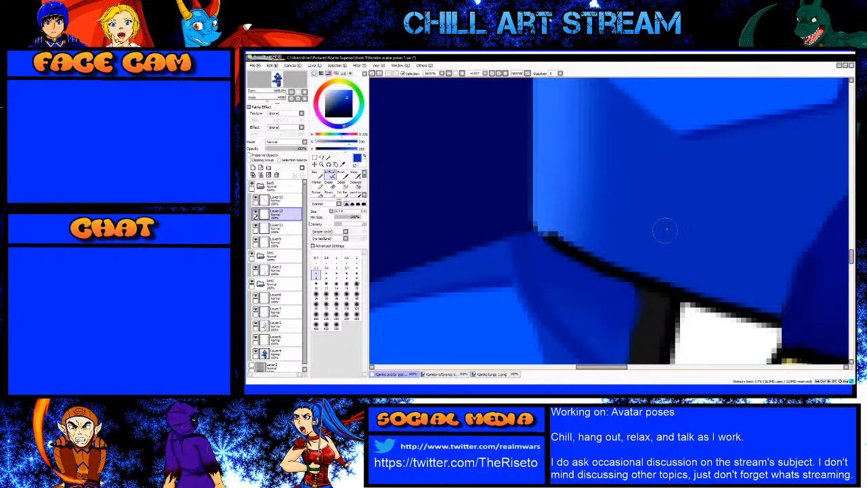
Step: Paint over the black outline along the blue panel's bottom edge in the shaded blue with the Pen on Layer11
left_click(283, 227)
key("n")
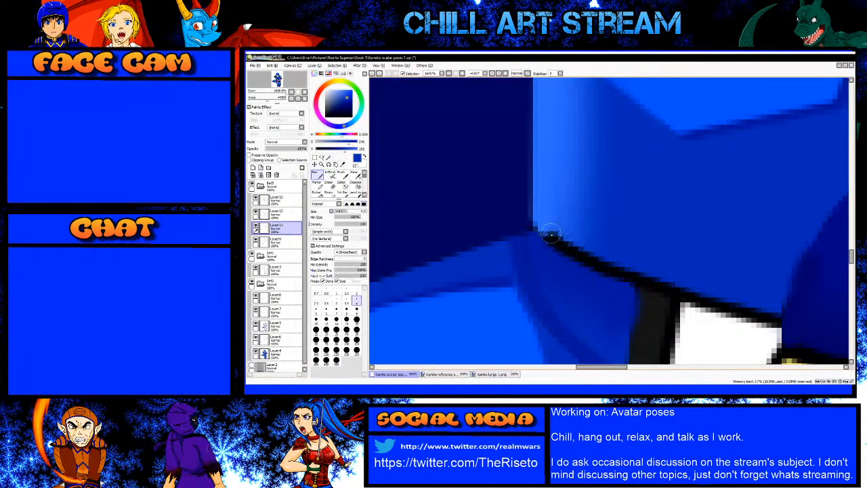
left_click_drag(557, 240, 575, 254)
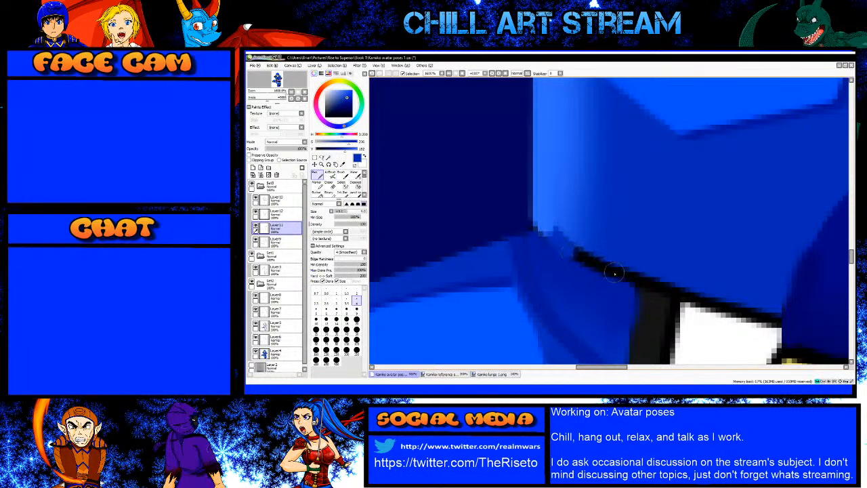
left_click(616, 273, "shift")
left_click(667, 287, "shift")
left_click_drag(760, 330, 678, 293)
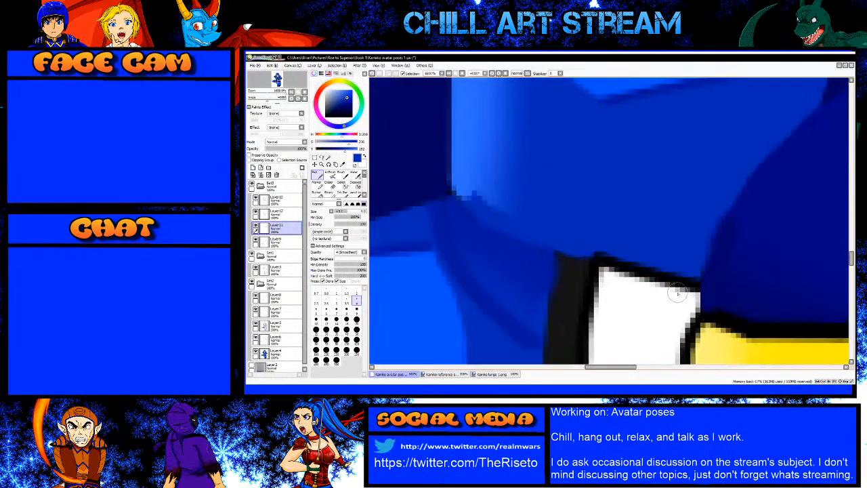
left_click(693, 287, "shift")
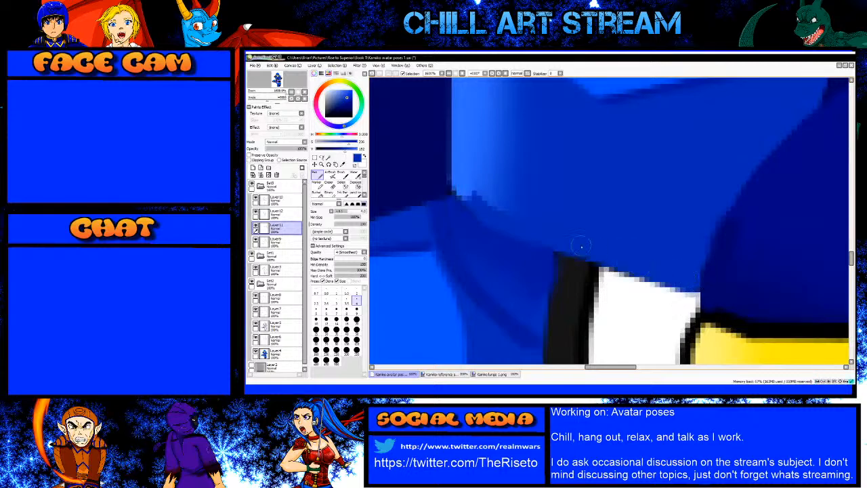
Step: Sample the panel's bright blue and airbrush its highlight into the lower-left corner on Layer12
right_click(462, 163)
left_click(285, 215)
left_click(330, 174)
mouse_move(469, 190)
left_mouse_down()
mouse_move(493, 215)
mouse_move(469, 203)
mouse_move(495, 203)
mouse_move(482, 184)
mouse_move(506, 211)
mouse_move(470, 171)
left_mouse_up()
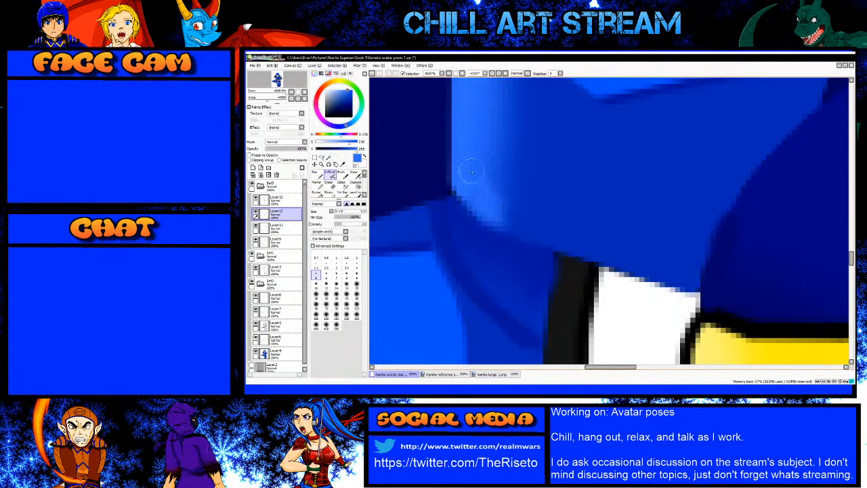
scroll(513, 254, "down", 5)
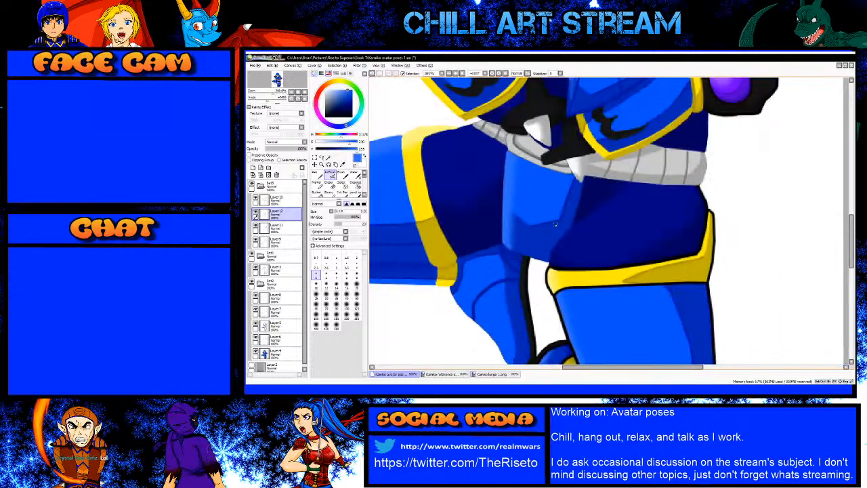
Step: Sample the thigh's dark navy and paint over the black outline along its right edge with a larger pen on Set3's topmost layer
scroll(682, 201, "up", 5)
left_click(674, 283, "alt")
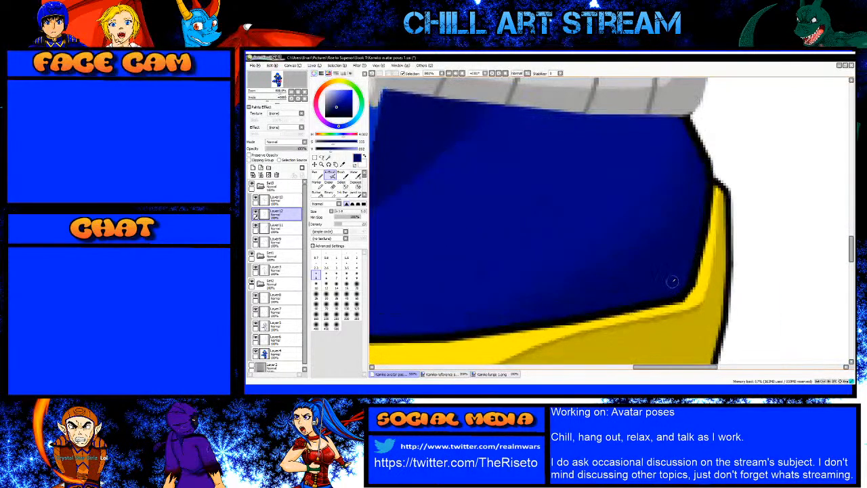
left_click(277, 198)
scroll(686, 311, "up", 2)
key("n")
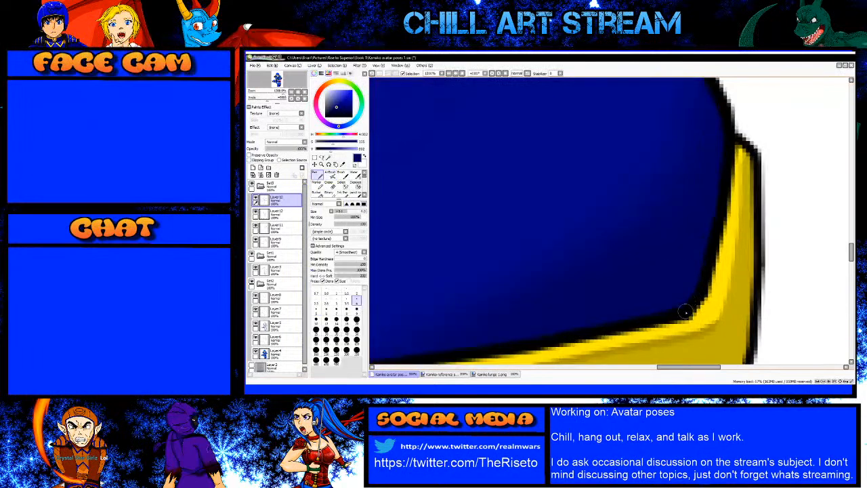
key("bracketright")
left_click_drag(684, 314, 713, 239)
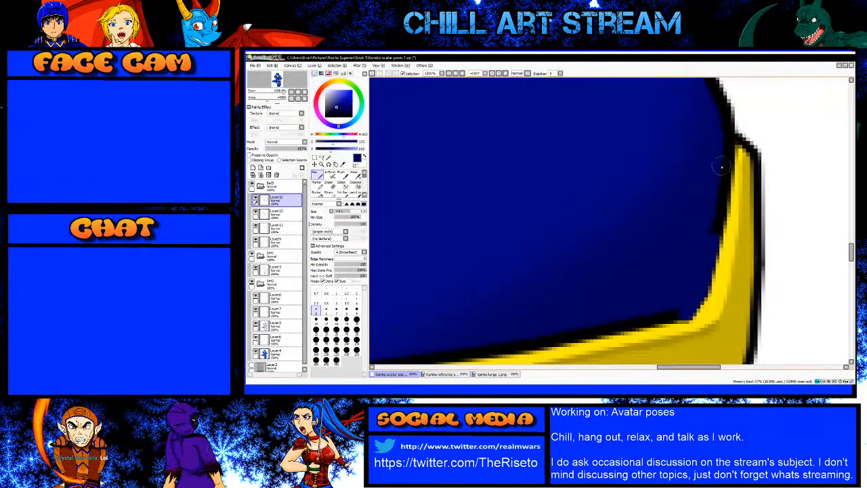
scroll(732, 118, "down", 2)
scroll(735, 113, "up", 3)
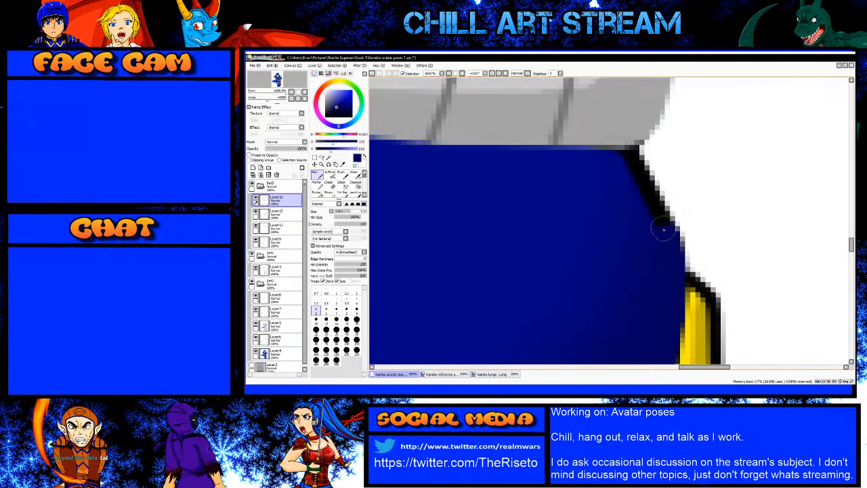
left_click_drag(663, 229, 652, 207)
Step: Cover the black outline at the thigh's upper-right corner under the belt in sampled navy on Layer12, blending it with the Airbrush
right_click(526, 206)
left_click(274, 215)
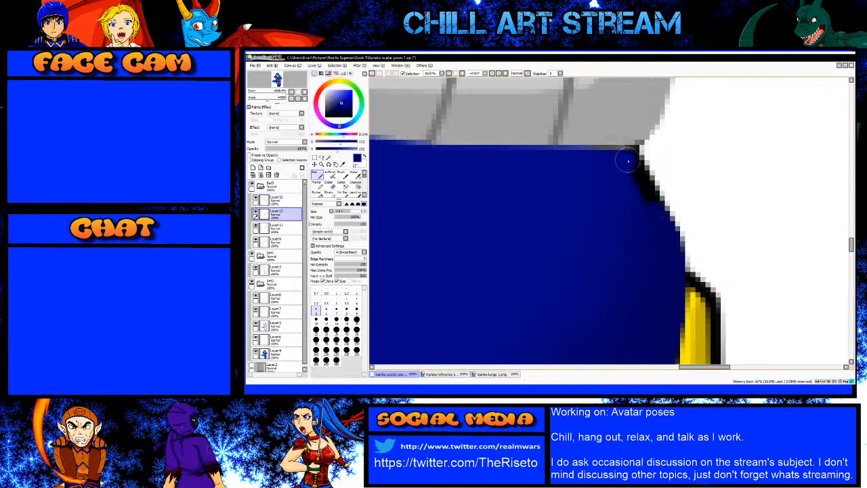
left_click_drag(631, 160, 652, 208)
right_click(660, 220)
left_click(330, 176)
mouse_move(606, 170)
left_mouse_down()
mouse_move(631, 164)
mouse_move(653, 220)
mouse_move(638, 180)
mouse_move(653, 200)
mouse_move(654, 226)
left_mouse_up()
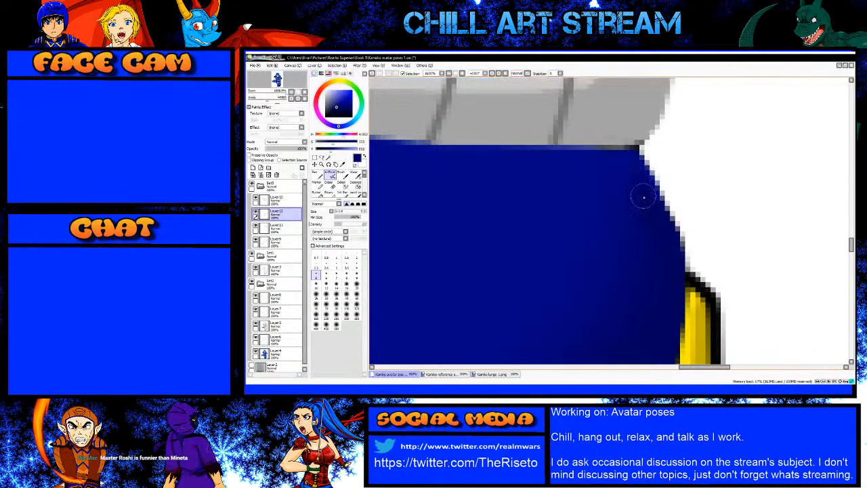
Step: Paint navy over the right part of the black outline between the thigh and the yellow trim with the Pen on Layer12
scroll(604, 148, "down", 5)
scroll(576, 220, "up", 3)
scroll(640, 201, "up", 2)
key("n")
left_click(644, 209)
left_click(517, 238, "shift")
left_click(389, 262, "shift")
Step: Paint navy over the middle of the black outline between the thigh and the yellow trim with the Pen on Layer12
scroll(514, 245, "down", 3)
scroll(550, 245, "up", 3)
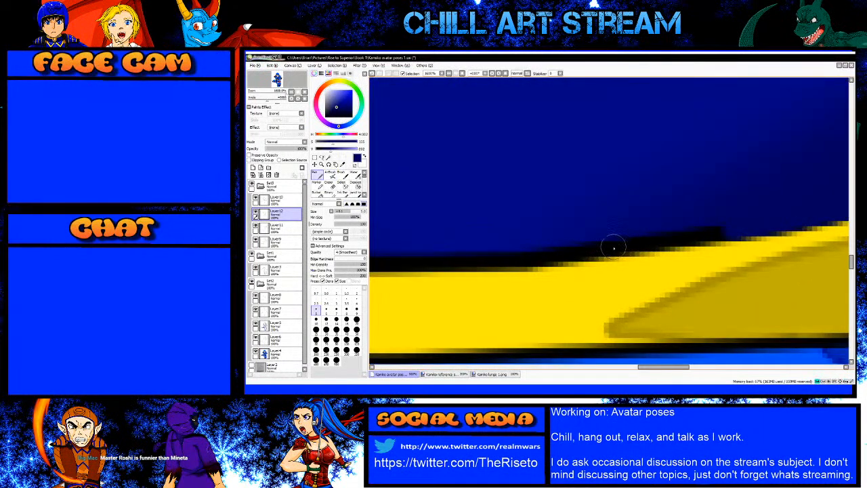
left_click(614, 246, "shift")
left_click(567, 251, "shift")
key("ctrl+z")
left_click(583, 251, "shift")
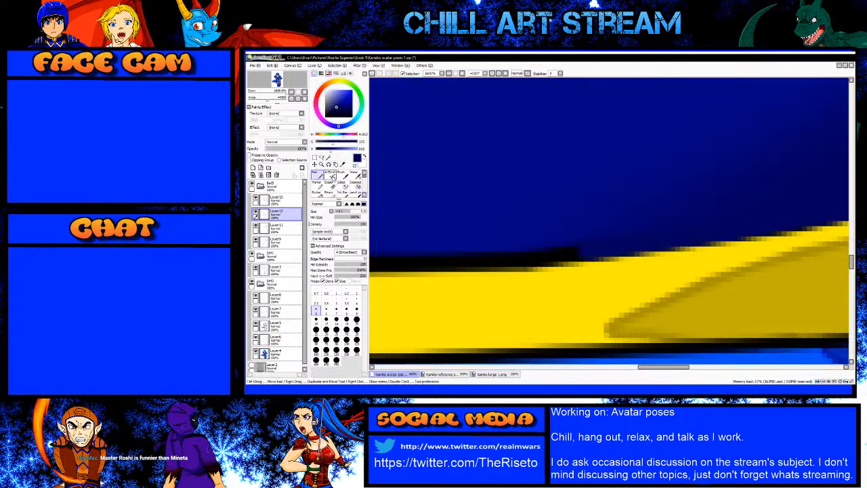
Step: Try to blend the middle of the thigh-trim outline with navy Airbrush strokes on Layer12
left_click(330, 173)
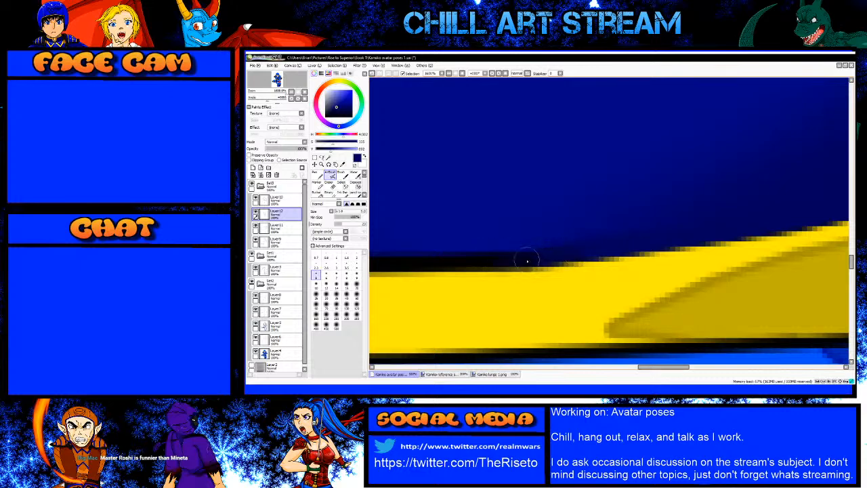
mouse_move(642, 249)
left_mouse_down()
mouse_move(544, 256)
mouse_move(556, 266)
mouse_move(577, 239)
mouse_move(548, 257)
mouse_move(560, 251)
mouse_move(500, 264)
left_mouse_up()
key("ctrl+z")
key("ctrl+z")
Step: Sample the thigh's navy and paint over the outline's next stretch toward the left on Layer11 with the Pen
right_click(521, 195)
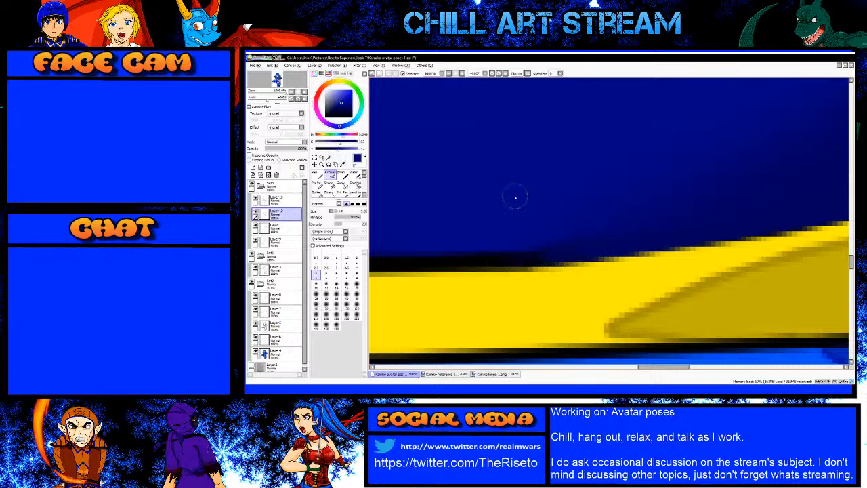
left_click(291, 229)
key("n")
left_click(495, 260, "shift")
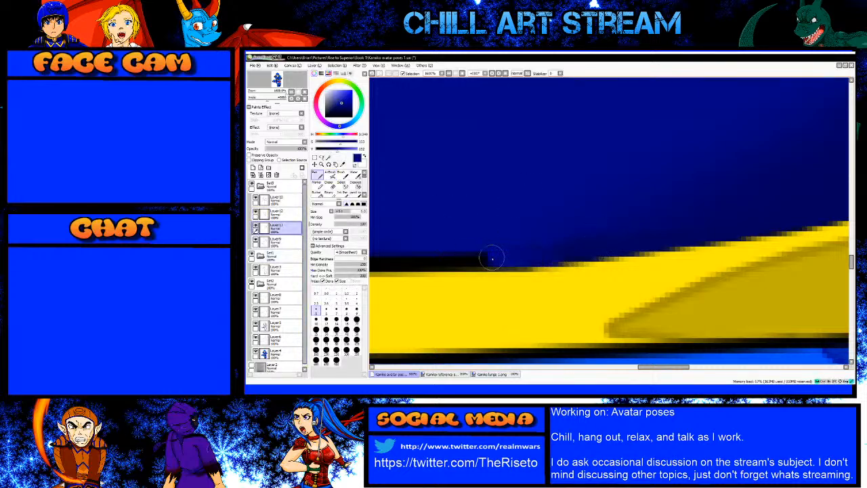
scroll(627, 278, "down", 2)
scroll(480, 265, "up", 2)
left_click(459, 281, "shift")
left_click(417, 277, "shift")
Step: Cover the outline at the thigh's lower-left corner in resampled navy on Layer11, blending it with the Airbrush
scroll(535, 291, "down", 2)
scroll(447, 271, "up", 2)
left_click(467, 283, "shift")
right_click(475, 264)
mouse_move(472, 283)
left_mouse_down()
mouse_move(464, 280)
mouse_move(575, 297)
left_mouse_up()
key("v")
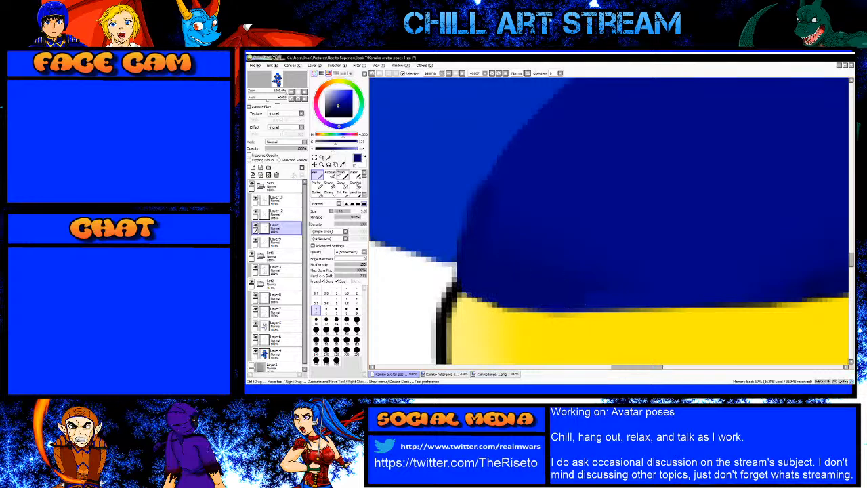
mouse_move(632, 302)
left_mouse_down()
mouse_move(629, 294)
mouse_move(564, 294)
mouse_move(682, 294)
mouse_move(663, 297)
left_mouse_up()
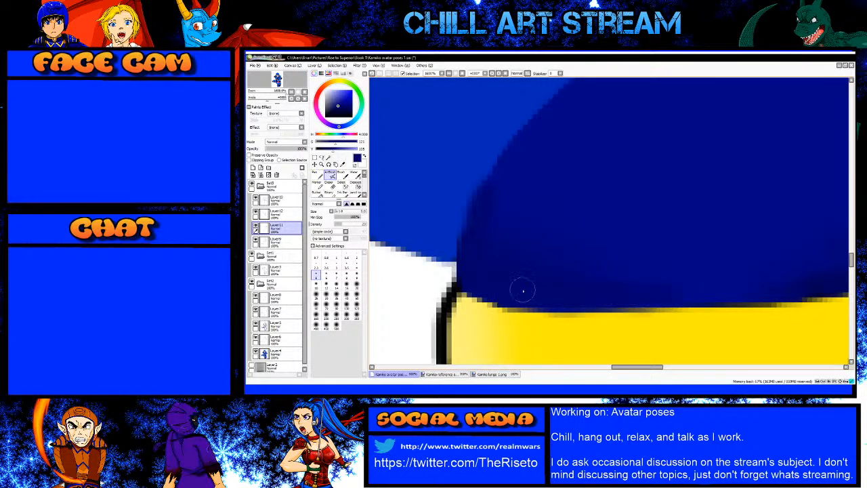
Step: Examine the whole ninja figure for remaining harsh black outlines
scroll(508, 279, "down", 3)
scroll(501, 276, "down", 5)
scroll(500, 275, "up", 2)
scroll(499, 275, "down", 1)
scroll(512, 283, "up", 2)
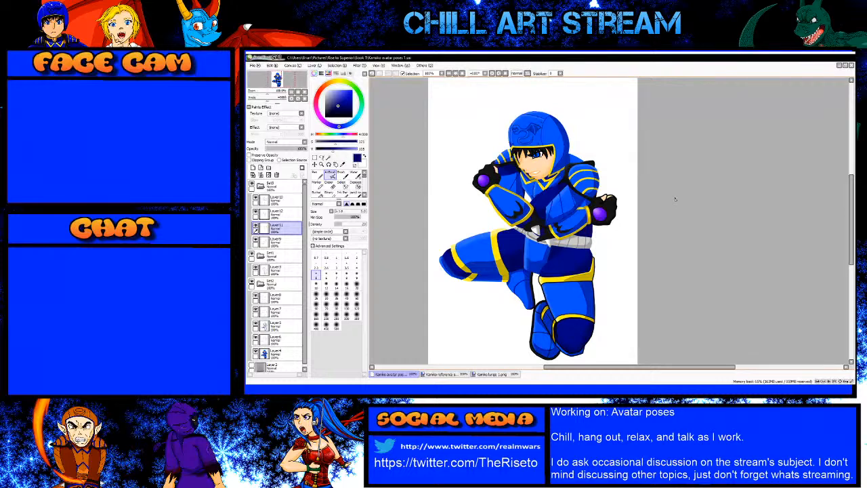
scroll(651, 231, "down", 1)
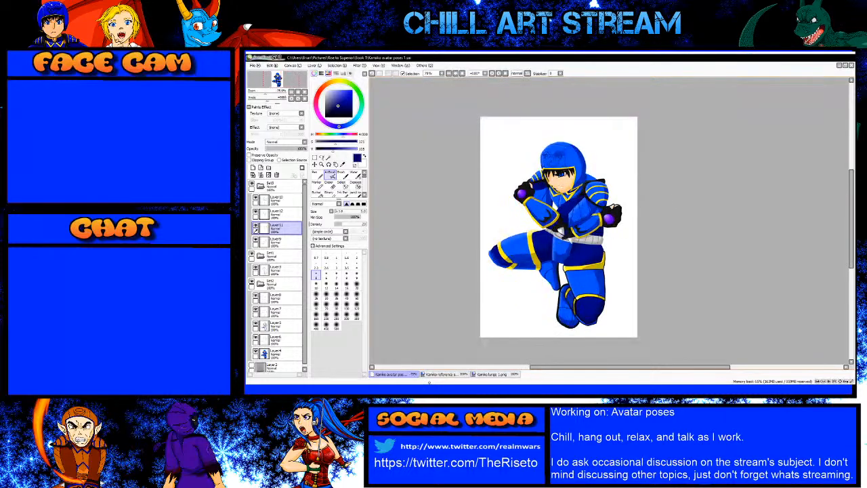
left_click(375, 386)
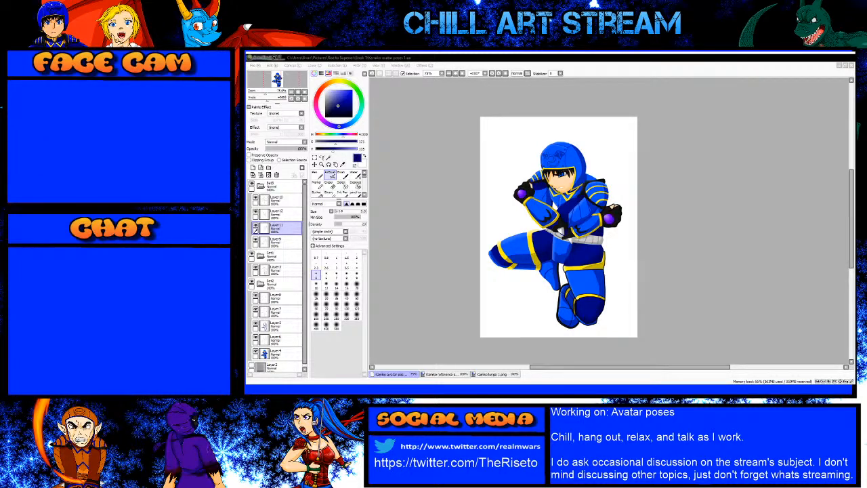
Step: Sample the trim's dark gold and paint over the lower black outline on its right edge with a size 4 Pen on Set3's topmost layer
left_click(438, 298)
scroll(580, 239, "up", 4)
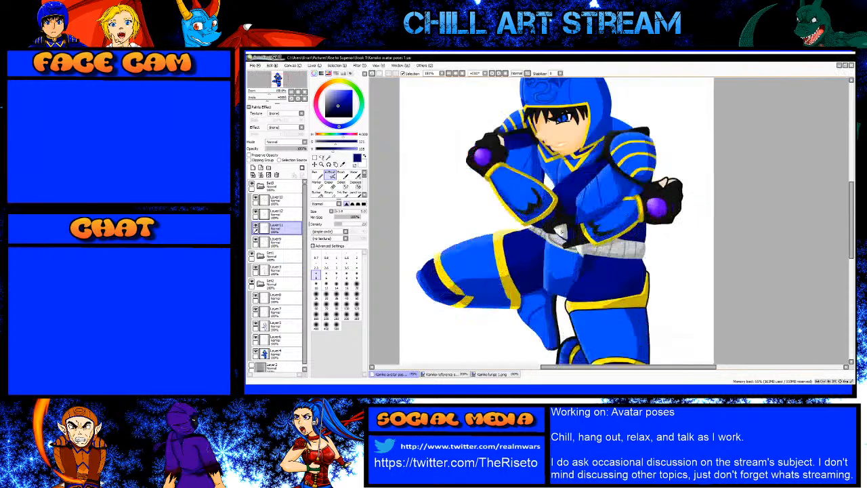
scroll(569, 224, "down", 3)
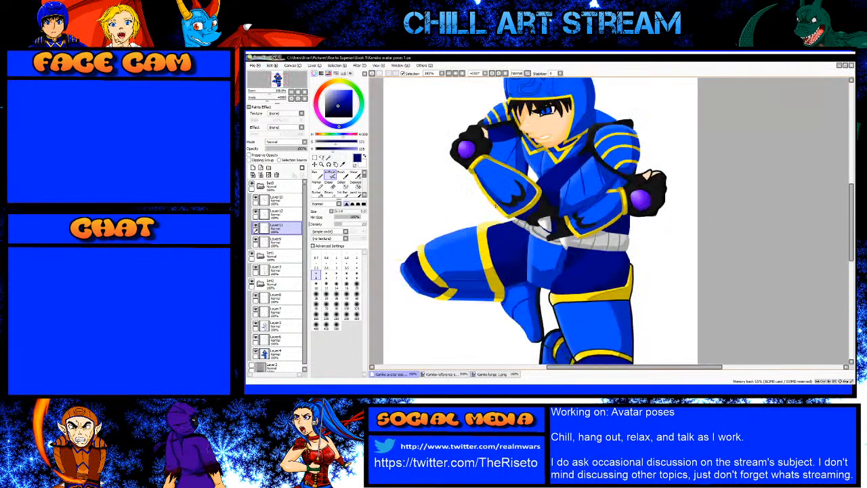
scroll(566, 305, "up", 3)
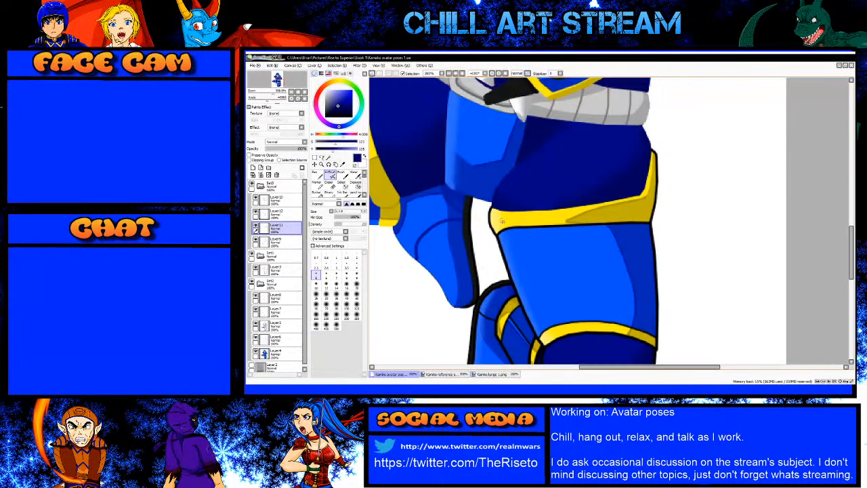
scroll(657, 150, "up", 2)
scroll(657, 151, "up", 3)
left_click(633, 271, "alt")
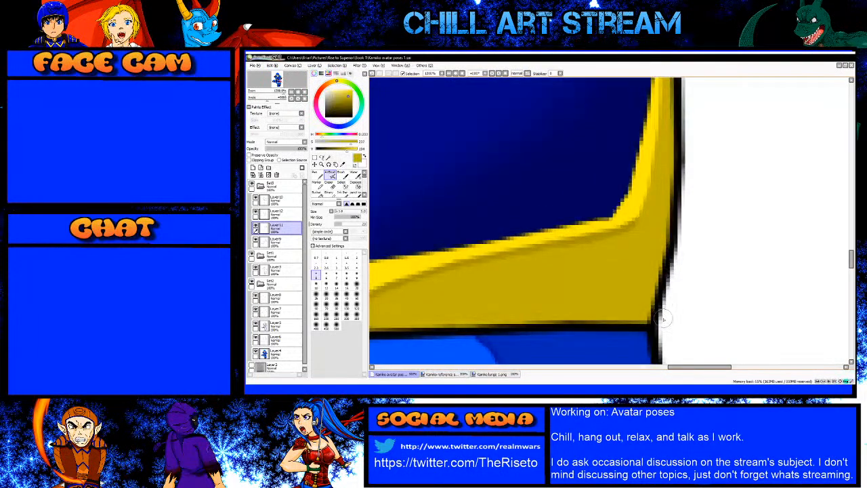
left_click(290, 200)
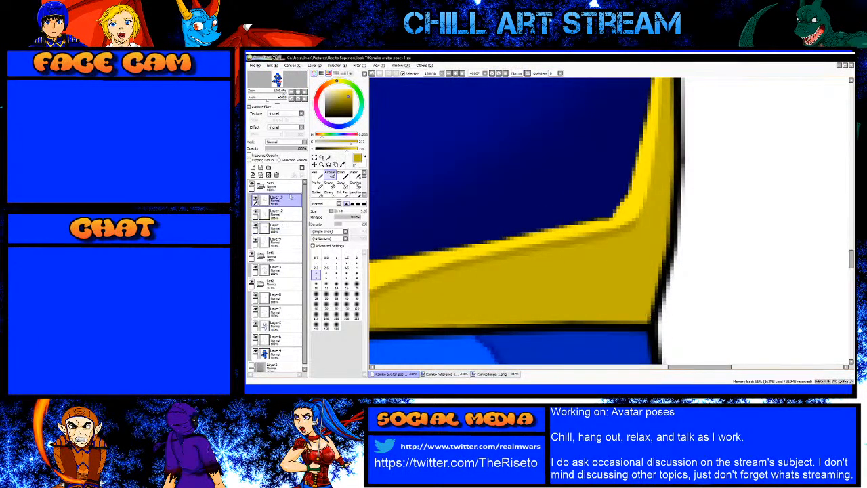
key("bracketleft")
key("bracketleft")
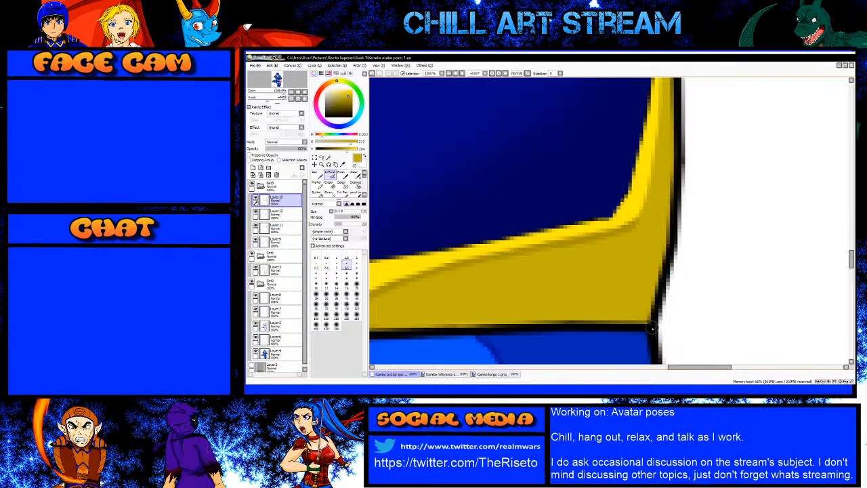
left_click_drag(652, 326, 653, 318)
key("n")
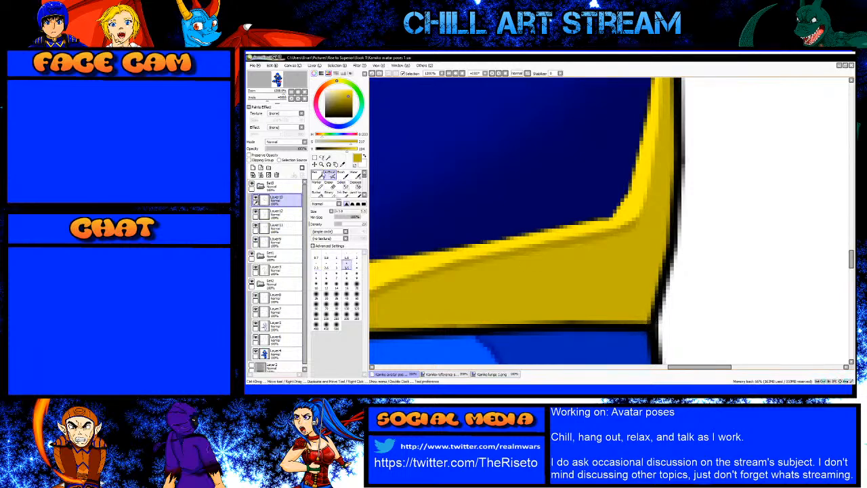
key("bracketleft")
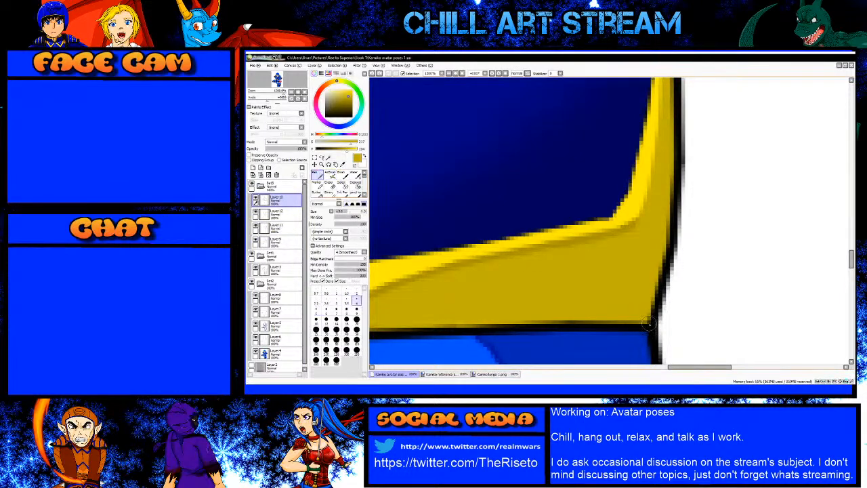
left_click(664, 274, "shift")
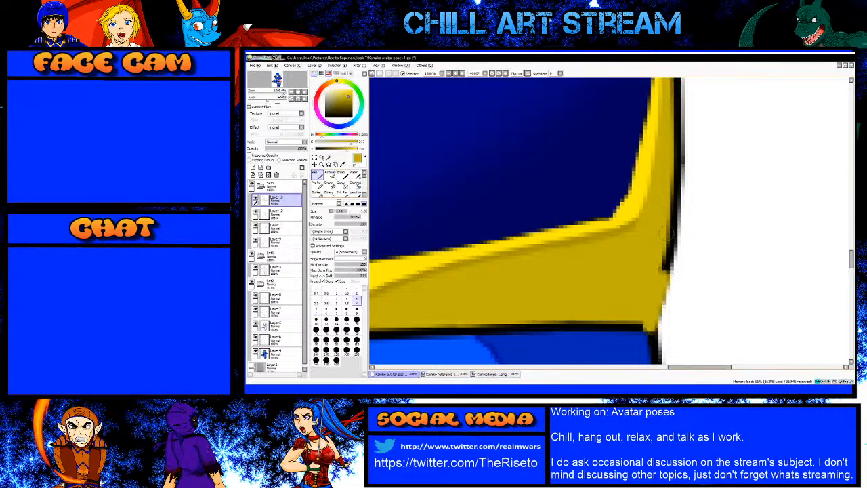
left_click(672, 233, "shift")
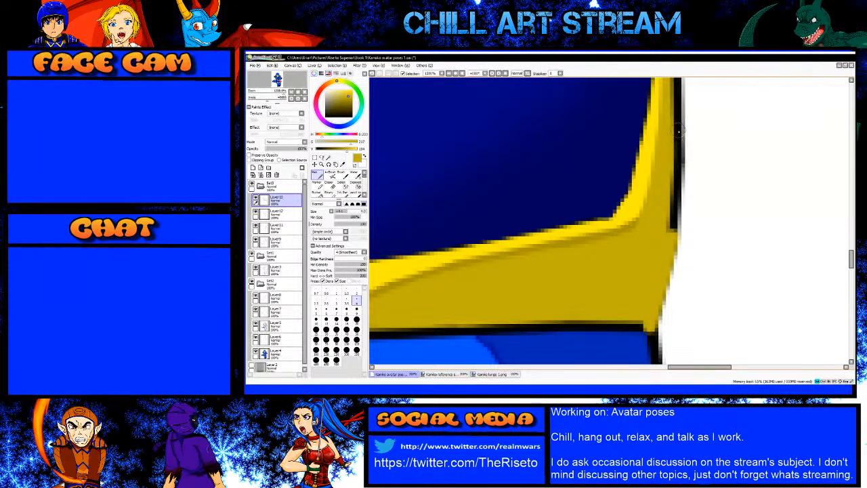
Step: Extend the dark gold over the upper part of the outline along the trim's right edge
scroll(652, 177, "down", 3)
scroll(652, 176, "up", 3)
left_click(654, 202, "shift")
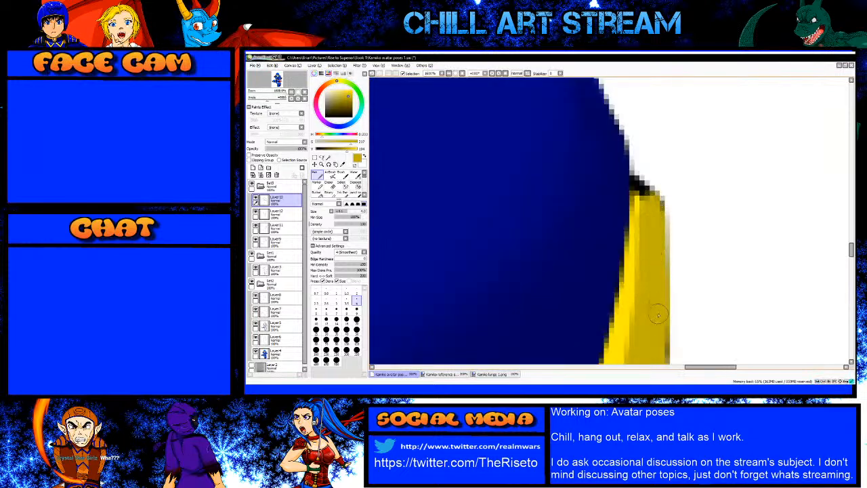
scroll(610, 194, "down", 2)
scroll(631, 329, "up", 2)
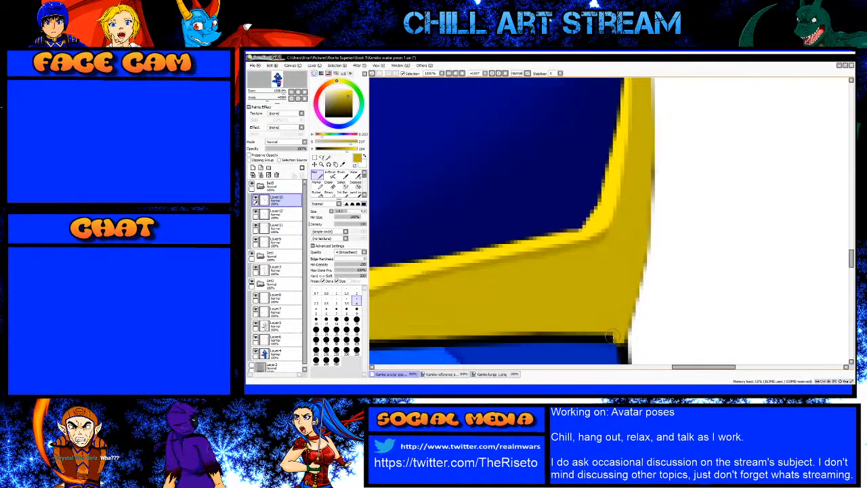
Step: Paint dark gold along the upper side of the black outline beneath the trim's shaded area
scroll(613, 334, "down", 2)
scroll(479, 329, "up", 2)
scroll(502, 329, "up", 2)
left_click(472, 315, "shift")
scroll(557, 279, "down", 2)
scroll(499, 298, "up", 2)
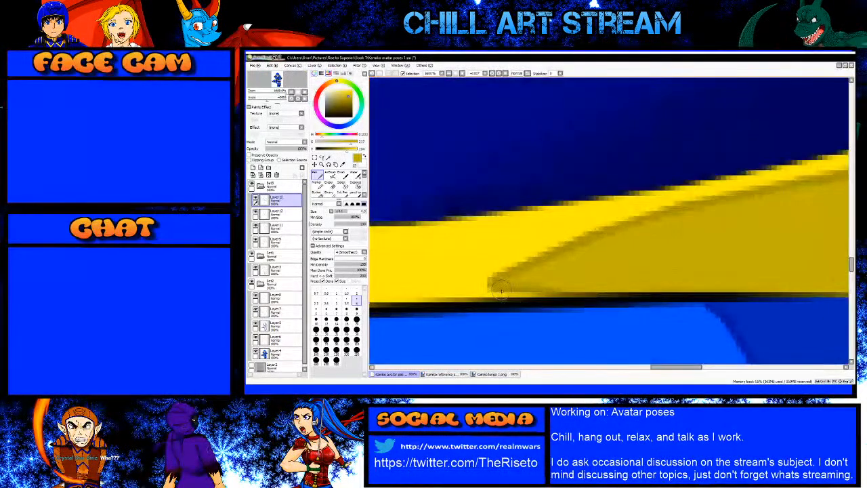
Step: Cover the black outline beneath the trim's shaded right part in a darker gold with a size 2 Pen on Layer12
left_click(278, 214)
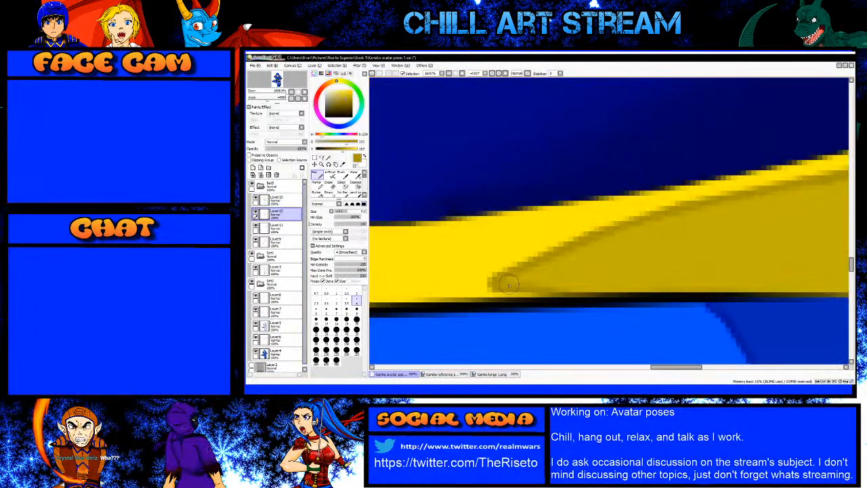
key("bracketleft")
key("bracketleft")
key("bracketleft")
key("bracketleft")
key("bracketleft")
left_click(718, 296, "shift")
scroll(718, 296, "down", 3)
scroll(789, 301, "up", 3)
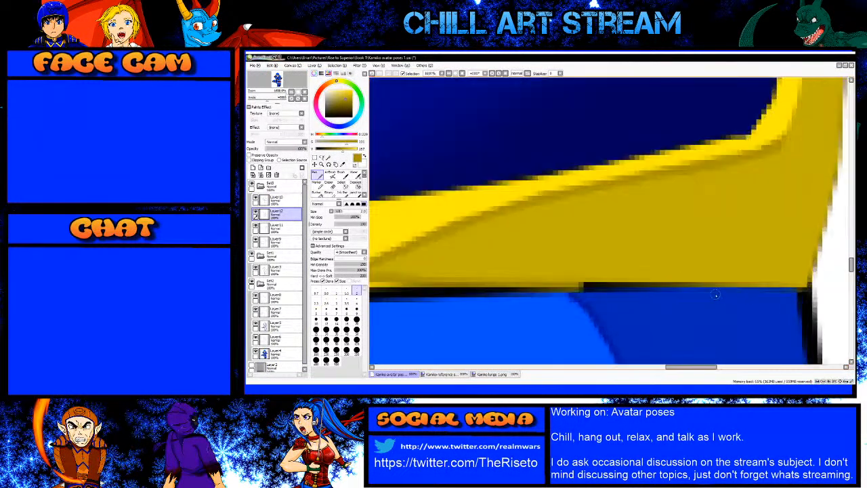
left_click(809, 290, "shift")
scroll(809, 290, "down", 2)
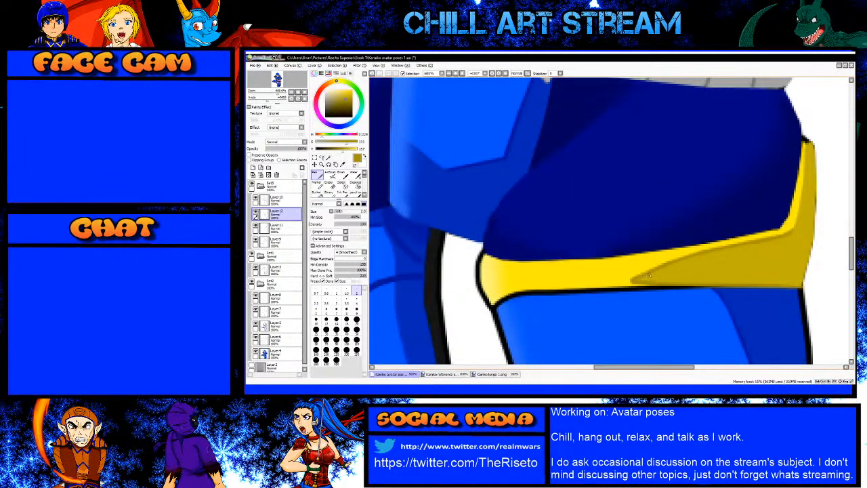
Step: Sample the trim's bright yellow and paint over the outline beneath its middle part with a size 3 Pen on Layer11
scroll(651, 288, "up", 2)
scroll(651, 288, "up", 1)
left_click(508, 271, "alt")
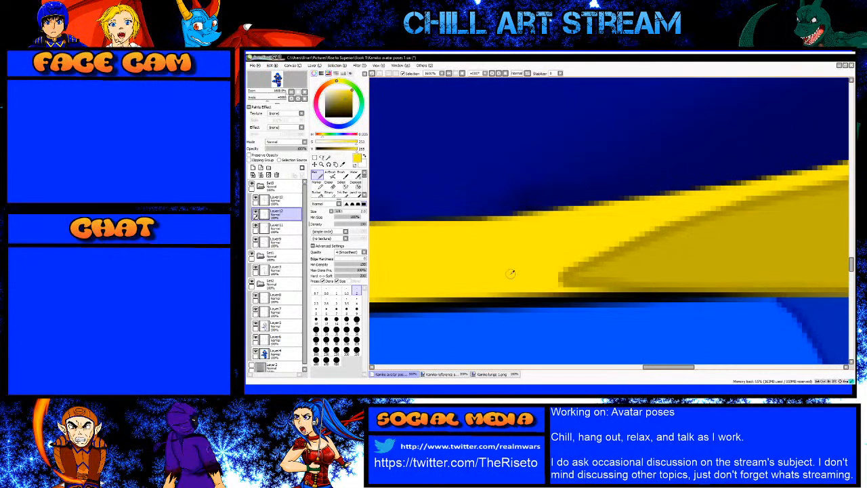
left_click(277, 227)
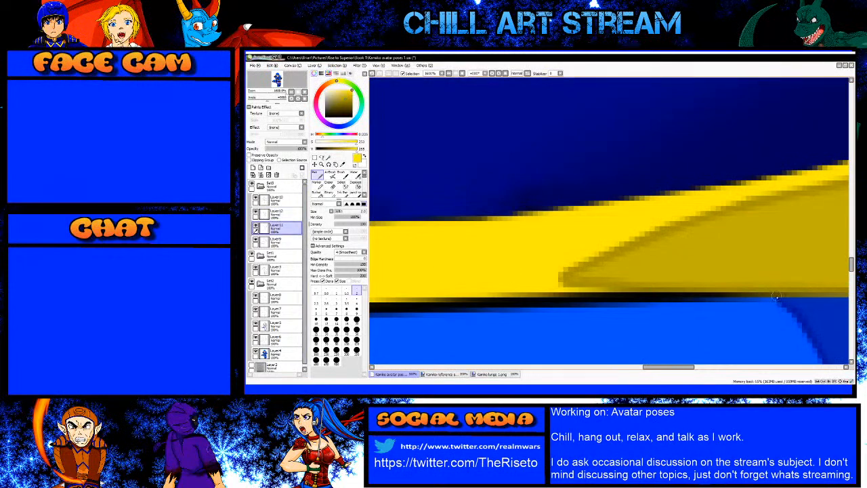
key("bracketleft")
key("bracketleft")
key("bracketright")
key("bracketright")
left_click(769, 295)
left_click(570, 297, "shift")
scroll(569, 301, "down", 3)
scroll(570, 301, "up", 3)
key("ctrl+z")
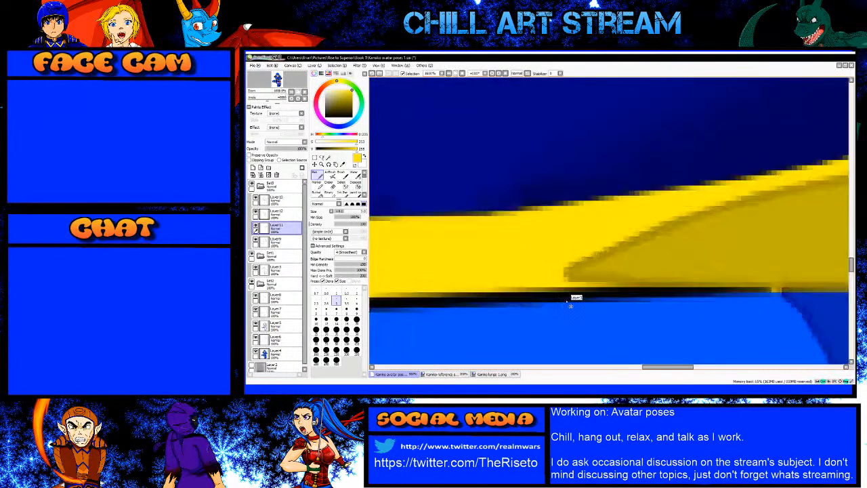
left_click(549, 297, "shift")
Step: Paint bright yellow over the outline beneath the trim's left part, undo the last extra stroke, and save the file
scroll(612, 284, "down", 2)
scroll(611, 286, "down", 2)
scroll(535, 290, "up", 3)
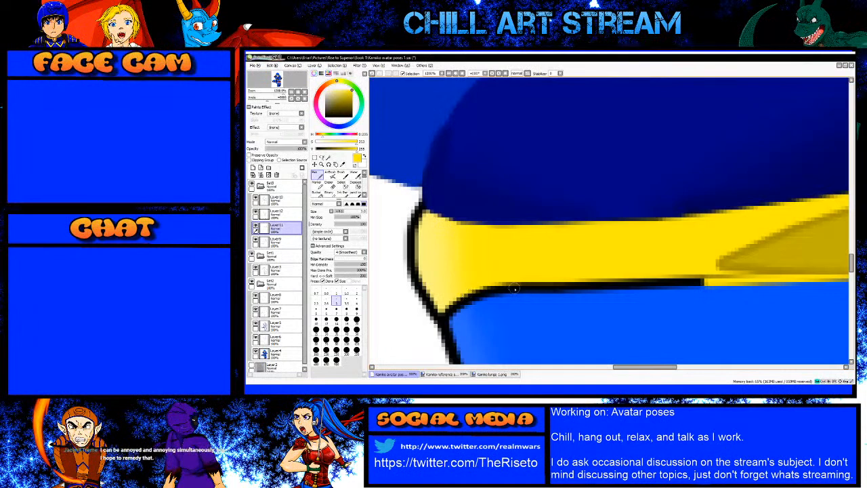
left_click(510, 288, "shift")
left_click(473, 291, "shift")
mouse_move(474, 289)
left_mouse_down()
mouse_move(569, 277)
mouse_move(747, 278)
mouse_move(566, 277)
left_mouse_up()
key("ctrl+z")
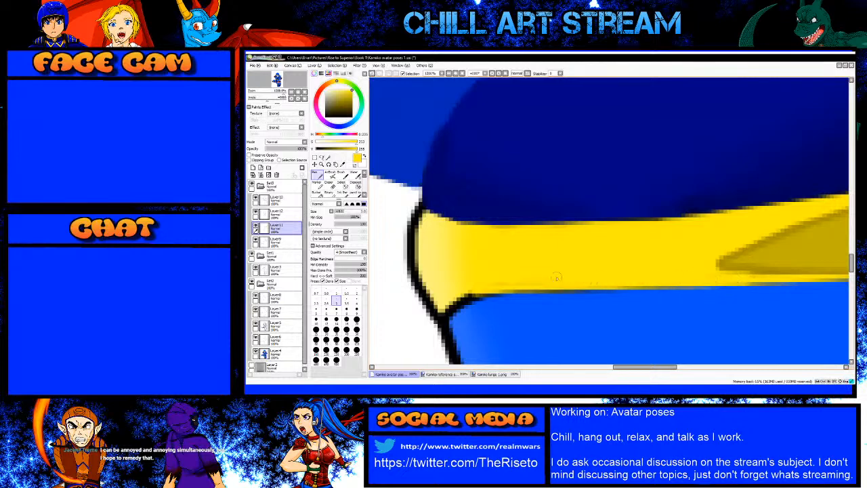
key("ctrl+s")
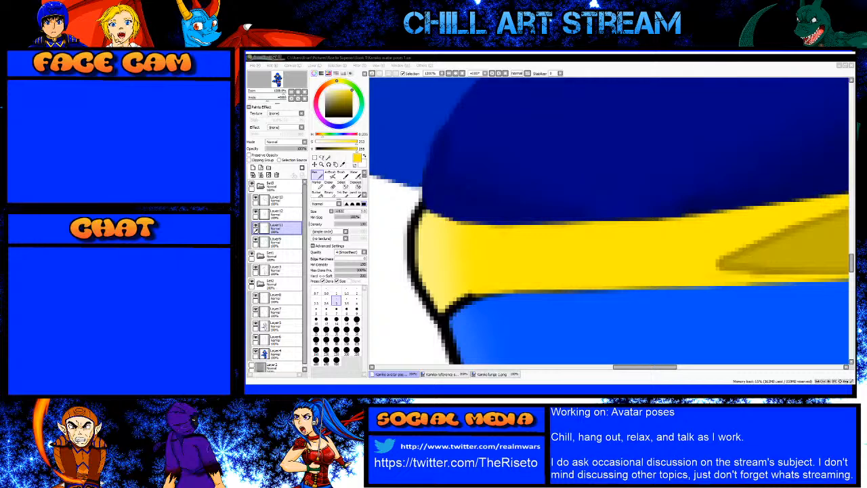
Step: Paint bright yellow over the curved black outline at the trim's lower-left corner on Layer11
left_click(742, 138)
scroll(476, 290, "up", 1)
mouse_move(475, 298)
left_mouse_down()
mouse_move(441, 320)
mouse_move(450, 311)
left_mouse_up()
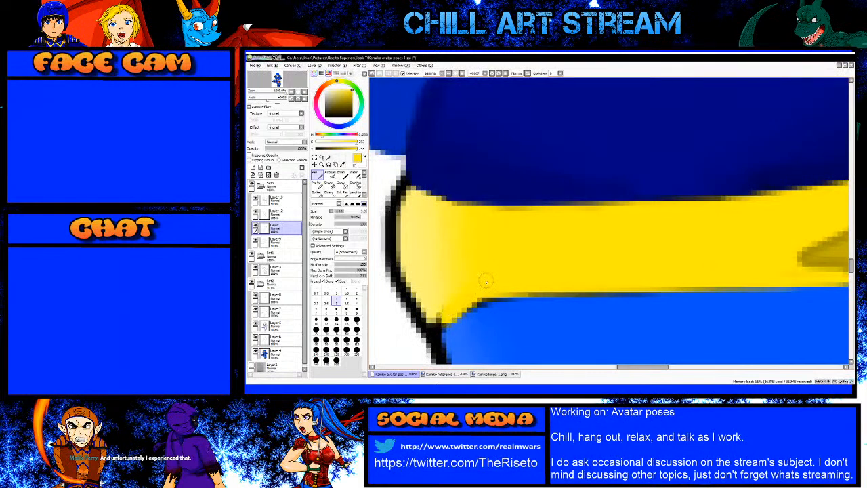
scroll(458, 240, "down", 3)
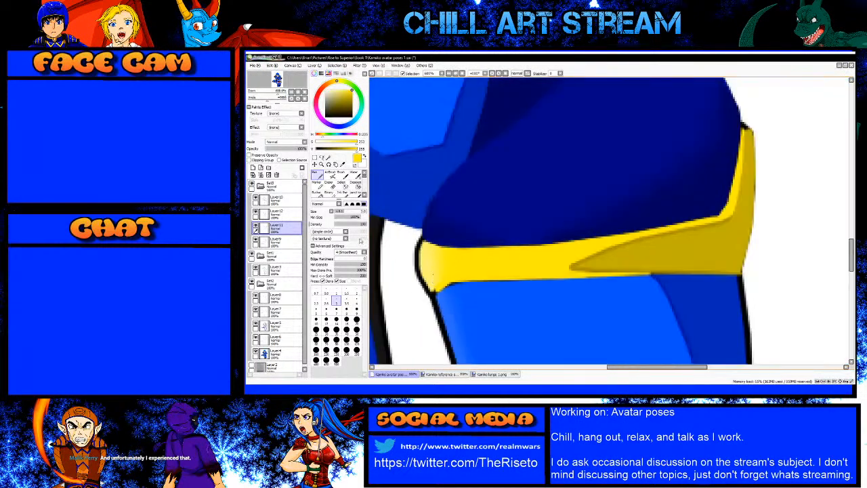
scroll(434, 268, "up", 2)
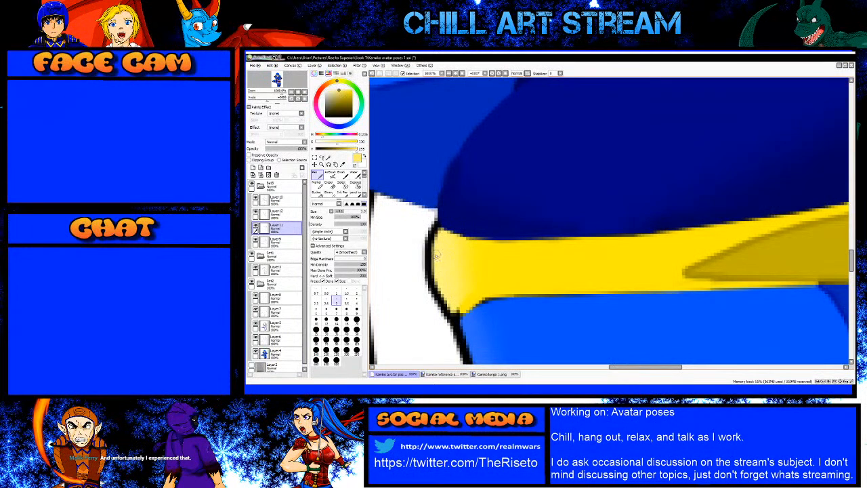
Step: Paint pale yellow over the curved black outline at the thigh trim's left end with the Pen, and blend it with the AirBrush on Layer11
scroll(437, 256, "up", 1)
mouse_move(430, 218)
left_mouse_down()
mouse_move(430, 289)
mouse_move(456, 343)
mouse_move(436, 274)
left_mouse_up()
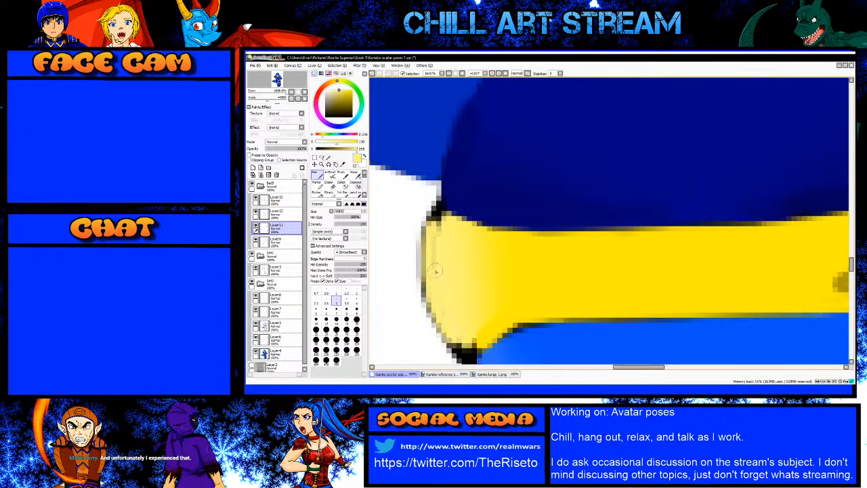
key("v")
left_click_drag(437, 206, 433, 229)
mouse_move(462, 350)
left_mouse_down()
mouse_move(448, 298)
mouse_move(479, 286)
mouse_move(461, 299)
mouse_move(440, 293)
mouse_move(443, 286)
mouse_move(450, 299)
mouse_move(419, 203)
mouse_move(416, 239)
mouse_move(420, 222)
left_mouse_up()
mouse_move(424, 192)
left_mouse_down()
mouse_move(421, 172)
mouse_move(432, 158)
mouse_move(425, 182)
left_mouse_up()
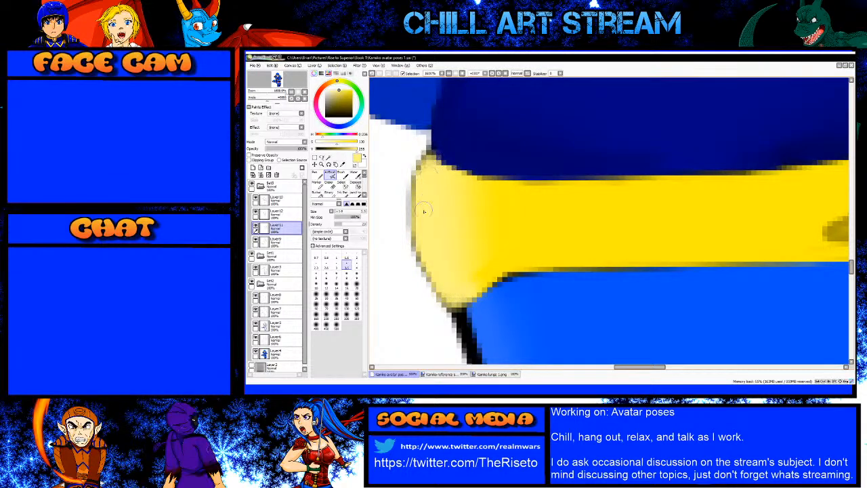
Step: Cover the small black tip at the thigh trim's upper-right end in bright yellow with a size 3 Pen on Layer11
scroll(421, 227, "down", 7)
scroll(538, 179, "up", 6)
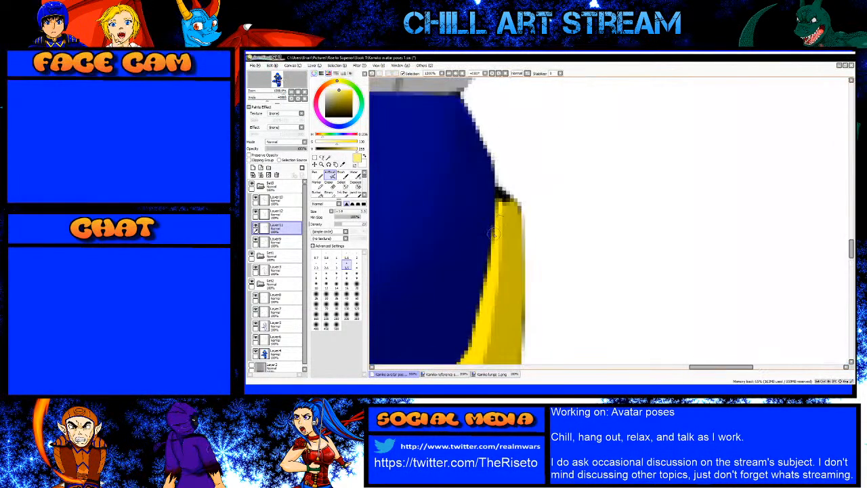
scroll(492, 229, "up", 1)
key("n")
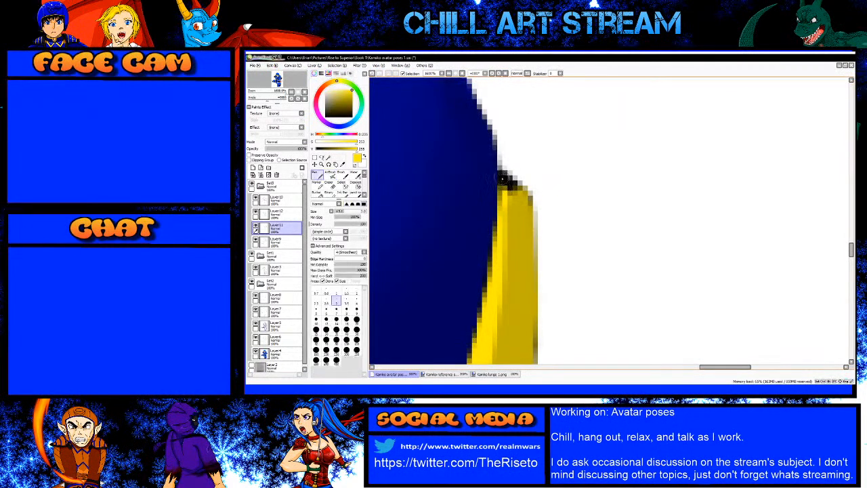
scroll(477, 238, "down", 2)
scroll(480, 255, "up", 2)
scroll(483, 256, "down", 2)
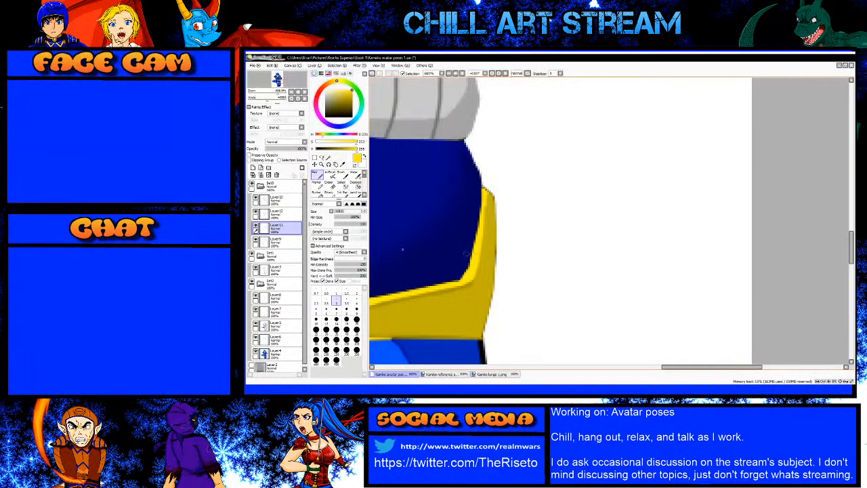
Step: Clean up leftover marks along the yellow thigh trim with the Eraser on Layer3, and save the file
left_click(278, 270)
key("e")
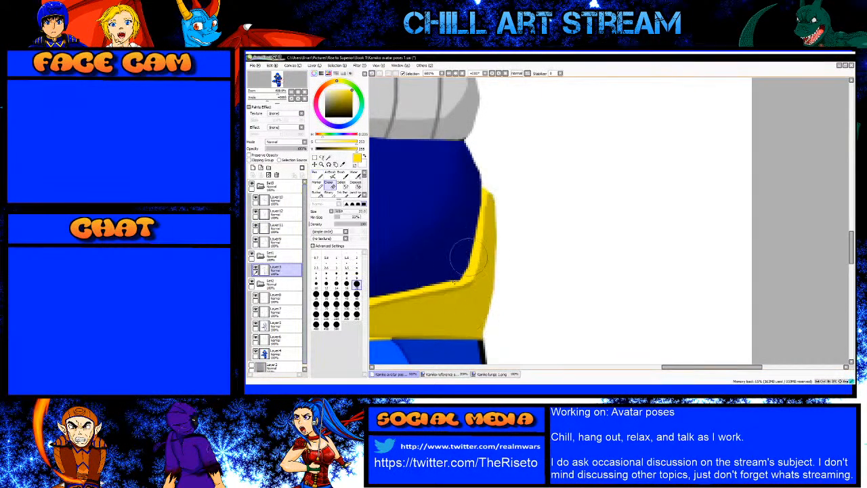
scroll(467, 261, "down", 2)
scroll(542, 247, "up", 3)
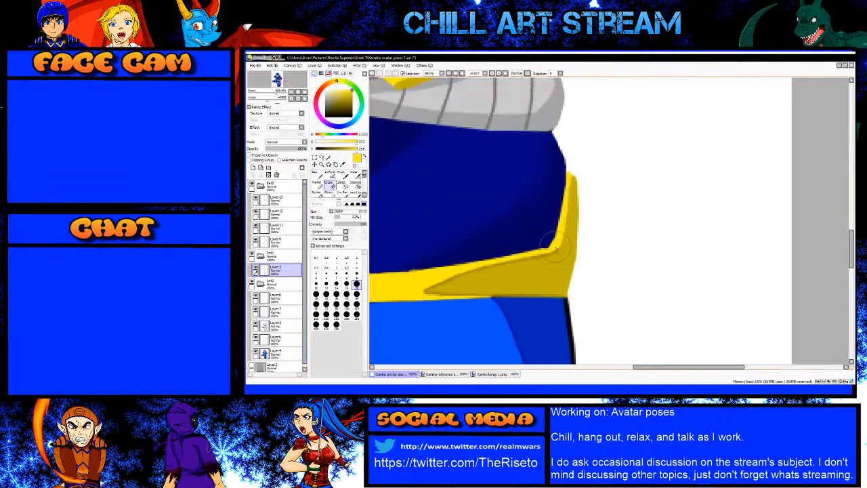
scroll(508, 251, "down", 2)
scroll(668, 233, "up", 3)
mouse_move(494, 246)
left_mouse_down()
mouse_move(486, 305)
mouse_move(511, 285)
mouse_move(731, 301)
left_mouse_up()
left_click_drag(652, 271, 573, 268)
left_click_drag(712, 278, 715, 286)
scroll(470, 248, "down", 3)
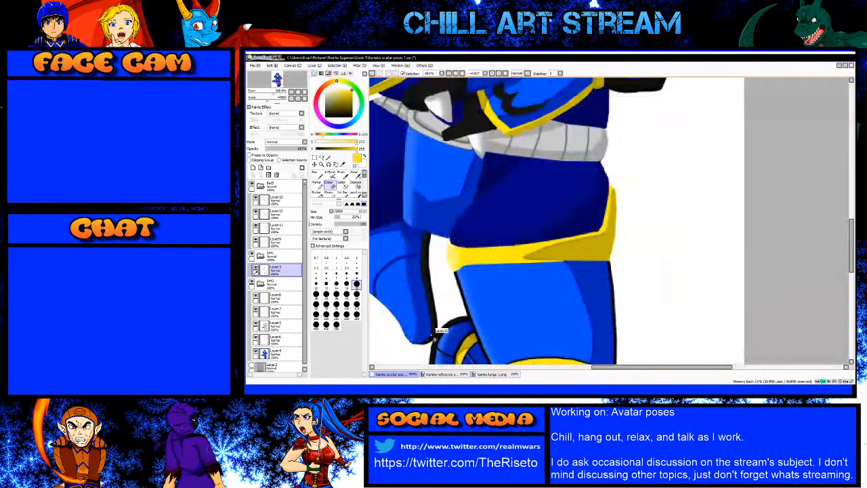
Step: Sample the thigh's shaded blue and cover the lower part of its outer outline with a size 5 Pen on Set3's topmost layer
scroll(460, 310, "down", 4)
scroll(591, 274, "up", 6)
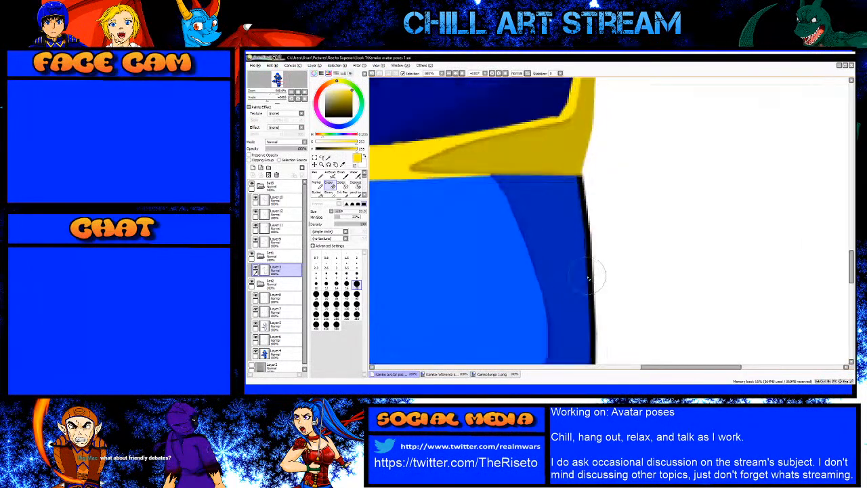
right_click(572, 271)
left_click(292, 199)
scroll(493, 166, "down", 3)
key("n")
scroll(524, 285, "up", 2)
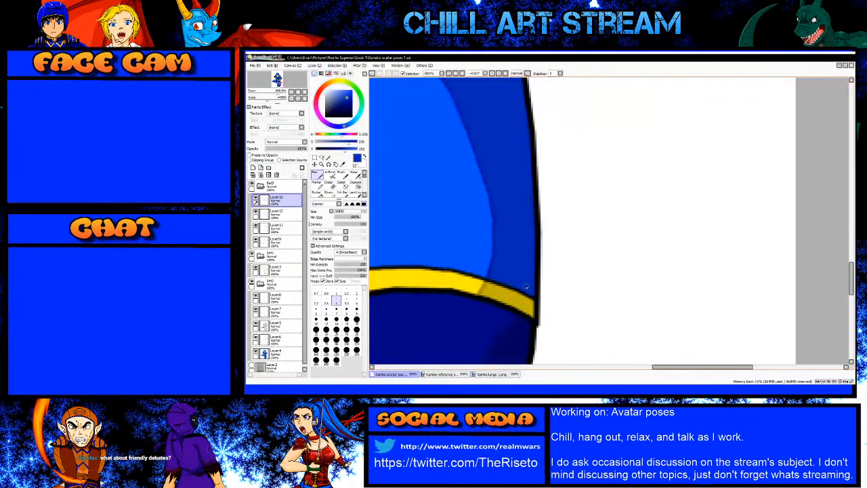
scroll(527, 286, "up", 3)
left_click(547, 313)
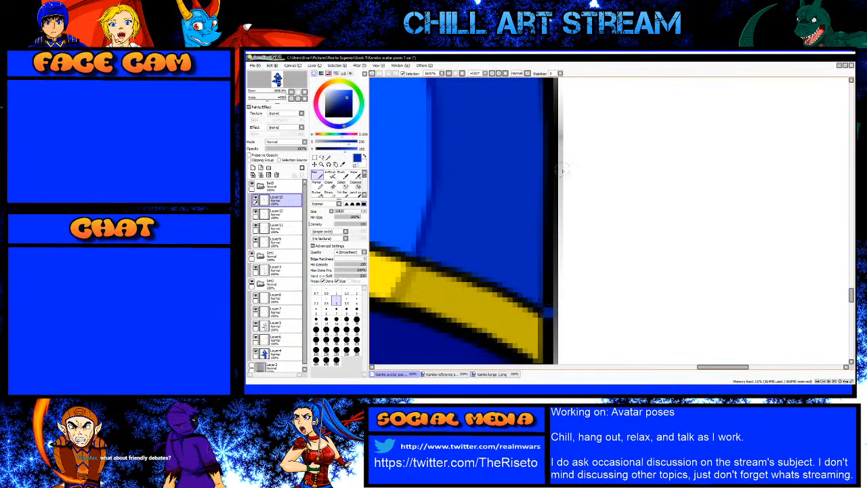
key("bracketright")
key("bracketright")
key("bracketright")
left_click(550, 137, "shift")
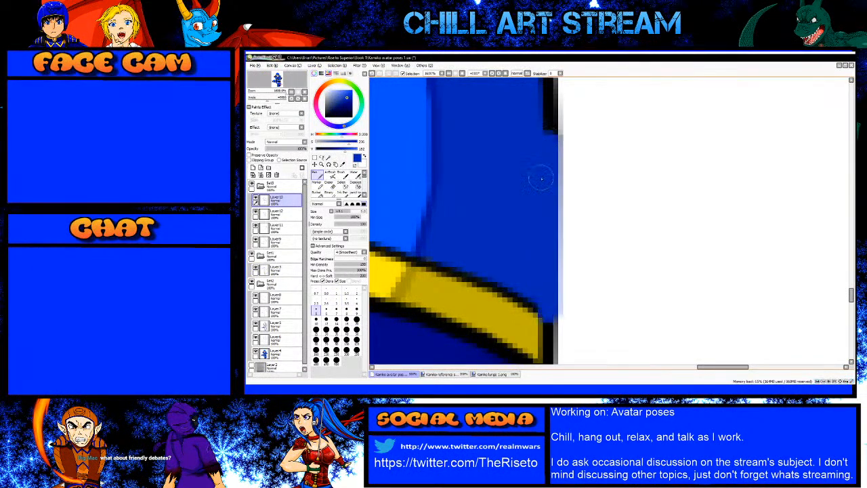
Step: Continue the shaded blue over the thigh's outer outline up to the yellow trim with straight Pen strokes
scroll(532, 198, "down", 3)
scroll(532, 198, "up", 2)
left_click(528, 169, "shift")
scroll(517, 312, "down", 2)
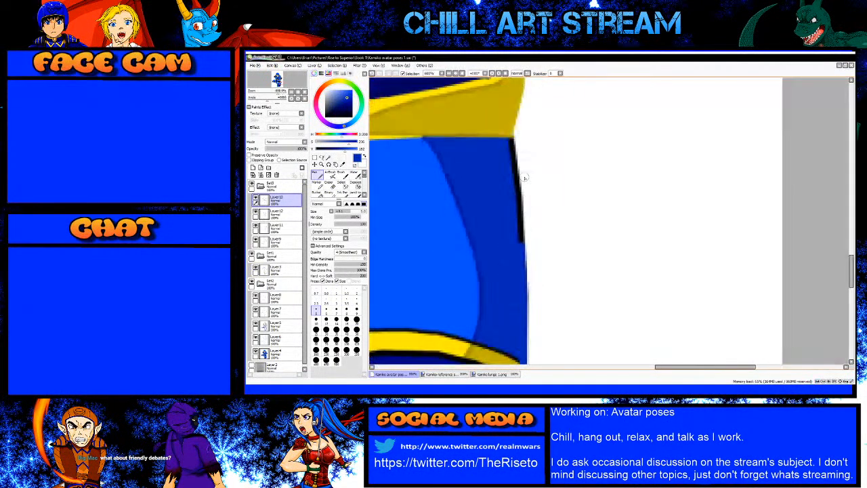
scroll(523, 177, "up", 2)
left_click(512, 197, "shift")
left_click(499, 102, "shift")
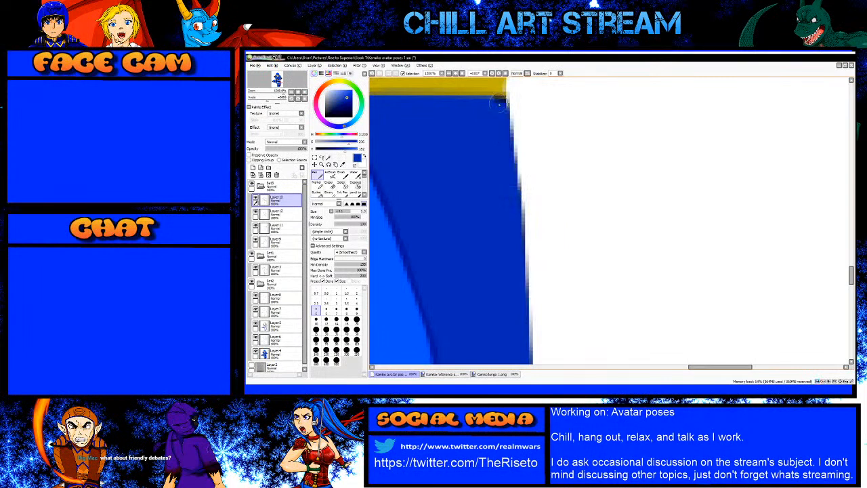
scroll(459, 161, "down", 2)
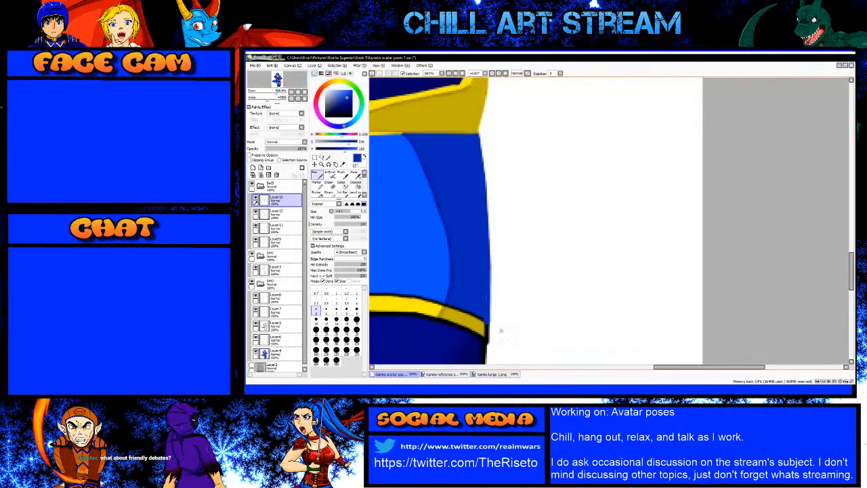
Step: Touch up the thigh's outer edge beside the knee band with the Eraser, and save the file
scroll(499, 321, "up", 2)
key("e")
scroll(516, 292, "down", 2)
scroll(518, 288, "up", 2)
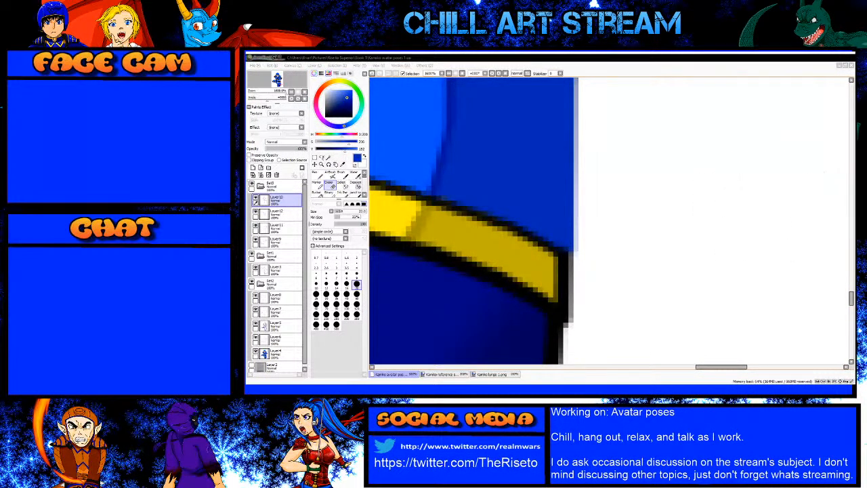
scroll(609, 210, "down", 3)
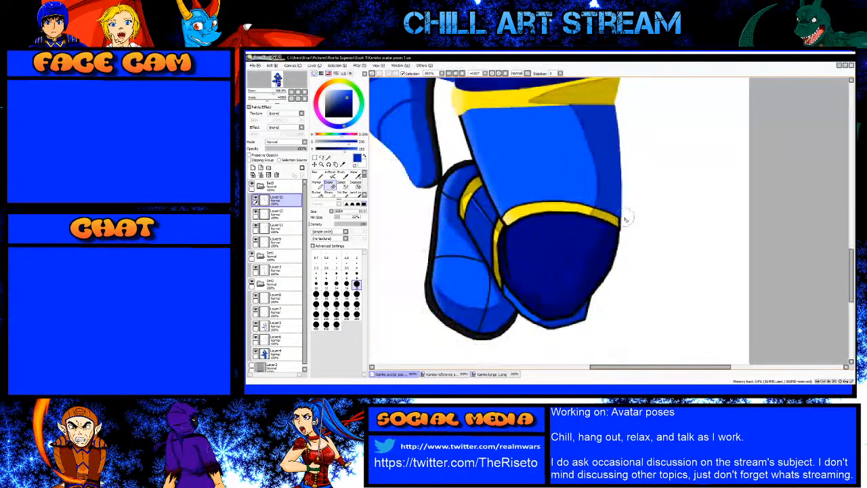
Step: Sample the knee band's shaded gold and paint over the black outline around its shaded right part with a size 5 Pen
scroll(600, 222, "up", 1)
scroll(600, 221, "up", 3)
right_click(617, 212)
key("n")
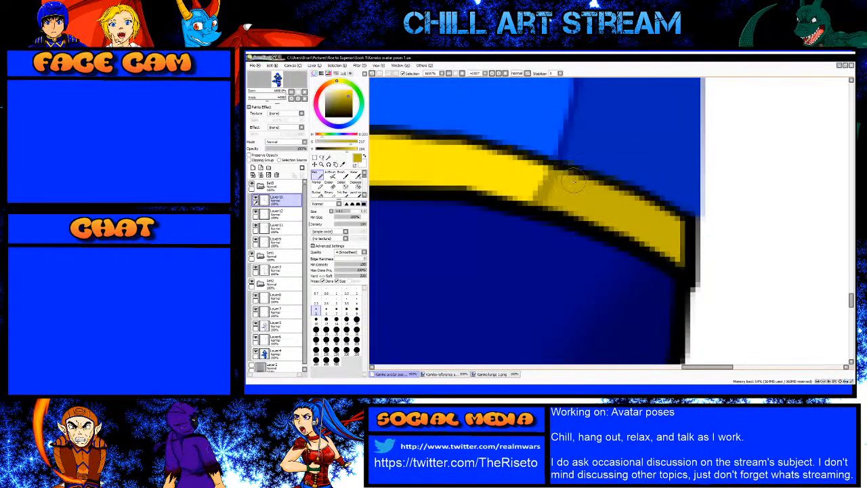
mouse_move(568, 180)
left_mouse_down()
mouse_move(646, 193)
mouse_move(604, 191)
mouse_move(628, 192)
left_mouse_up()
mouse_move(674, 212)
left_mouse_down()
mouse_move(695, 223)
mouse_move(691, 230)
left_mouse_up()
mouse_move(687, 266)
left_mouse_down()
mouse_move(690, 284)
mouse_move(640, 248)
left_mouse_up()
mouse_move(583, 223)
left_mouse_down()
mouse_move(549, 212)
mouse_move(571, 219)
left_mouse_up()
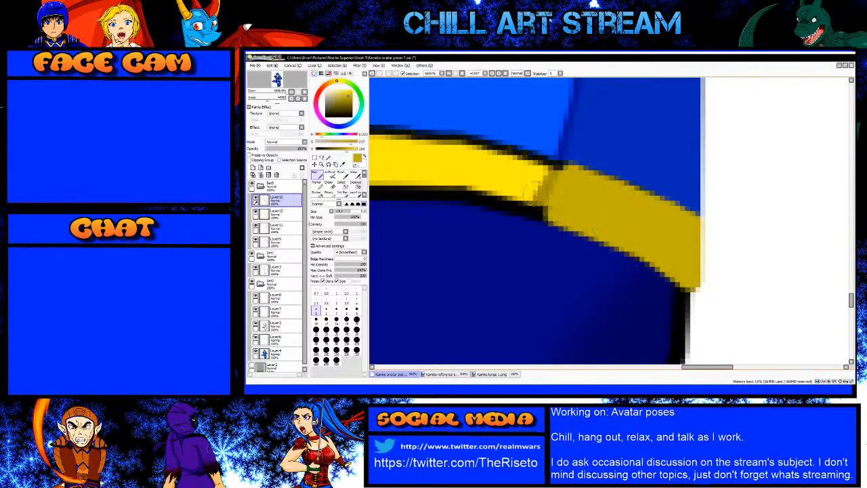
Step: Extend the knee band's darker gold shadow edge over the outlines above and below it with a small Pen on Layer12
key("bracketleft")
key("bracketleft")
key("bracketleft")
key("bracketleft")
key("bracketleft")
key("bracketright")
key("bracketright")
key("bracketright")
key("bracketright")
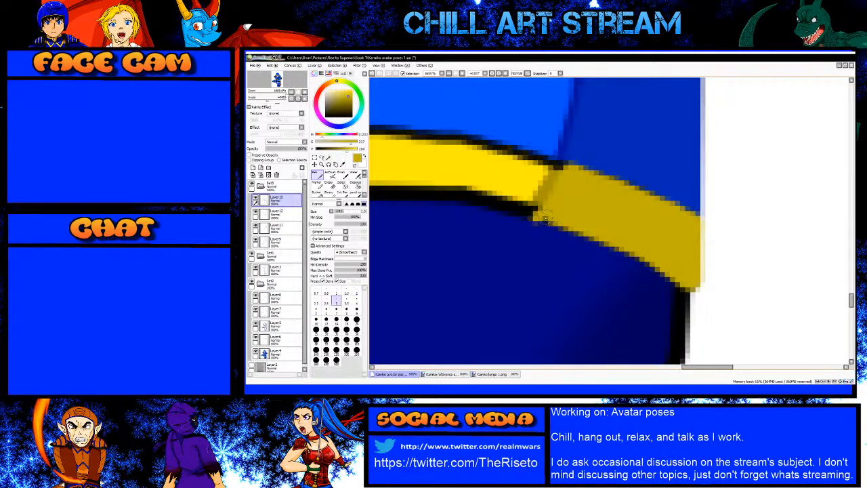
left_click(283, 215)
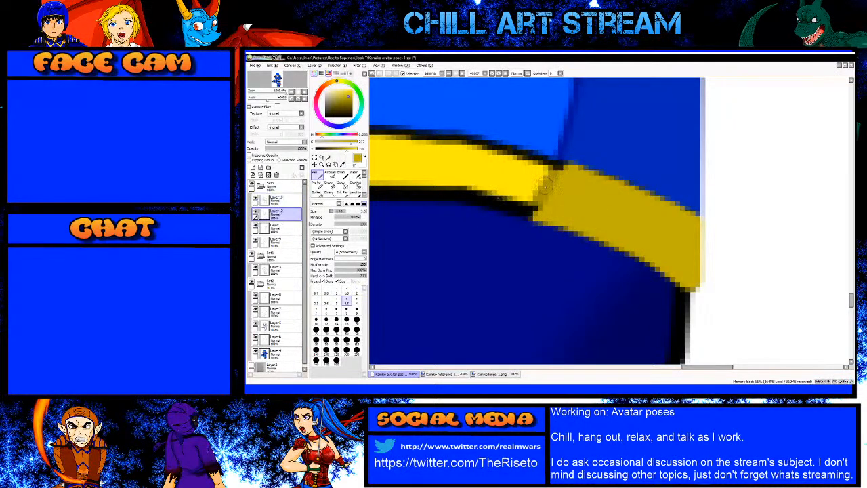
left_click_drag(544, 191, 523, 219)
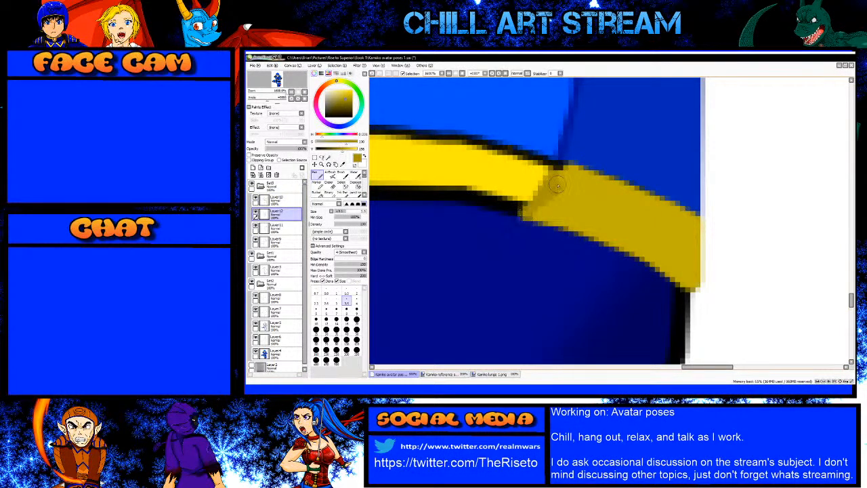
mouse_move(529, 214)
left_mouse_down()
mouse_move(541, 198)
mouse_move(515, 182)
left_mouse_up()
key("bracketleft")
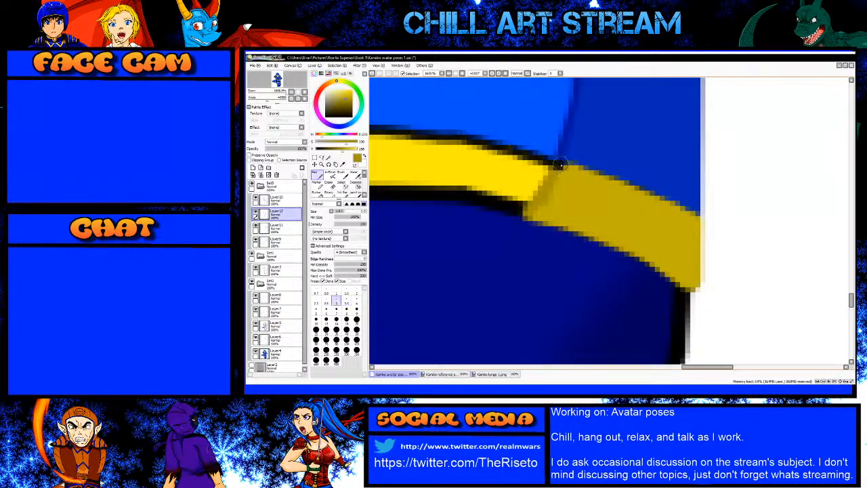
Step: Sample the knee band's bright yellow and cover the lower outline beside the shaded part with a size 4 Pen on Layer11
left_click(507, 180, "alt")
key("bracketright")
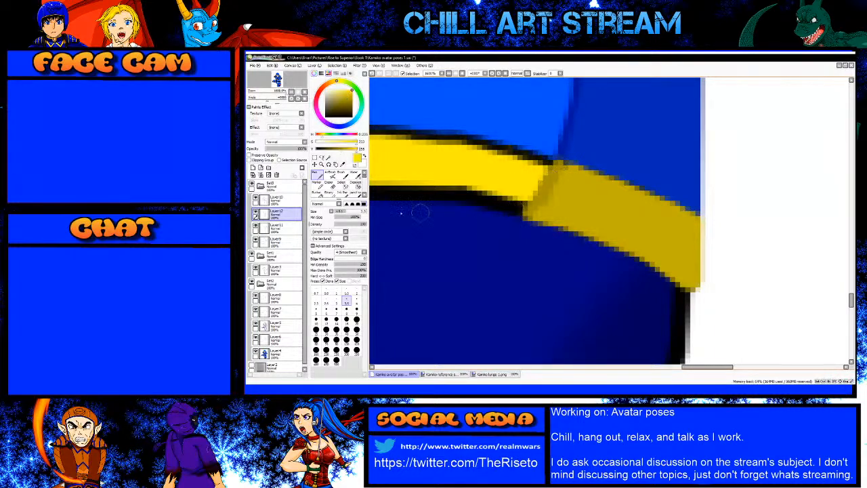
left_click(300, 227)
key("bracketright")
left_click_drag(529, 212, 516, 205)
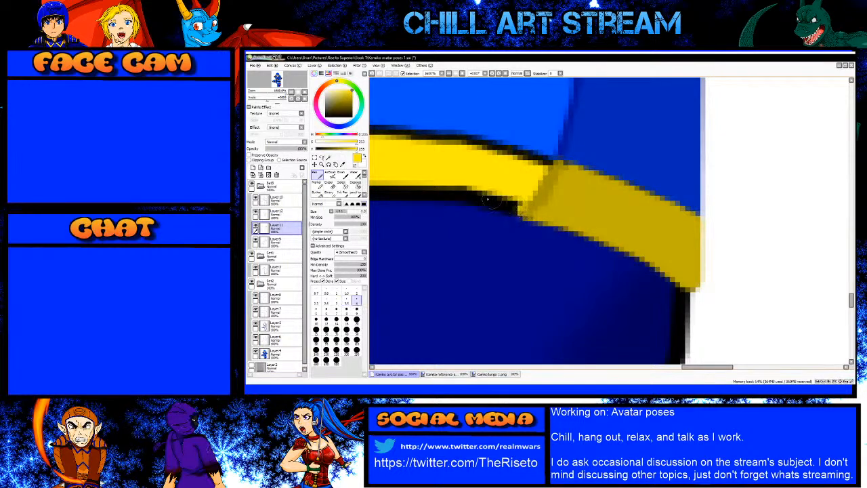
left_click_drag(448, 194, 521, 211)
Step: Continue bright yellow along the knee band's lower outline toward its left end, and fill in the remaining dark streaks
scroll(629, 209, "down", 3)
scroll(499, 193, "up", 3)
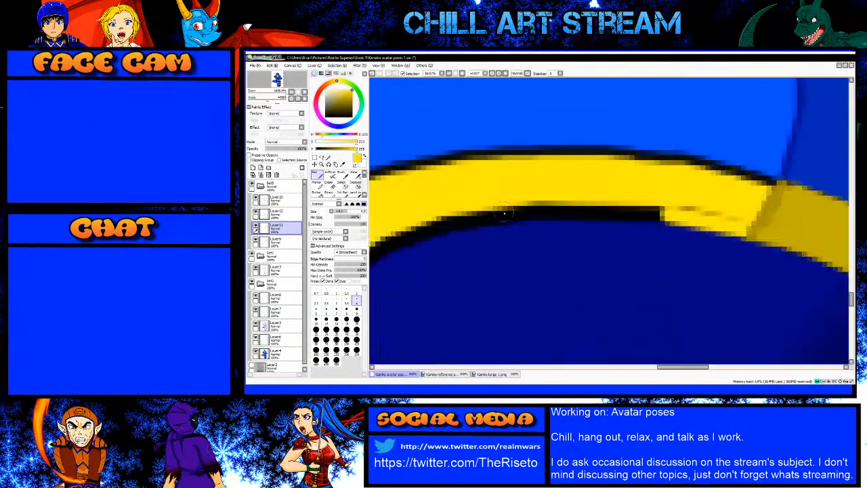
left_click(503, 217, "shift")
left_click(433, 232, "shift")
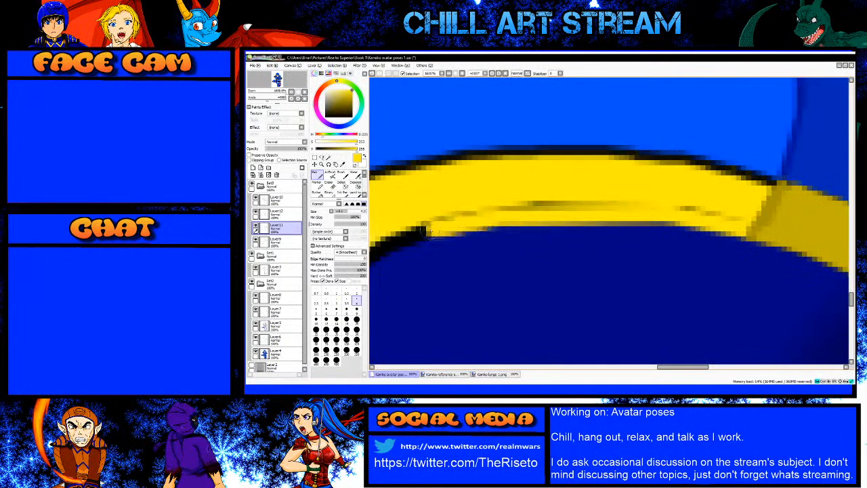
scroll(492, 206, "down", 3)
scroll(460, 220, "up", 3)
left_click(498, 230, "shift")
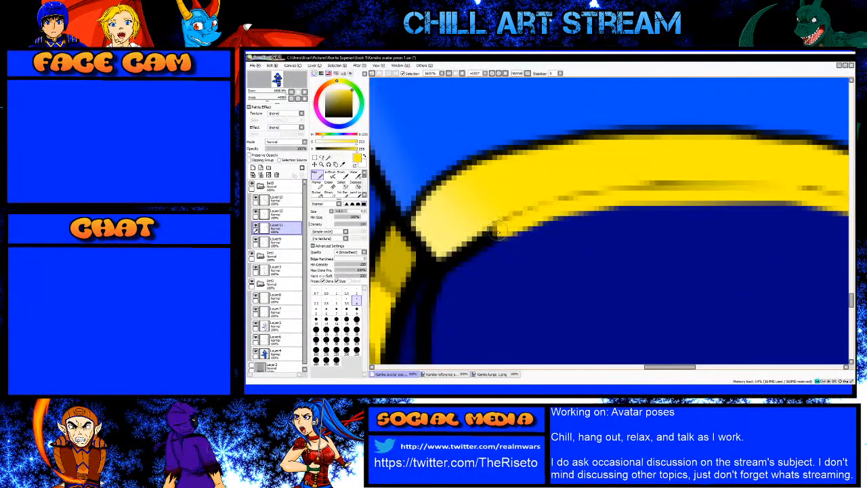
mouse_move(507, 225)
left_mouse_down()
mouse_move(568, 198)
mouse_move(634, 188)
mouse_move(773, 189)
left_mouse_up()
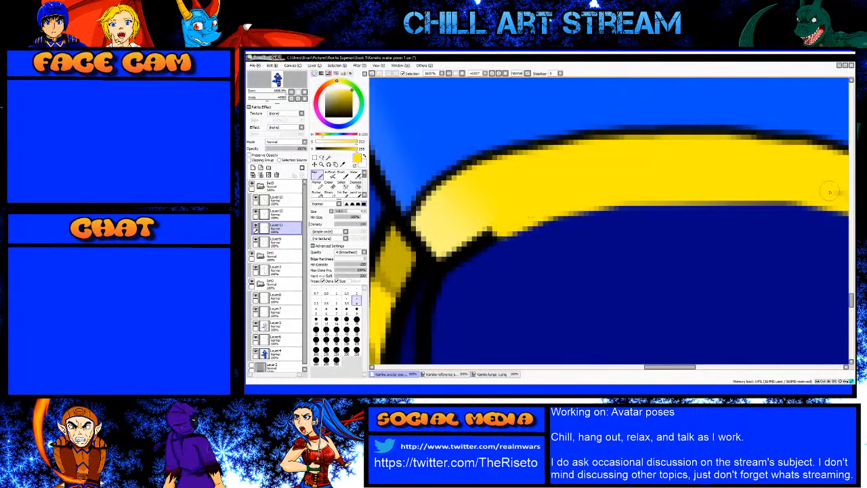
Step: Paint bright yellow over the knee band's upper outline from the shaded part to near its left end on Layer11
scroll(574, 185, "down", 3)
scroll(630, 159, "up", 3)
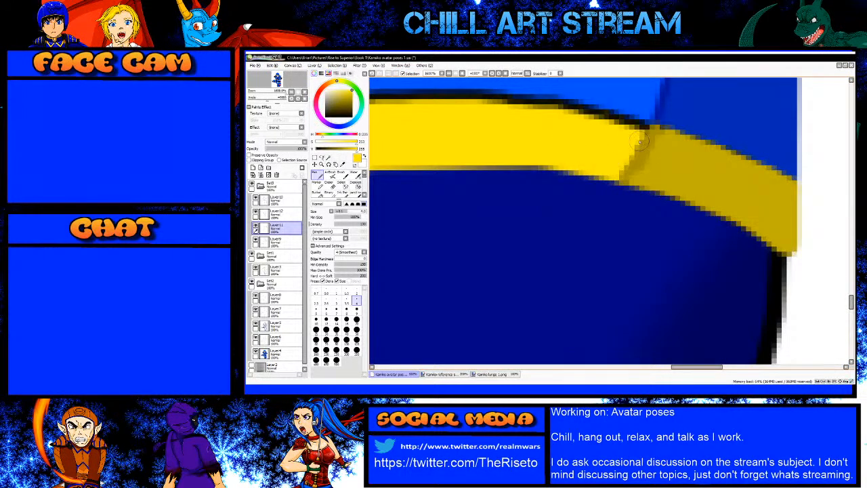
left_click(601, 118, "shift")
left_click(514, 101, "shift")
left_click(405, 100, "shift")
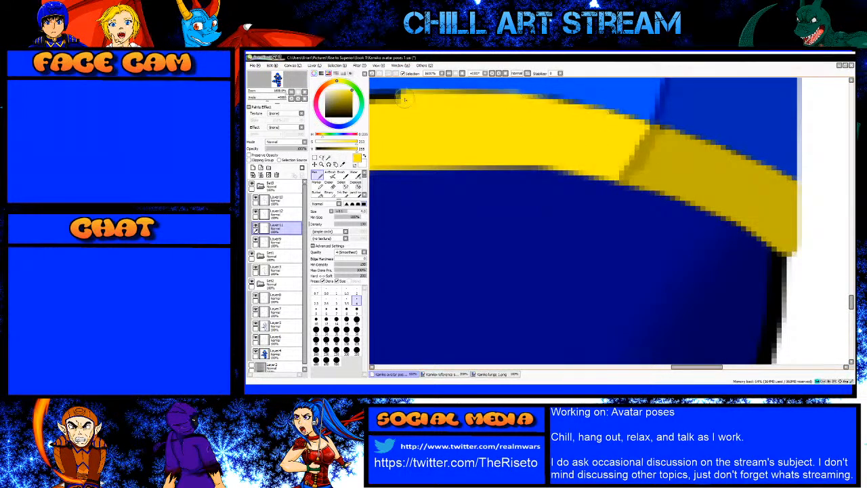
scroll(569, 153, "down", 3)
scroll(445, 130, "up", 3)
left_click(496, 153, "shift")
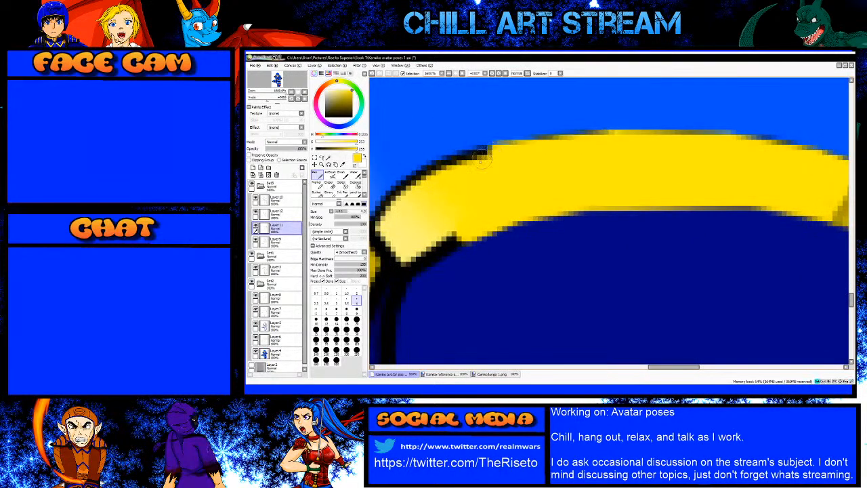
left_click(426, 169, "shift")
left_click(412, 183, "shift")
left_click(408, 178, "shift")
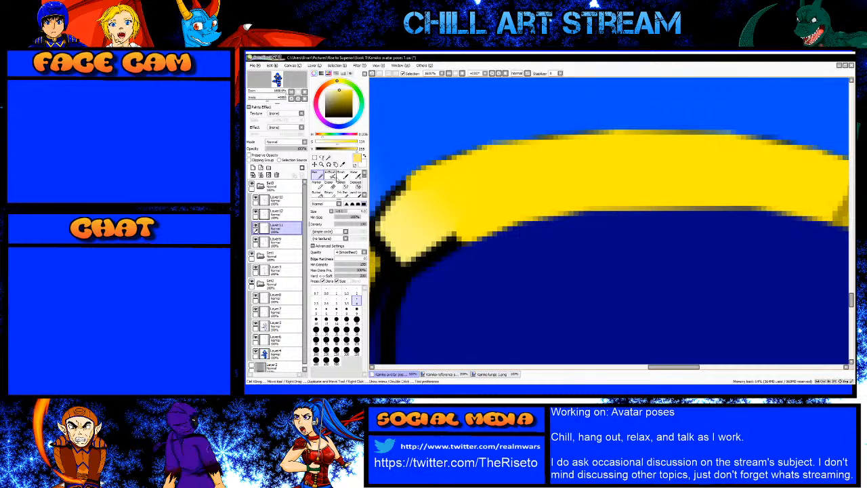
Step: Sample the knee band's pale yellow highlight and cover the black outlines around its left end on the top layer
left_click(278, 200)
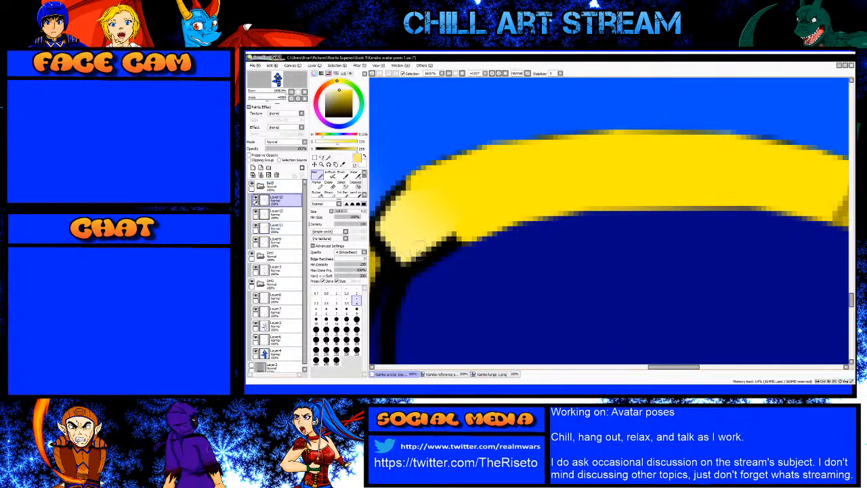
mouse_move(434, 255)
left_mouse_down()
mouse_move(410, 271)
mouse_move(387, 250)
mouse_move(385, 238)
mouse_move(434, 267)
mouse_move(403, 221)
mouse_move(421, 200)
left_mouse_up()
scroll(384, 241, "down", 2)
scroll(383, 242, "up", 2)
key("v")
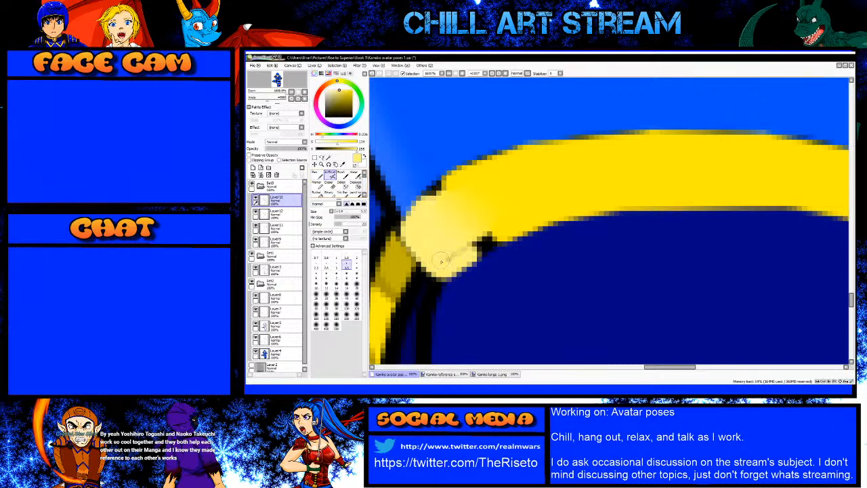
key("n")
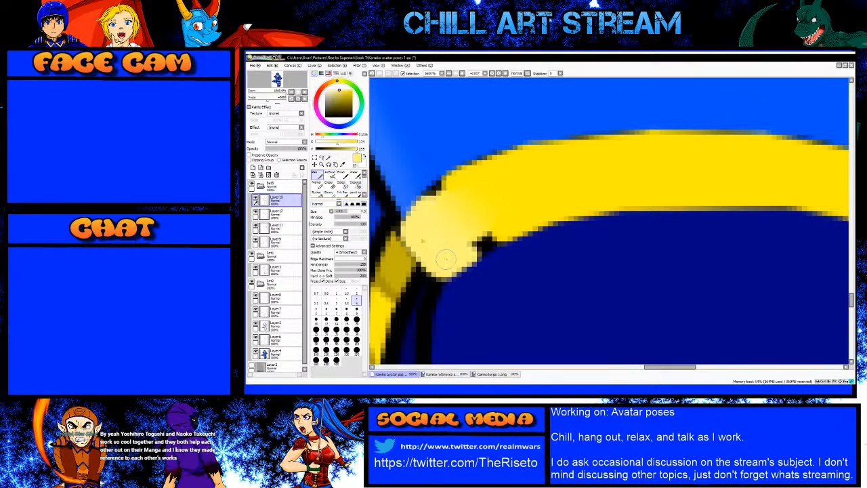
Step: Blend pale yellow over the remaining dark spots below and above the knee band's left end with the AirBrush
key("v")
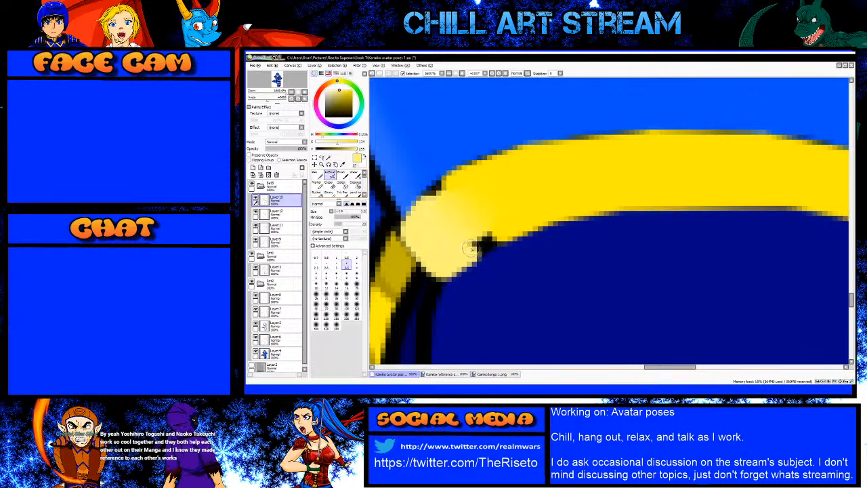
key("bracketright")
key("bracketright")
mouse_move(471, 248)
left_mouse_down()
mouse_move(505, 222)
mouse_move(480, 248)
left_mouse_up()
key("bracketleft")
key("bracketleft")
left_click_drag(445, 182, 432, 190)
scroll(541, 204, "down", 3)
scroll(544, 210, "down", 2)
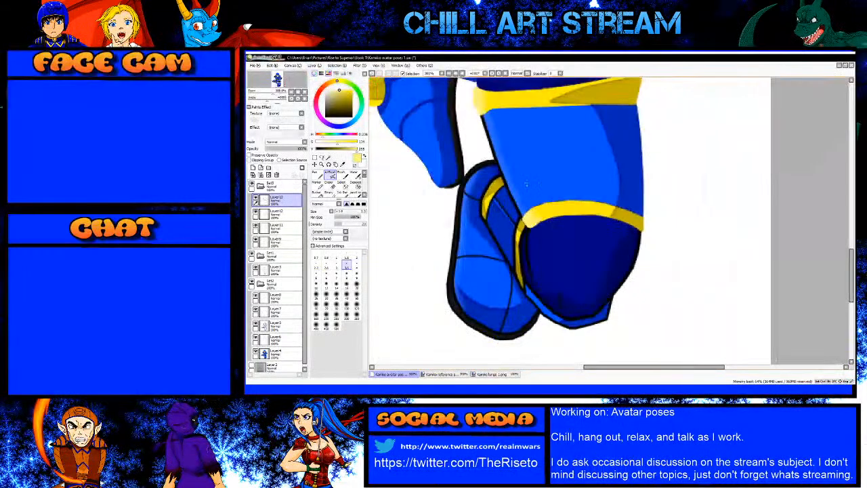
Step: Sample the kneepad's dark navy and paint over its right black outline with a size 5 Pen on Layer12
scroll(510, 211, "up", 4)
scroll(512, 217, "down", 3)
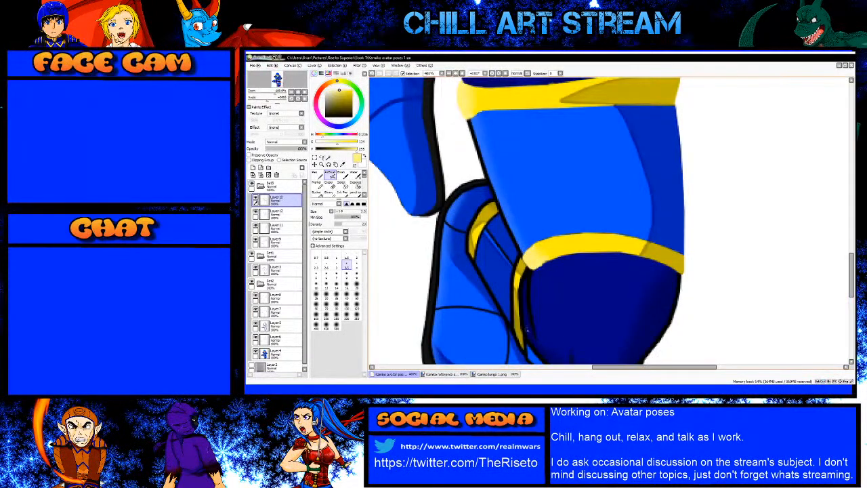
scroll(524, 323, "up", 2)
scroll(545, 292, "down", 3)
scroll(674, 284, "up", 4)
left_click(652, 256, "alt")
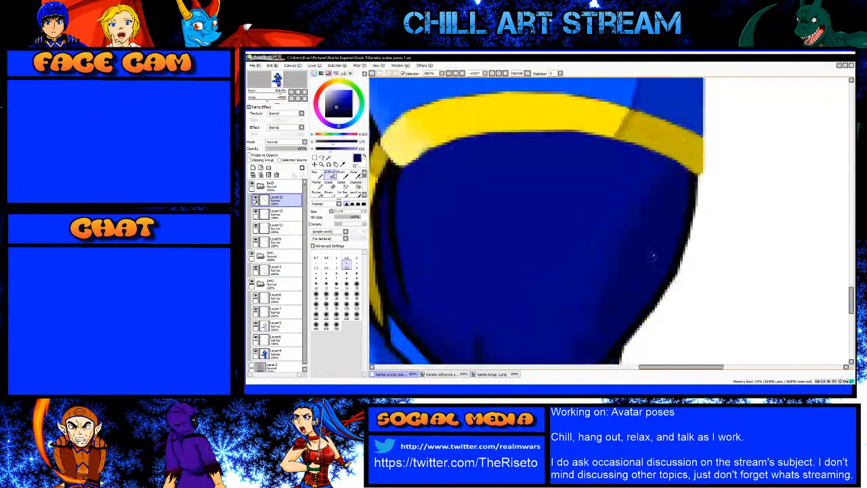
left_click(280, 214)
left_click(317, 174)
scroll(704, 176, "up", 1)
key("bracketright")
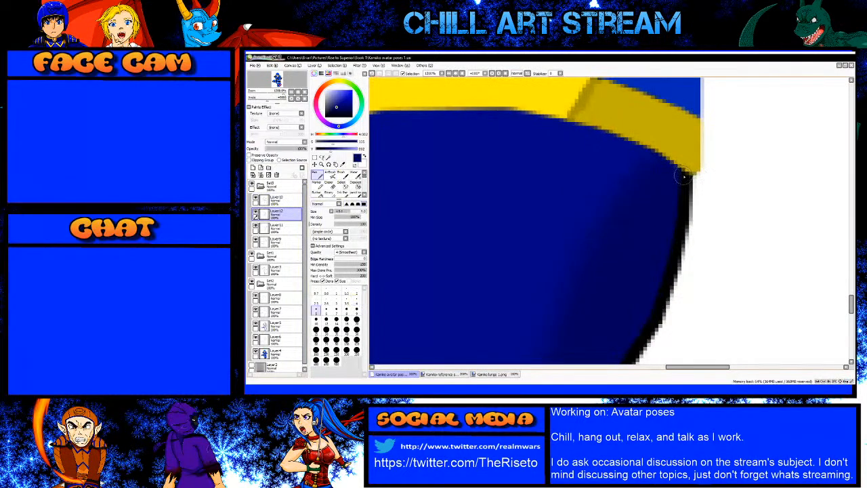
left_click_drag(684, 176, 665, 277)
scroll(665, 277, "down", 4)
scroll(657, 268, "up", 3)
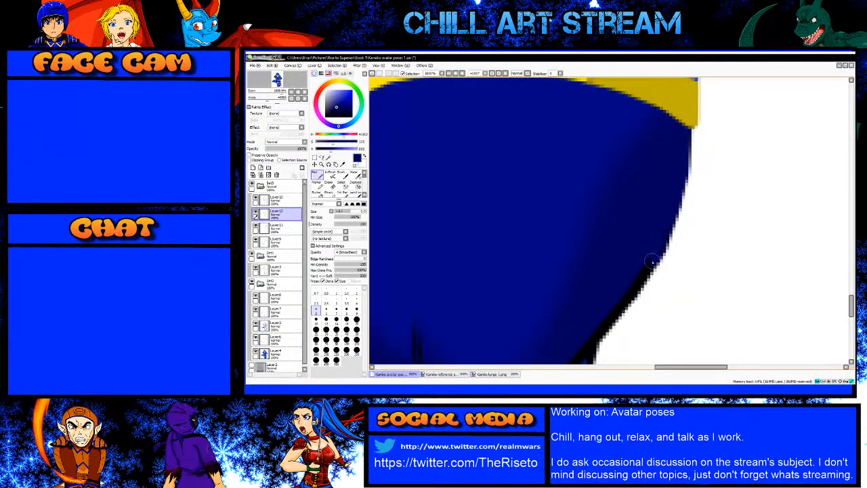
scroll(615, 317, "down", 3)
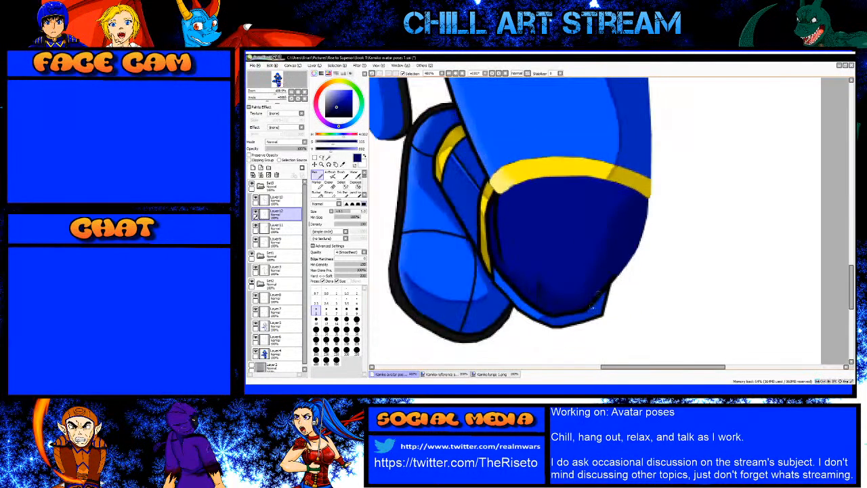
Step: Continue dark navy over the kneepad's lower outline above the blue trim, and undo the last stroke
scroll(610, 278, "up", 3)
key("ctrl+z")
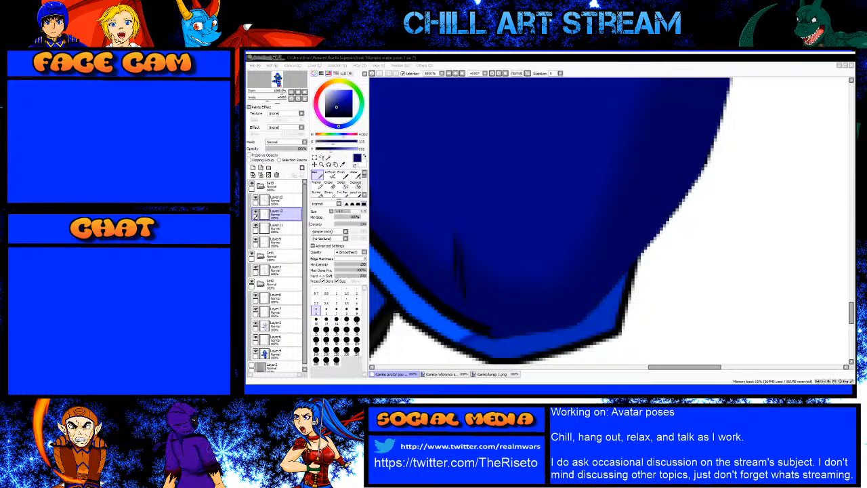
left_click(778, 57)
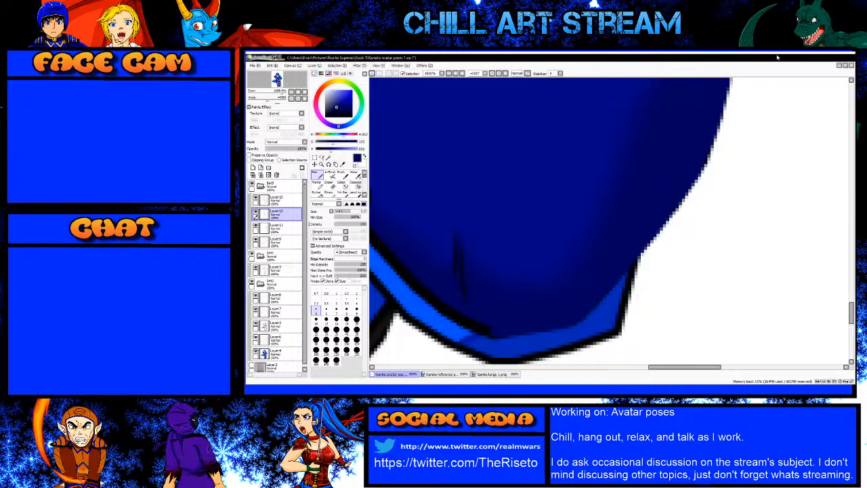
scroll(642, 257, "down", 4)
Step: Cover the kneepad's lower-left outline with connected straight navy strokes, from the blue trim's shaded part up toward the yellow side trim
scroll(542, 288, "up", 7)
left_click(589, 317, "shift")
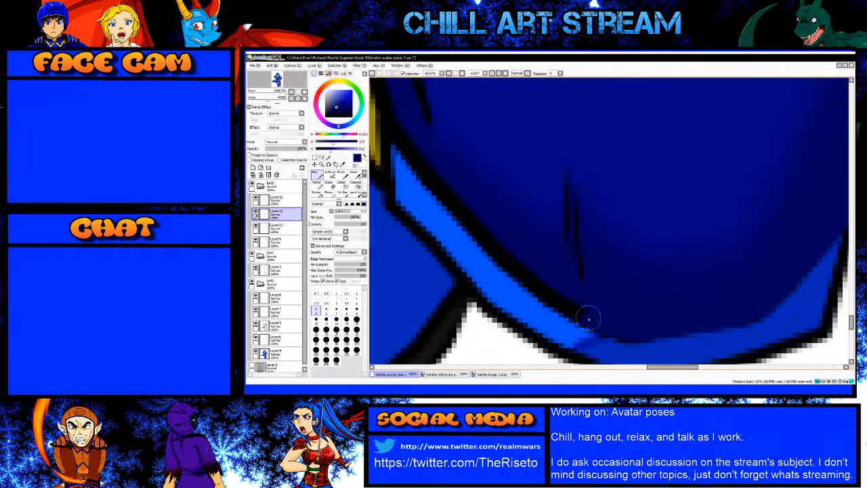
left_click(557, 300, "shift")
left_click(499, 249, "shift")
left_click(455, 203, "shift")
left_click(412, 154, "shift")
scroll(412, 155, "down", 4)
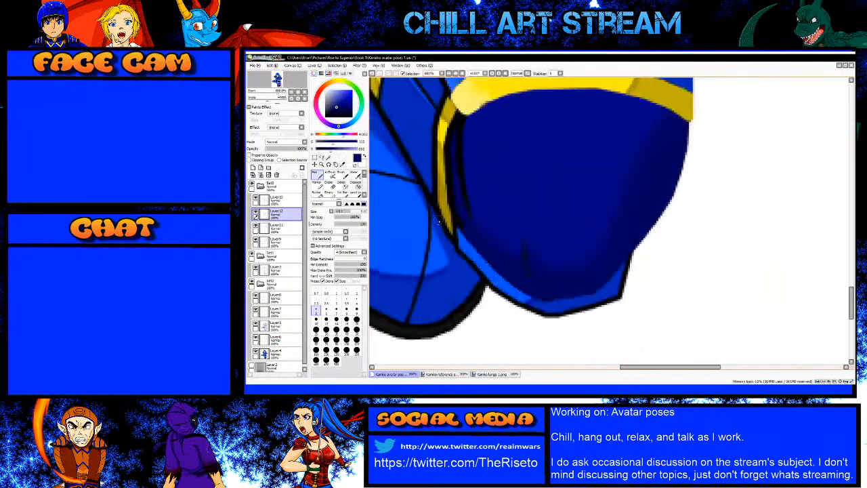
Step: Paint navy over the outline between the kneepad and the yellow side trim, using a size 4 Pen near the knee band
scroll(474, 216, "up", 4)
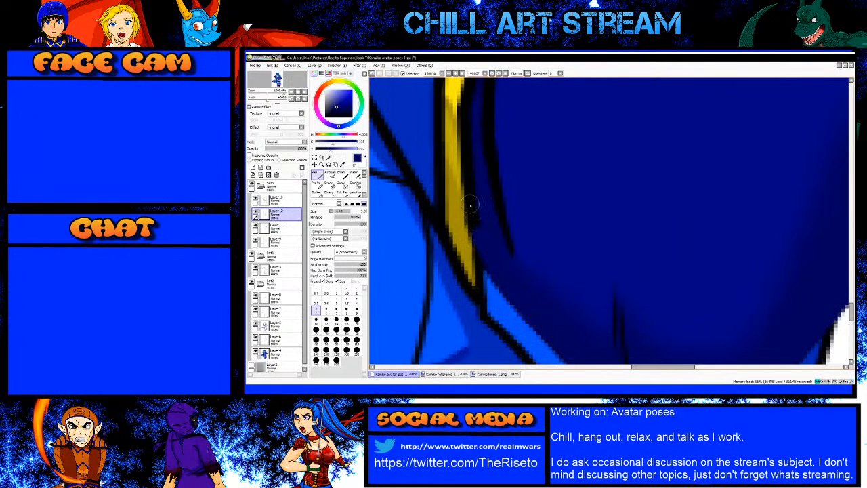
scroll(466, 166, "up", 3)
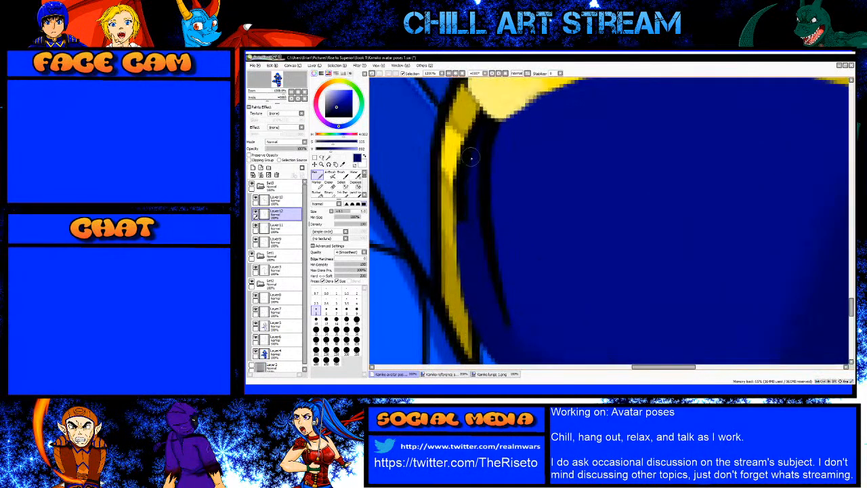
scroll(475, 138, "up", 1)
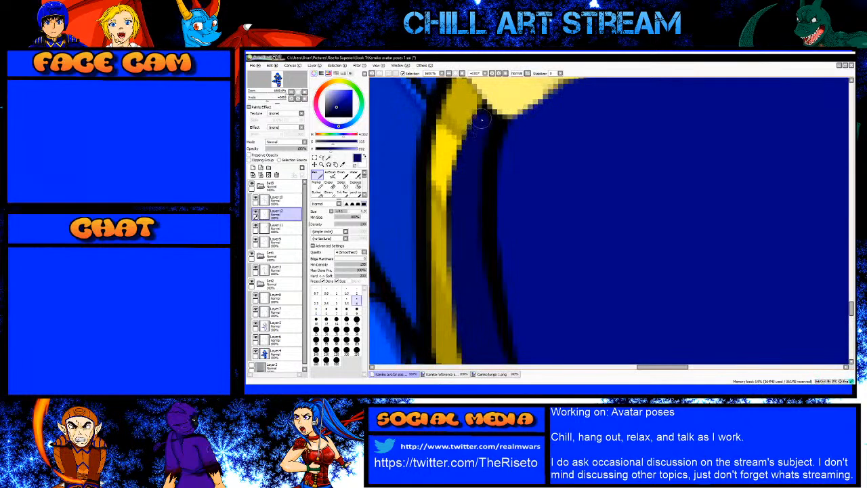
scroll(472, 170, "down", 2)
scroll(472, 169, "down", 1)
Step: Darken the navy slightly and cover the curved black line inside the kneepad's left side with a size 5 Pen on the top layer
left_click(287, 201)
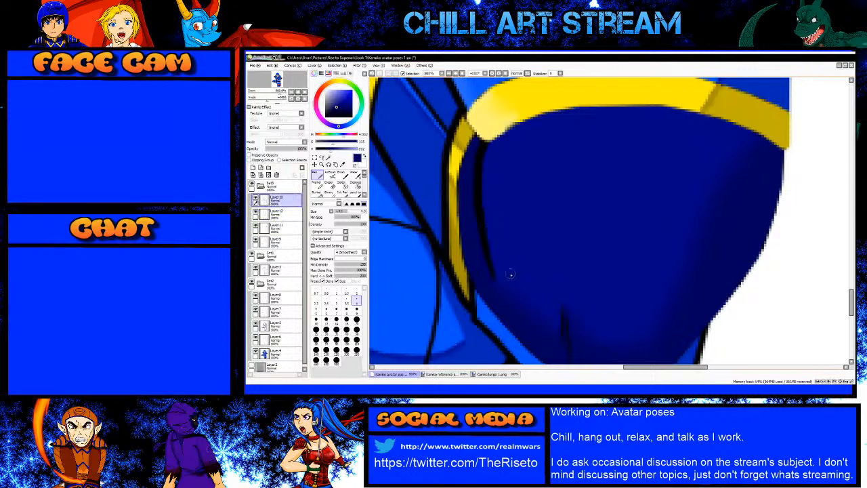
scroll(445, 163, "down", 3)
scroll(484, 185, "up", 2)
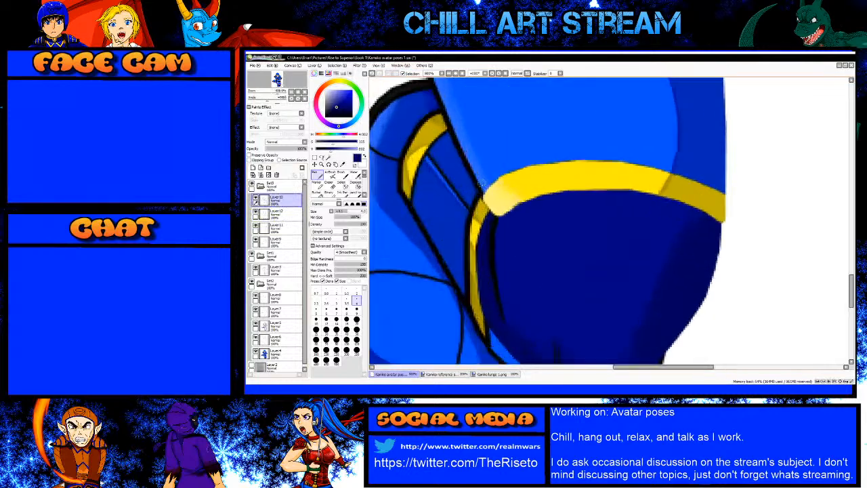
scroll(485, 227, "up", 1)
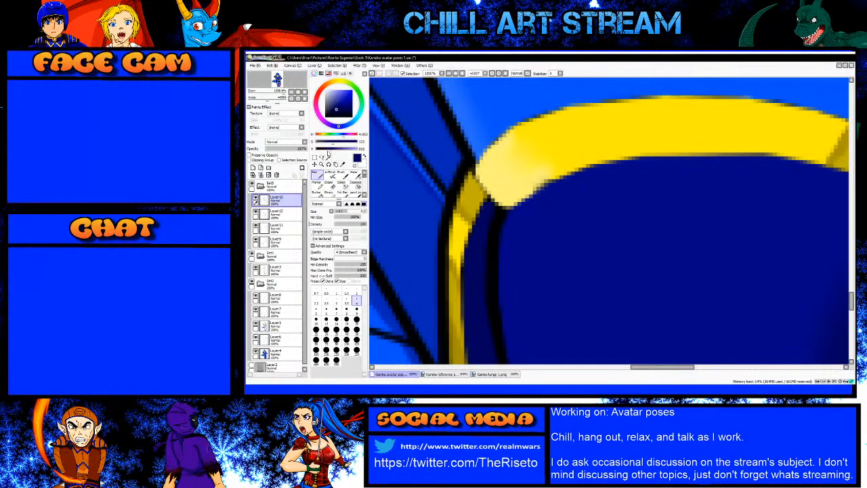
scroll(494, 211, "up", 1)
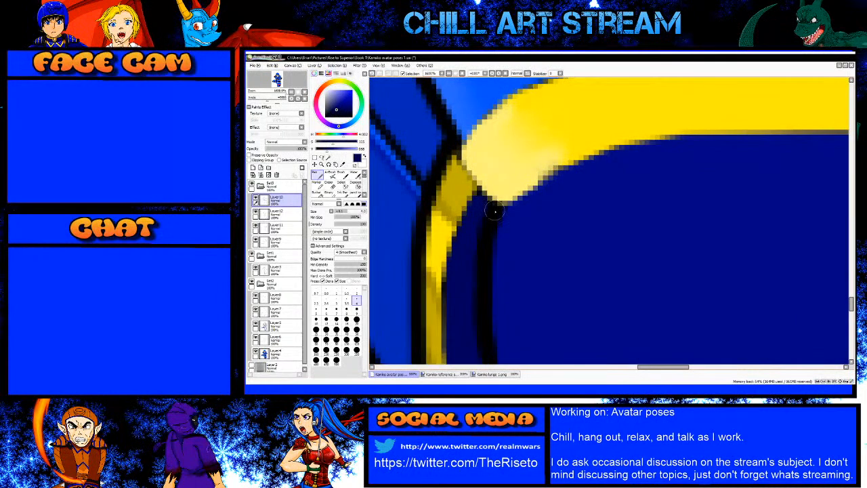
key("bracketright")
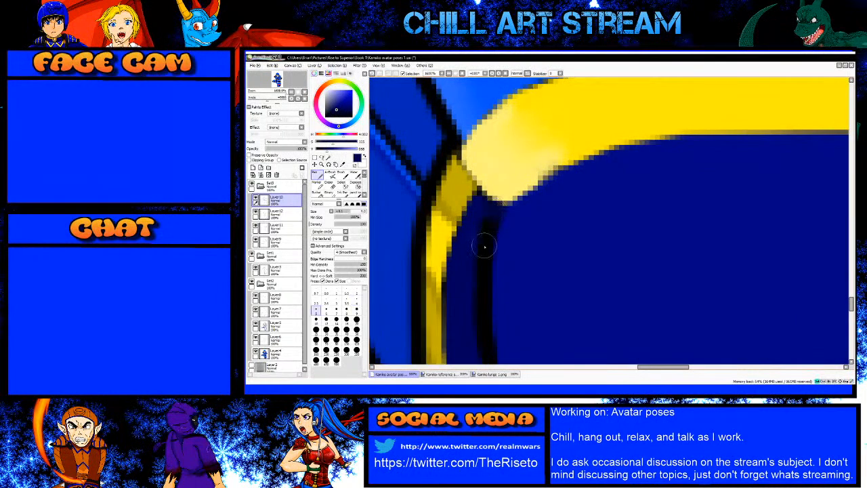
left_click_drag(483, 295, 481, 320)
scroll(481, 225, "down", 4)
scroll(481, 252, "up", 3)
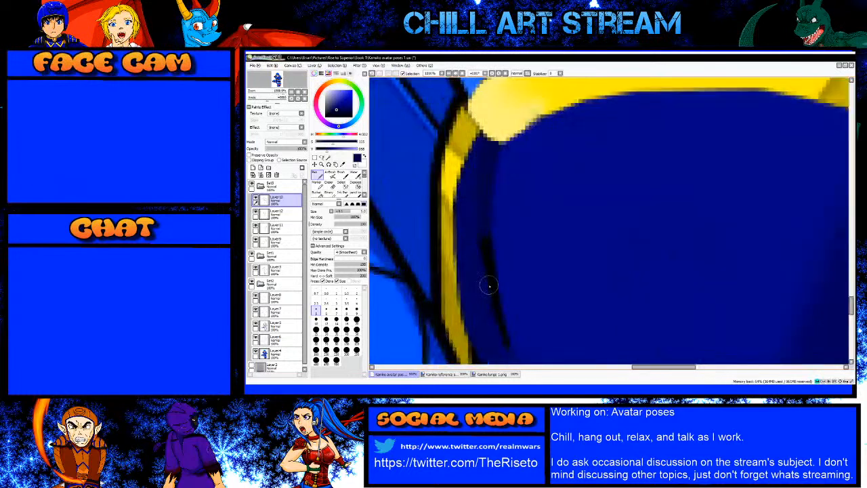
scroll(494, 298, "up", 2)
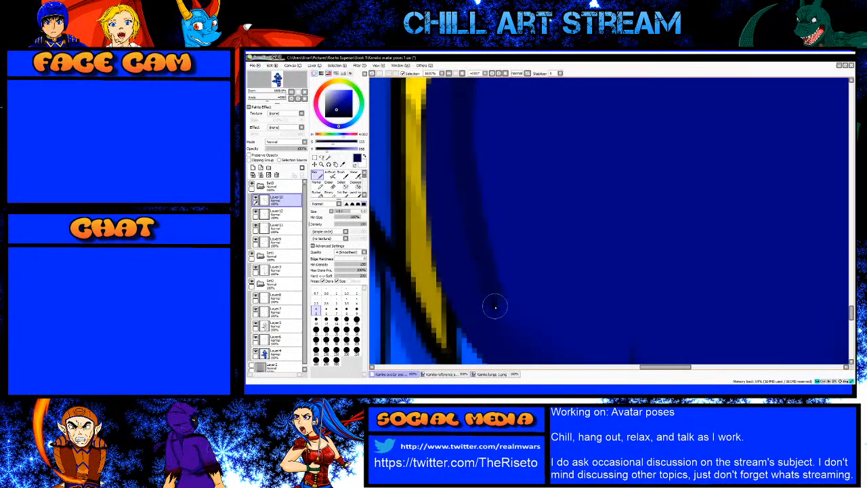
Step: Thin the repainted curved fold on the kneepad's left side with a small Eraser on the top layer
key("e")
key("bracketleft")
key("bracketleft")
key("bracketleft")
key("bracketleft")
key("bracketleft")
key("bracketleft")
key("bracketleft")
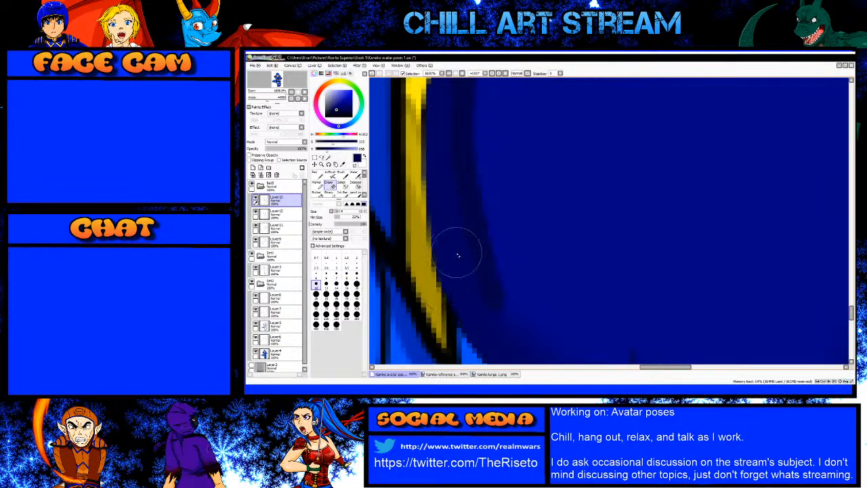
key("bracketleft")
key("bracketleft")
key("bracketleft")
key("bracketleft")
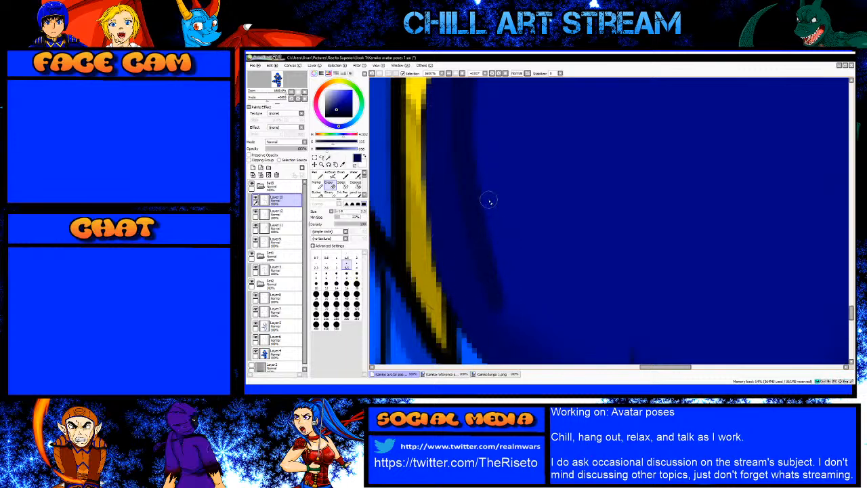
scroll(492, 203, "down", 5)
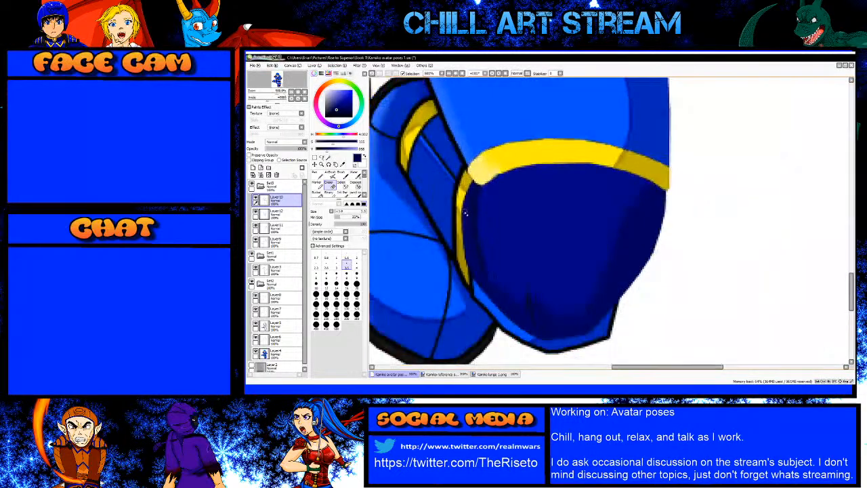
Step: Erase the leftover dark line work along the kneepad's left fold on Layer3 with an enlarged Eraser
scroll(464, 189, "up", 2)
left_click(274, 269)
scroll(493, 304, "up", 2)
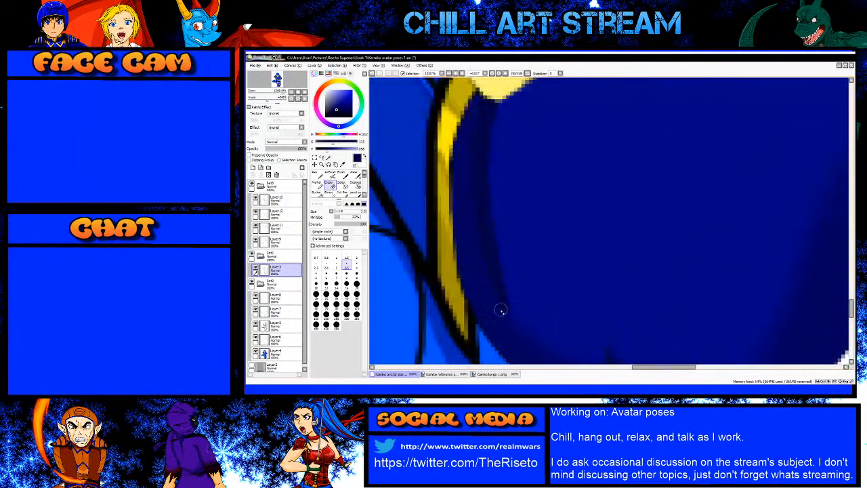
key("bracketright")
key("bracketright")
key("bracketright")
key("bracketright")
key("bracketright")
key("bracketright")
left_click_drag(481, 137, 485, 124)
scroll(517, 174, "down", 2)
scroll(488, 245, "up", 2)
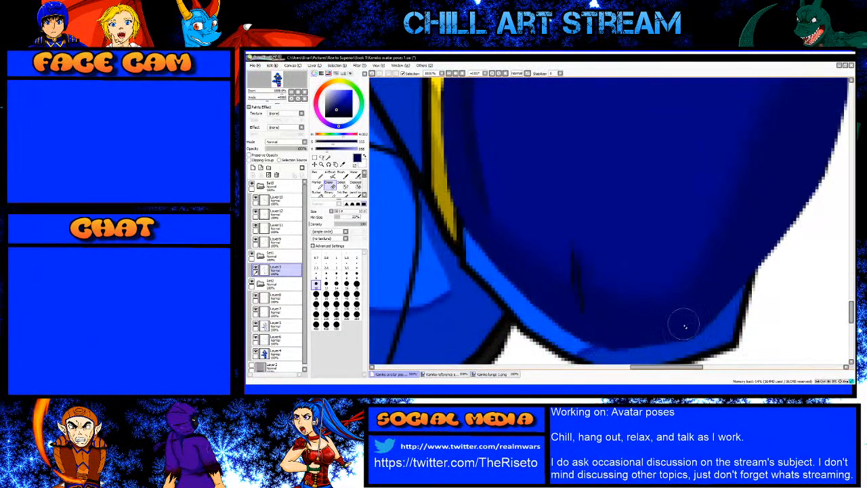
Step: Erase the leftover black fringe outside the kneepad's right edge on Layer3 with a larger Eraser
scroll(590, 327, "down", 4)
scroll(646, 293, "up", 3)
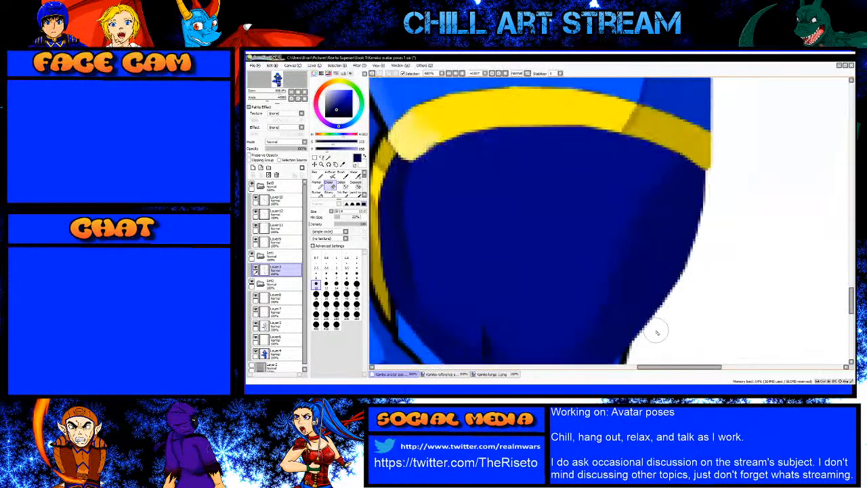
key("bracketright")
key("bracketright")
key("bracketright")
key("bracketright")
left_click_drag(674, 302, 709, 209)
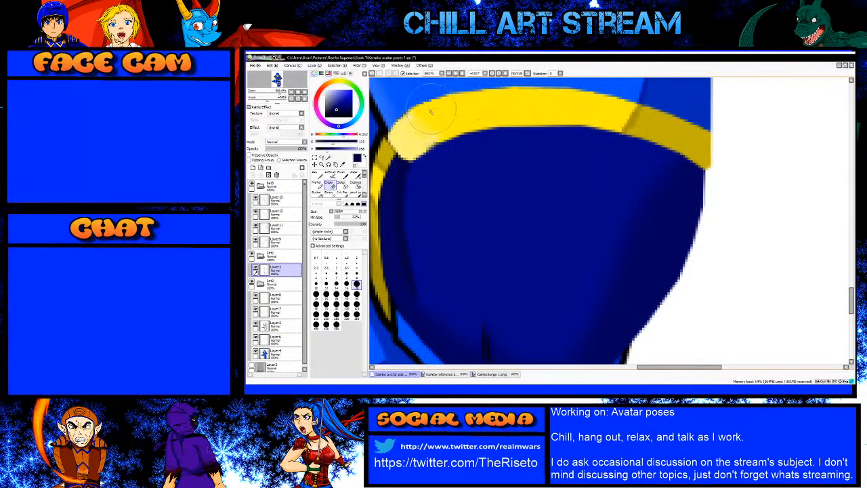
Step: Sample a darker navy and paint over the black crease lines on the lower kneepad with a size 1 Pen on the top layer
key("alt+Tab")
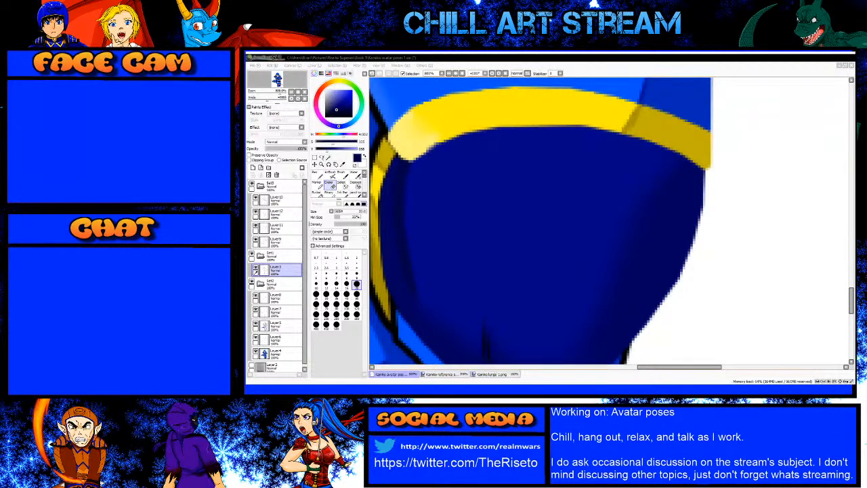
scroll(588, 243, "down", 3)
scroll(554, 288, "up", 3)
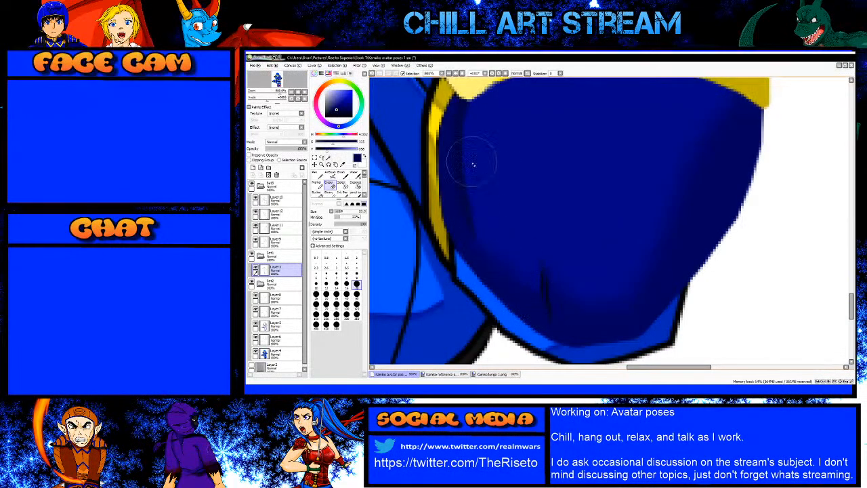
right_click(459, 145)
left_click(281, 205)
key("n")
scroll(568, 322, "up", 1)
scroll(568, 322, "up", 2)
key("bracketleft")
key("bracketleft")
key("bracketleft")
key("bracketleft")
key("bracketleft")
key("bracketleft")
key("bracketleft")
key("bracketleft")
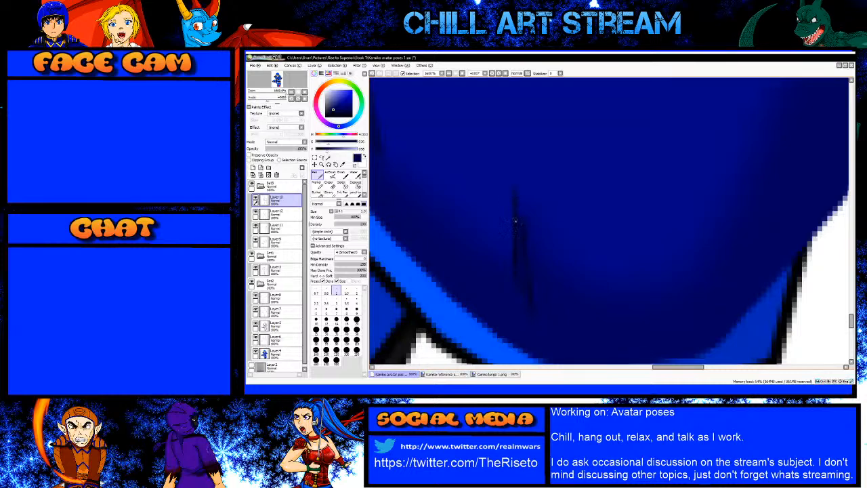
Step: Thin the repainted crease lines on the lower kneepad with a much smaller Eraser on the top layer
key("e")
key("bracketleft")
key("bracketleft")
key("bracketleft")
key("bracketleft")
key("bracketleft")
key("bracketleft")
key("bracketleft")
key("bracketleft")
key("bracketleft")
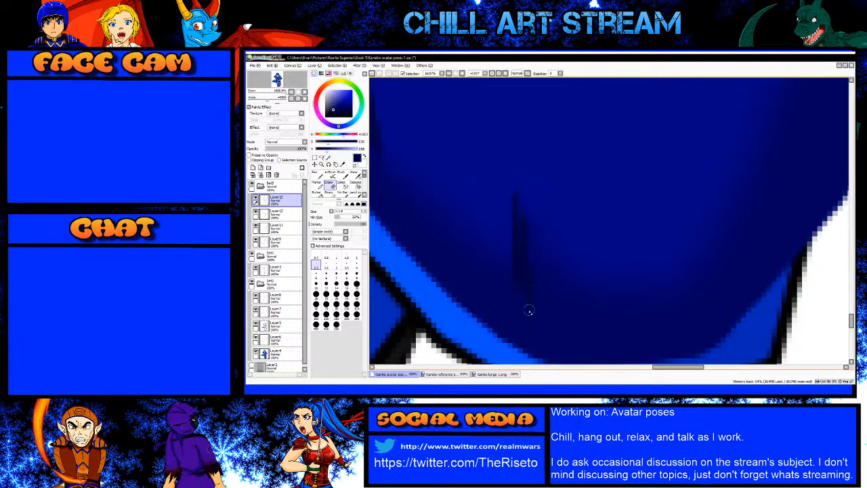
Step: Erase the leftover dark line work around the lower kneepad crease on Layer3 with an enlarged Eraser
scroll(516, 315, "down", 4)
left_click(289, 271)
scroll(543, 302, "up", 1)
scroll(514, 301, "up", 3)
key("bracketright")
key("bracketright")
key("bracketright")
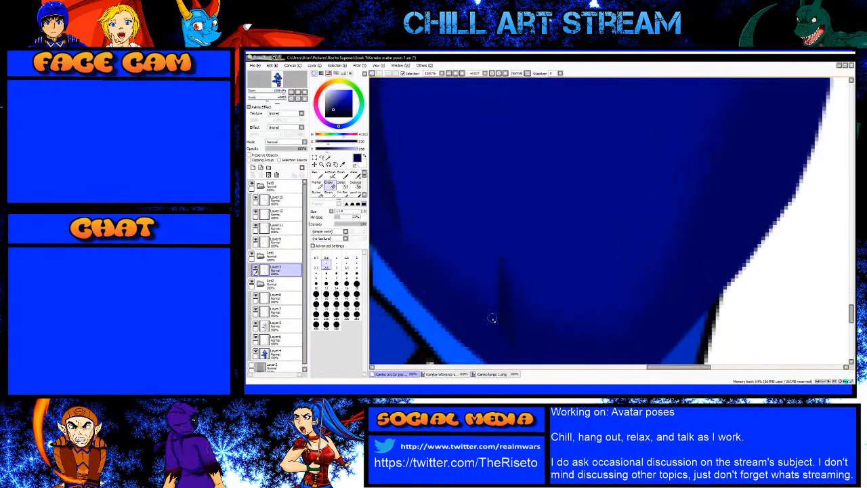
scroll(538, 291, "down", 3)
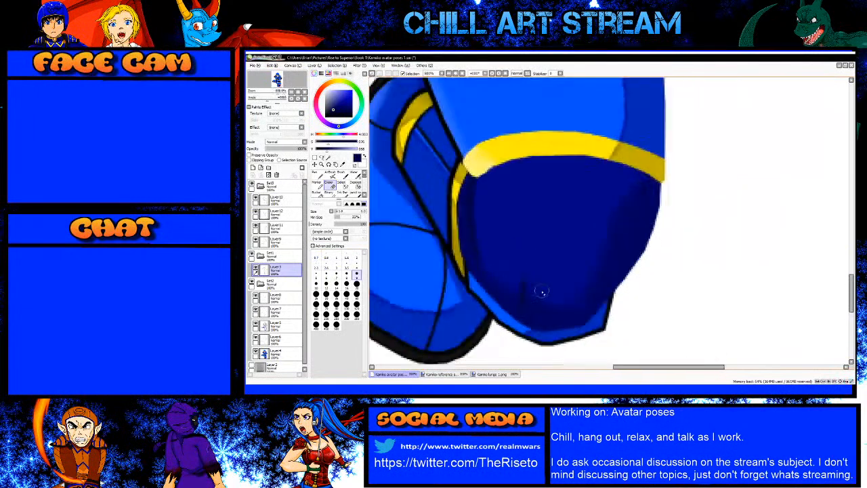
scroll(484, 280, "up", 4)
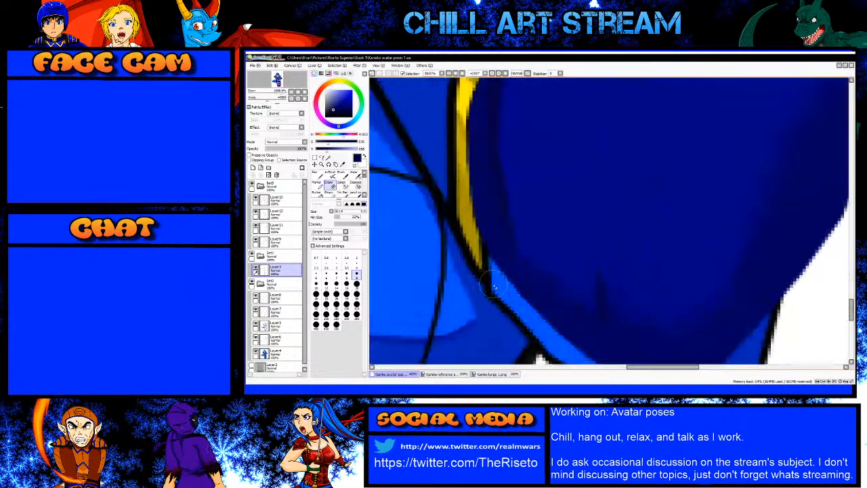
Step: Sample the bright blue and paint over the black outline along the lower-left kneepad rim on Layer11 with an enlarged Pen
right_click(504, 283)
left_click(284, 230)
scroll(441, 220, "down", 4)
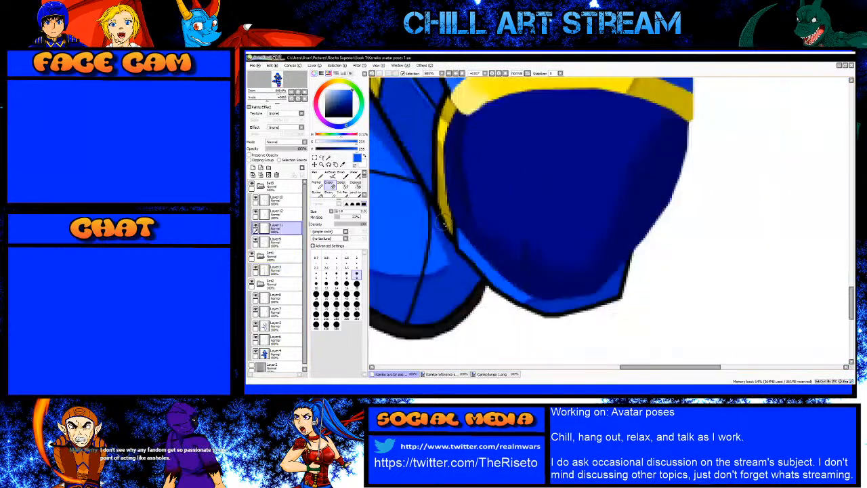
scroll(455, 234, "up", 4)
key("n")
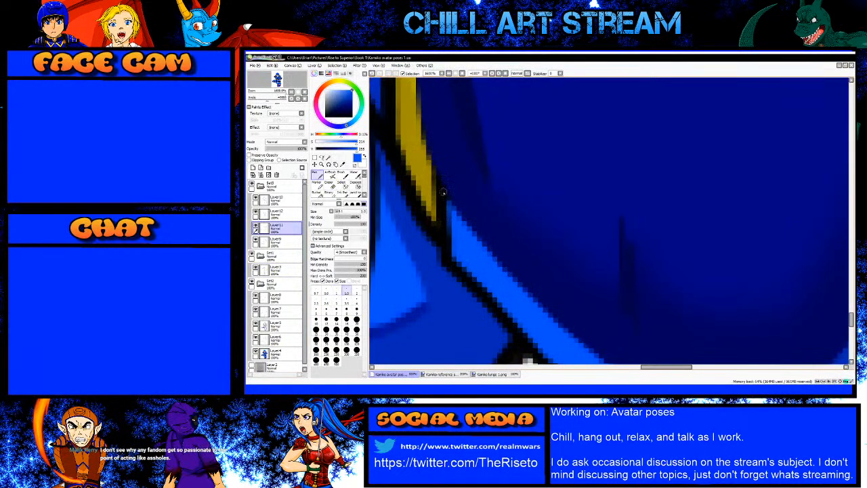
key("bracketright")
key("bracketright")
key("bracketright")
key("bracketright")
key("bracketright")
key("bracketright")
key("bracketright")
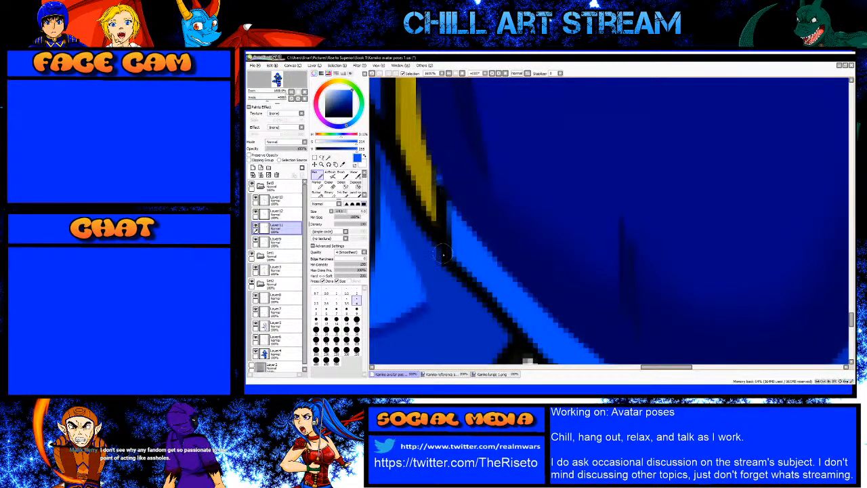
left_click_drag(448, 266, 438, 177)
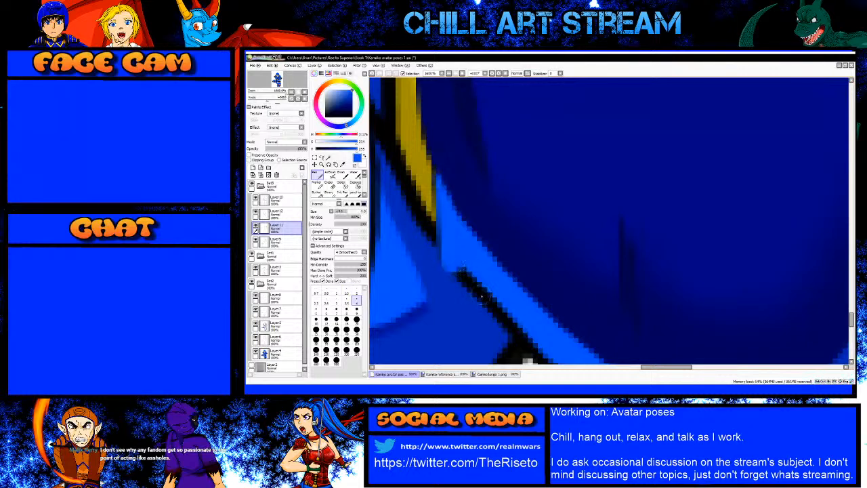
left_click_drag(524, 331, 455, 270)
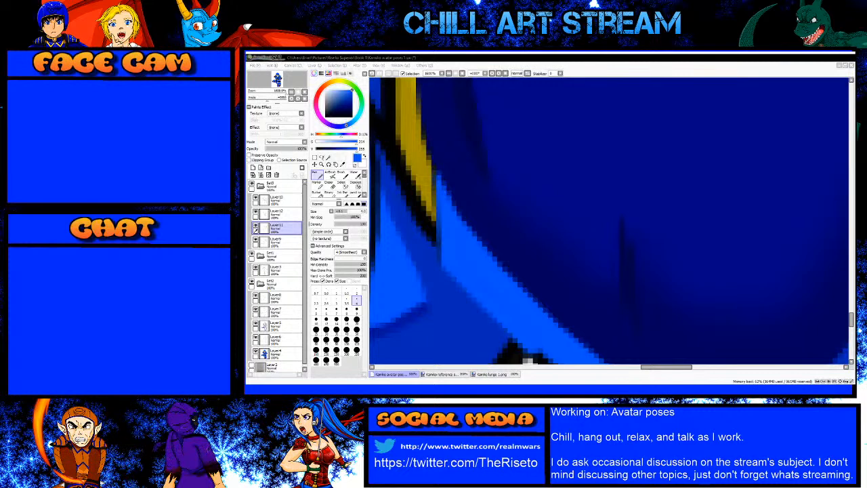
Step: Continue the bright blue over the black outline where the lower-left kneepad rim borders the white background
scroll(579, 178, "down", 3)
scroll(556, 234, "up", 3)
left_click_drag(552, 275, 634, 320)
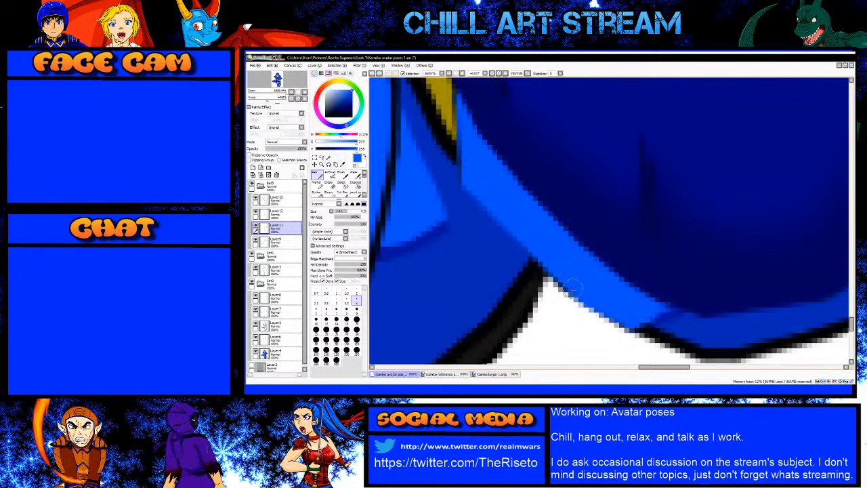
Step: Sample the darker rim blue and paint over the black outline along the kneepad rim's bottom edge on Layer12 with the Pen
left_click(662, 316, "alt")
left_click(274, 242)
key("bracketleft")
key("bracketleft")
key("bracketleft")
key("bracketleft")
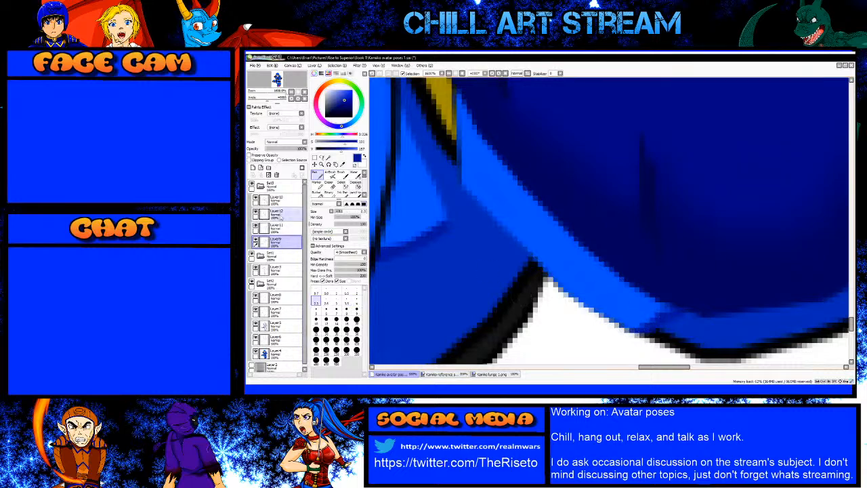
left_click(279, 215)
scroll(440, 244, "down", 1)
scroll(565, 299, "up", 1)
left_click(622, 308, "alt")
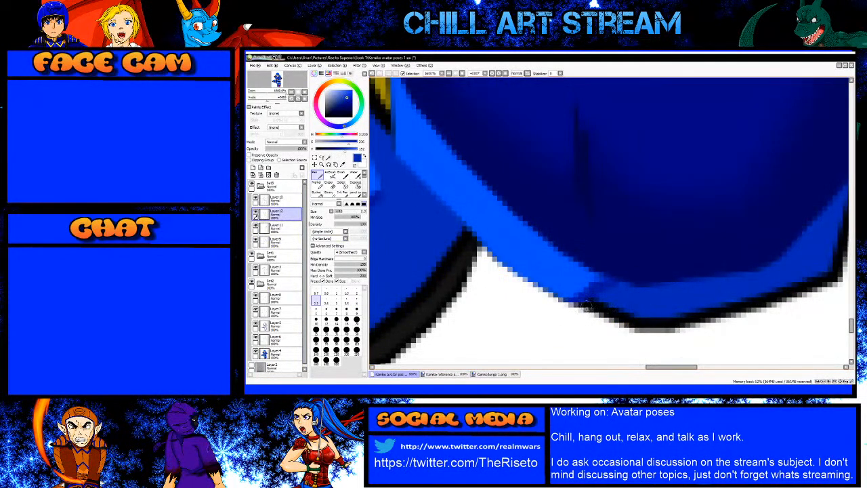
key("bracketright")
key("bracketright")
key("bracketright")
key("bracketright")
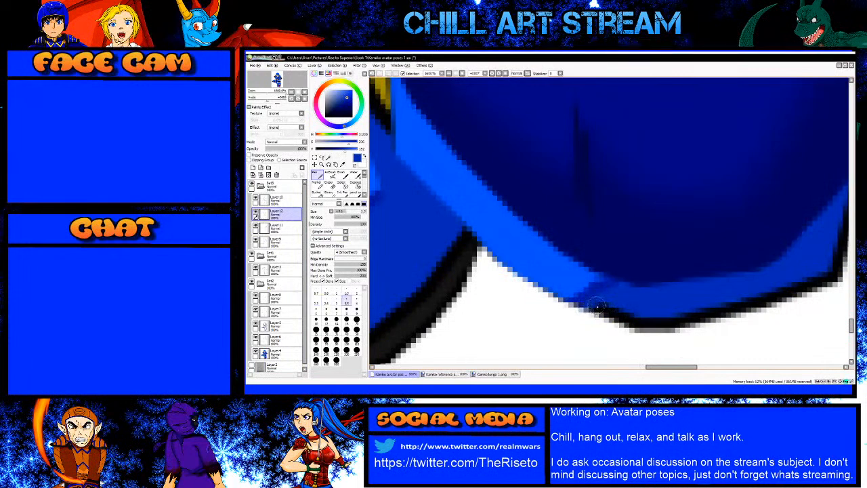
left_click_drag(628, 315, 674, 319)
left_click(688, 319, "shift")
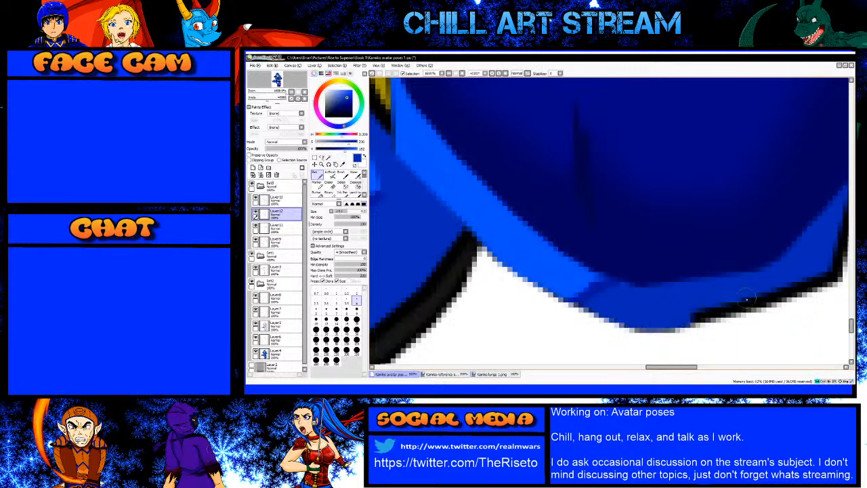
left_click(758, 299, "shift")
left_click_drag(765, 292, 684, 312)
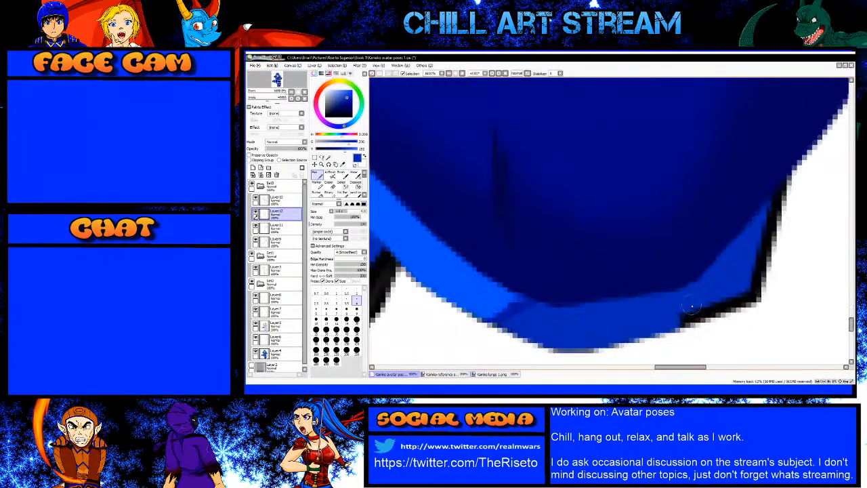
Step: Carry the darker blue around the kneepad rim's lower-right corner and up its right edge over the black outline
left_click(737, 300, "shift")
left_click(749, 297, "shift")
left_click(766, 234, "shift")
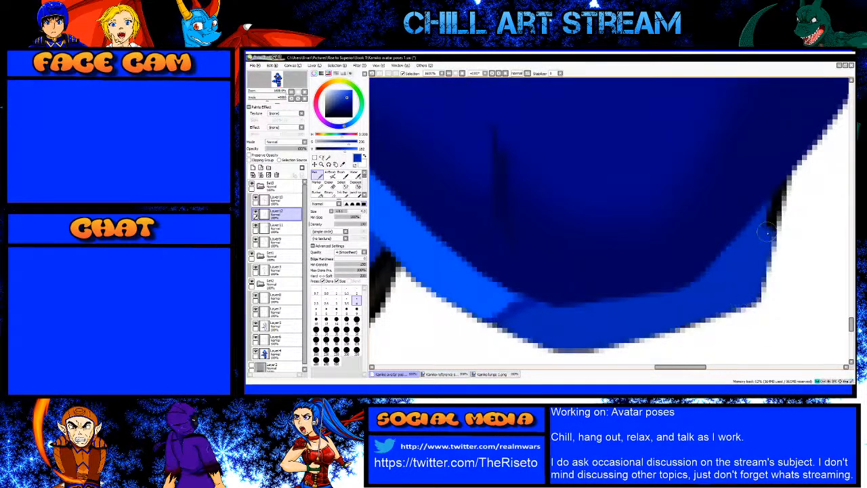
left_click(775, 207, "shift")
Step: Fill the black tip where the rim meets the kneepad's right edge with a smaller Pen, and sample the kneepad's navy
key("bracketleft")
key("bracketleft")
key("bracketleft")
key("bracketleft")
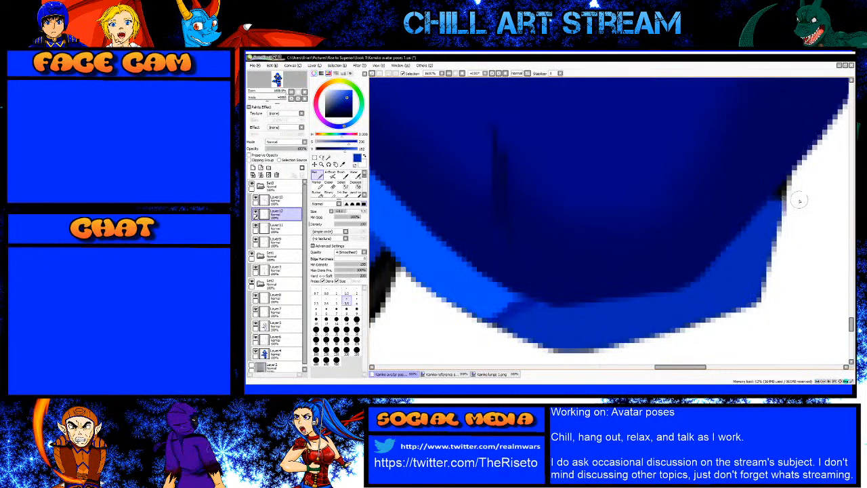
key("bracketleft")
key("bracketleft")
key("bracketleft")
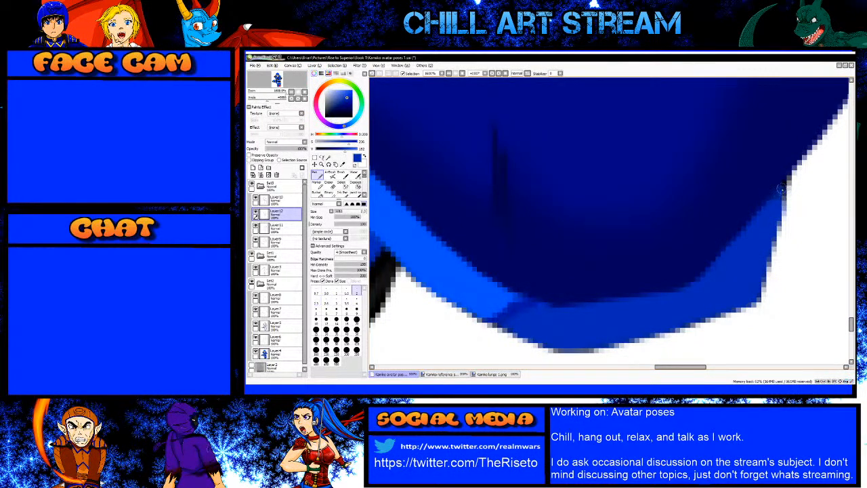
left_click(784, 165, "alt")
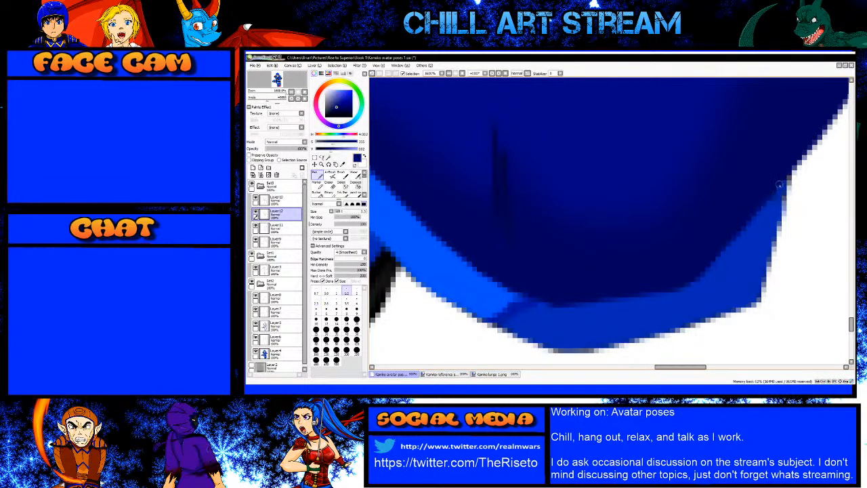
Step: Examine the whole figure and its upper body for remaining harsh outlines
scroll(744, 228, "down", 2)
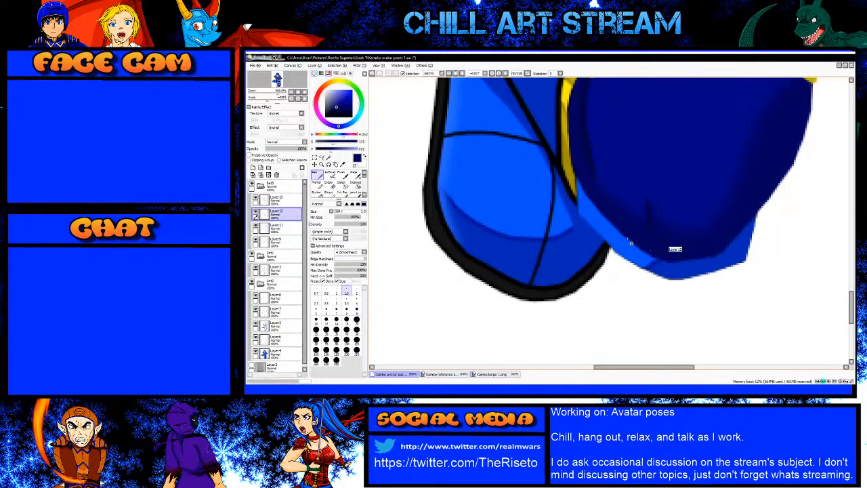
scroll(676, 249, "down", 1)
scroll(552, 252, "down", 1)
scroll(525, 144, "down", 4)
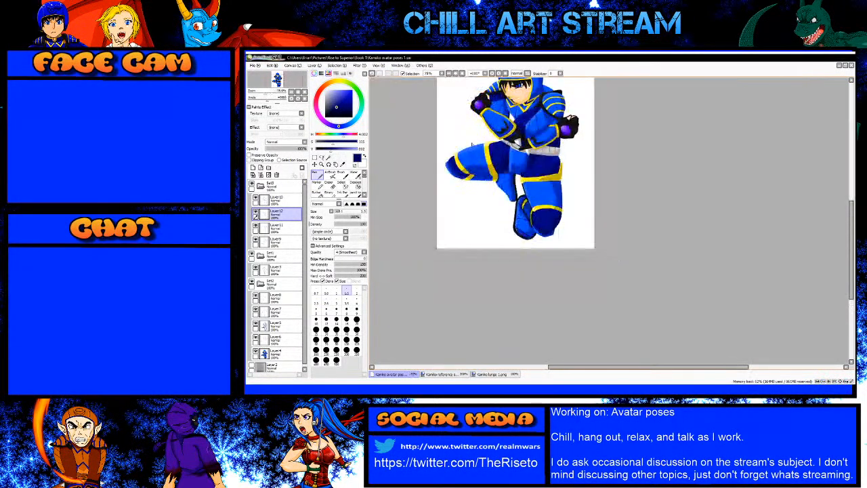
scroll(522, 145, "up", 3)
scroll(512, 155, "up", 2)
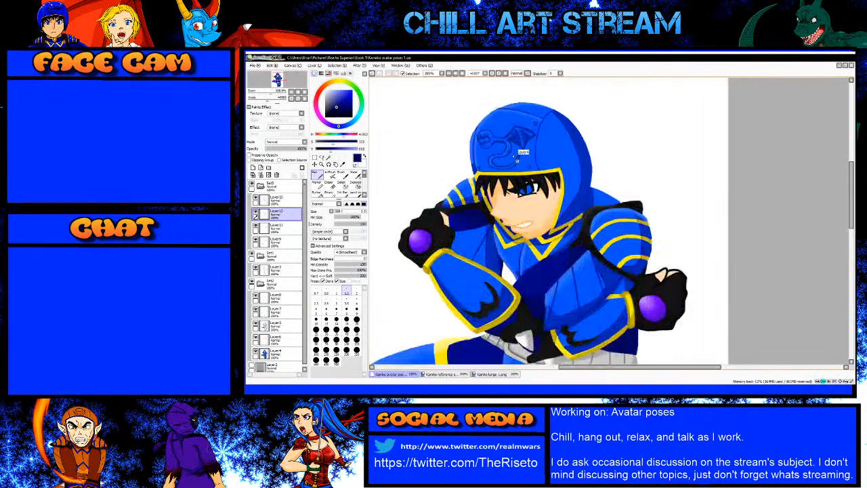
scroll(508, 322, "down", 3)
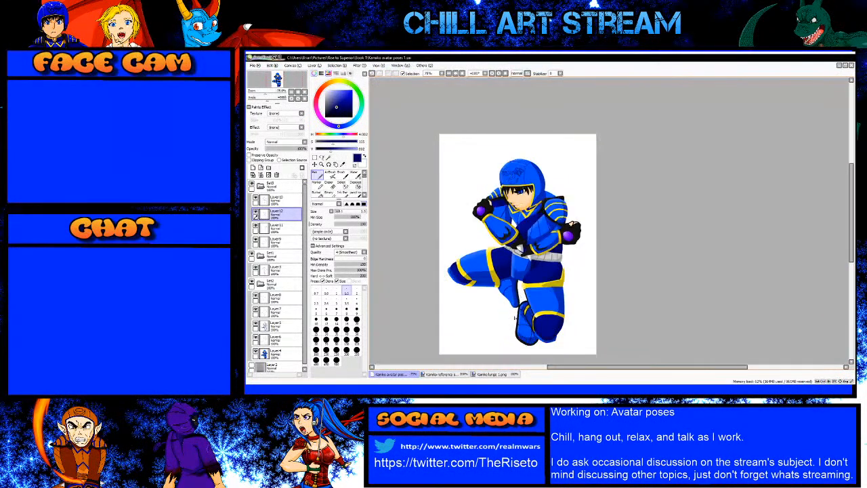
Step: Sample the dark grey of the hanging lower leg's outline and paint over its black right edge on Layer12 with an enlarged Pen
scroll(515, 318, "up", 4)
scroll(526, 320, "up", 4)
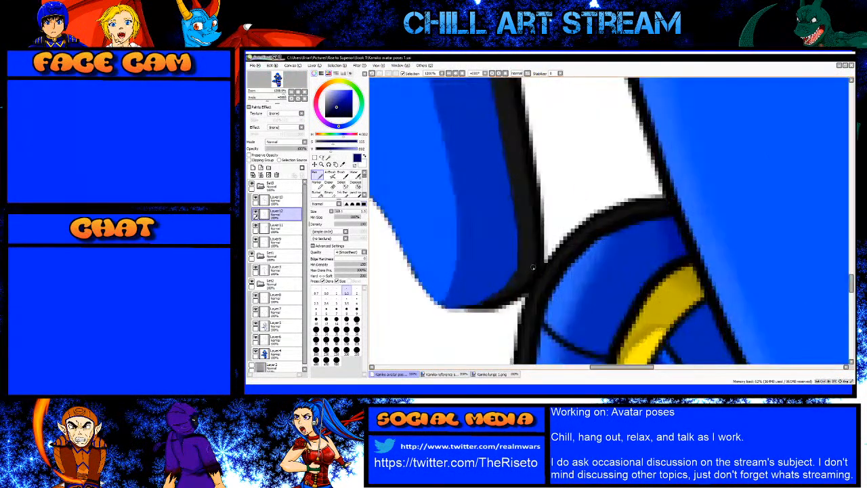
left_click(526, 265, "alt")
scroll(518, 293, "up", 1)
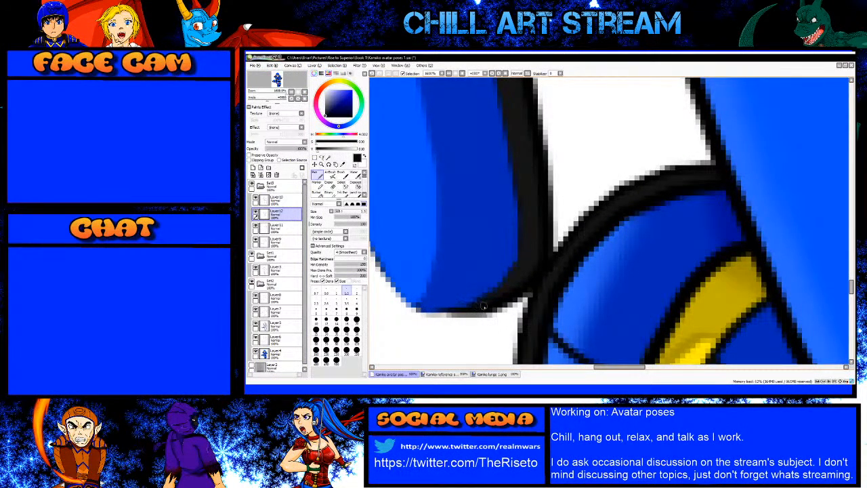
key("bracketleft")
key("bracketleft")
key("bracketright")
key("bracketright")
key("bracketright")
key("bracketright")
key("bracketright")
key("bracketright")
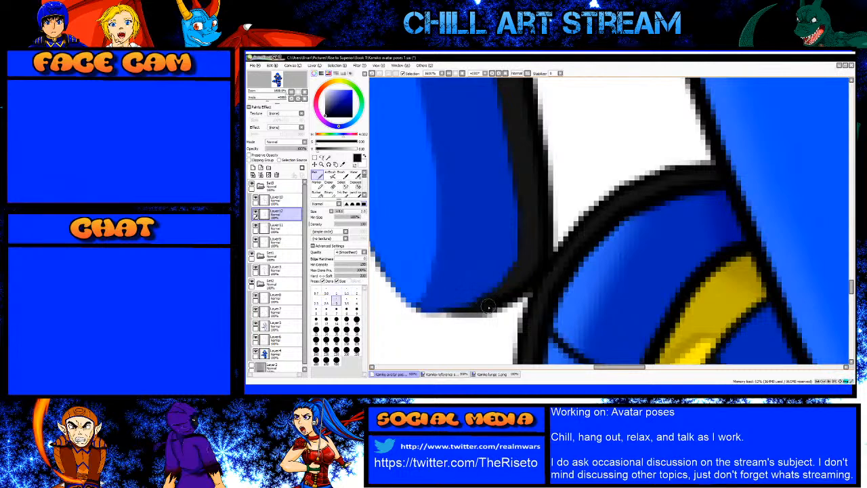
left_click(545, 238)
left_click(544, 172, "shift")
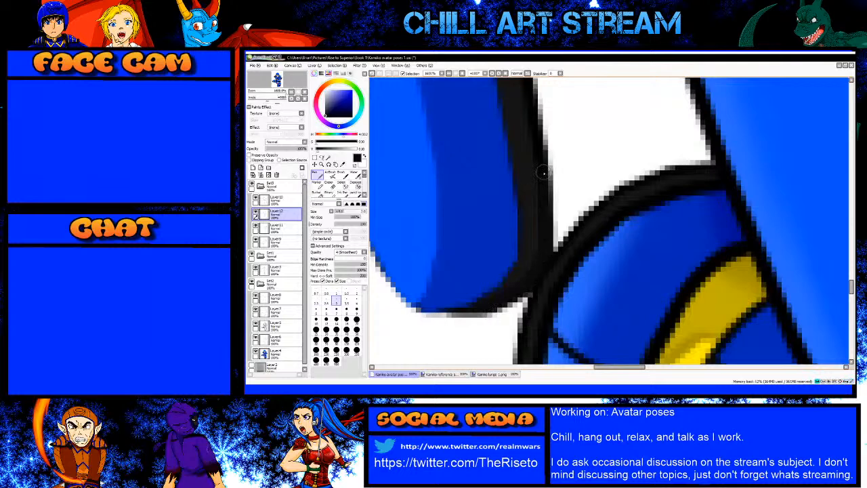
Step: Paint dark grey on Layer11 over the black right edge of the hanging leg's outline, working upward from the foot
scroll(484, 342, "down", 2)
scroll(507, 273, "up", 2)
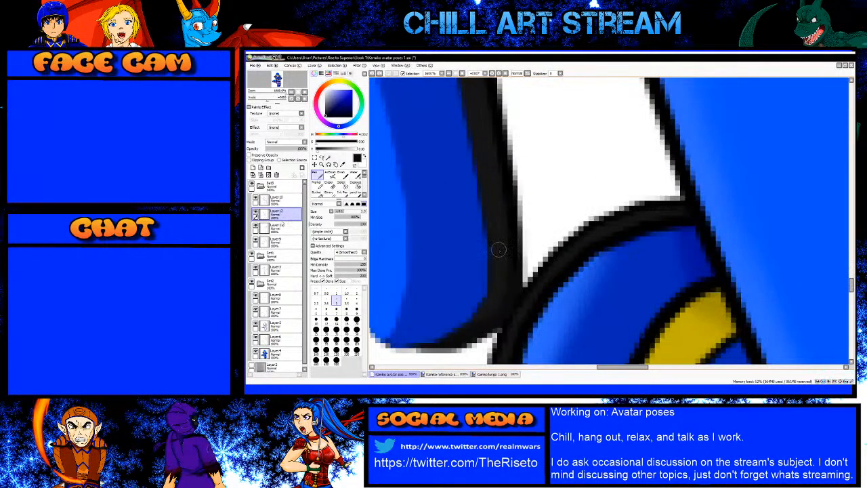
left_click(283, 224)
mouse_move(515, 275)
left_mouse_down()
mouse_move(519, 187)
mouse_move(508, 177)
left_mouse_up()
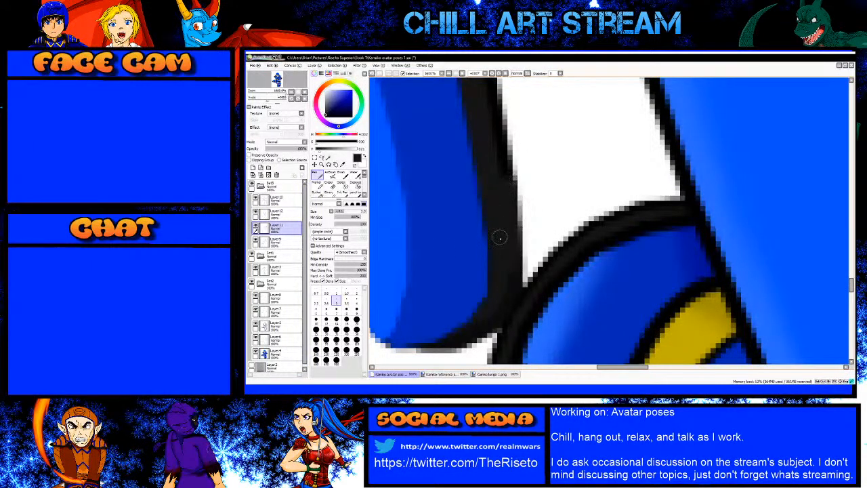
scroll(480, 271, "down", 2)
scroll(481, 271, "down", 2)
scroll(483, 181, "up", 3)
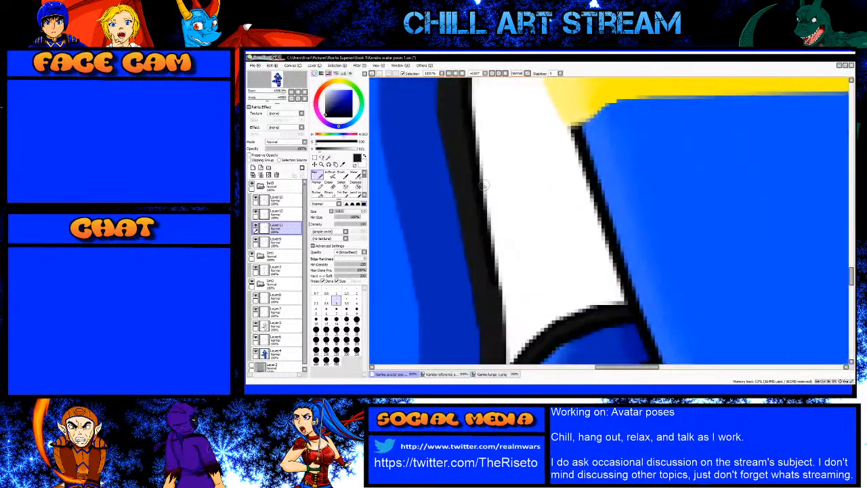
left_click(475, 178, "shift")
left_click(465, 111, "shift")
Step: Cover the remaining black edge at the upper end of the hanging leg's outline, beside the yellow band, with dark grey
scroll(440, 288, "down", 3)
scroll(442, 226, "up", 4)
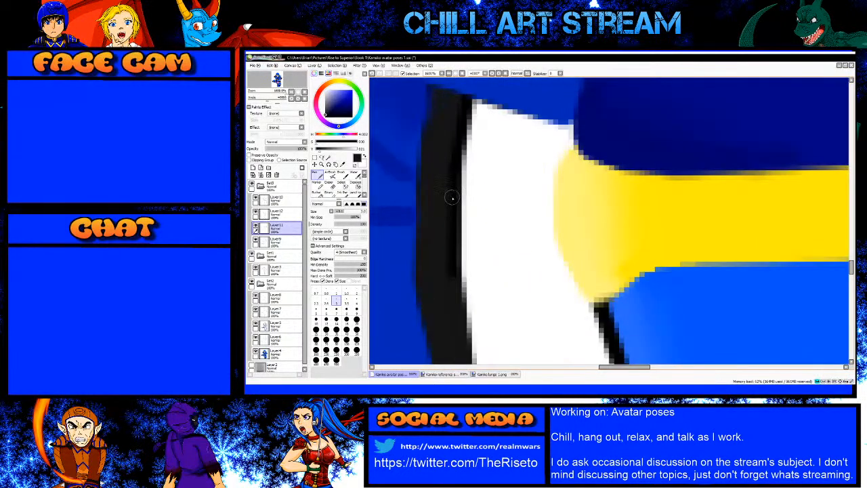
scroll(451, 197, "down", 3)
scroll(449, 196, "up", 3)
left_click(452, 170, "shift")
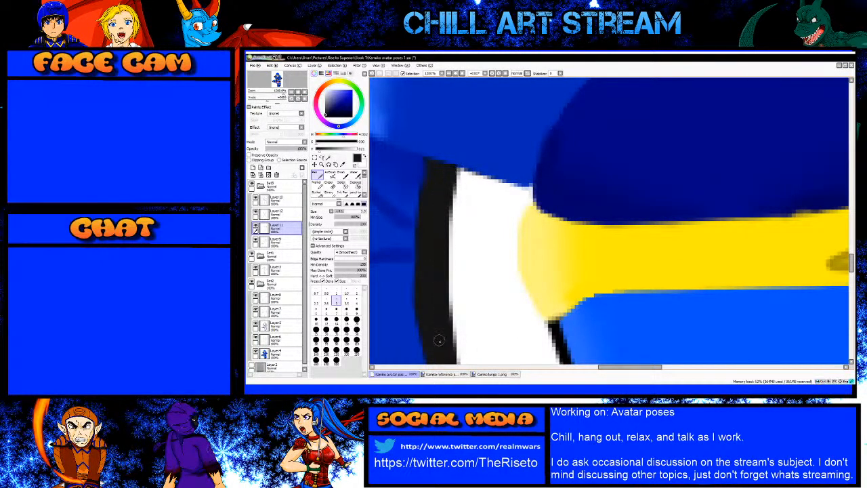
Step: Touch up the inner left edge of the hanging leg's dark grey outline and save the drawing
scroll(439, 340, "down", 3)
scroll(440, 342, "up", 3)
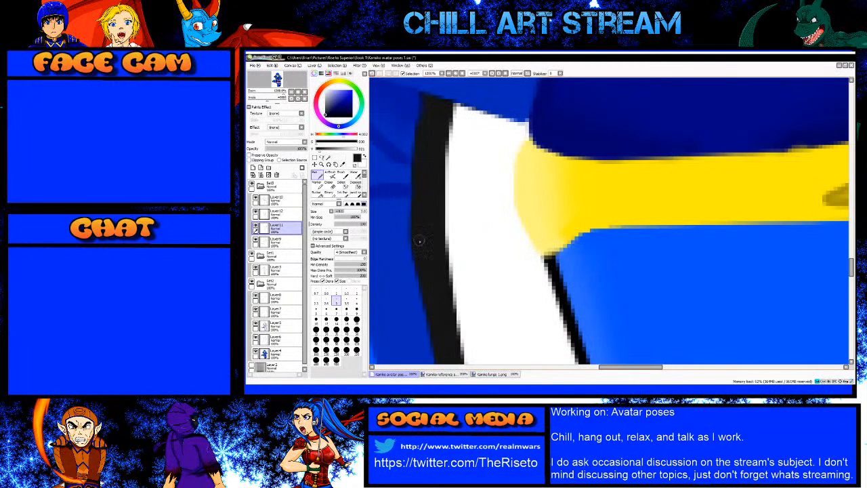
scroll(442, 307, "down", 3)
scroll(440, 291, "up", 3)
scroll(436, 270, "down", 2)
key("ctrl+s")
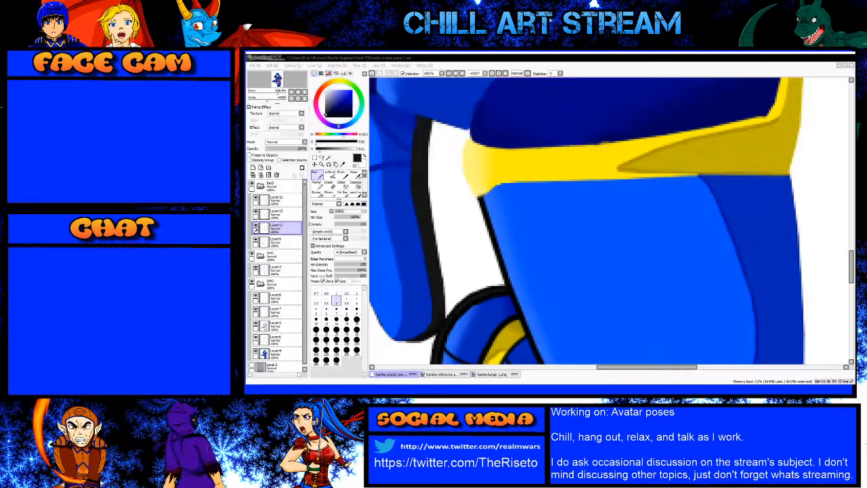
left_click(604, 218)
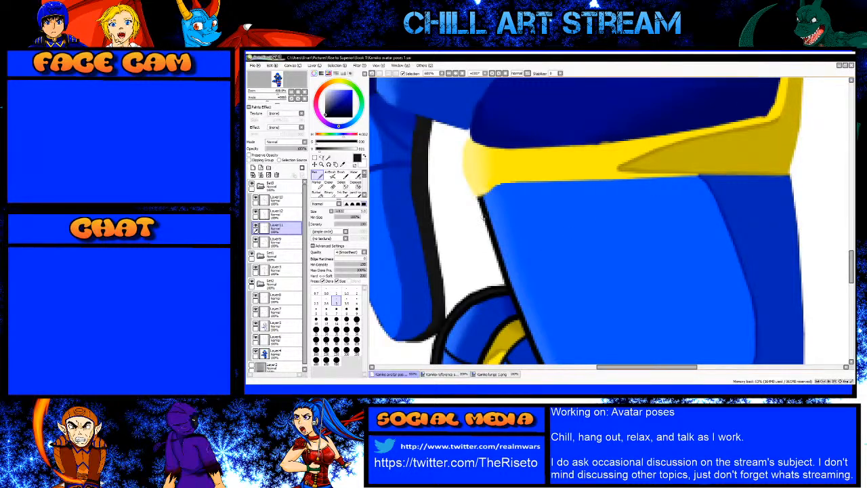
Step: Touch up the dark grey outline on Layer12 with a smaller AirBrush where the hanging leg meets the kneeling leg's foot
scroll(484, 217, "down", 2)
scroll(465, 281, "up", 5)
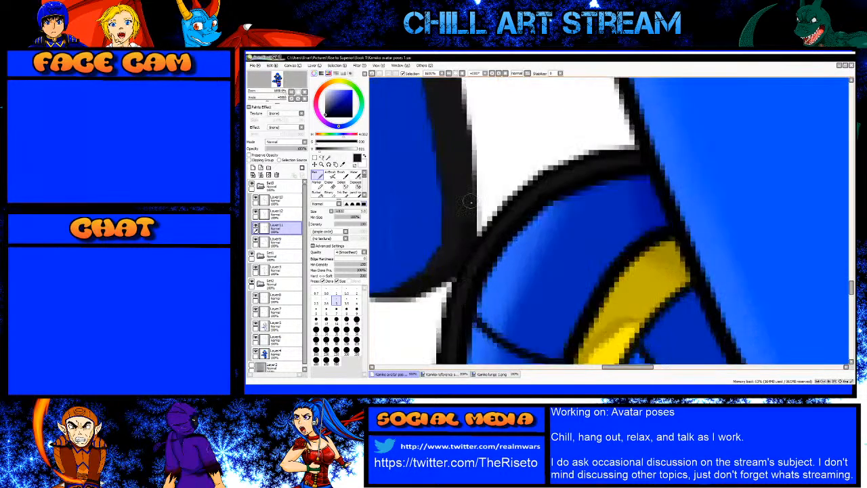
left_click(330, 174)
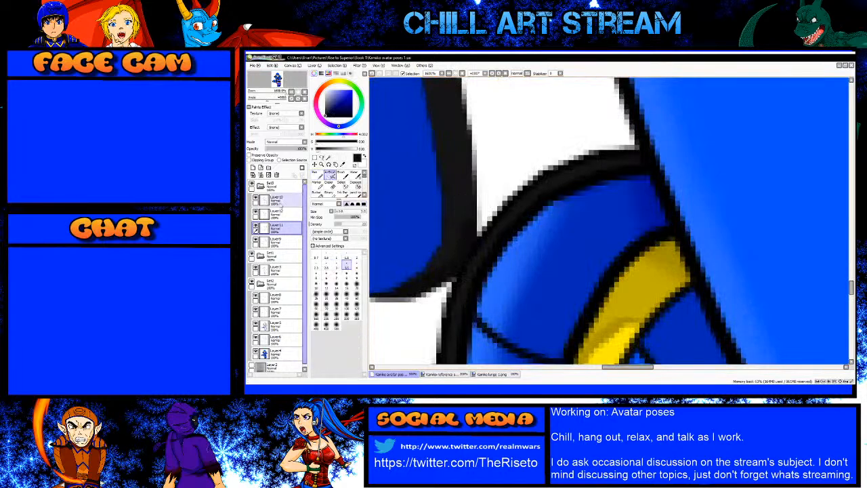
left_click(274, 213)
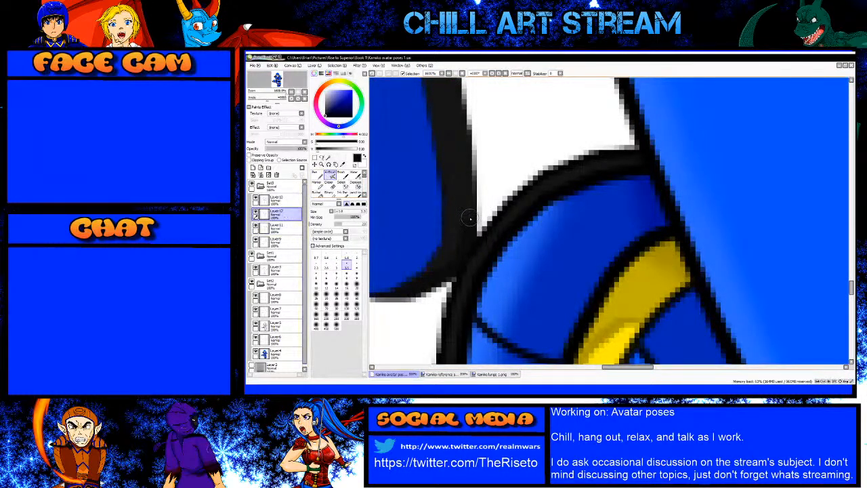
key("bracketleft")
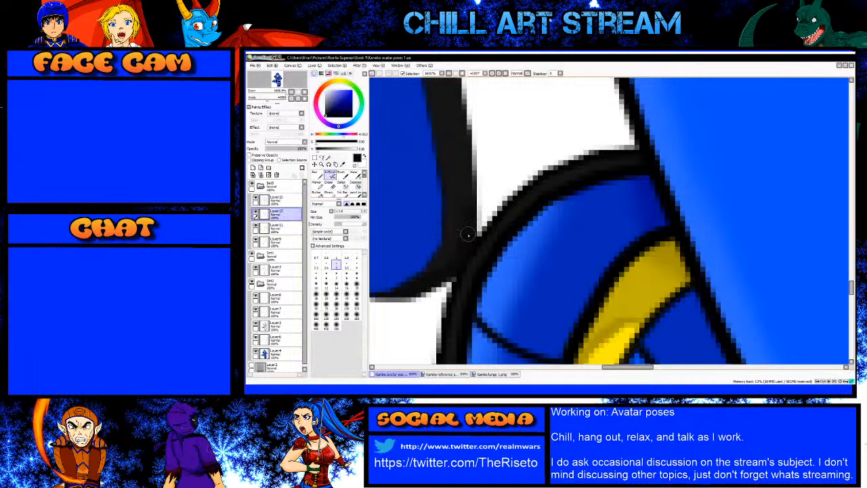
scroll(453, 212, "down", 3)
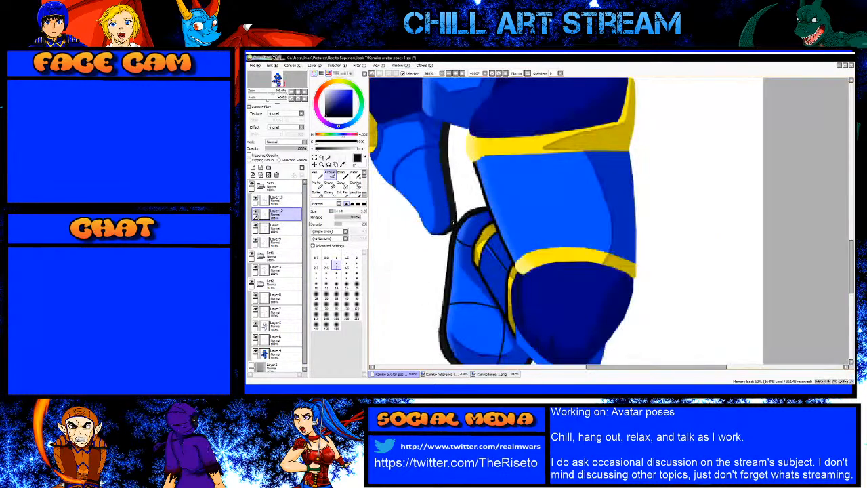
scroll(432, 328, "up", 2)
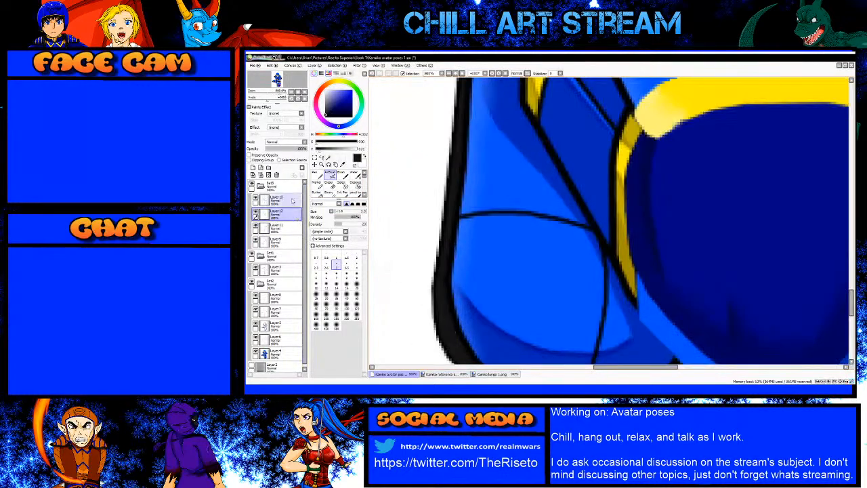
Step: On the topmost layer of Set3, paint dark grey with the Pen over the black right edge of the lower foot's outline
left_click(285, 200)
scroll(417, 205, "down", 4)
left_click(317, 175)
scroll(530, 252, "up", 5)
scroll(531, 251, "up", 2)
left_click(528, 260)
left_click(500, 307, "shift")
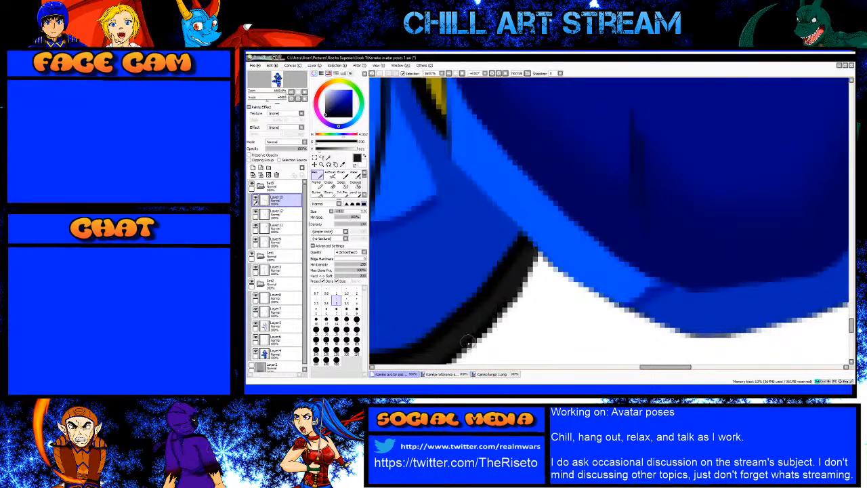
left_click(475, 340, "shift")
Step: Continue the dark grey along the black outer edge at the bottom of the lower foot's outline
scroll(473, 332, "down", 2)
scroll(467, 318, "up", 2)
left_click(494, 277, "shift")
left_click(453, 294, "shift")
left_click(419, 301, "shift")
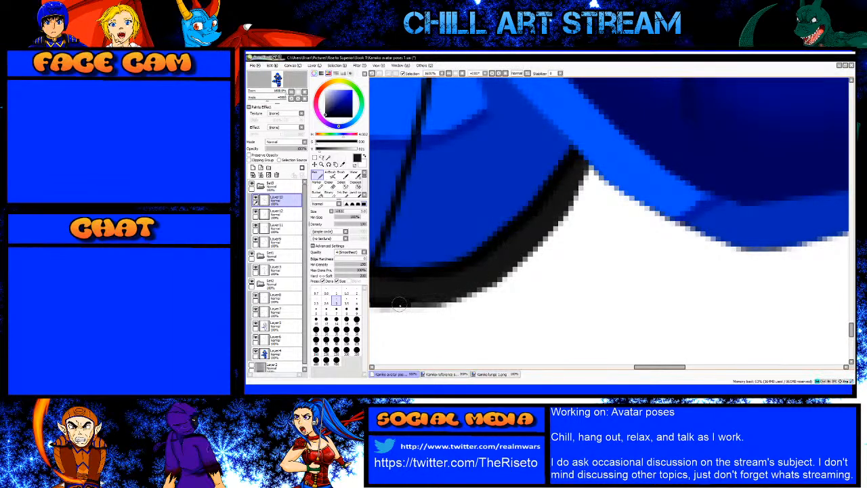
scroll(552, 302, "down", 2)
scroll(552, 303, "up", 2)
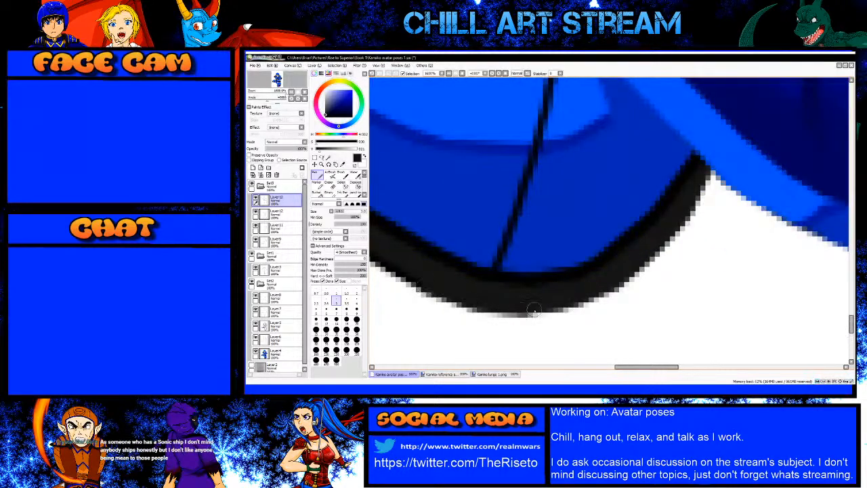
scroll(440, 284, "up", 1)
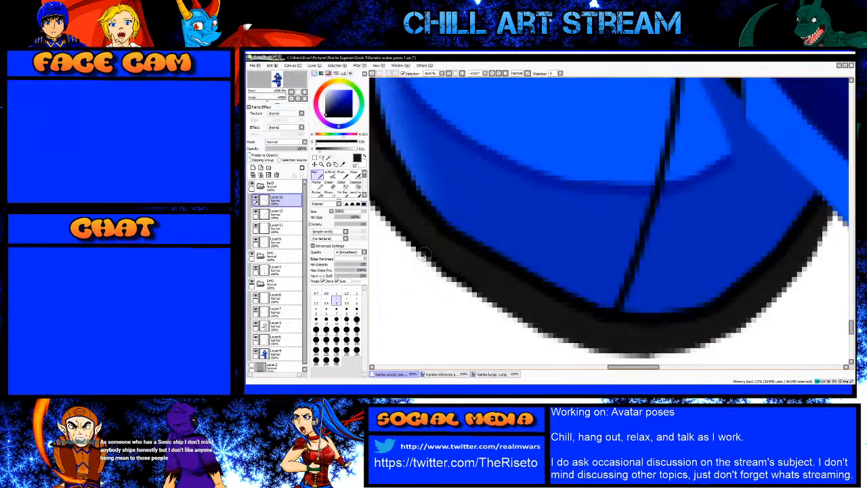
Step: Paint dark grey over the outer edge of the lower foot's outline around its lower left curve
left_click_drag(470, 288, 445, 269)
left_click_drag(399, 228, 437, 268)
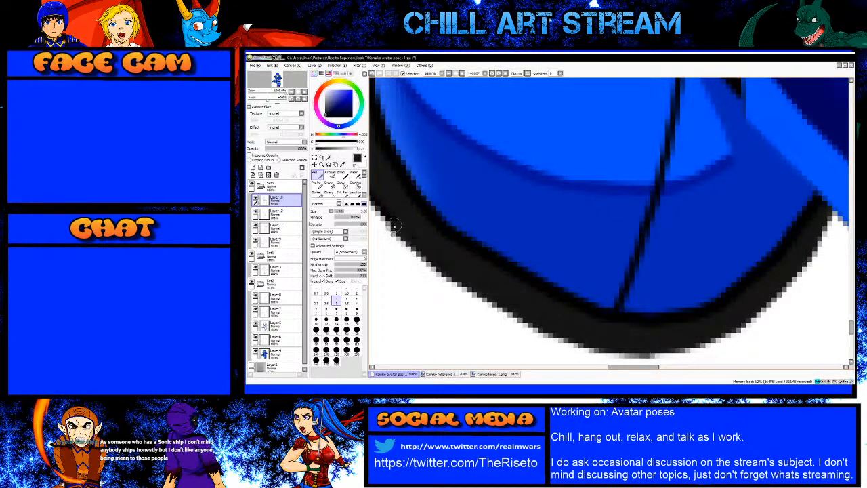
scroll(462, 292, "down", 3)
scroll(435, 261, "up", 3)
left_click(433, 265, "shift")
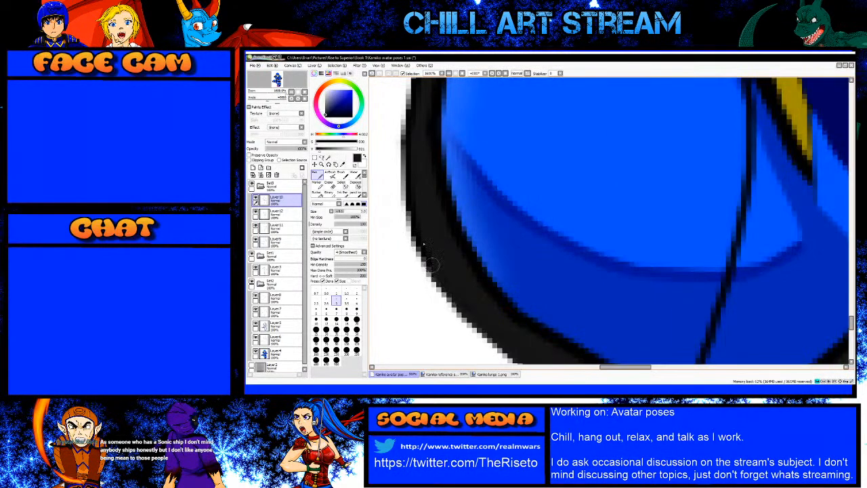
left_click(420, 239, "shift")
left_click(411, 207, "shift")
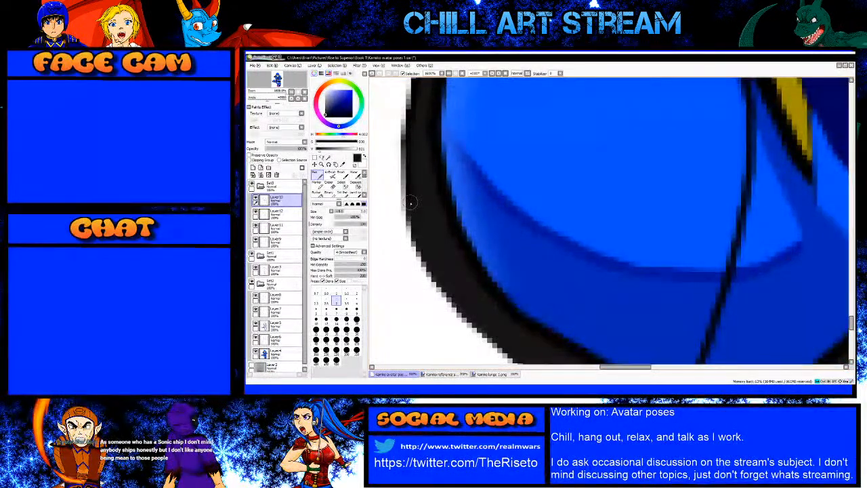
left_click(409, 138, "shift")
Step: Extend the dark grey up the straight left edge of the lower foot's outline, past the horizontal crease line
scroll(410, 226, "down", 4)
scroll(414, 186, "up", 3)
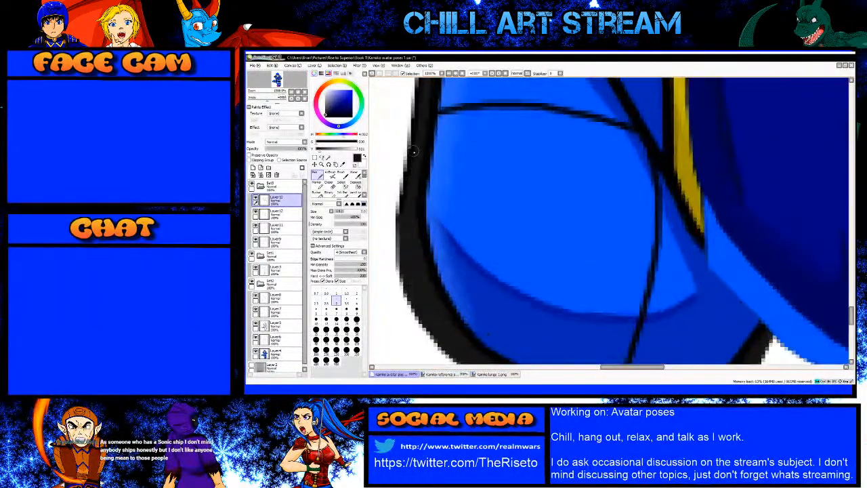
scroll(407, 253, "down", 3)
scroll(410, 270, "up", 3)
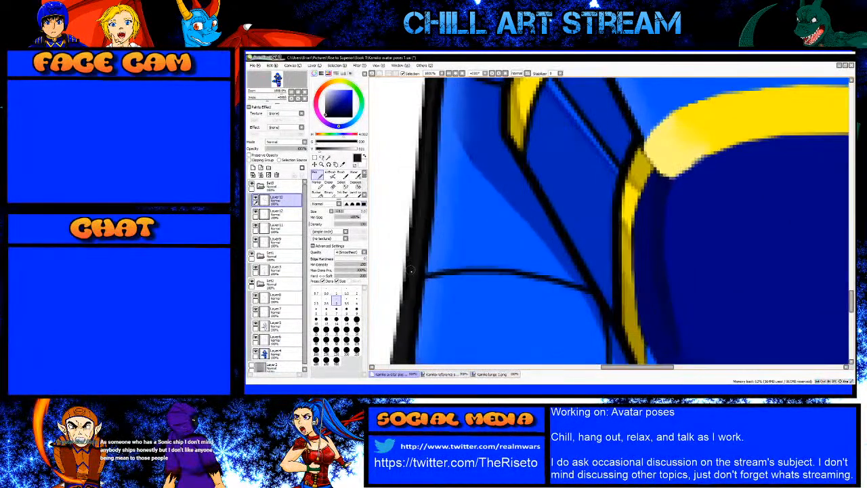
left_click(414, 225, "shift")
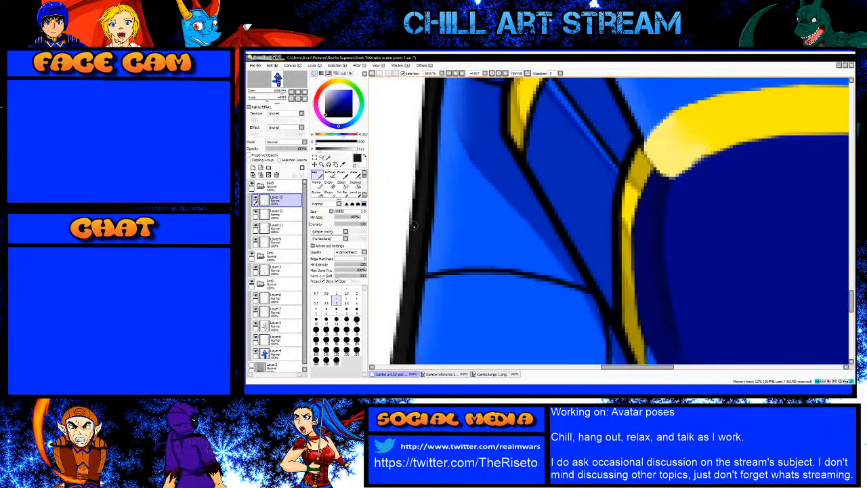
left_click(425, 109, "shift")
Step: Cover the black edge of the arched outline at the lower foot's upper end with dark grey, up to the thigh
scroll(413, 298, "down", 4)
scroll(424, 162, "up", 3)
scroll(426, 229, "up", 3)
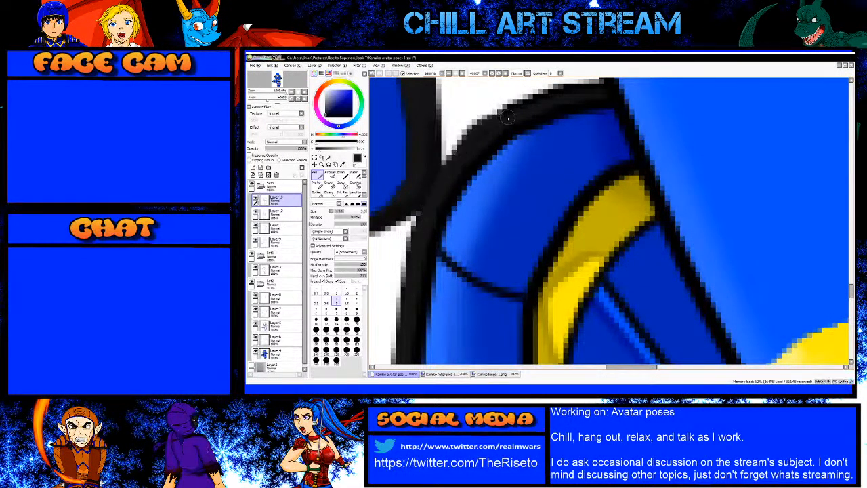
scroll(441, 217, "down", 2)
scroll(441, 217, "up", 2)
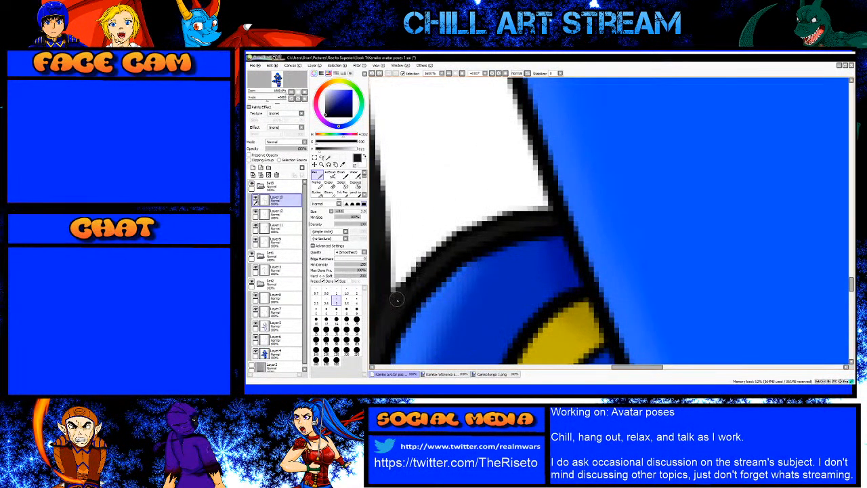
mouse_move(425, 266)
left_mouse_down()
mouse_move(477, 229)
mouse_move(547, 218)
mouse_move(536, 218)
left_mouse_up()
scroll(461, 243, "down", 5)
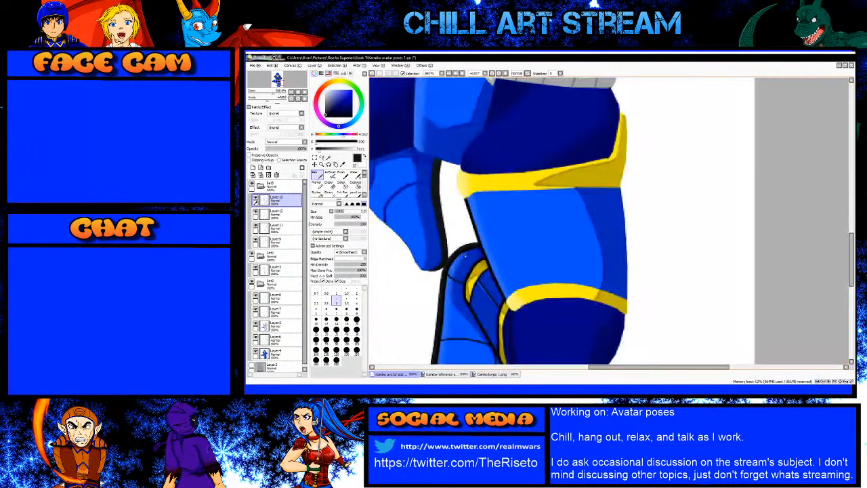
Step: Sample the thigh's bright blue and paint over the lower end of its black left outline beside the yellow knee band
scroll(489, 262, "up", 6)
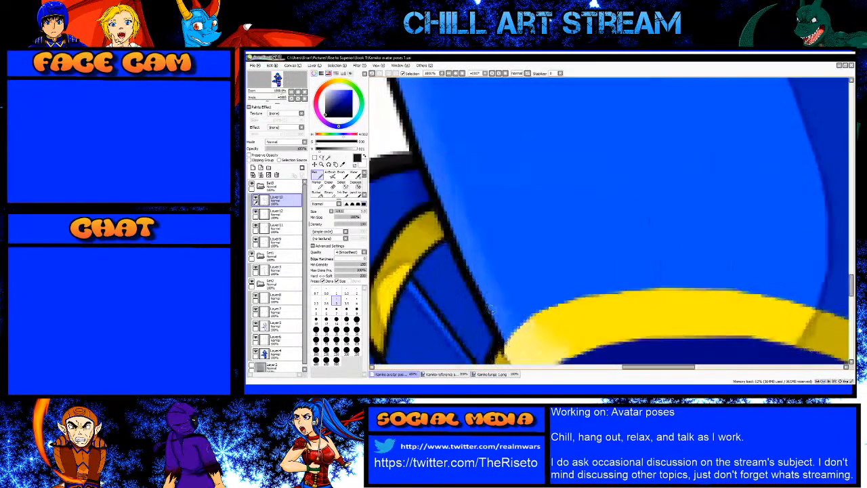
right_click(504, 325)
scroll(505, 326, "down", 2)
scroll(508, 349, "up", 2)
left_click_drag(502, 334, 495, 305)
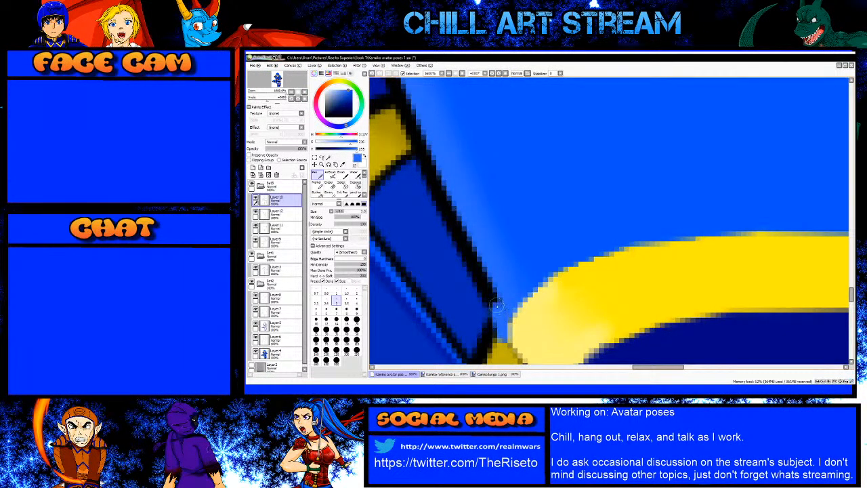
scroll(495, 307, "down", 2)
scroll(495, 307, "up", 2)
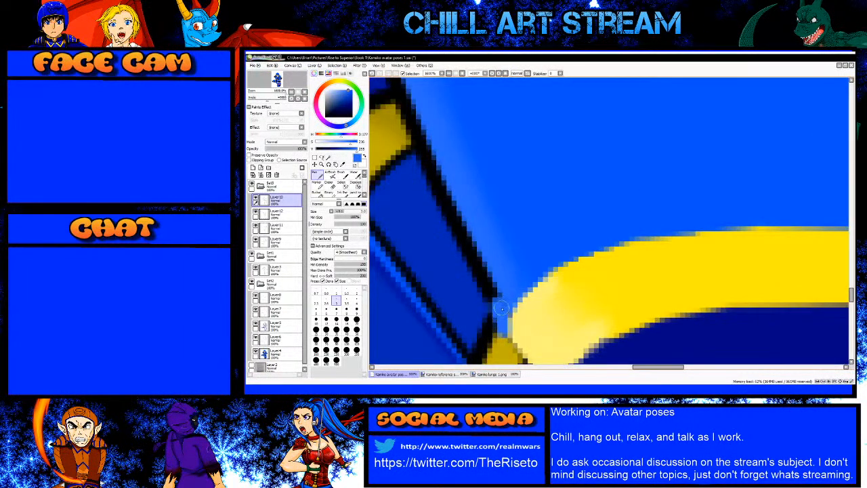
Step: Cover the lower stretch of the thigh's black left outline with a straight bright blue stroke using an enlarged Pen
key("bracketright")
key("bracketright")
key("bracketright")
left_click(495, 300)
left_click(432, 174, "shift")
key("ctrl+z")
left_click(433, 173, "shift")
Step: Extend the bright blue over the thigh's remaining black left outline up to the upper yellow band and save the drawing
scroll(445, 257, "down", 3)
scroll(445, 257, "up", 2)
scroll(420, 203, "up", 2)
left_click(420, 204, "shift")
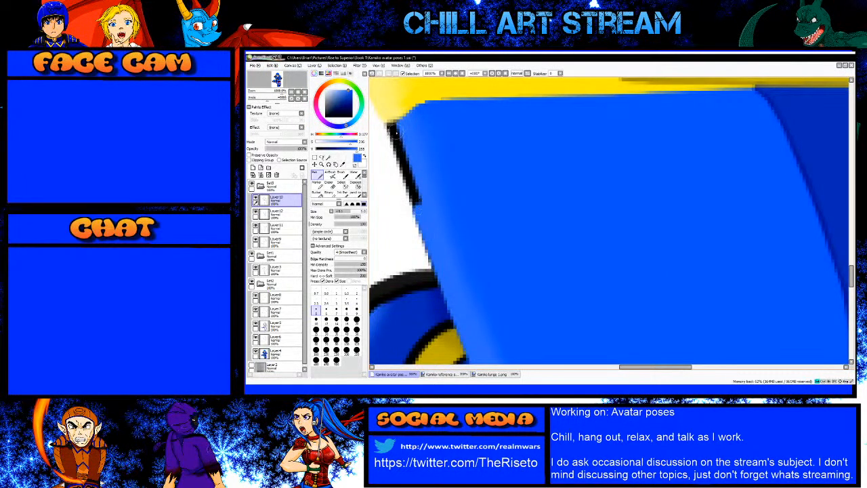
left_click(393, 126, "shift")
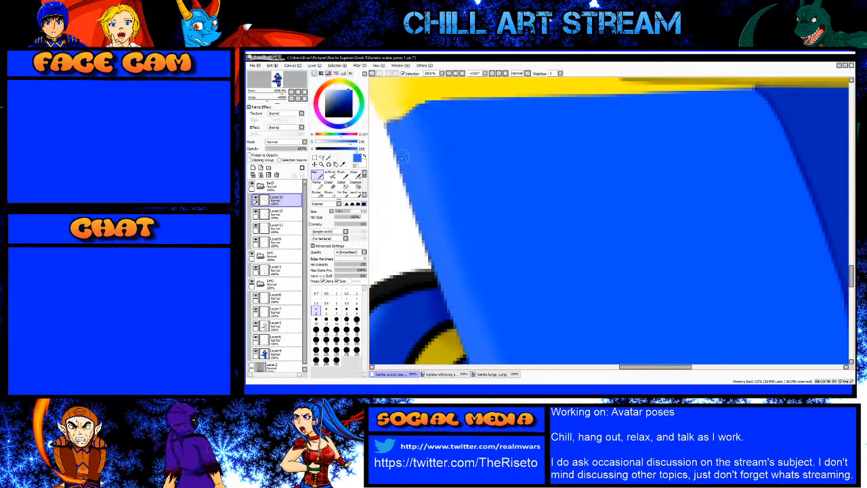
scroll(420, 223, "down", 4)
key("ctrl+s")
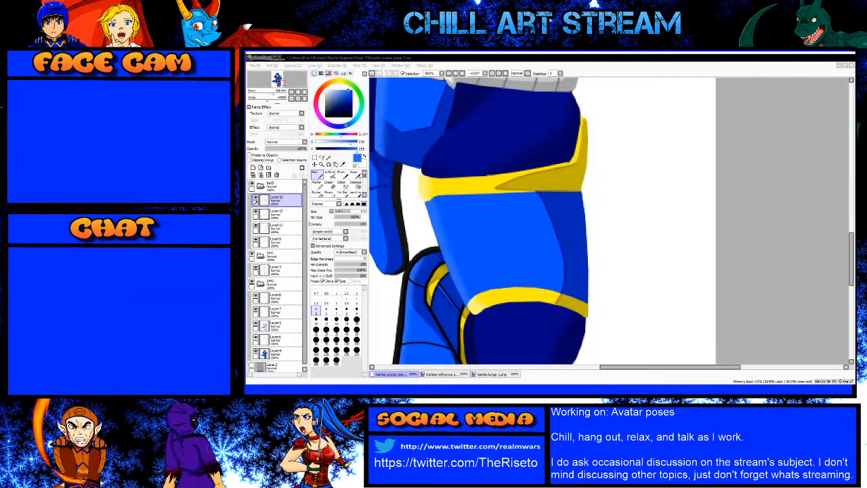
Step: Clean up the thigh's left edge on Layer3 with the Eraser, from the upper yellow band down to the knee band
key("alt+Tab")
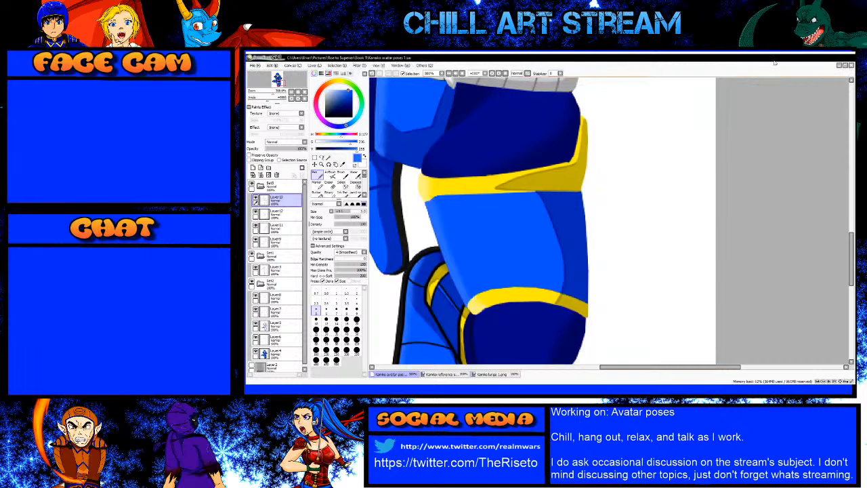
left_click(295, 273)
key("e")
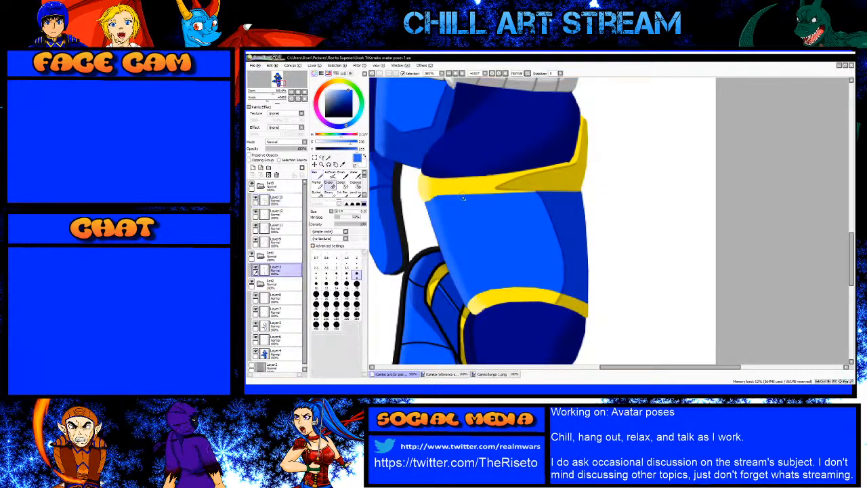
scroll(458, 194, "up", 2)
left_click_drag(403, 205, 448, 316)
scroll(455, 286, "down", 1)
scroll(454, 287, "up", 1)
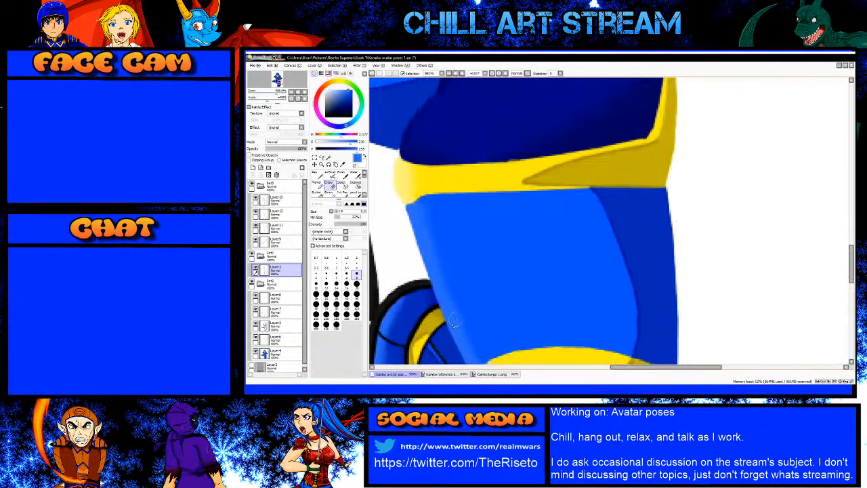
scroll(464, 353, "down", 2)
scroll(468, 338, "up", 3)
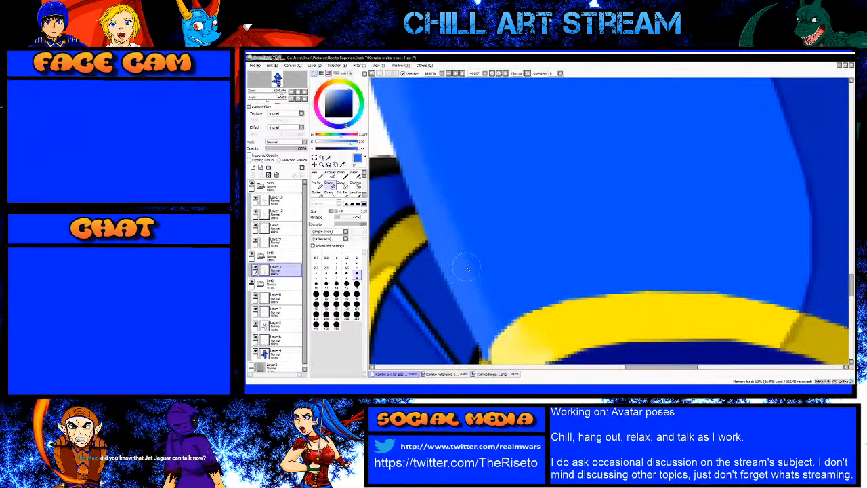
scroll(505, 271, "down", 1)
scroll(506, 270, "down", 2)
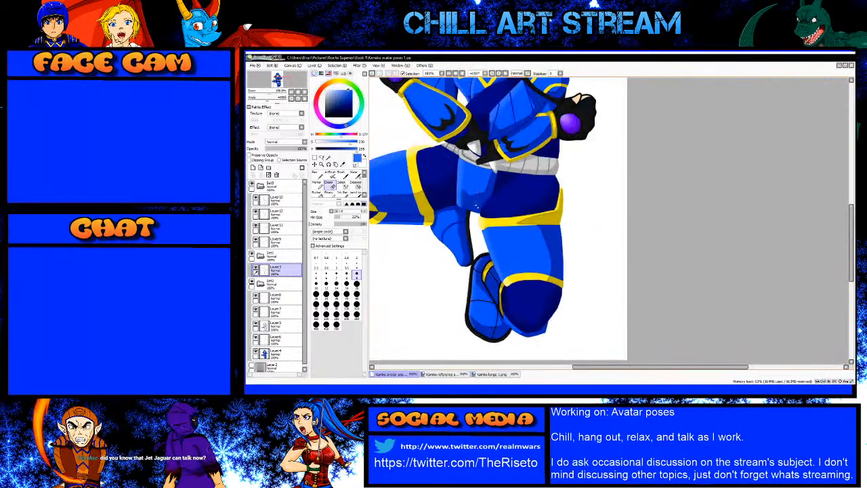
Step: Sample the darker blue from the shaded part of the bent leg's foot, below the yellow thigh band
scroll(474, 301, "up", 3)
scroll(469, 298, "down", 3)
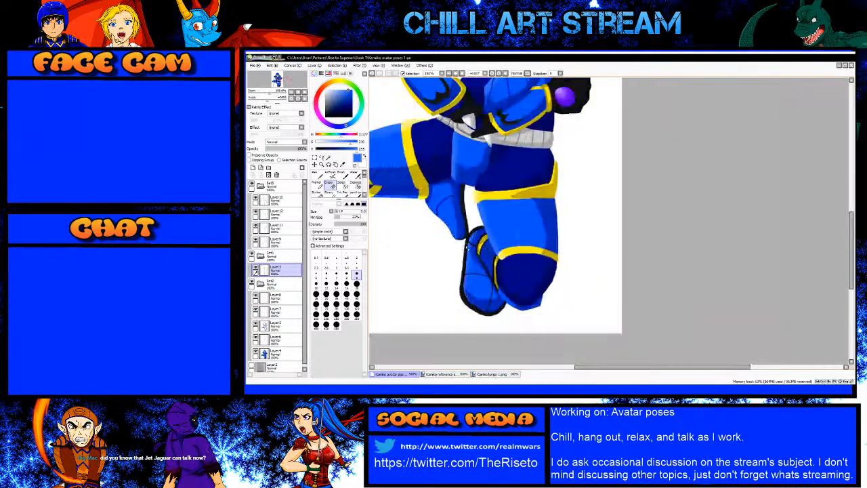
scroll(467, 305, "up", 2)
scroll(468, 305, "up", 3)
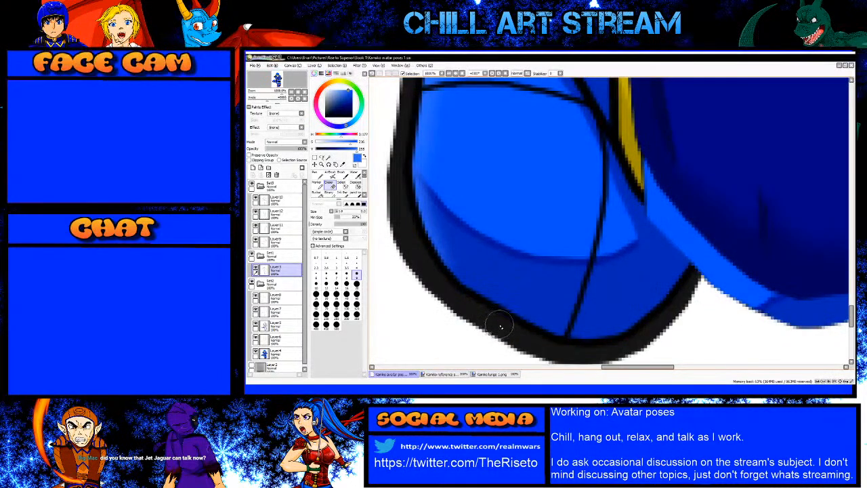
scroll(502, 305, "down", 3)
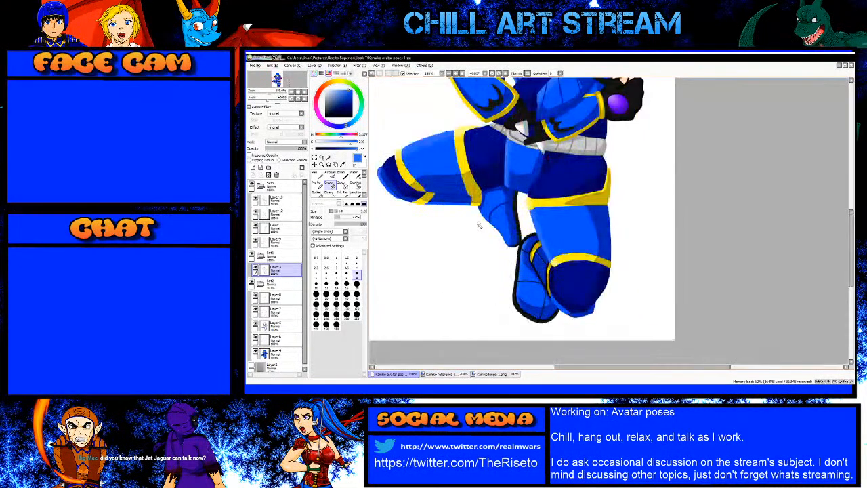
scroll(479, 225, "up", 2)
scroll(501, 196, "up", 3)
right_click(461, 189)
scroll(463, 194, "down", 5)
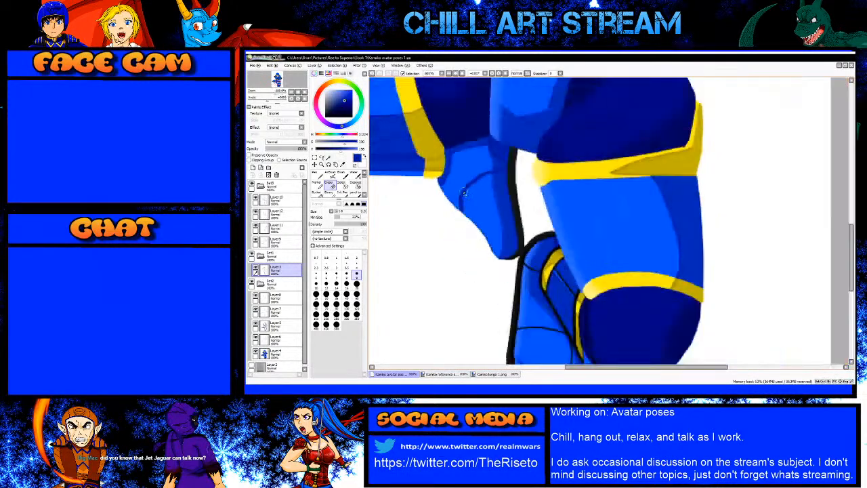
scroll(461, 207, "up", 3)
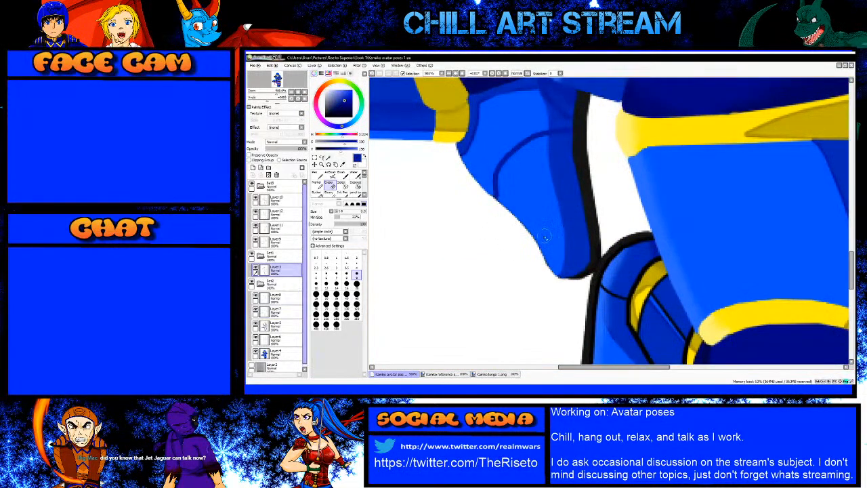
Step: Clean up the left edge and tip of the bent leg's foot on Layer3 with an enlarged Eraser, and save the drawing
key("bracketright")
key("bracketright")
key("bracketright")
key("bracketright")
key("bracketright")
key("bracketright")
mouse_move(548, 273)
left_mouse_down()
mouse_move(524, 222)
mouse_move(452, 157)
left_mouse_up()
mouse_move(569, 275)
left_mouse_down()
mouse_move(574, 267)
mouse_move(562, 288)
mouse_move(590, 224)
mouse_move(588, 120)
left_mouse_up()
scroll(474, 241, "down", 7)
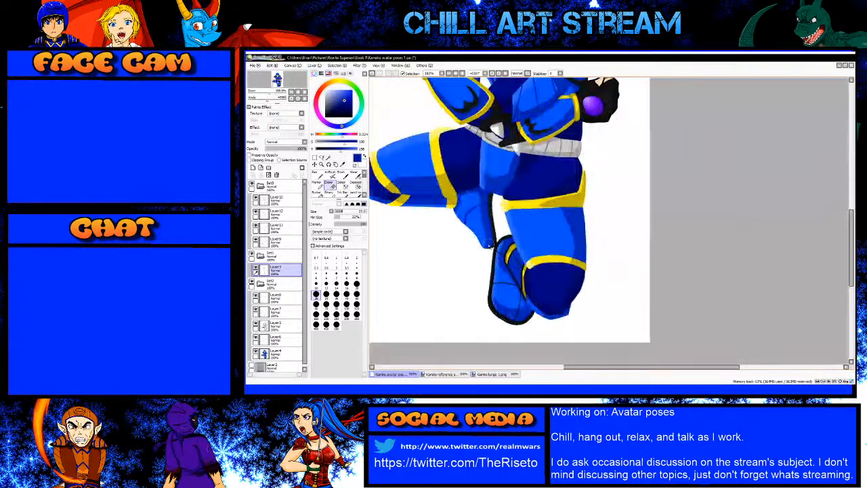
scroll(477, 190, "up", 2)
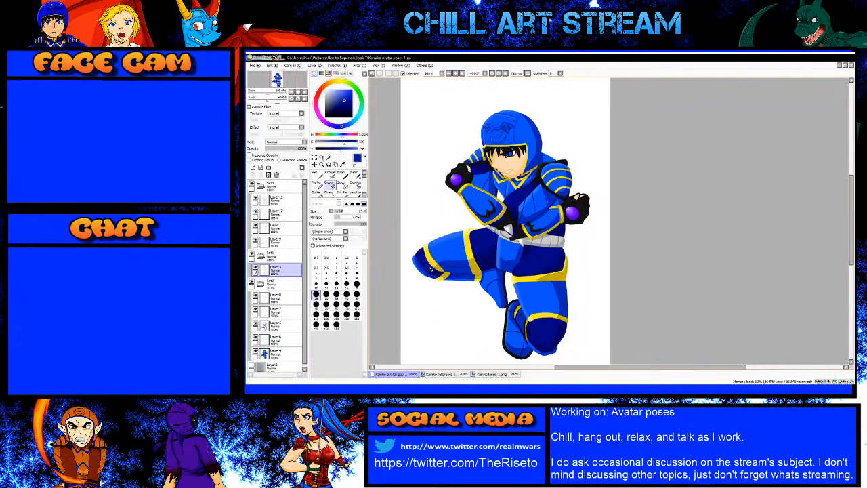
Step: Start a rectangular selection around the whole ninja figure in the avatar poses drawing
key("alt+Tab")
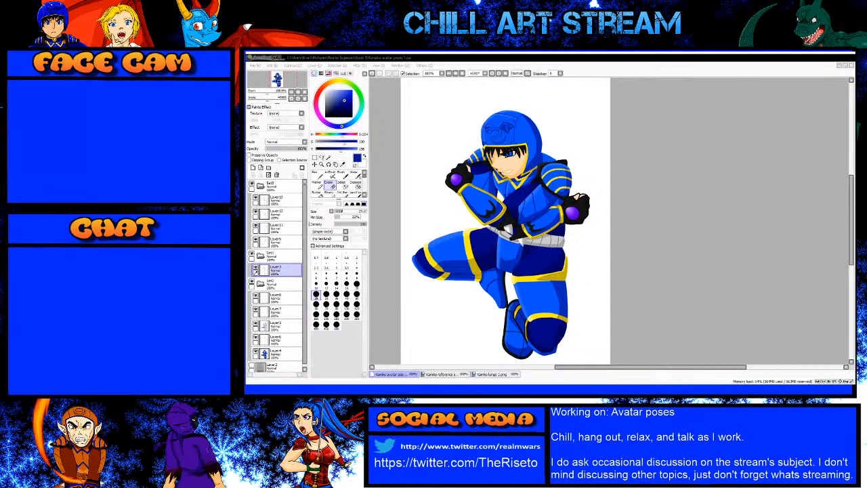
left_click(408, 373)
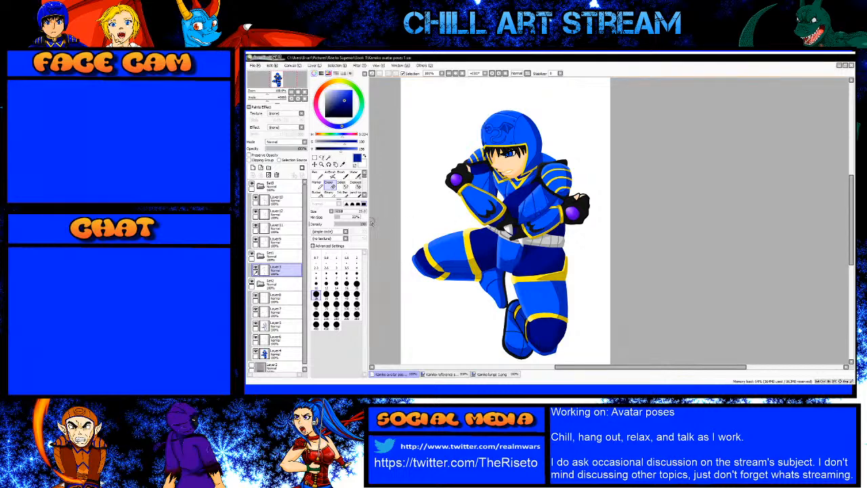
left_click(314, 164)
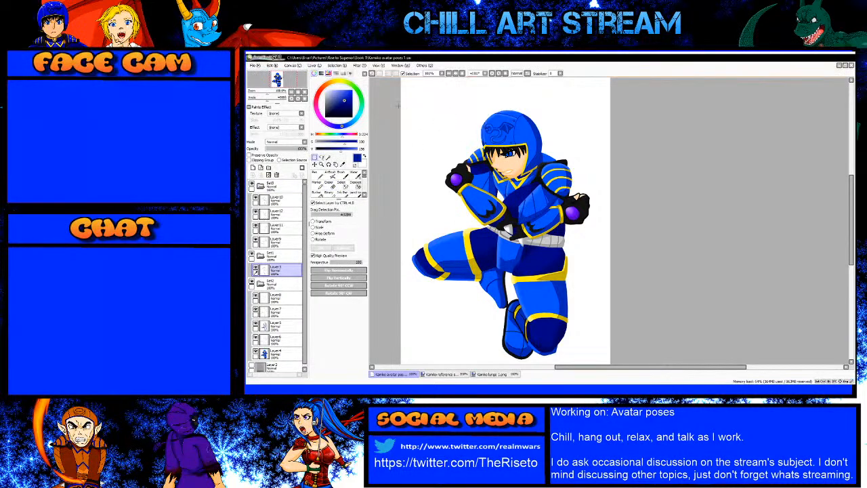
scroll(641, 316, "down", 2)
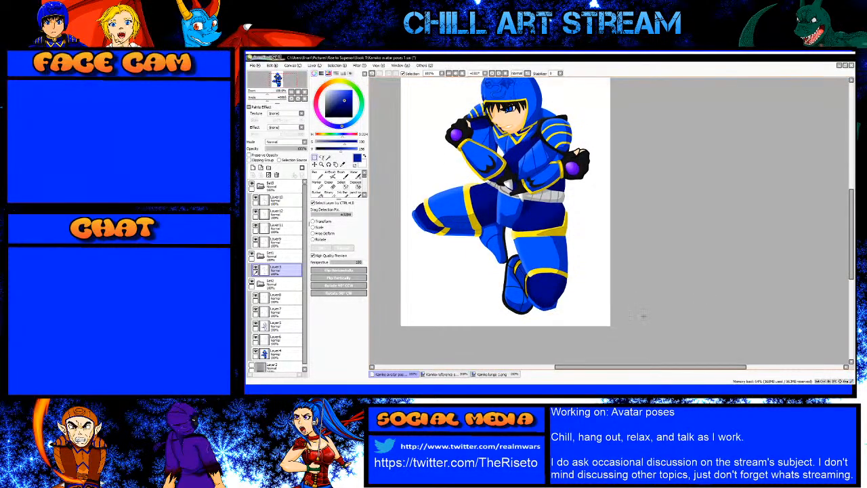
scroll(791, 222, "up", 2)
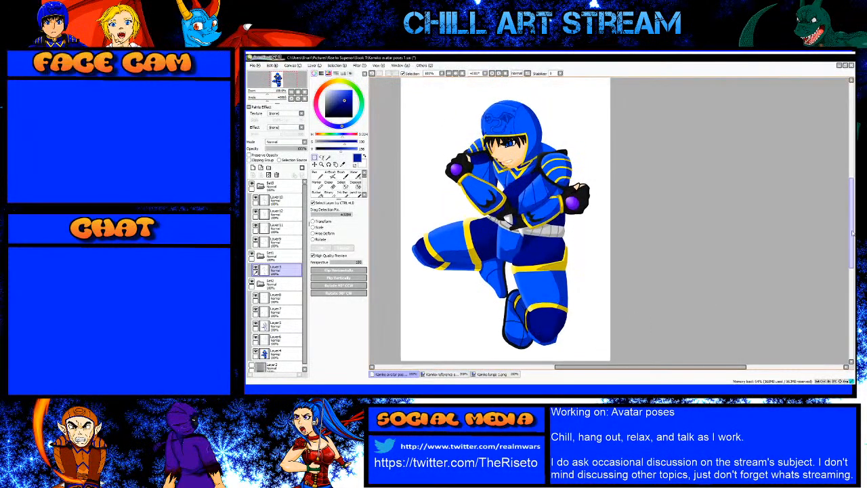